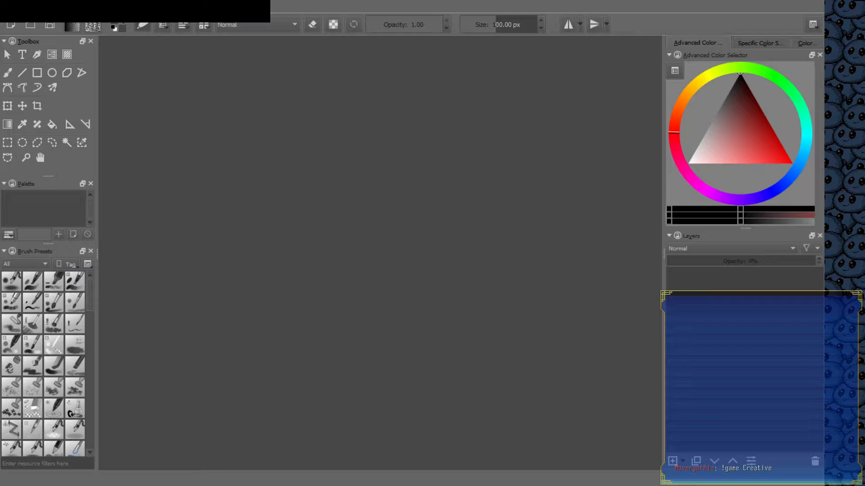
Create a new 1600 x 1200 px custom document with one layer
key("ctrl+n")
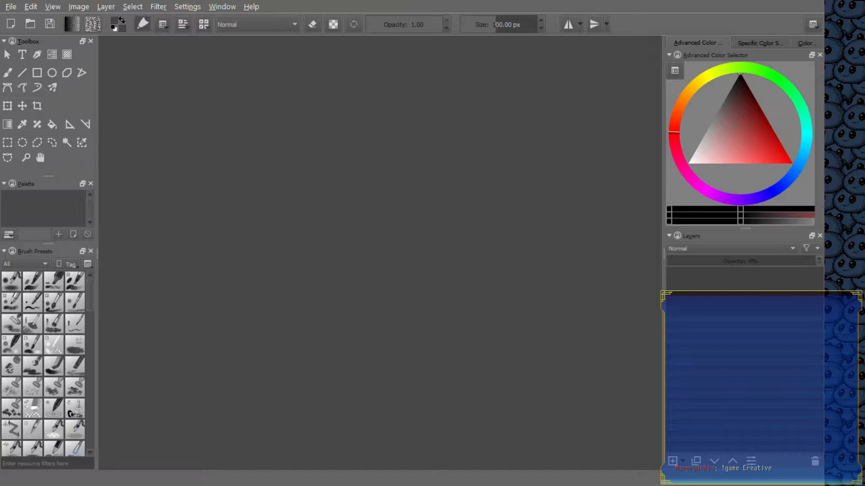
key("ctrl+n")
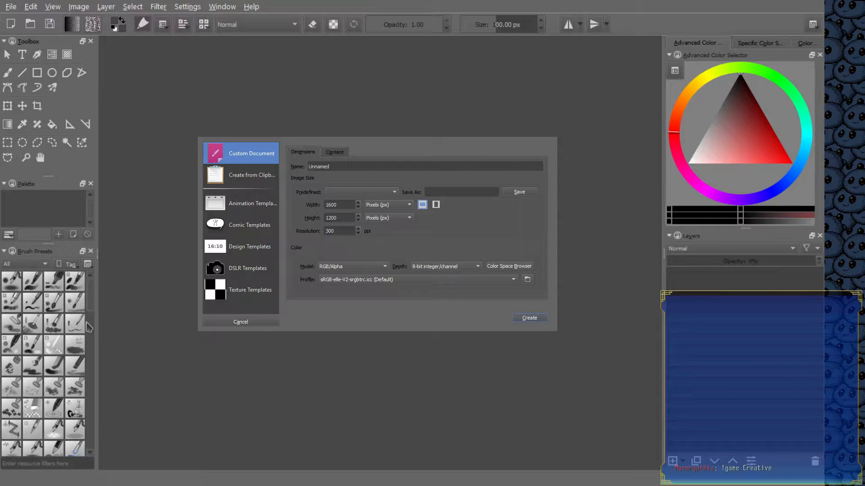
left_click(338, 152)
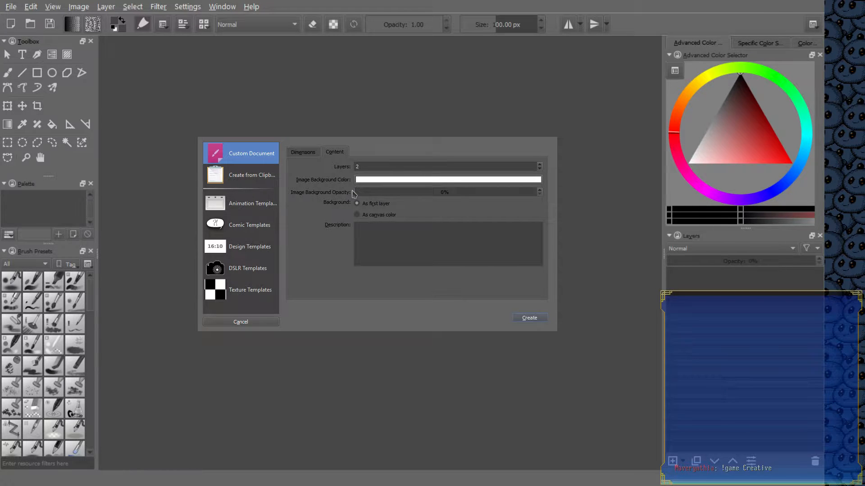
left_click(540, 169)
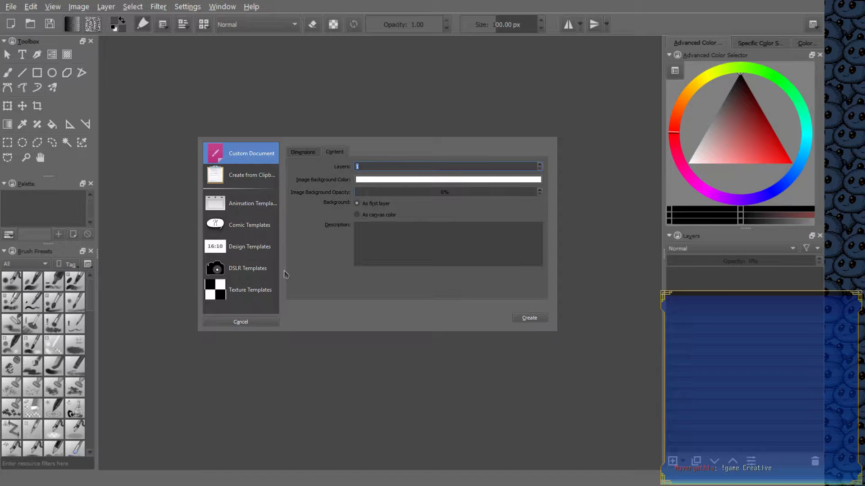
left_click(529, 319)
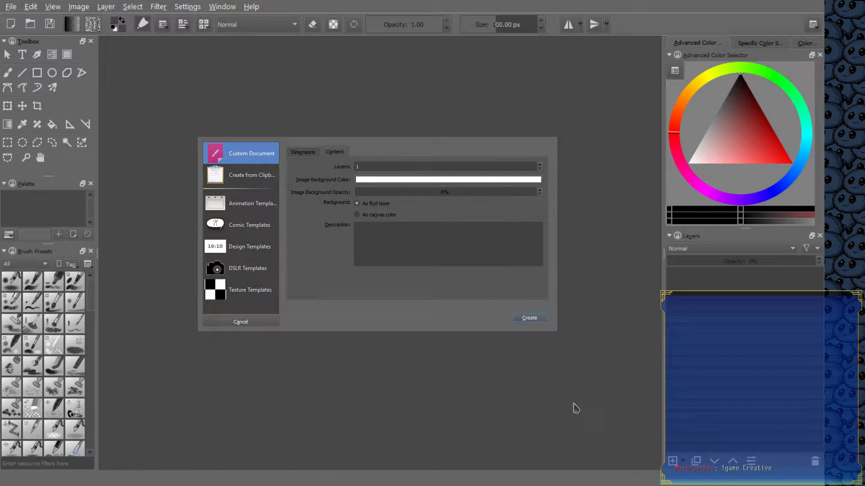
left_click(529, 320)
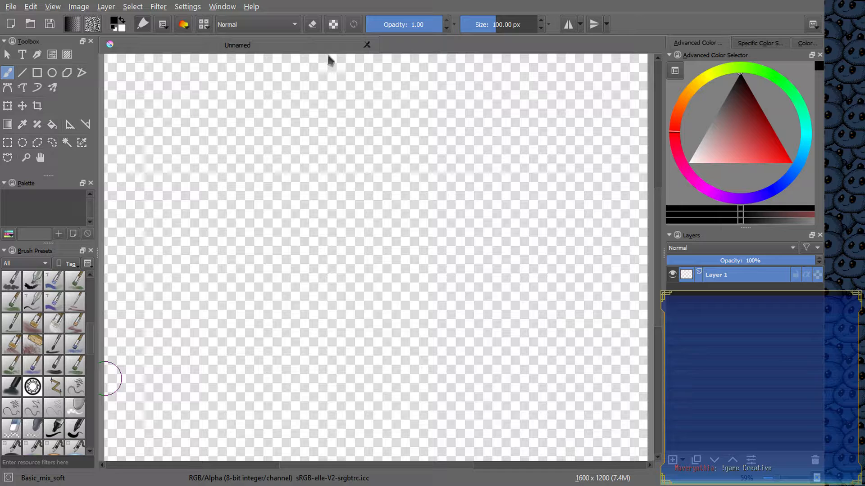
Switch to OBS and add a new Display Capture source set to Display 1 (1440x900)
left_click(470, 256)
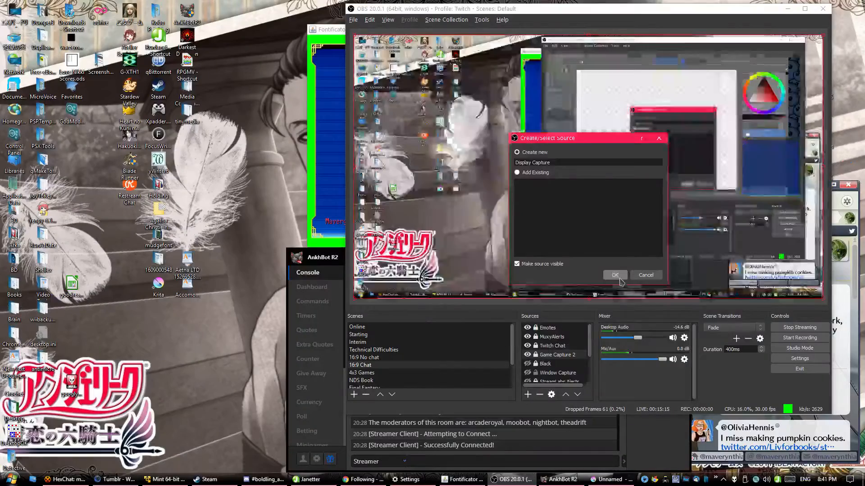
left_click(627, 222)
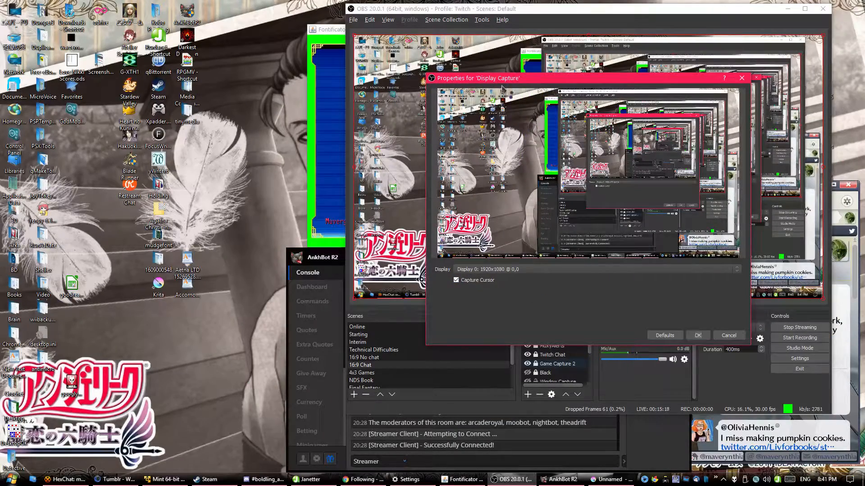
left_click(528, 269)
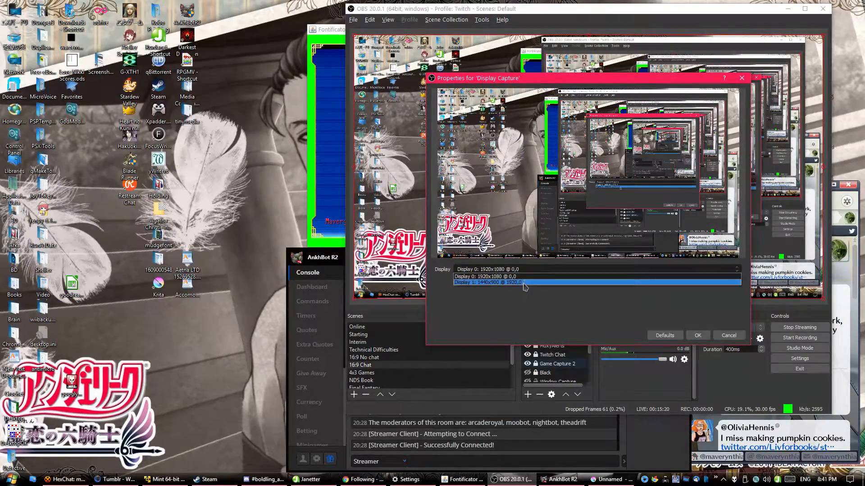
left_click(526, 283)
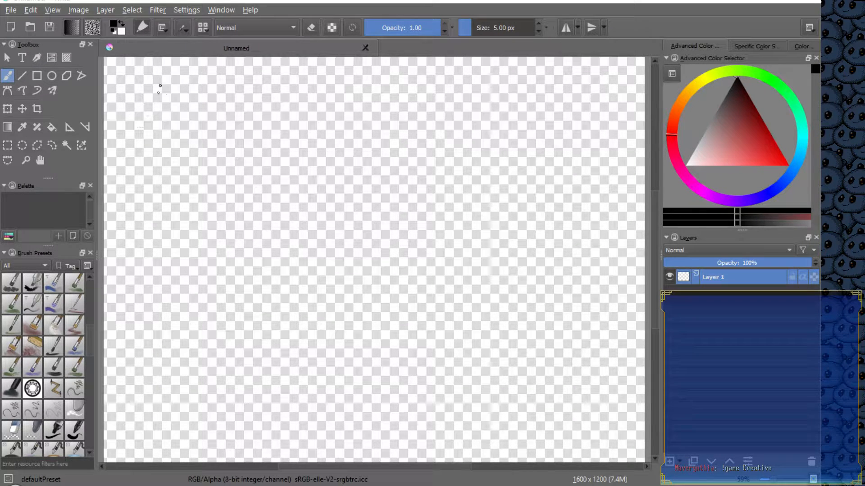
Try the Color Smudge brush engine, then the Circuit_Circle preset with test strokes in the brush editor's scratchpad
left_click(183, 28)
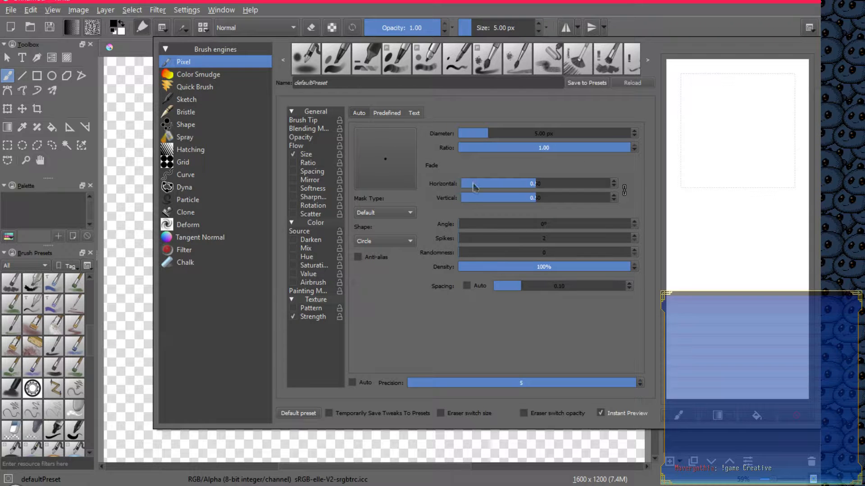
left_click(235, 76)
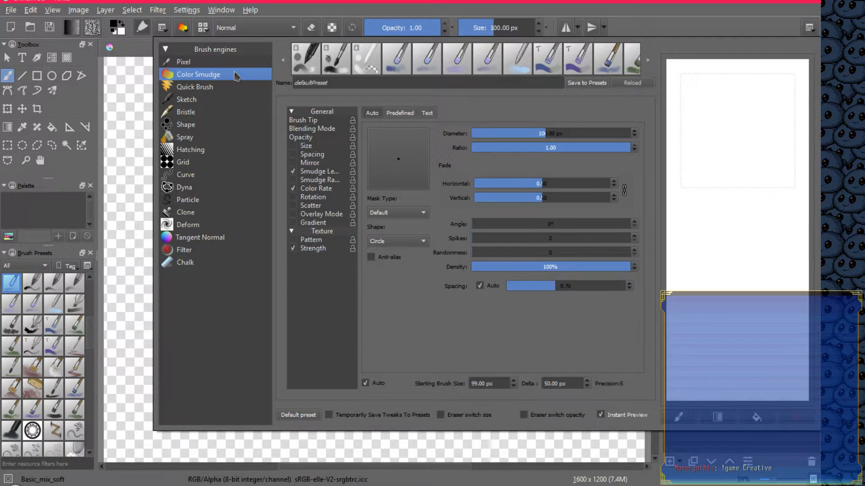
left_click(32, 430)
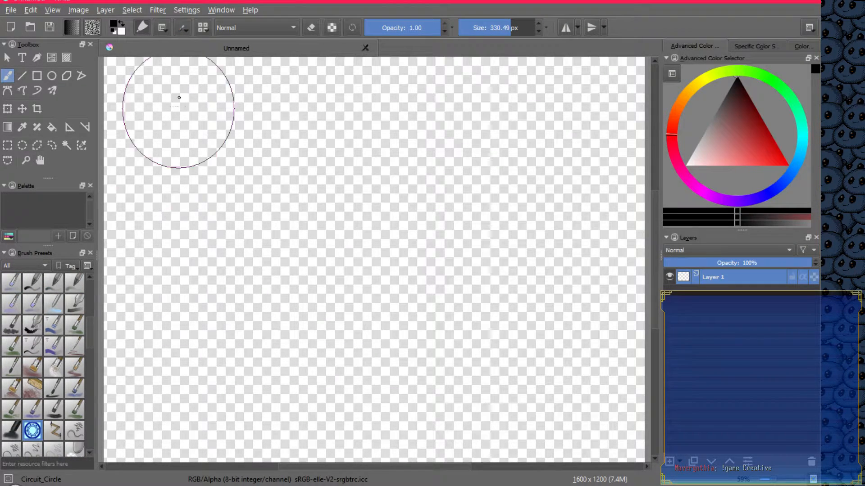
left_click(182, 27)
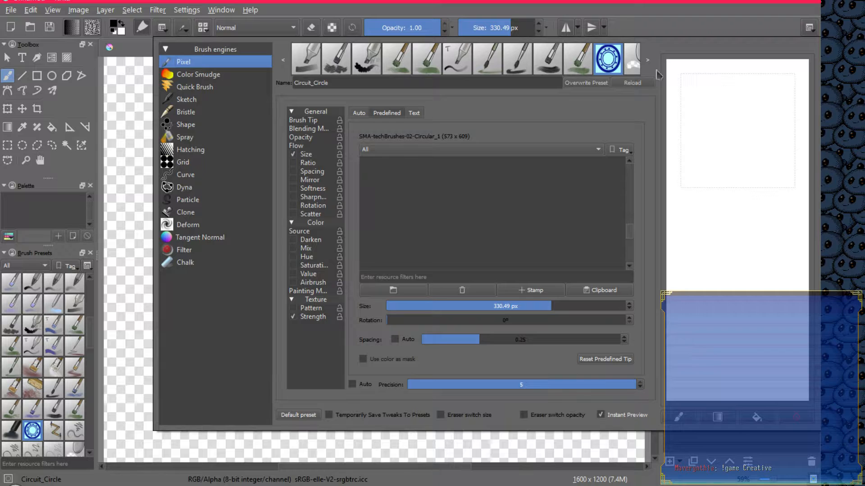
mouse_move(716, 106)
left_mouse_down()
mouse_move(711, 127)
mouse_move(735, 122)
mouse_move(763, 168)
left_mouse_up()
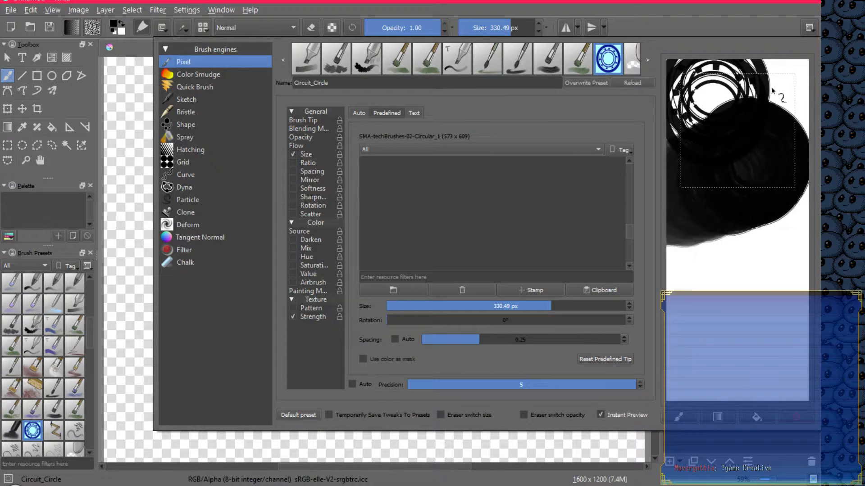
left_click(736, 284)
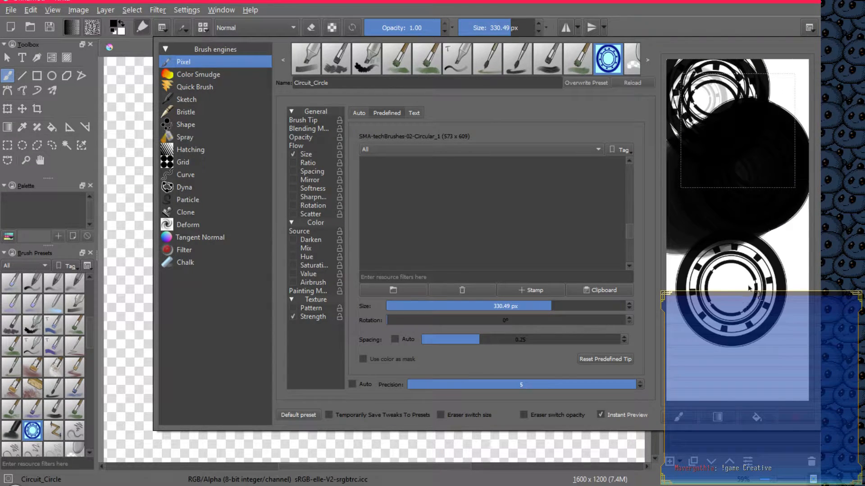
mouse_move(744, 308)
left_mouse_down()
mouse_move(754, 233)
mouse_move(736, 213)
mouse_move(744, 82)
mouse_move(703, 89)
mouse_move(734, 193)
mouse_move(770, 389)
mouse_move(781, 349)
mouse_move(796, 380)
mouse_move(722, 315)
mouse_move(744, 100)
mouse_move(794, 176)
mouse_move(792, 353)
mouse_move(808, 167)
mouse_move(746, 326)
left_mouse_up()
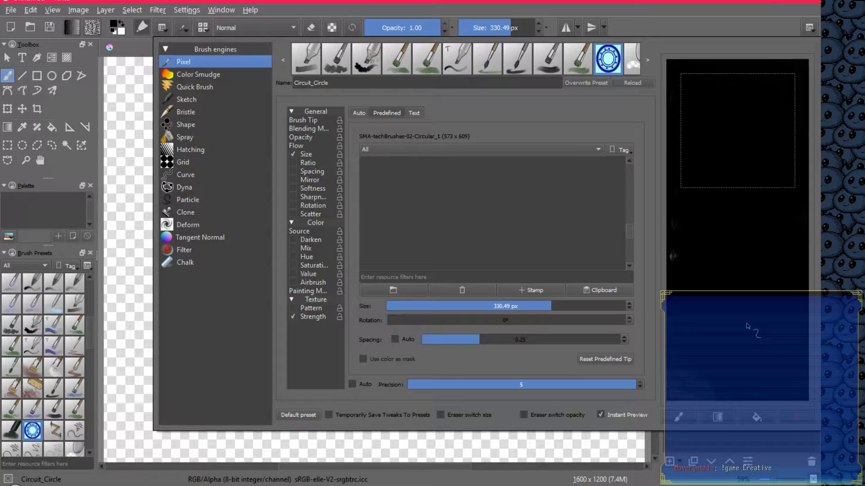
Choose the "0d3. hard oval opacity detail" brush preset
mouse_move(90, 339)
left_mouse_down()
mouse_move(89, 447)
mouse_move(87, 280)
left_mouse_up()
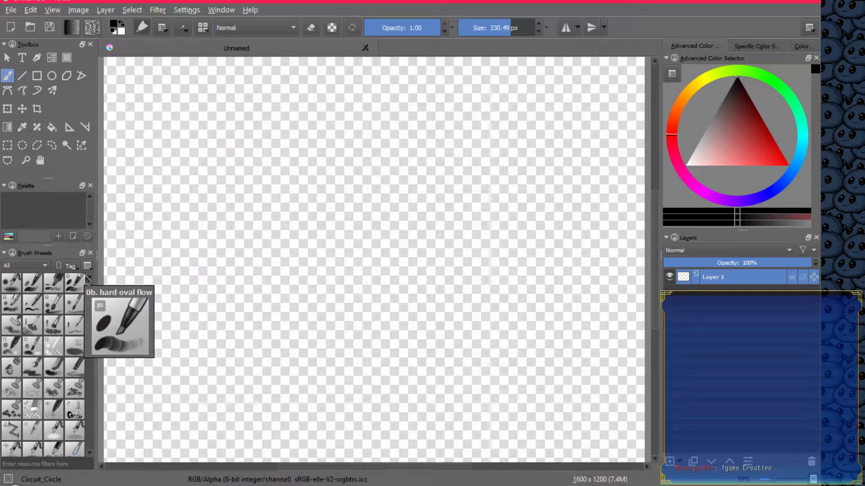
left_click(32, 304)
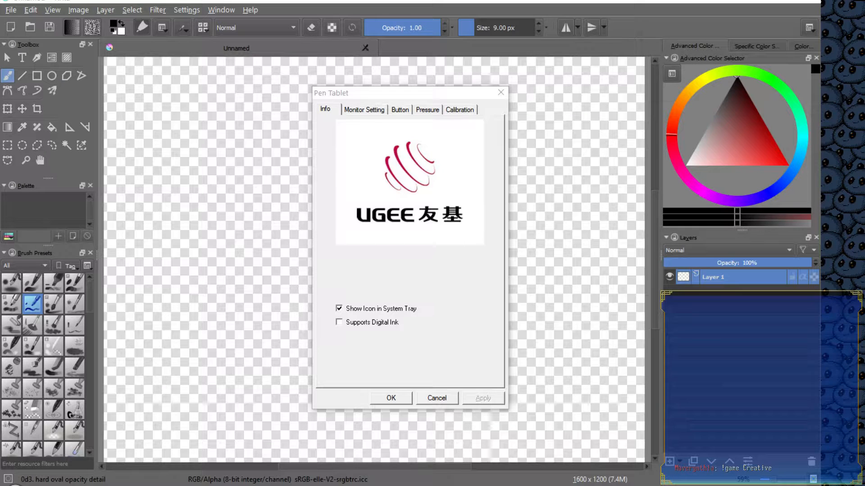
Test the stylus pressure in the Pen Tablet settings with a trial stroke and close the settings
left_click_drag(406, 91, 855, 135)
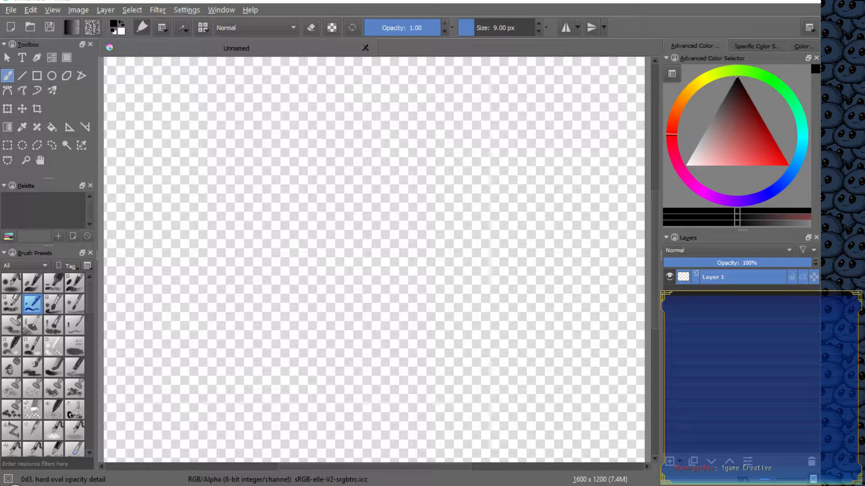
left_click_drag(180, 485, 282, 128)
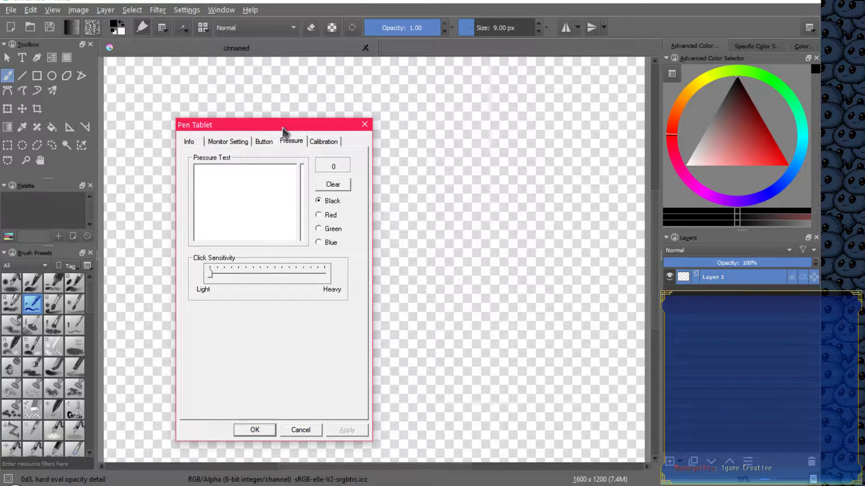
mouse_move(207, 192)
left_mouse_down()
mouse_move(233, 194)
mouse_move(231, 213)
mouse_move(254, 212)
left_mouse_up()
left_click(255, 430)
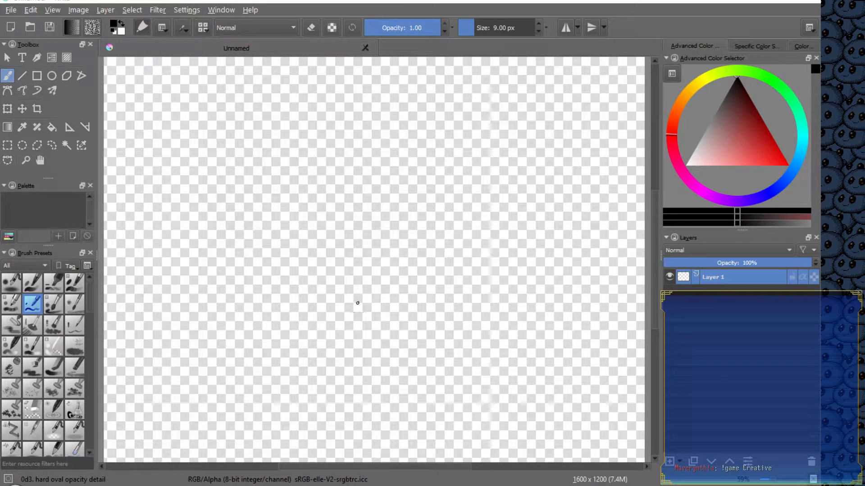
Enlarge the brush to 144 px and paint several freehand test strokes across Layer 1
key("bracketright")
key("bracketright")
key("bracketright")
key("bracketright")
key("bracketright")
key("bracketright")
key("bracketright")
key("bracketright")
key("bracketright")
key("bracketright")
key("bracketright")
key("bracketright")
key("bracketright")
key("bracketright")
key("bracketright")
key("bracketright")
key("bracketright")
key("bracketright")
key("bracketright")
key("bracketright")
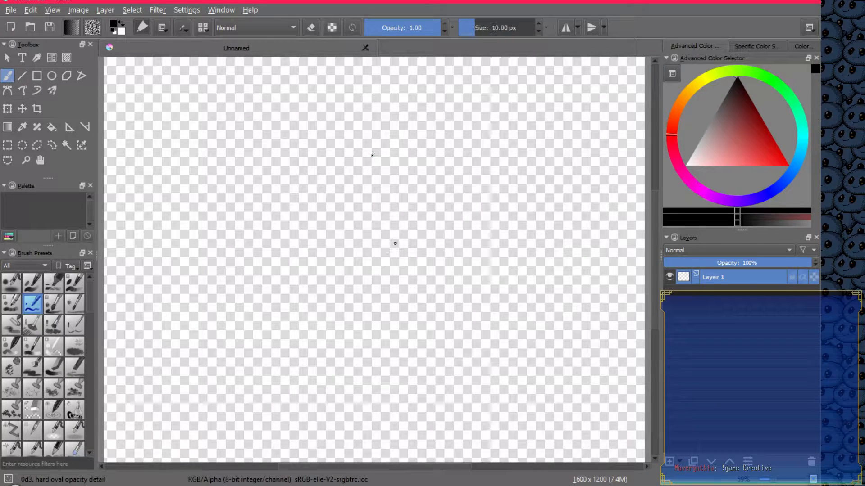
key("bracketright")
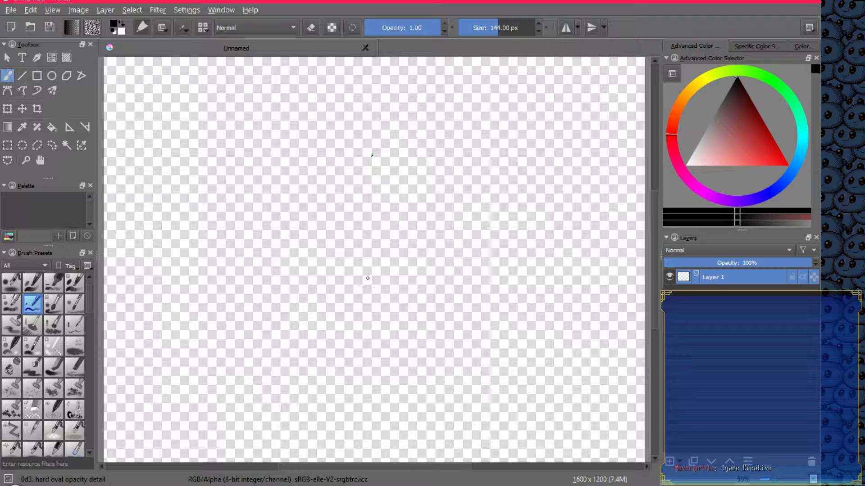
mouse_move(376, 283)
left_mouse_down()
mouse_move(353, 357)
mouse_move(272, 380)
left_mouse_up()
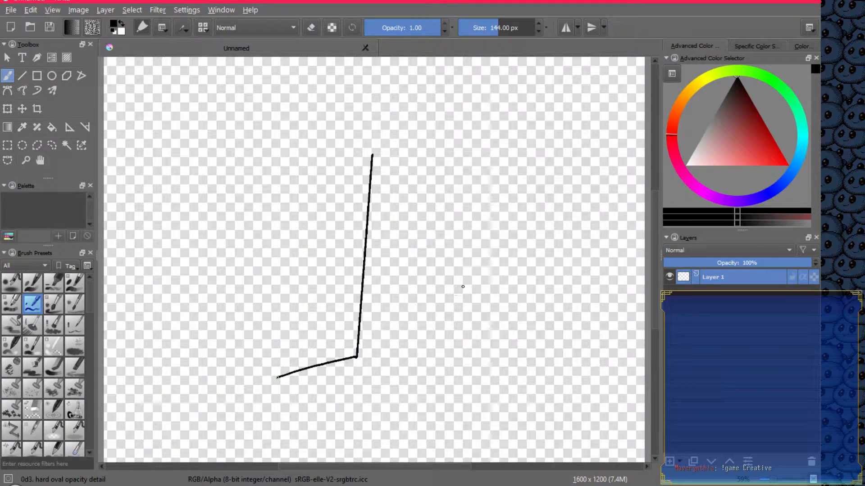
mouse_move(277, 378)
left_mouse_down()
mouse_move(106, 366)
mouse_move(114, 347)
mouse_move(141, 358)
mouse_move(195, 351)
mouse_move(233, 322)
mouse_move(234, 285)
left_mouse_up()
mouse_move(174, 235)
left_mouse_down()
mouse_move(309, 248)
mouse_move(334, 275)
mouse_move(355, 281)
mouse_move(380, 264)
mouse_move(344, 222)
mouse_move(275, 227)
mouse_move(268, 262)
mouse_move(297, 288)
mouse_move(334, 297)
mouse_move(361, 289)
mouse_move(359, 271)
mouse_move(311, 261)
mouse_move(298, 271)
mouse_move(374, 294)
mouse_move(390, 323)
mouse_move(397, 372)
mouse_move(399, 321)
mouse_move(371, 264)
mouse_move(327, 246)
mouse_move(289, 265)
mouse_move(300, 288)
mouse_move(383, 323)
mouse_move(365, 345)
mouse_move(329, 352)
left_mouse_up()
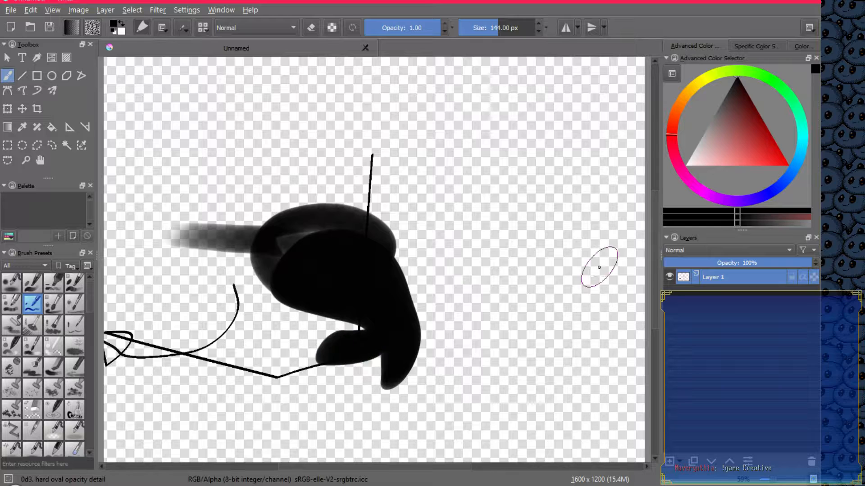
Reduce the brush size to 32 px and paint a looping test stroke around the black shape
key("bracketleft")
key("bracketleft")
key("bracketleft")
key("bracketleft")
key("bracketleft")
key("bracketleft")
key("bracketleft")
key("bracketleft")
key("bracketleft")
key("bracketleft")
key("bracketleft")
key("bracketleft")
key("bracketleft")
key("bracketleft")
key("bracketleft")
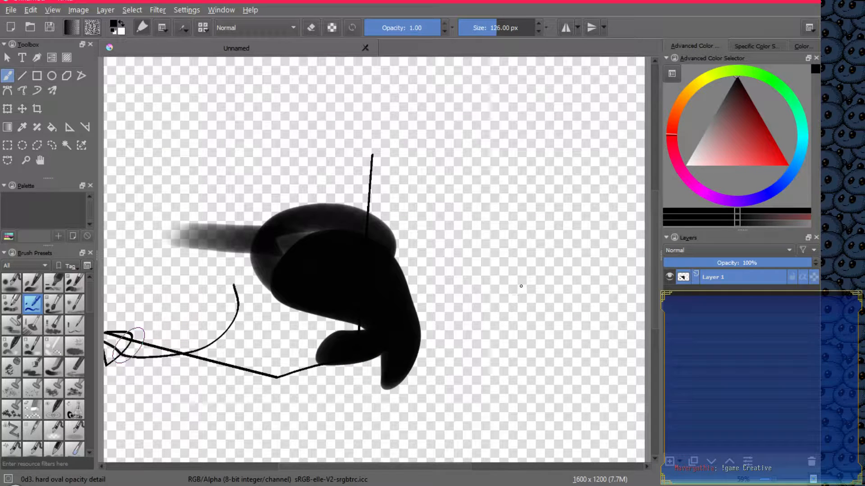
key("bracketleft")
key("bracketleft")
key("bracketleft")
key("bracketleft")
key("bracketleft")
key("bracketleft")
key("bracketleft")
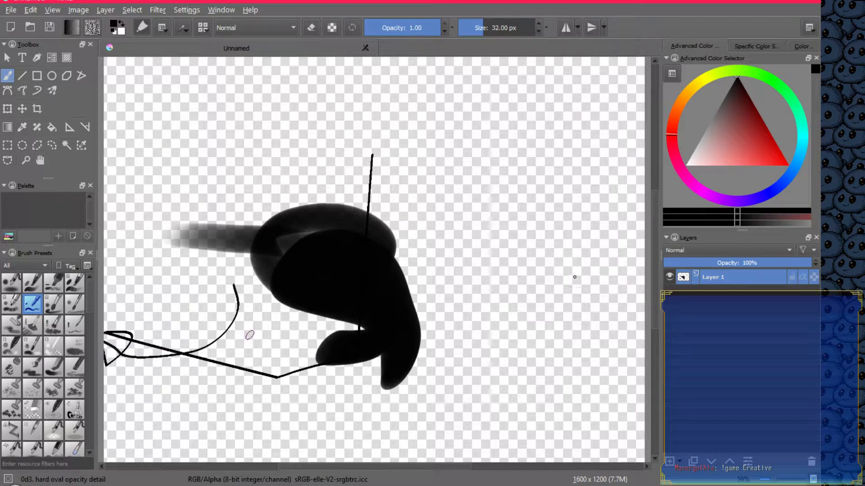
mouse_move(245, 339)
left_mouse_down()
mouse_move(191, 307)
mouse_move(174, 313)
mouse_move(194, 330)
mouse_move(213, 326)
mouse_move(198, 299)
mouse_move(226, 281)
mouse_move(269, 293)
mouse_move(268, 267)
mouse_move(194, 229)
mouse_move(178, 201)
mouse_move(231, 187)
mouse_move(282, 200)
mouse_move(313, 162)
mouse_move(259, 134)
mouse_move(249, 152)
mouse_move(383, 148)
left_mouse_up()
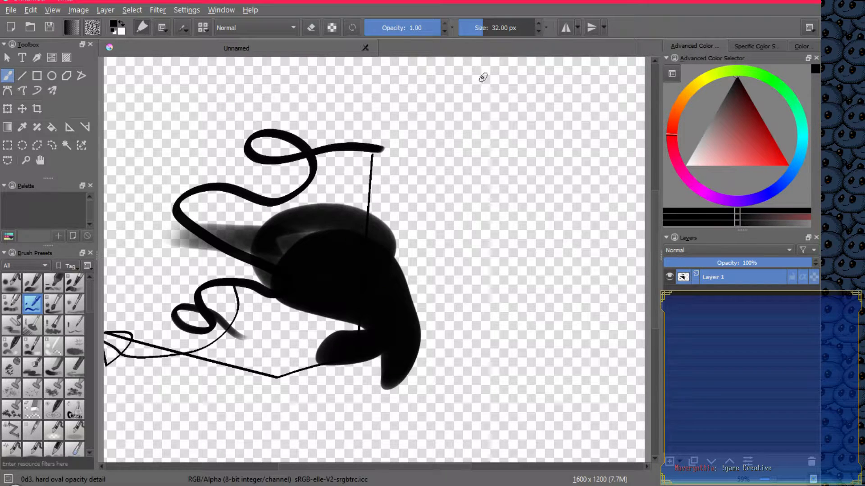
Create a second 1600 x 1200 px document and paint a looping vertical test stroke on it
left_click(16, 12)
left_click(23, 21)
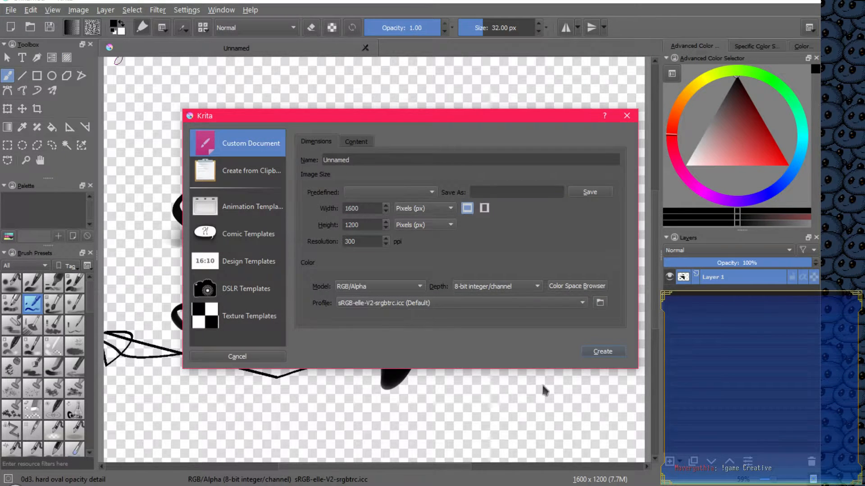
left_click(607, 354)
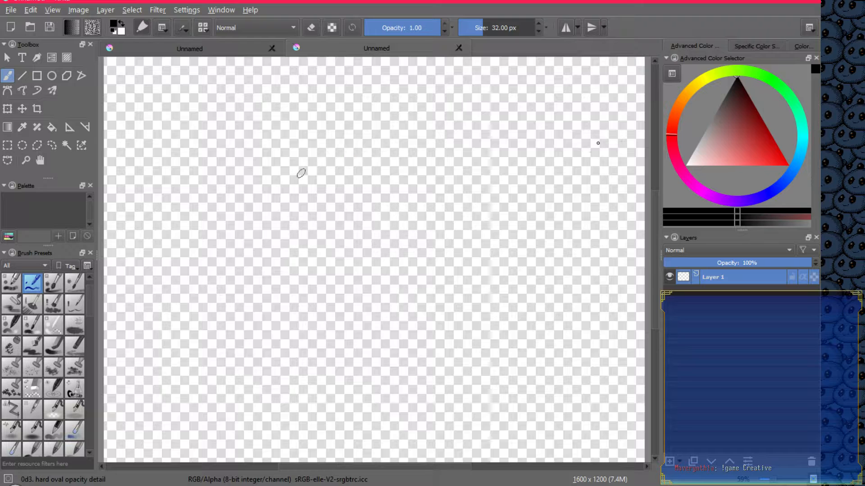
mouse_move(312, 174)
left_mouse_down()
mouse_move(327, 241)
mouse_move(314, 252)
mouse_move(285, 242)
mouse_move(311, 248)
mouse_move(317, 270)
mouse_move(305, 289)
mouse_move(277, 296)
mouse_move(298, 283)
mouse_move(322, 291)
mouse_move(317, 315)
mouse_move(305, 328)
mouse_move(277, 329)
mouse_move(284, 320)
mouse_move(321, 327)
mouse_move(331, 344)
mouse_move(313, 362)
mouse_move(277, 360)
mouse_move(291, 349)
mouse_move(318, 364)
mouse_move(254, 401)
left_mouse_up()
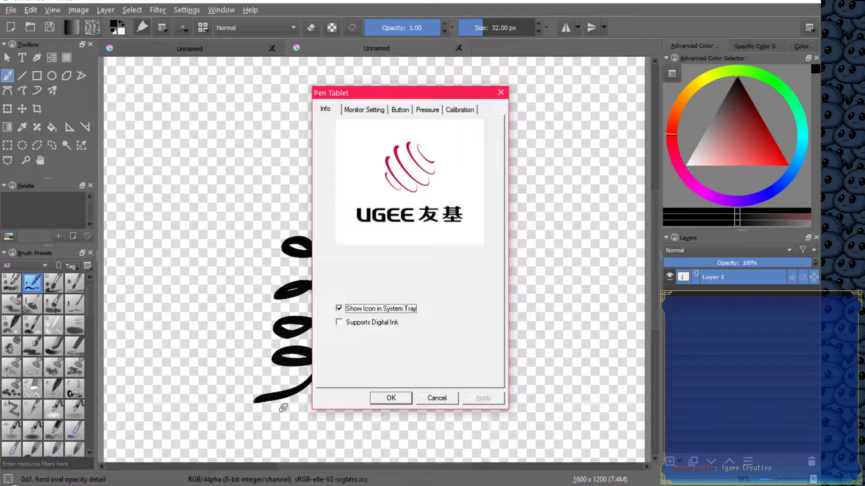
Review the tablet's monitor mapping, pen button and pressure settings, and draw a stroke in the pressure test area
left_click(376, 111)
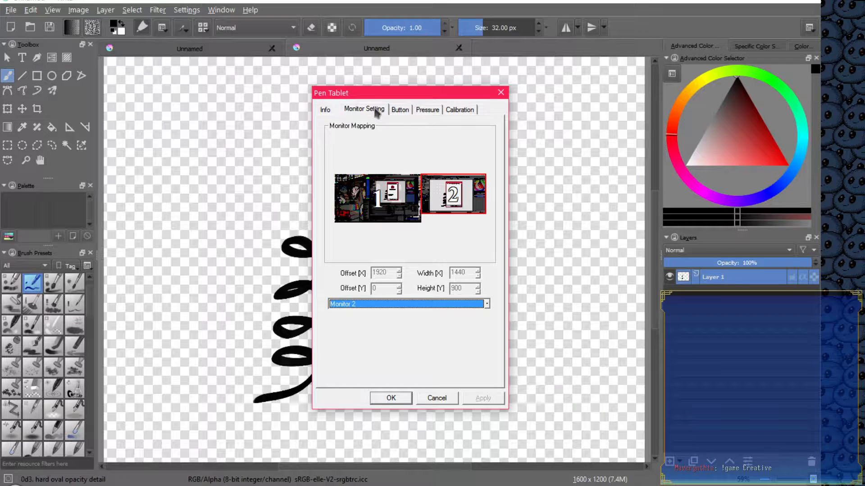
left_click(415, 303)
left_click(393, 327)
left_click(400, 110)
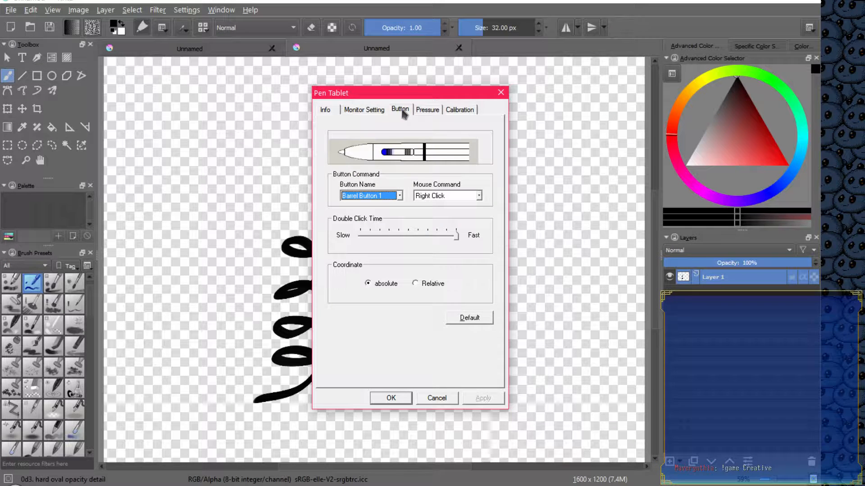
left_click(429, 111)
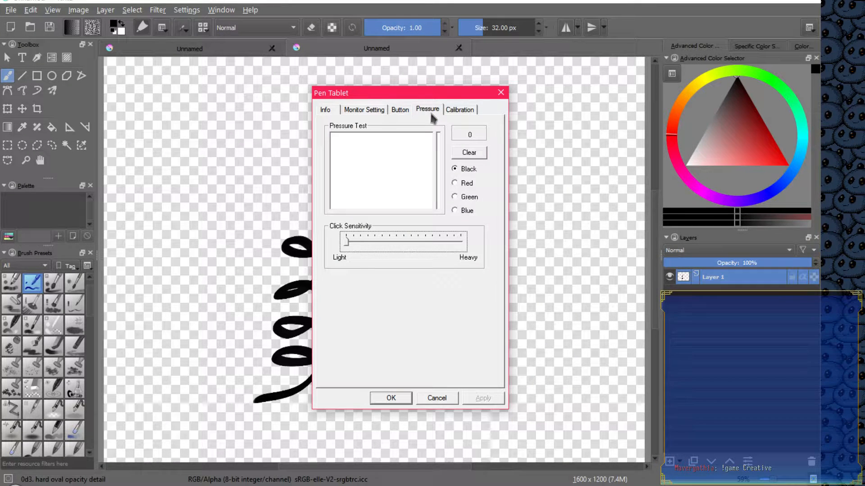
mouse_move(382, 161)
left_mouse_down()
mouse_move(362, 163)
mouse_move(369, 169)
mouse_move(388, 150)
mouse_move(389, 178)
mouse_move(414, 179)
left_mouse_up()
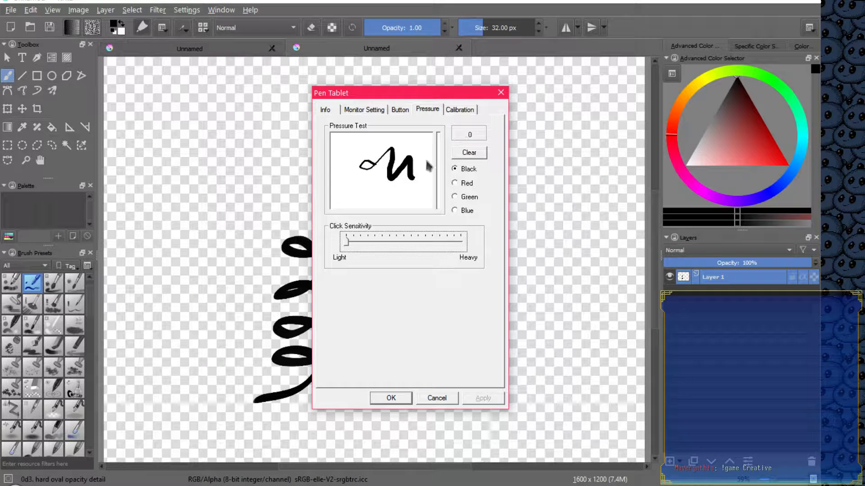
Try the Supports Digital Ink option in the tablet settings and switch it off again
left_click(323, 111)
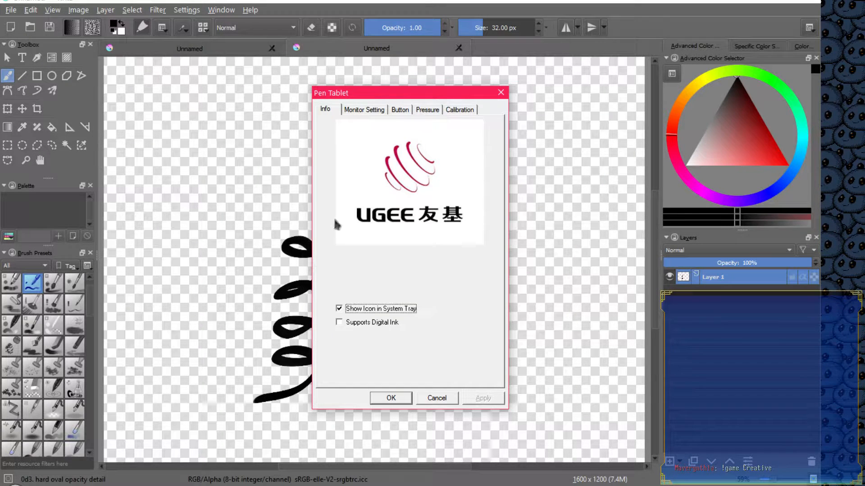
left_click(341, 323)
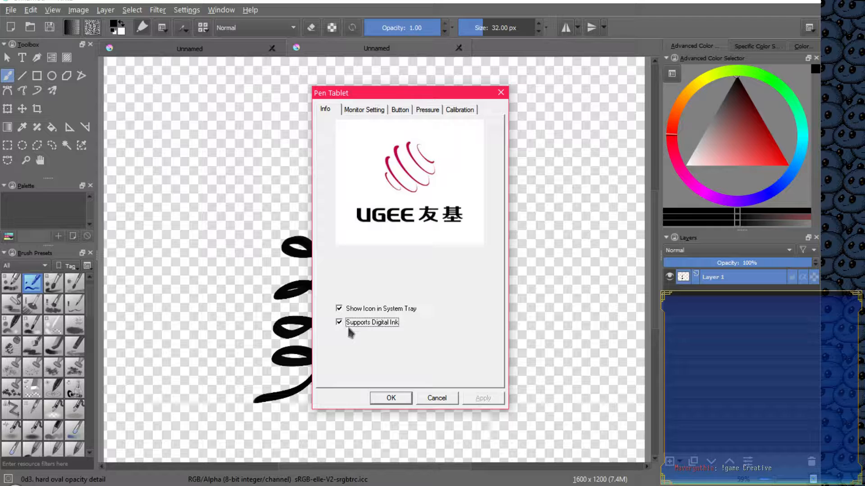
left_click(391, 398)
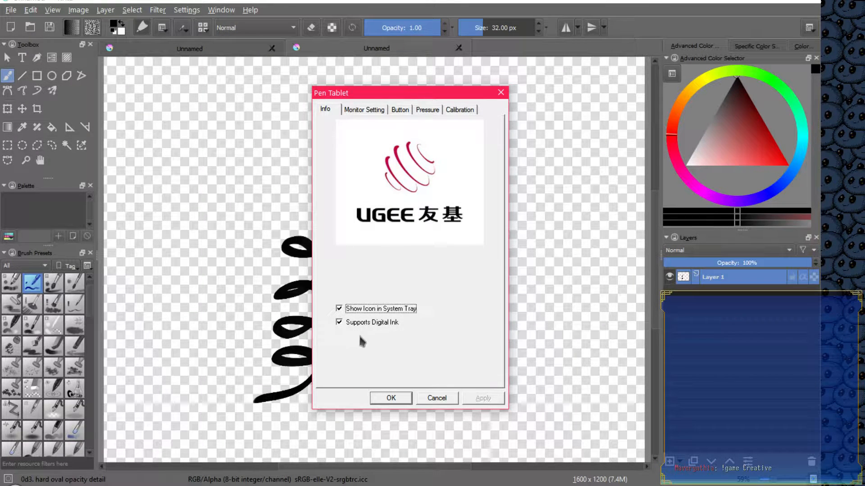
left_click(339, 323)
left_click(338, 321)
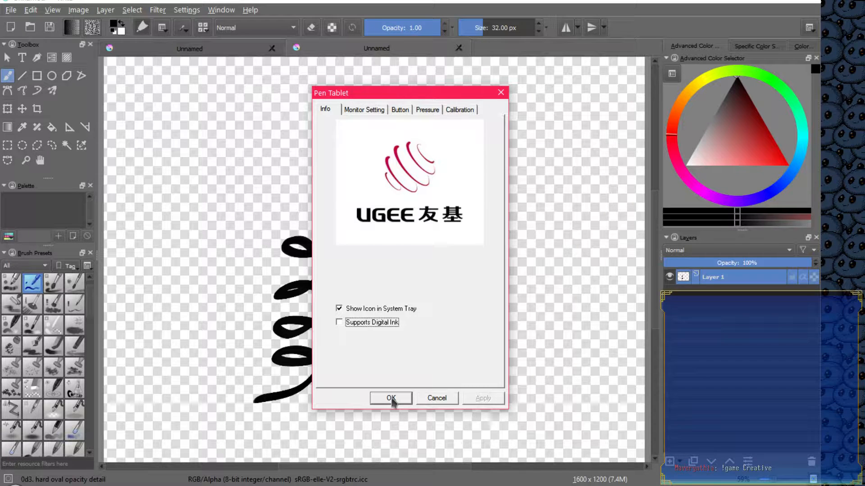
Switch the tablet's monitor mapping to Monitor 1 and back to Monitor 2, applying each change, and close the settings
left_click(371, 110)
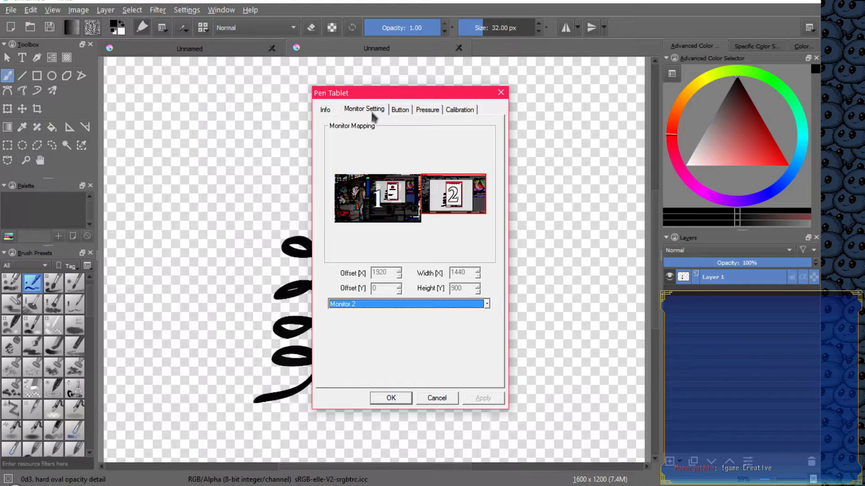
left_click(363, 305)
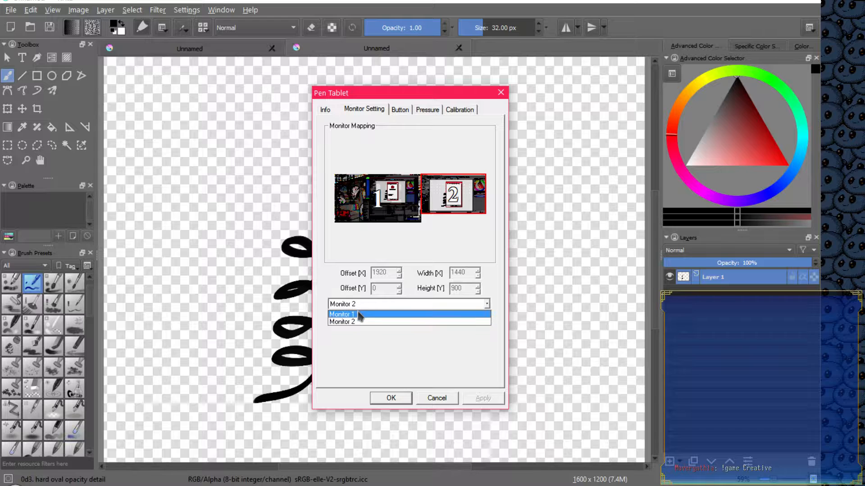
left_click(358, 319)
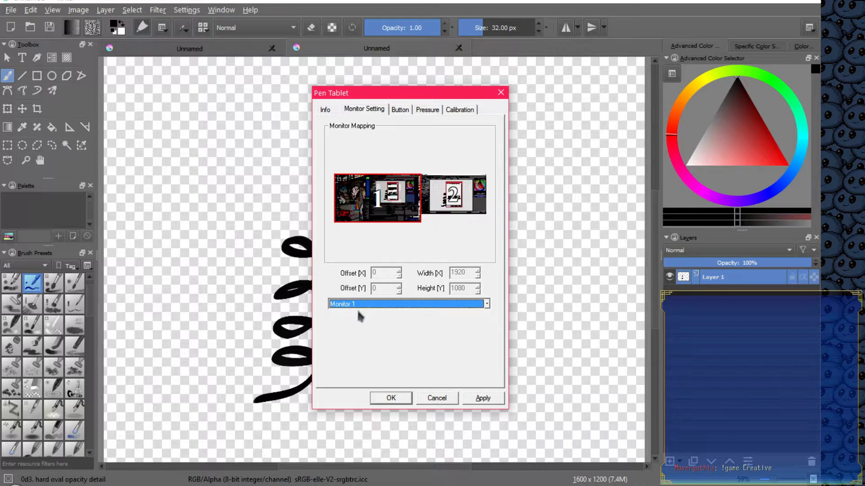
left_click(482, 399)
left_click(426, 304)
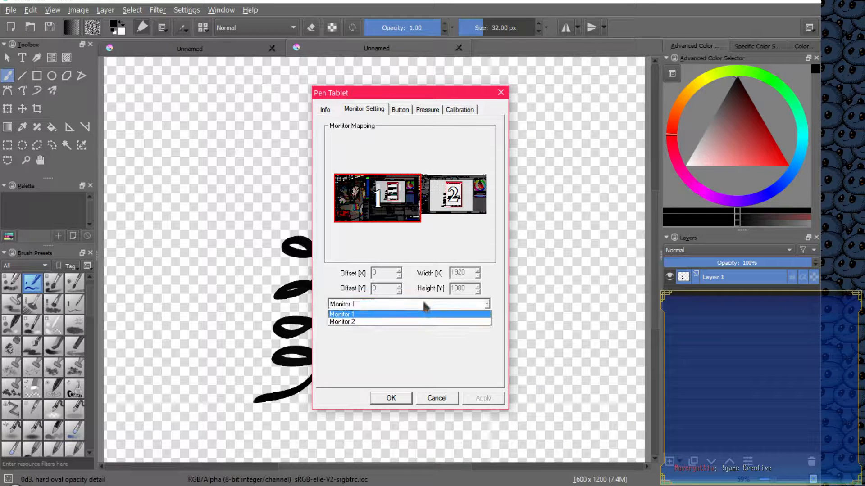
left_click(406, 324)
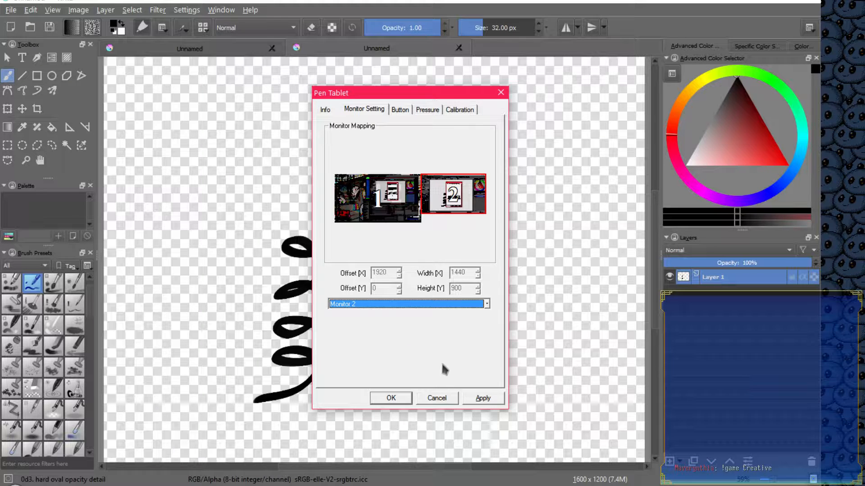
left_click(483, 398)
left_click(386, 398)
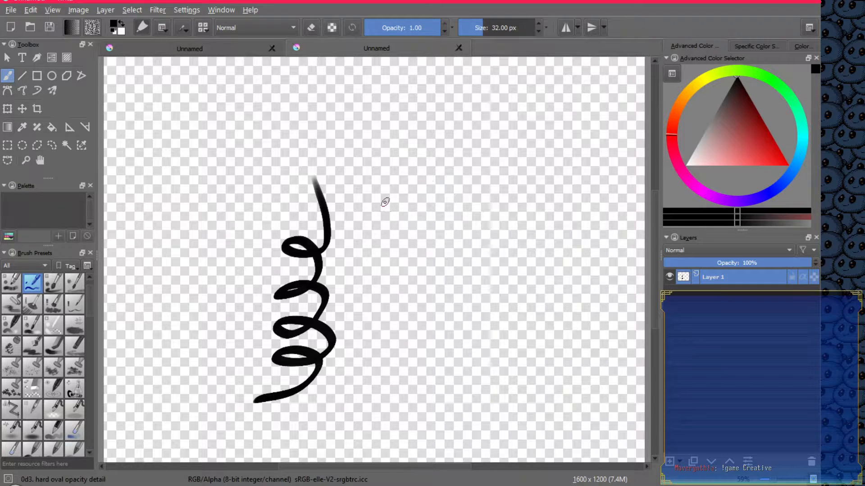
Paint two freehand test strokes beside the looping line and close Krita without saving either document
mouse_move(387, 200)
left_mouse_down()
mouse_move(387, 230)
mouse_move(434, 210)
mouse_move(445, 197)
mouse_move(445, 155)
mouse_move(458, 140)
mouse_move(475, 151)
mouse_move(477, 168)
mouse_move(454, 172)
mouse_move(414, 150)
mouse_move(377, 161)
mouse_move(347, 199)
left_mouse_up()
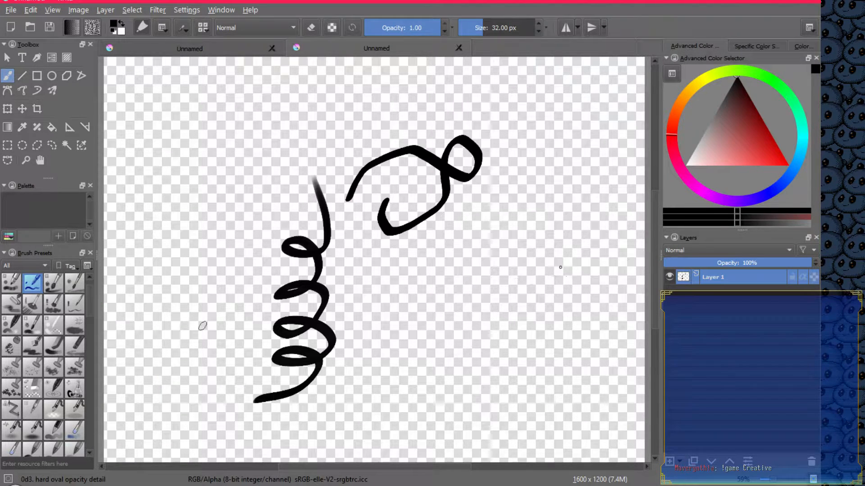
mouse_move(268, 310)
left_mouse_down()
mouse_move(218, 303)
mouse_move(224, 310)
left_mouse_up()
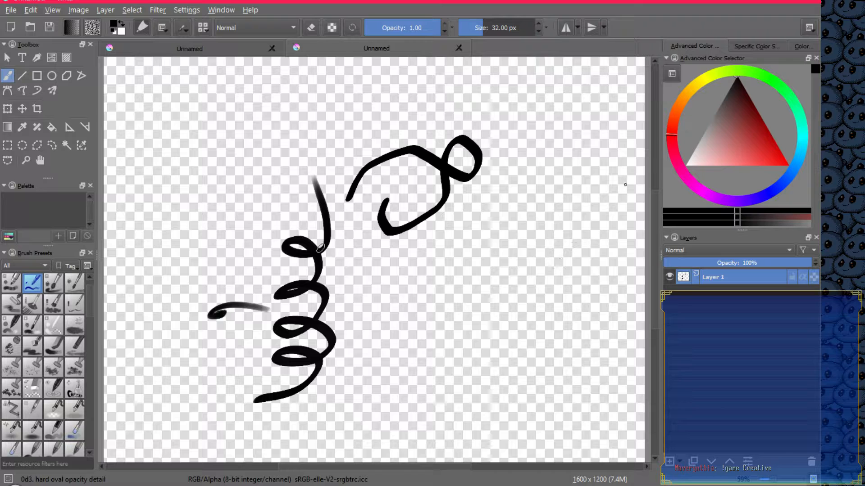
left_click(813, 3)
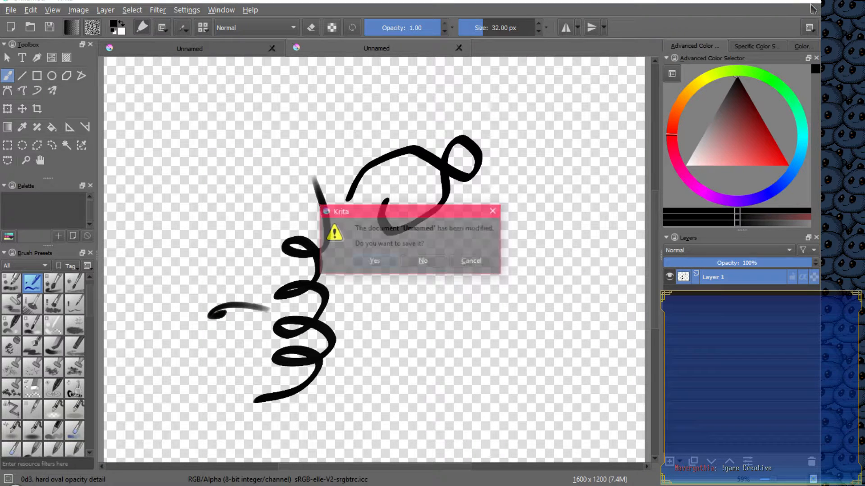
left_click(423, 262)
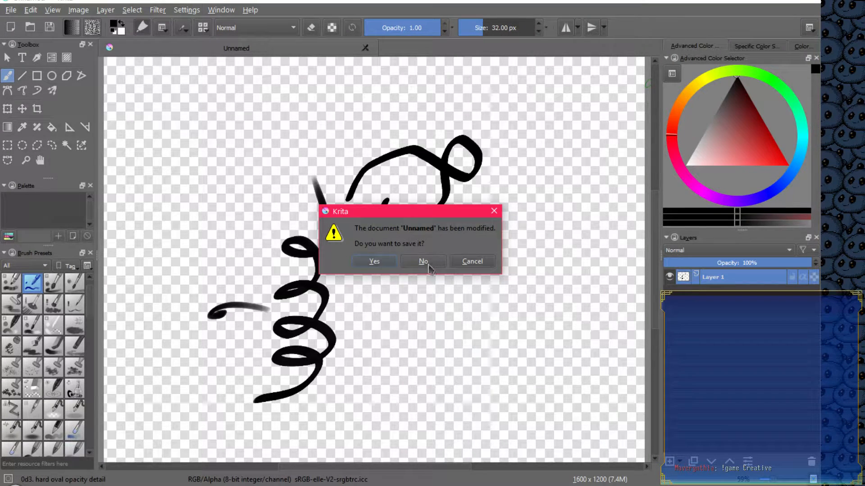
left_click(433, 266)
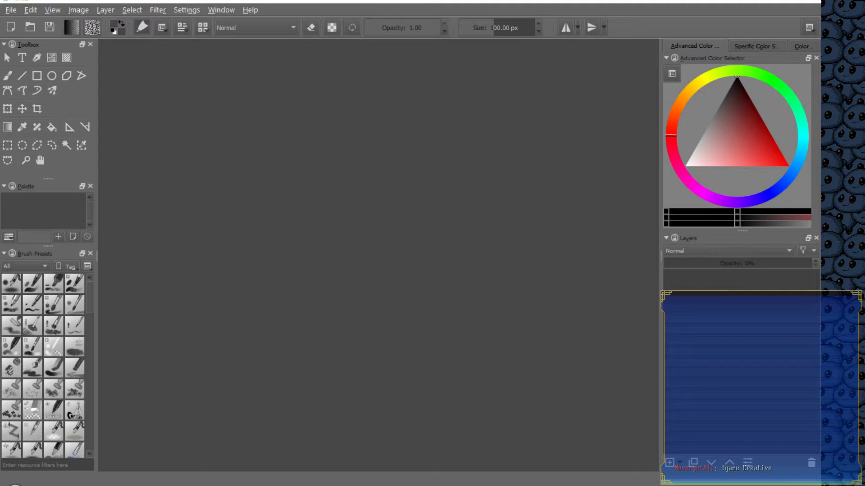
Create a new 1600 x 1200 px document at 300 ppi and accept the 1440x900 Wintab screen resolution
left_click_drag(0, 43, 0, 20)
left_click(10, 10)
left_click(27, 23)
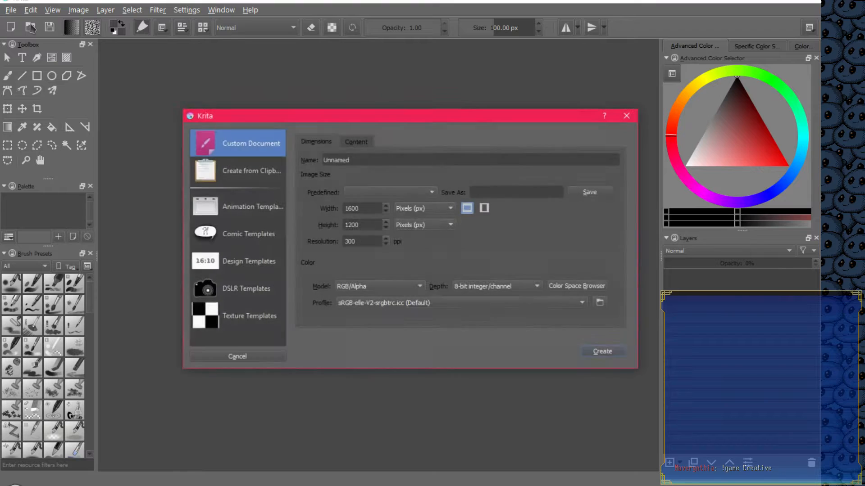
left_click(599, 355)
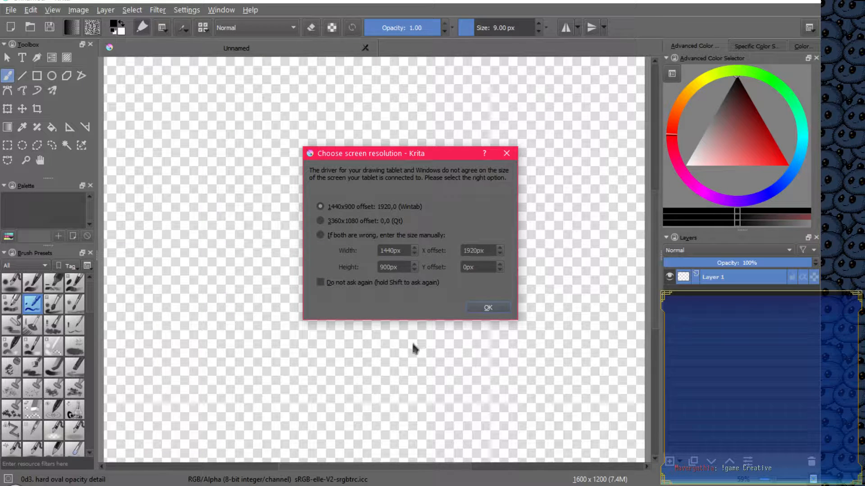
left_click(488, 309)
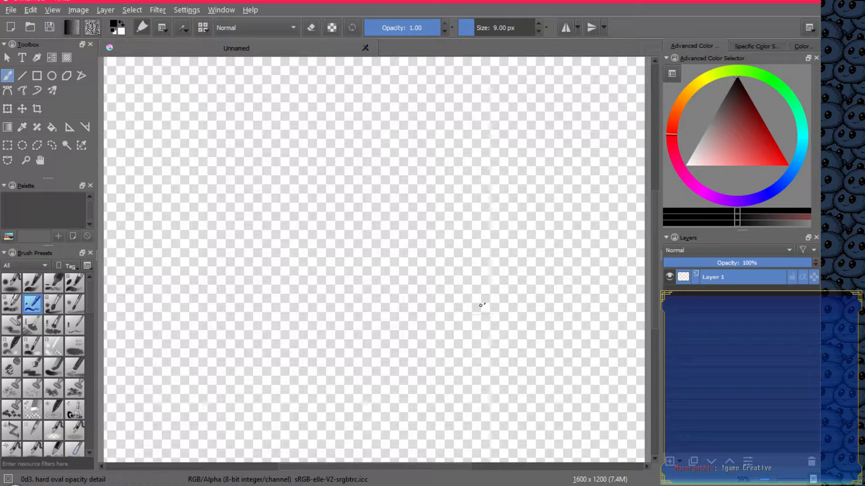
Paint a short wavy test stroke with the 9 px brush and undo it
mouse_move(479, 314)
left_mouse_down()
mouse_move(494, 300)
mouse_move(513, 287)
mouse_move(519, 319)
mouse_move(536, 261)
left_mouse_up()
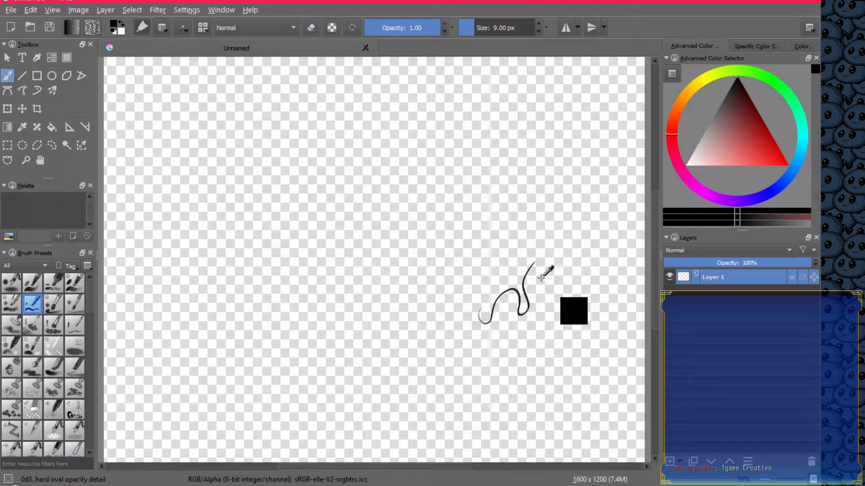
key("ctrl+z")
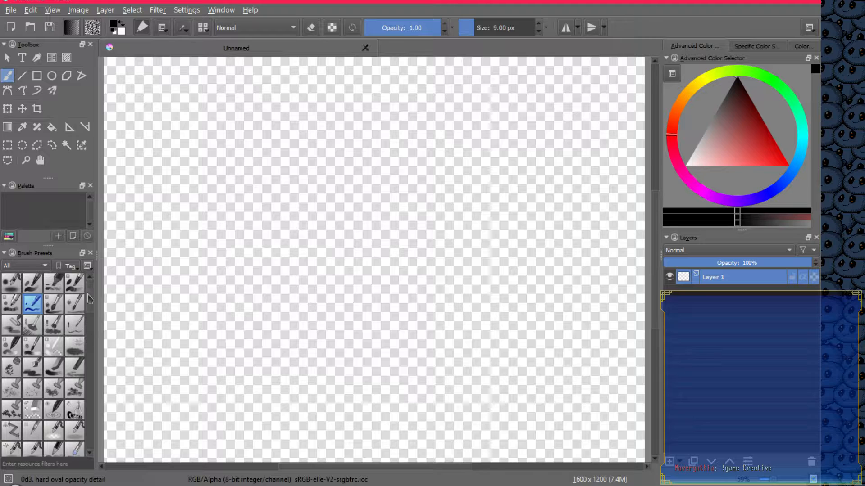
Select the Bristle_Details brush preset and reduce its size
scroll(90, 302, "down", 2)
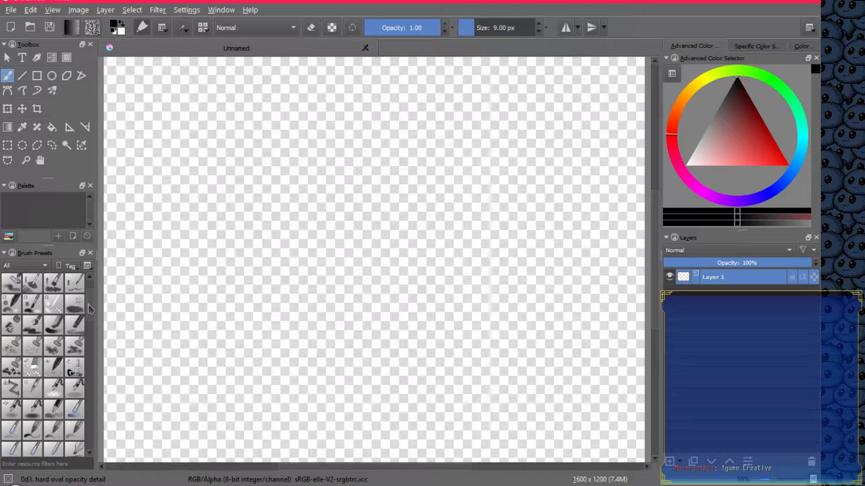
scroll(90, 308, "down", 4)
scroll(90, 324, "down", 1)
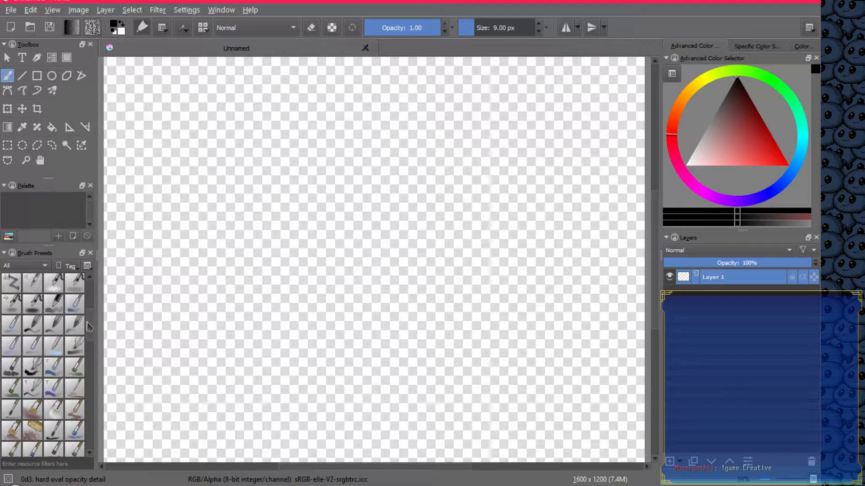
left_click_drag(89, 329, 89, 334)
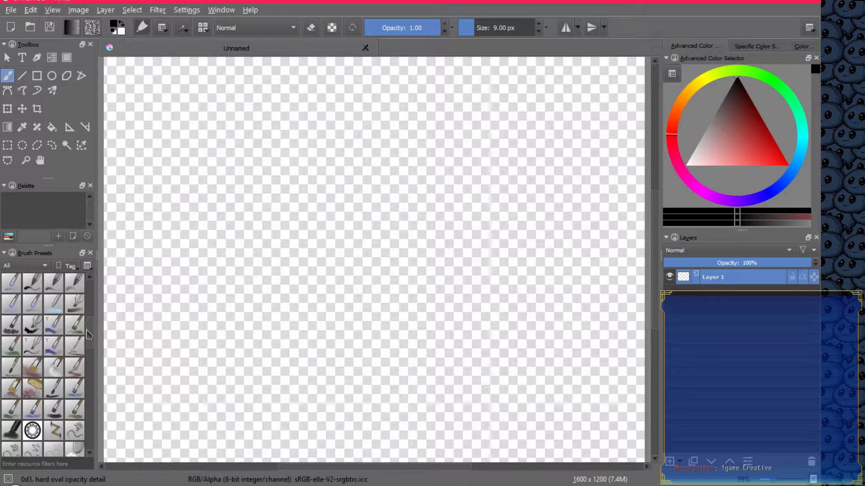
left_click(74, 347)
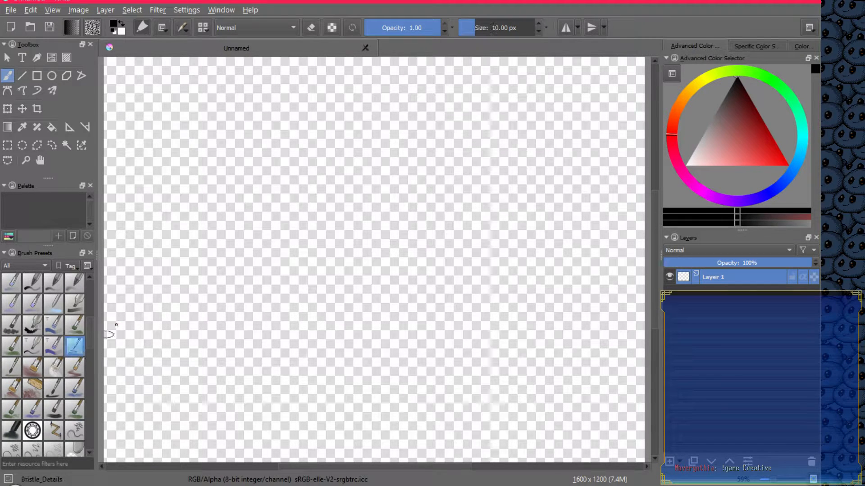
key("bracketleft")
key("bracketleft")
key("bracketleft")
key("bracketleft")
Select the Block_tilt brush preset and enlarge it to 1,000 px
left_click(33, 346)
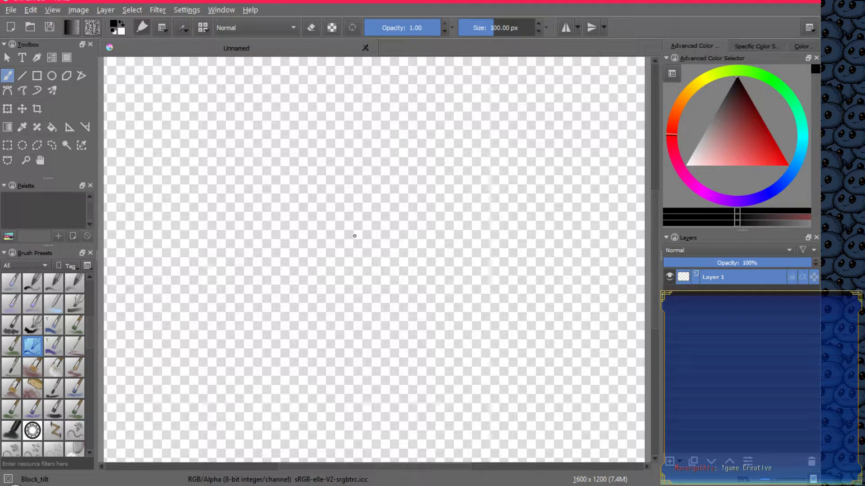
key("bracketright")
key("bracketright")
key("bracketright")
key("bracketright")
key("bracketright")
key("bracketright")
key("bracketright")
key("bracketright")
key("bracketright")
key("bracketright")
key("bracketright")
key("bracketright")
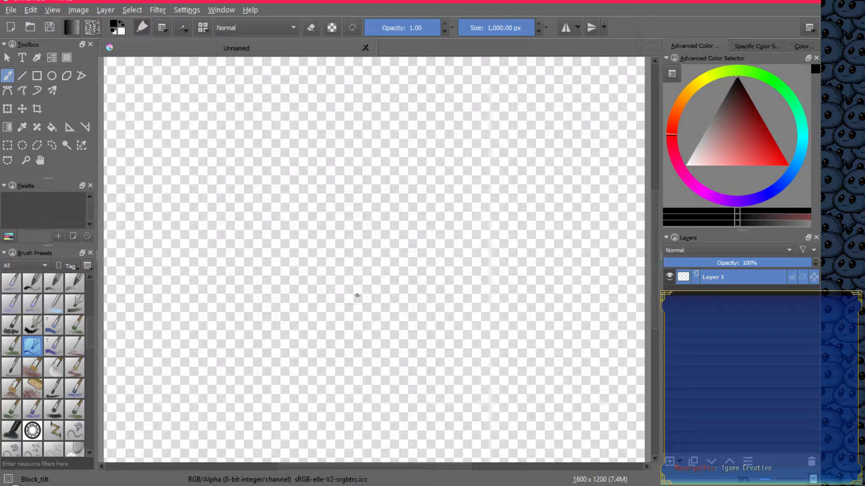
Look at the brush smoothing options and choose the Pencil_2B brush preset
left_click(162, 27)
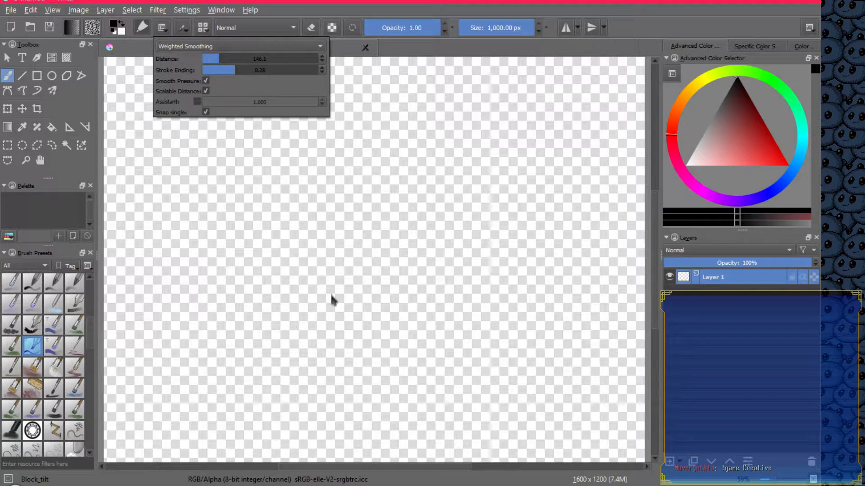
left_click(203, 27)
left_click(202, 28)
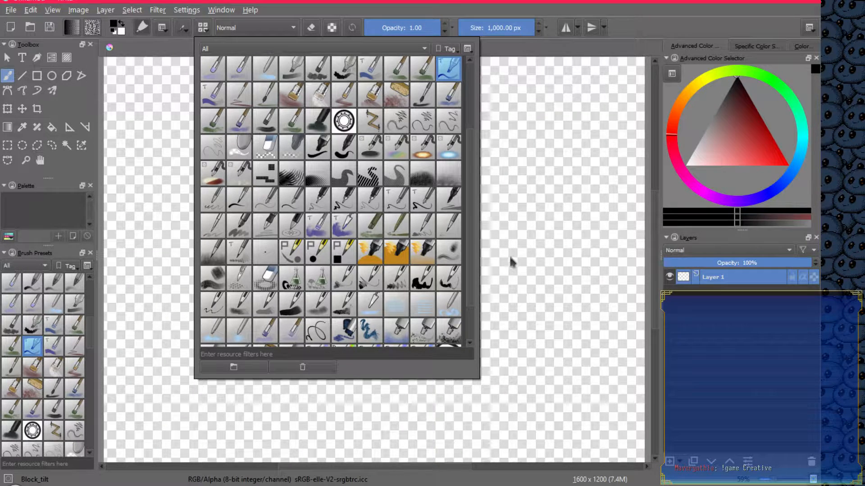
left_click(424, 227)
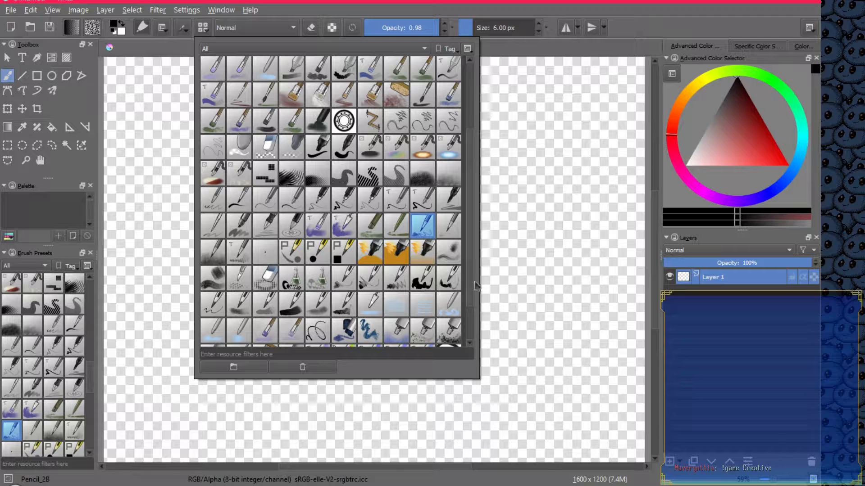
left_click(531, 311)
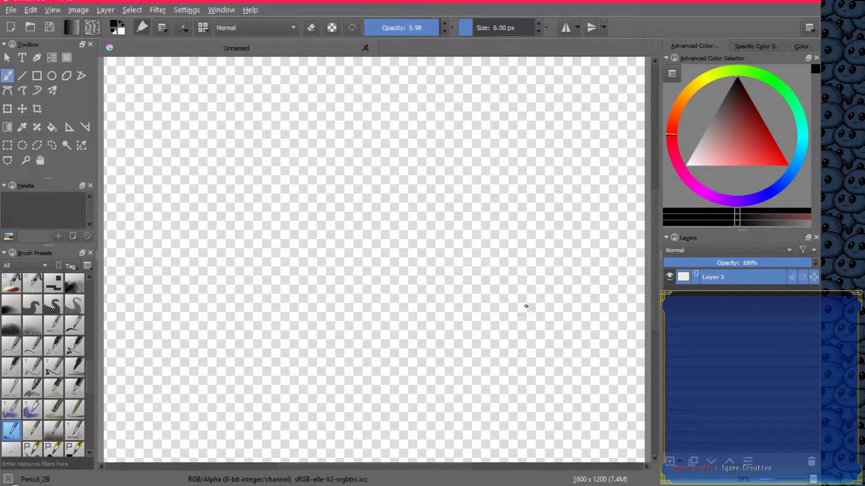
Set the foreground colour to a slightly desaturated bright blue, starting from the palette's #002bff swatch
left_click(114, 25)
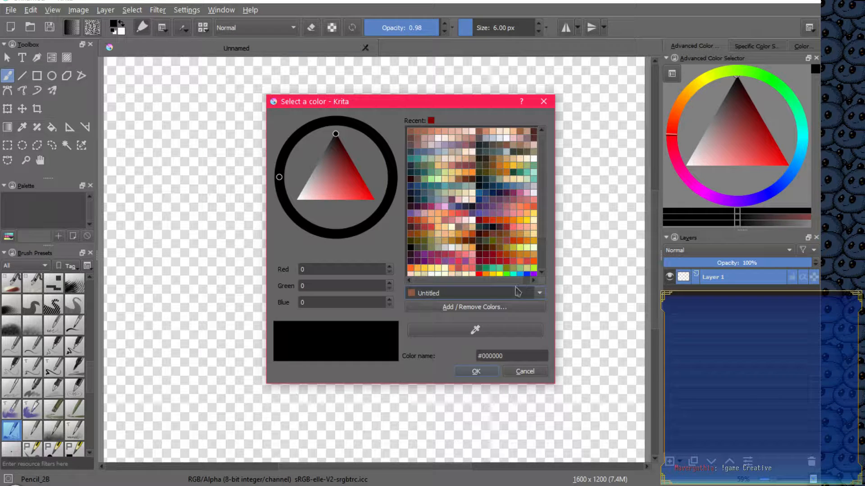
left_click(526, 275)
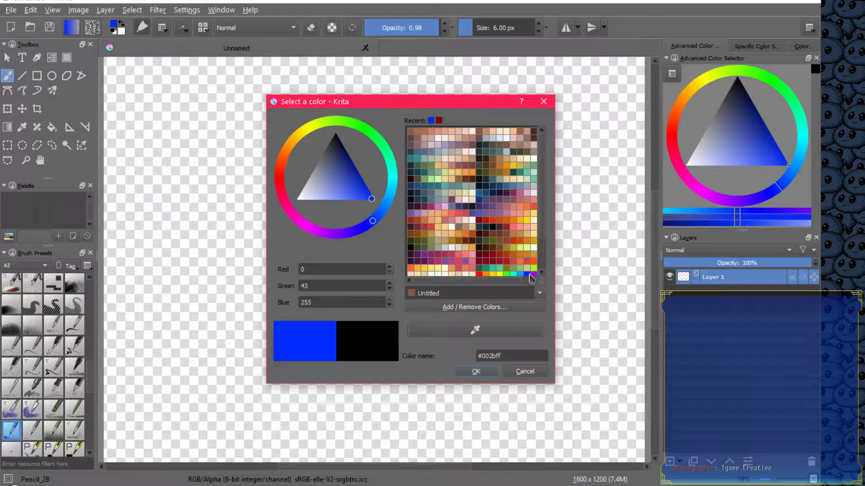
left_click_drag(370, 199, 361, 204)
left_click(477, 373)
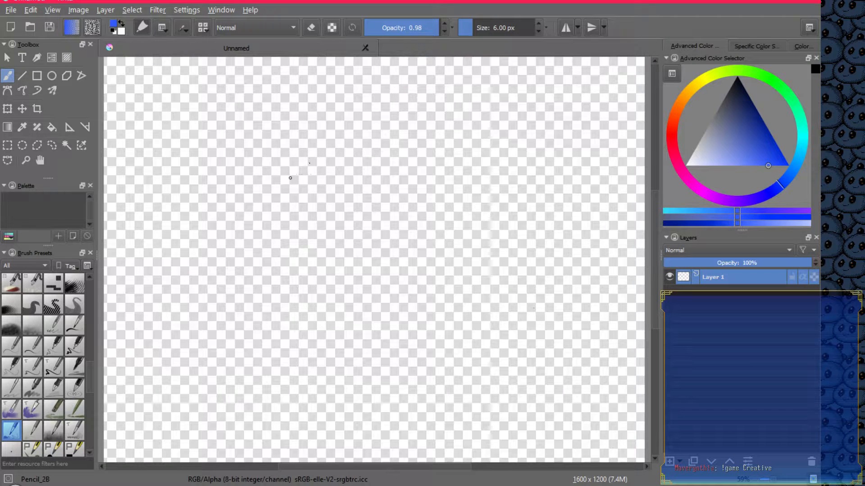
mouse_move(274, 230)
left_mouse_down()
mouse_move(331, 287)
mouse_move(409, 257)
mouse_move(394, 160)
mouse_move(309, 146)
mouse_move(274, 240)
mouse_move(336, 290)
mouse_move(415, 269)
mouse_move(415, 189)
mouse_move(335, 144)
left_mouse_up()
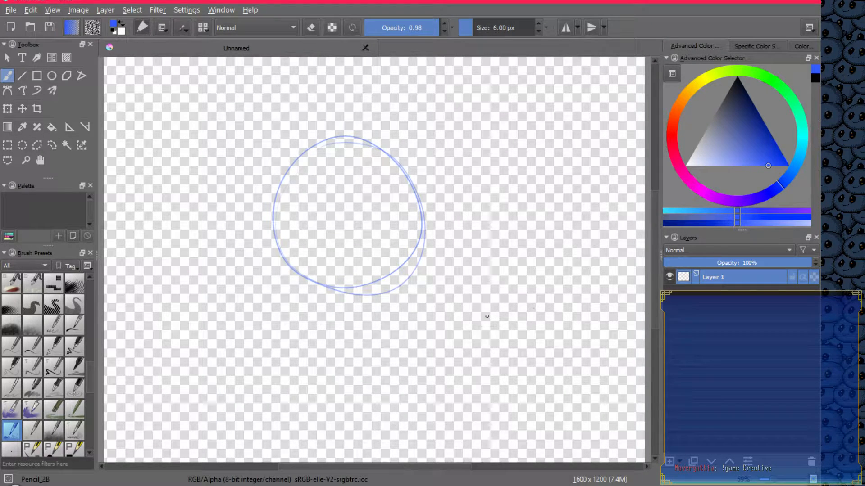
mouse_move(499, 329)
left_mouse_down()
mouse_move(455, 291)
mouse_move(478, 300)
mouse_move(484, 315)
left_mouse_up()
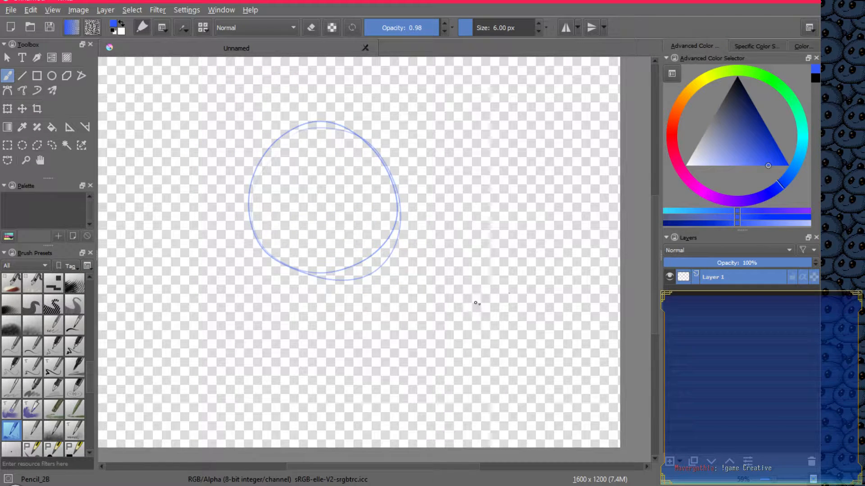
mouse_move(311, 428)
left_mouse_down()
mouse_move(417, 391)
mouse_move(275, 347)
mouse_move(426, 380)
mouse_move(333, 299)
left_mouse_up()
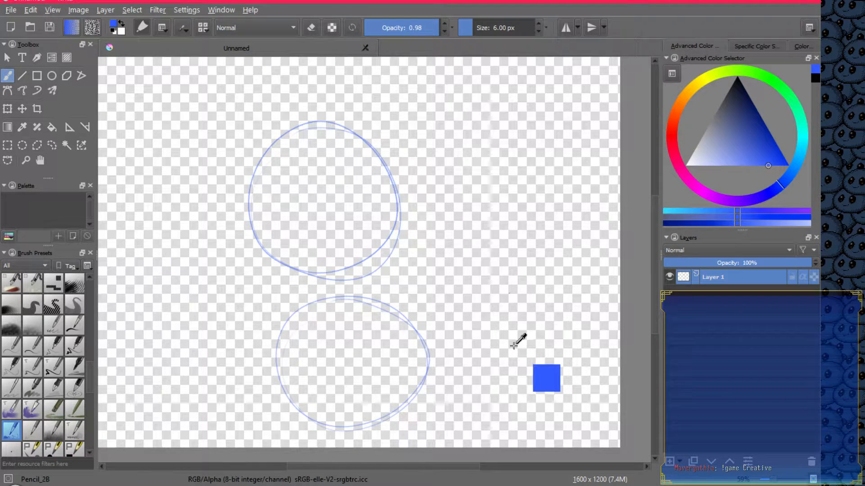
key("ctrl+z")
key("ctrl+z")
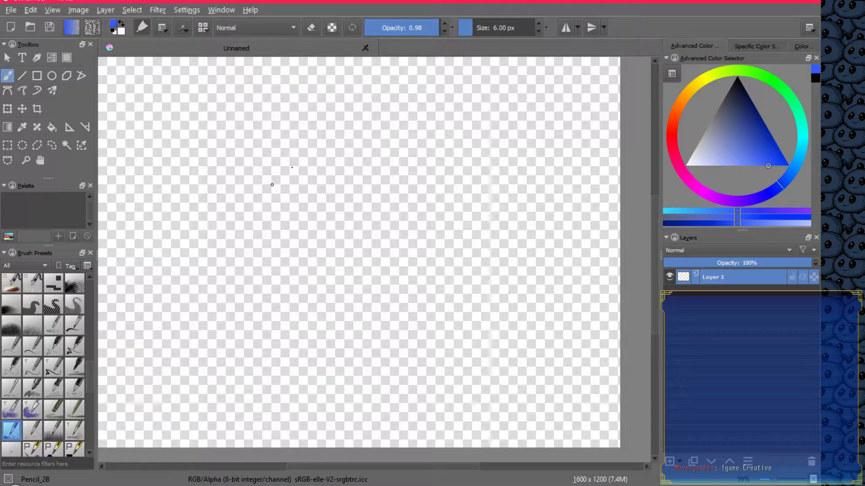
Sketch a tilted head ellipse above a larger tilted body ellipse that extends into a rounded, tapering form on its right
mouse_move(272, 185)
left_mouse_down()
mouse_move(363, 237)
mouse_move(270, 194)
mouse_move(381, 216)
mouse_move(347, 171)
left_mouse_up()
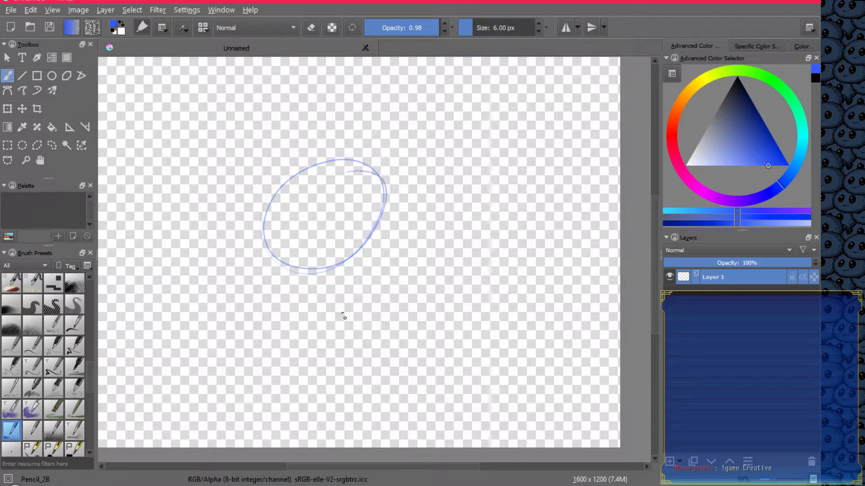
mouse_move(285, 371)
left_mouse_down()
mouse_move(391, 413)
mouse_move(347, 299)
mouse_move(287, 367)
left_mouse_up()
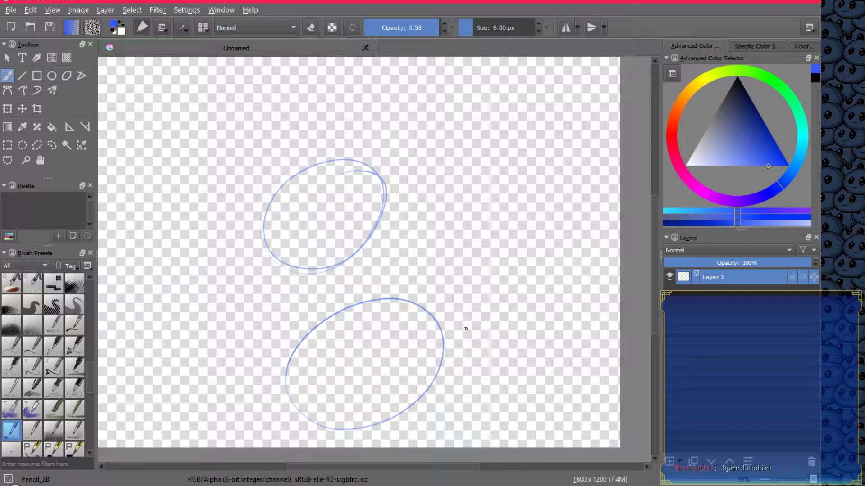
mouse_move(468, 331)
left_mouse_down()
mouse_move(535, 355)
mouse_move(550, 367)
mouse_move(552, 386)
mouse_move(510, 414)
mouse_move(464, 421)
left_mouse_up()
left_click_drag(470, 387, 446, 421)
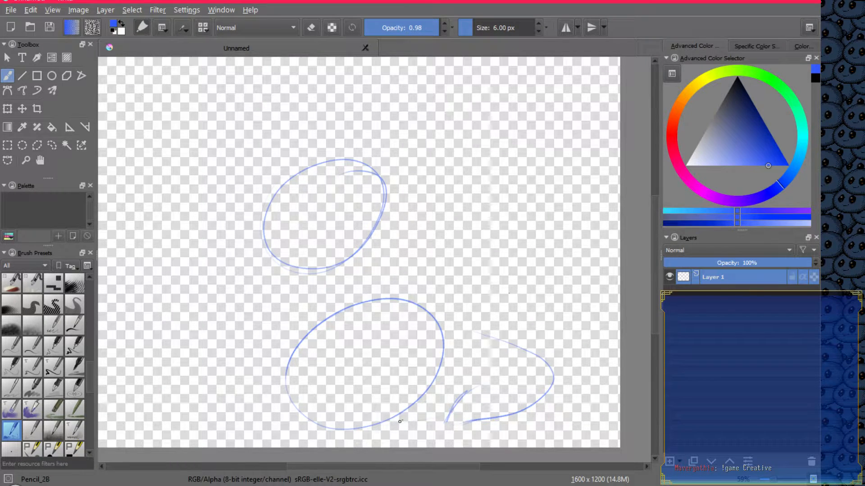
left_click_drag(446, 421, 375, 424)
left_click_drag(453, 424, 472, 422)
left_click_drag(473, 332, 427, 308)
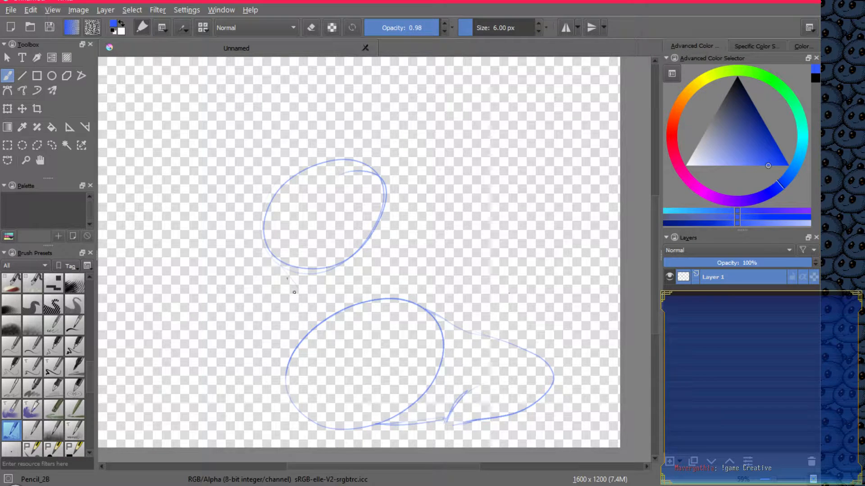
Connect the head and body ellipses with curved neck lines on both sides and reinforce the body's underside
mouse_move(289, 272)
left_mouse_down()
mouse_move(287, 366)
mouse_move(296, 297)
mouse_move(298, 313)
left_mouse_up()
mouse_move(386, 222)
left_mouse_down()
mouse_move(389, 273)
mouse_move(396, 268)
mouse_move(418, 310)
mouse_move(416, 300)
mouse_move(460, 325)
left_mouse_up()
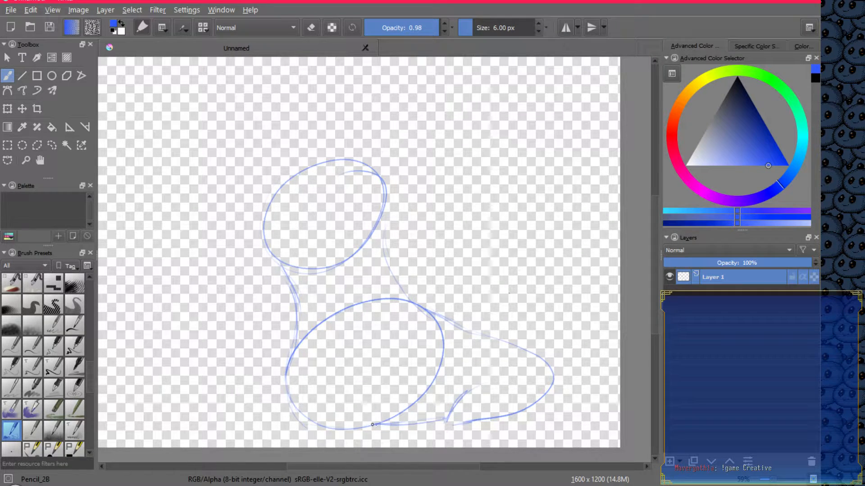
left_click_drag(307, 428, 409, 428)
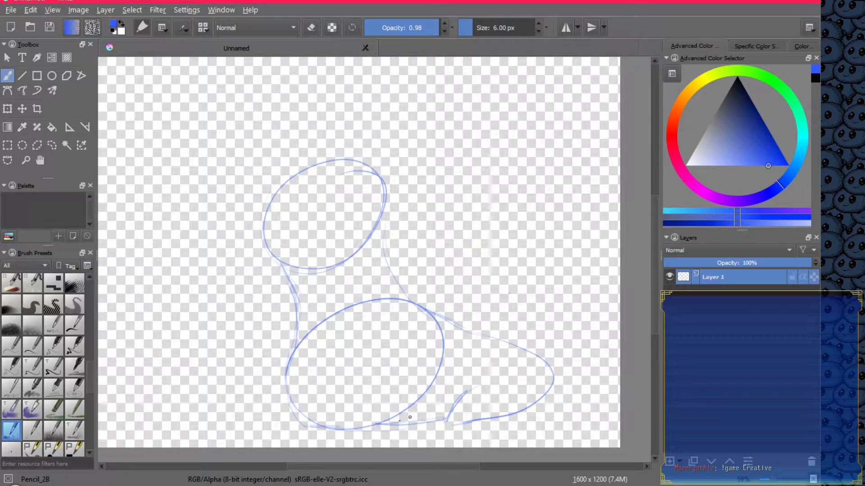
mouse_move(346, 430)
left_mouse_down()
mouse_move(421, 424)
mouse_move(361, 425)
left_mouse_up()
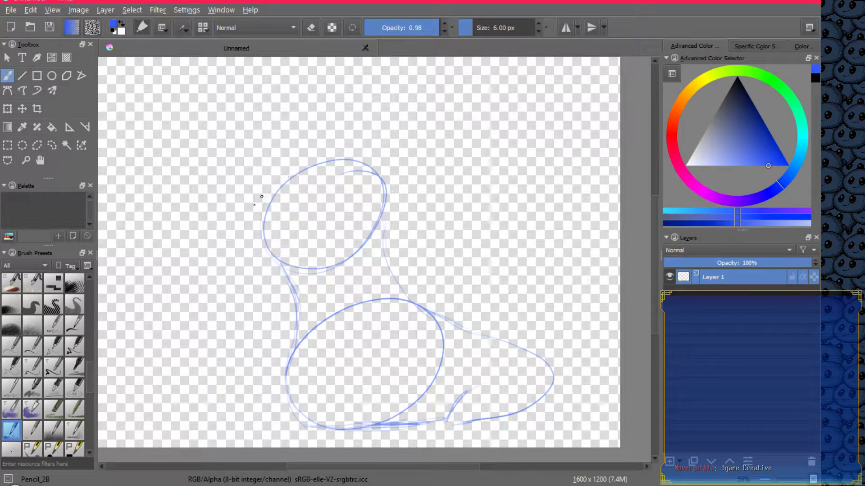
Try a long tapered snout extending left from the head ellipse and undo its strokes
mouse_move(295, 181)
left_mouse_down()
mouse_move(209, 225)
mouse_move(197, 251)
mouse_move(206, 267)
mouse_move(190, 248)
mouse_move(260, 269)
mouse_move(244, 269)
mouse_move(284, 272)
mouse_move(226, 269)
left_mouse_up()
left_click_drag(210, 264, 238, 272)
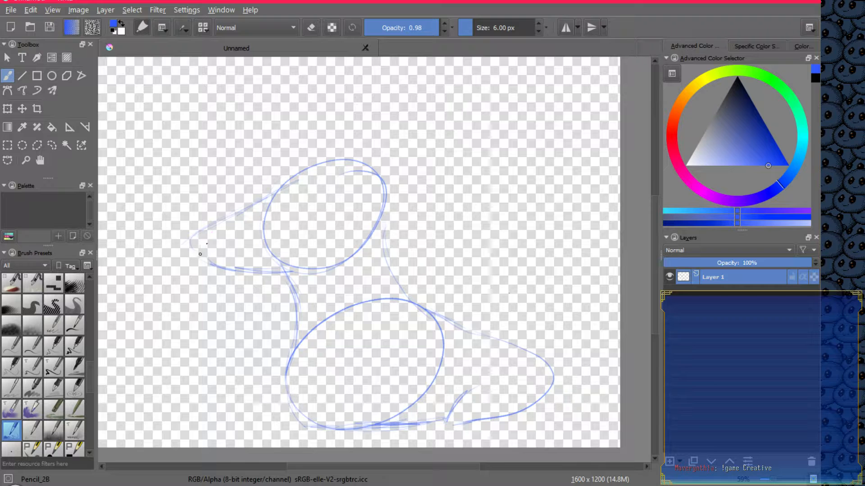
mouse_move(199, 252)
left_mouse_down()
mouse_move(215, 270)
mouse_move(210, 231)
mouse_move(201, 253)
left_mouse_up()
mouse_move(262, 197)
left_mouse_down()
mouse_move(302, 172)
mouse_move(253, 202)
mouse_move(305, 174)
left_mouse_up()
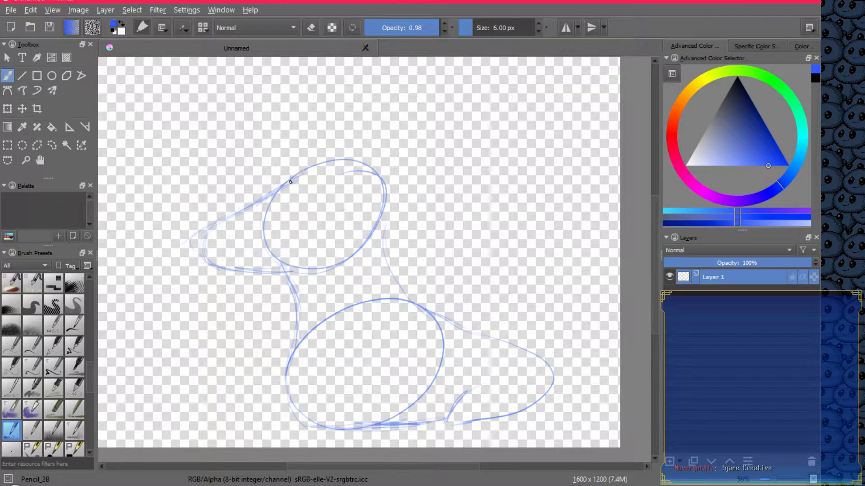
key("ctrl+z")
key("ctrl+z")
key("ctrl+z")
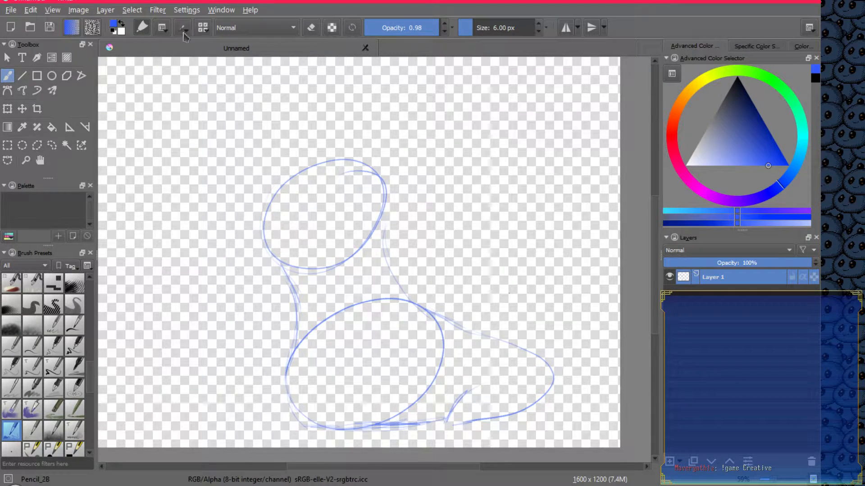
Look through the brush smoothing options, the brush engine settings and the brush preset chooser
left_click(162, 29)
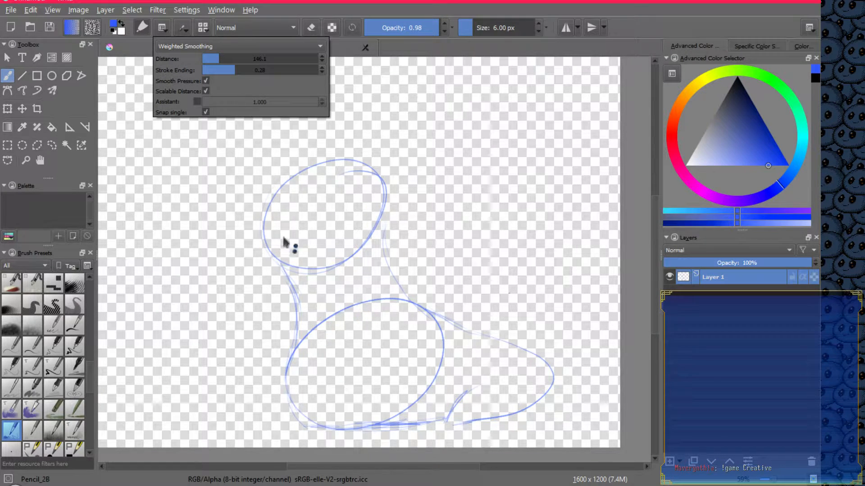
left_click(183, 29)
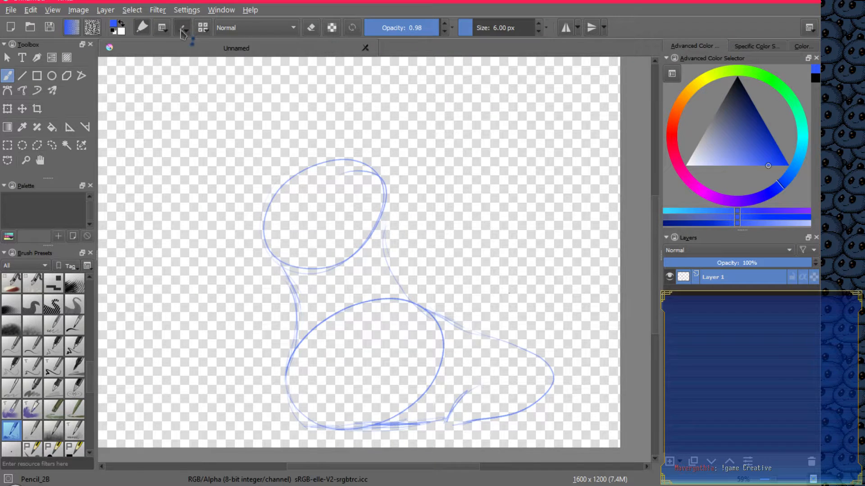
left_click(162, 27)
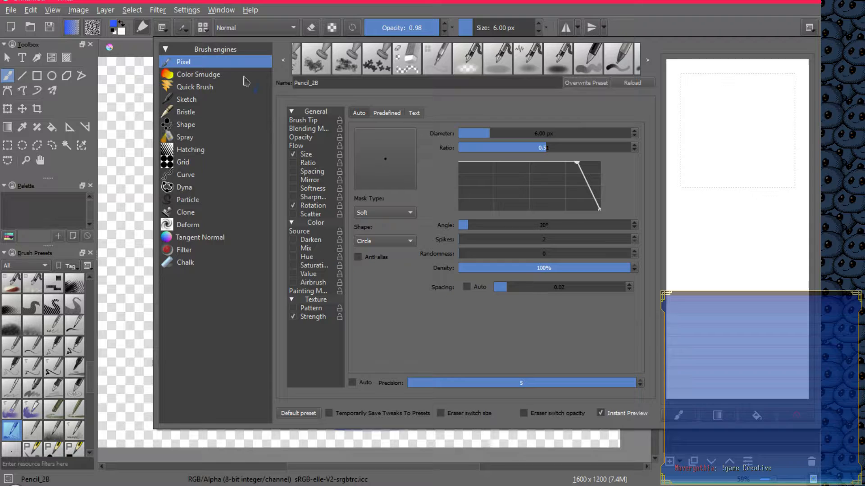
left_click(207, 29)
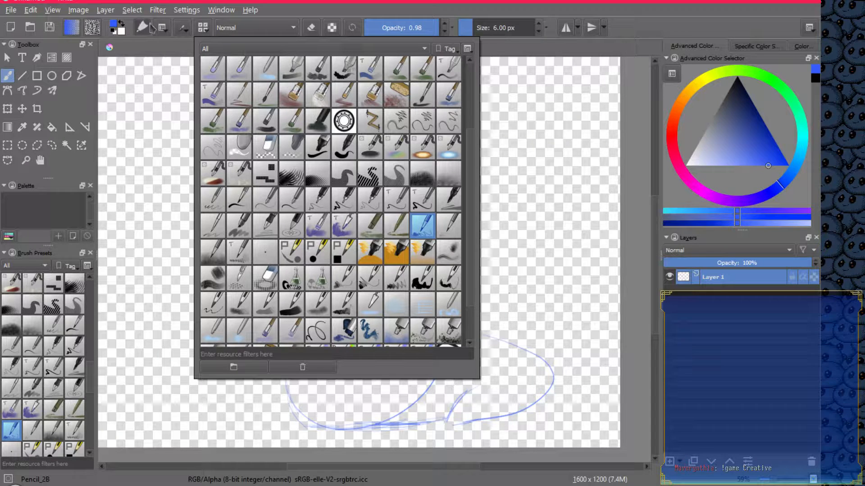
left_click(145, 51)
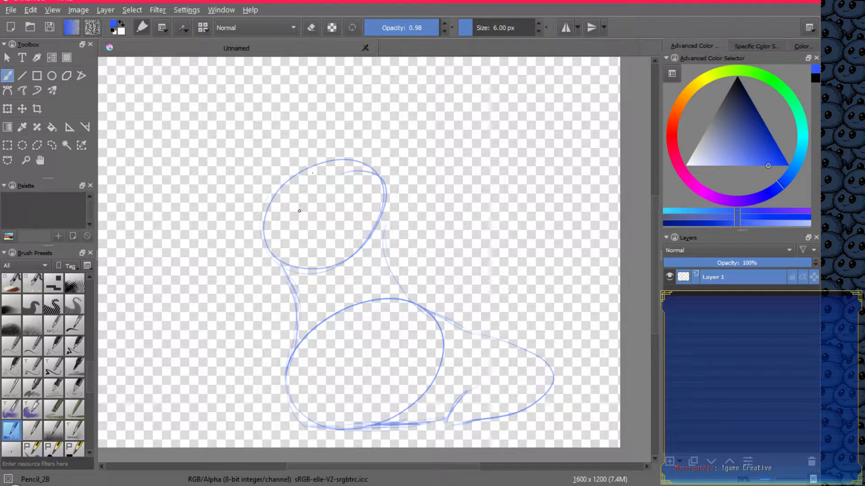
Sketch curved face guidelines inside the head, a small round muzzle at its lower left, and lines joining them
left_click_drag(302, 259, 292, 185)
left_click_drag(308, 269, 291, 216)
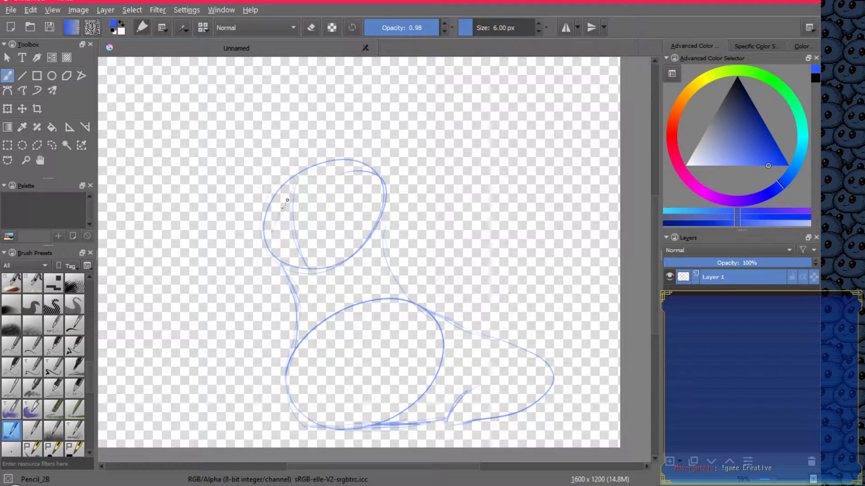
mouse_move(262, 242)
left_mouse_down()
mouse_move(253, 287)
mouse_move(258, 259)
mouse_move(263, 269)
mouse_move(256, 294)
mouse_move(236, 281)
mouse_move(259, 263)
left_mouse_up()
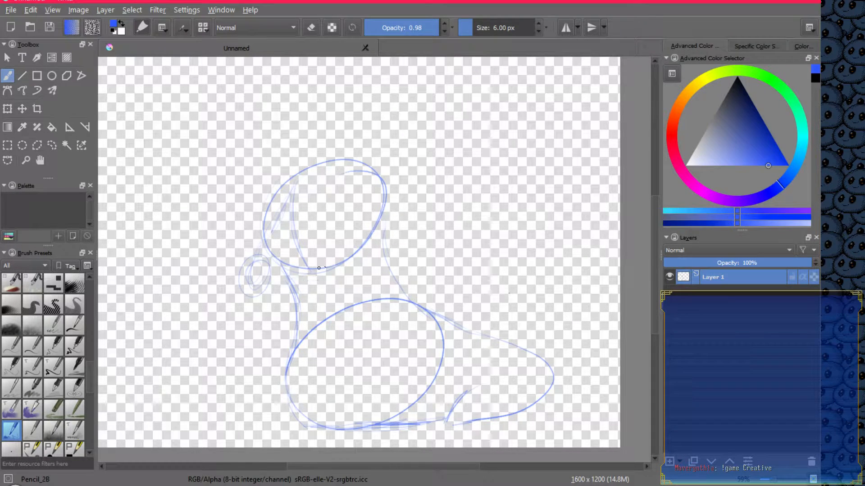
left_click_drag(341, 262, 288, 278)
left_click_drag(262, 213, 280, 176)
mouse_move(272, 227)
left_mouse_down()
mouse_move(244, 263)
mouse_move(253, 246)
mouse_move(245, 298)
left_mouse_up()
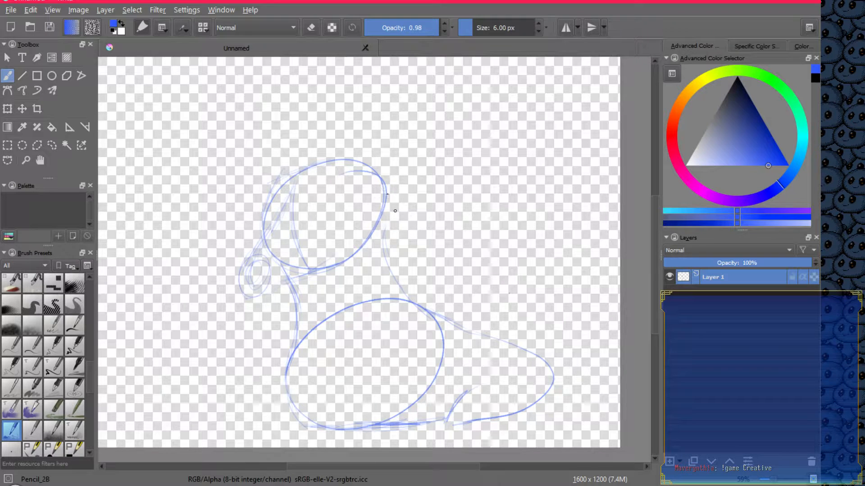
Thicken the back of the neck with long strokes from head to body and add the lower muzzle line
left_click_drag(390, 200, 407, 295)
mouse_move(386, 240)
left_mouse_down()
mouse_move(393, 278)
mouse_move(408, 294)
left_mouse_up()
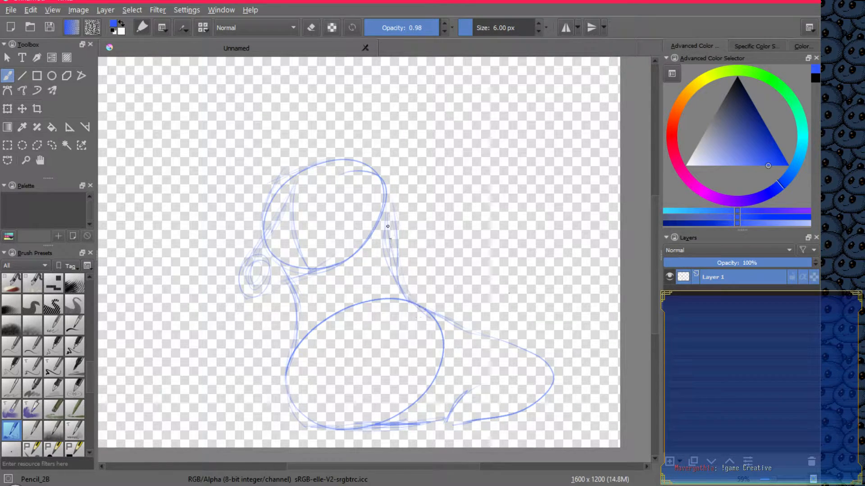
left_click_drag(388, 226, 388, 199)
left_click_drag(294, 282, 262, 296)
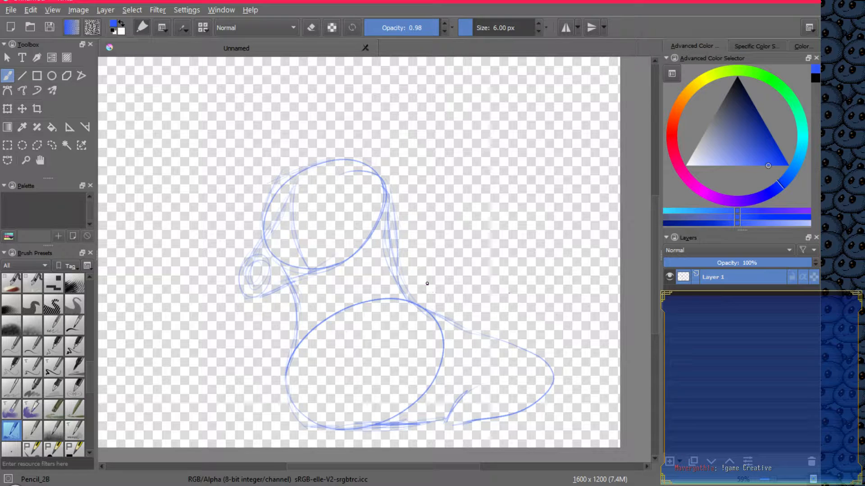
Toggle Inherit Alpha on and off for Layer 1, and look at its Layer Style options without applying any
left_click(803, 277)
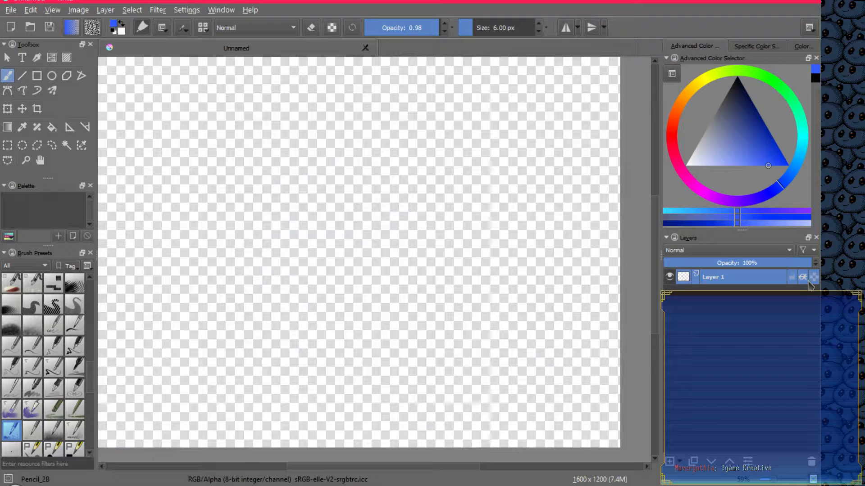
left_click(804, 278)
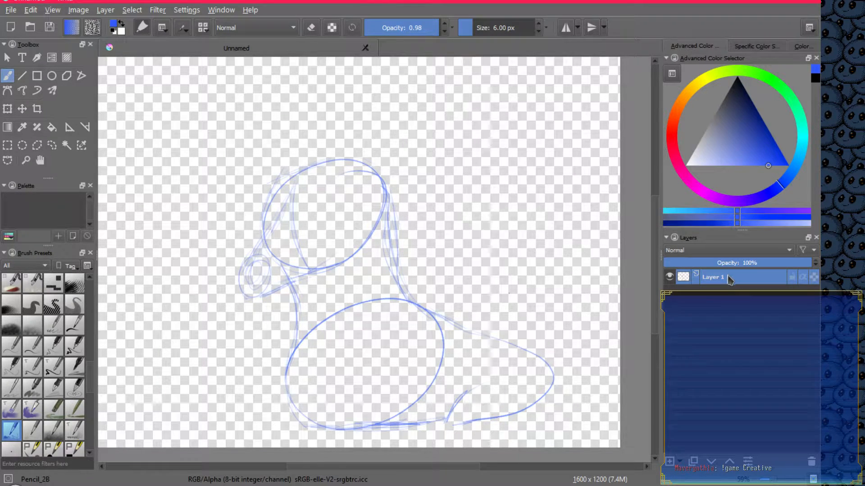
right_click(730, 280)
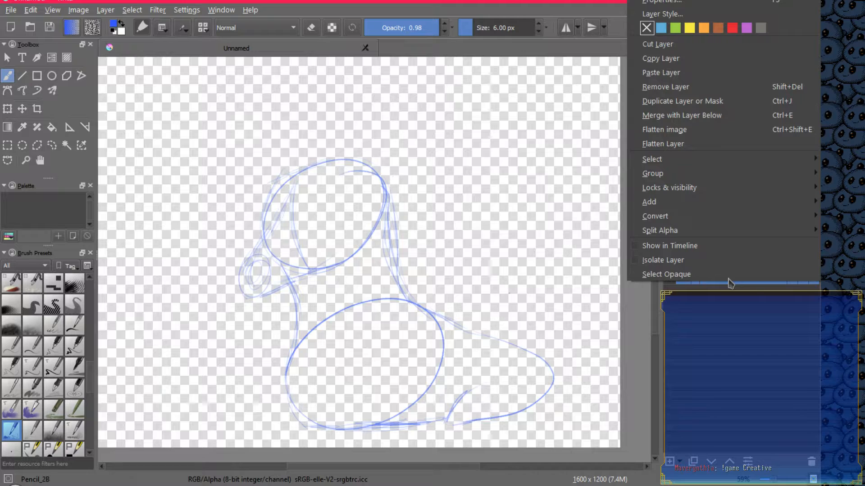
left_click(672, 13)
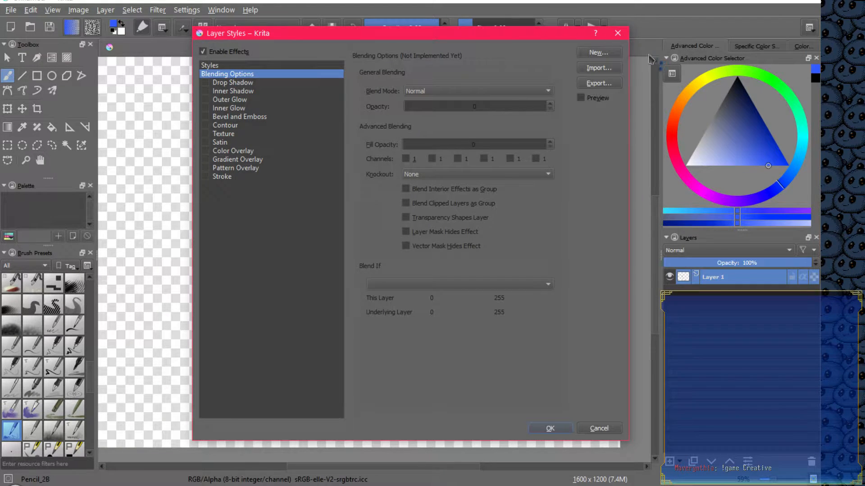
left_click(618, 33)
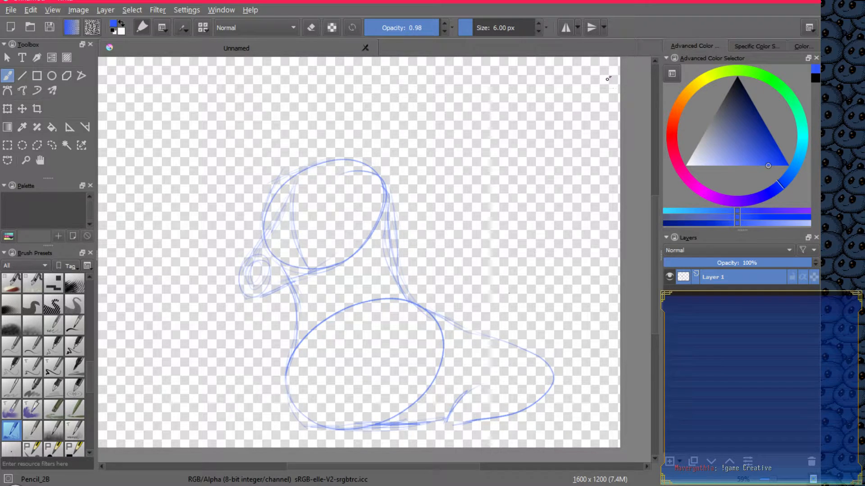
Browse the blending modes available for Layer 1, including the HSI, HSL, Mix, Negative and Arithmetic groups, without choosing one
left_click(701, 251)
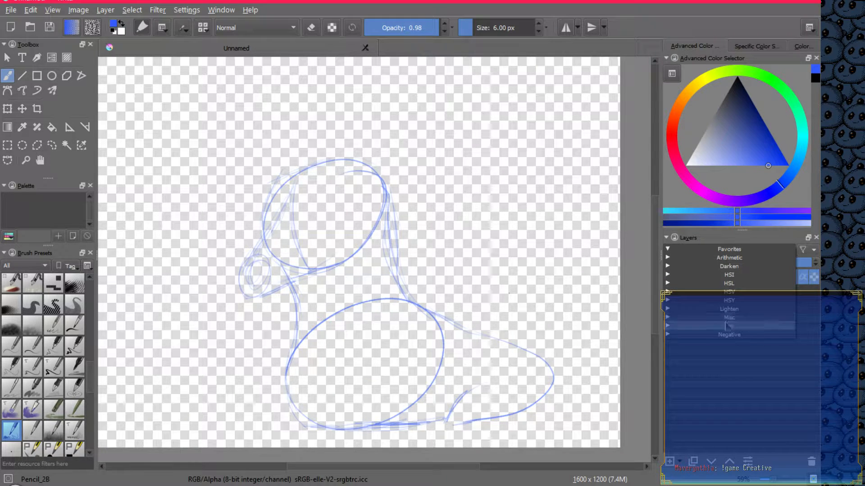
left_click(728, 274)
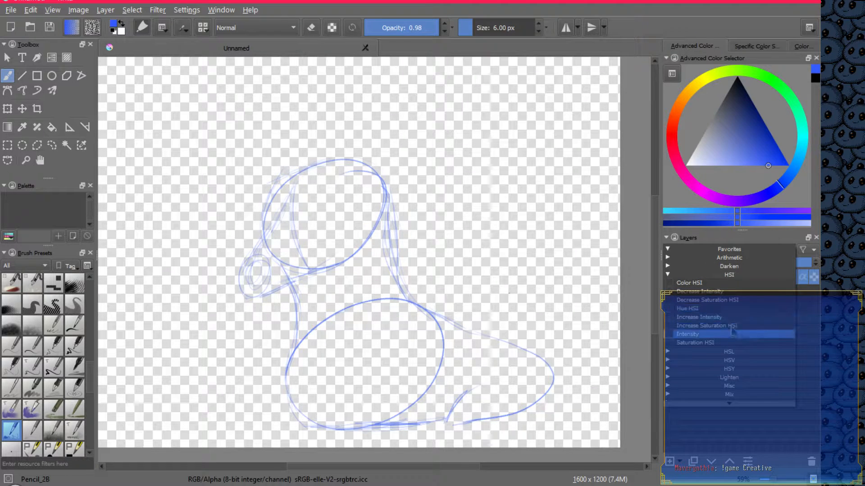
left_click(762, 274)
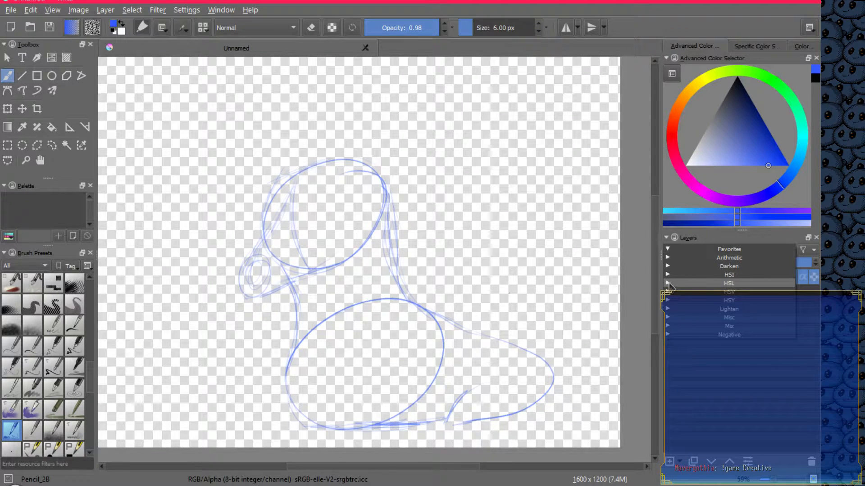
left_click(772, 283)
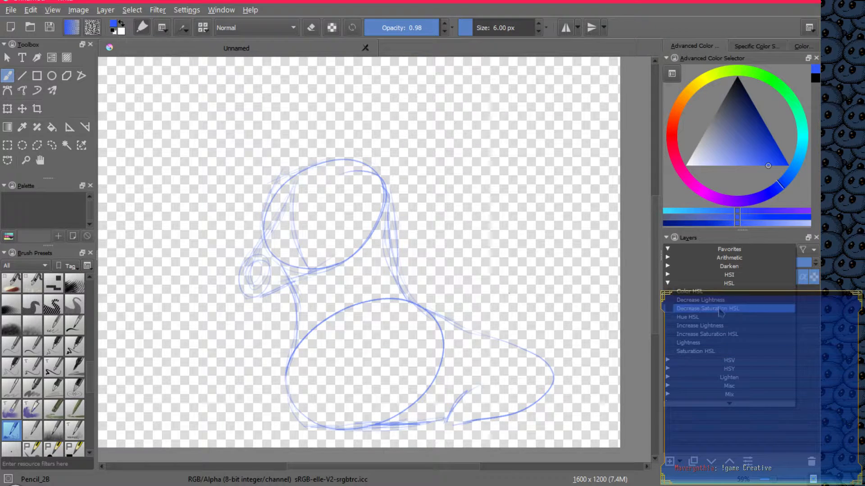
left_click(773, 283)
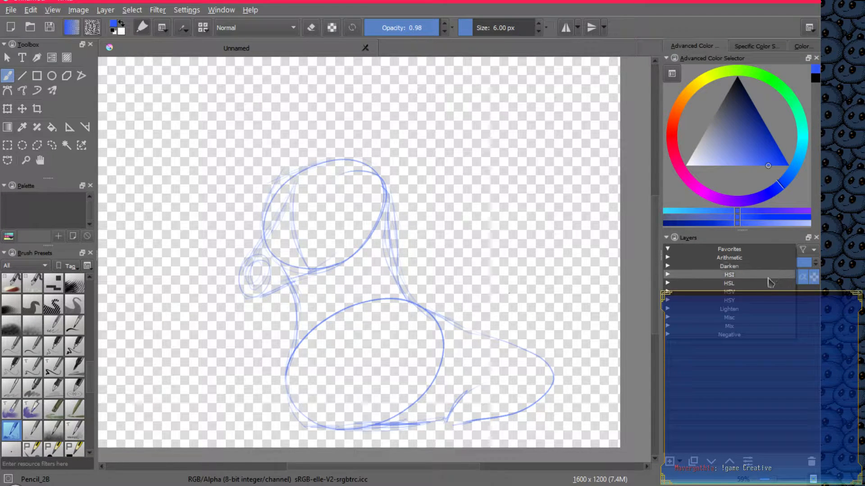
left_click(670, 327)
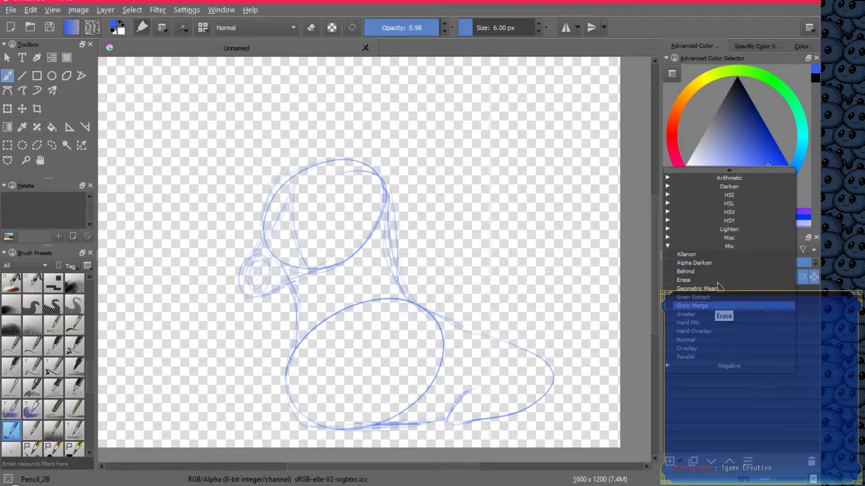
left_click(681, 246)
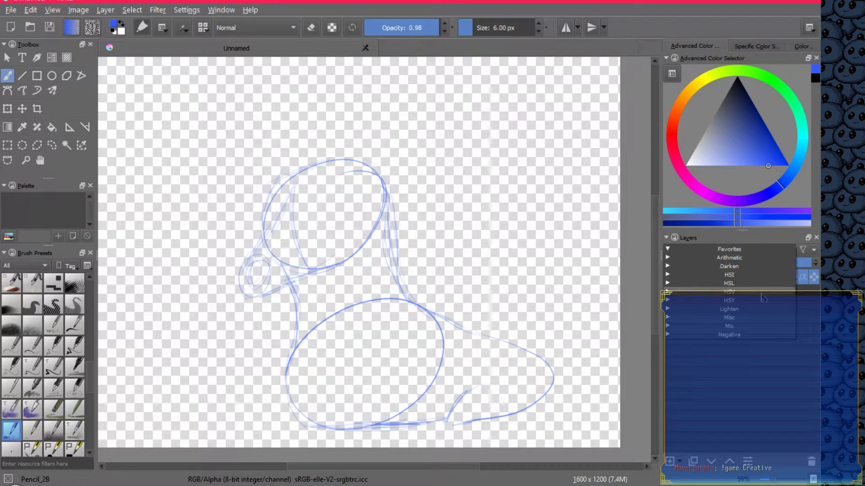
left_click(672, 337)
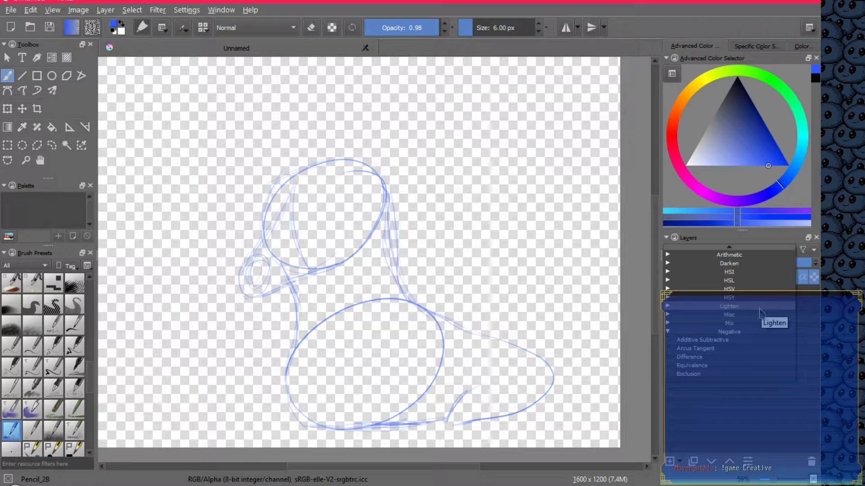
left_click(671, 331)
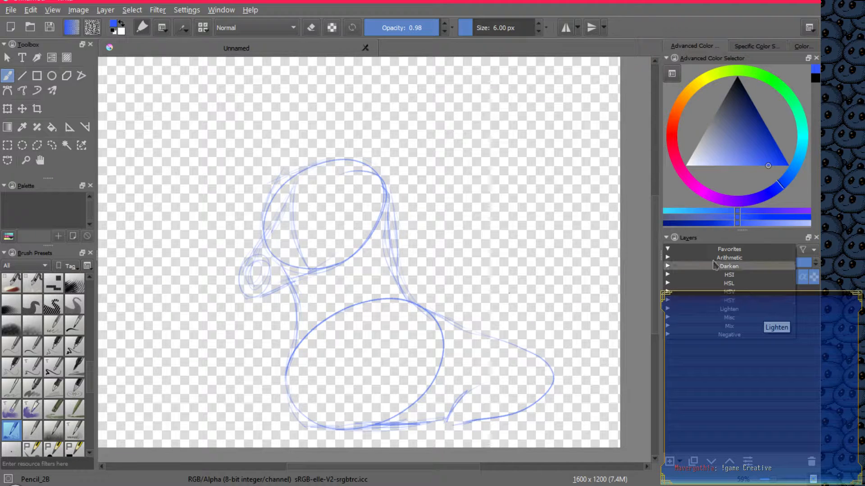
left_click(683, 258)
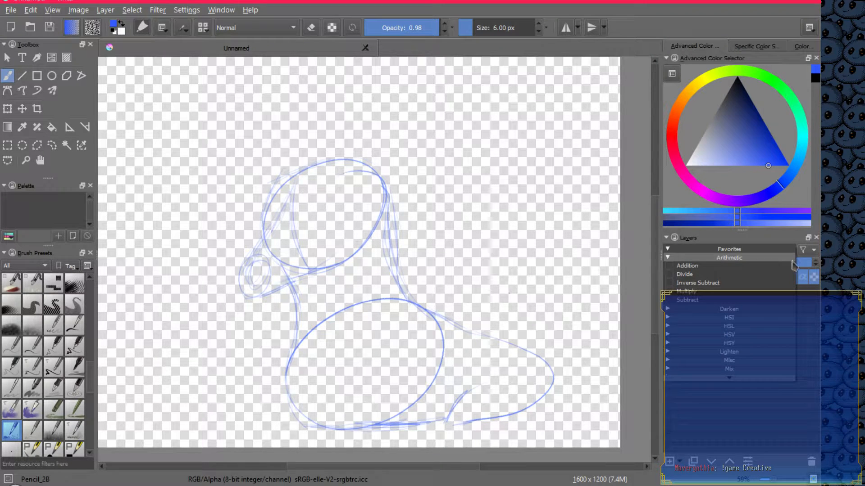
left_click(672, 259)
left_click(736, 375)
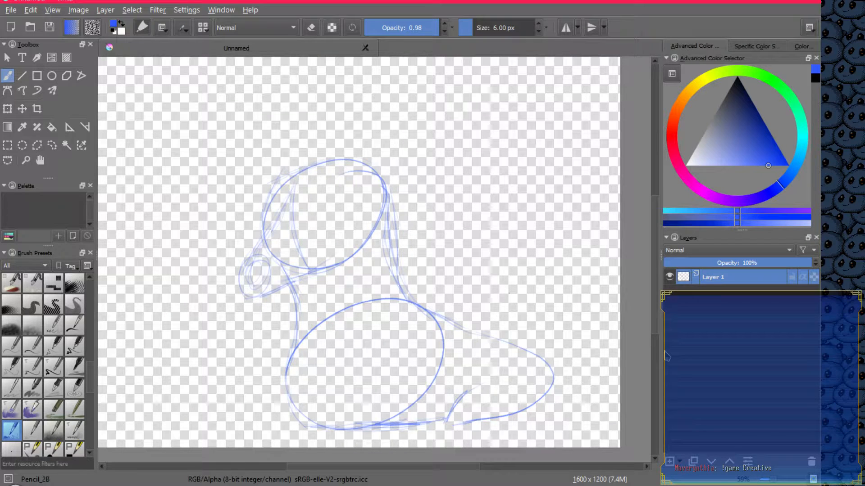
Try out the Big_Vector workspace, followed by the VFX_Paint workspace
left_click(223, 12)
mouse_move(250, 13)
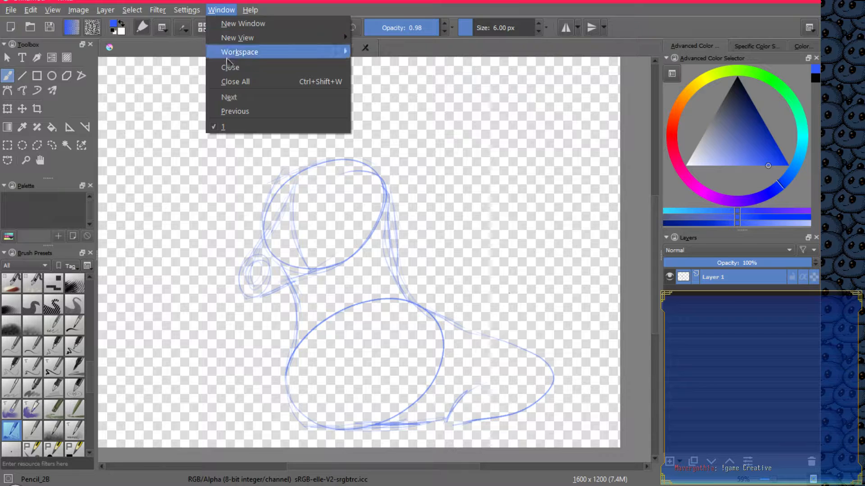
mouse_move(334, 56)
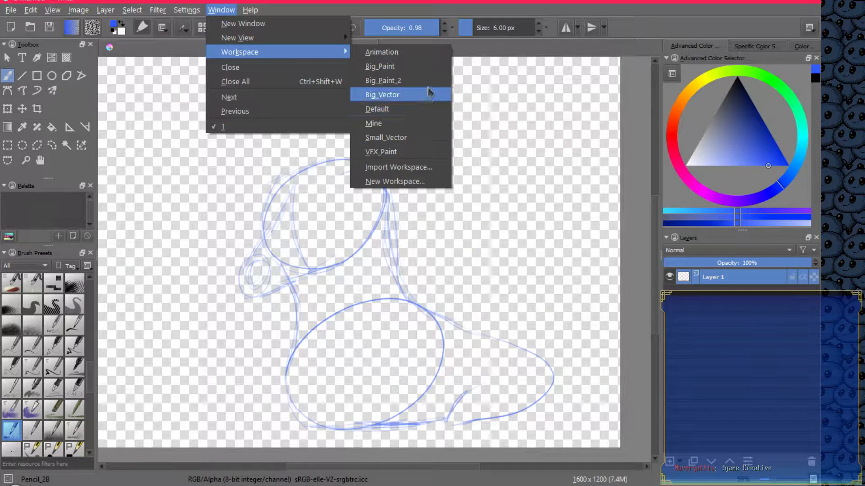
left_click(428, 95)
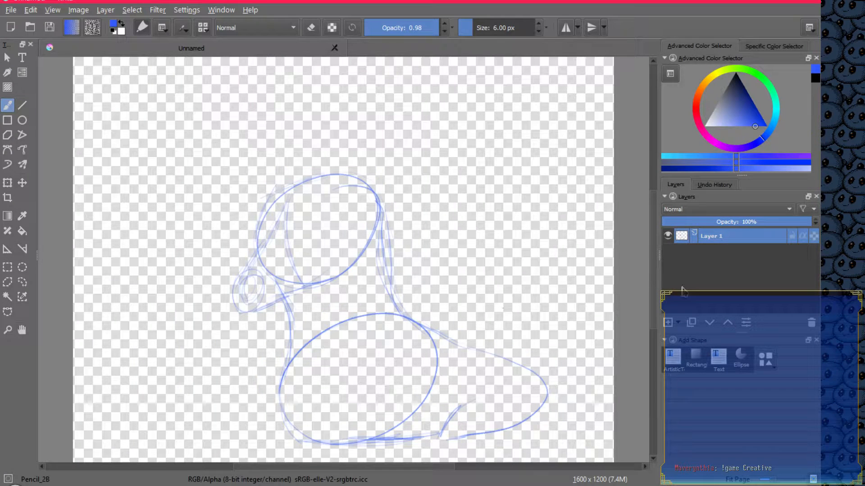
left_click(221, 10)
mouse_move(253, 53)
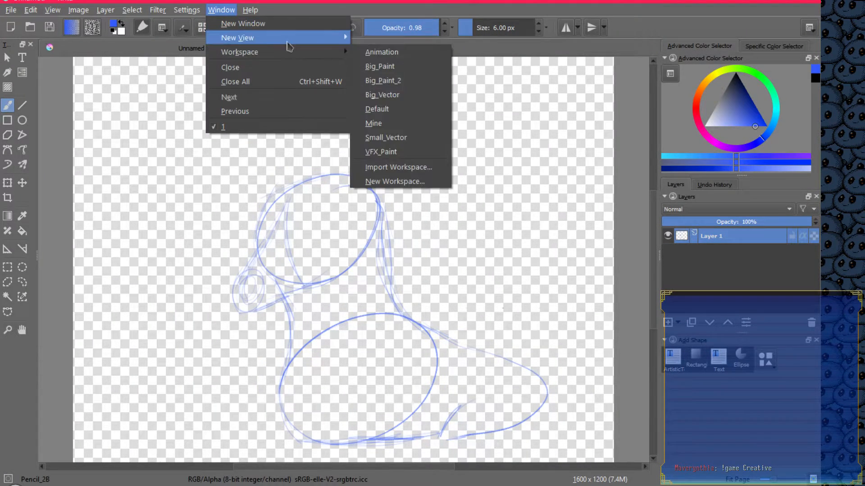
mouse_move(299, 57)
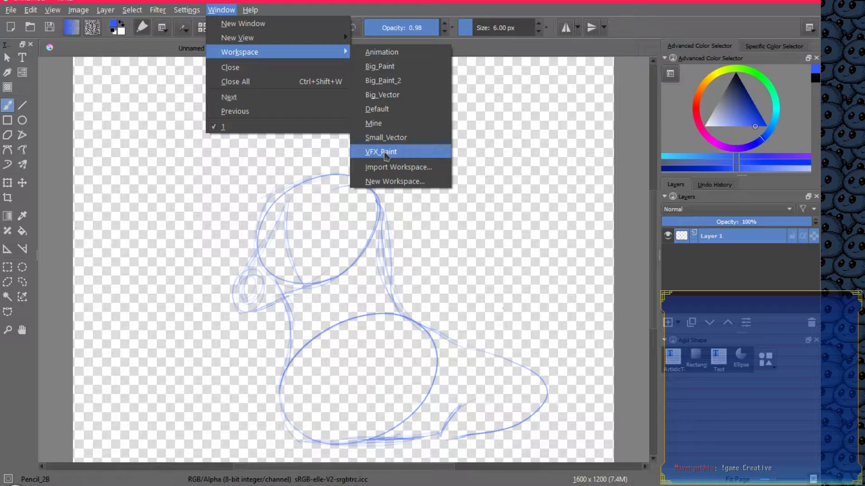
left_click(388, 153)
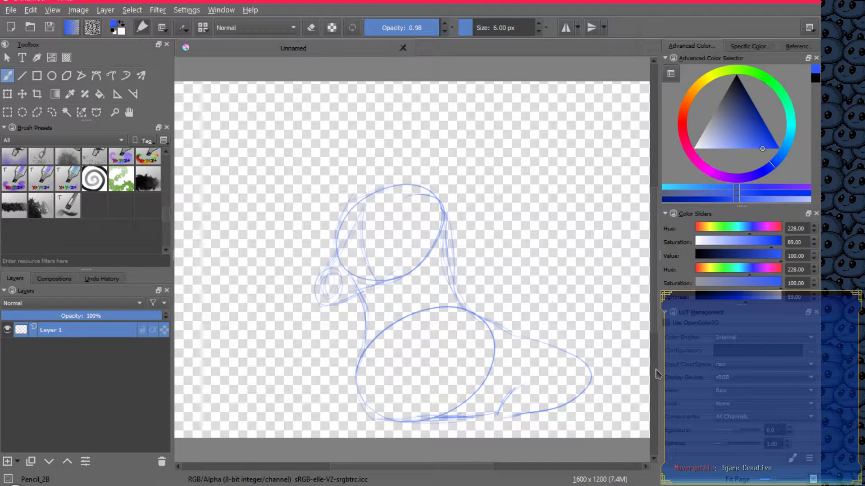
Try out the Animation workspace, and return to the workspace named Mine
left_click(223, 11)
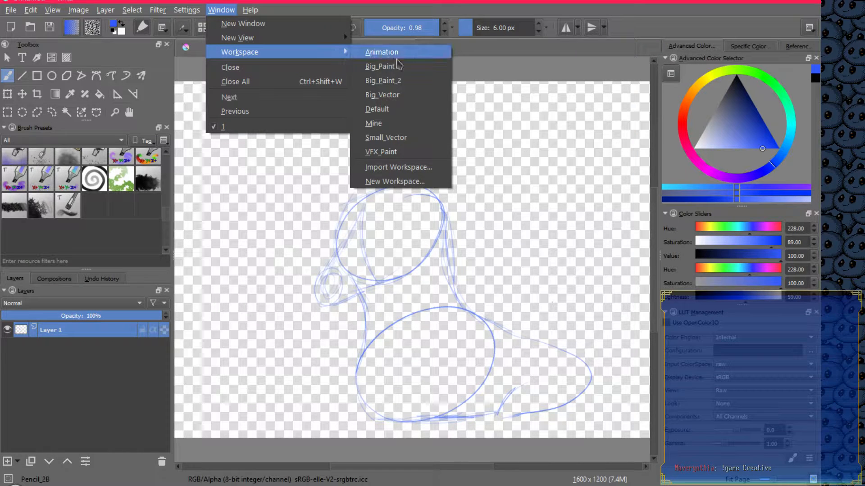
left_click(382, 53)
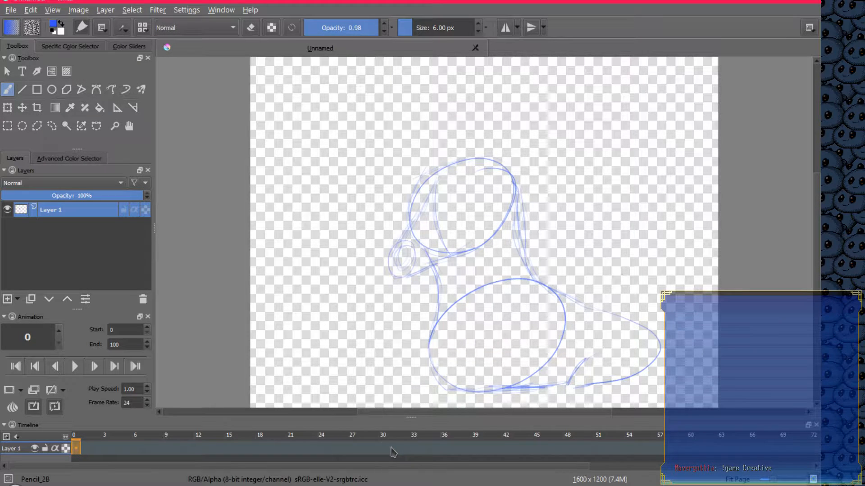
left_click(221, 10)
mouse_move(331, 55)
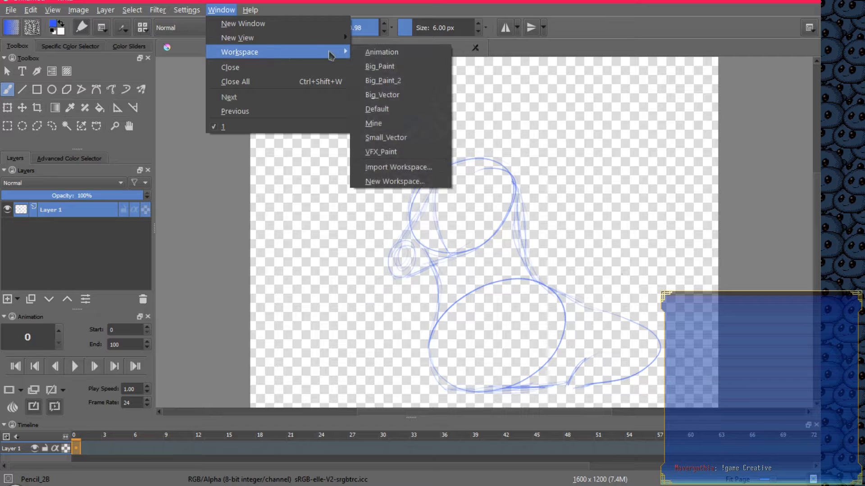
left_click(381, 123)
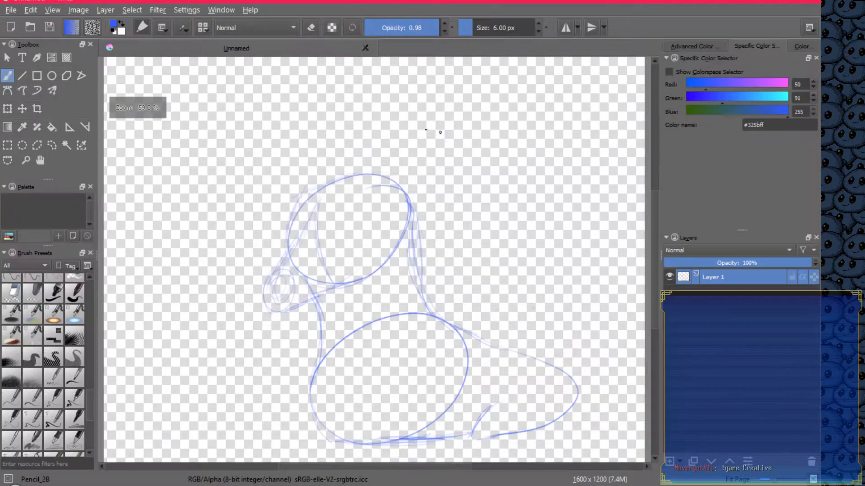
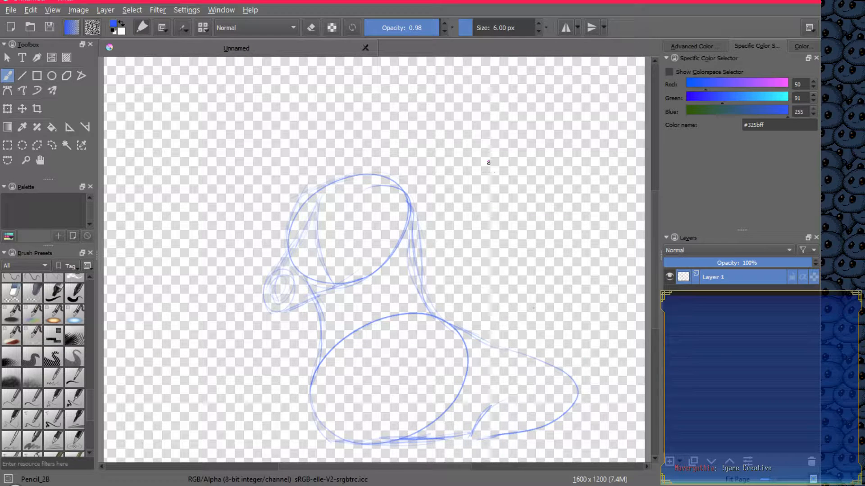
Review the general Cursor, Window, Tools and Miscellaneous preferences, turn on Enable Touch Painting, and accept the settings
left_click(187, 11)
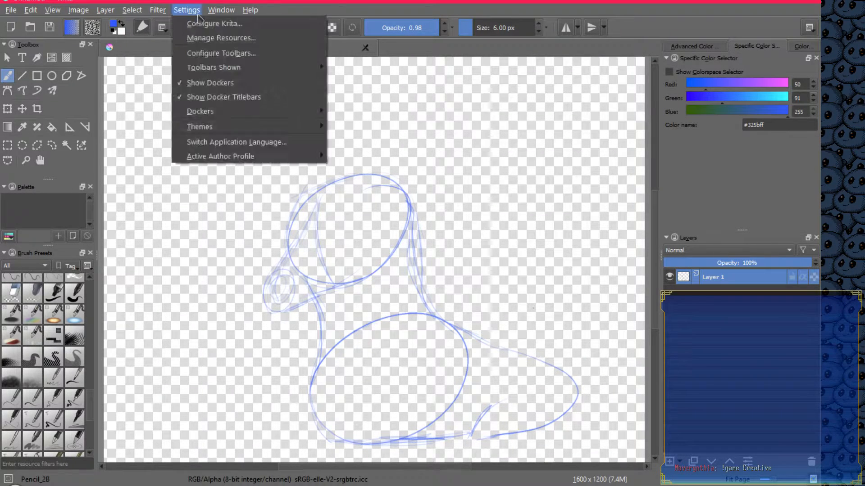
mouse_move(210, 11)
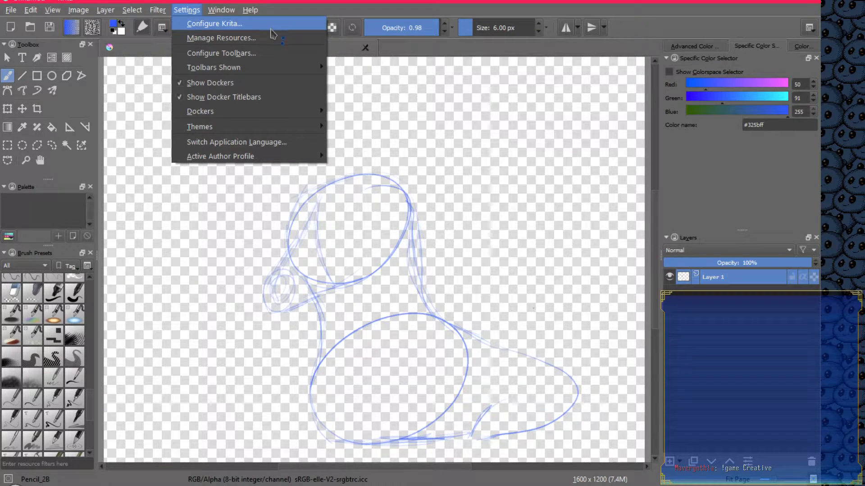
left_click(271, 29)
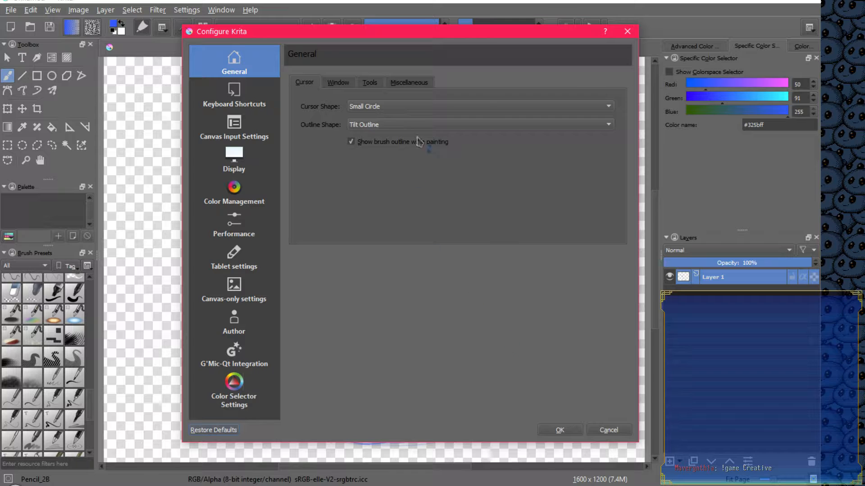
left_click(345, 79)
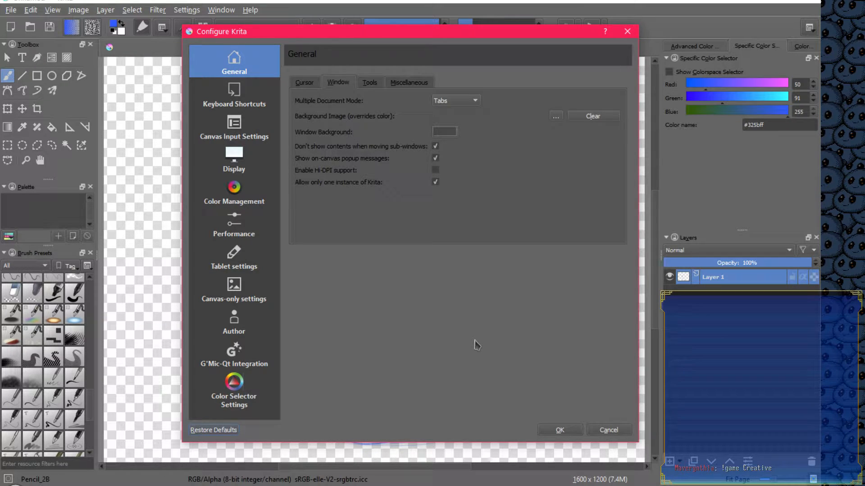
left_click(377, 87)
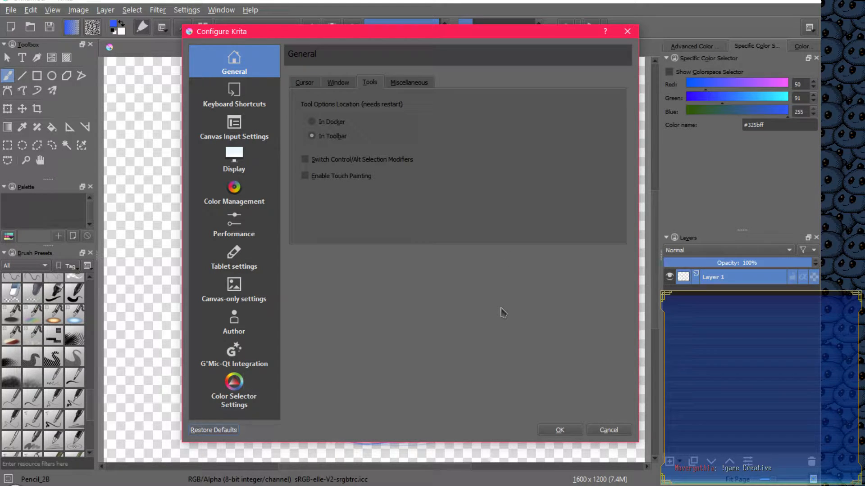
left_click(305, 176)
left_click(419, 84)
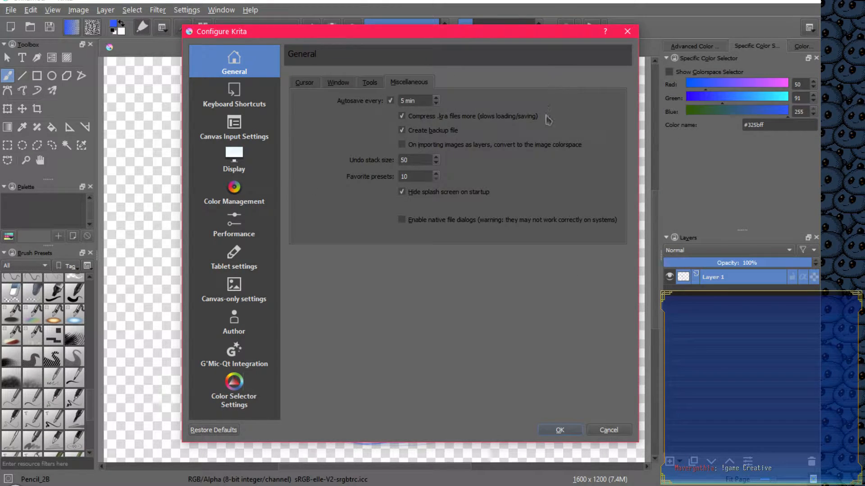
left_click(562, 430)
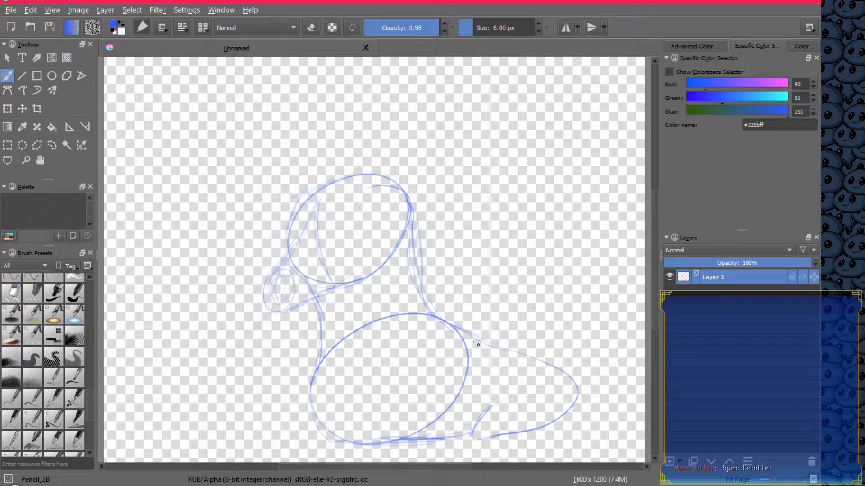
Strengthen the lower back, muzzle and head contours, and sketch a curved guideline across the face
mouse_move(474, 342)
left_mouse_down()
mouse_move(525, 356)
mouse_move(436, 297)
mouse_move(449, 294)
mouse_move(477, 337)
mouse_move(571, 373)
left_mouse_up()
mouse_move(285, 236)
left_mouse_down()
mouse_move(267, 277)
mouse_move(265, 311)
mouse_move(264, 279)
mouse_move(270, 310)
mouse_move(281, 310)
mouse_move(356, 281)
left_mouse_up()
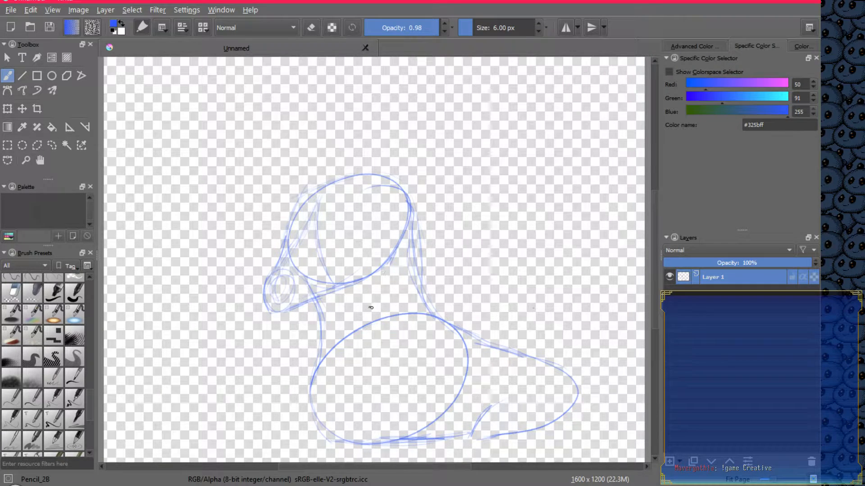
left_click_drag(291, 220, 329, 181)
key("ctrl+z")
mouse_move(308, 247)
left_mouse_down()
mouse_move(373, 232)
mouse_move(313, 245)
mouse_move(398, 205)
left_mouse_up()
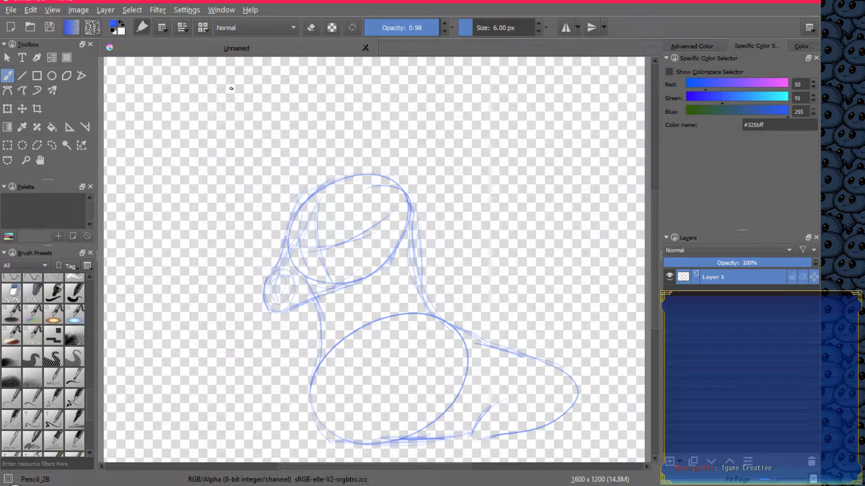
Sketch a small bird-like profile with a beak, rounded head and curved neck in the canvas's upper left area
left_click_drag(201, 103, 217, 107)
key("ctrl+z")
mouse_move(202, 108)
left_mouse_down()
mouse_move(233, 95)
mouse_move(230, 118)
mouse_move(253, 125)
left_mouse_up()
mouse_move(204, 106)
left_mouse_down()
mouse_move(219, 115)
mouse_move(220, 133)
mouse_move(260, 127)
mouse_move(201, 108)
mouse_move(229, 92)
mouse_move(237, 100)
left_mouse_up()
Sketch a smaller inner curve along the top and back of the head, and extend the neck line toward the back
mouse_move(363, 186)
left_mouse_down()
mouse_move(391, 252)
mouse_move(381, 277)
mouse_move(328, 184)
left_mouse_up()
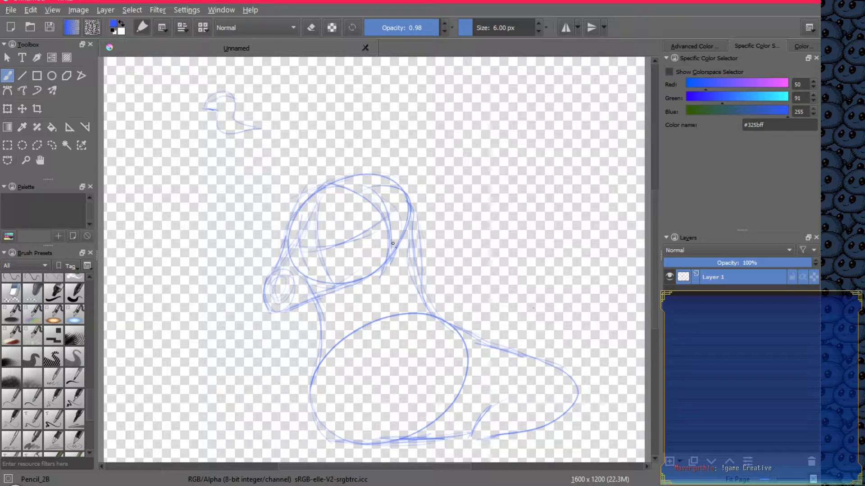
mouse_move(394, 266)
left_mouse_down()
mouse_move(421, 314)
mouse_move(488, 347)
left_mouse_up()
Load the Wet brush presets into the canvas pop-up palette
right_click(459, 269)
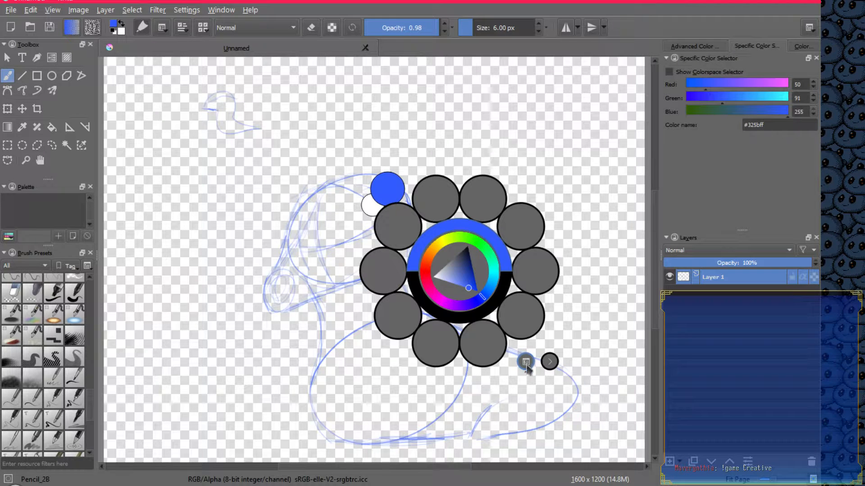
left_click(525, 362)
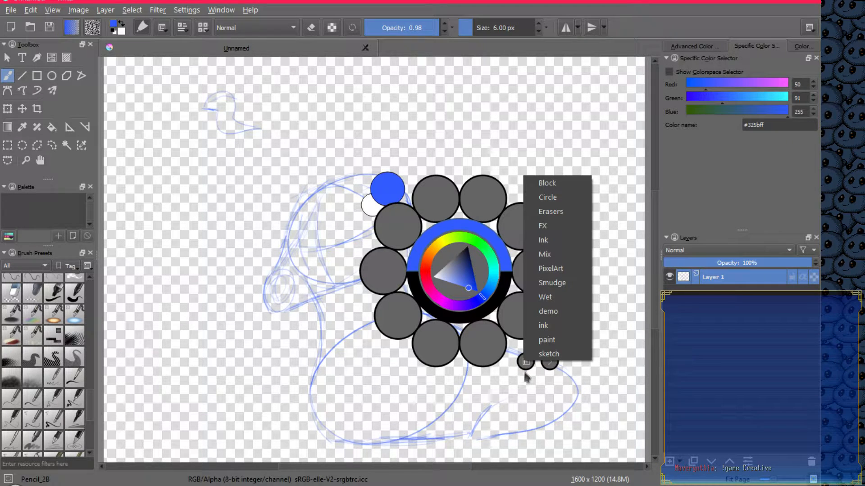
left_click(560, 300)
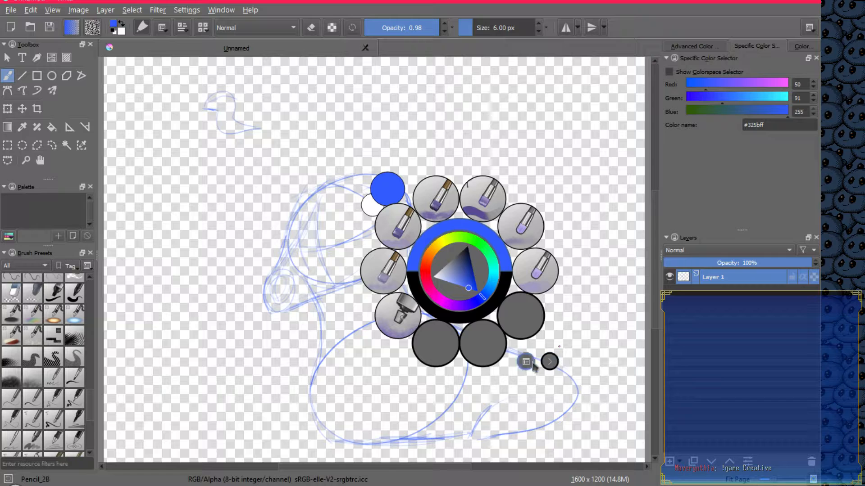
Load the ink, FX, Mix and demo brush presets into the pop-up palette, one group after another
left_click(526, 362)
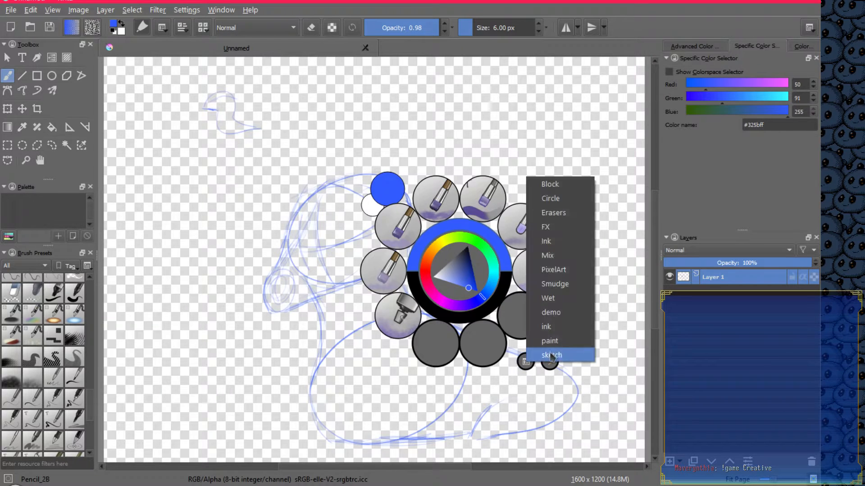
left_click(547, 328)
left_click(526, 363)
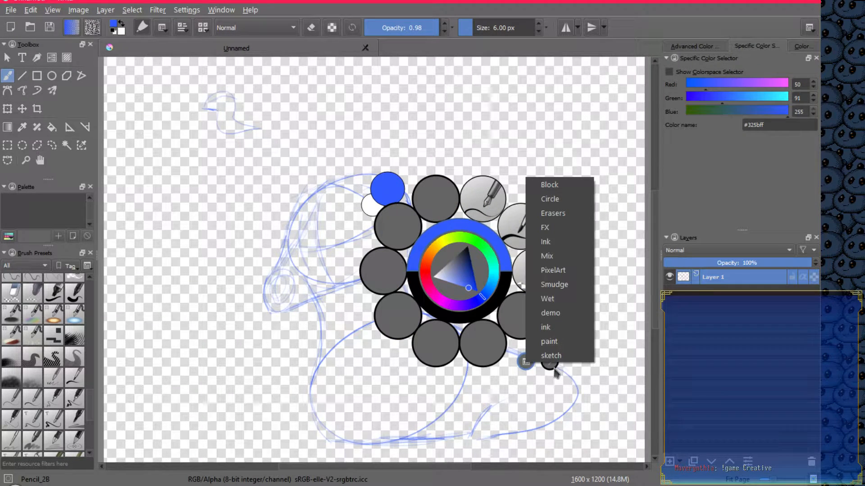
left_click(546, 227)
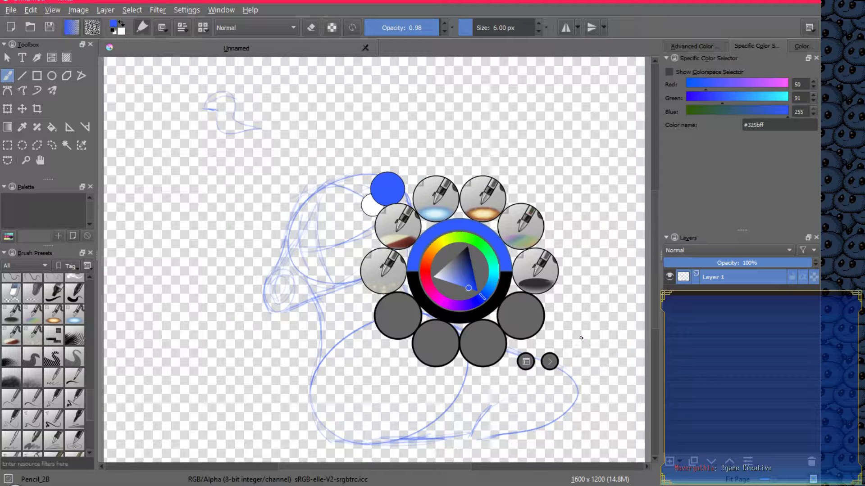
left_click(525, 362)
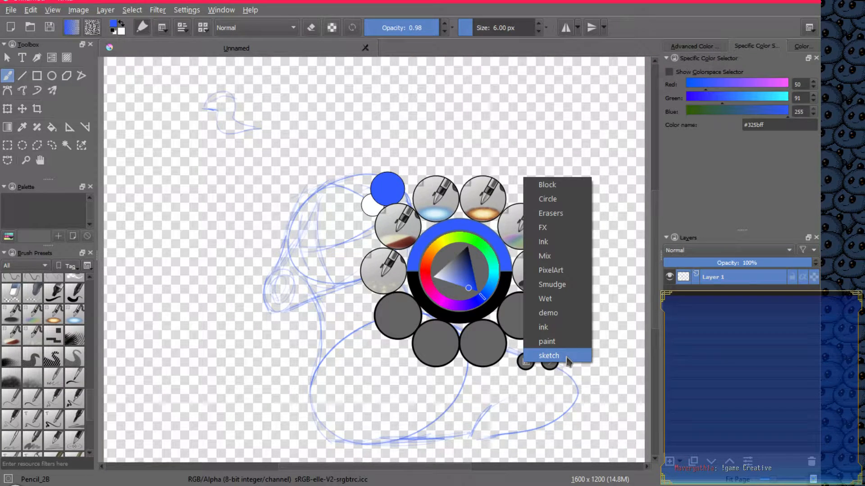
left_click(546, 256)
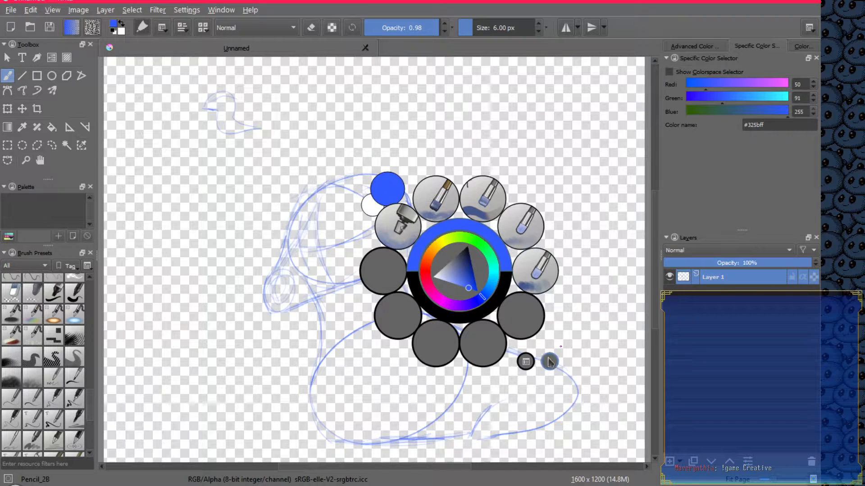
left_click(525, 362)
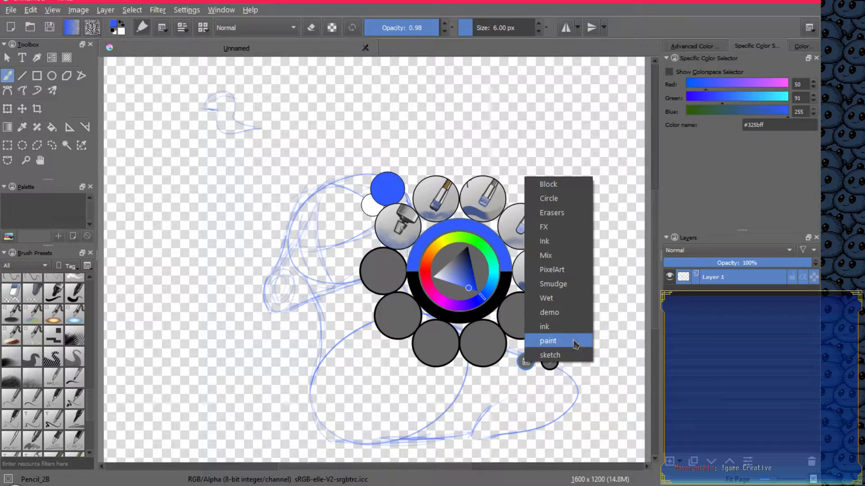
left_click(563, 315)
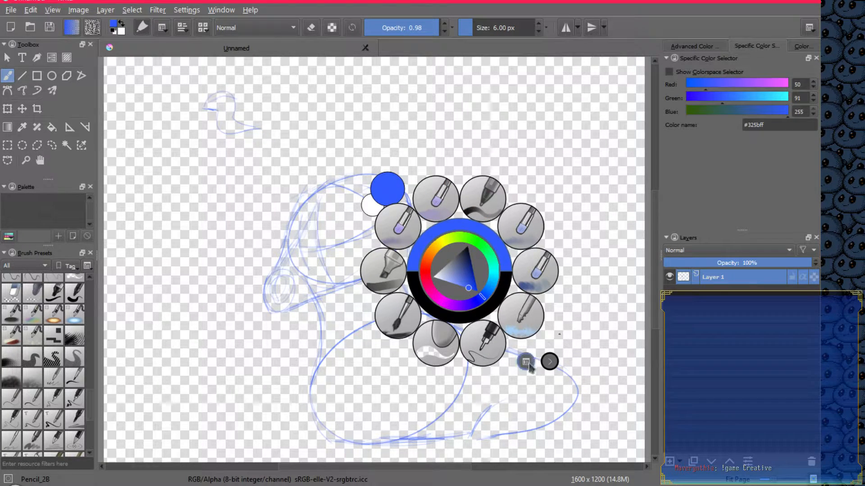
Load the sketch presets into the pop-up palette and erase the outer lines behind the head and neck with the soft eraser
left_click(526, 362)
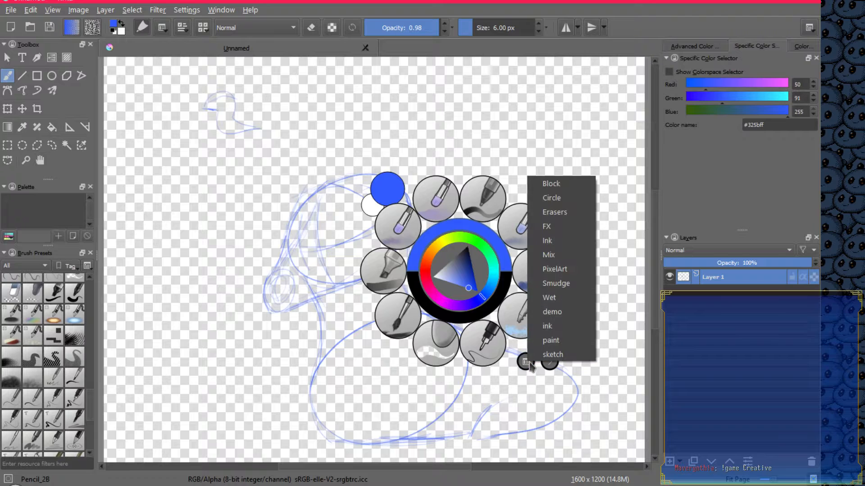
left_click(571, 352)
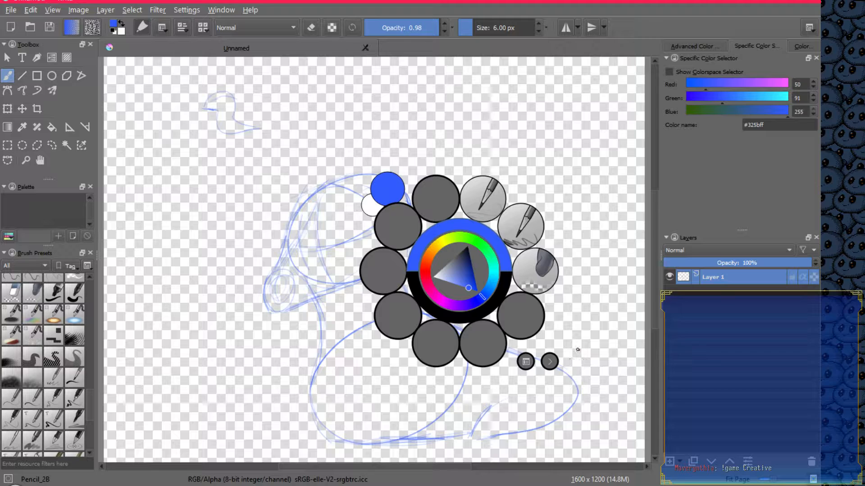
left_click(547, 284)
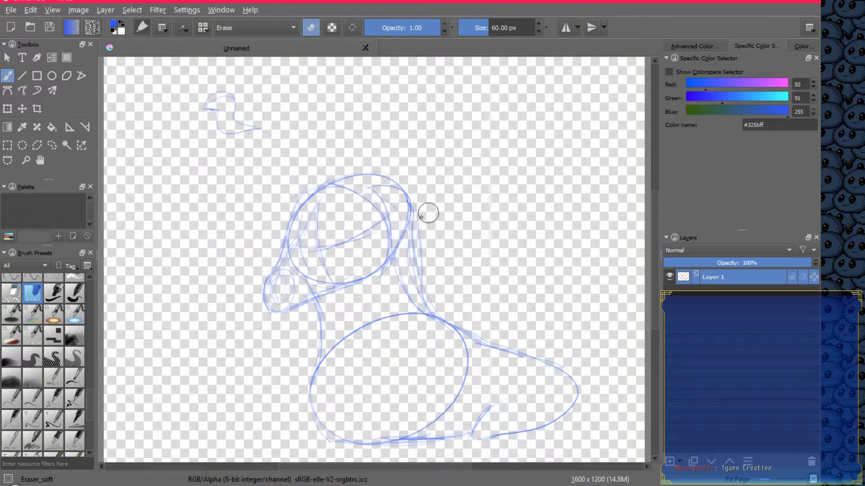
mouse_move(407, 239)
left_mouse_down()
mouse_move(445, 314)
mouse_move(421, 290)
mouse_move(440, 310)
mouse_move(430, 303)
mouse_move(407, 215)
mouse_move(419, 291)
mouse_move(404, 205)
mouse_move(426, 255)
mouse_move(407, 194)
mouse_move(345, 177)
mouse_move(368, 173)
mouse_move(328, 175)
mouse_move(409, 205)
left_mouse_up()
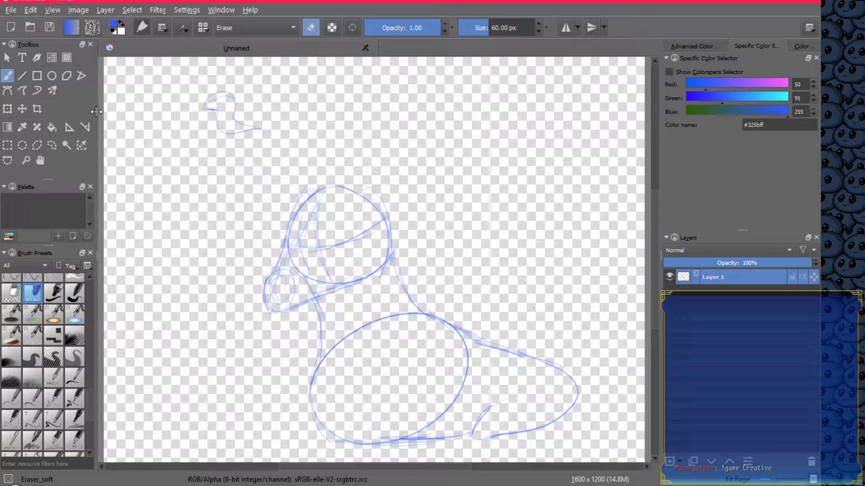
Select the rear half of the body with a freehand outline and try to move it
left_click(52, 145)
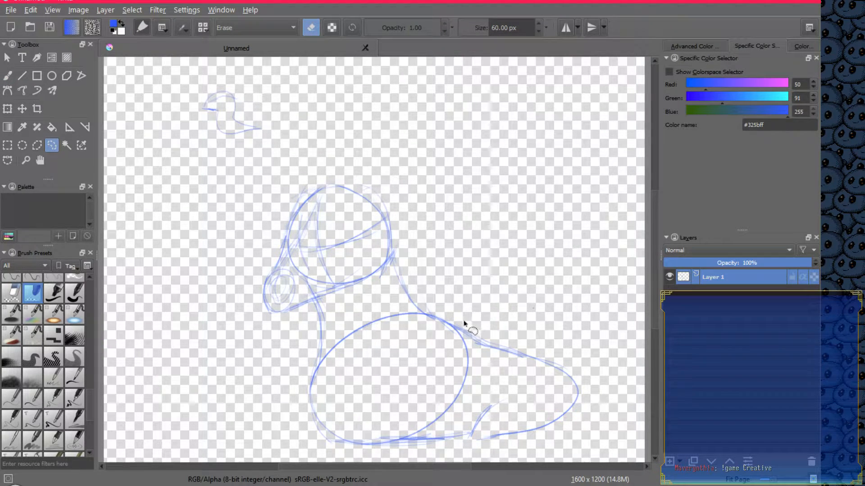
mouse_move(457, 322)
left_mouse_down()
mouse_move(457, 344)
mouse_move(389, 438)
mouse_move(440, 458)
mouse_move(482, 459)
mouse_move(570, 422)
mouse_move(597, 378)
mouse_move(464, 324)
left_mouse_up()
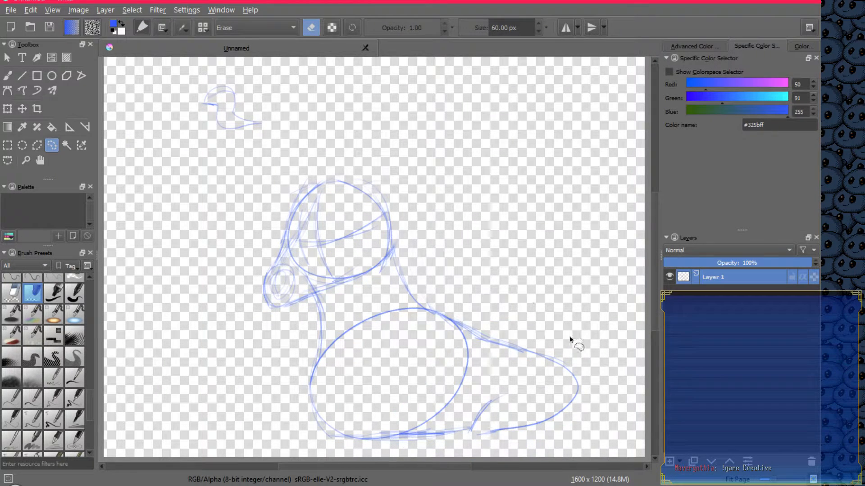
left_click_drag(523, 379, 502, 380)
mouse_move(445, 295)
left_mouse_down()
mouse_move(434, 356)
mouse_move(390, 424)
mouse_move(415, 448)
mouse_move(506, 447)
mouse_move(570, 431)
mouse_move(592, 357)
mouse_move(495, 308)
mouse_move(438, 294)
left_mouse_up()
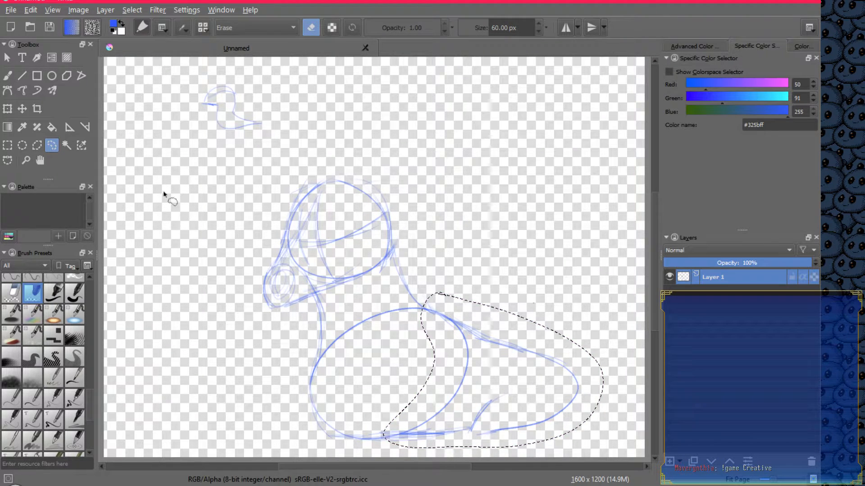
left_click(22, 109)
mouse_move(518, 390)
left_mouse_down()
mouse_move(499, 390)
mouse_move(521, 381)
left_mouse_up()
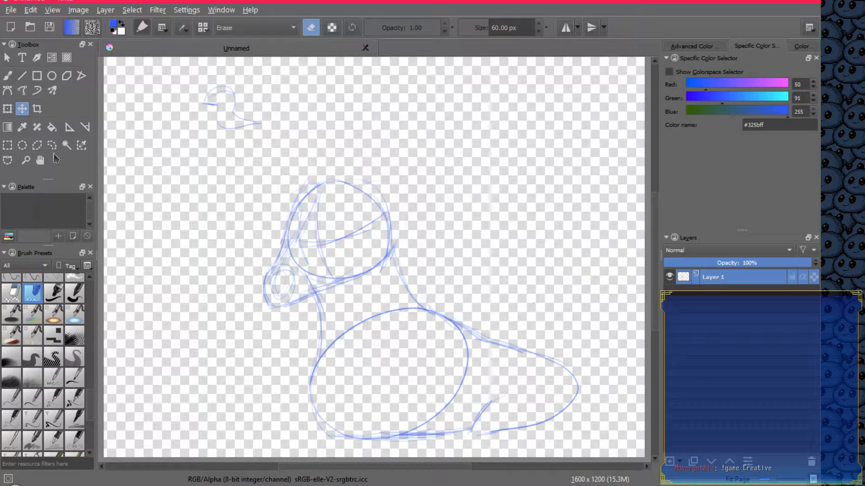
Replace the selection with one around only the rump and hind leg lines, and move them down and in toward the body
left_click(52, 145)
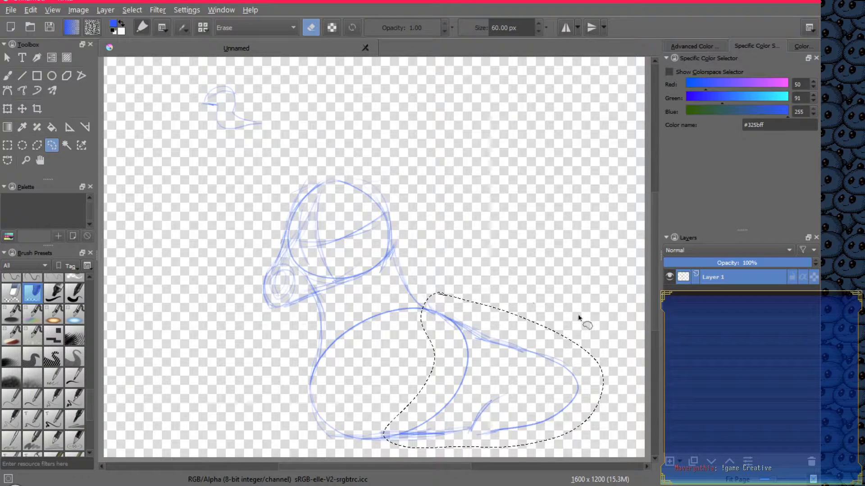
left_click(552, 294)
mouse_move(516, 339)
left_mouse_down()
mouse_move(465, 400)
mouse_move(514, 452)
mouse_move(588, 363)
mouse_move(512, 341)
left_mouse_up()
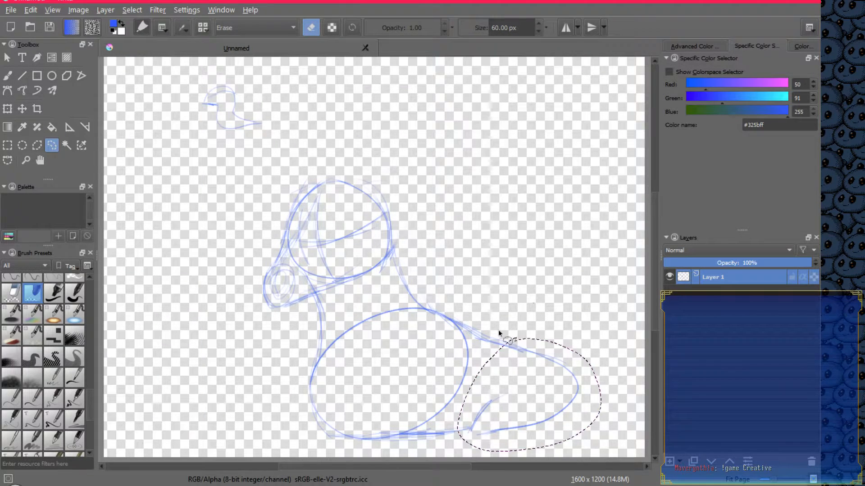
left_click(22, 109)
mouse_move(531, 369)
left_mouse_down()
mouse_move(539, 396)
mouse_move(458, 402)
mouse_move(490, 398)
mouse_move(477, 408)
left_mouse_up()
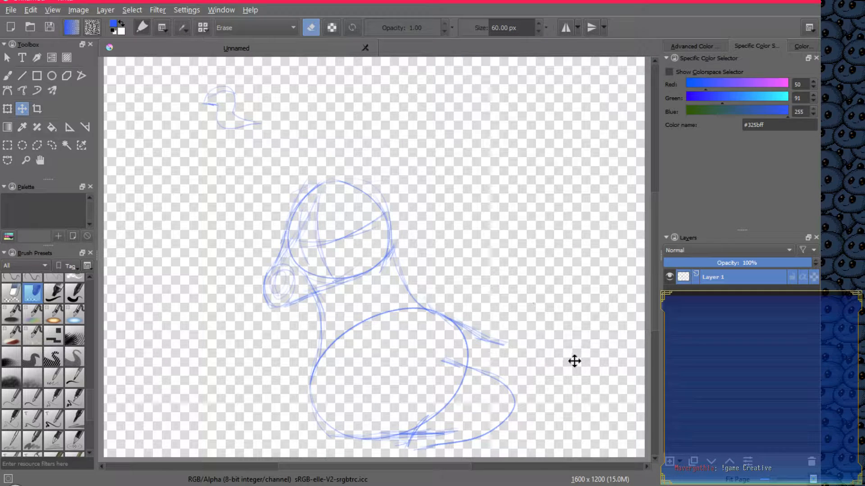
Return to the brush tool with the soft eraser and deselect the moved rump area
right_click(536, 343)
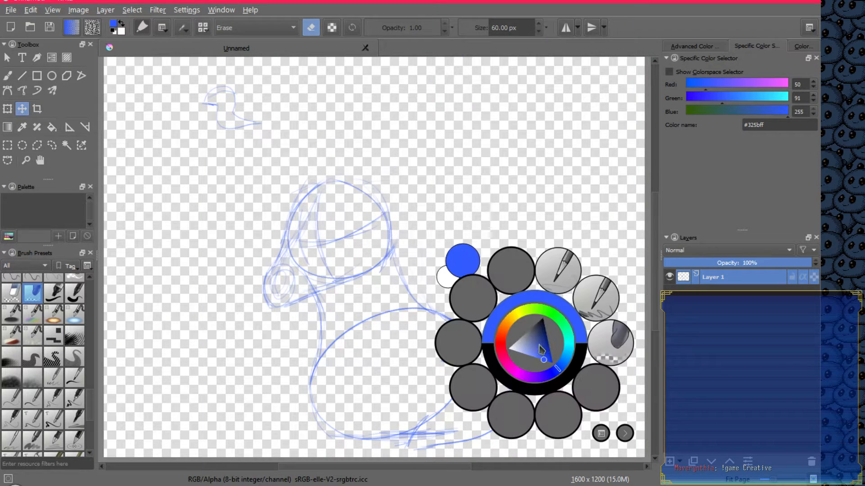
left_click(614, 345)
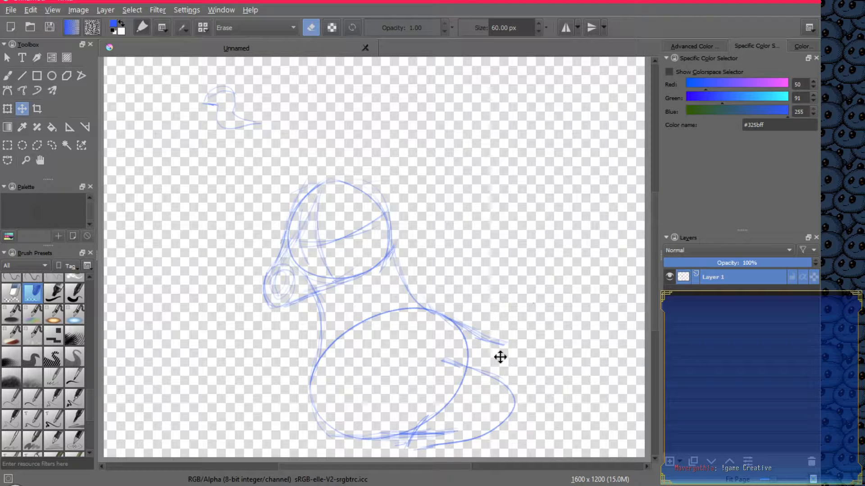
key("p")
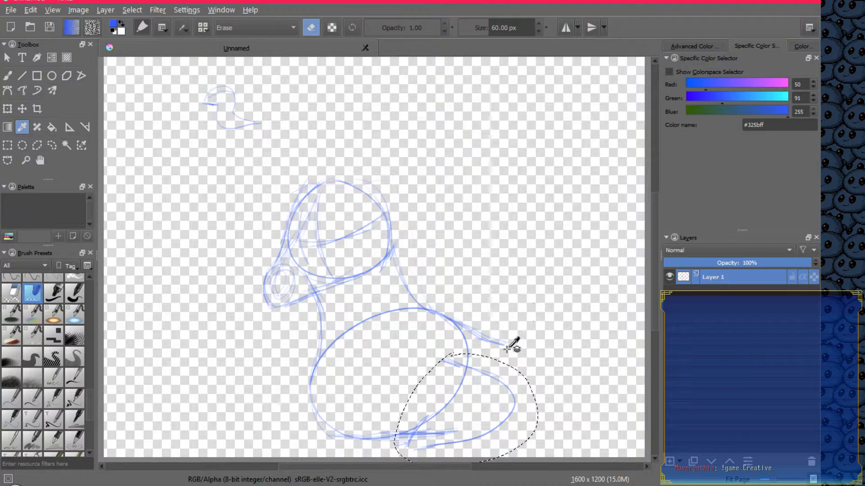
left_click(7, 75)
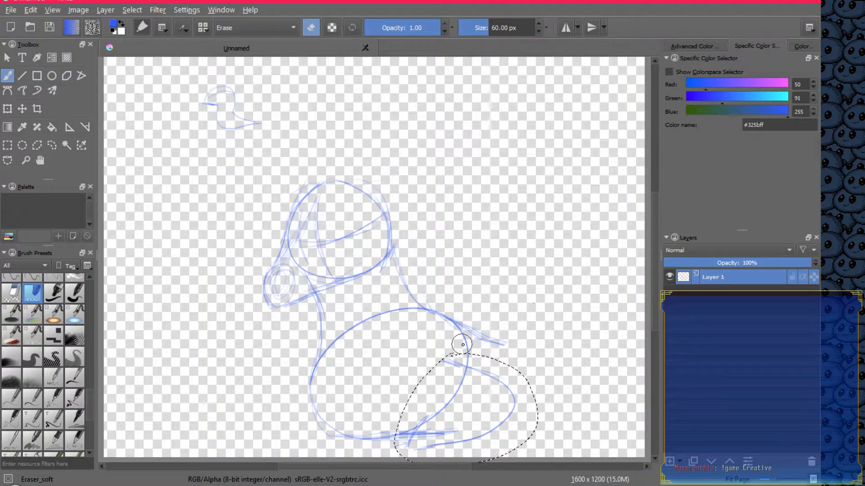
key("ctrl+z")
left_click(157, 10)
mouse_move(132, 10)
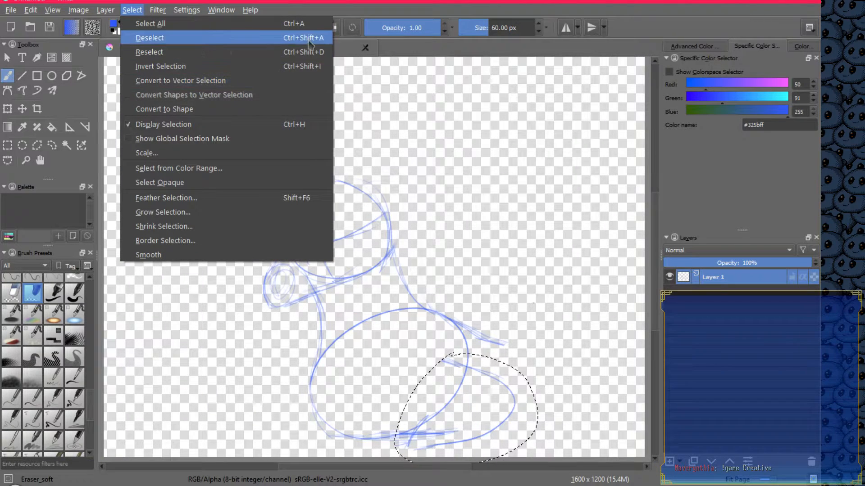
left_click(309, 41)
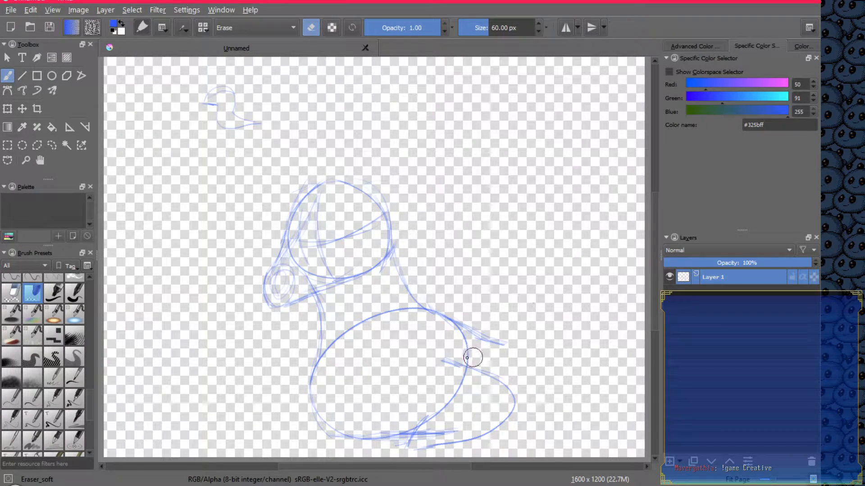
Erase the old back line and the body oval's rear arc with the 60 px soft eraser
mouse_move(464, 358)
left_mouse_down()
mouse_move(456, 330)
mouse_move(423, 308)
left_mouse_up()
left_click_drag(502, 339, 460, 322)
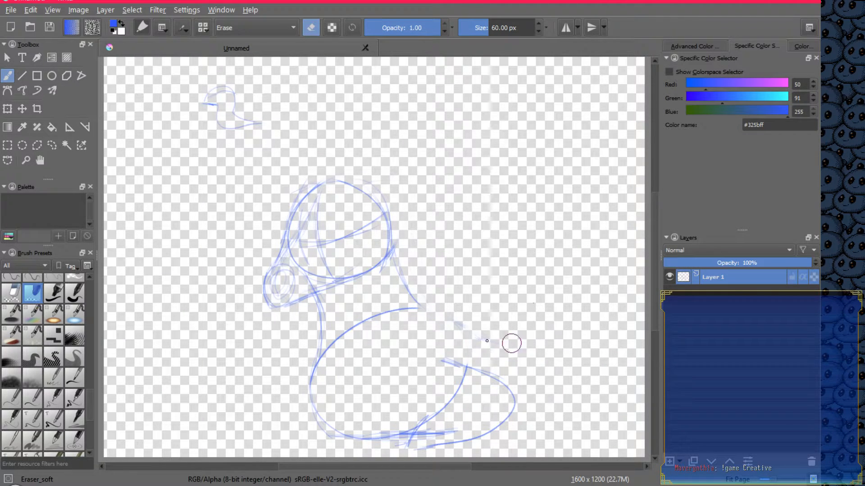
mouse_move(443, 410)
left_mouse_down()
mouse_move(456, 395)
mouse_move(453, 382)
mouse_move(471, 382)
mouse_move(456, 379)
mouse_move(467, 375)
mouse_move(478, 406)
left_mouse_up()
Redraw the back from neck to rump with the HB pencil, add an outer rump contour and extend the hind leg line
right_click(490, 332)
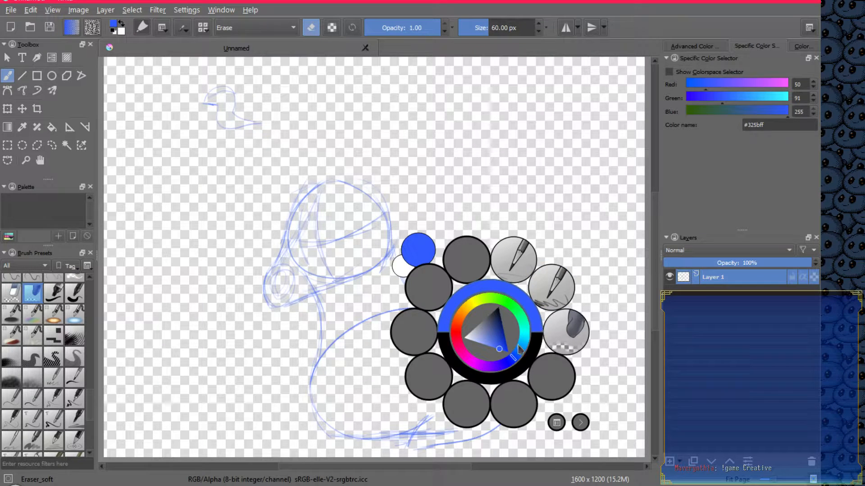
left_click(513, 260)
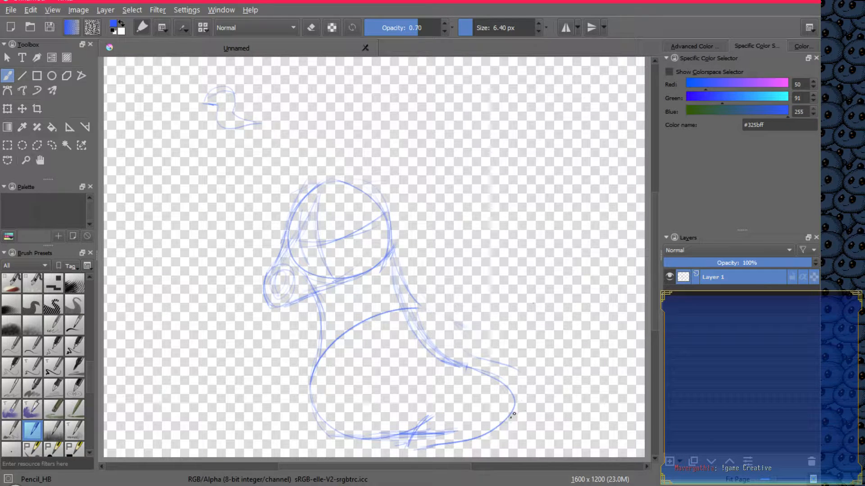
left_click_drag(514, 414, 529, 378)
mouse_move(456, 333)
left_mouse_down()
mouse_move(507, 365)
mouse_move(473, 353)
mouse_move(427, 316)
mouse_move(410, 289)
mouse_move(457, 347)
mouse_move(495, 363)
left_mouse_up()
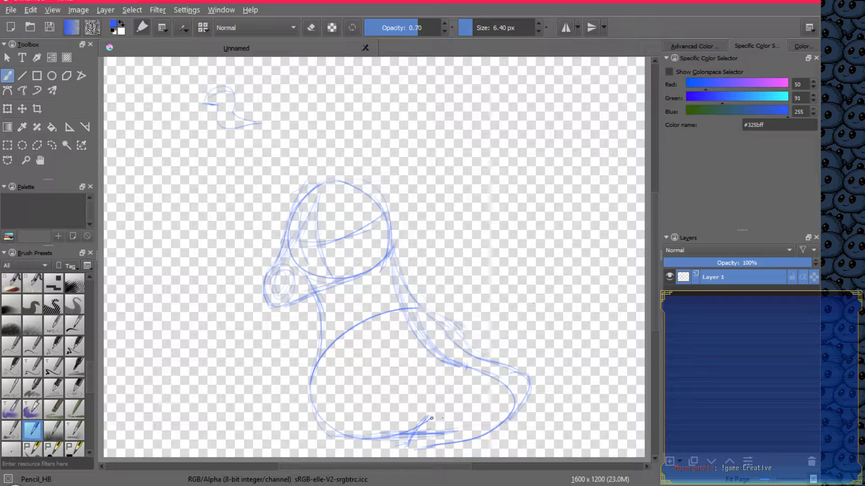
left_click_drag(425, 422, 459, 395)
Erase the body oval's top, the back and rump contours and the stray lines near the hind leg with the soft eraser
right_click(545, 343)
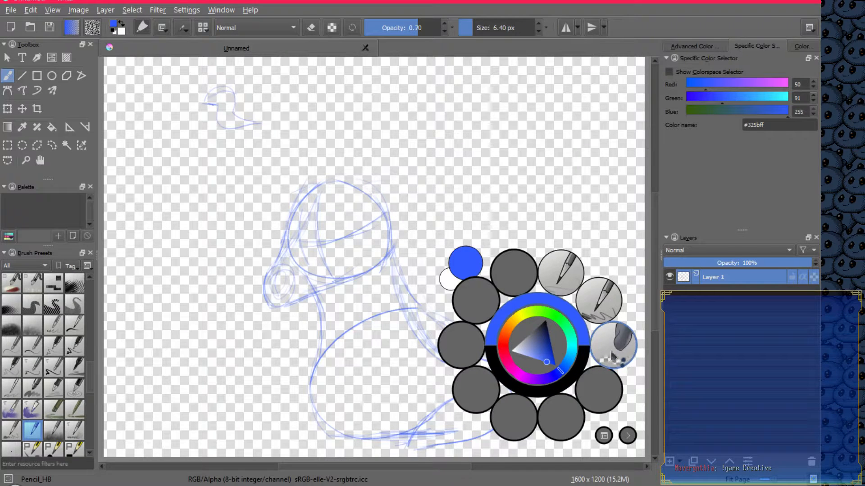
left_click(617, 361)
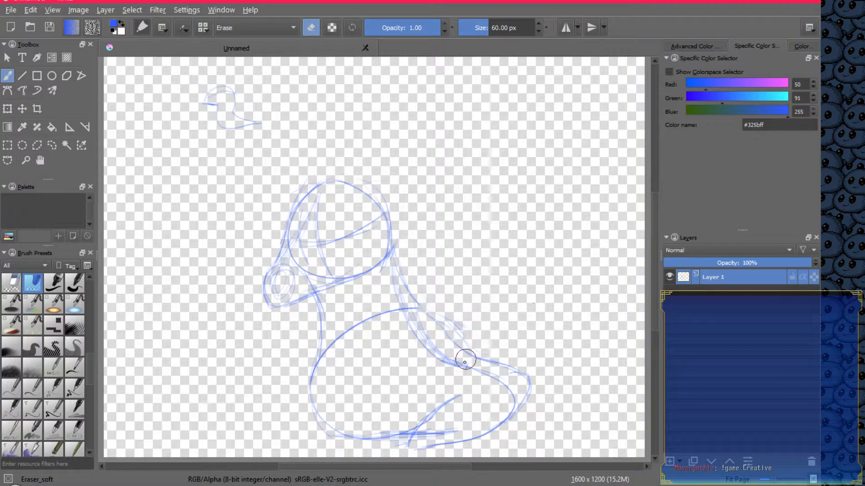
mouse_move(464, 362)
left_mouse_down()
mouse_move(508, 386)
mouse_move(510, 416)
left_mouse_up()
mouse_move(499, 379)
left_mouse_down()
mouse_move(423, 353)
mouse_move(450, 366)
mouse_move(402, 316)
mouse_move(446, 357)
mouse_move(394, 302)
mouse_move(408, 325)
mouse_move(391, 281)
mouse_move(394, 310)
mouse_move(332, 357)
left_mouse_up()
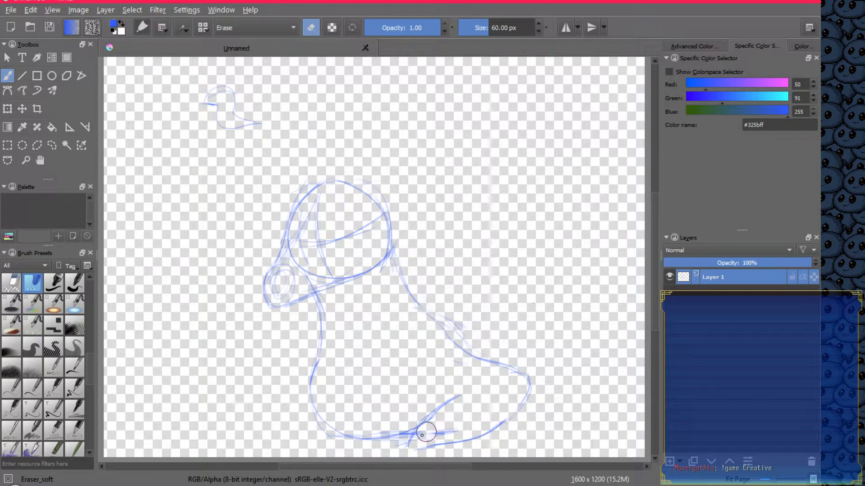
mouse_move(421, 435)
left_mouse_down()
mouse_move(455, 427)
mouse_move(443, 431)
mouse_move(461, 428)
left_mouse_up()
mouse_move(536, 383)
left_mouse_down()
mouse_move(526, 396)
mouse_move(499, 357)
mouse_move(473, 341)
mouse_move(490, 357)
mouse_move(462, 352)
mouse_move(520, 378)
mouse_move(501, 367)
mouse_move(528, 386)
mouse_move(517, 397)
mouse_move(524, 381)
mouse_move(428, 312)
mouse_move(477, 339)
left_mouse_up()
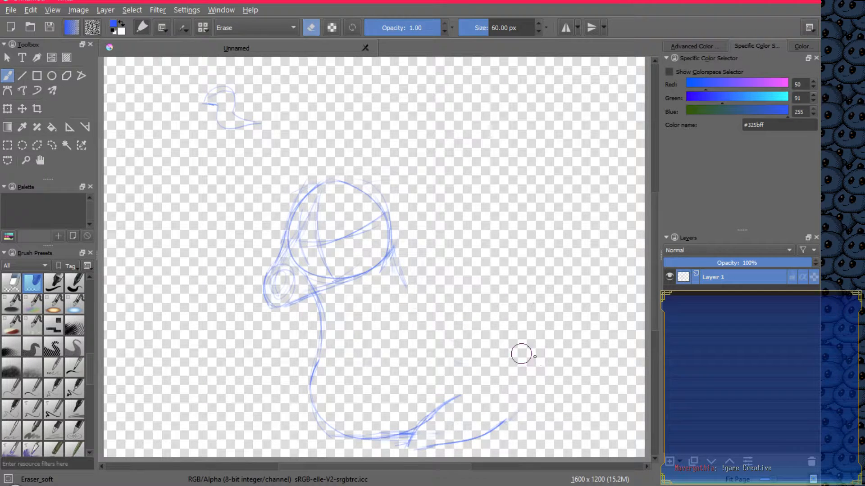
Sketch a new rounded rump contour with the 2B pencil and add short tail-like lines extending from its base
right_click(542, 352)
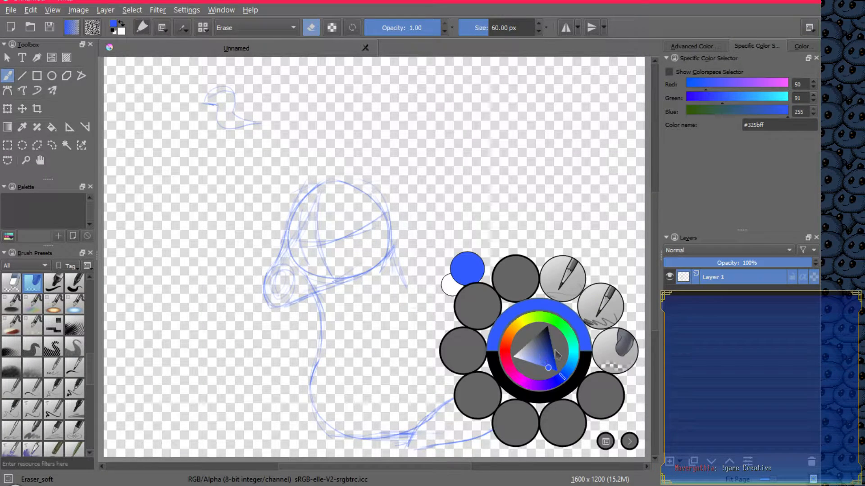
left_click(599, 316)
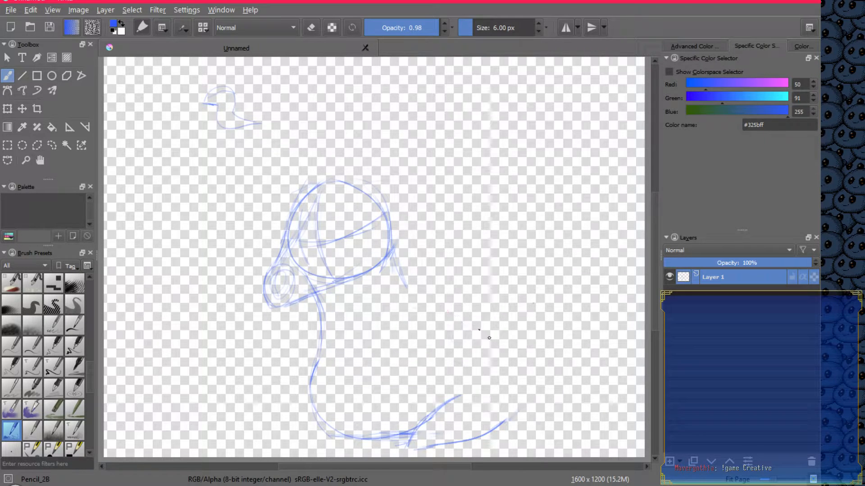
mouse_move(464, 322)
left_mouse_down()
mouse_move(523, 361)
mouse_move(519, 408)
mouse_move(528, 400)
left_mouse_up()
mouse_move(493, 431)
left_mouse_down()
mouse_move(546, 426)
mouse_move(555, 415)
left_mouse_up()
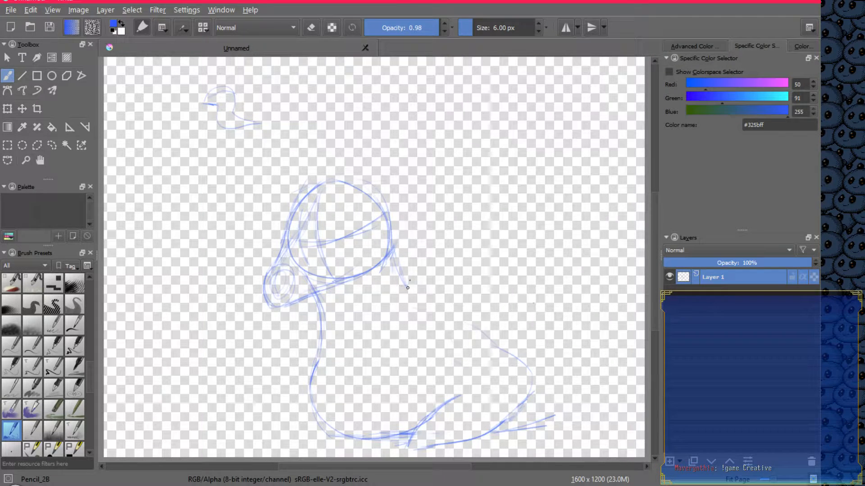
Redraw the back from neck to rump in blue pencil, round off the tail end and extend the thigh line's upper end
mouse_move(438, 311)
left_mouse_down()
mouse_move(466, 325)
mouse_move(551, 411)
left_mouse_up()
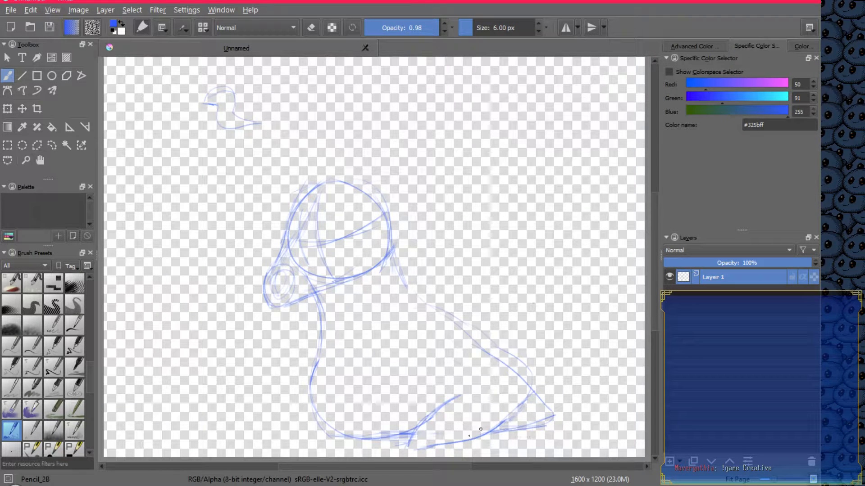
left_click_drag(481, 429, 563, 410)
mouse_move(479, 394)
left_mouse_down()
mouse_move(499, 395)
mouse_move(476, 394)
left_mouse_up()
left_click_drag(534, 393, 551, 425)
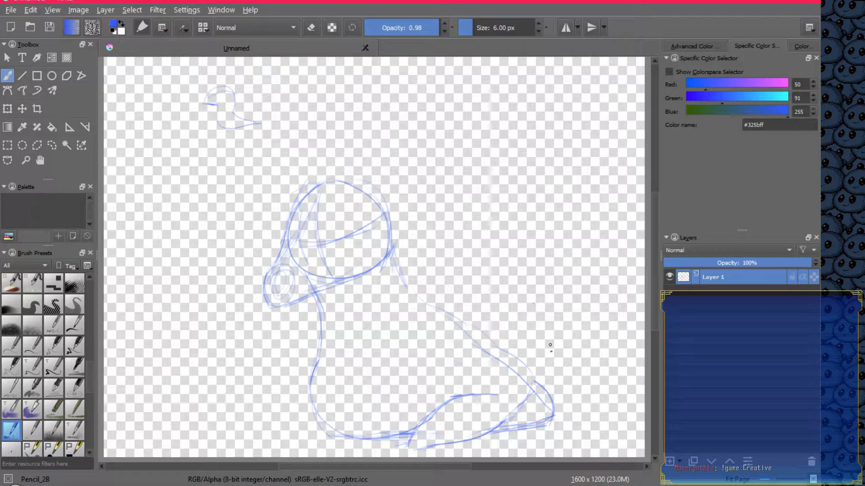
left_click_drag(418, 294, 463, 326)
mouse_move(408, 289)
left_mouse_down()
mouse_move(526, 371)
mouse_move(549, 393)
mouse_move(554, 411)
left_mouse_up()
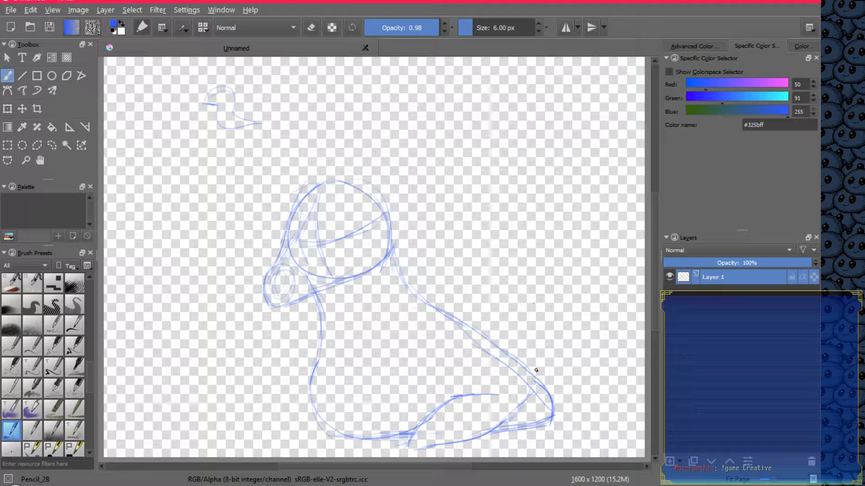
Pick black as the brush color and make a short test stroke beside the figure's back
left_click(558, 315, "ctrl")
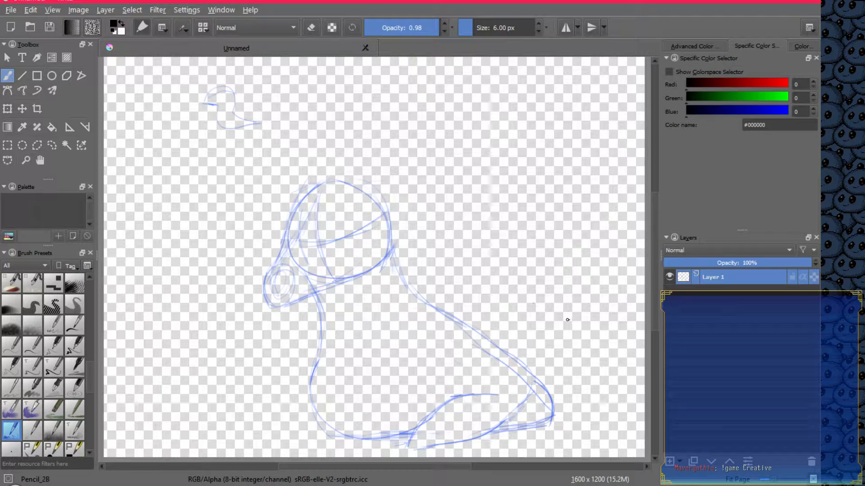
key("alt+space")
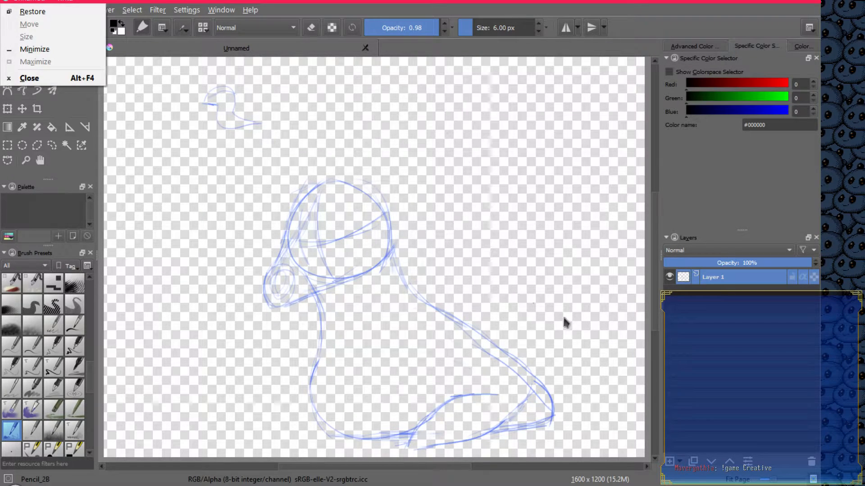
left_click(563, 316)
key("space")
mouse_move(548, 327)
left_mouse_down()
mouse_move(514, 280)
mouse_move(531, 310)
left_mouse_up()
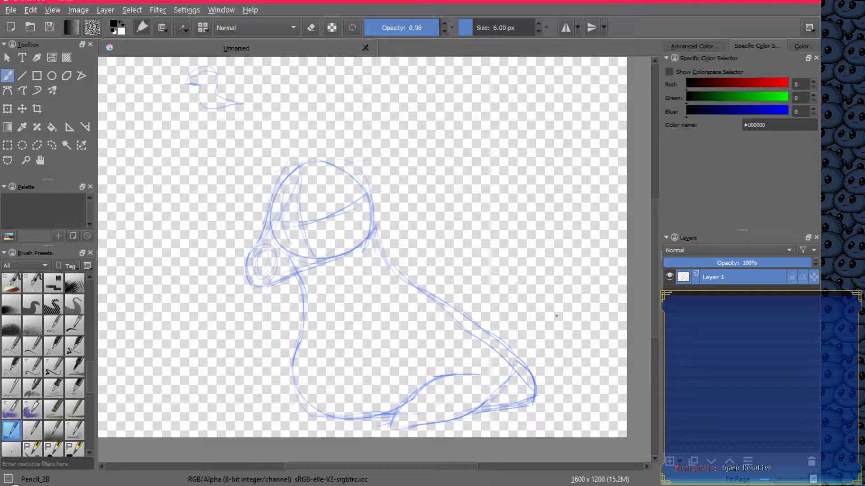
left_click_drag(544, 321, 550, 329)
Restore the brush color to blue #325bff, reinforce the tail's underside and add a raised end to the thigh line
right_click(534, 309)
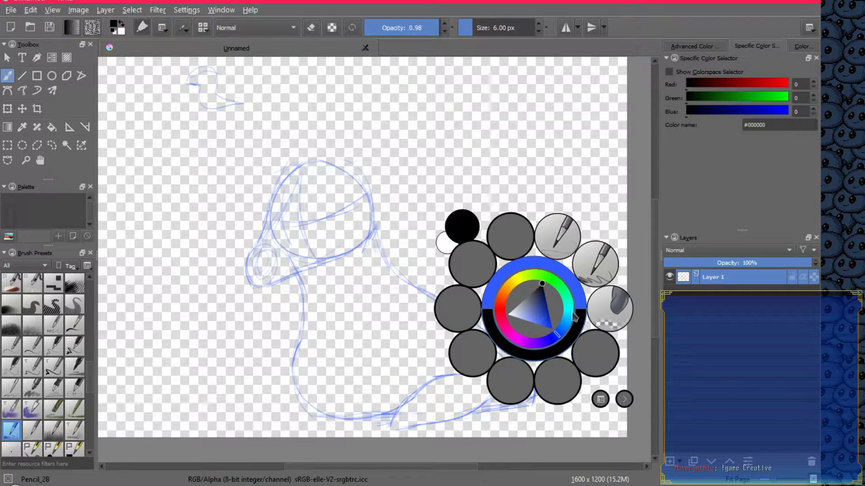
left_click(555, 337)
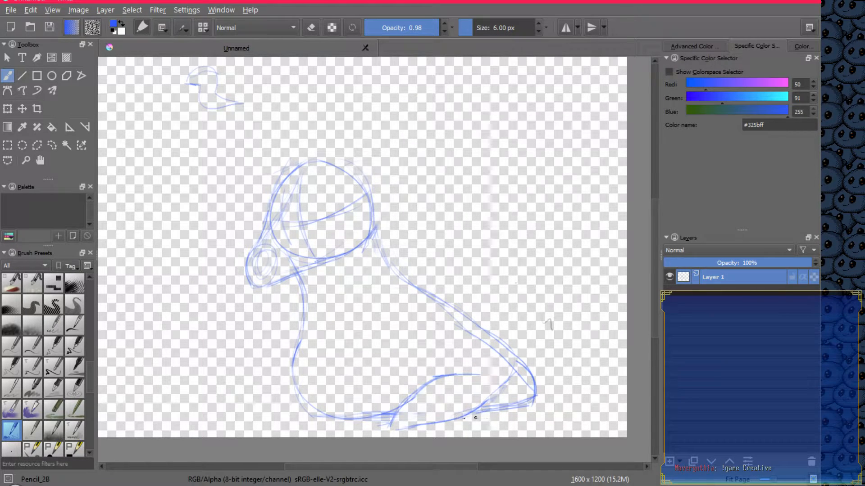
mouse_move(475, 418)
left_mouse_down()
mouse_move(536, 395)
mouse_move(528, 403)
mouse_move(535, 383)
mouse_move(507, 408)
left_mouse_up()
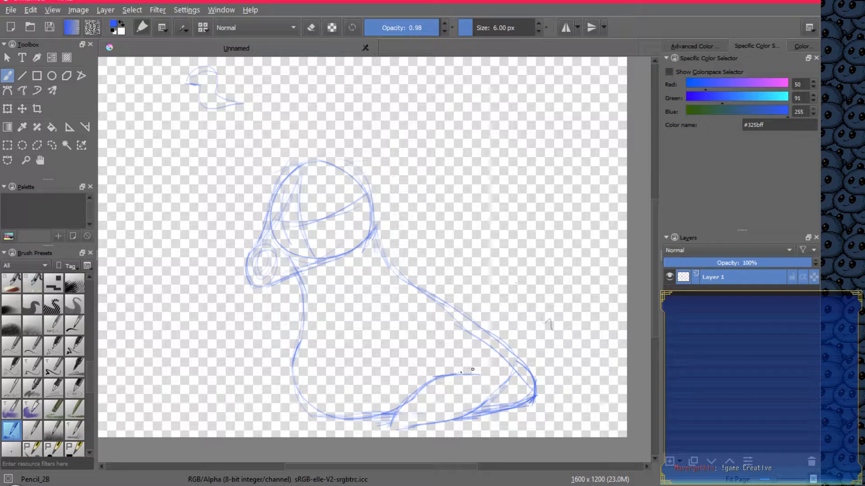
mouse_move(433, 379)
left_mouse_down()
mouse_move(474, 361)
mouse_move(434, 376)
mouse_move(455, 369)
left_mouse_up()
Erase the inner back line, the old rump contour and the surplus thigh stroke with the 60 px soft eraser
right_click(530, 350)
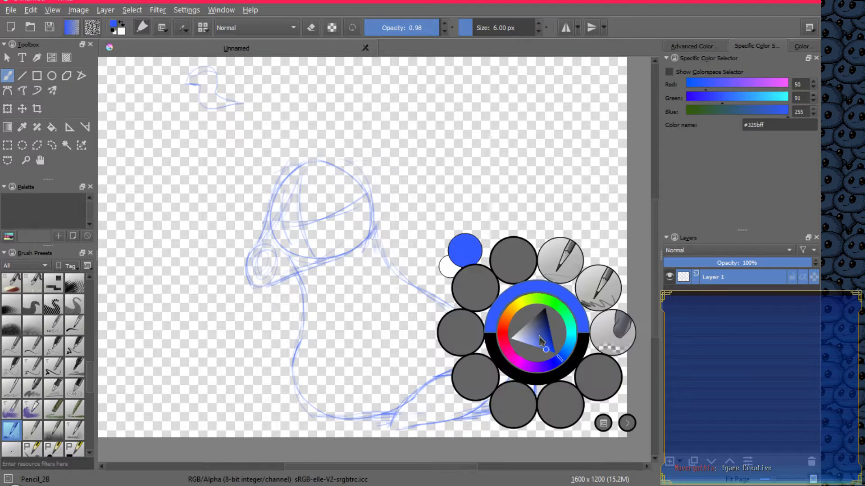
left_click(605, 335)
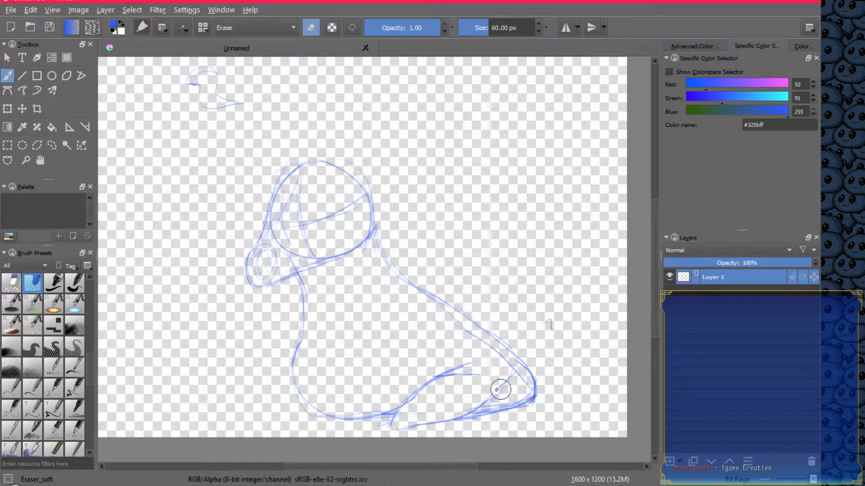
mouse_move(489, 403)
left_mouse_down()
mouse_move(468, 409)
mouse_move(503, 399)
mouse_move(484, 406)
mouse_move(513, 376)
mouse_move(525, 377)
mouse_move(511, 396)
mouse_move(554, 370)
mouse_move(524, 413)
mouse_move(545, 395)
left_mouse_up()
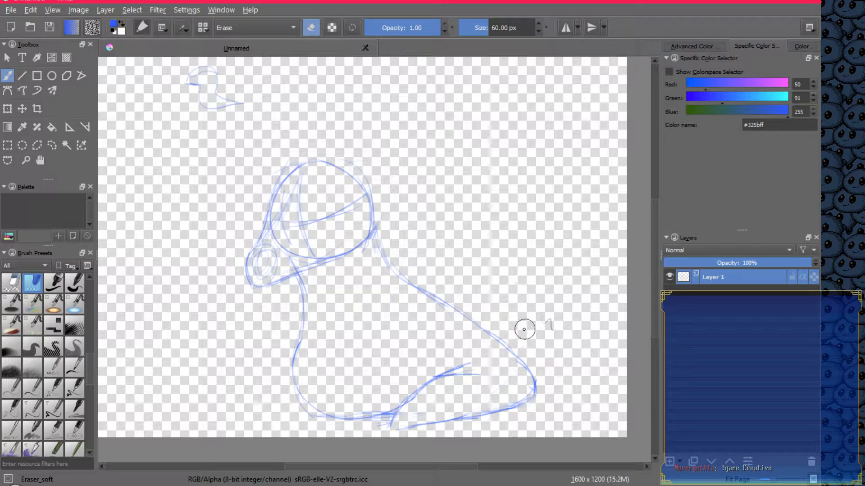
left_click_drag(477, 373, 460, 377)
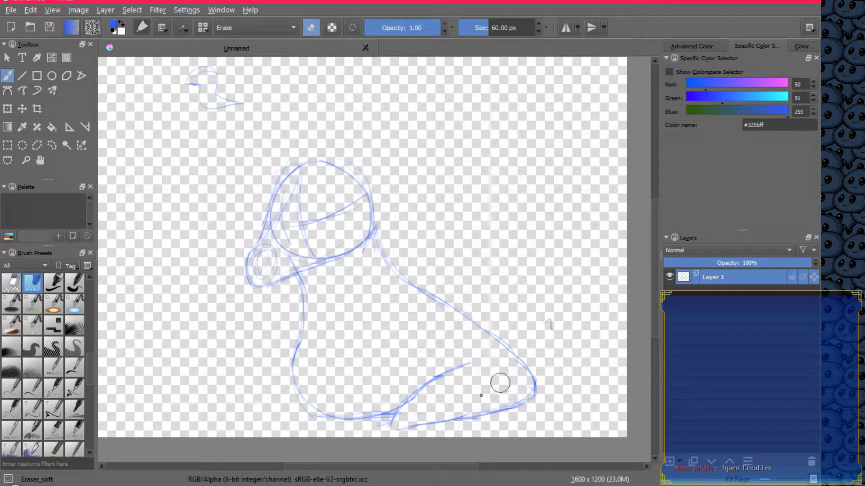
left_click_drag(486, 400, 512, 382)
left_click_drag(526, 380, 522, 383)
Add a new layer above the sketch and choose the 10 px Ink_circle_10 brush from the Ink presets with black
left_click(670, 462)
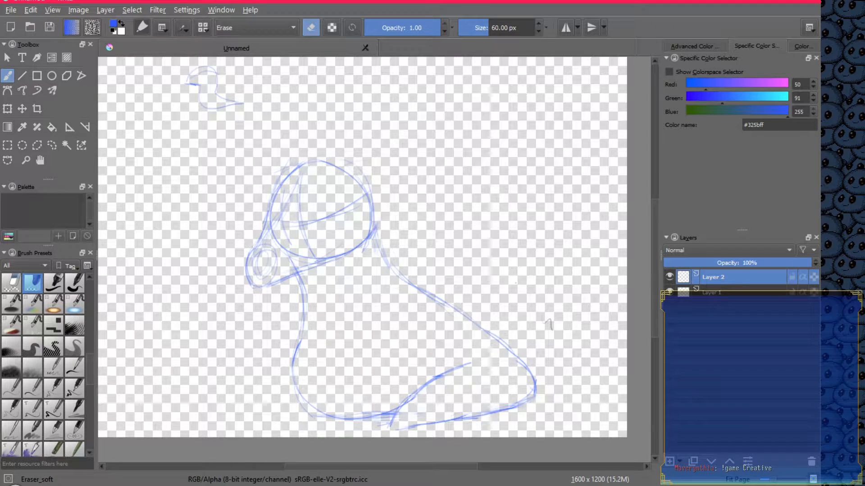
right_click(515, 306)
left_click(578, 399)
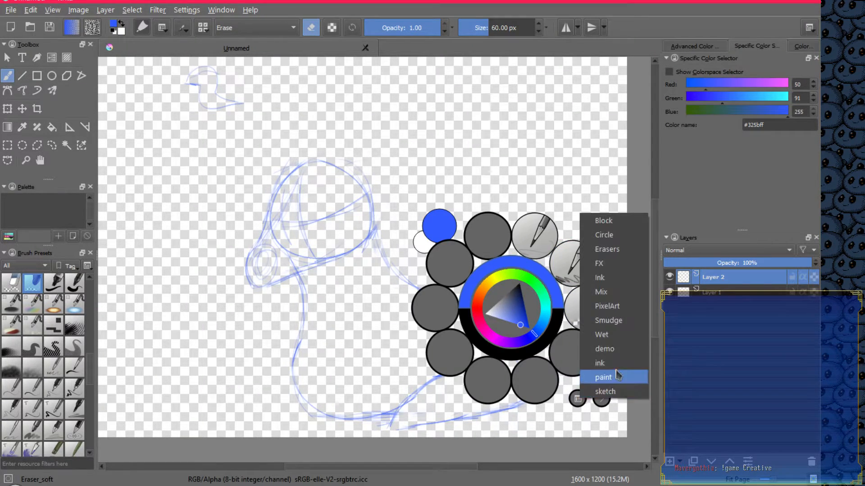
left_click(606, 277)
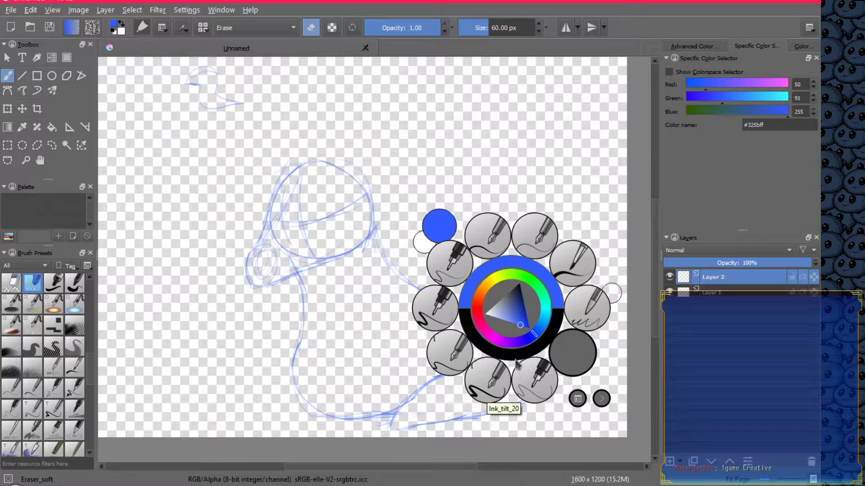
left_click(495, 237)
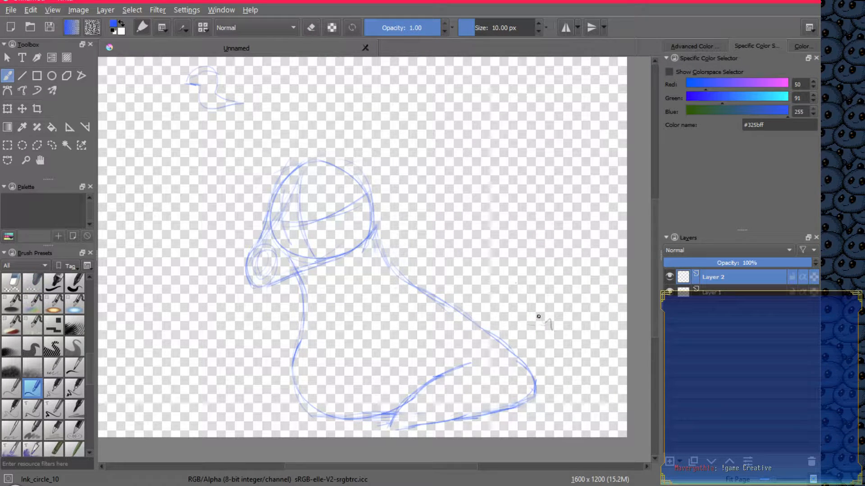
right_click(486, 288)
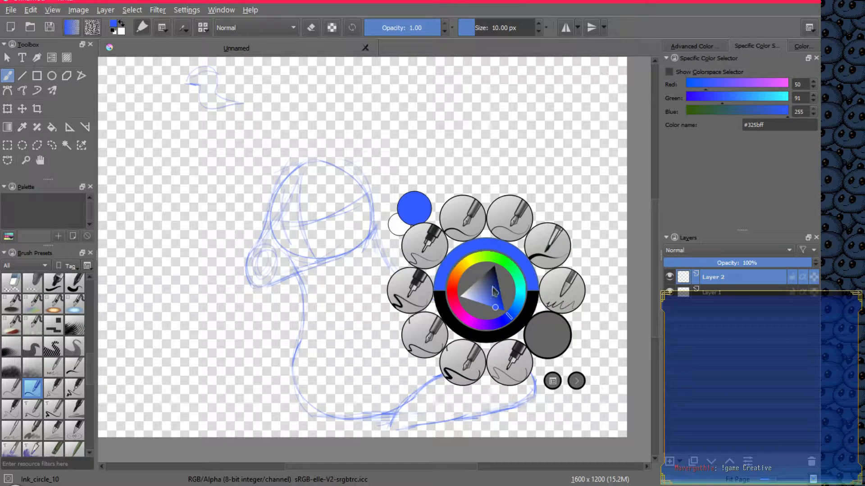
left_click(506, 336)
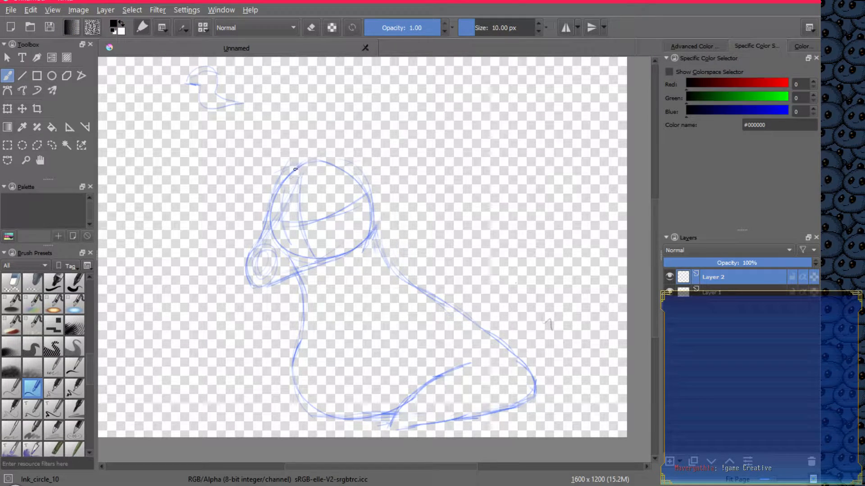
mouse_move(270, 210)
left_mouse_down()
mouse_move(247, 261)
mouse_move(252, 292)
mouse_move(337, 259)
left_mouse_up()
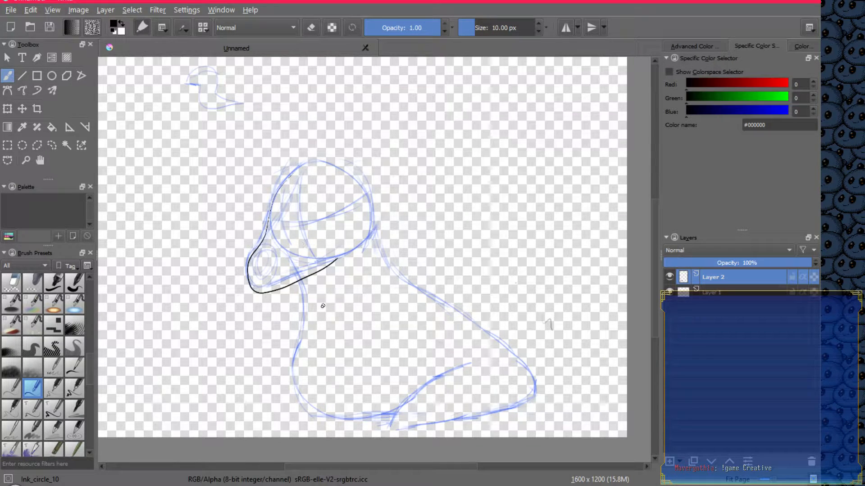
key("ctrl+z")
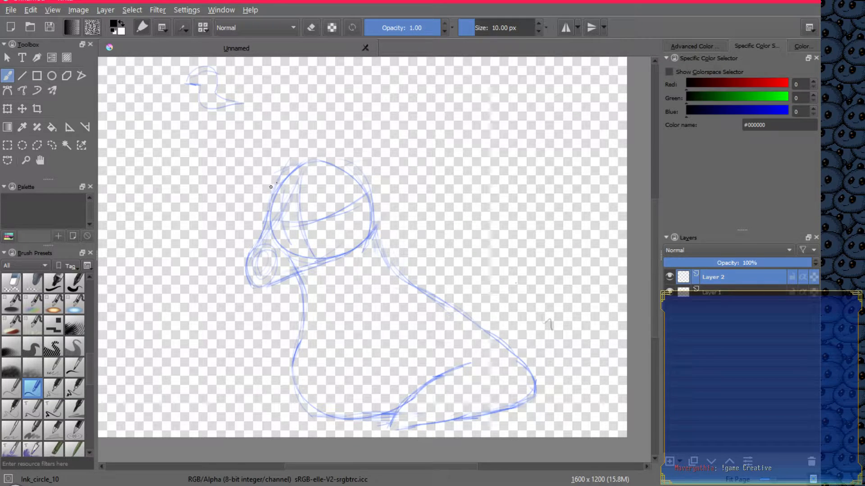
left_click_drag(272, 186, 274, 221)
mouse_move(282, 180)
left_mouse_down()
mouse_move(291, 180)
mouse_move(272, 192)
left_mouse_up()
key("ctrl+z")
key("ctrl+z")
key("ctrl+z")
Make Layer 1 active, load the sketch presets in the pop-up palette and set the brush color to blue #325bff
scroll(198, 212, "up", 3)
left_click_drag(482, 253, 391, 285)
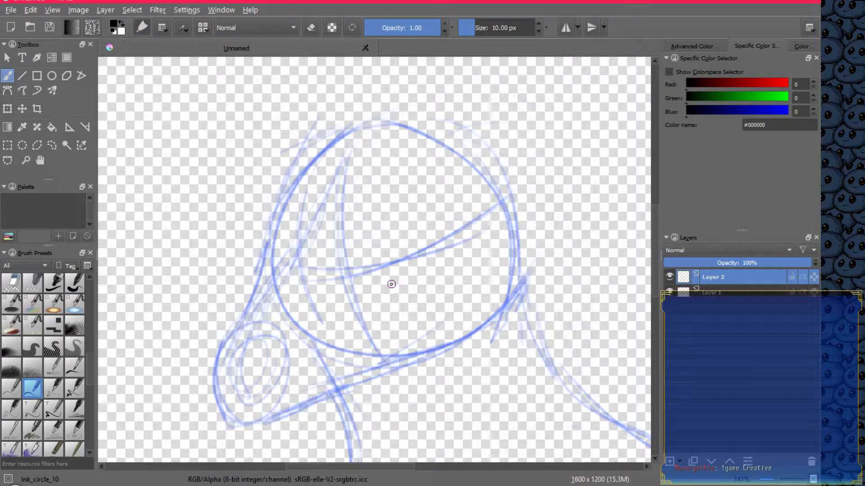
left_click(730, 293)
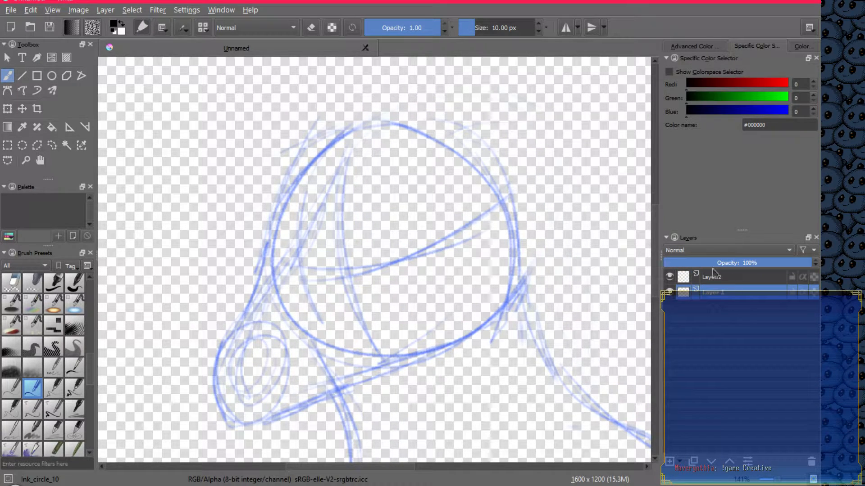
right_click(537, 315)
left_click(605, 407)
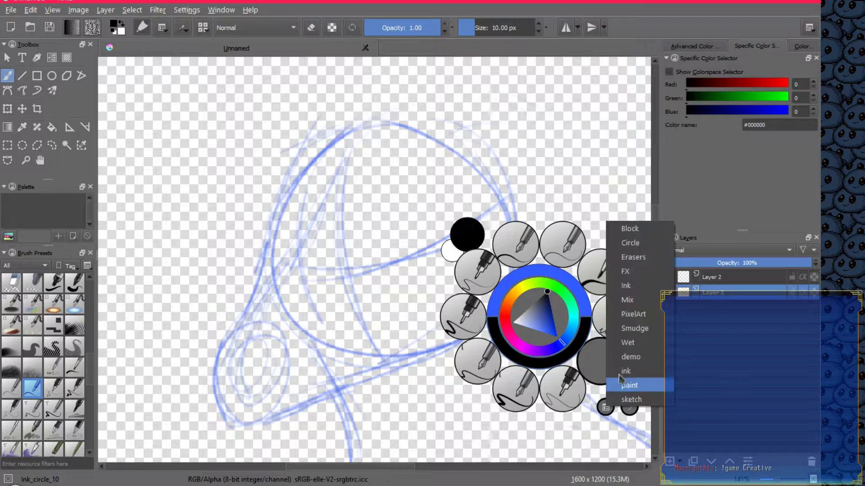
left_click(636, 400)
left_click(581, 296)
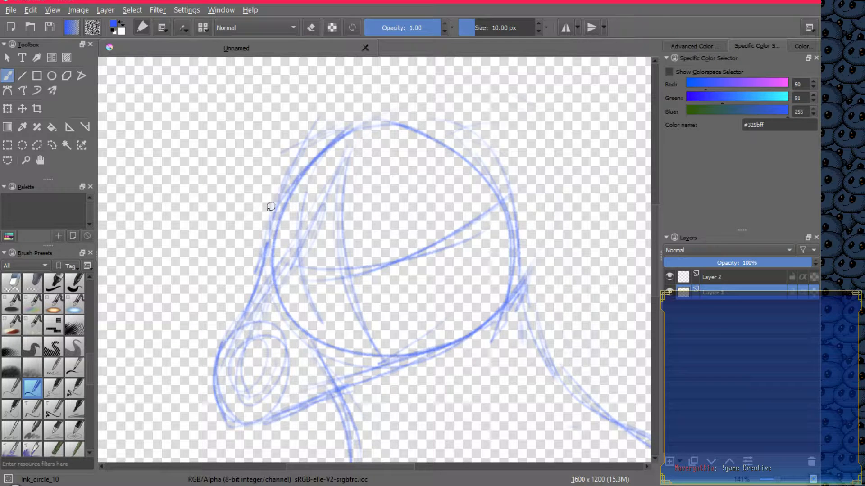
Draw a small oval eye on the head's front edge with the ink brush and a larger oval eye inside the head with the 2B pencil
mouse_move(264, 208)
left_mouse_down()
mouse_move(279, 265)
mouse_move(263, 240)
mouse_move(273, 174)
mouse_move(296, 235)
left_mouse_up()
left_click_drag(289, 182, 261, 202)
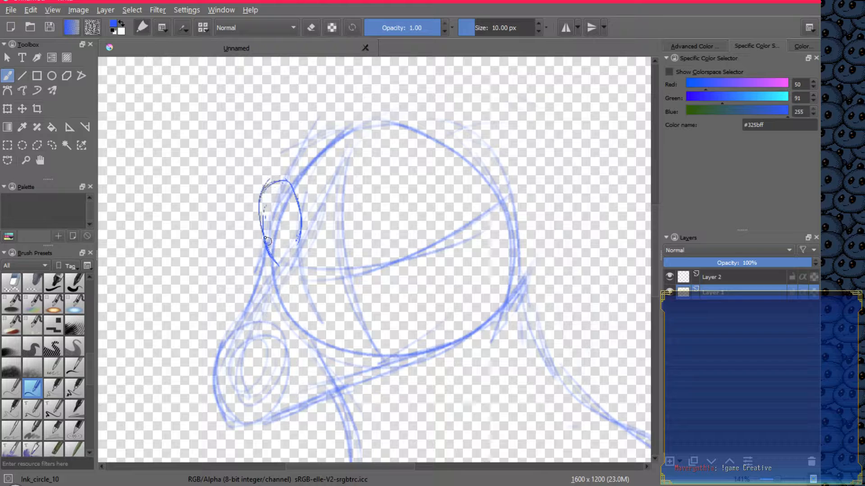
right_click(523, 264)
left_click(585, 238)
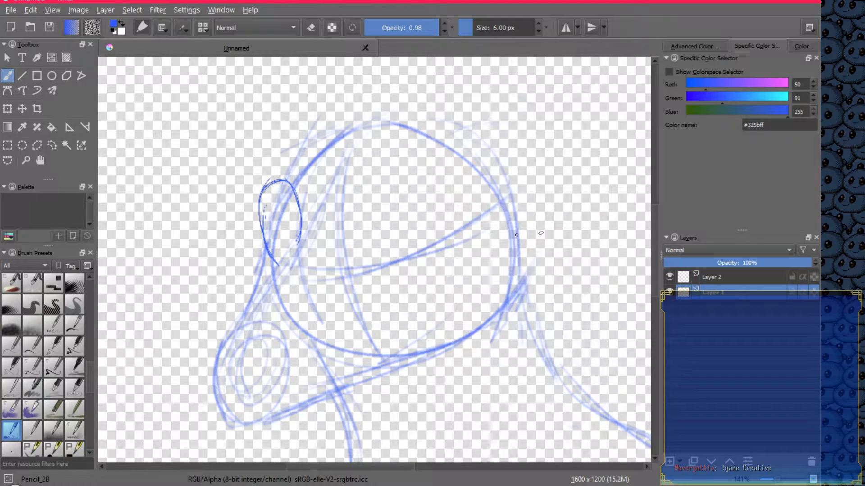
mouse_move(378, 223)
left_mouse_down()
mouse_move(401, 305)
mouse_move(440, 307)
mouse_move(459, 261)
mouse_move(446, 215)
mouse_move(406, 181)
mouse_move(374, 211)
mouse_move(392, 283)
left_mouse_up()
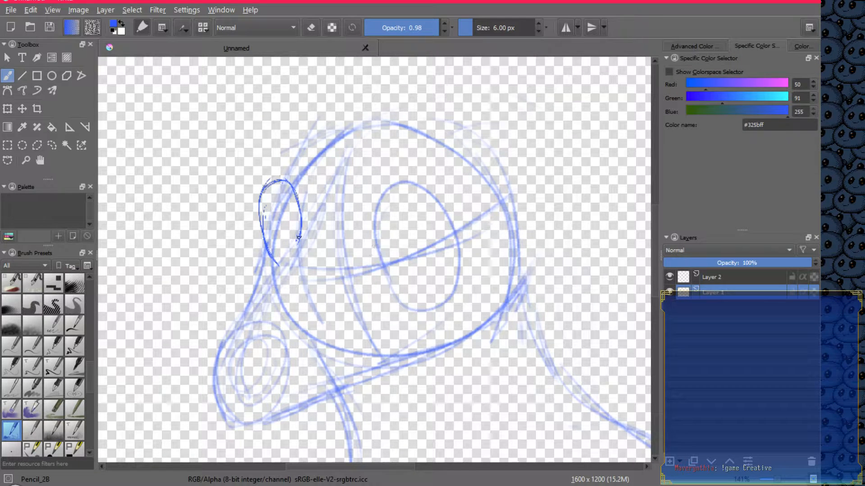
left_click_drag(278, 181, 259, 224)
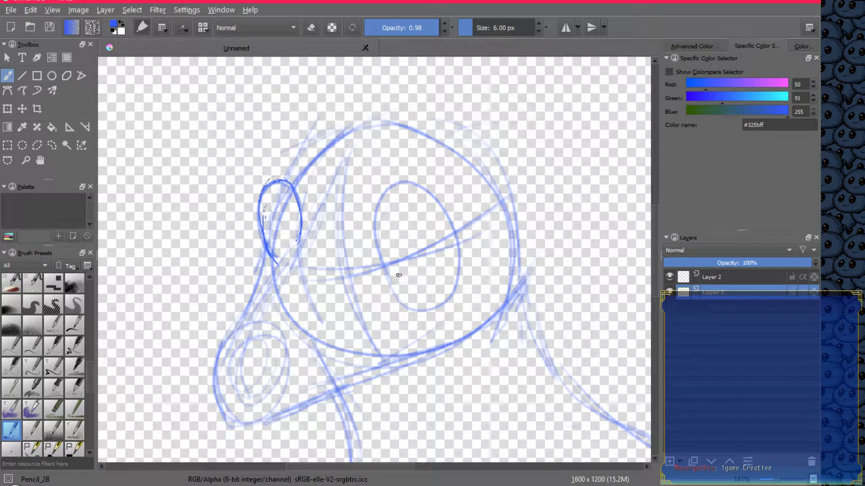
Erase the far eye with the 50 px circle eraser and redraw it with the 2B pencil as a bulge on the head's front edge
key("slash")
mouse_move(265, 188)
left_mouse_down()
mouse_move(261, 240)
mouse_move(261, 232)
mouse_move(273, 261)
mouse_move(299, 224)
mouse_move(286, 184)
left_mouse_up()
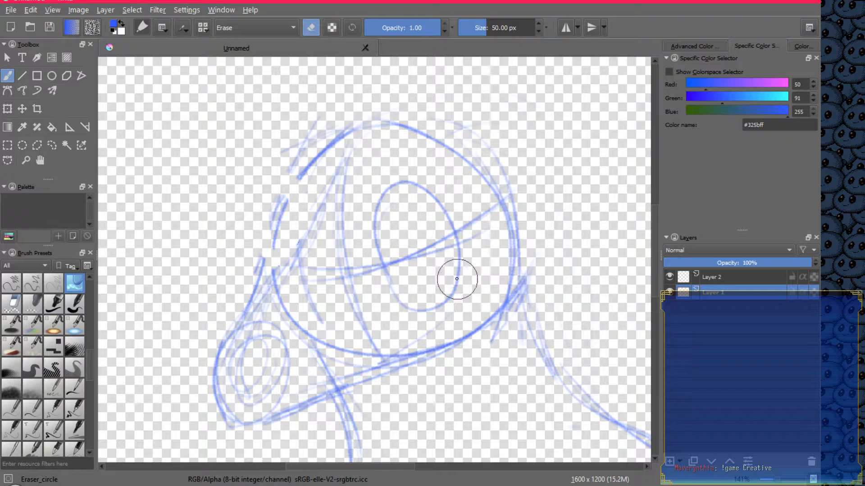
key("slash")
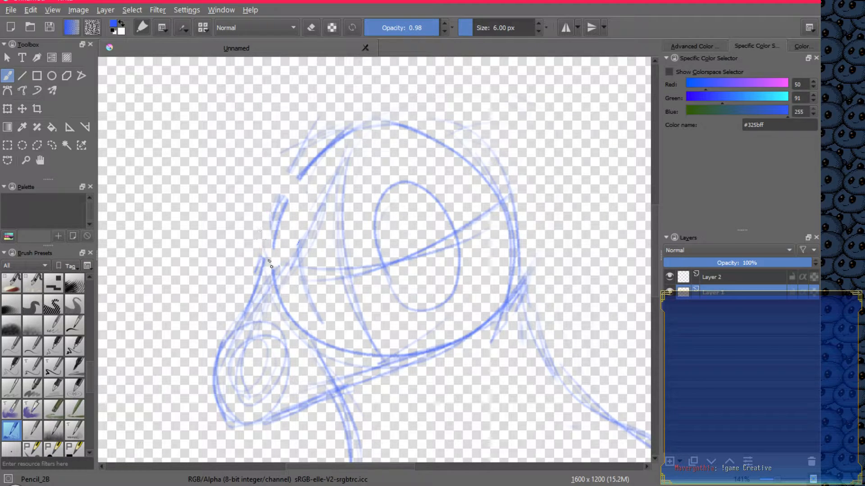
mouse_move(271, 266)
left_mouse_down()
mouse_move(259, 212)
mouse_move(297, 170)
mouse_move(266, 191)
mouse_move(259, 237)
mouse_move(271, 261)
left_mouse_up()
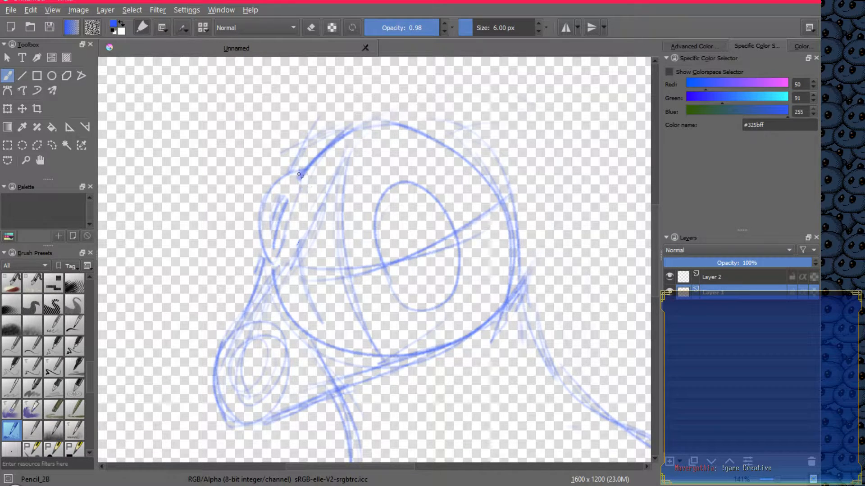
mouse_move(300, 175)
left_mouse_down()
mouse_move(284, 243)
mouse_move(289, 219)
left_mouse_up()
Sketch light guide lines across the eyes' upper and lower edges, and erase the bottom of the large near eye
left_click_drag(339, 183, 426, 179)
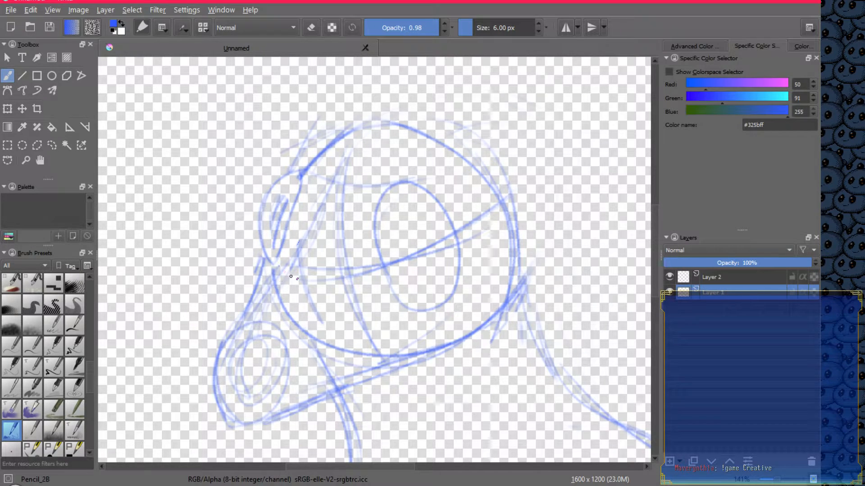
left_click_drag(367, 292, 447, 285)
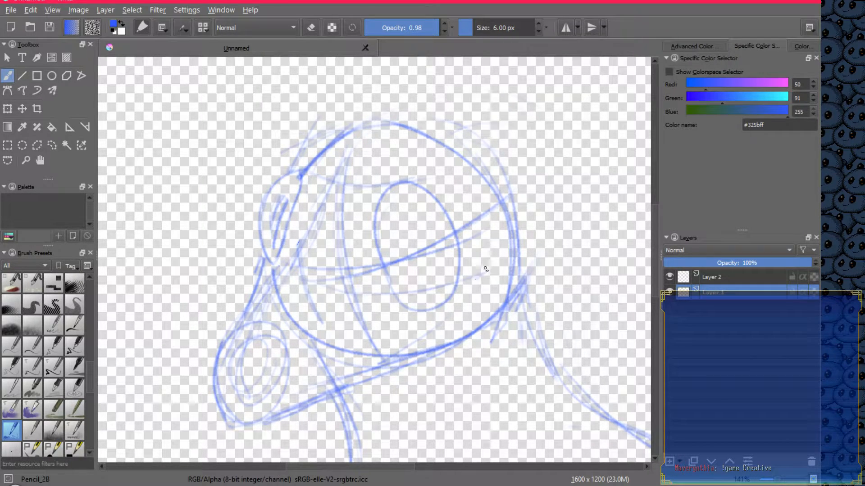
key("slash")
left_click_drag(462, 261, 399, 315)
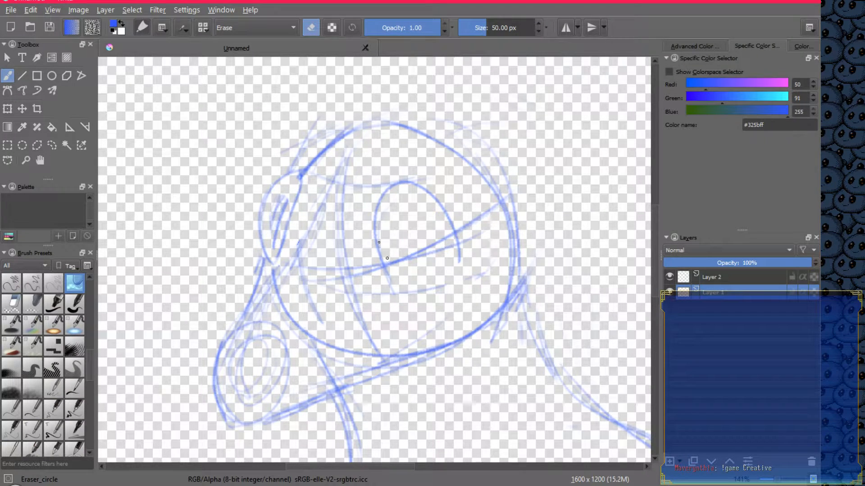
Erase the rest of the large near eye and redraw it as a smaller oval inside the head with the 2B pencil
mouse_move(387, 272)
left_mouse_down()
mouse_move(383, 197)
mouse_move(375, 221)
mouse_move(397, 181)
mouse_move(434, 200)
mouse_move(456, 257)
mouse_move(462, 234)
mouse_move(504, 207)
mouse_move(430, 285)
left_mouse_up()
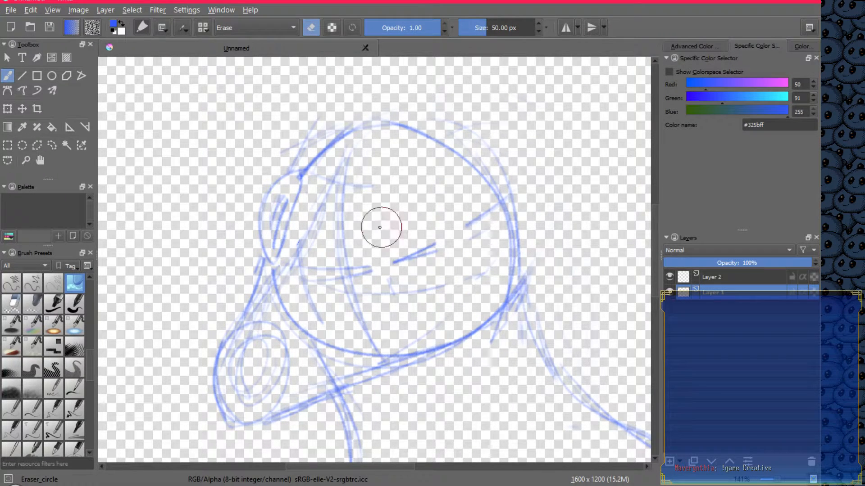
right_click(433, 277)
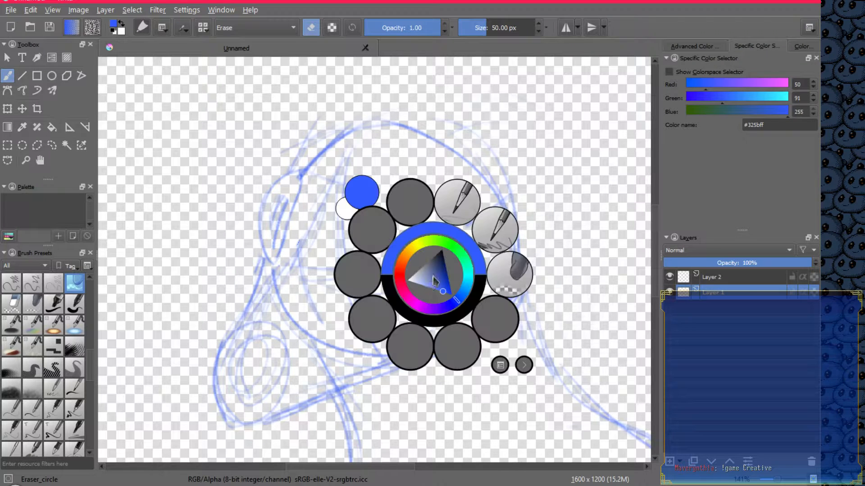
left_click(494, 241)
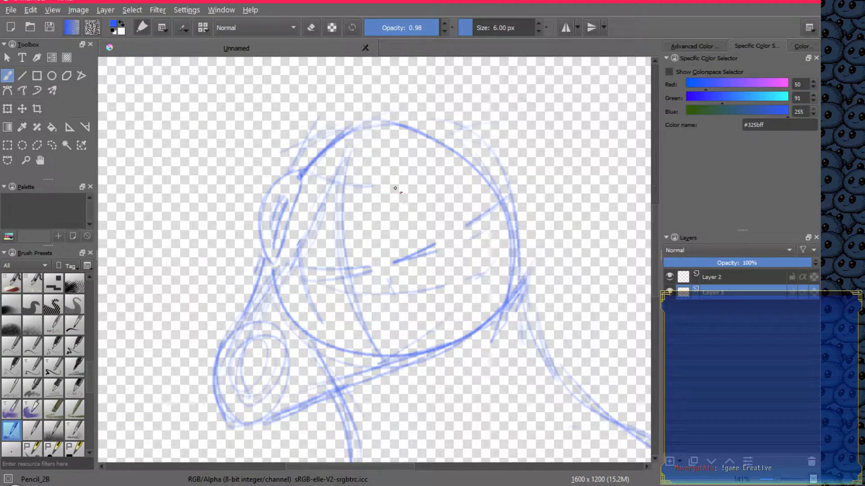
mouse_move(389, 216)
left_mouse_down()
mouse_move(385, 279)
mouse_move(398, 289)
mouse_move(373, 225)
mouse_move(402, 184)
mouse_move(379, 227)
left_mouse_up()
left_click_drag(412, 190, 446, 263)
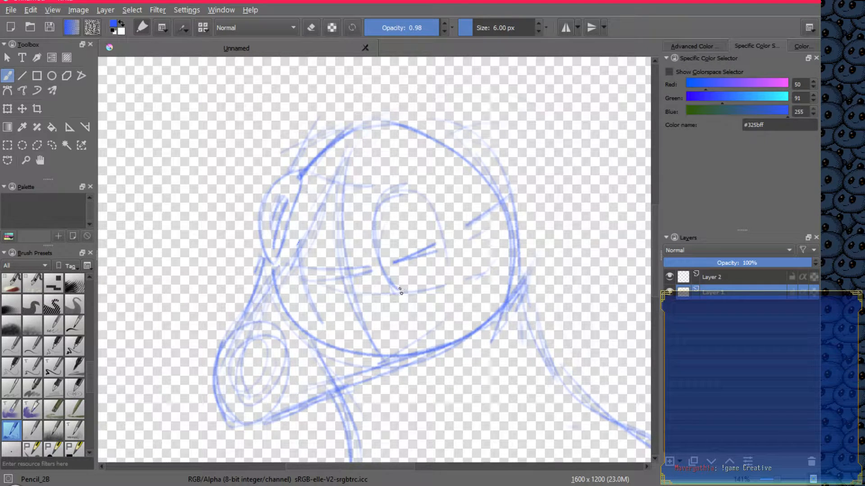
left_click_drag(400, 292, 451, 245)
left_click_drag(416, 287, 434, 216)
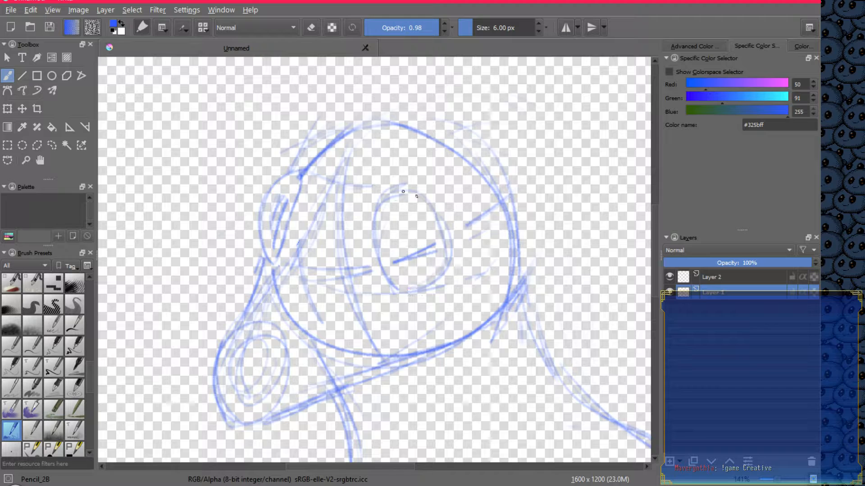
mouse_move(450, 258)
left_mouse_down()
mouse_move(396, 193)
mouse_move(369, 212)
left_mouse_up()
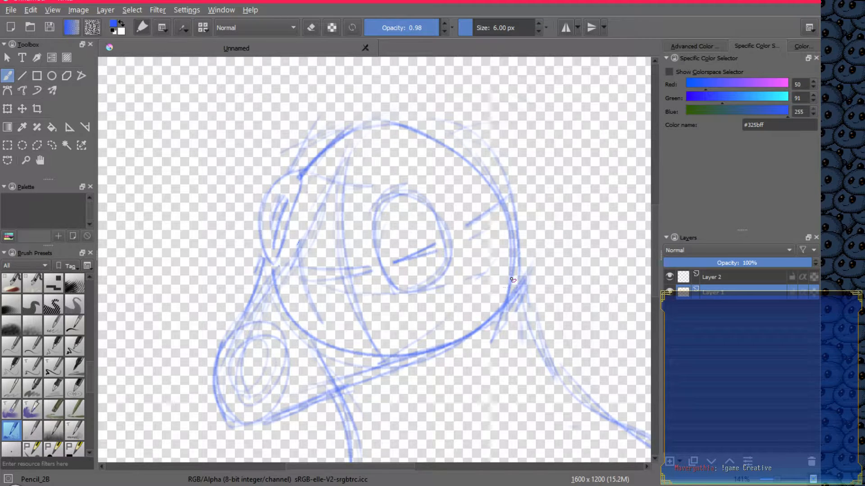
Draw a freehand selection loosely around the near eye
left_click(52, 145)
mouse_move(391, 173)
left_mouse_down()
mouse_move(424, 315)
mouse_move(437, 194)
mouse_move(406, 173)
left_mouse_up()
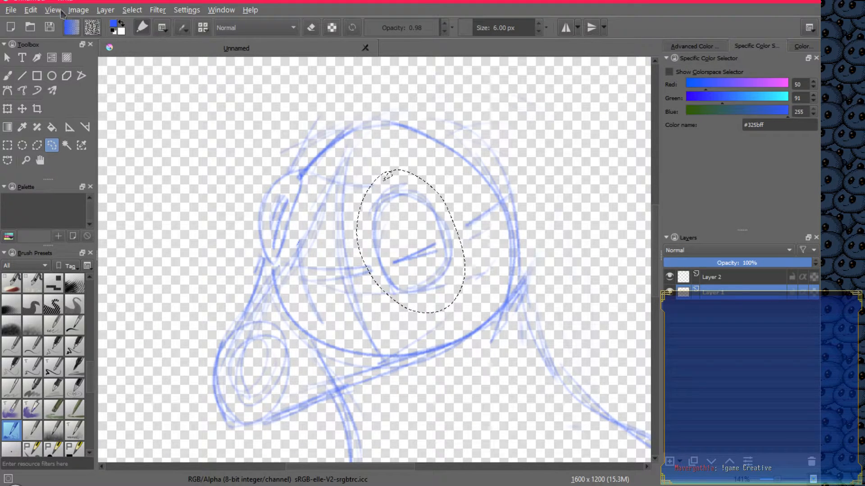
Try to rotate the selected eye to the right by a custom angle of 12° with the Rotate Layer command
left_click(30, 10)
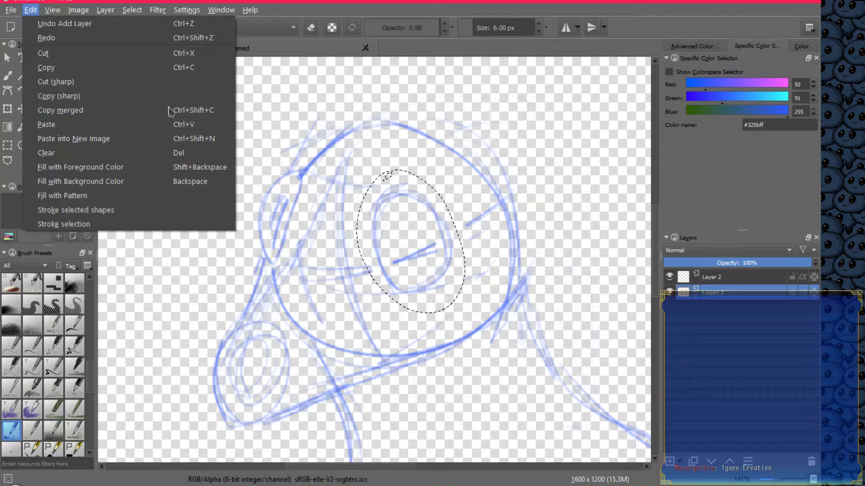
mouse_move(79, 12)
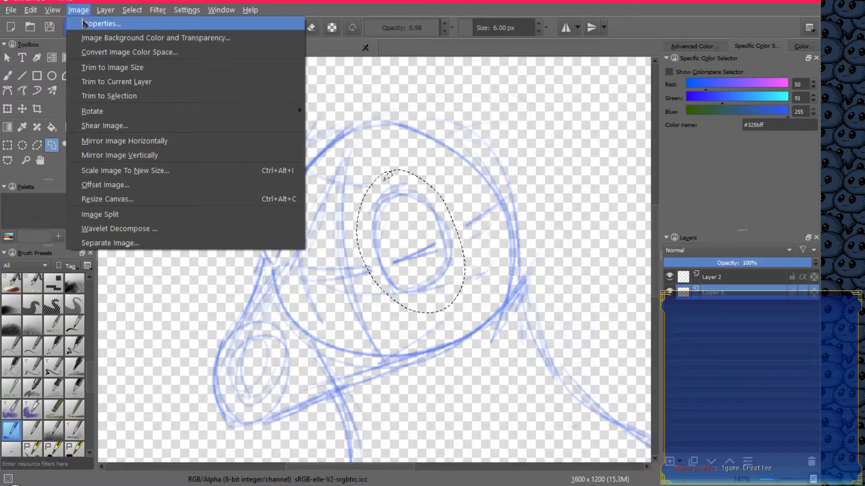
mouse_move(106, 14)
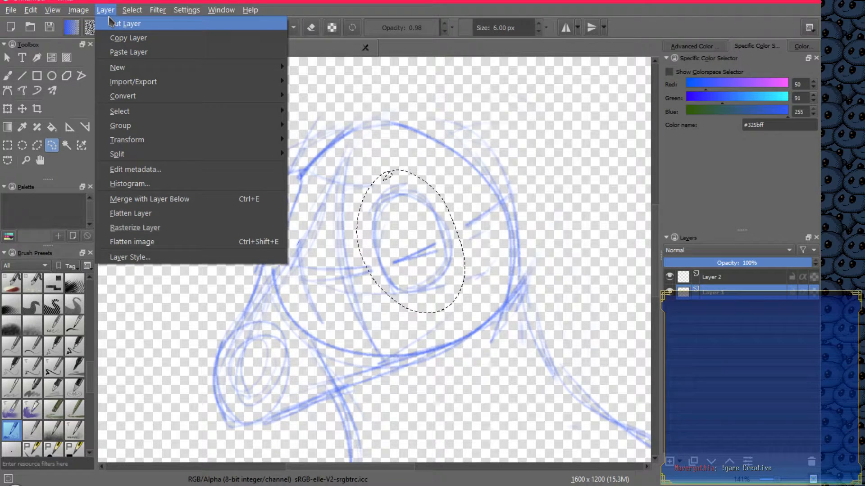
mouse_move(275, 140)
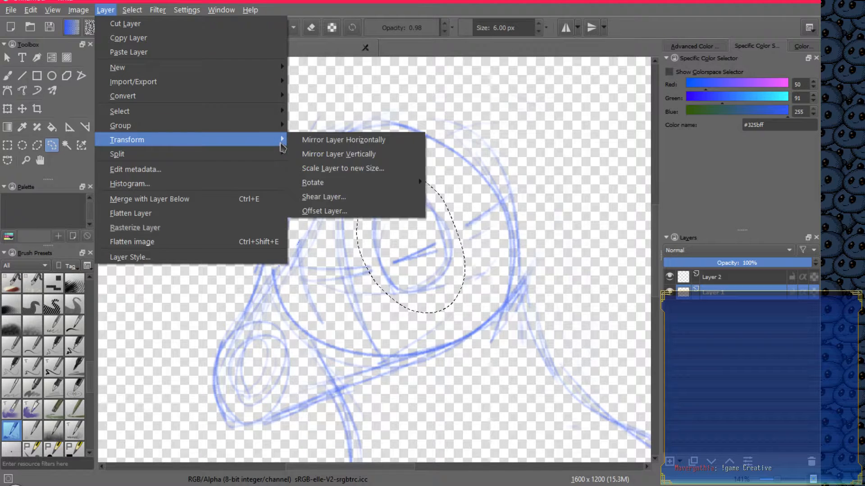
mouse_move(401, 183)
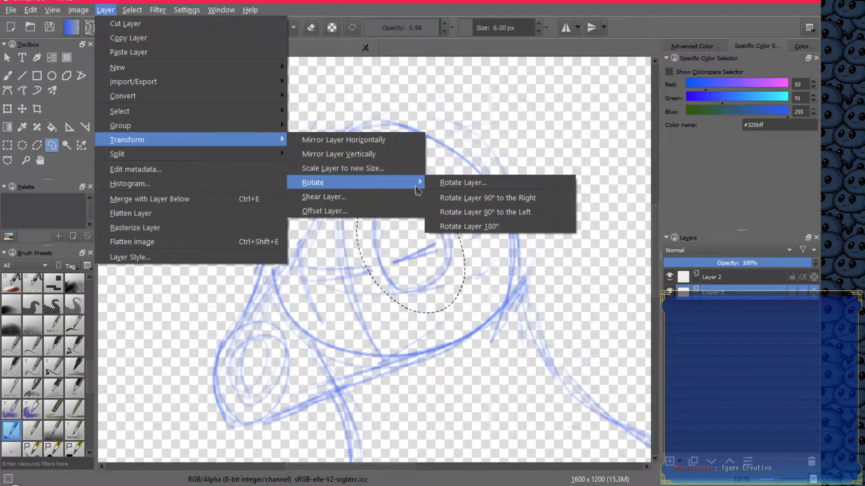
left_click(537, 185)
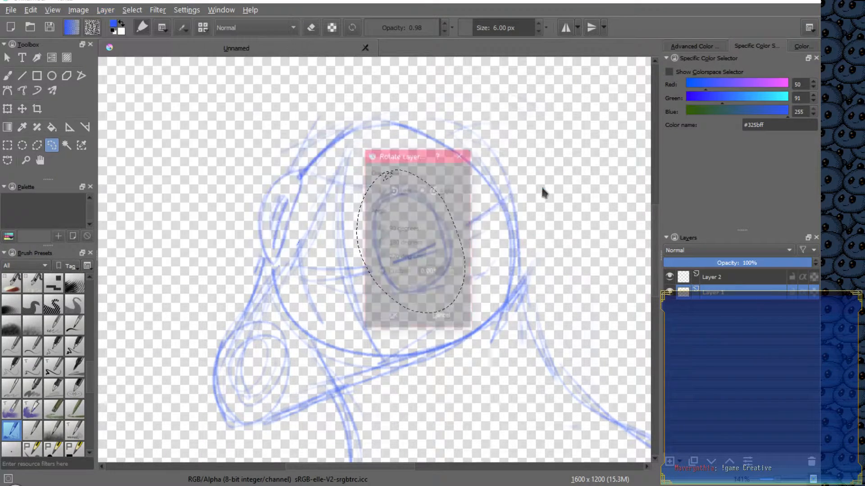
left_click_drag(405, 155, 543, 157)
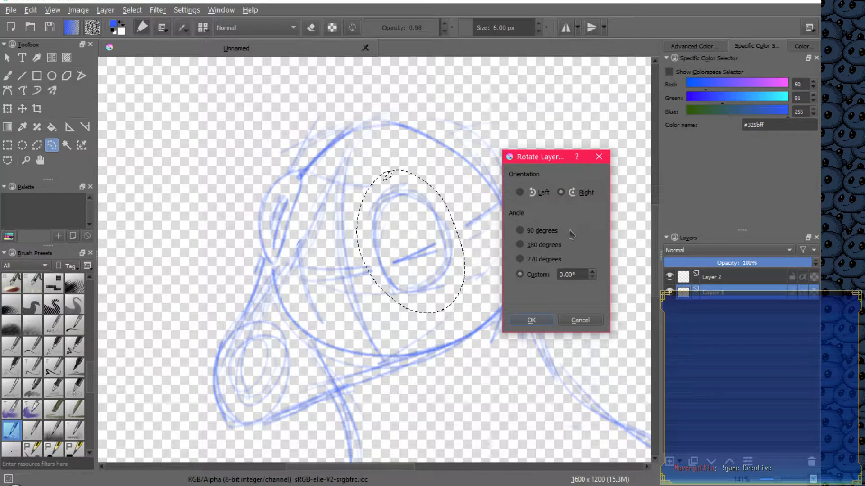
left_click(593, 272)
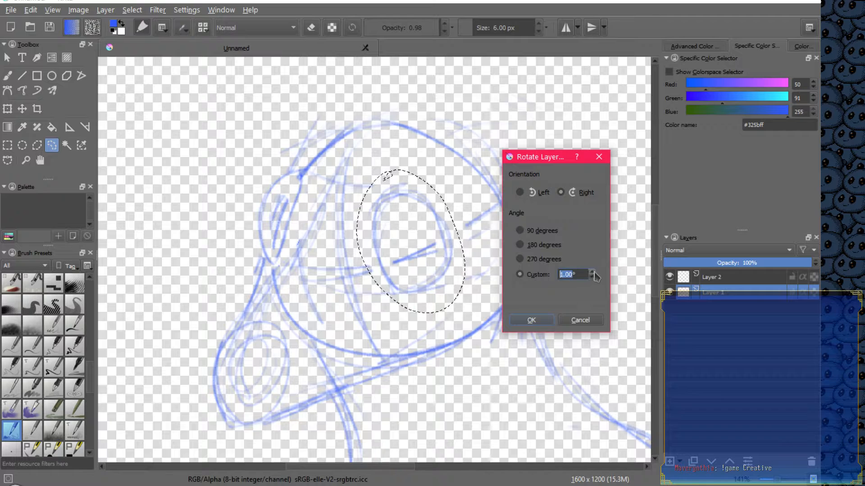
left_click(593, 272)
left_click(593, 272)
left_click(593, 273)
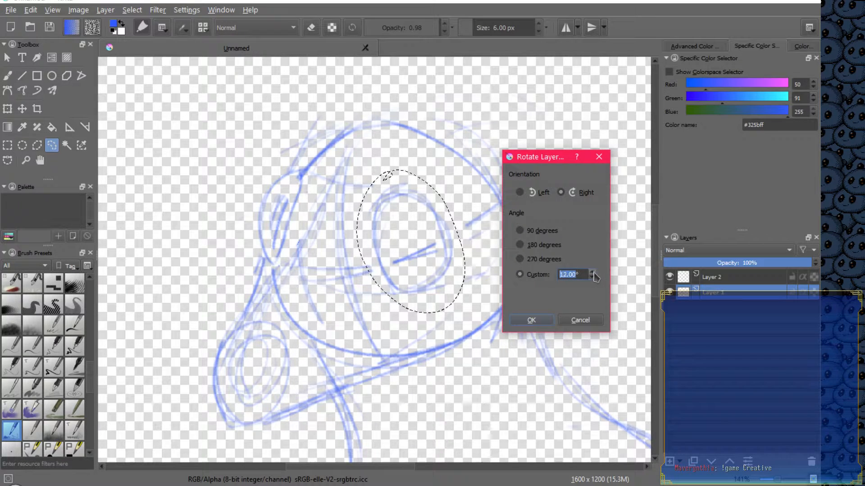
left_click(528, 318)
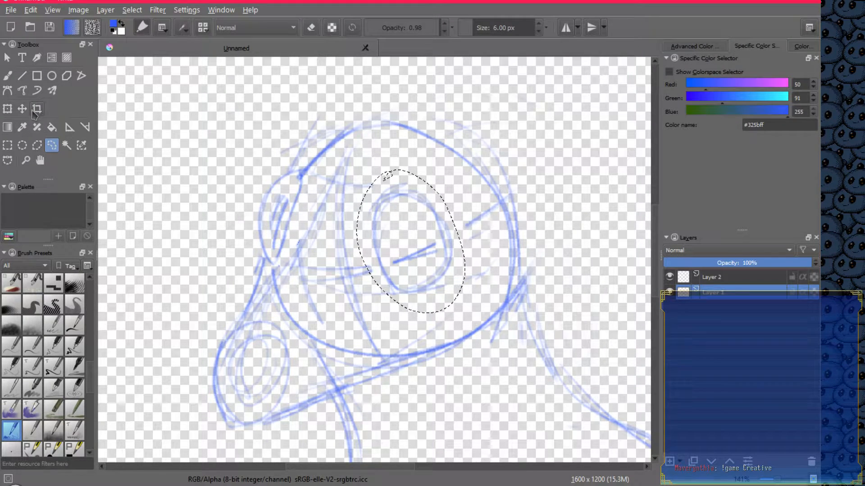
Rotate the selected near eye slightly clockwise with the Transform tool so the oval stands more upright, and apply it
left_click(8, 109)
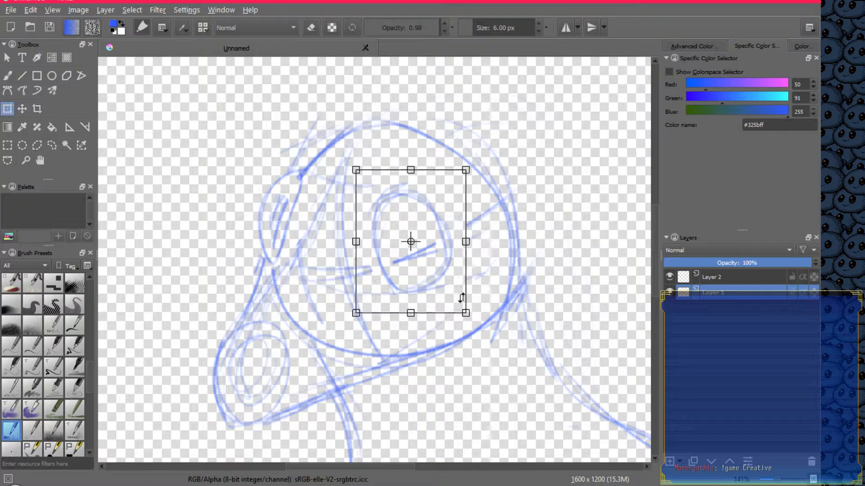
mouse_move(469, 316)
left_mouse_down()
mouse_move(483, 309)
mouse_move(445, 325)
left_mouse_up()
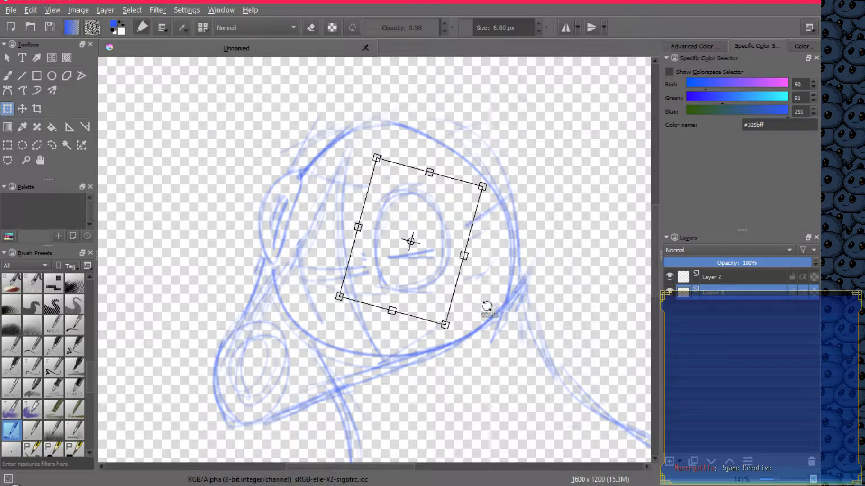
key("Return")
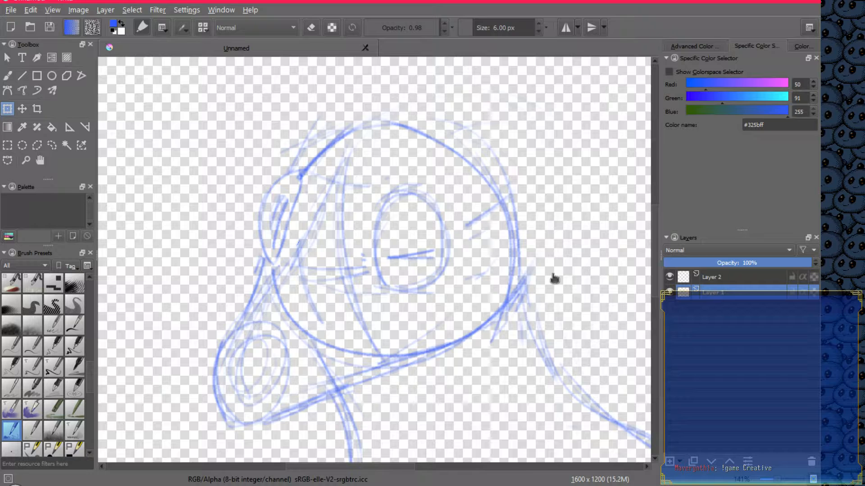
Make Layer 2 active, load the Ink presets in the pop-up palette, choose Ink_circle_10 and set the color to black #000000
left_click(727, 278)
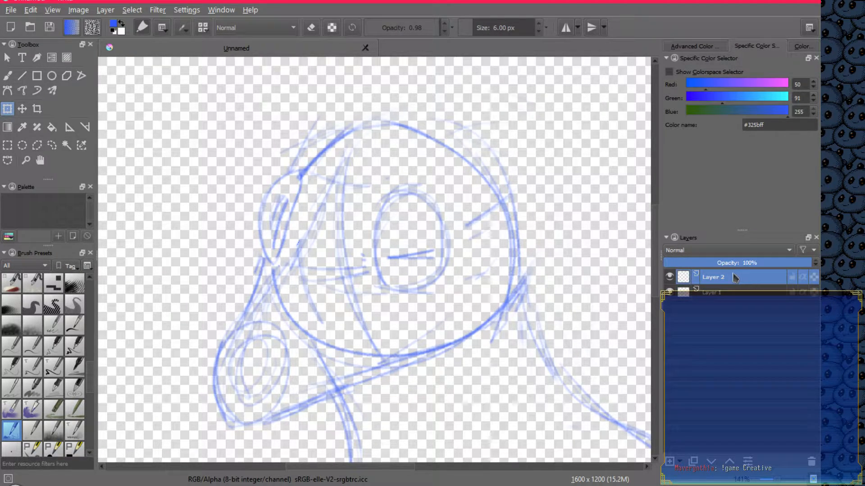
right_click(479, 312)
left_click(546, 402)
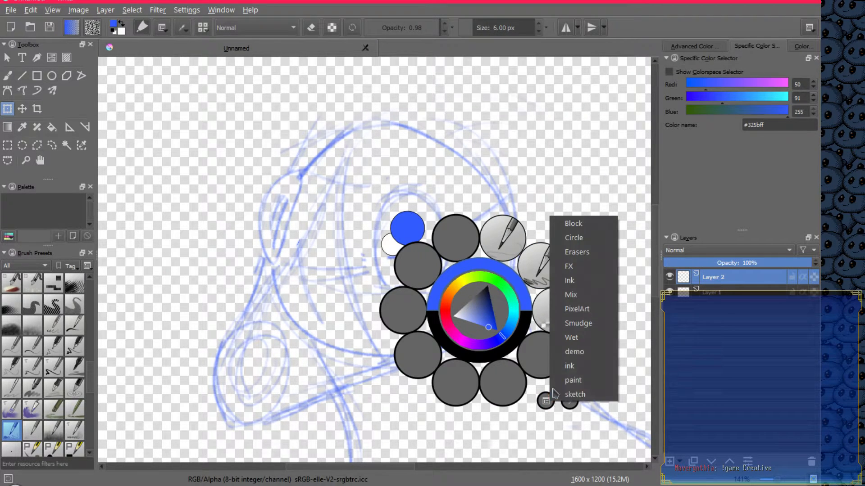
left_click(584, 283)
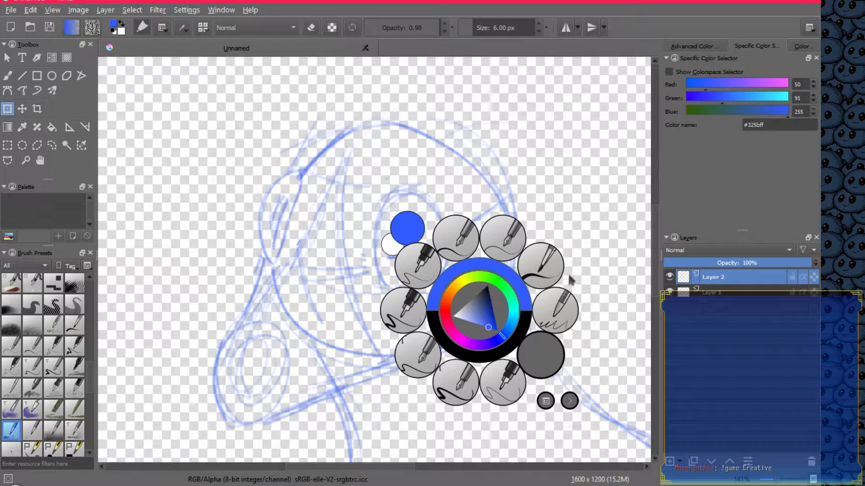
left_click(492, 256)
right_click(462, 300)
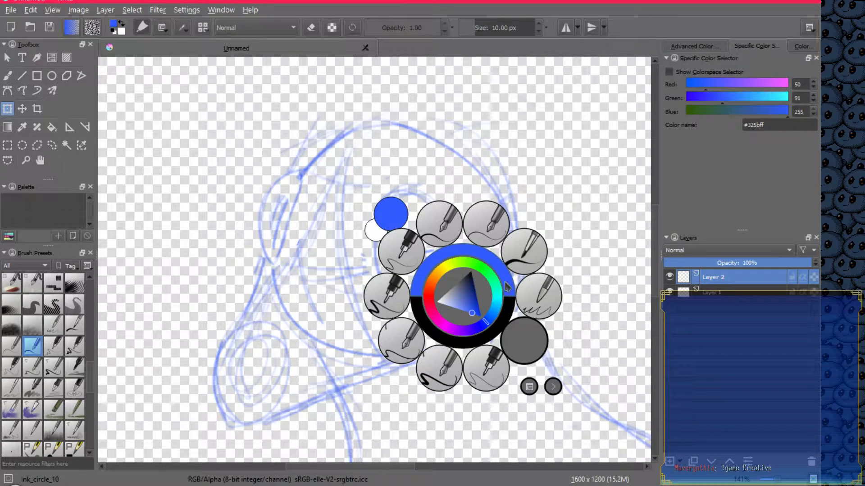
left_click(503, 325)
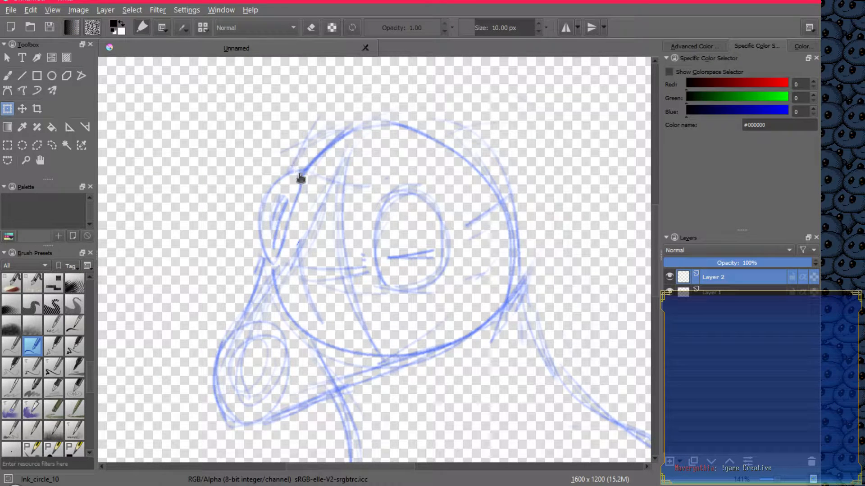
Try out the Multibrush tool with black test strokes across the head, and undo the resulting pattern
left_click(300, 179)
left_click(303, 174)
left_click(52, 90)
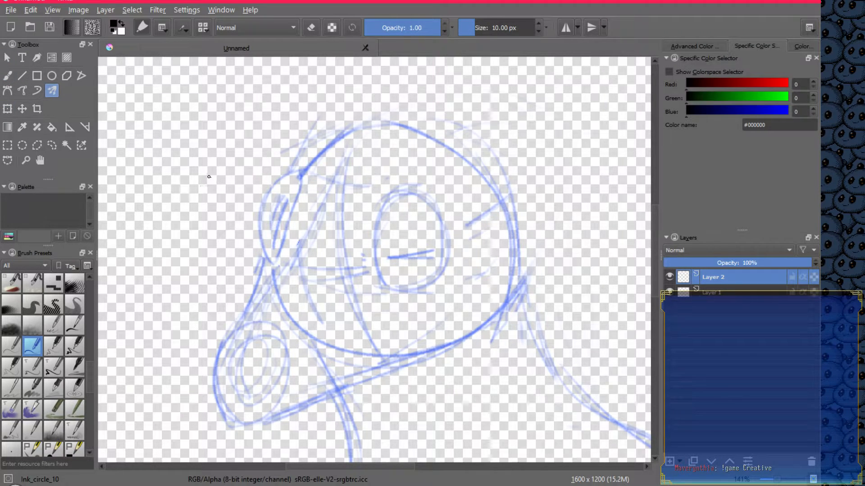
mouse_move(216, 209)
left_mouse_down()
mouse_move(237, 195)
mouse_move(241, 155)
mouse_move(262, 147)
mouse_move(268, 157)
mouse_move(219, 161)
mouse_move(213, 183)
mouse_move(233, 189)
mouse_move(283, 118)
mouse_move(324, 95)
mouse_move(385, 121)
mouse_move(473, 203)
mouse_move(518, 213)
mouse_move(538, 205)
mouse_move(551, 224)
mouse_move(530, 256)
mouse_move(474, 284)
left_mouse_up()
mouse_move(503, 301)
left_mouse_down()
mouse_move(445, 243)
mouse_move(397, 337)
mouse_move(482, 355)
mouse_move(559, 238)
mouse_move(460, 169)
mouse_move(336, 278)
mouse_move(386, 391)
mouse_move(545, 397)
mouse_move(624, 253)
mouse_move(476, 133)
mouse_move(287, 206)
mouse_move(257, 395)
mouse_move(320, 446)
mouse_move(303, 441)
mouse_move(191, 411)
mouse_move(175, 282)
mouse_move(220, 315)
mouse_move(294, 281)
mouse_move(241, 242)
mouse_move(212, 208)
left_mouse_up()
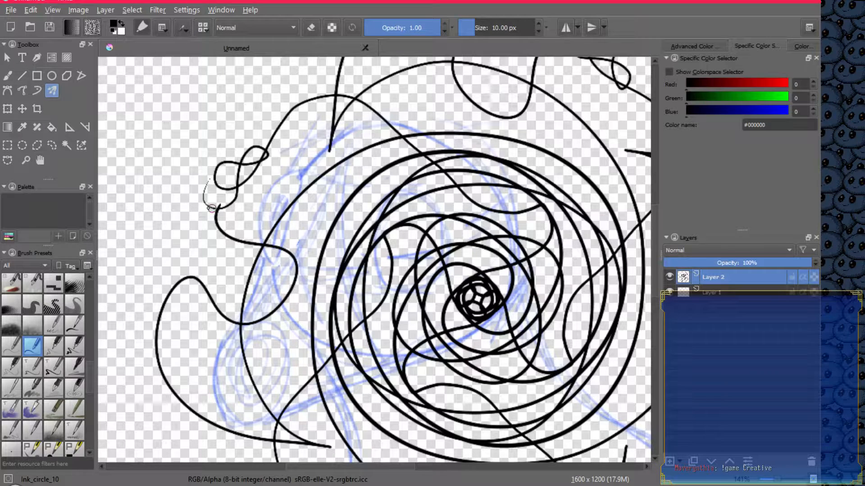
key("ctrl+z")
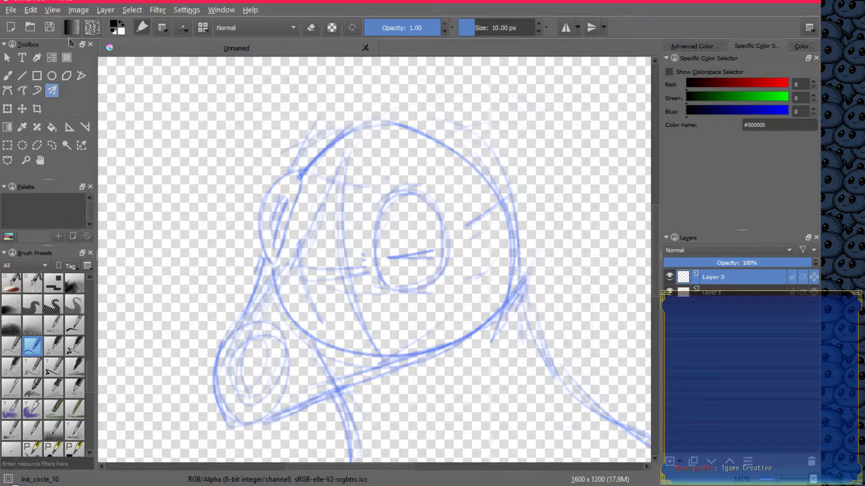
Try to ink the outlines of both eyes in black with the 10 px freehand brush, and undo the strokes
left_click(8, 58)
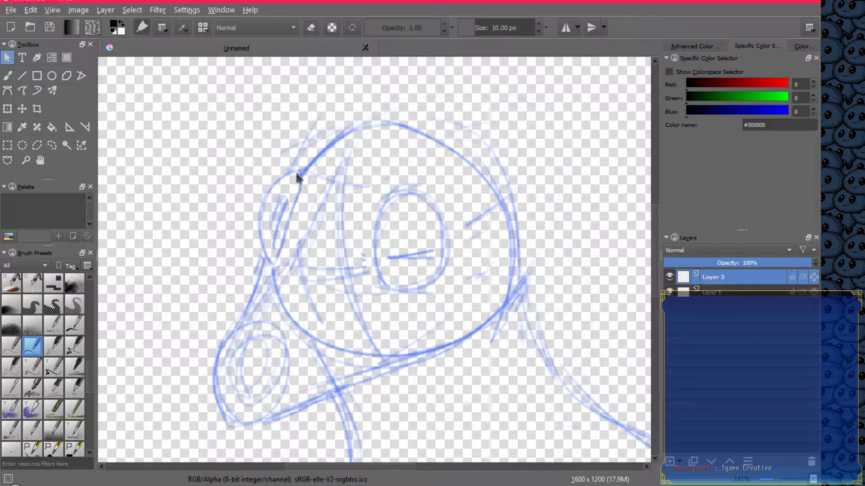
left_click(7, 75)
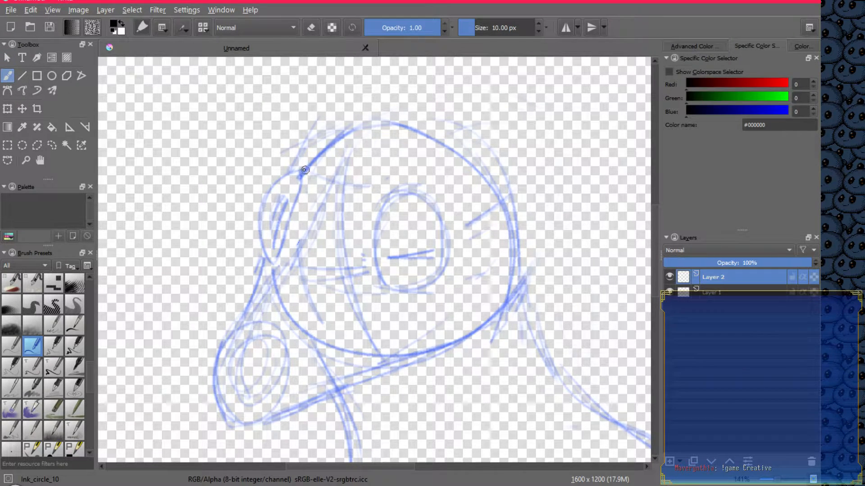
mouse_move(287, 175)
left_mouse_down()
mouse_move(260, 204)
mouse_move(255, 232)
mouse_move(273, 270)
left_mouse_up()
left_click_drag(300, 176, 278, 265)
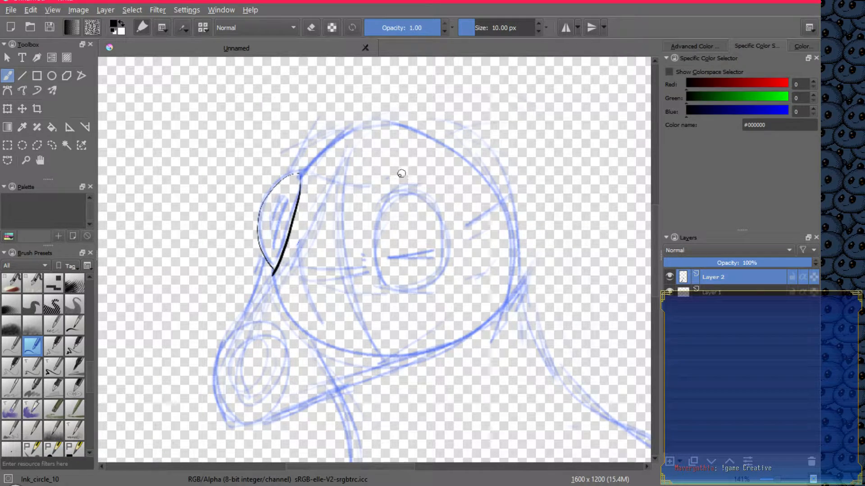
mouse_move(373, 222)
left_mouse_down()
mouse_move(402, 292)
mouse_move(436, 282)
mouse_move(442, 245)
mouse_move(427, 204)
mouse_move(390, 204)
left_mouse_up()
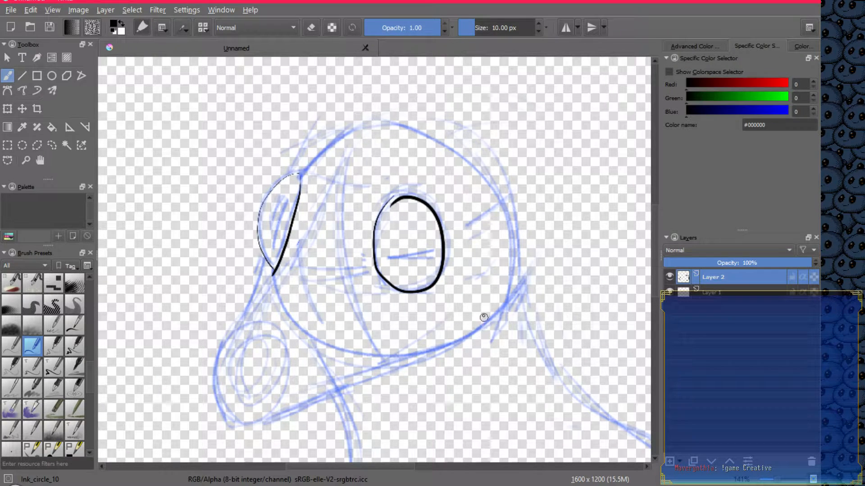
key("ctrl+z")
key("ctrl+z")
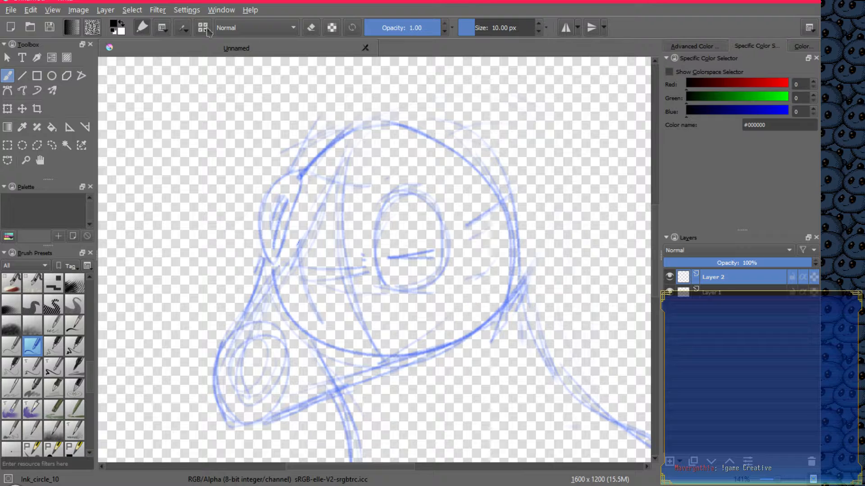
Examine the brush tip settings of Ink_circle_10 in the brush editor, including the library of predefined tips
left_click(183, 29)
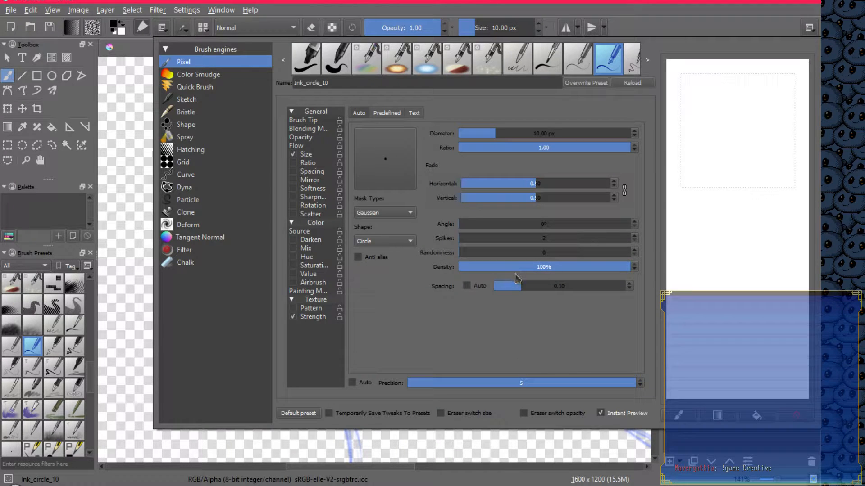
left_click(387, 113)
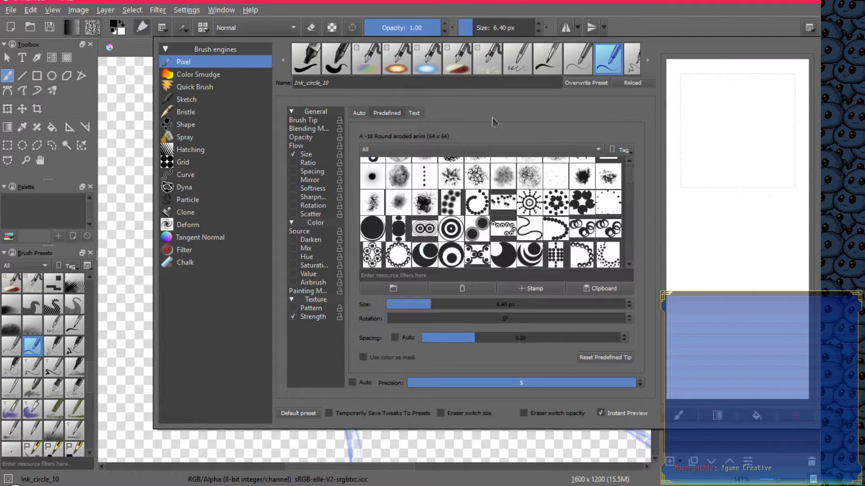
left_click_drag(630, 177, 626, 228)
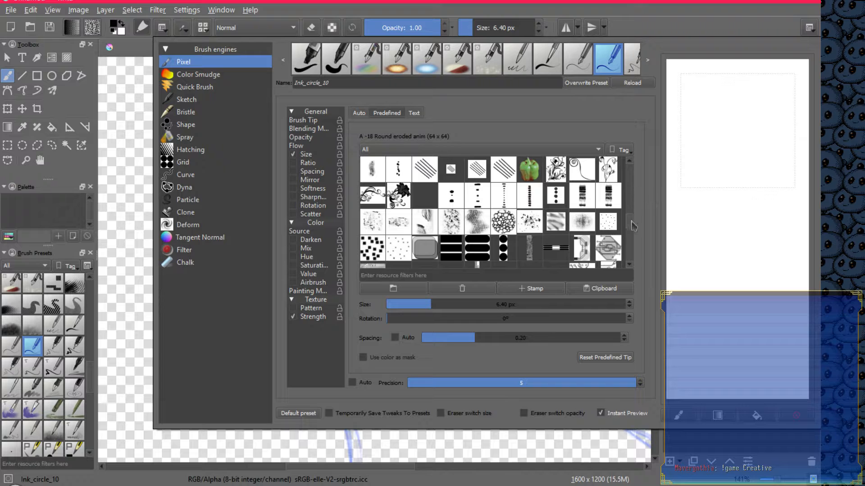
left_click_drag(631, 220, 632, 261)
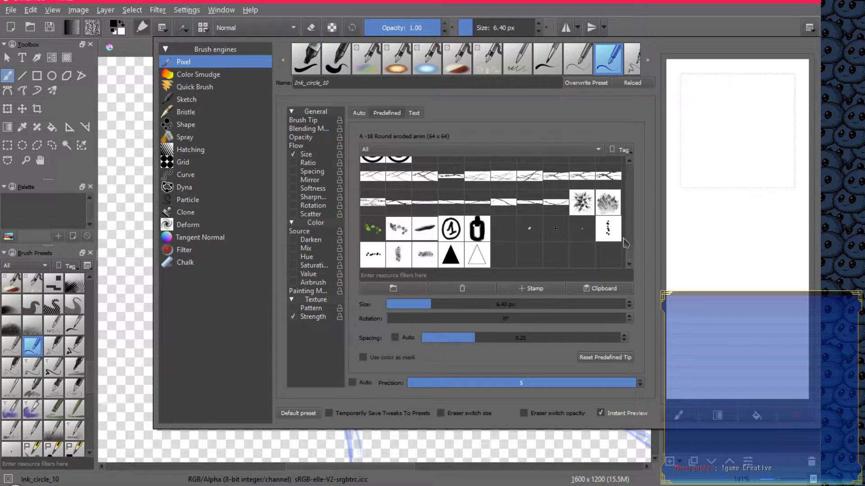
left_click(359, 113)
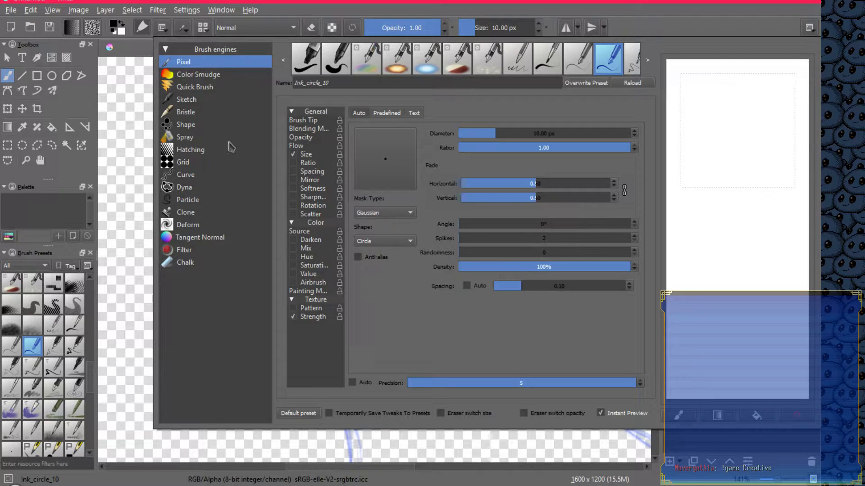
Look through the Shape, Quick Brush and Color Smudge brush engines, and return to the Pixel engine
left_click(187, 126)
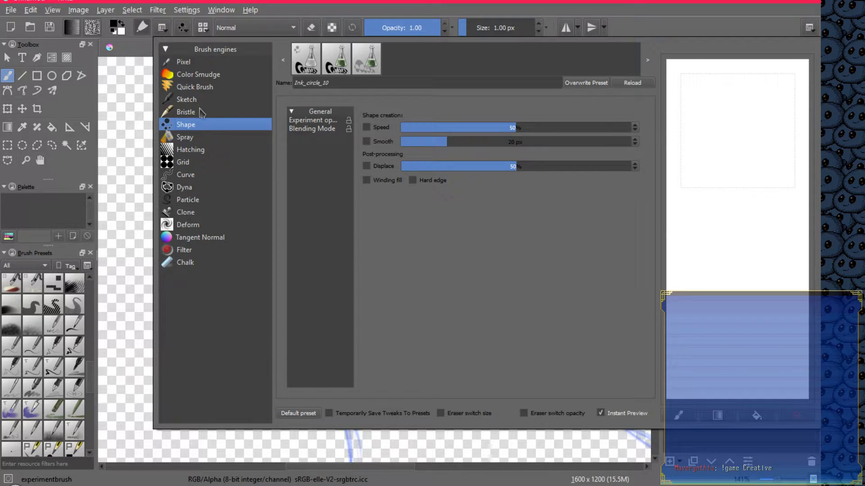
left_click(199, 87)
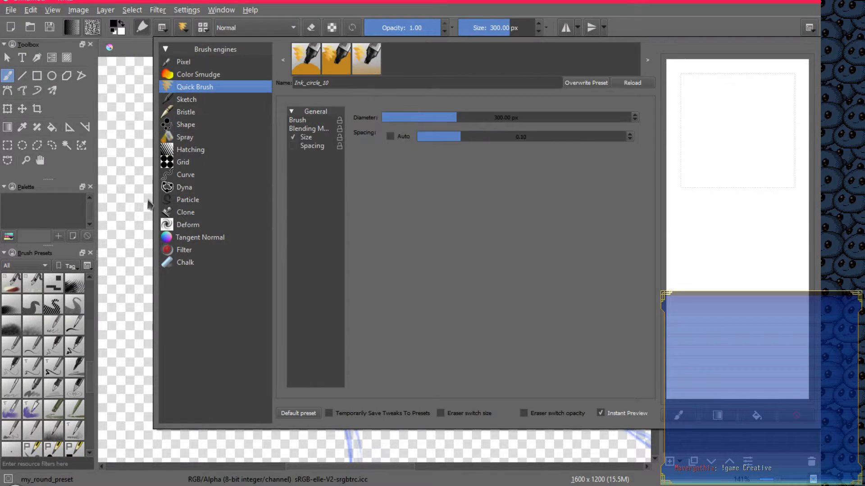
left_click(200, 77)
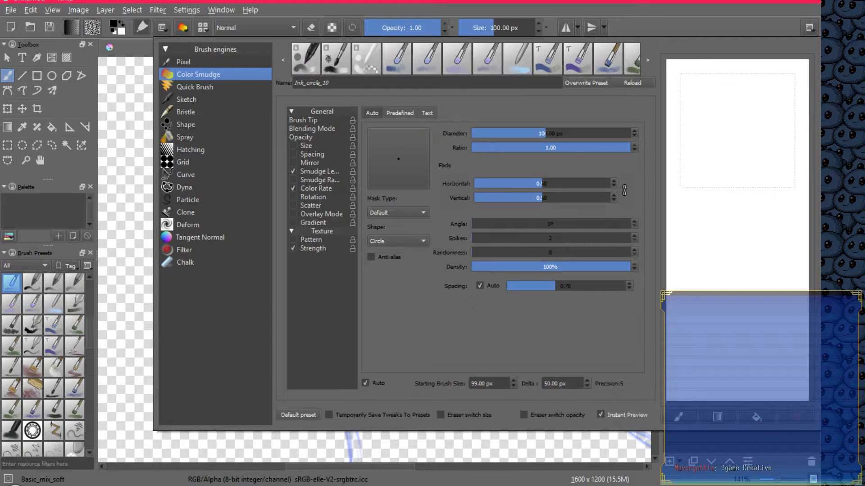
left_click(197, 63)
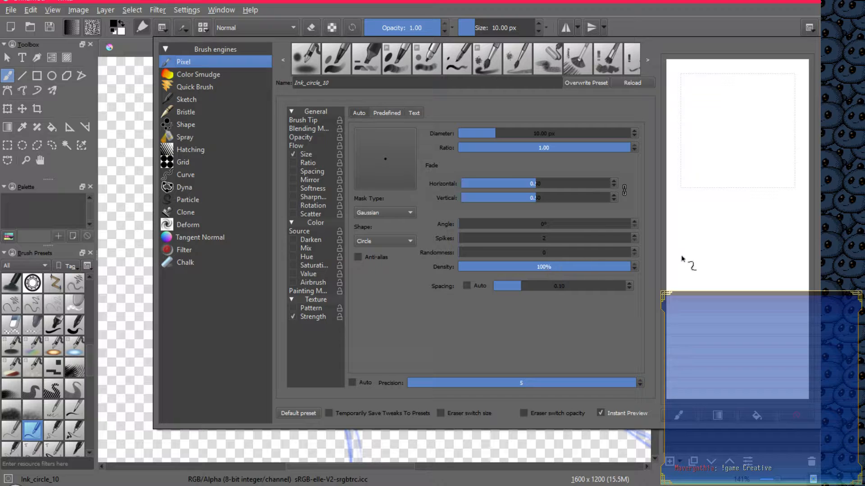
Test the brush with a few strokes on the scratchpad, and check the Weighted Smoothing settings
mouse_move(735, 116)
left_mouse_down()
mouse_move(742, 123)
mouse_move(728, 109)
mouse_move(713, 149)
mouse_move(765, 121)
mouse_move(762, 163)
mouse_move(744, 175)
left_mouse_up()
left_click_drag(755, 84, 786, 157)
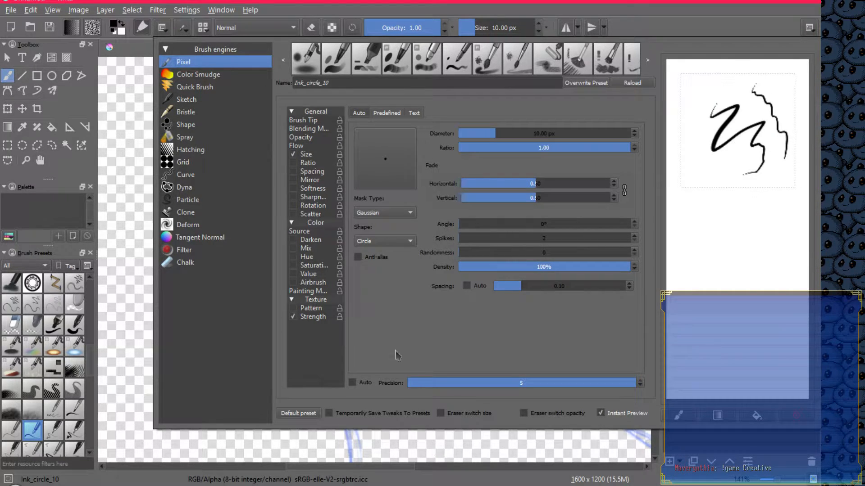
left_click(161, 28)
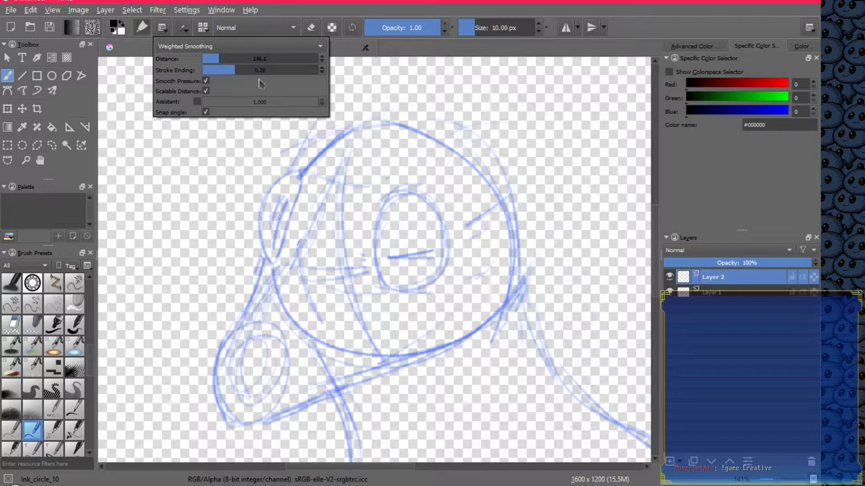
Bend the tablet's global input pressure curve downward in Krita's configuration so strokes need firmer pressure, and apply it
left_click(186, 11)
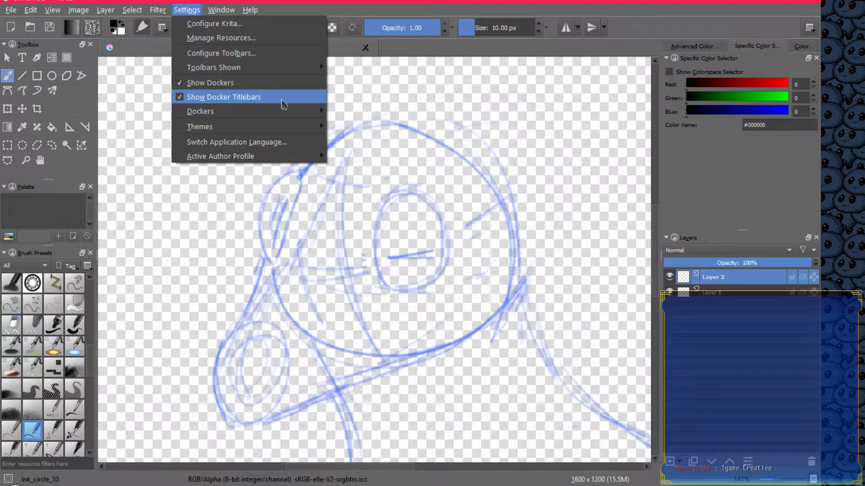
left_click(230, 24)
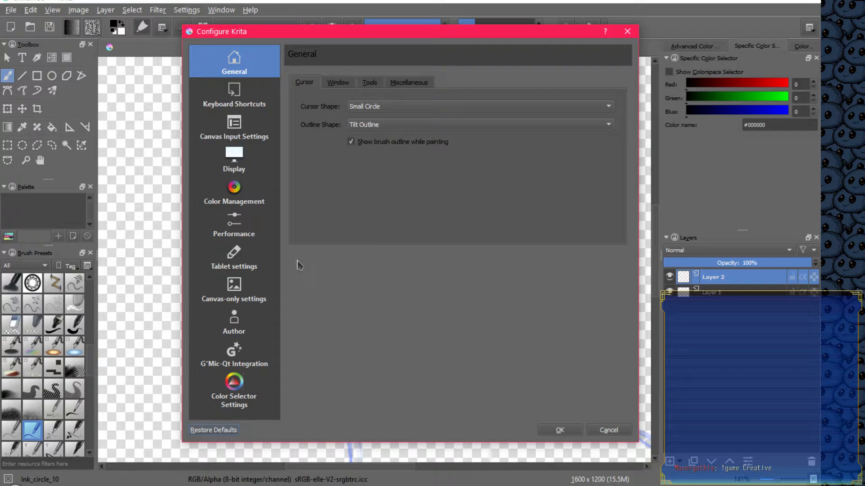
left_click(247, 263)
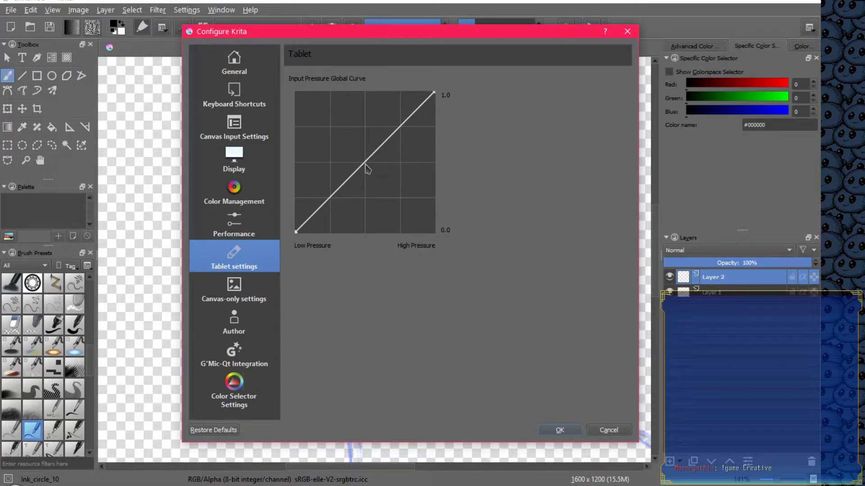
left_click_drag(366, 168, 395, 176)
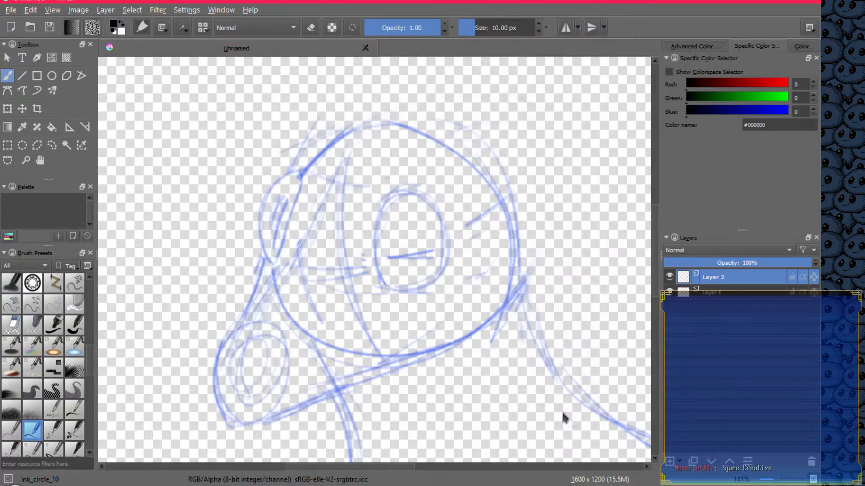
left_click(566, 431)
Try inking both eyes, the muzzle and jaw line, and the top and back of the head in black over the sketch
left_click_drag(300, 173, 283, 176)
left_click_drag(258, 237, 274, 264)
left_click_drag(293, 210, 273, 267)
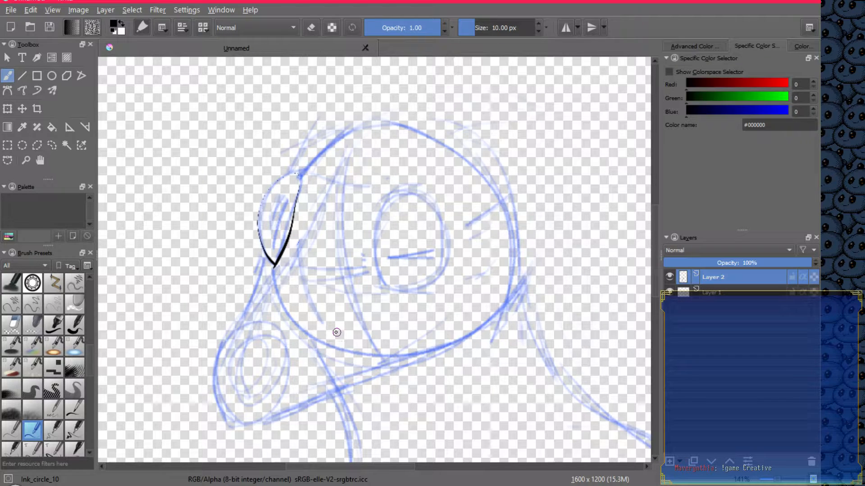
mouse_move(397, 194)
left_mouse_down()
mouse_move(371, 229)
mouse_move(382, 281)
mouse_move(416, 289)
mouse_move(445, 260)
mouse_move(440, 219)
mouse_move(408, 194)
mouse_move(379, 220)
left_mouse_up()
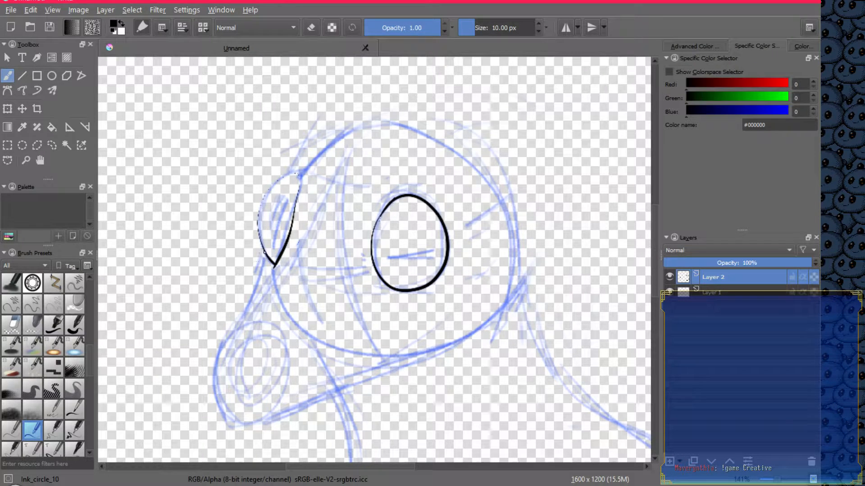
mouse_move(208, 387)
left_mouse_down()
mouse_move(222, 419)
mouse_move(252, 425)
mouse_move(463, 340)
mouse_move(478, 331)
left_mouse_up()
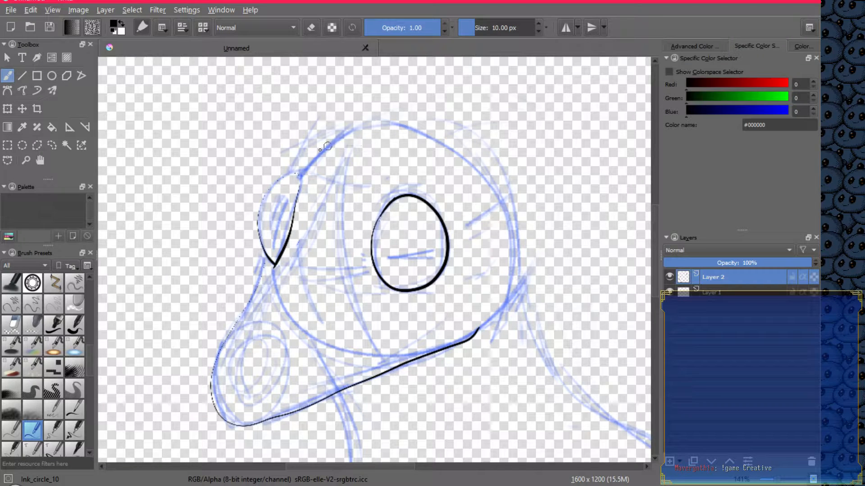
mouse_move(355, 125)
left_mouse_down()
mouse_move(439, 125)
mouse_move(469, 151)
mouse_move(504, 200)
mouse_move(543, 354)
mouse_move(573, 394)
mouse_move(630, 431)
left_mouse_up()
Try inking the back down to the tail end and the haunch and underside curves, and undo the haunch and underside strokes
key("space")
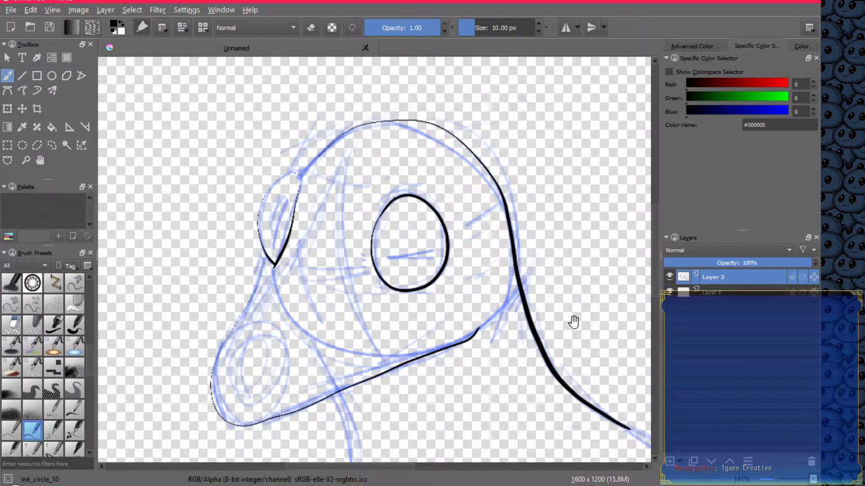
mouse_move(574, 323)
left_mouse_down()
mouse_move(431, 232)
mouse_move(203, 55)
left_mouse_up()
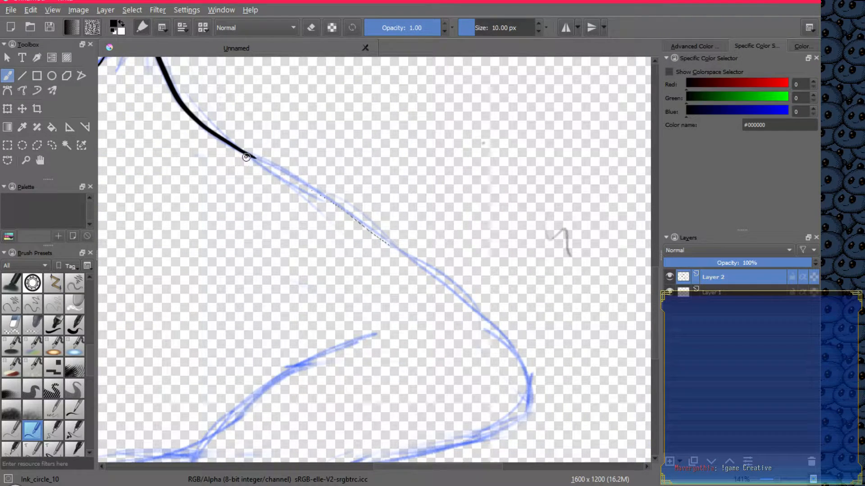
mouse_move(285, 180)
left_mouse_down()
mouse_move(496, 329)
mouse_move(521, 368)
mouse_move(525, 394)
mouse_move(515, 413)
left_mouse_up()
left_click_drag(396, 394, 493, 267)
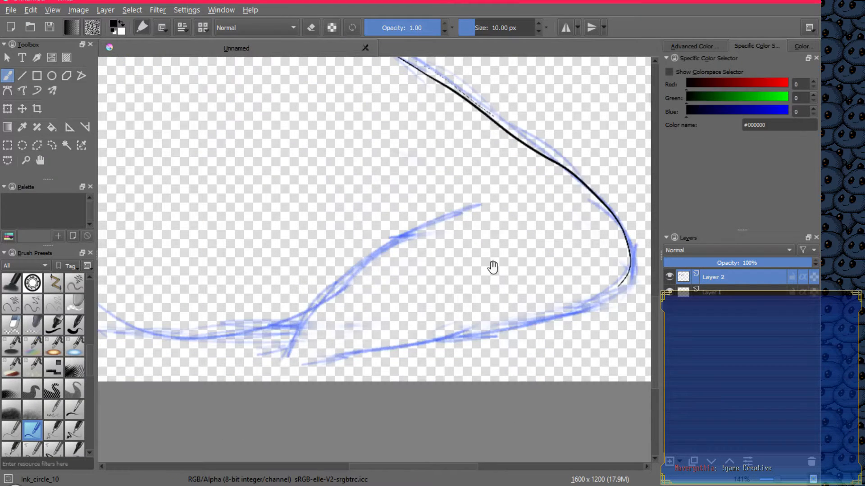
mouse_move(320, 301)
left_mouse_down()
mouse_move(402, 240)
mouse_move(470, 210)
left_mouse_up()
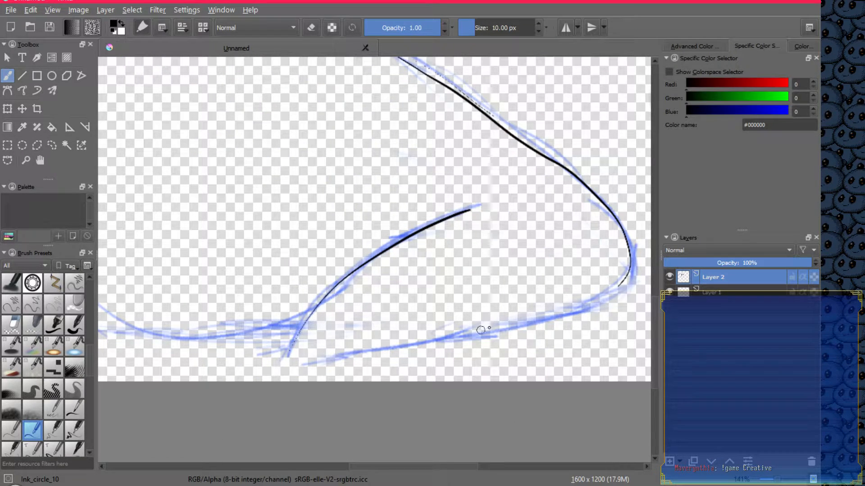
mouse_move(625, 282)
left_mouse_down()
mouse_move(522, 325)
mouse_move(304, 356)
left_mouse_up()
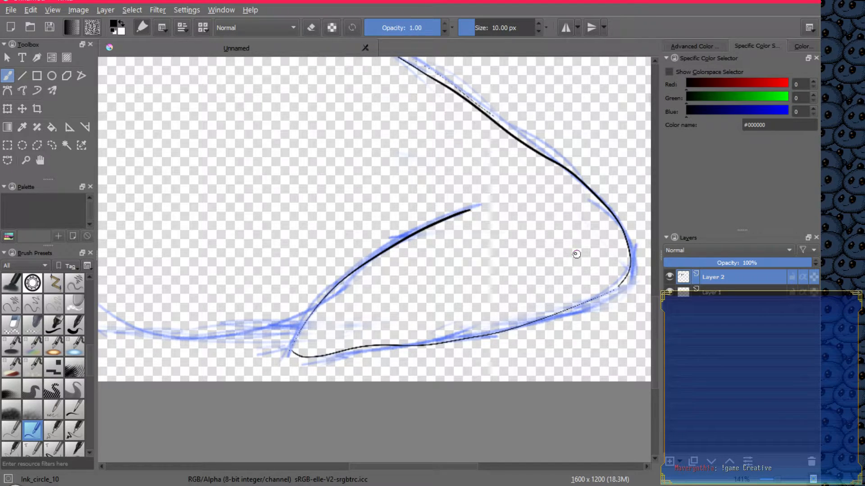
key("ctrl+z")
key("ctrl+z")
key("ctrl+z")
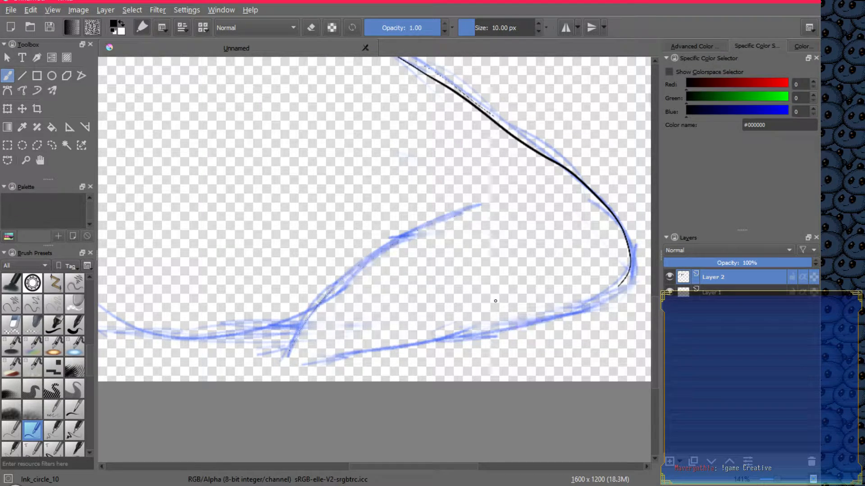
Undo the remaining black strokes on the back, head, muzzle and eyes until only the blue sketch is left
left_click_drag(301, 161, 477, 406)
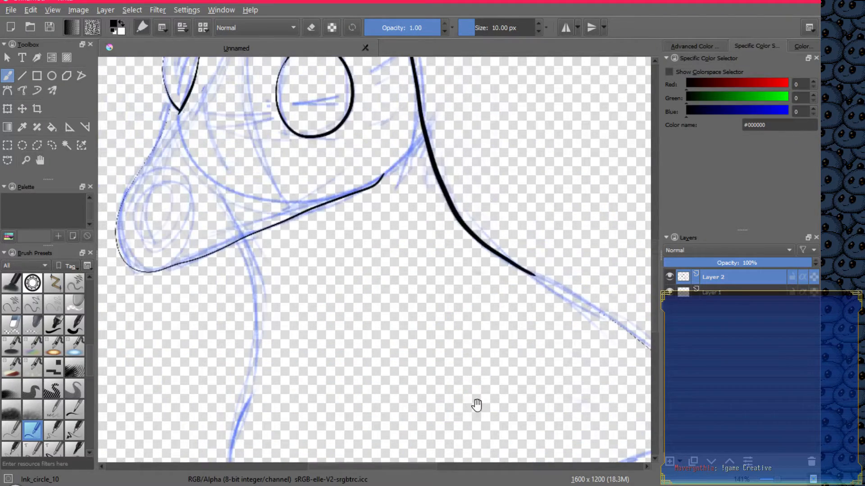
key("ctrl+z")
key("ctrl+z")
key("ctrl+z")
key("ctrl+z")
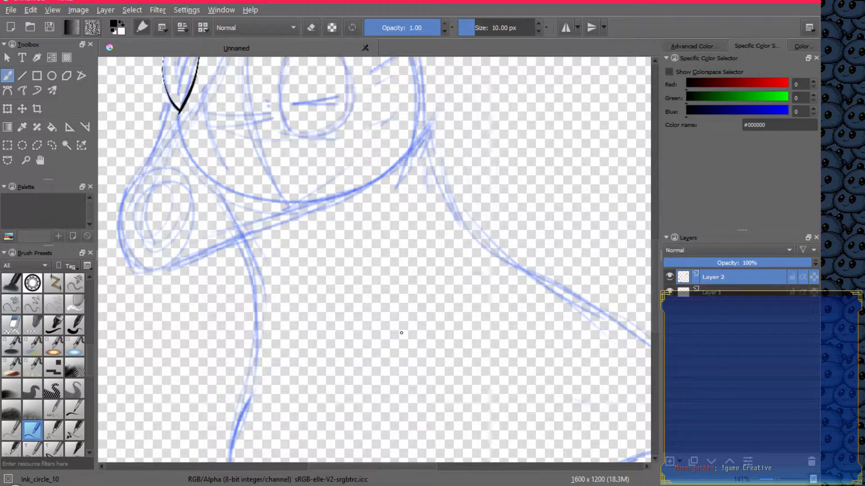
left_click_drag(360, 235, 394, 367)
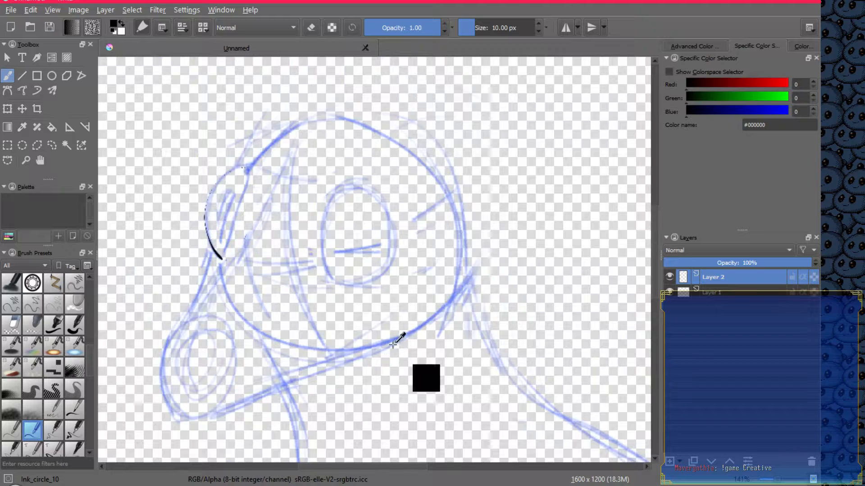
key("ctrl+z")
Bend the tablet's global input pressure curve upward in Krita's configuration so lighter pressure gives stronger strokes, and apply it
left_click(187, 10)
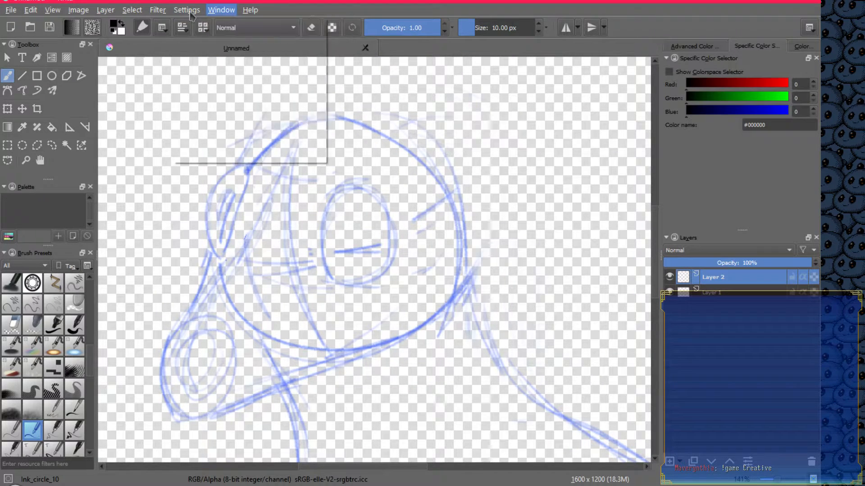
left_click(221, 24)
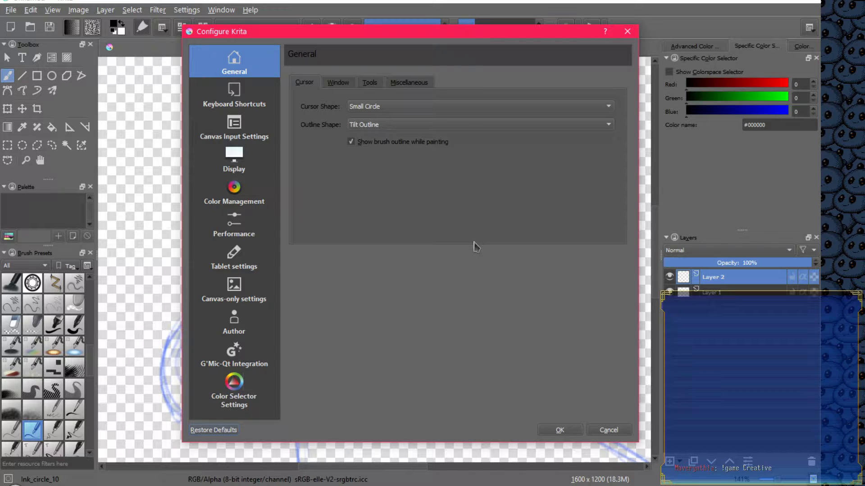
left_click(243, 259)
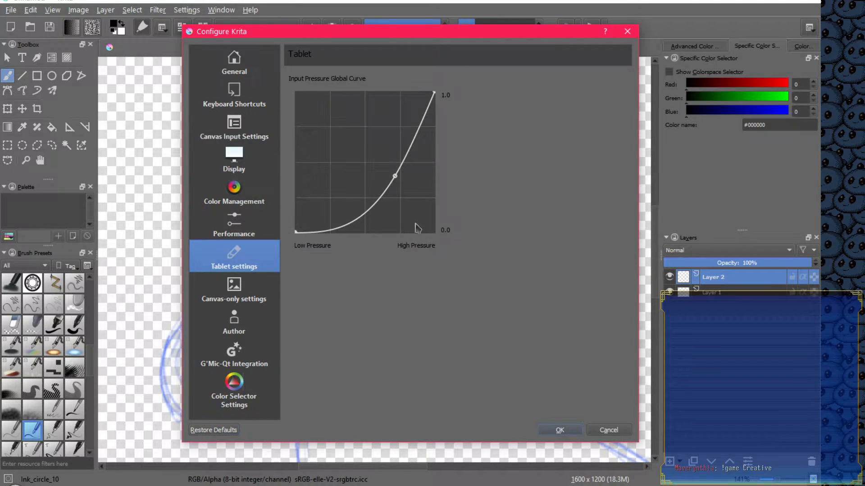
left_click_drag(395, 178, 340, 156)
left_click(560, 430)
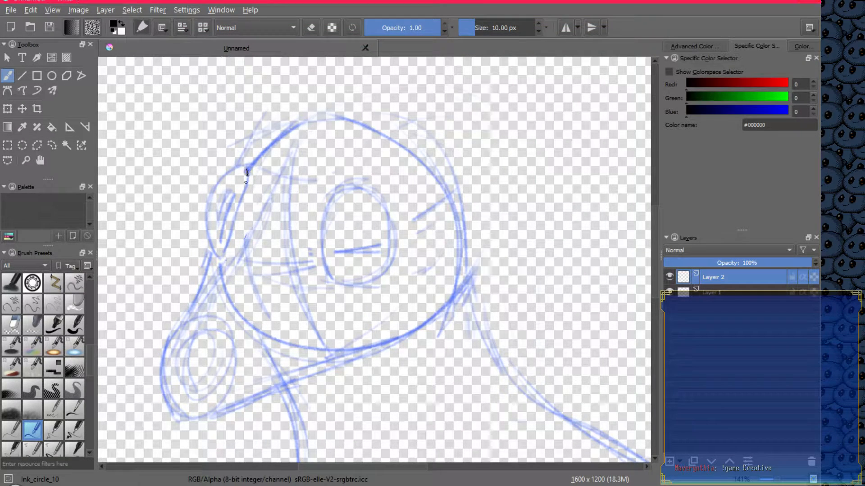
Test the new pressure curve by inking the outlines of both eyes in black, and undo the strokes
left_click_drag(248, 172, 221, 262)
mouse_move(247, 172)
left_mouse_down()
mouse_move(211, 192)
mouse_move(222, 262)
left_mouse_up()
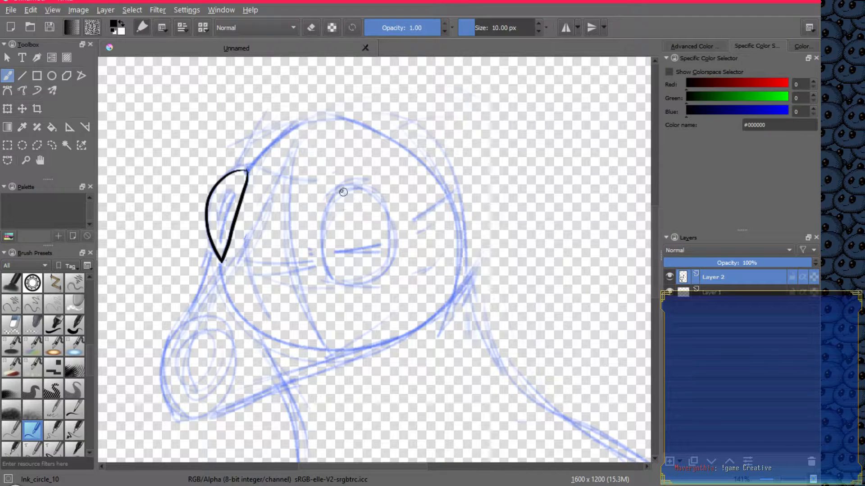
mouse_move(343, 193)
left_mouse_down()
mouse_move(321, 231)
mouse_move(357, 289)
mouse_move(396, 223)
mouse_move(342, 202)
left_mouse_up()
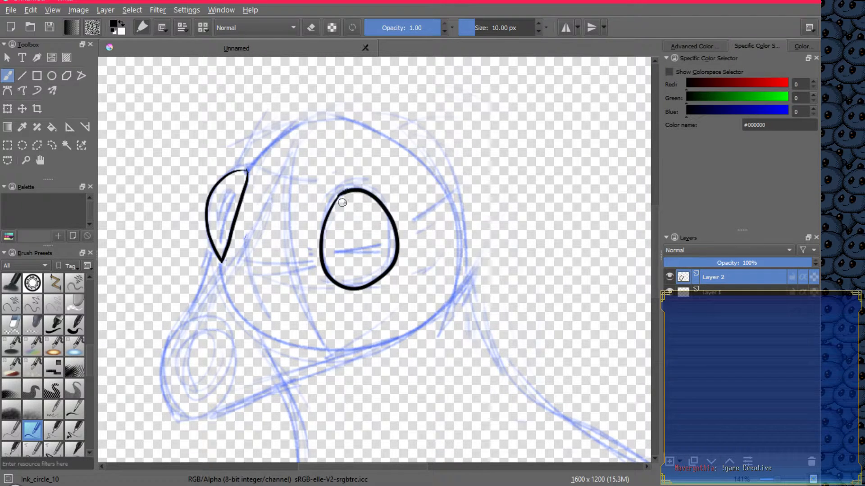
key("ctrl+z")
key("ctrl+z")
key("ctrl+z")
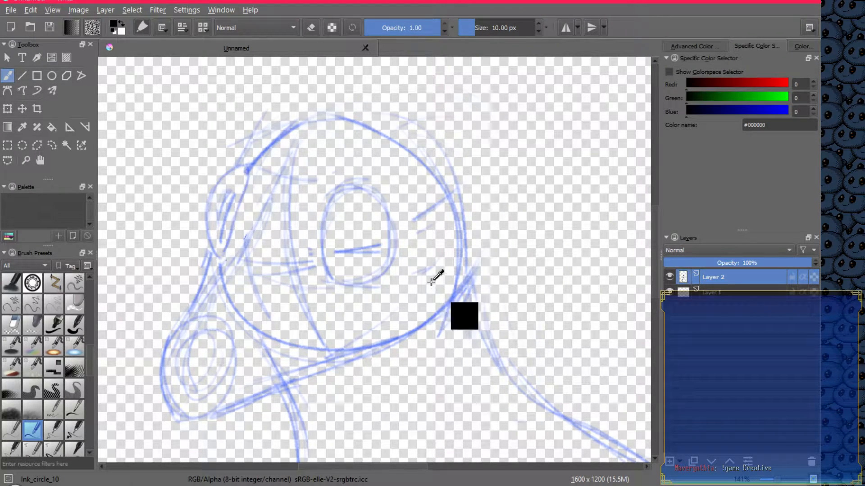
Bend the tablet's global input pressure curve below the diagonal in Krita's configuration so strokes need firmer pressure, and apply it
left_click(199, 10)
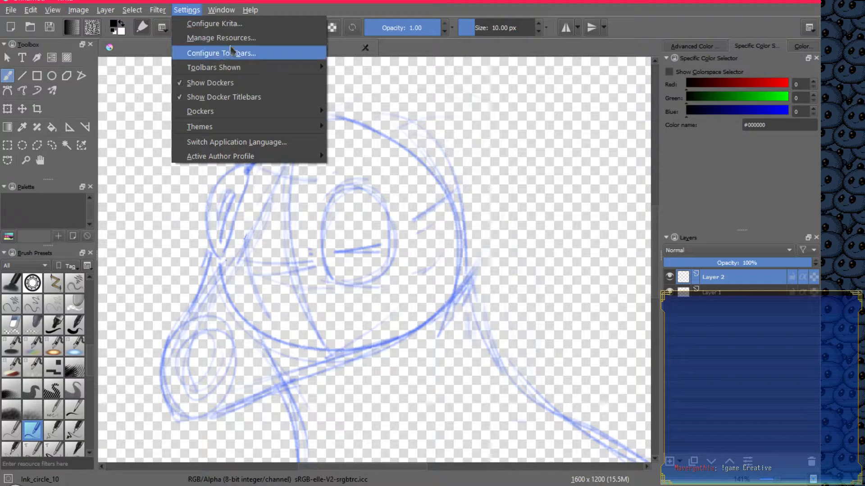
left_click(250, 24)
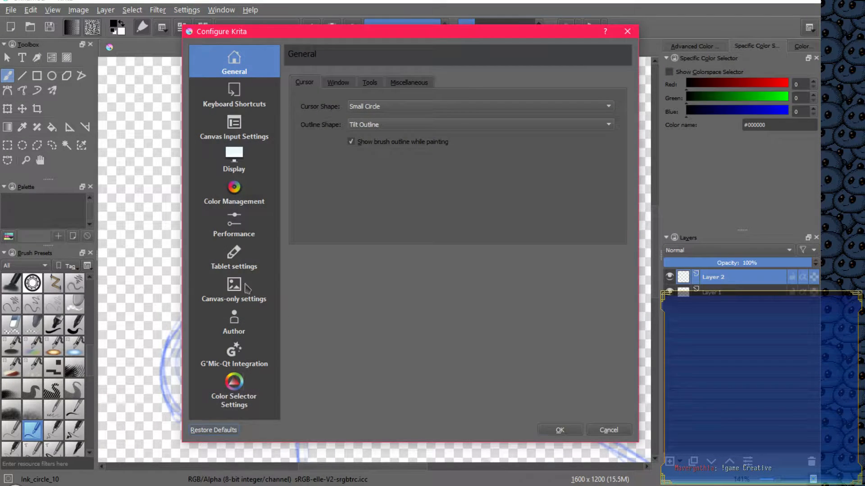
left_click(241, 266)
left_click_drag(340, 155, 381, 182)
left_click(402, 148)
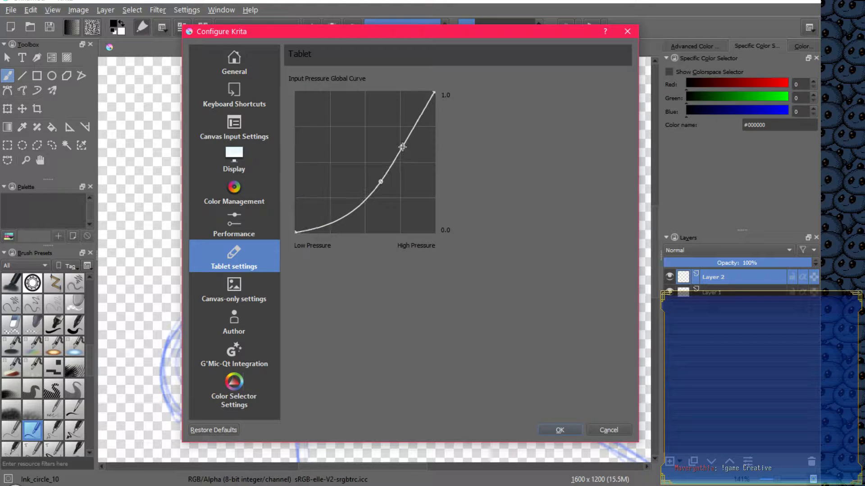
left_click_drag(402, 147, 406, 148)
left_click_drag(383, 185, 355, 205)
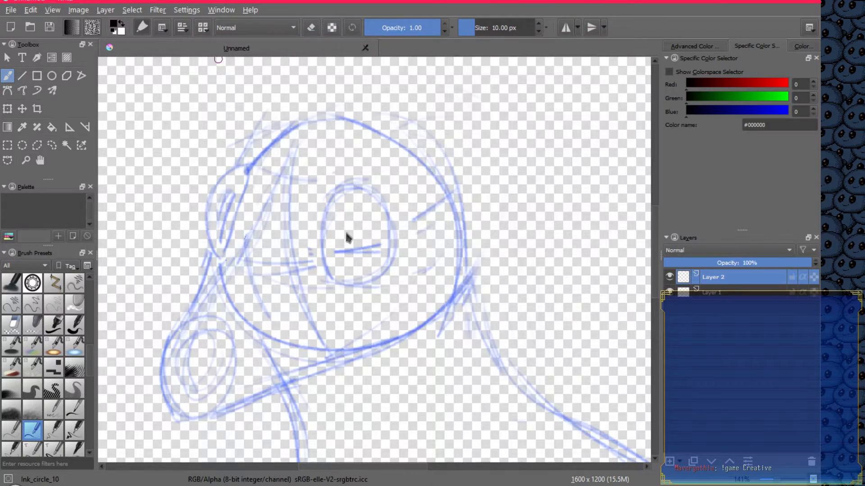
Test the softened pressure response by inking both eye outlines, inspect the lines up close, and undo the strokes
left_click_drag(248, 173, 227, 247)
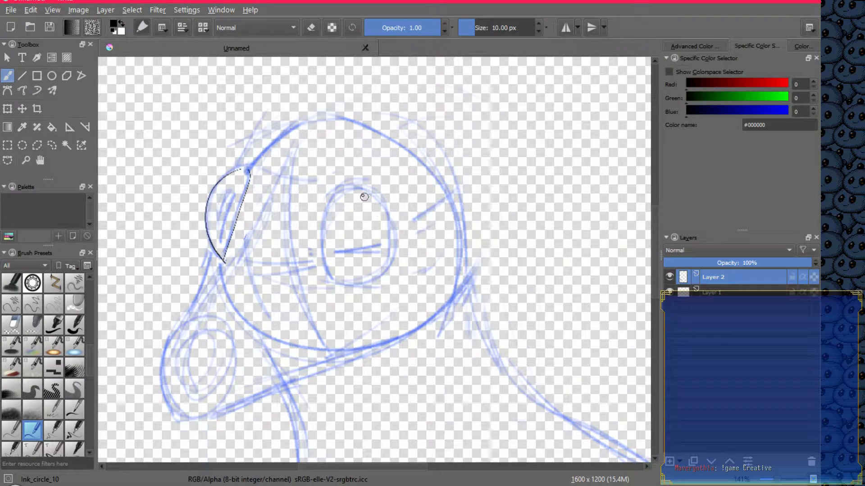
mouse_move(332, 202)
left_mouse_down()
mouse_move(325, 271)
mouse_move(385, 276)
mouse_move(381, 207)
mouse_move(330, 211)
left_mouse_up()
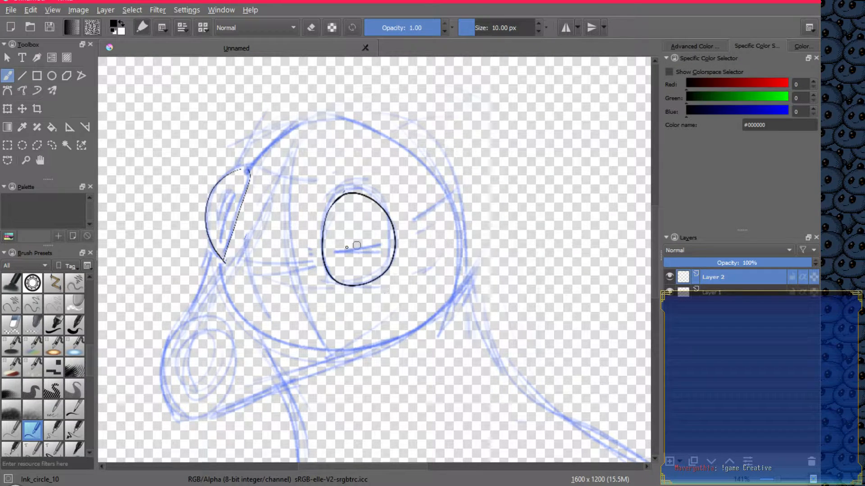
scroll(307, 242, "up", 3)
scroll(238, 224, "down", 3)
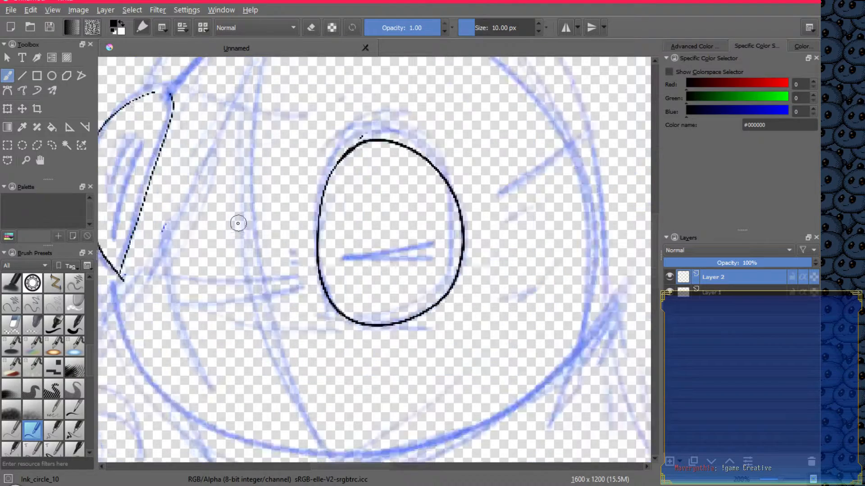
scroll(284, 228, "down", 3)
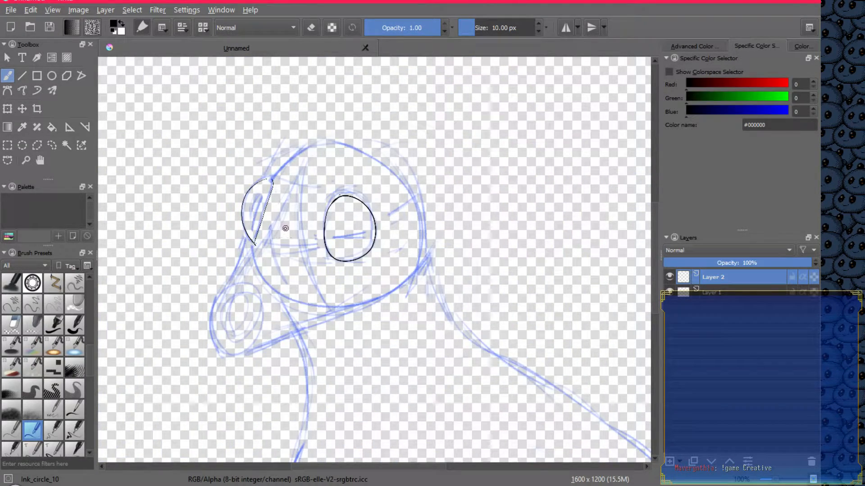
key("ctrl+z")
key("ctrl+z")
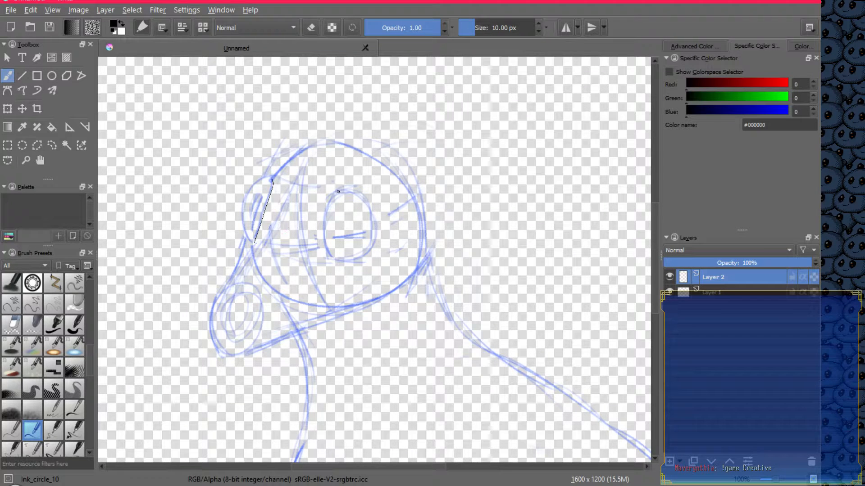
key("ctrl+z")
Ink both eye outlines with thick black lines, plus the muzzle's front contour and the jawline back toward the neck
left_click_drag(241, 206, 249, 240)
mouse_move(343, 191)
left_mouse_down()
mouse_move(323, 224)
mouse_move(349, 259)
mouse_move(376, 228)
mouse_move(330, 202)
left_mouse_up()
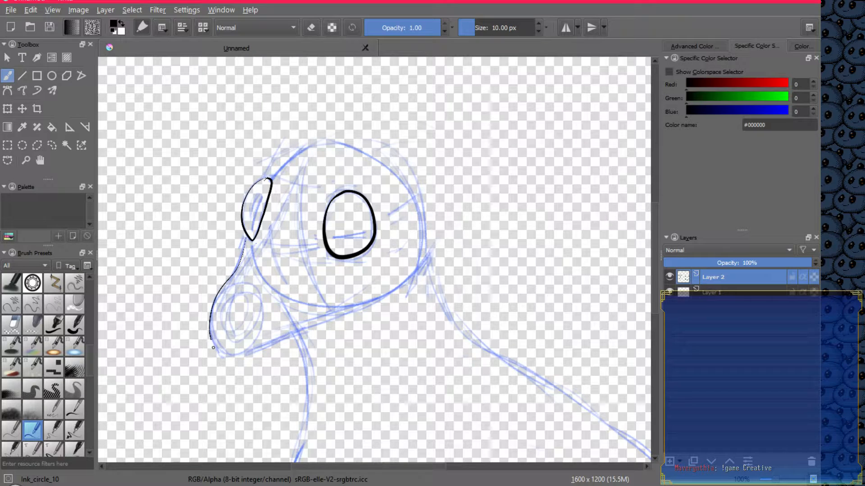
mouse_move(214, 347)
left_mouse_down()
mouse_move(256, 353)
mouse_move(339, 313)
left_mouse_up()
left_click_drag(389, 293, 401, 282)
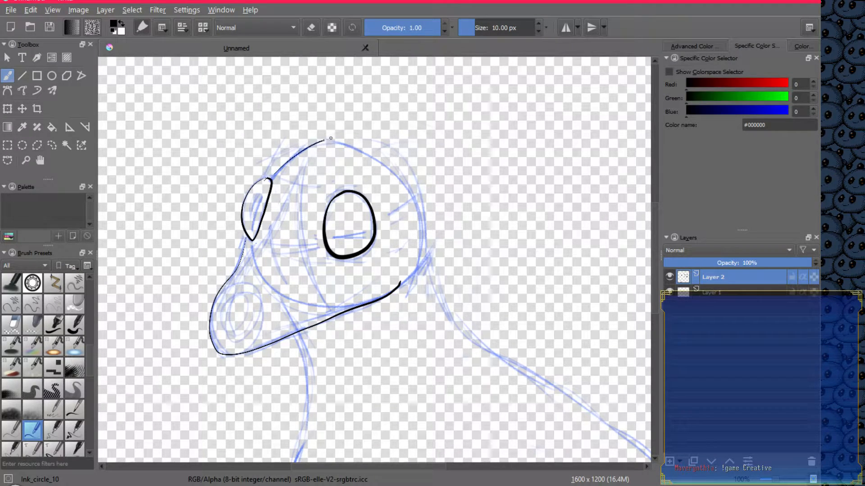
Try inking the top and back of the head down into the neck, and undo each of these strokes
left_click_drag(330, 138, 377, 152)
left_click_drag(411, 197, 415, 208)
key("ctrl+z")
left_click_drag(308, 148, 354, 142)
mouse_move(416, 212)
left_mouse_down()
mouse_move(438, 290)
mouse_move(482, 347)
mouse_move(564, 390)
left_mouse_up()
key("ctrl+z")
key("ctrl+z")
left_click_drag(418, 210, 439, 295)
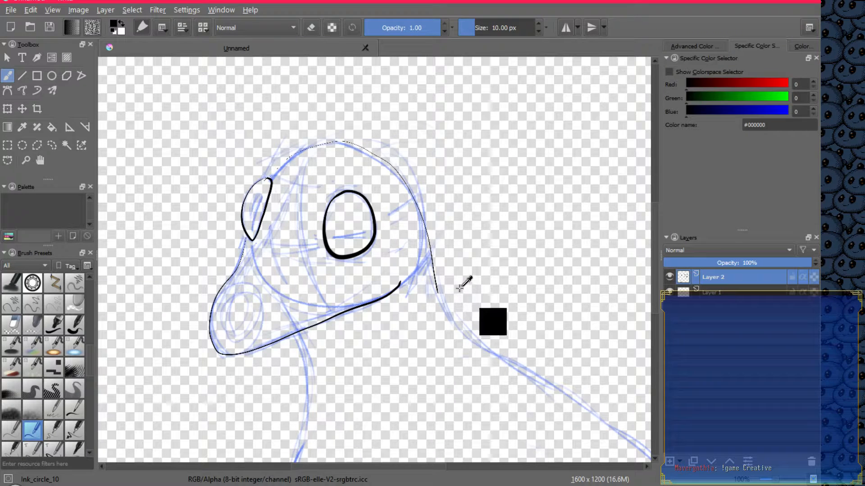
key("ctrl+z")
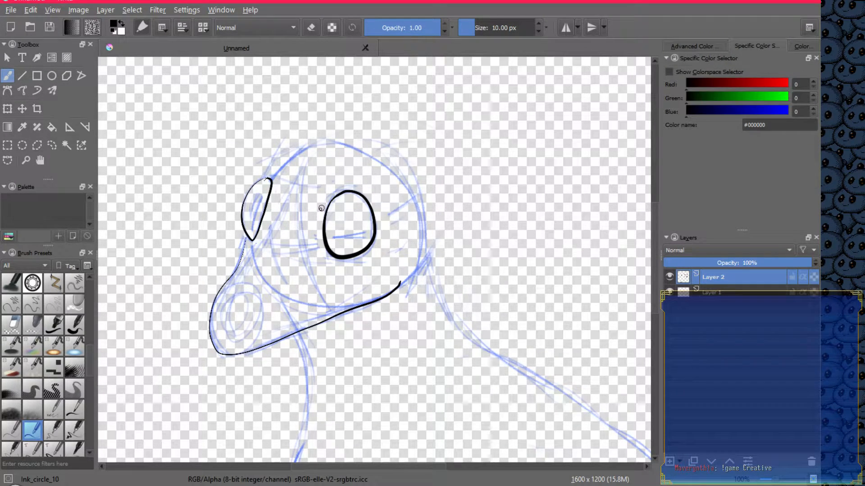
Look through Krita's general, canvas input and display settings for options that affect brush strokes
left_click(221, 10)
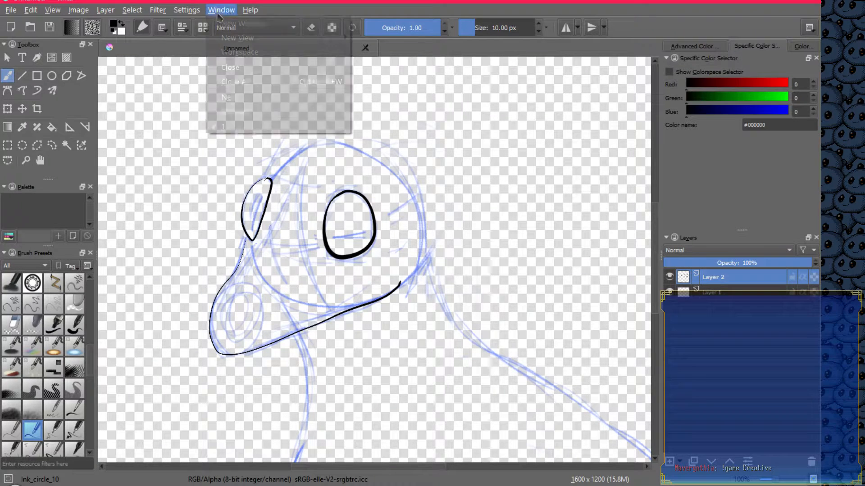
mouse_move(187, 10)
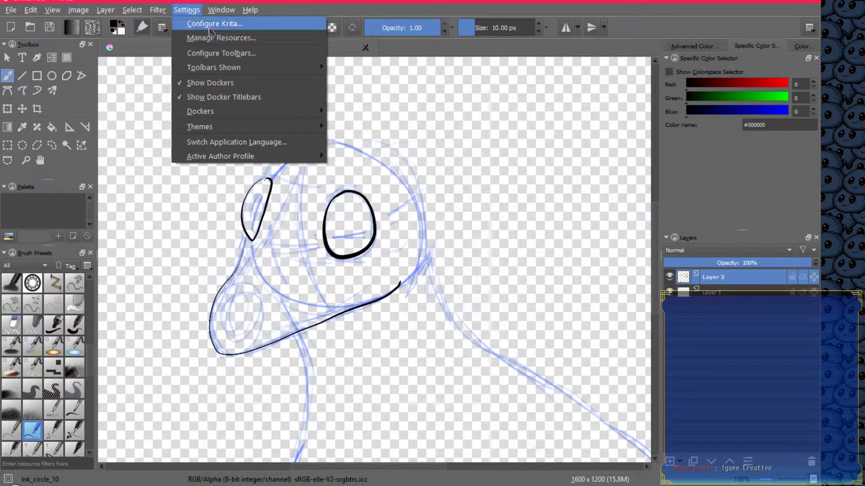
left_click(212, 23)
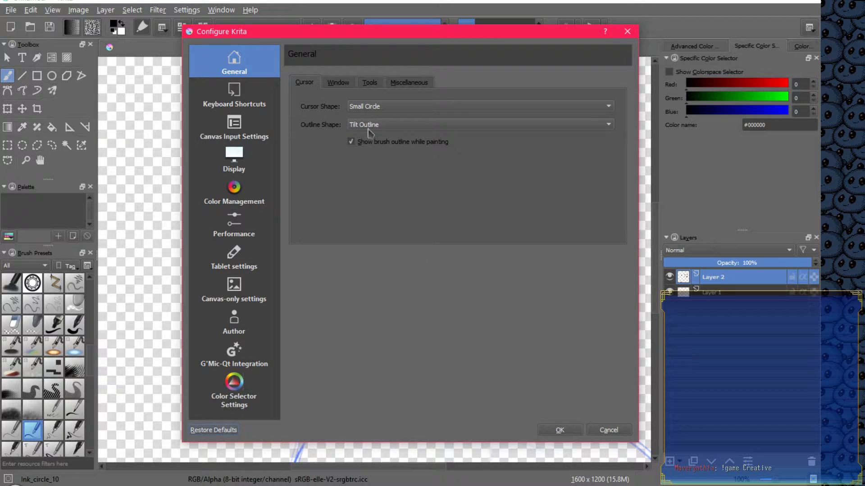
left_click(338, 82)
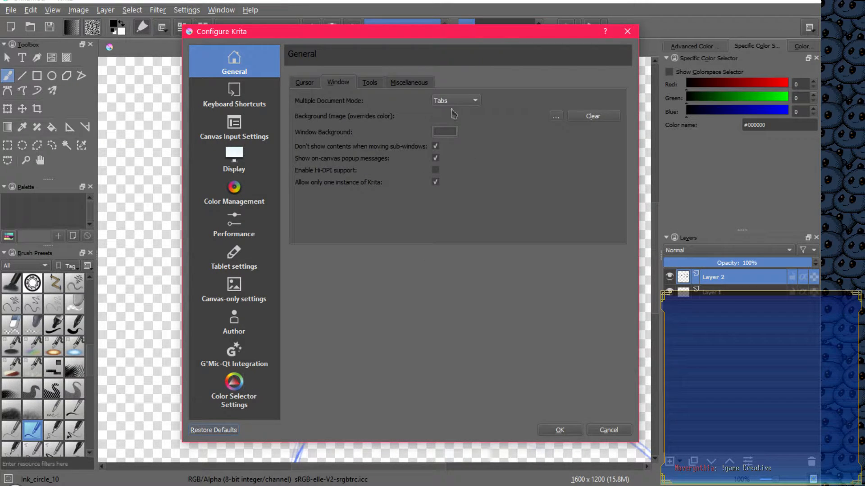
left_click(408, 82)
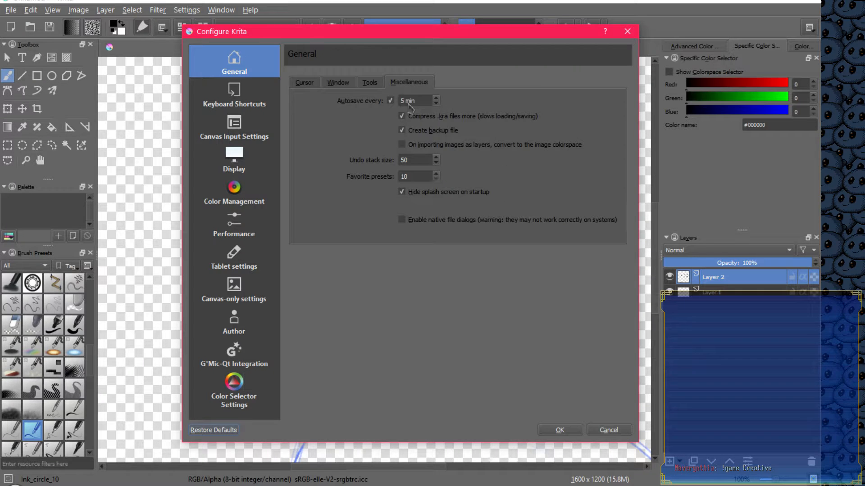
left_click(370, 82)
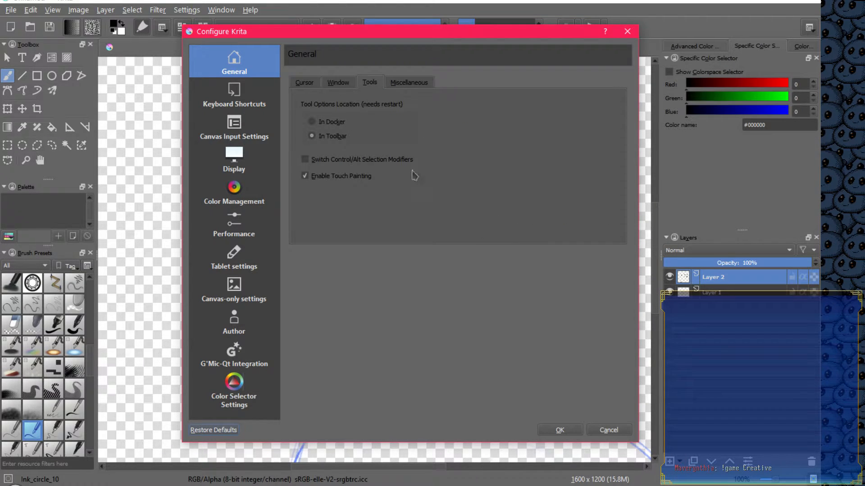
left_click(252, 132)
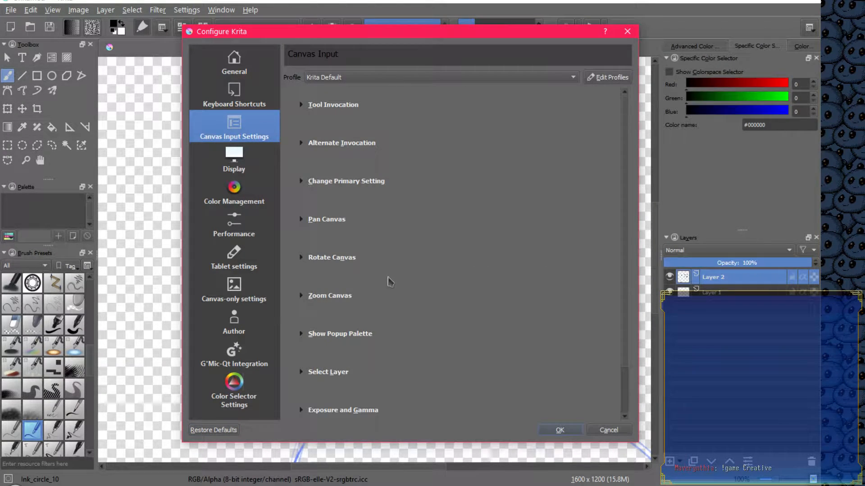
left_click(246, 167)
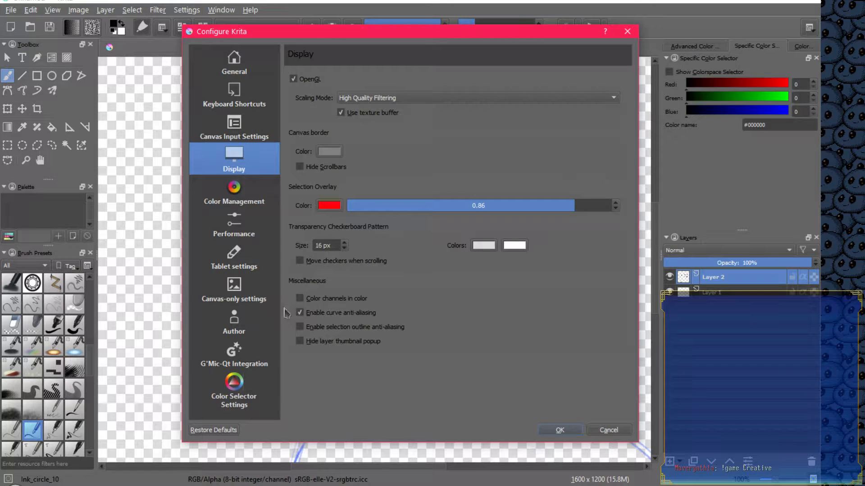
Review the color management, performance, author and canvas-only pages of the program settings, and close them
left_click(251, 196)
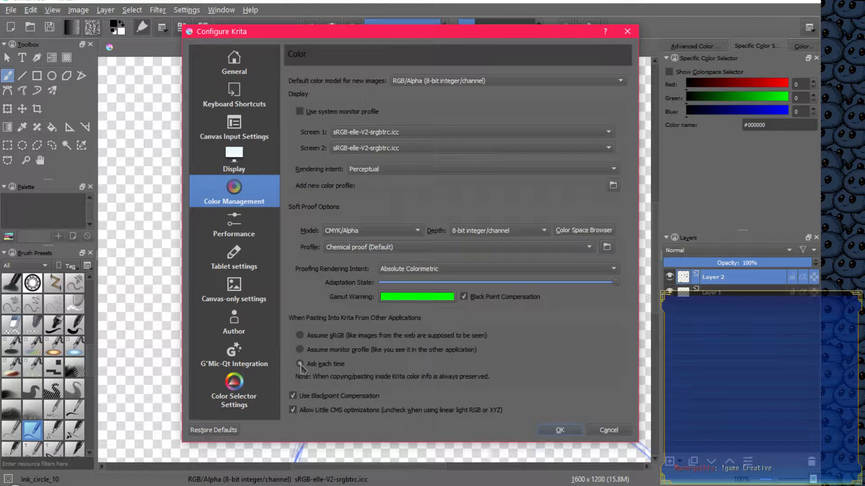
left_click(243, 235)
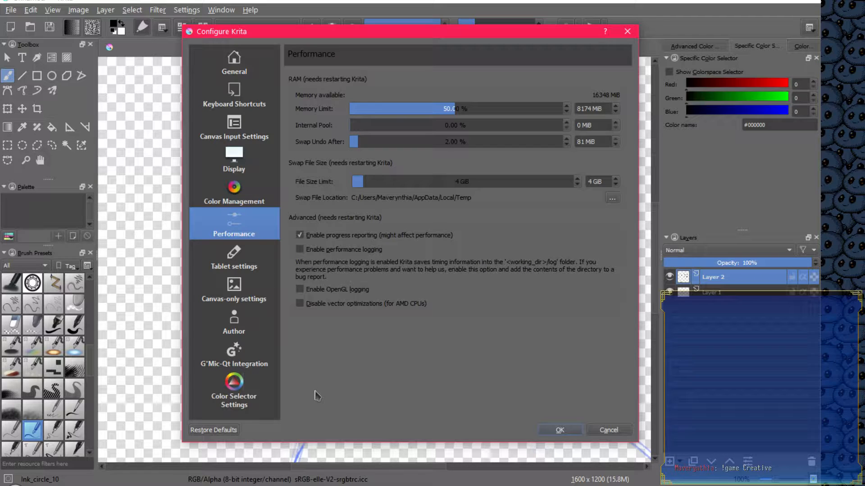
left_click(241, 330)
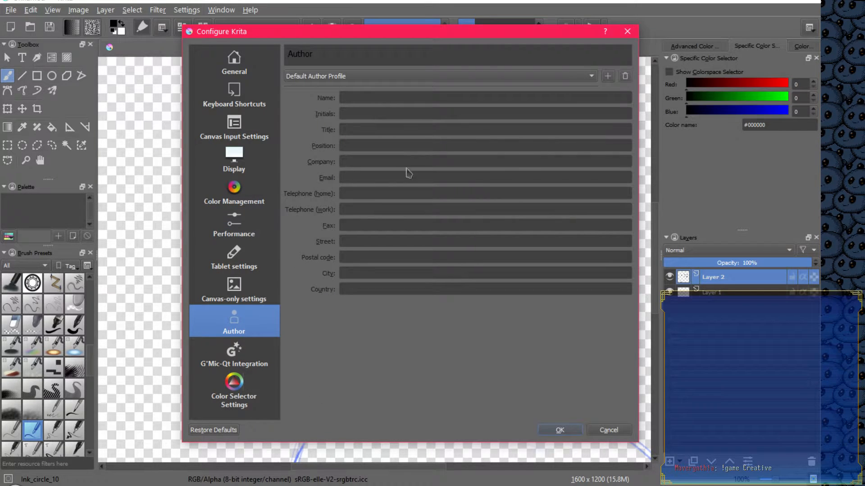
left_click(245, 292)
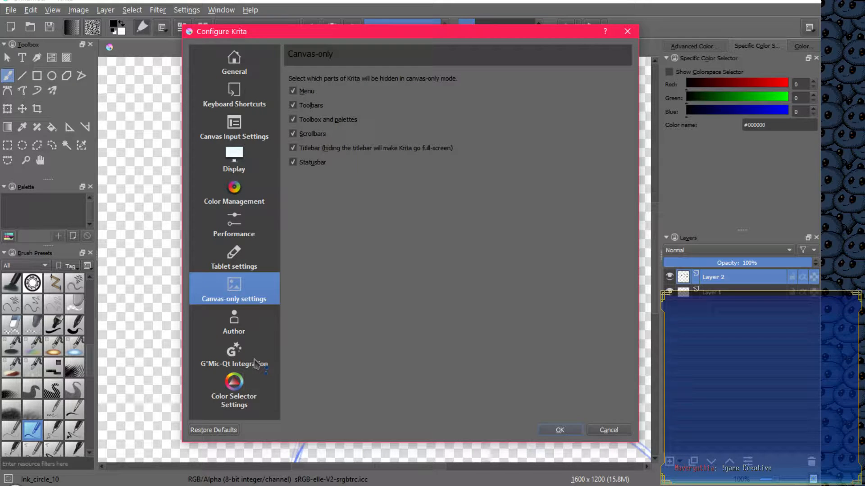
left_click(570, 430)
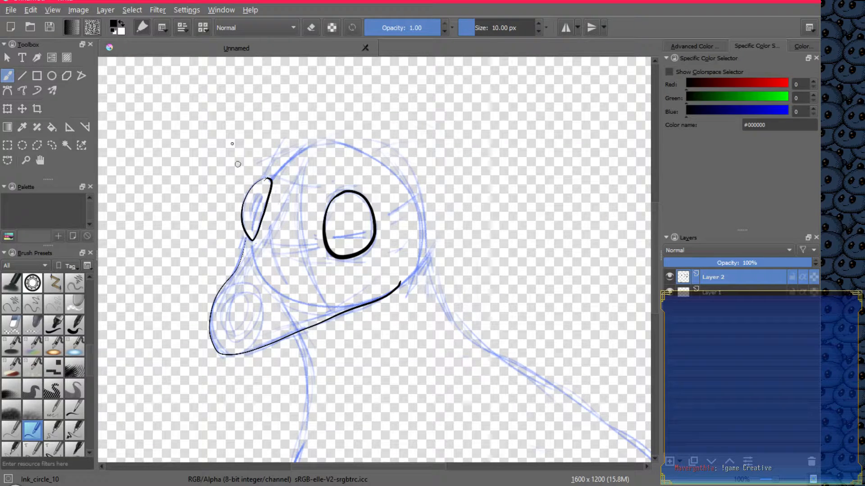
Switch brush smoothing to Stabilizer and ink the line from the top of the bird's head over the neck and down the back
left_click(163, 28)
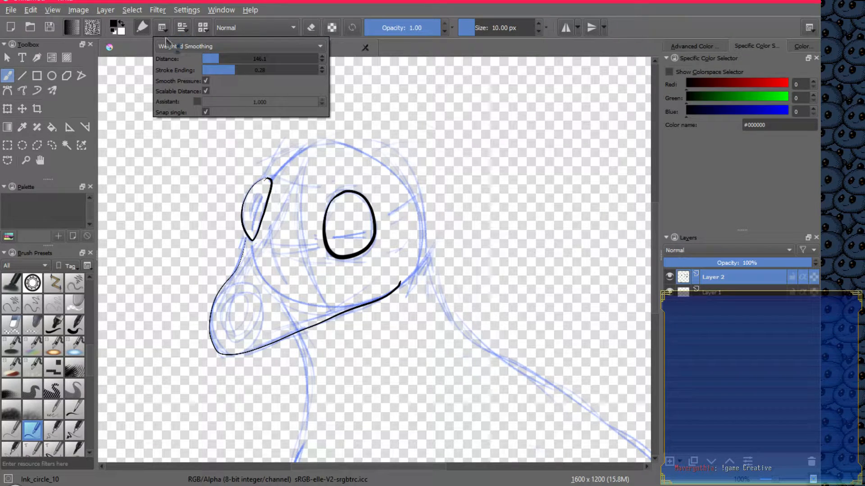
left_click(299, 52)
left_click(187, 61)
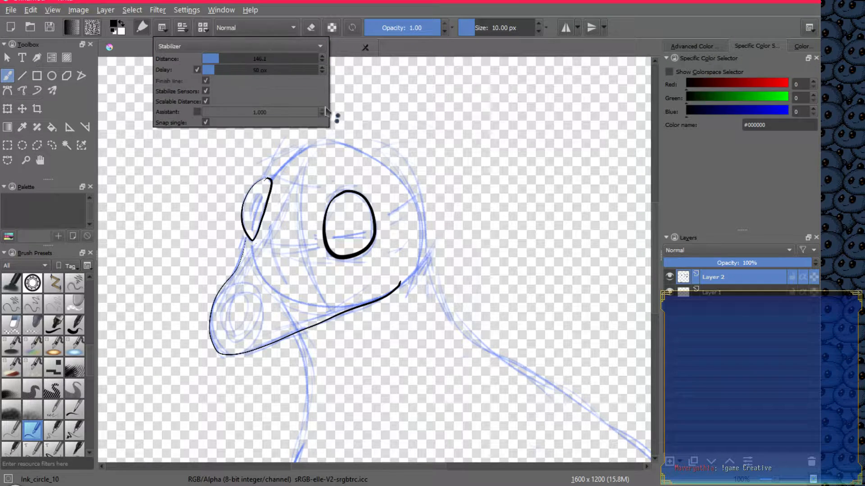
left_click(277, 169)
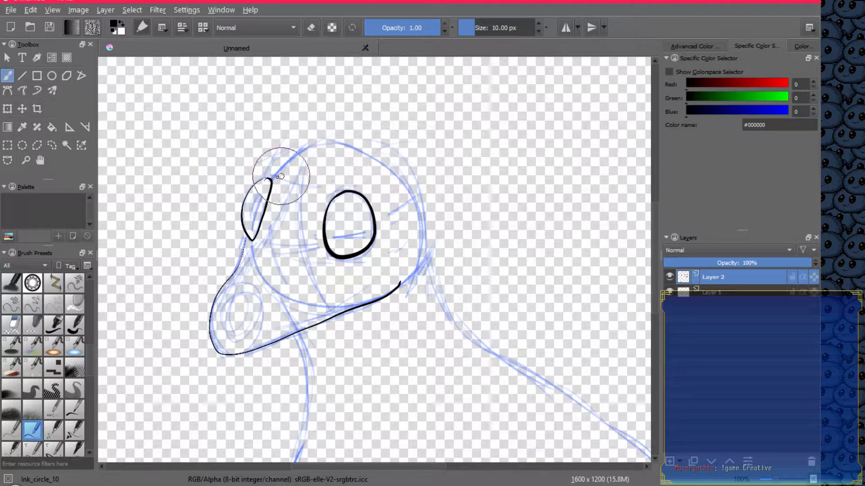
mouse_move(270, 179)
left_mouse_down()
mouse_move(309, 155)
mouse_move(343, 151)
mouse_move(377, 161)
mouse_move(406, 191)
mouse_move(466, 334)
mouse_move(601, 412)
mouse_move(623, 435)
left_mouse_up()
mouse_move(403, 363)
left_mouse_down()
mouse_move(400, 306)
mouse_move(333, 100)
mouse_move(354, 129)
left_mouse_up()
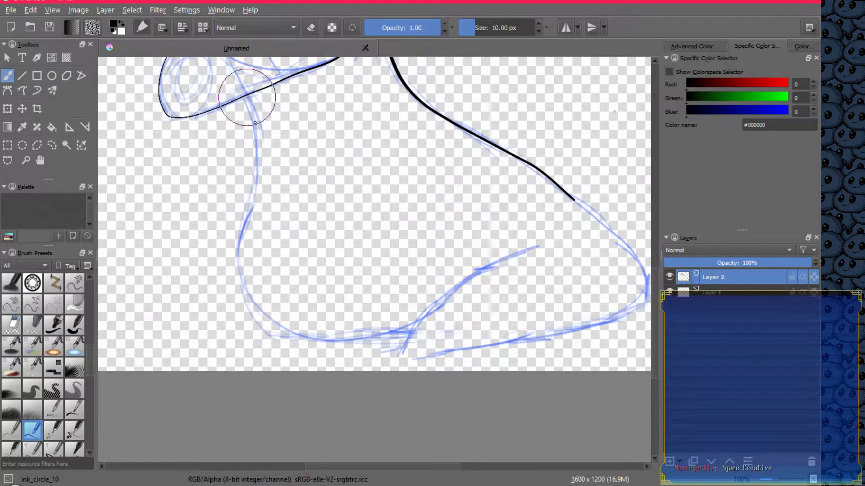
mouse_move(255, 123)
left_mouse_down()
mouse_move(244, 250)
mouse_move(250, 305)
mouse_move(277, 329)
mouse_move(316, 342)
mouse_move(404, 333)
mouse_move(383, 337)
left_mouse_up()
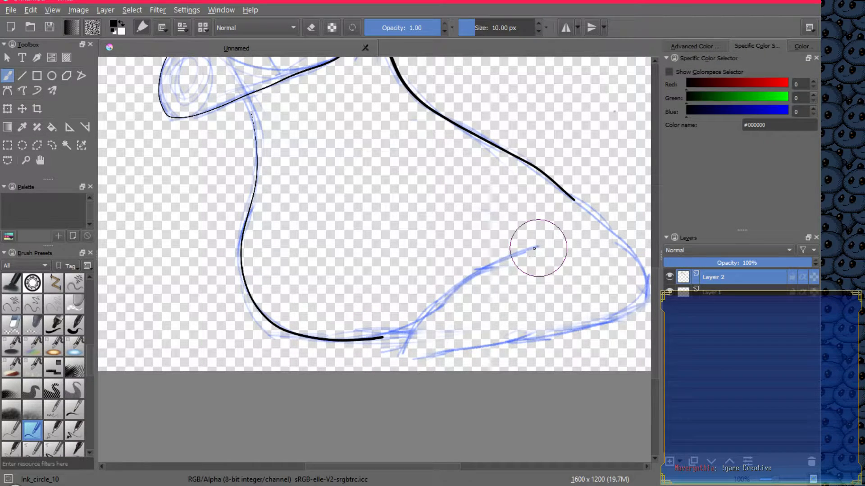
mouse_move(534, 248)
left_mouse_down()
mouse_move(412, 312)
mouse_move(407, 337)
left_mouse_up()
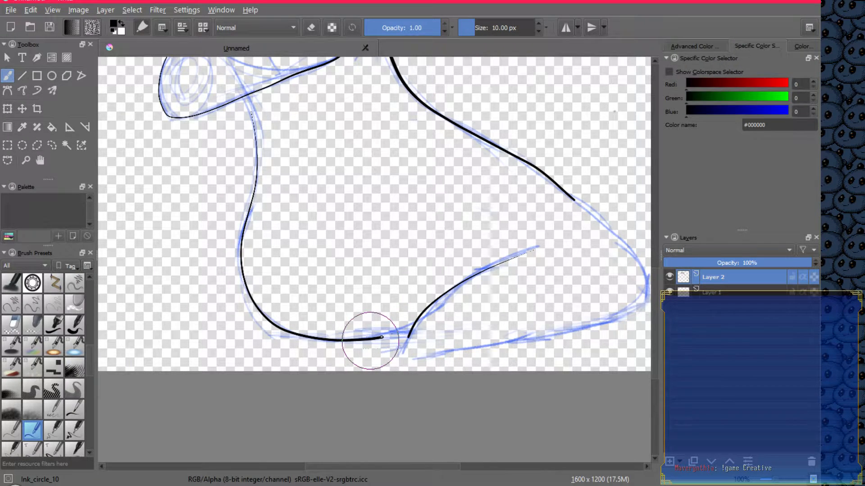
left_click_drag(383, 337, 409, 323)
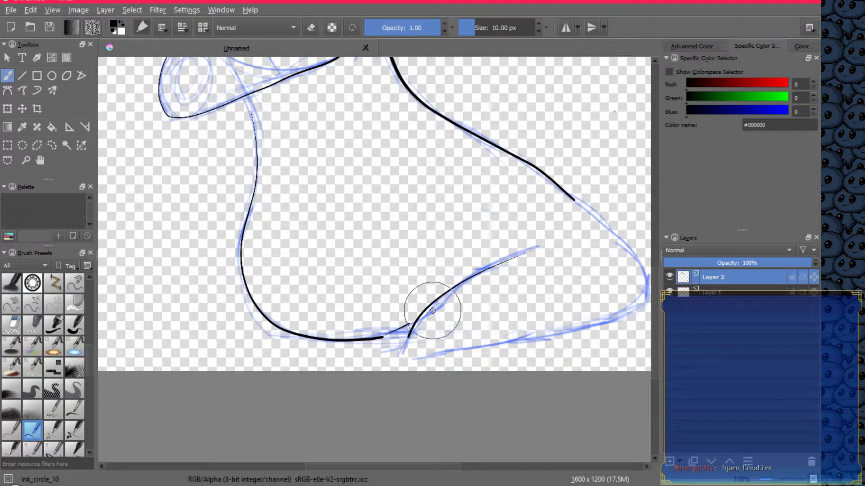
key("ctrl+z")
key("ctrl+z")
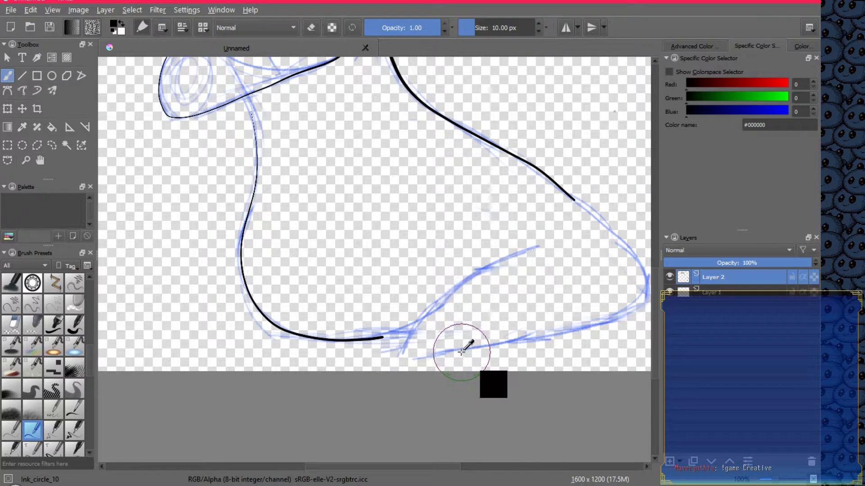
key("ctrl+z")
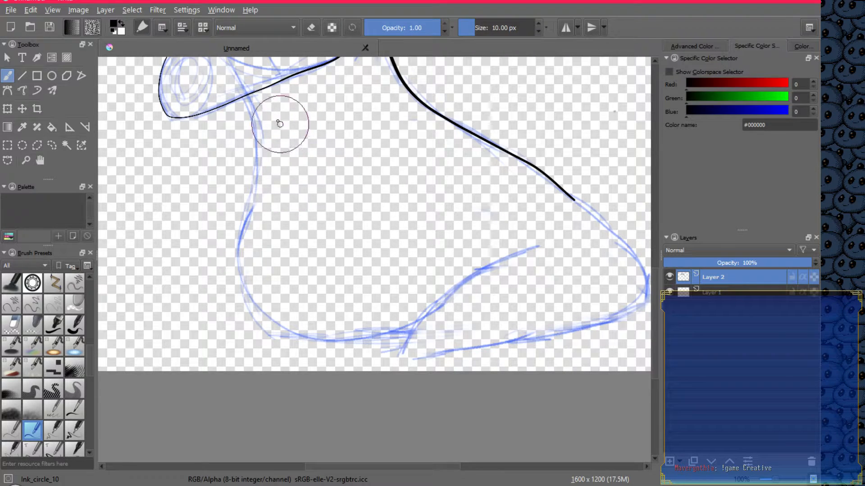
Lower the Stabilizer distance to 81.9 and its delay to 19 px, and undo the stray dot left on the canvas
left_click(163, 28)
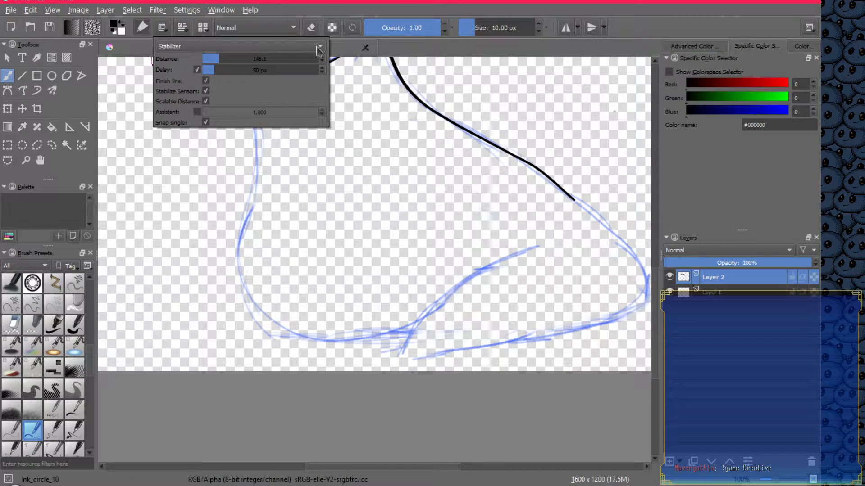
left_click_drag(216, 63, 210, 75)
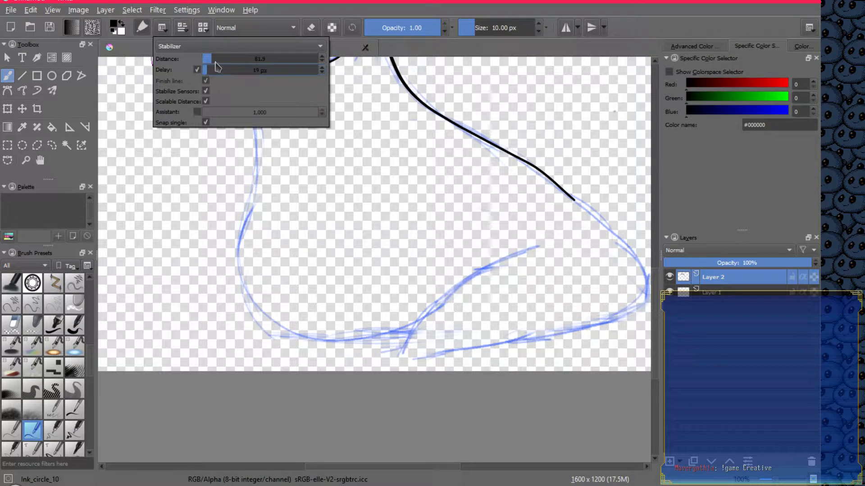
left_click(285, 185)
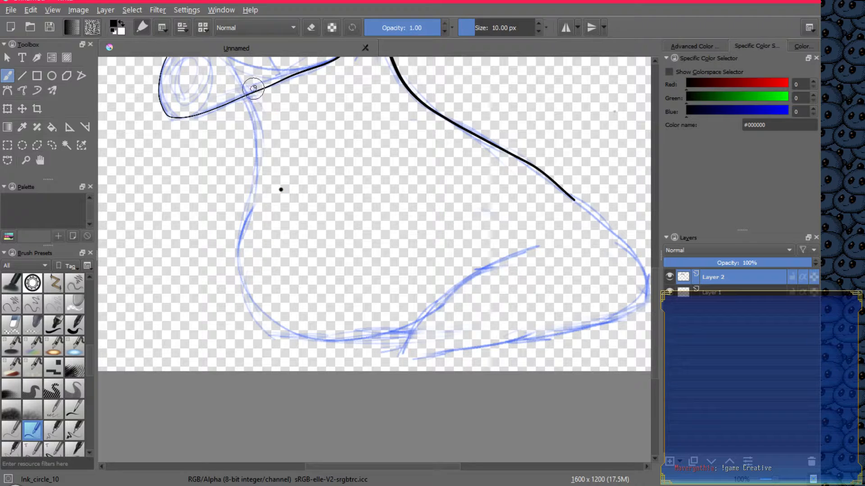
key("ctrl+z")
Ink the bird's chest and belly outline from under the beak, plus the curved wing line crossing its end
mouse_move(248, 99)
left_mouse_down()
mouse_move(257, 158)
mouse_move(241, 269)
mouse_move(250, 295)
mouse_move(270, 320)
mouse_move(312, 340)
mouse_move(387, 339)
mouse_move(433, 312)
left_mouse_up()
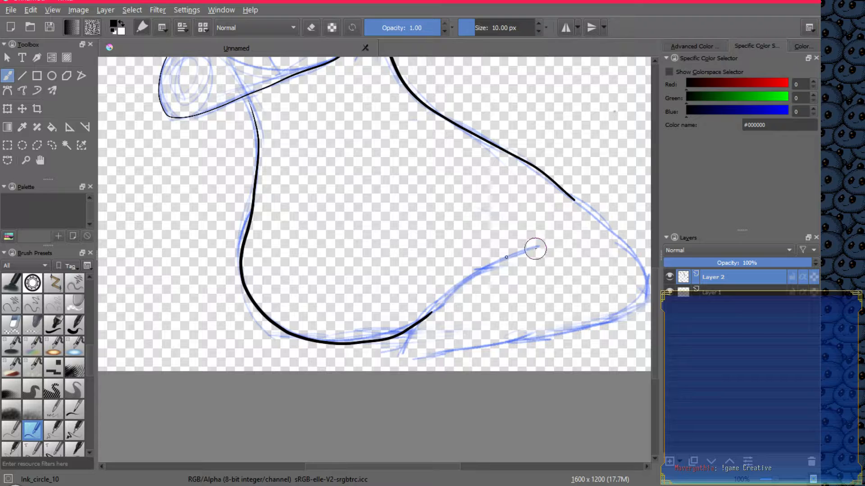
mouse_move(536, 248)
left_mouse_down()
mouse_move(473, 272)
mouse_move(427, 305)
mouse_move(397, 358)
left_mouse_up()
left_click_drag(552, 293, 340, 289)
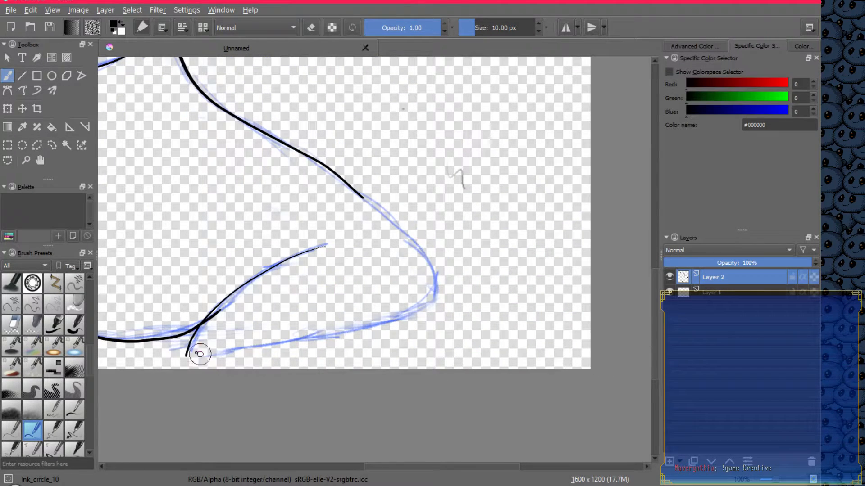
mouse_move(185, 356)
left_mouse_down()
mouse_move(235, 355)
mouse_move(435, 297)
left_mouse_up()
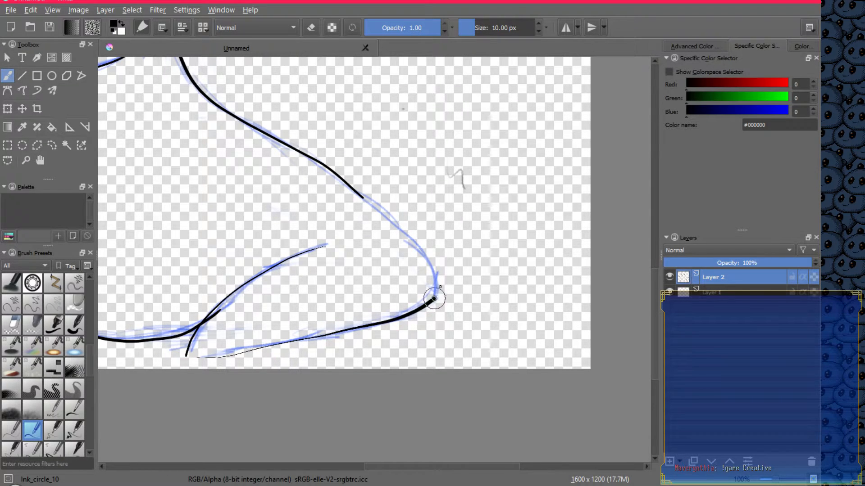
mouse_move(360, 195)
left_mouse_down()
mouse_move(416, 246)
mouse_move(437, 297)
left_mouse_up()
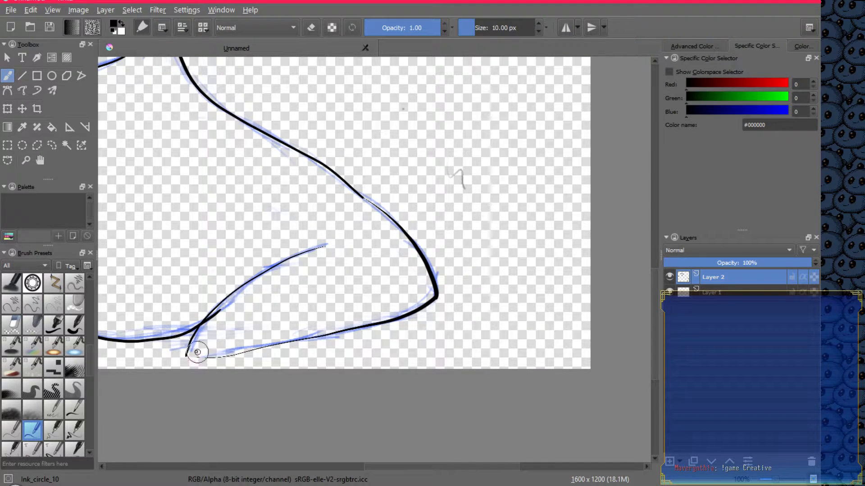
left_click_drag(194, 358, 215, 358)
key("ctrl+z")
key("ctrl+z")
key("ctrl+z")
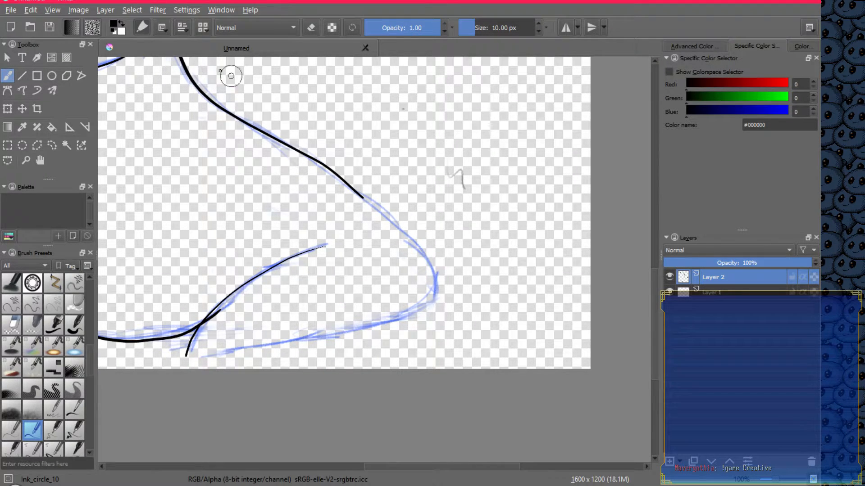
Change brush smoothing to Weighted Smoothing with a distance of 210.2
left_click(162, 28)
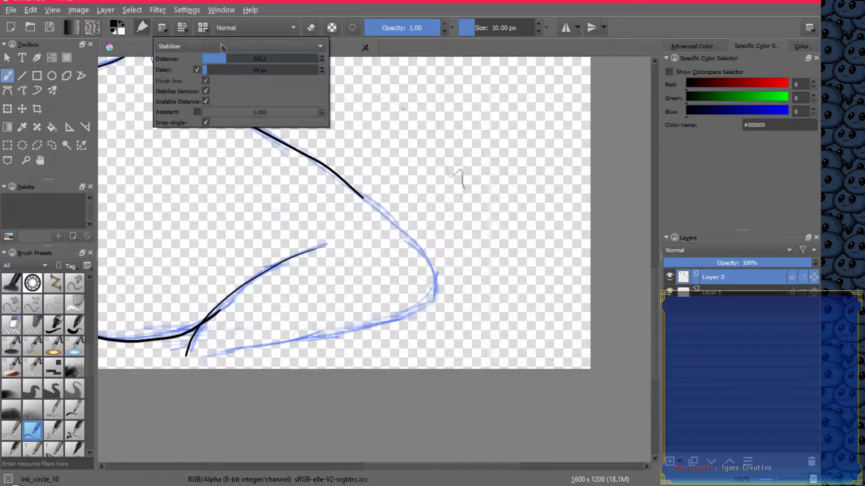
left_click(265, 50)
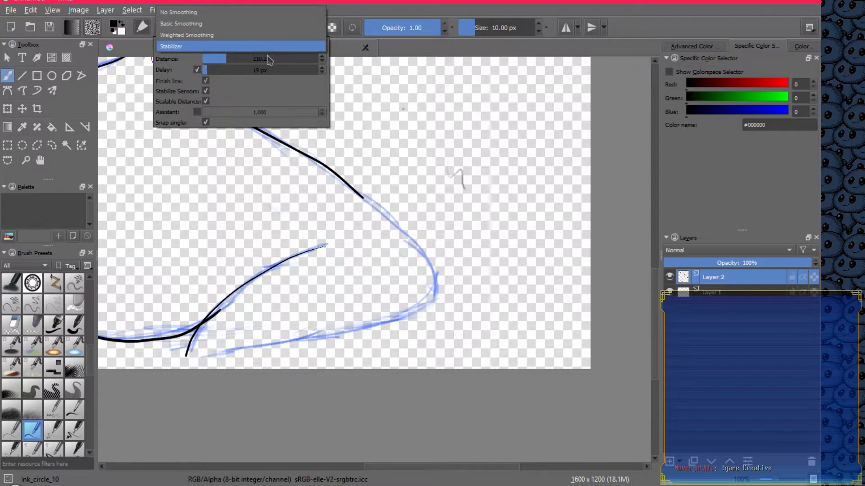
left_click(231, 42)
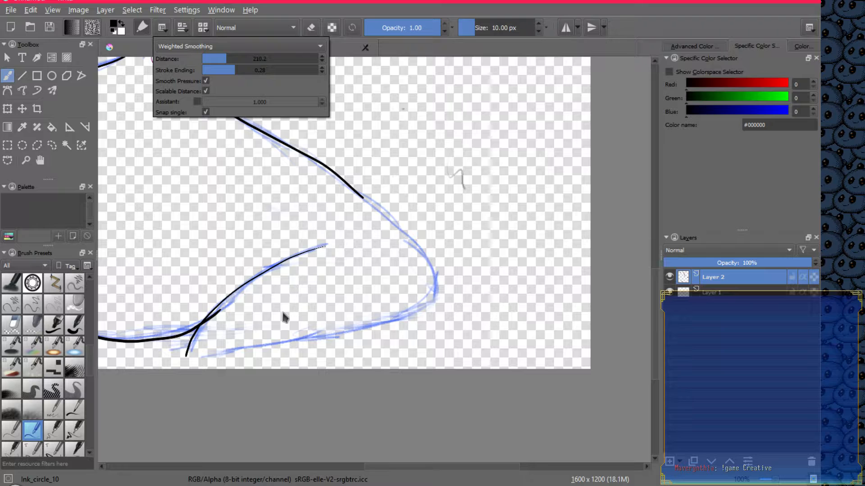
Ink the underside and rounded tip of the tail, joining the outline to the wing line and the end of the back
left_click(186, 356)
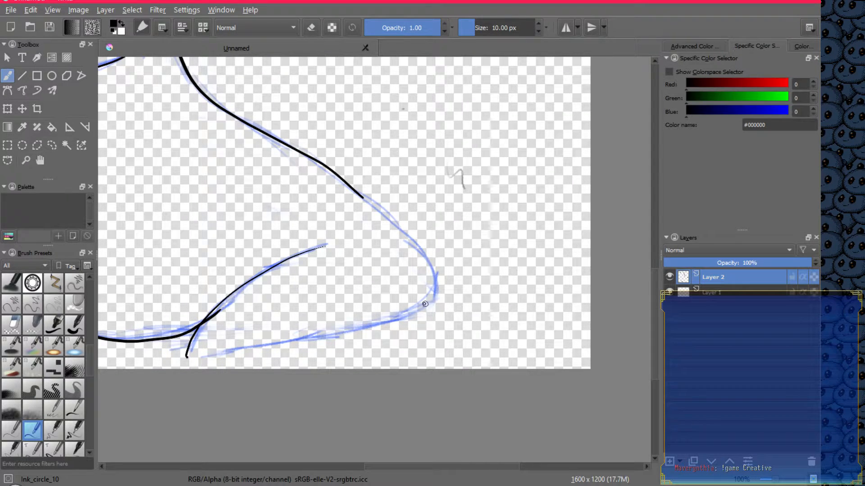
mouse_move(432, 299)
left_mouse_down()
mouse_move(321, 330)
mouse_move(410, 316)
mouse_move(387, 324)
mouse_move(183, 359)
left_mouse_up()
key("ctrl+z")
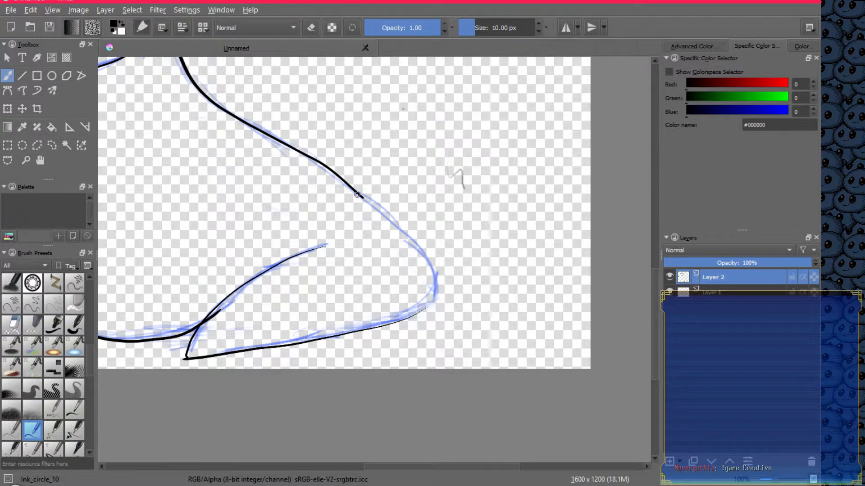
mouse_move(369, 204)
left_mouse_down()
mouse_move(408, 240)
mouse_move(435, 295)
left_mouse_up()
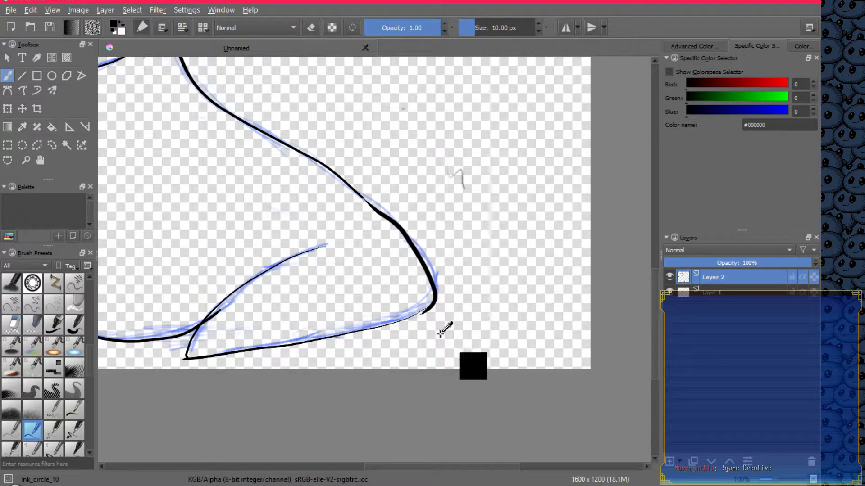
key("ctrl+z")
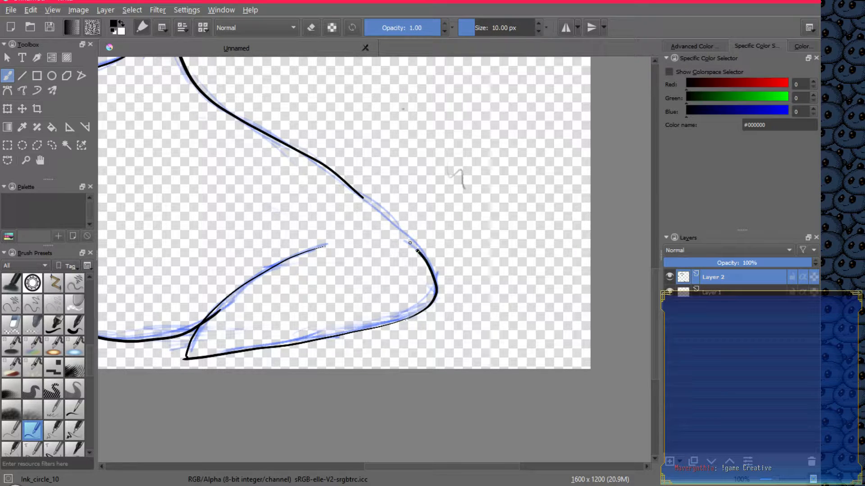
left_click_drag(410, 243, 360, 197)
Strengthen the ink line along the front of the beak up to the far eye
mouse_move(268, 313)
left_mouse_down()
mouse_move(444, 332)
mouse_move(445, 360)
left_mouse_up()
mouse_move(336, 195)
left_mouse_down()
mouse_move(334, 350)
mouse_move(350, 374)
mouse_move(363, 371)
left_mouse_up()
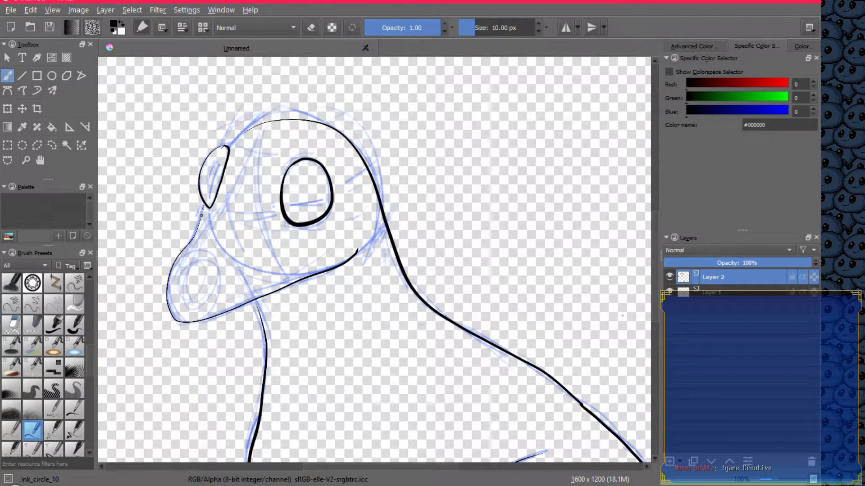
left_click_drag(180, 280, 204, 199)
Show the paint presets in the pop-up palette and smear the inked neck and back line with the Smudge_textured brush
right_click(505, 227)
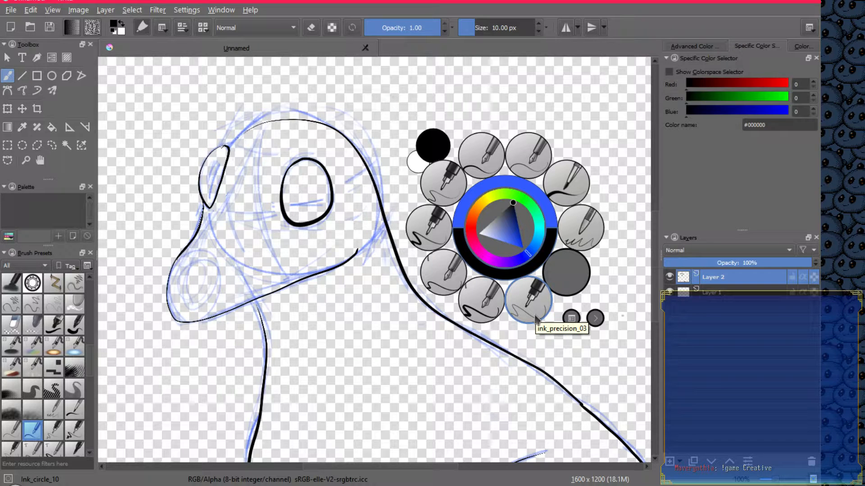
left_click(572, 318)
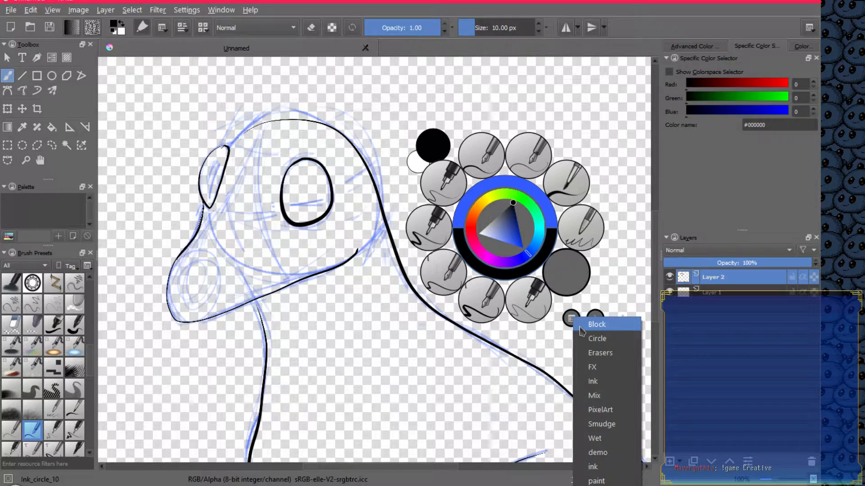
left_click(597, 481)
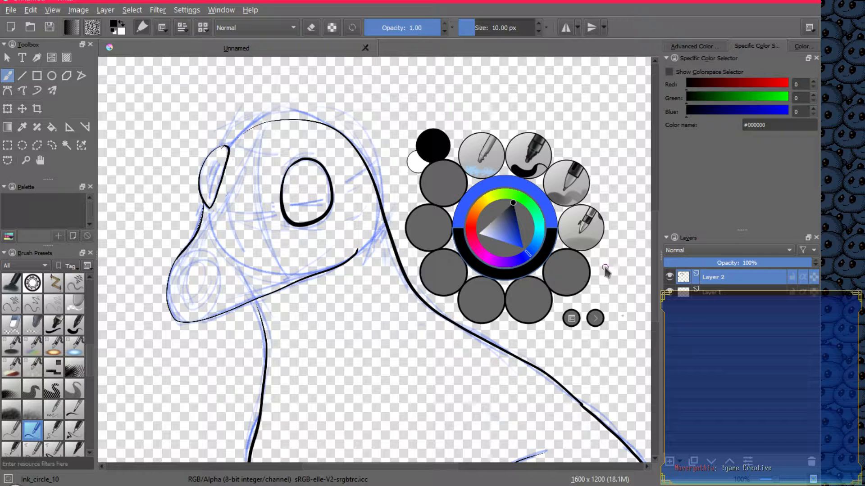
left_click(484, 162)
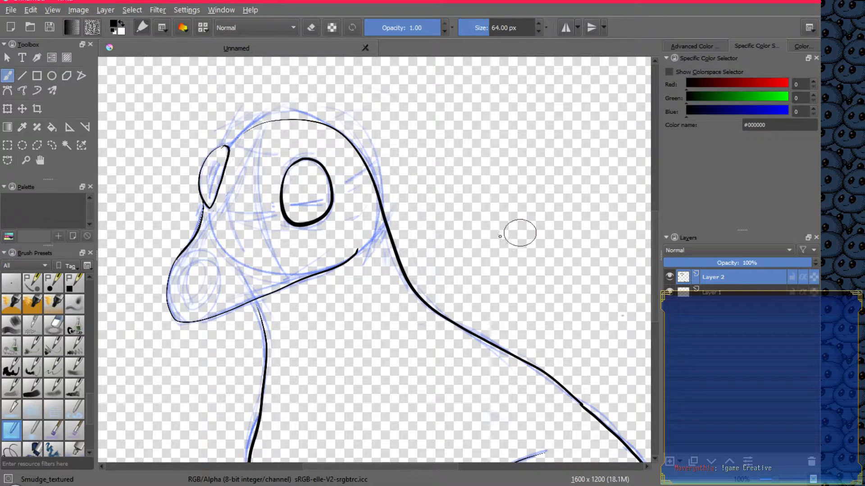
mouse_move(407, 256)
left_mouse_down()
mouse_move(406, 281)
mouse_move(425, 300)
mouse_move(538, 369)
left_mouse_up()
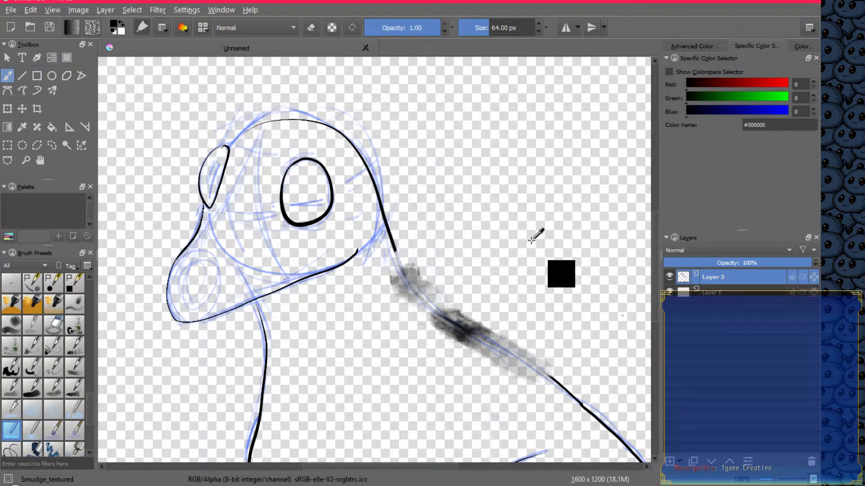
Undo the smudging on the neck and back line, and add a new paint layer directly above Layer 1
key("ctrl+z")
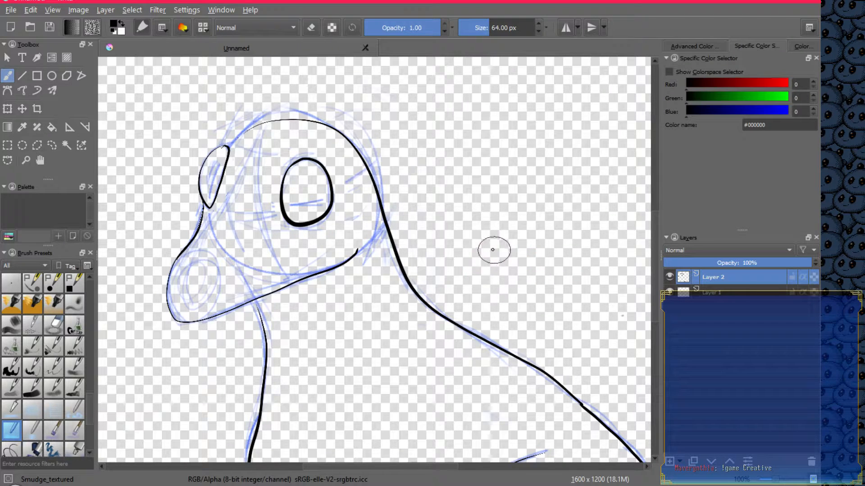
right_click(503, 246)
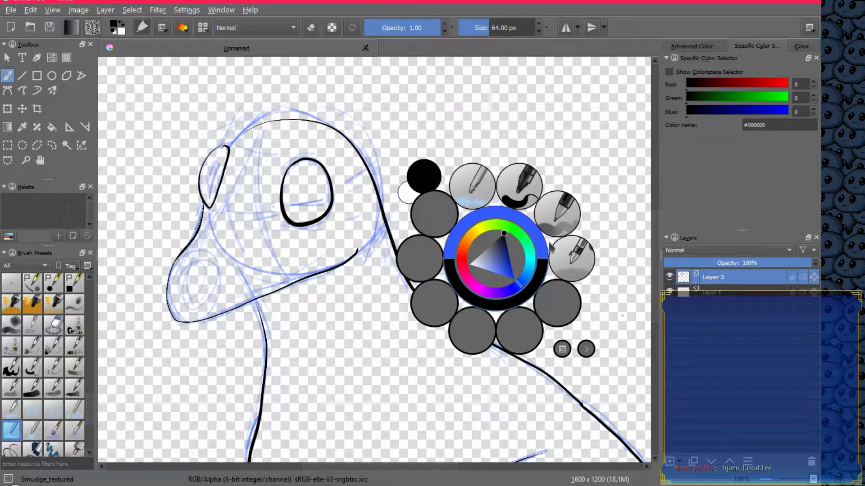
left_click(727, 295)
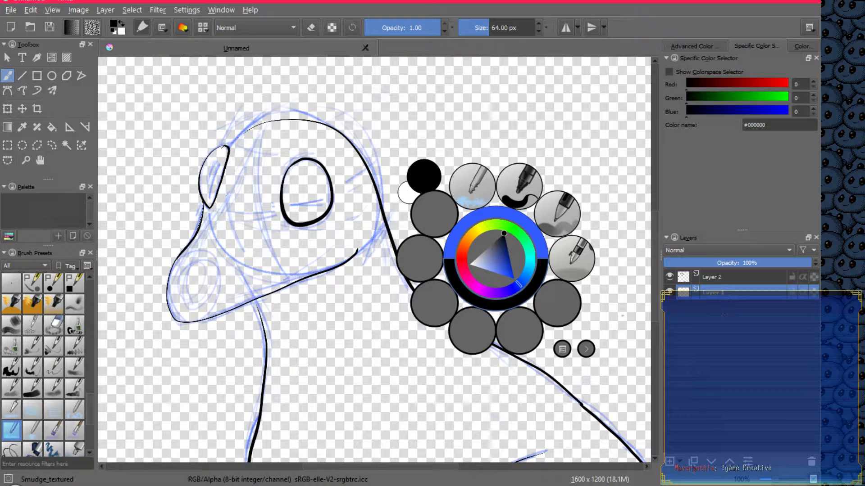
left_click(671, 463)
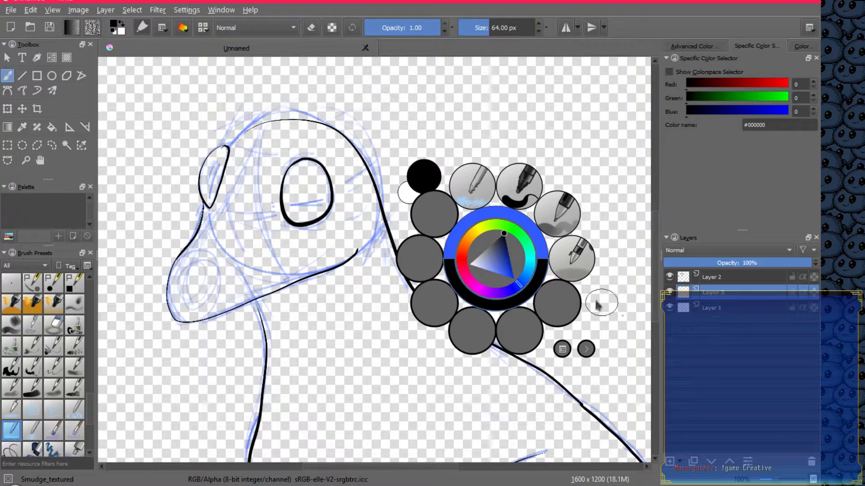
Show the Wet presets in the pop-up palette and choose the Bristles_wet brush
left_click(562, 350)
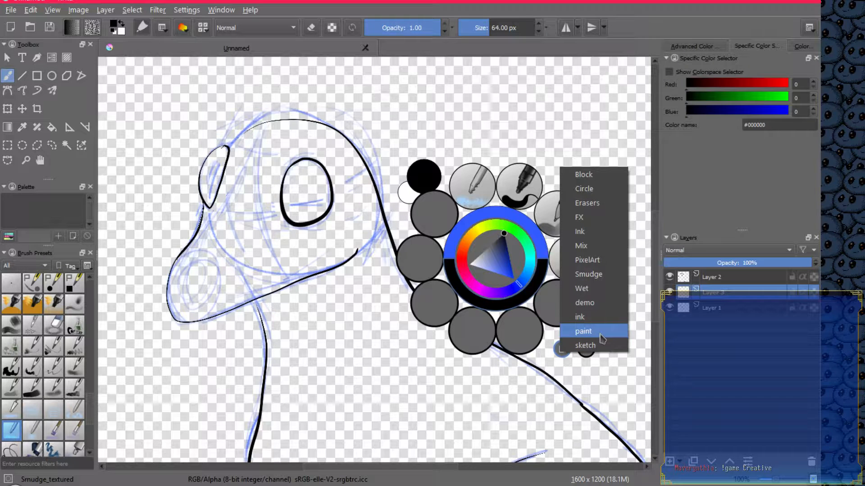
left_click(593, 289)
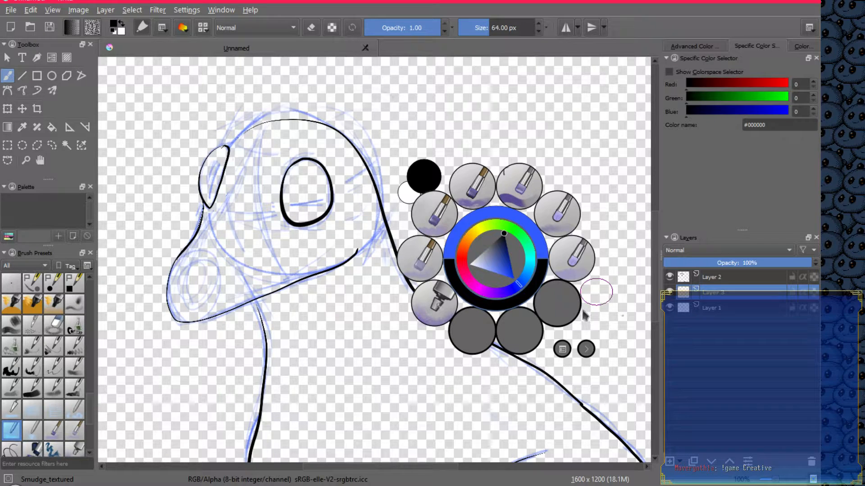
left_click(472, 185)
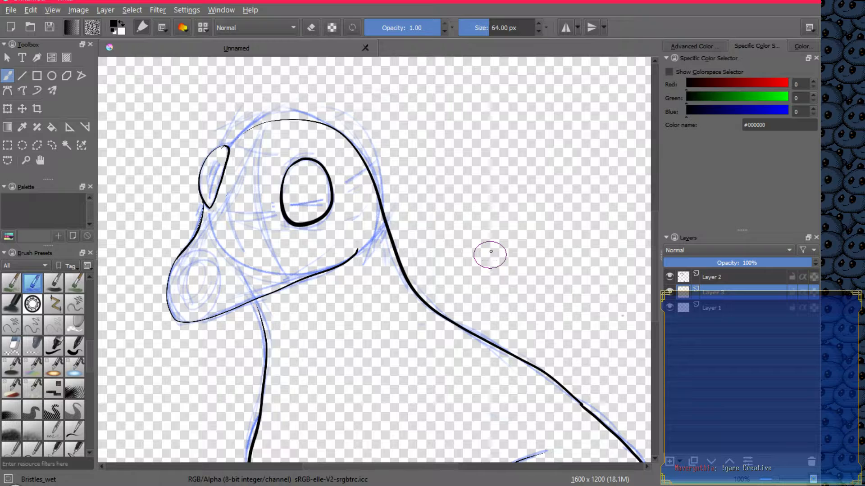
scroll(490, 251, "down", 2)
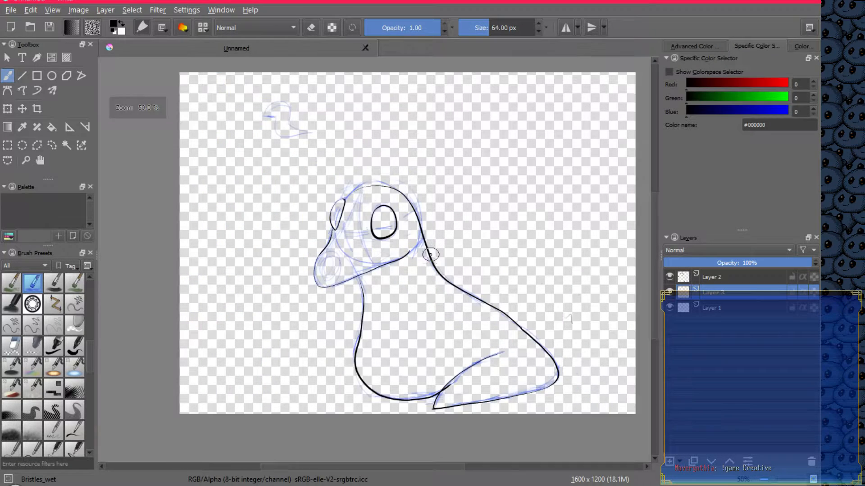
scroll(431, 255, "up", 1)
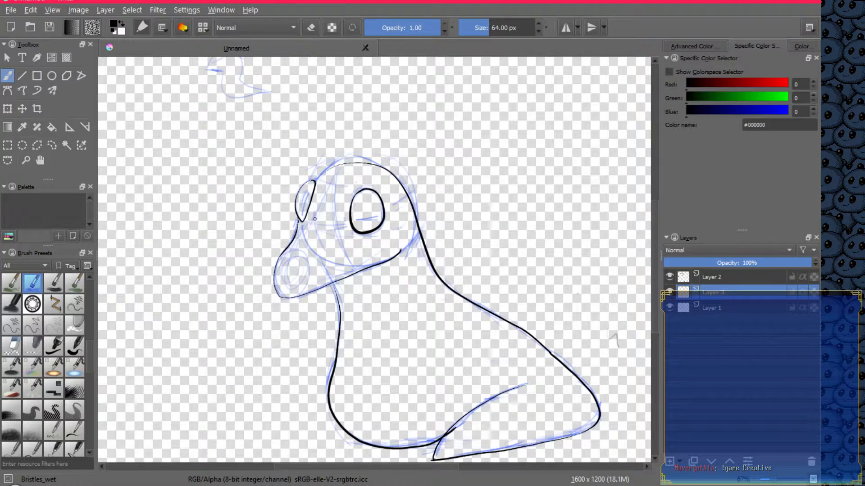
left_click_drag(390, 293, 338, 238)
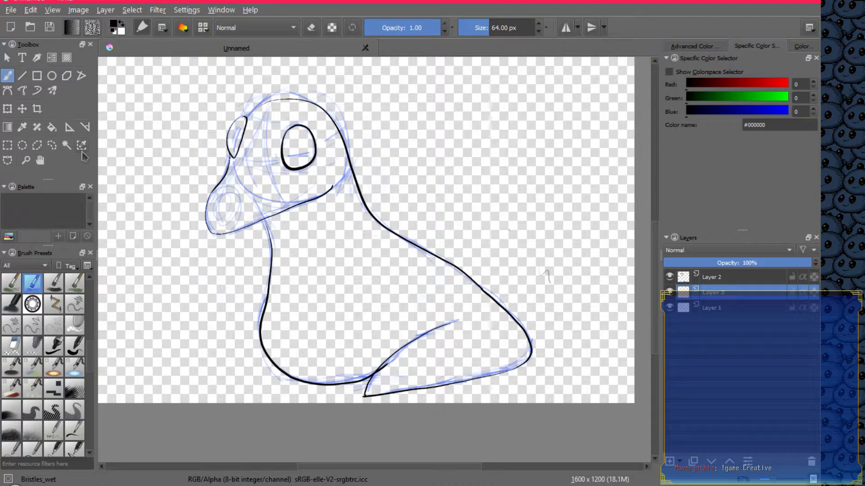
Try contiguous selection on the bird's body from Layer 3, and on the head area around the eye from Layer 2
left_click(67, 145)
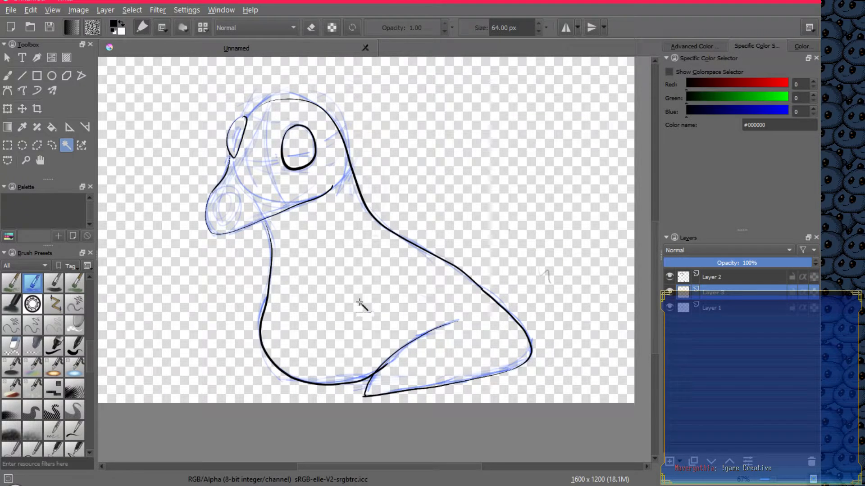
left_click(380, 320)
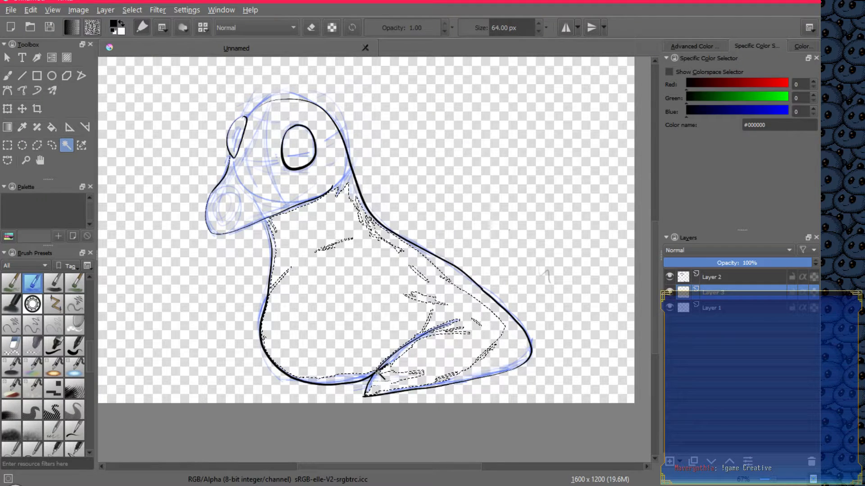
left_click(727, 280)
left_click(300, 187)
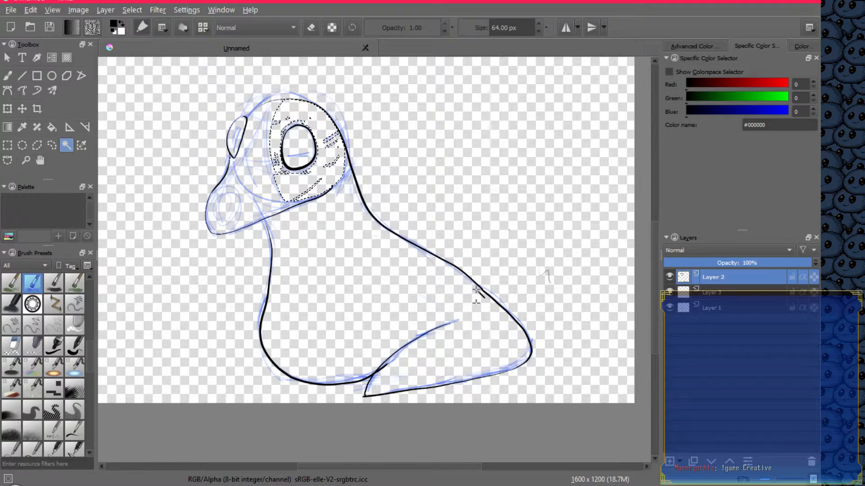
Hide Layer 1 and try the selection tools on the ink line art alone
left_click(670, 308)
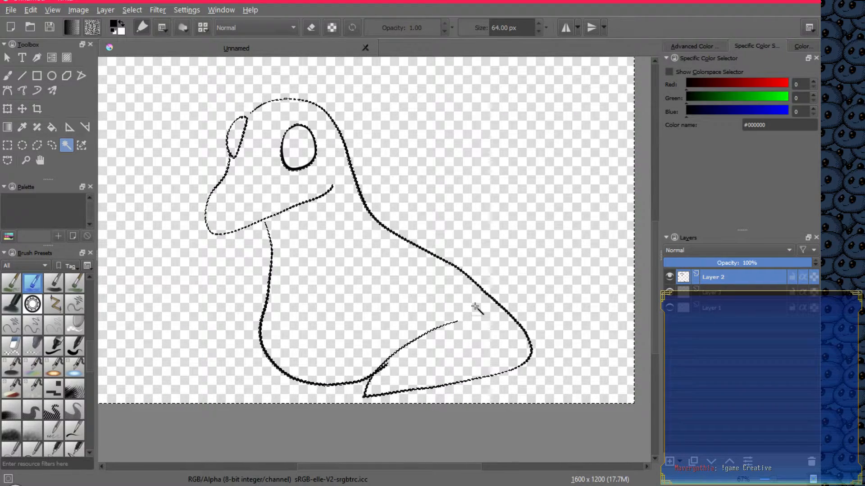
left_click(82, 146)
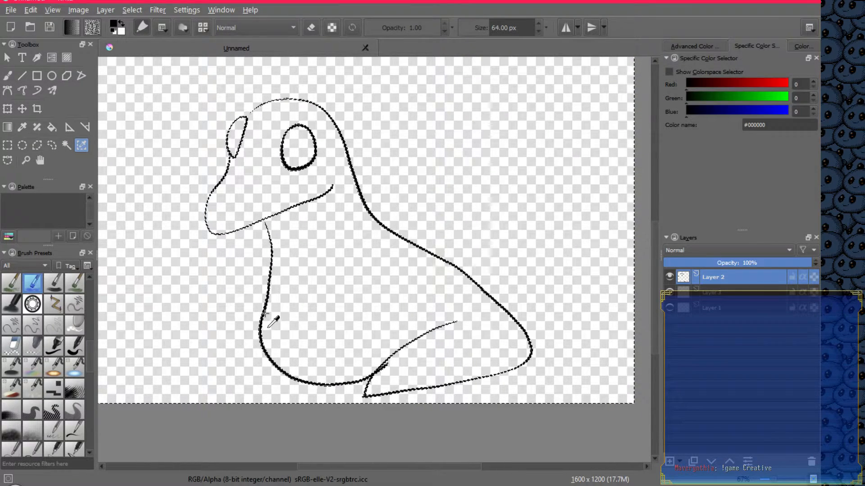
left_click(7, 162)
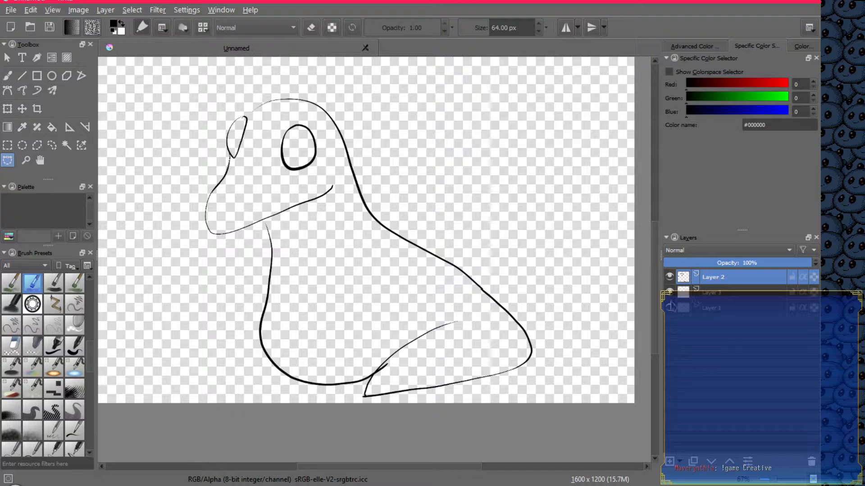
Show Layer 1 again and make Layer 3 active for painting with the Freehand Brush
left_click(670, 307)
left_click(723, 293)
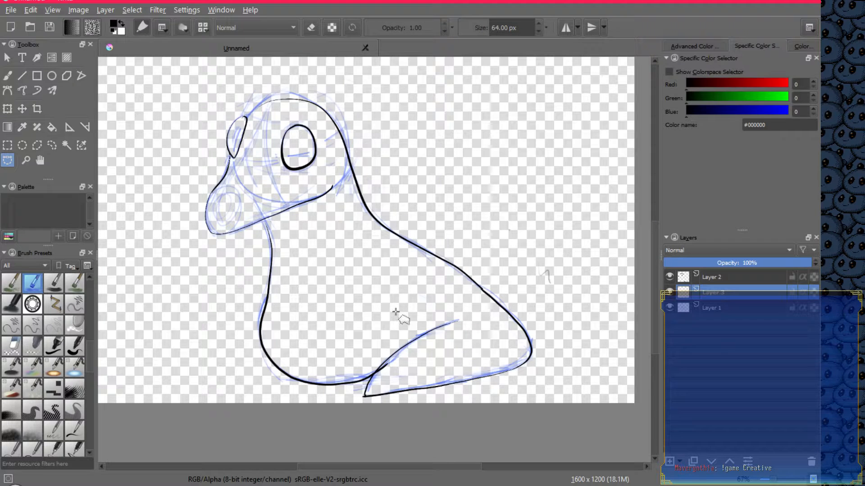
left_click(7, 76)
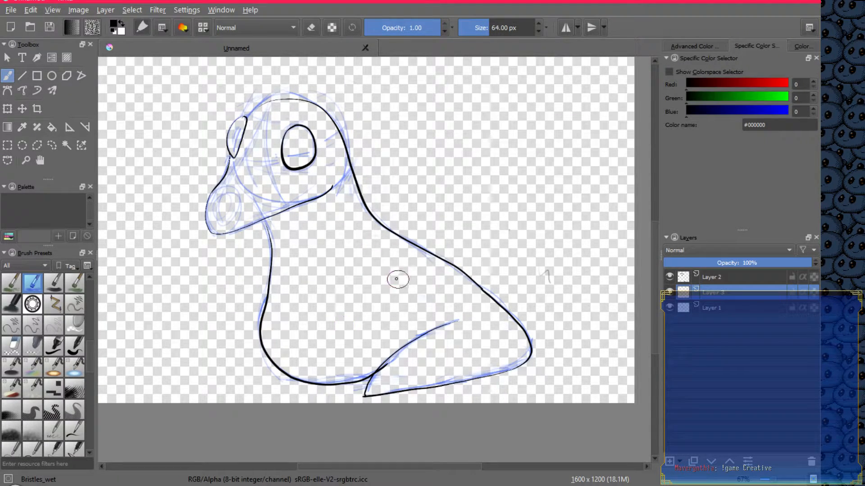
right_click(379, 310)
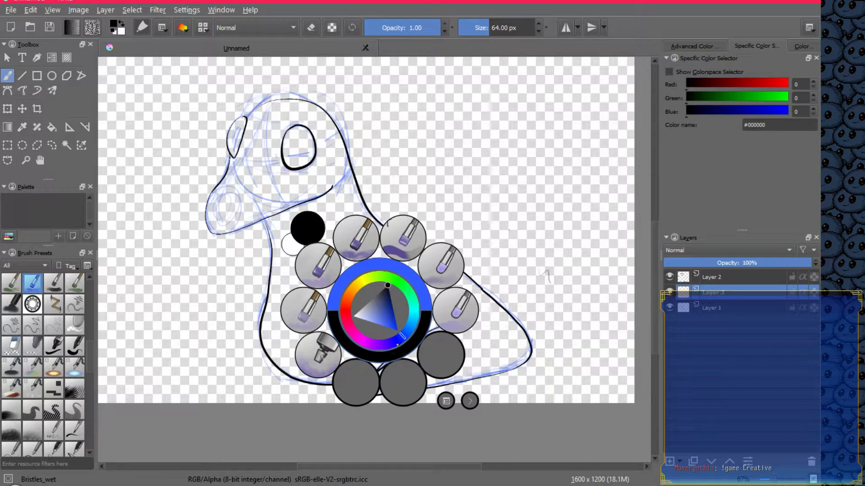
left_click(349, 296)
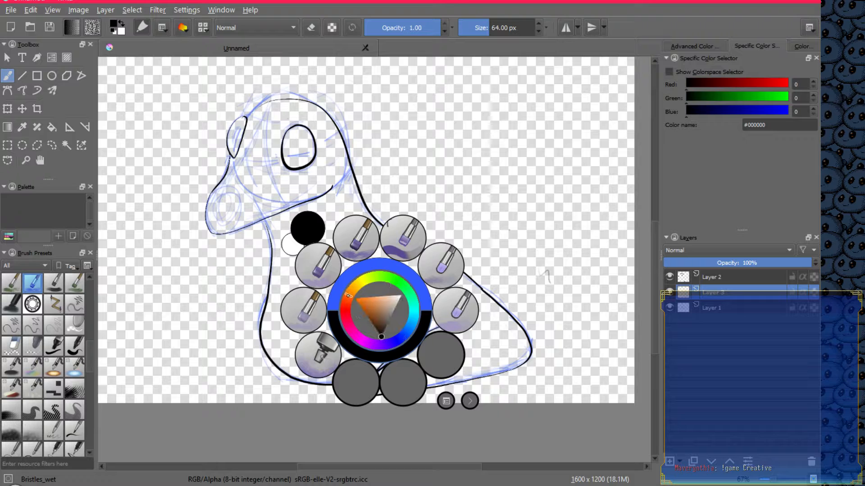
left_click(368, 314)
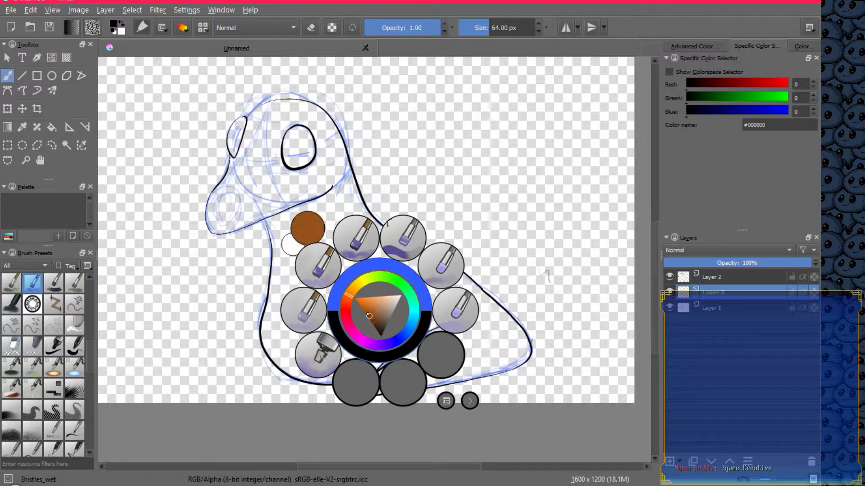
left_click_drag(368, 315, 368, 304)
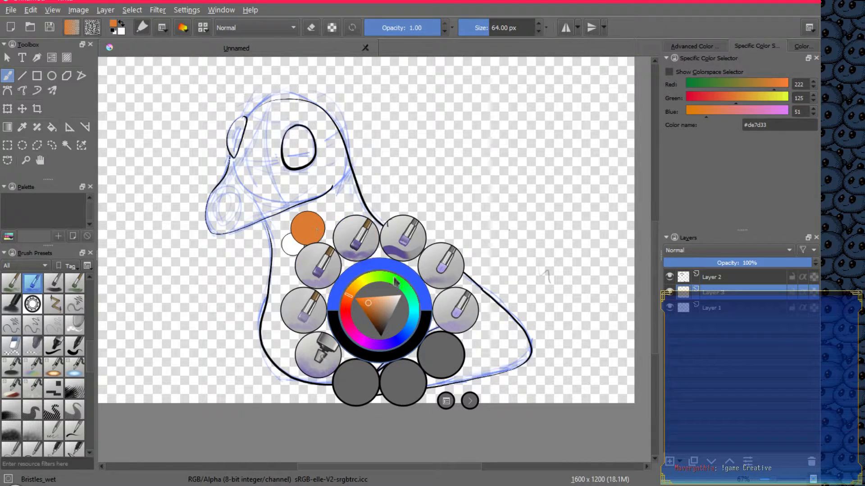
left_click(340, 291)
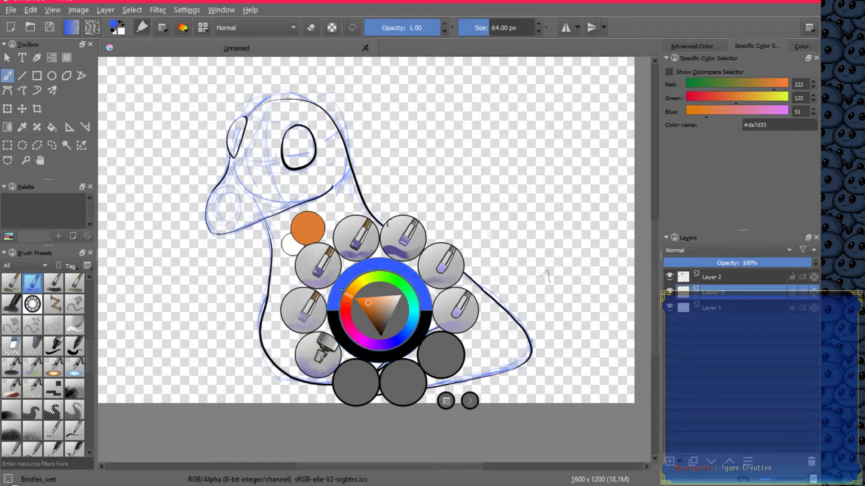
right_click(342, 289)
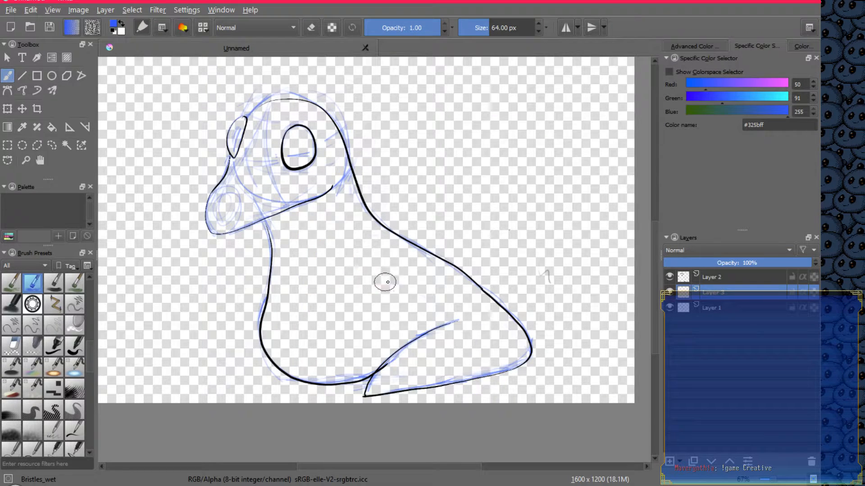
Set the paint colour to orange #e3812a using the pop-up palette's colour selector
right_click(354, 298)
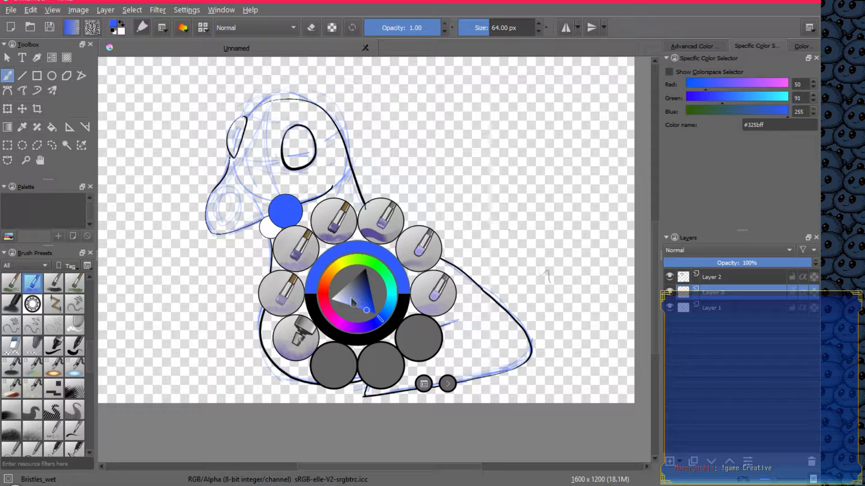
left_click(353, 305)
mouse_move(354, 304)
left_mouse_down()
mouse_move(325, 282)
mouse_move(332, 276)
mouse_move(349, 291)
mouse_move(344, 286)
left_mouse_up()
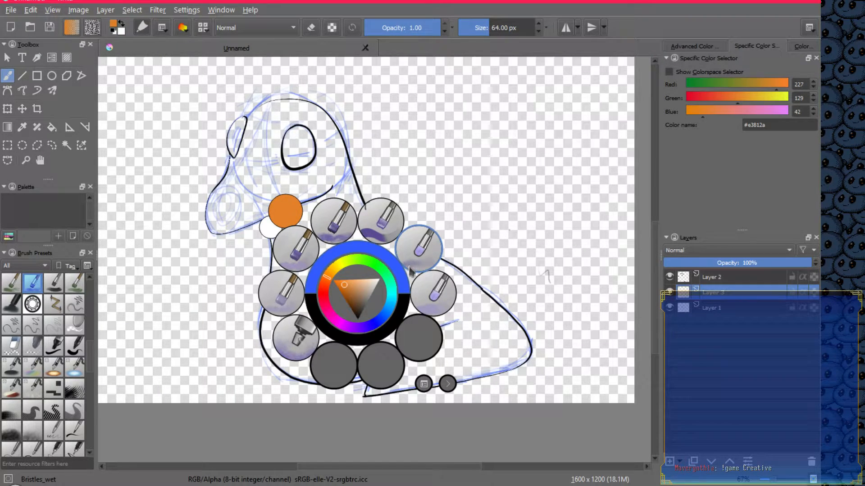
left_click(272, 168)
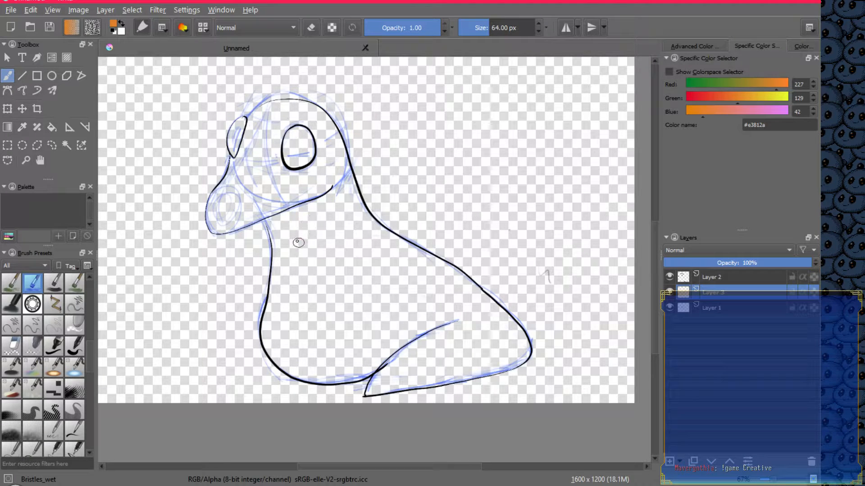
Paint the bird's breast and belly orange on Layer 3, following the ink outline up to the wing line
mouse_move(313, 275)
left_mouse_down()
mouse_move(322, 322)
mouse_move(349, 342)
left_mouse_up()
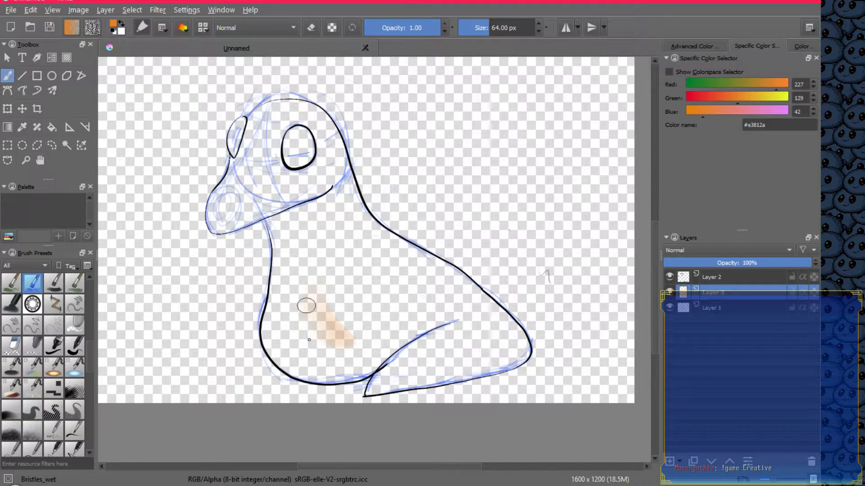
mouse_move(306, 306)
left_mouse_down()
mouse_move(327, 355)
mouse_move(286, 334)
mouse_move(285, 357)
mouse_move(369, 349)
mouse_move(292, 358)
mouse_move(352, 365)
mouse_move(317, 369)
mouse_move(404, 330)
mouse_move(352, 370)
mouse_move(426, 323)
mouse_move(364, 365)
mouse_move(426, 319)
mouse_move(360, 358)
mouse_move(377, 345)
mouse_move(285, 357)
mouse_move(318, 377)
mouse_move(291, 368)
mouse_move(351, 373)
mouse_move(323, 378)
mouse_move(388, 355)
mouse_move(325, 377)
mouse_move(380, 360)
left_mouse_up()
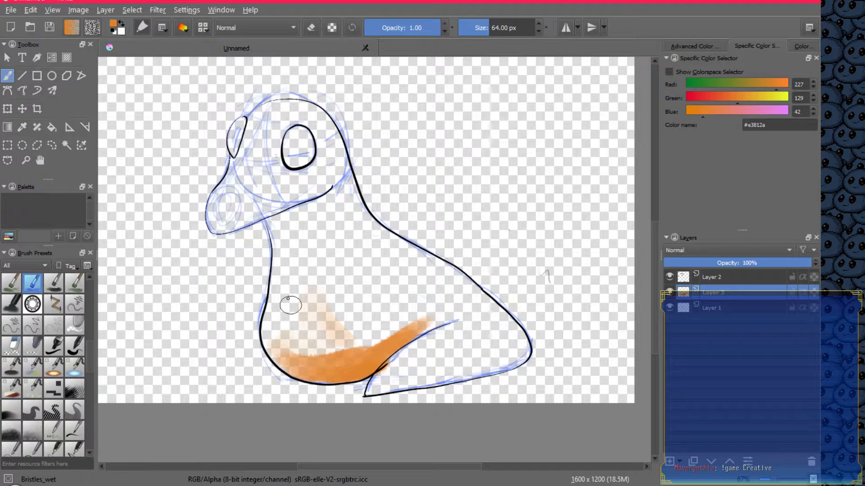
mouse_move(286, 259)
left_mouse_down()
mouse_move(297, 327)
mouse_move(283, 235)
mouse_move(282, 337)
left_mouse_up()
mouse_move(290, 354)
left_mouse_down()
mouse_move(276, 342)
mouse_move(274, 307)
mouse_move(289, 360)
mouse_move(311, 347)
mouse_move(293, 354)
mouse_move(282, 309)
mouse_move(306, 337)
left_mouse_up()
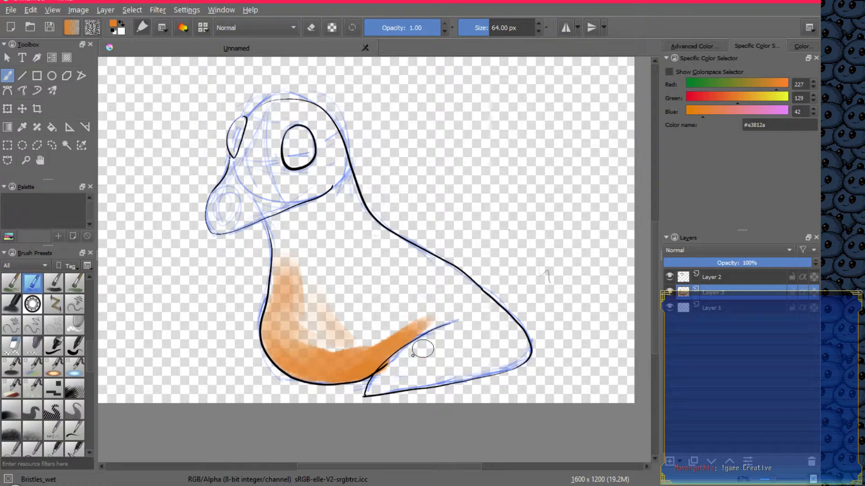
Paint orange along the wing line, the underside of the tail, and the lower back down to the tail tip
mouse_move(388, 372)
left_mouse_down()
mouse_move(367, 391)
mouse_move(397, 366)
mouse_move(386, 381)
mouse_move(382, 372)
mouse_move(391, 382)
mouse_move(481, 361)
left_mouse_up()
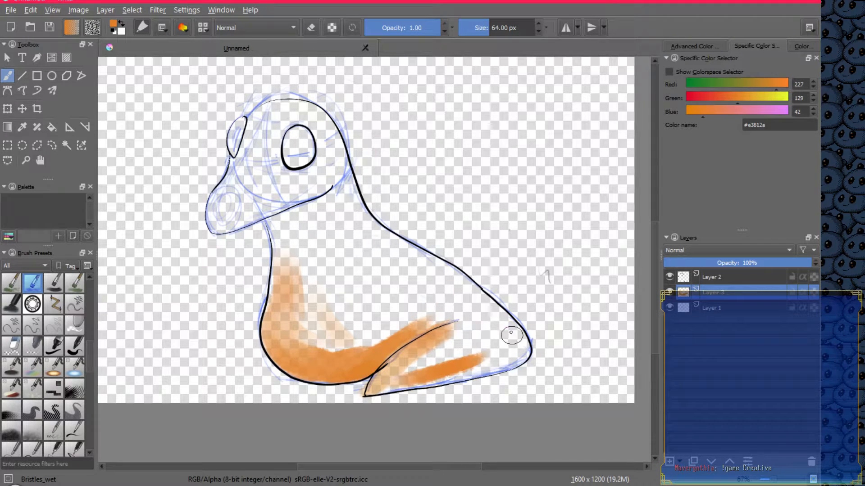
mouse_move(401, 379)
left_mouse_down()
mouse_move(385, 387)
mouse_move(496, 356)
mouse_move(481, 370)
mouse_move(474, 367)
mouse_move(513, 353)
left_mouse_up()
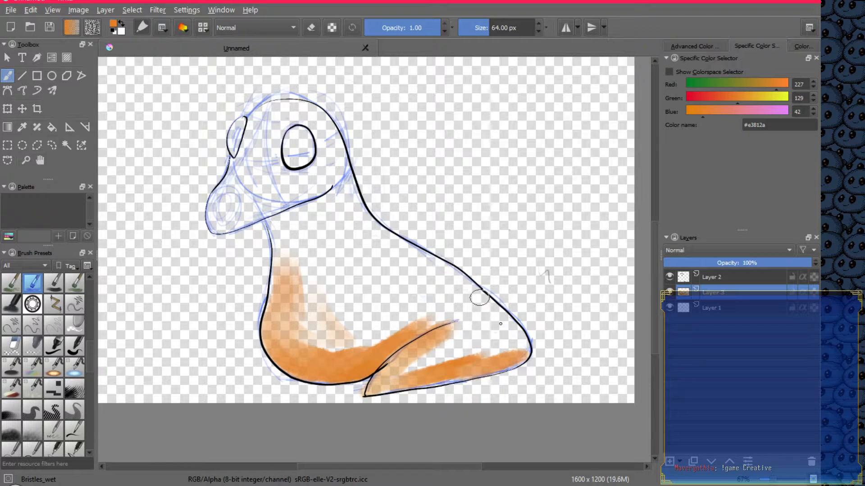
left_click_drag(480, 300, 515, 351)
left_click_drag(451, 292, 512, 343)
left_click_drag(428, 271, 520, 352)
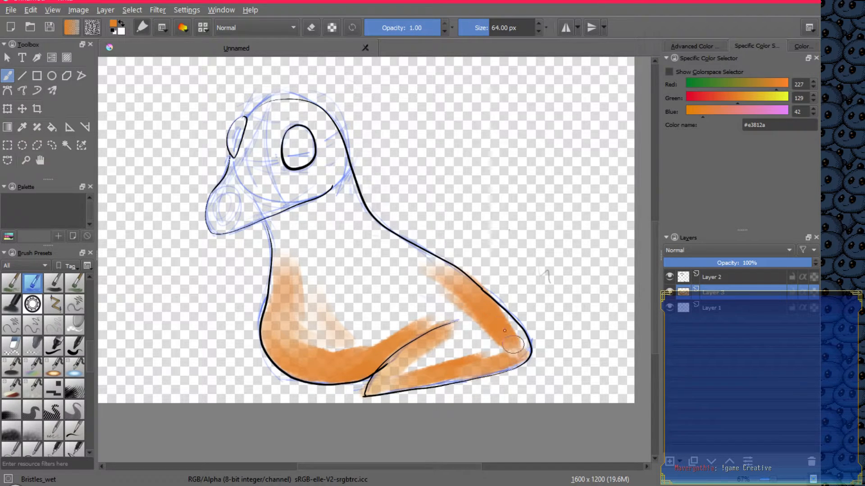
mouse_move(504, 322)
left_mouse_down()
mouse_move(523, 360)
mouse_move(520, 345)
left_mouse_up()
left_click_drag(470, 291, 534, 359)
Fill the remaining gaps inside the wing and tail with overlapping orange strokes
mouse_move(414, 363)
left_mouse_down()
mouse_move(472, 333)
mouse_move(400, 374)
mouse_move(487, 326)
left_mouse_up()
mouse_move(396, 374)
left_mouse_down()
mouse_move(507, 340)
mouse_move(483, 339)
mouse_move(478, 352)
mouse_move(490, 359)
mouse_move(511, 333)
left_mouse_up()
mouse_move(457, 288)
left_mouse_down()
mouse_move(491, 337)
mouse_move(452, 291)
mouse_move(446, 335)
left_mouse_up()
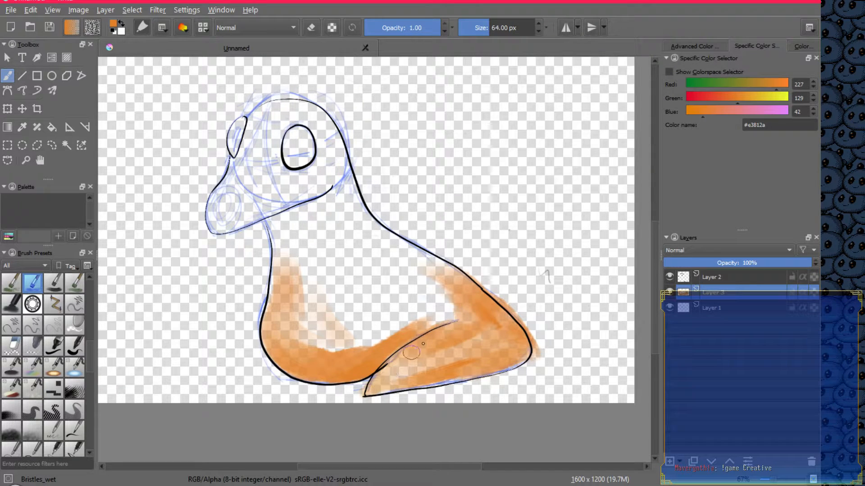
mouse_move(390, 372)
left_mouse_down()
mouse_move(456, 343)
mouse_move(433, 365)
left_mouse_up()
left_click_drag(380, 388, 494, 352)
left_click_drag(405, 382, 494, 336)
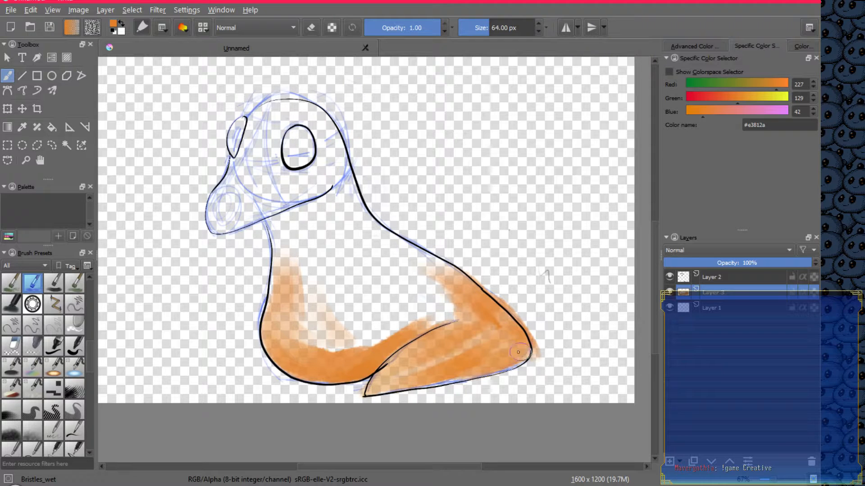
Paint orange along the underside of the tail, down the inner breast, and along the back from the nape to the lower back
mouse_move(510, 364)
left_mouse_down()
mouse_move(522, 361)
mouse_move(405, 381)
left_mouse_up()
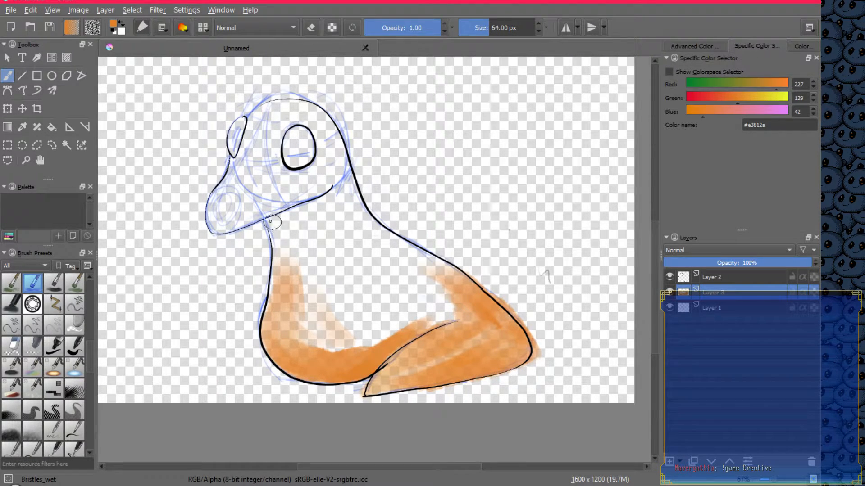
mouse_move(286, 276)
left_mouse_down()
mouse_move(291, 253)
mouse_move(309, 303)
mouse_move(342, 328)
mouse_move(330, 342)
left_mouse_up()
mouse_move(352, 204)
left_mouse_down()
mouse_move(388, 250)
mouse_move(371, 218)
mouse_move(383, 241)
mouse_move(449, 283)
left_mouse_up()
mouse_move(390, 243)
left_mouse_down()
mouse_move(378, 230)
mouse_move(490, 297)
left_mouse_up()
mouse_move(402, 319)
left_mouse_down()
mouse_move(420, 324)
mouse_move(480, 300)
mouse_move(351, 344)
mouse_move(411, 315)
mouse_move(372, 342)
left_mouse_up()
left_click_drag(358, 259, 434, 300)
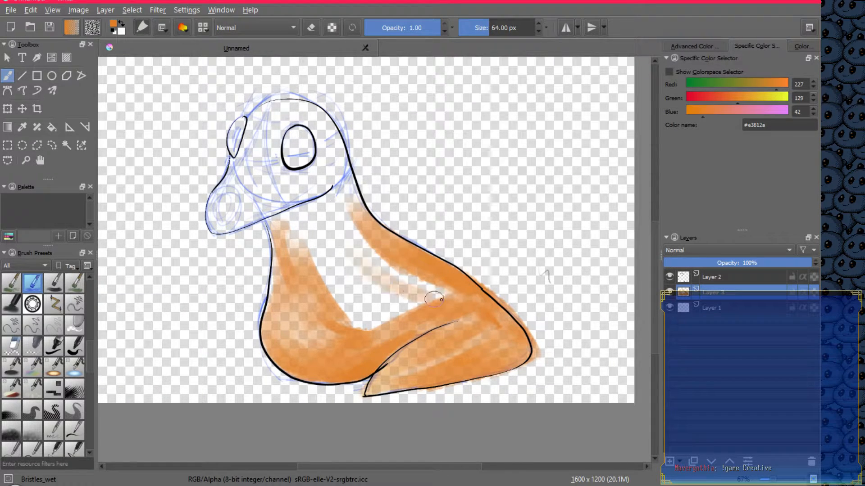
Fill the bird's mid-body and neck with diagonal orange strokes, covering the bare area between the breast and the back
mouse_move(350, 227)
left_mouse_down()
mouse_move(418, 291)
mouse_move(395, 265)
mouse_move(457, 295)
mouse_move(342, 222)
mouse_move(421, 316)
left_mouse_up()
left_click_drag(343, 253, 415, 324)
mouse_move(415, 324)
left_mouse_down()
mouse_move(331, 256)
mouse_move(394, 325)
left_mouse_up()
mouse_move(394, 326)
left_mouse_down()
mouse_move(333, 268)
mouse_move(387, 329)
left_mouse_up()
mouse_move(387, 329)
left_mouse_down()
mouse_move(327, 278)
mouse_move(367, 320)
left_mouse_up()
mouse_move(367, 320)
left_mouse_down()
mouse_move(322, 285)
mouse_move(372, 328)
mouse_move(322, 306)
mouse_move(358, 330)
mouse_move(332, 325)
mouse_move(367, 351)
left_mouse_up()
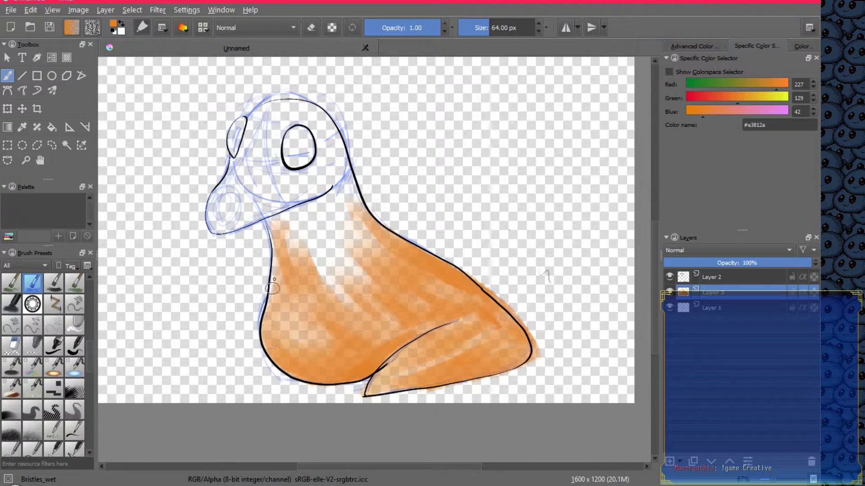
mouse_move(273, 308)
left_mouse_down()
mouse_move(280, 228)
mouse_move(271, 221)
left_mouse_up()
mouse_move(315, 247)
left_mouse_down()
mouse_move(354, 303)
mouse_move(345, 303)
mouse_move(379, 254)
mouse_move(366, 235)
mouse_move(315, 212)
mouse_move(286, 218)
mouse_move(311, 271)
mouse_move(393, 328)
left_mouse_up()
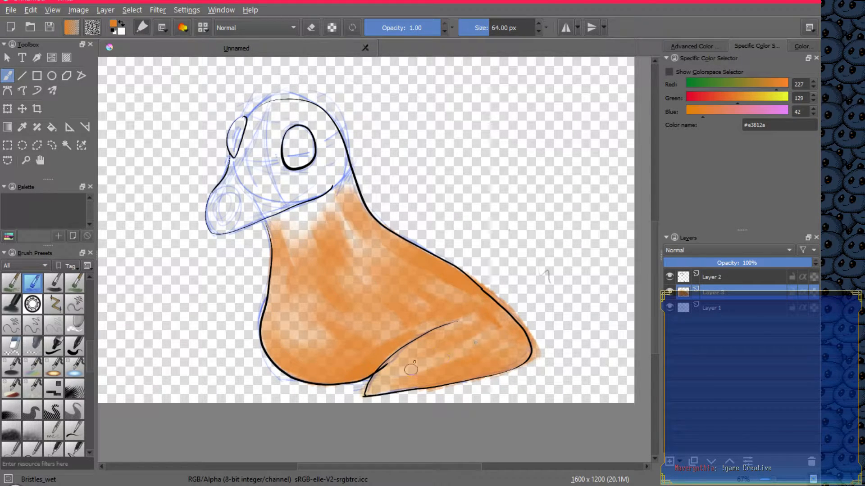
Cover the thin patches inside the wing and tail and along the upper back with more orange
mouse_move(452, 332)
left_mouse_down()
mouse_move(467, 324)
mouse_move(405, 362)
mouse_move(488, 325)
mouse_move(428, 362)
mouse_move(486, 340)
mouse_move(420, 373)
mouse_move(506, 347)
left_mouse_up()
mouse_move(422, 378)
left_mouse_down()
mouse_move(377, 390)
mouse_move(433, 348)
mouse_move(421, 348)
mouse_move(386, 382)
mouse_move(458, 334)
mouse_move(391, 365)
mouse_move(434, 351)
mouse_move(474, 323)
mouse_move(399, 361)
mouse_move(436, 344)
left_mouse_up()
left_click_drag(399, 375, 387, 382)
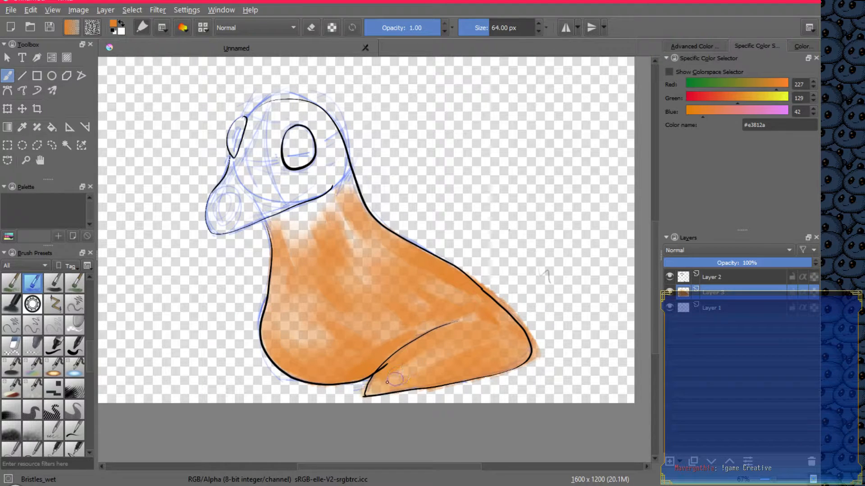
left_click_drag(471, 366, 524, 350)
left_click_drag(390, 250, 412, 264)
left_click_drag(464, 290, 483, 318)
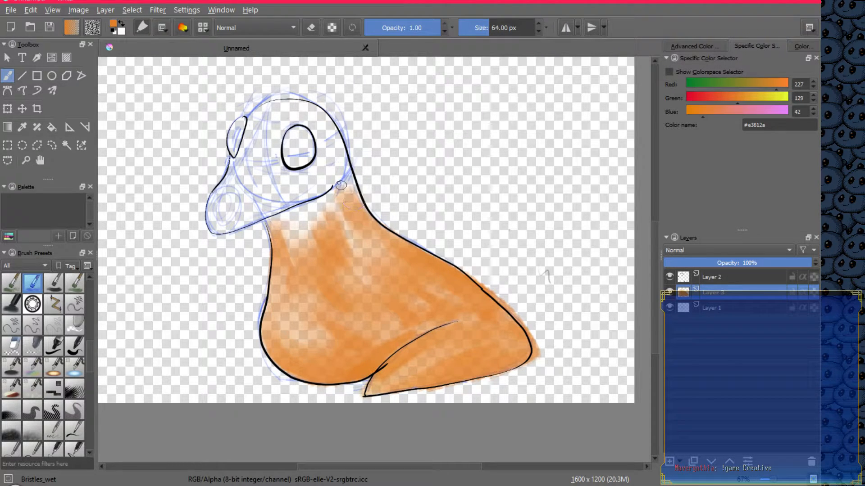
Layer orange strokes from the nape across the shoulder and down the breast to cover the remaining pale areas
left_click_drag(340, 186, 367, 259)
mouse_move(337, 214)
left_mouse_down()
mouse_move(394, 289)
mouse_move(355, 223)
mouse_move(420, 284)
left_mouse_up()
left_click_drag(356, 224, 429, 285)
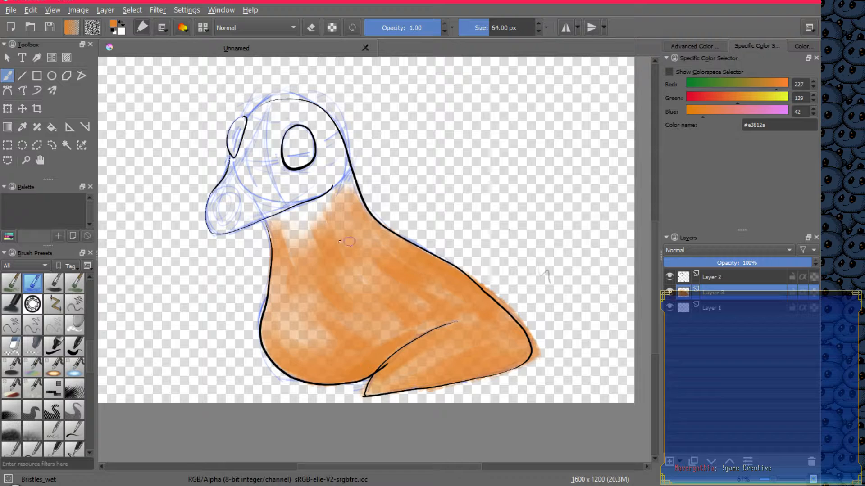
left_click_drag(349, 242, 382, 298)
left_click_drag(352, 272, 389, 319)
left_click_drag(277, 278, 271, 344)
left_click_drag(285, 310, 311, 353)
mouse_move(306, 299)
left_mouse_down()
mouse_move(321, 340)
mouse_move(355, 348)
left_mouse_up()
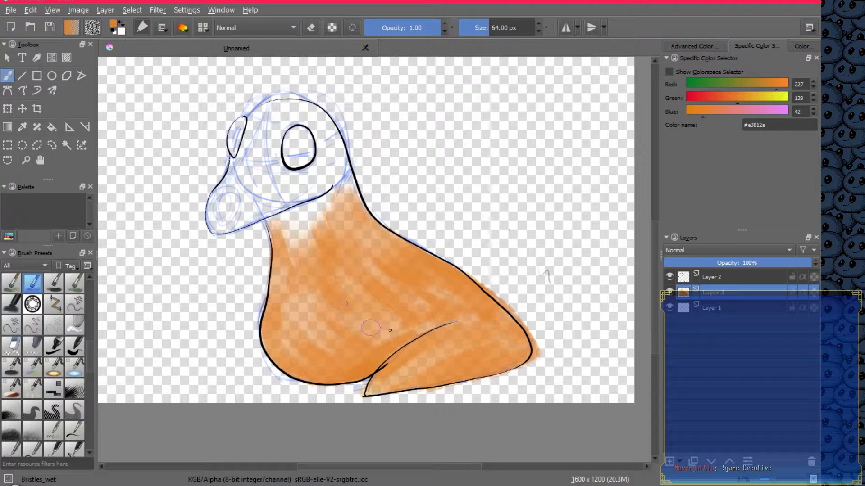
Paint the bird's head and beak orange up to the ink outline, leaving both eyes unpainted
mouse_move(259, 137)
left_mouse_down()
mouse_move(218, 222)
mouse_move(236, 192)
mouse_move(223, 227)
mouse_move(269, 214)
mouse_move(231, 226)
mouse_move(255, 191)
mouse_move(258, 159)
mouse_move(245, 151)
mouse_move(218, 204)
mouse_move(235, 221)
mouse_move(306, 212)
mouse_move(288, 223)
mouse_move(295, 282)
mouse_move(311, 252)
mouse_move(316, 198)
mouse_move(299, 201)
mouse_move(353, 222)
mouse_move(353, 200)
left_mouse_up()
mouse_move(310, 116)
left_mouse_down()
mouse_move(338, 169)
mouse_move(326, 126)
mouse_move(360, 228)
left_mouse_up()
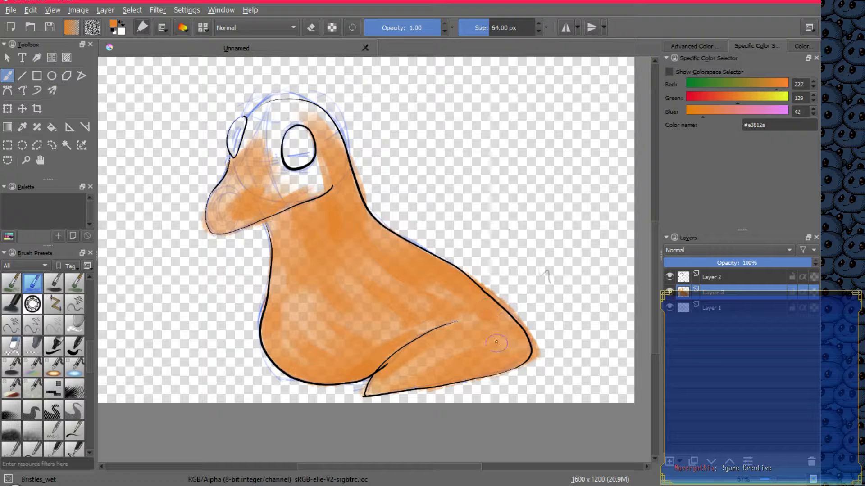
left_click_drag(496, 342, 480, 309)
mouse_move(305, 105)
left_mouse_down()
mouse_move(328, 121)
mouse_move(335, 143)
mouse_move(277, 111)
mouse_move(328, 118)
mouse_move(259, 117)
mouse_move(225, 193)
mouse_move(241, 189)
mouse_move(213, 201)
mouse_move(247, 219)
mouse_move(313, 187)
mouse_move(271, 183)
mouse_move(282, 167)
mouse_move(272, 146)
mouse_move(275, 115)
mouse_move(311, 116)
mouse_move(265, 124)
mouse_move(246, 165)
mouse_move(270, 207)
left_mouse_up()
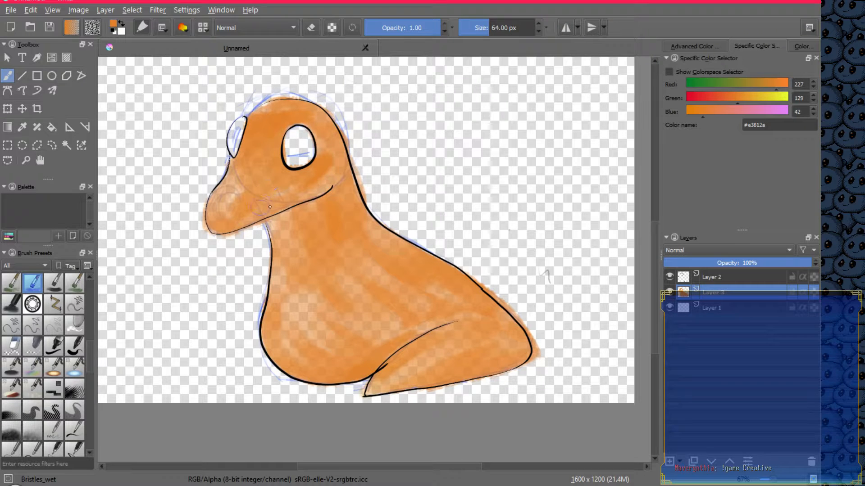
left_click_drag(320, 184, 328, 169)
mouse_move(218, 205)
left_mouse_down()
mouse_move(230, 194)
mouse_move(218, 189)
mouse_move(221, 220)
mouse_move(234, 210)
mouse_move(250, 216)
mouse_move(243, 221)
left_mouse_up()
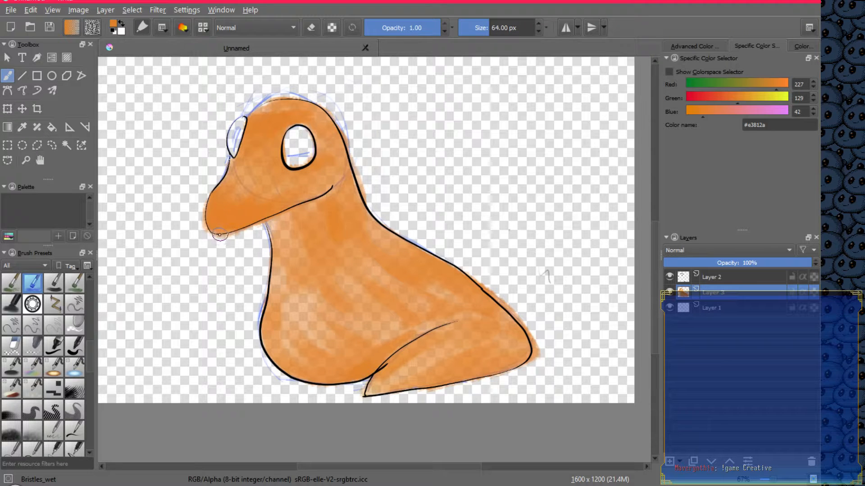
left_click_drag(223, 230, 208, 235)
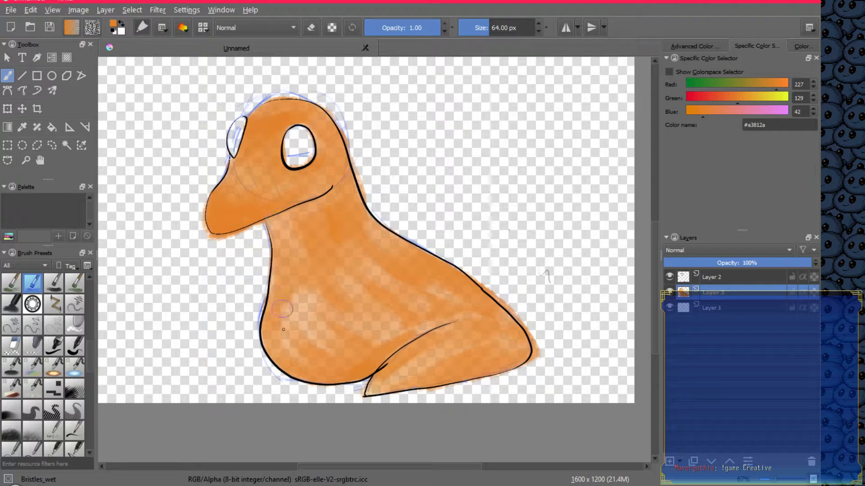
Blend the pale streaks on the breast, mid-body and wing with long diagonal orange strokes
mouse_move(299, 286)
left_mouse_down()
mouse_move(347, 354)
mouse_move(338, 322)
mouse_move(383, 345)
left_mouse_up()
mouse_move(361, 297)
left_mouse_down()
mouse_move(402, 333)
mouse_move(473, 323)
left_mouse_up()
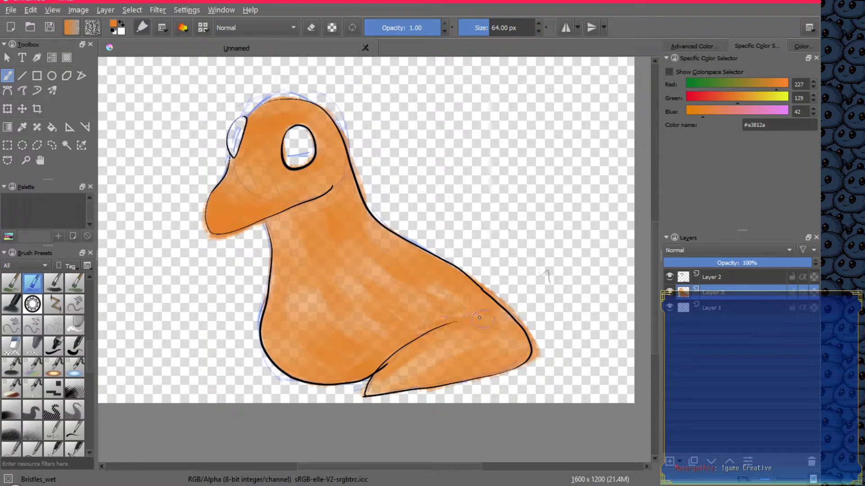
left_click_drag(399, 287, 474, 315)
left_click_drag(382, 382, 479, 348)
Switch to the Block_wet_tilt brush preset using the pop-up palette
right_click(536, 251)
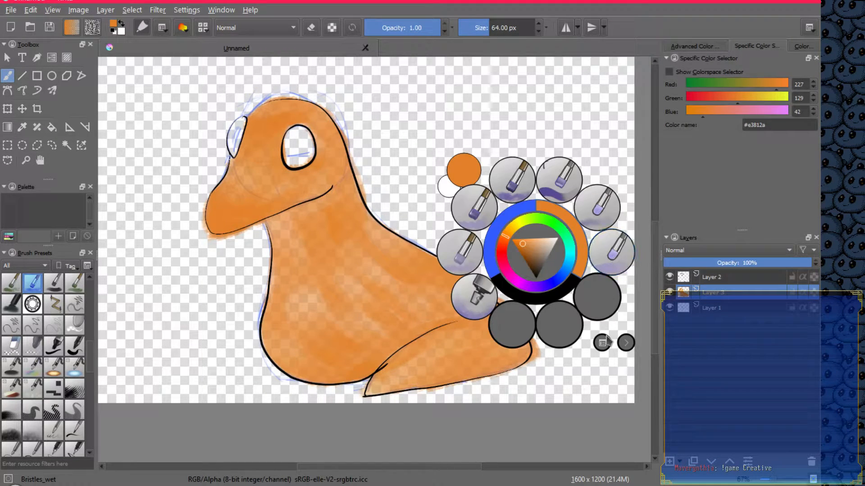
left_click(558, 180)
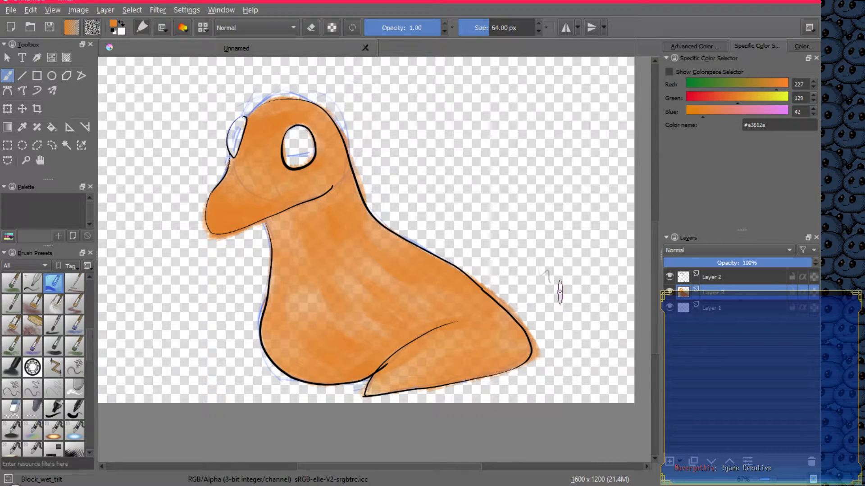
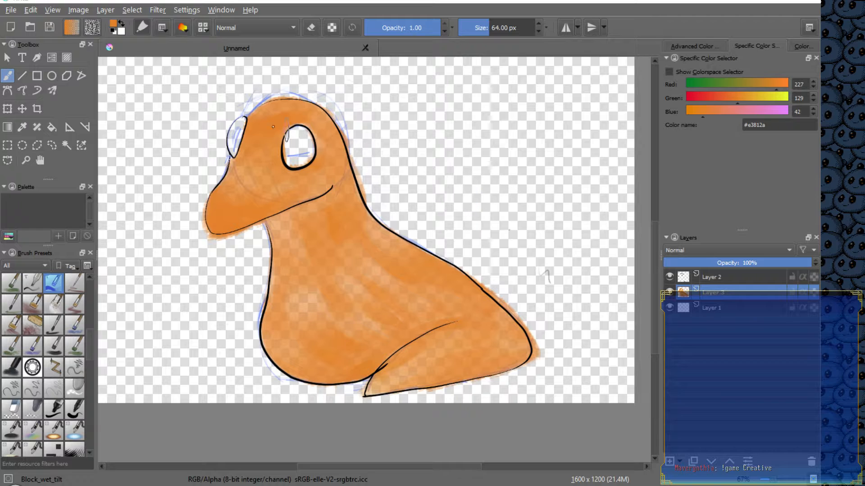
Examine the brush editor's Bristle engine, its preset choices and its predefined brush tips
left_click(183, 30)
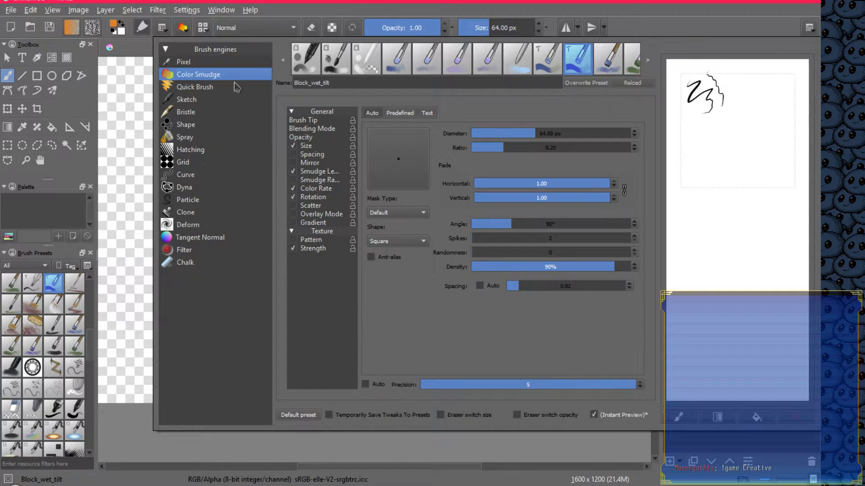
left_click(199, 113)
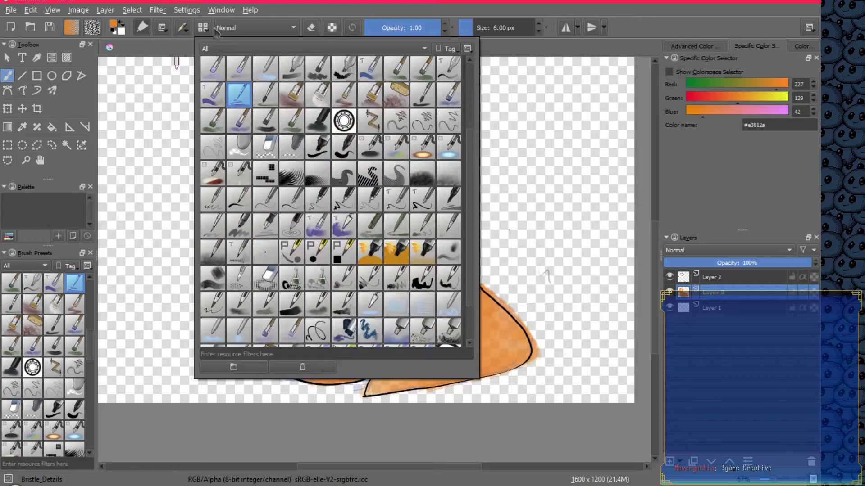
left_click(203, 28)
left_click(182, 28)
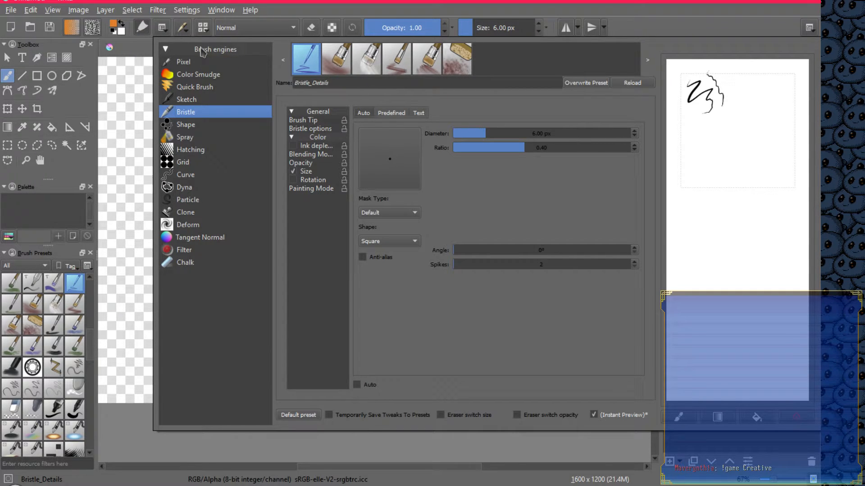
left_click(392, 113)
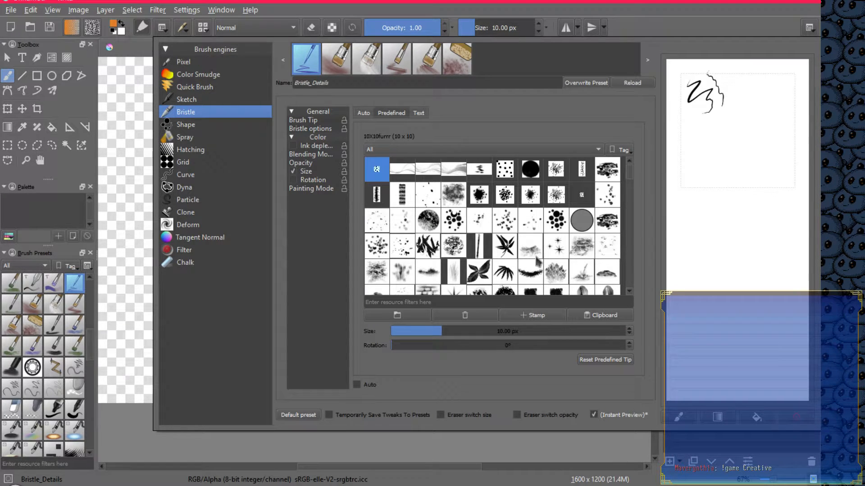
mouse_move(536, 257)
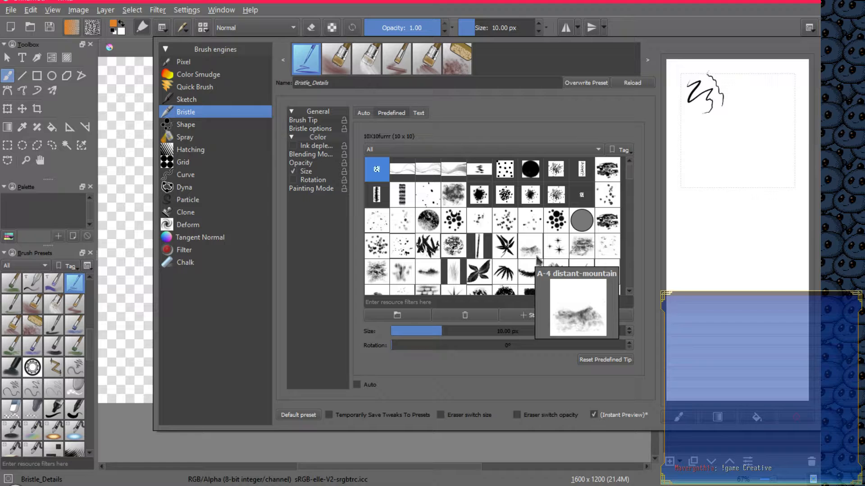
Examine the Sketch, Pixel, Color Smudge and Quick Brush engines in the brush editor, including the Pixel engine's Rotation option
left_click(205, 98)
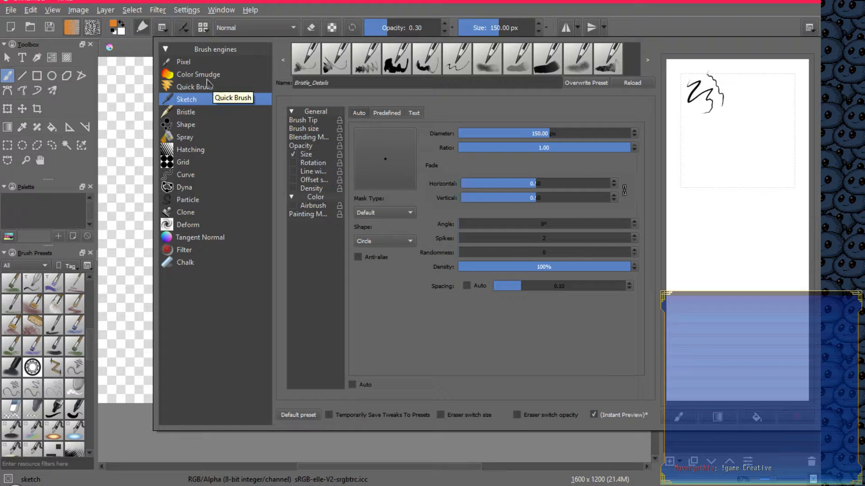
left_click(201, 67)
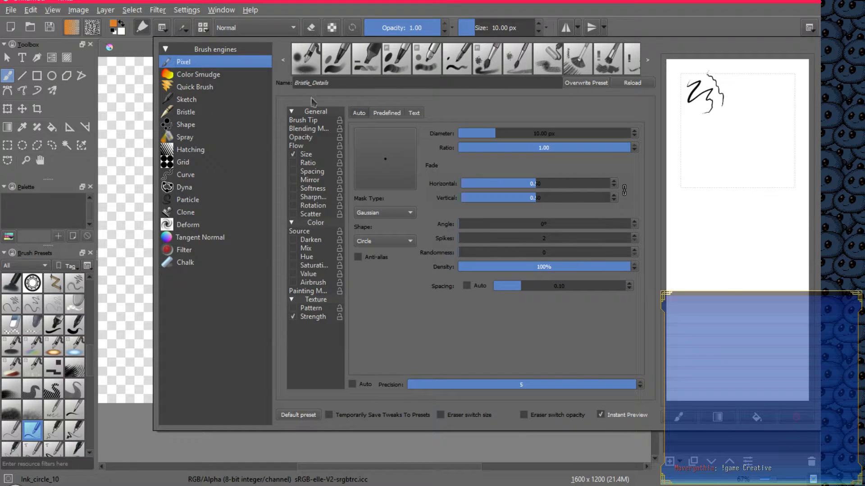
left_click(294, 207)
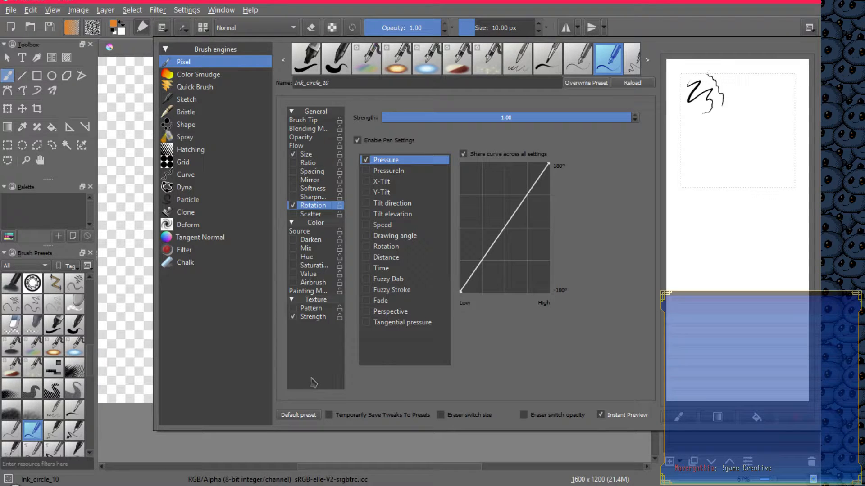
left_click(209, 76)
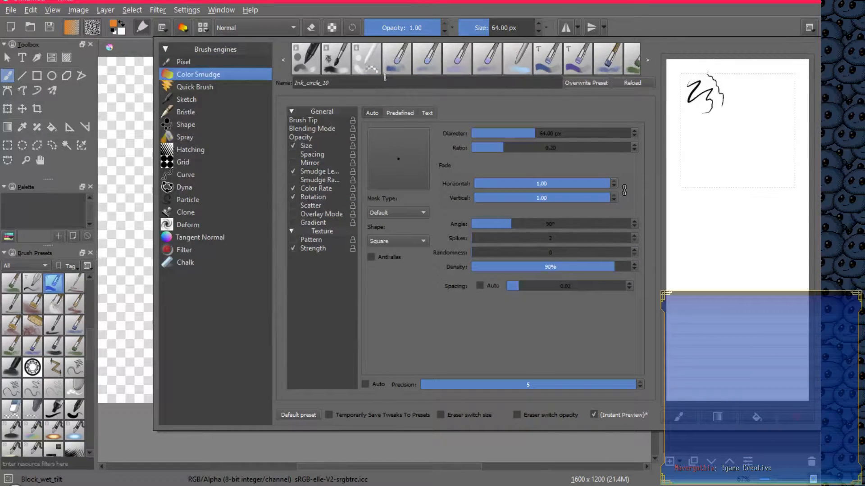
left_click(208, 90)
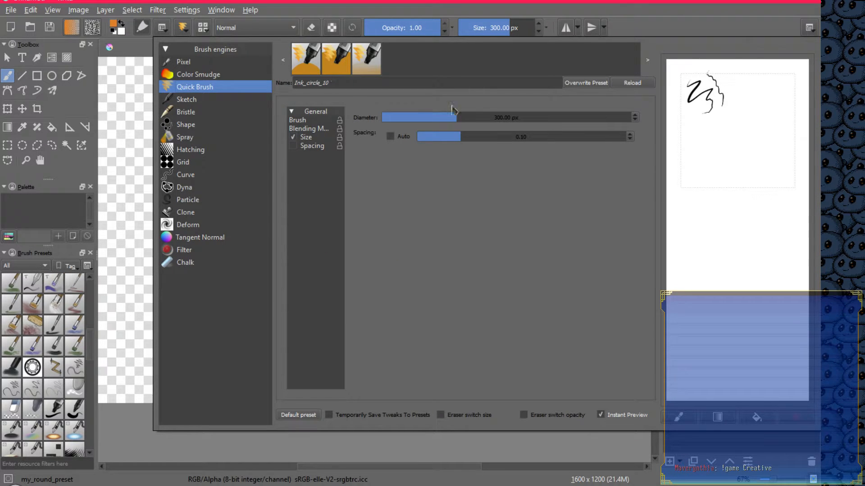
left_click(131, 319)
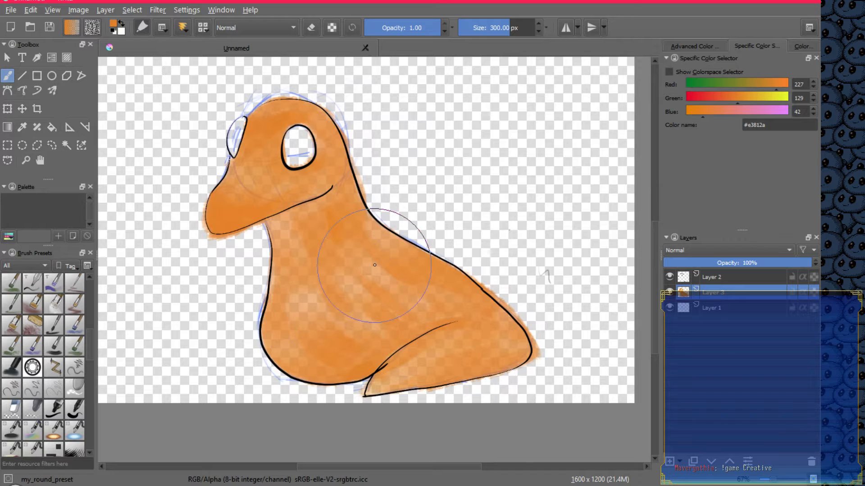
Reselect the Block_wet_tilt brush and set the paint colour to teal #2ae3b8 using the pop-up palette
right_click(475, 277)
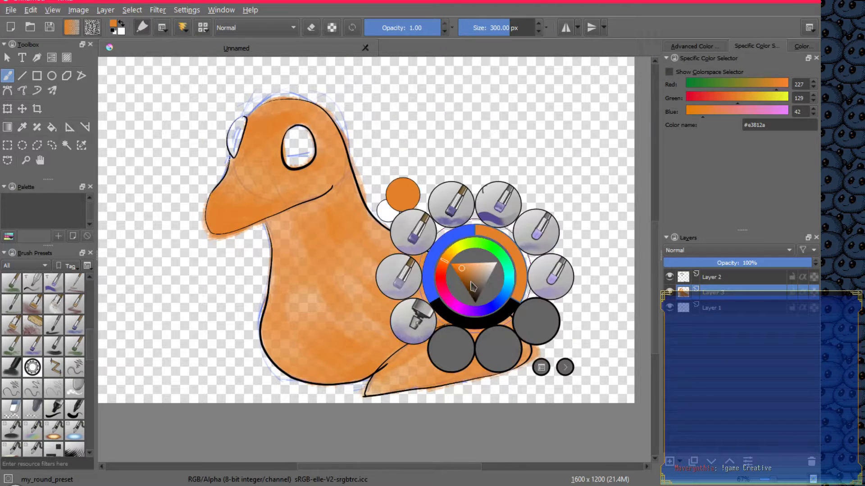
left_click(499, 212)
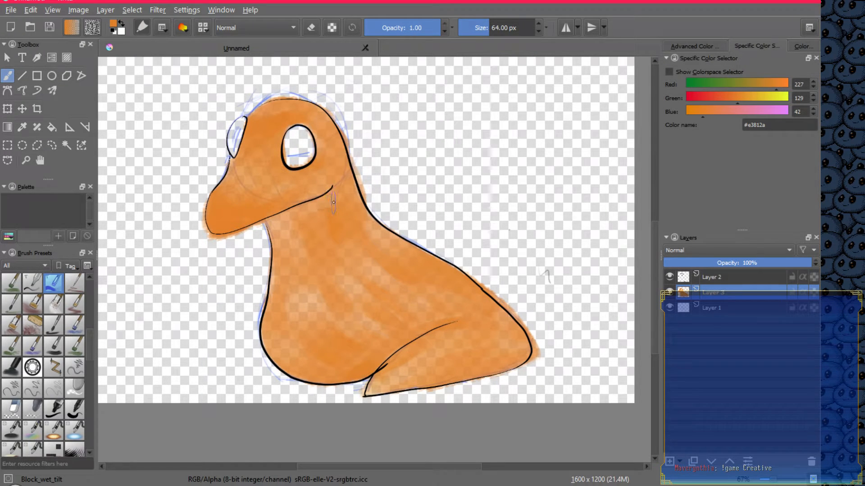
right_click(350, 238)
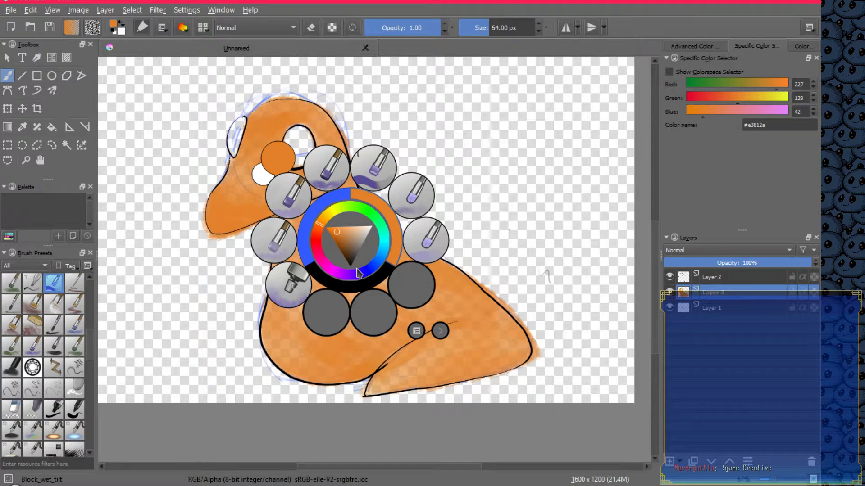
left_click(385, 235)
left_click_drag(385, 234, 385, 233)
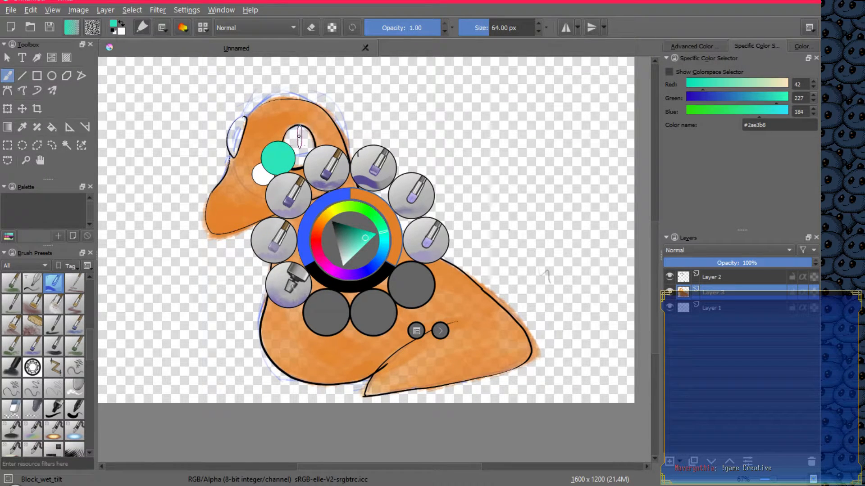
Paint both of the bird's eyes teal inside their ink outlines
left_click(299, 140)
mouse_move(298, 144)
left_mouse_down()
mouse_move(307, 146)
mouse_move(304, 135)
mouse_move(292, 135)
mouse_move(287, 155)
mouse_move(284, 135)
mouse_move(307, 136)
mouse_move(308, 166)
mouse_move(295, 161)
mouse_move(311, 146)
mouse_move(308, 130)
mouse_move(289, 135)
mouse_move(290, 162)
left_mouse_up()
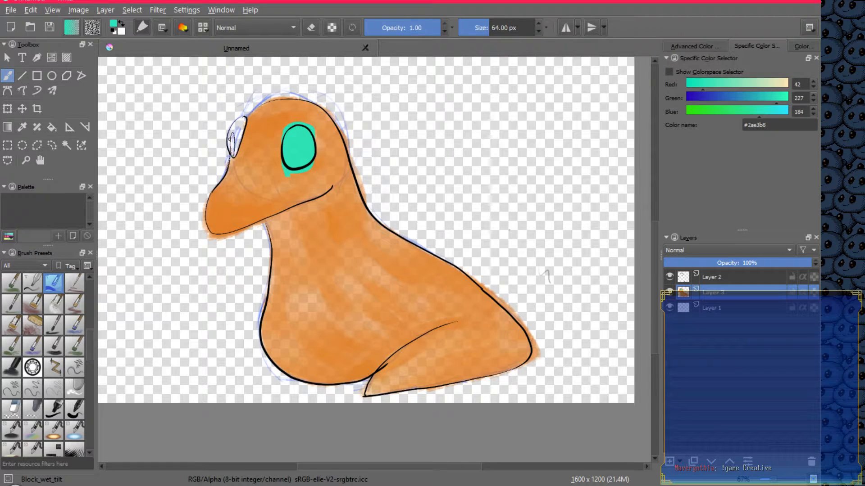
mouse_move(232, 150)
left_mouse_down()
mouse_move(234, 128)
mouse_move(233, 151)
mouse_move(227, 142)
mouse_move(244, 122)
mouse_move(230, 147)
left_mouse_up()
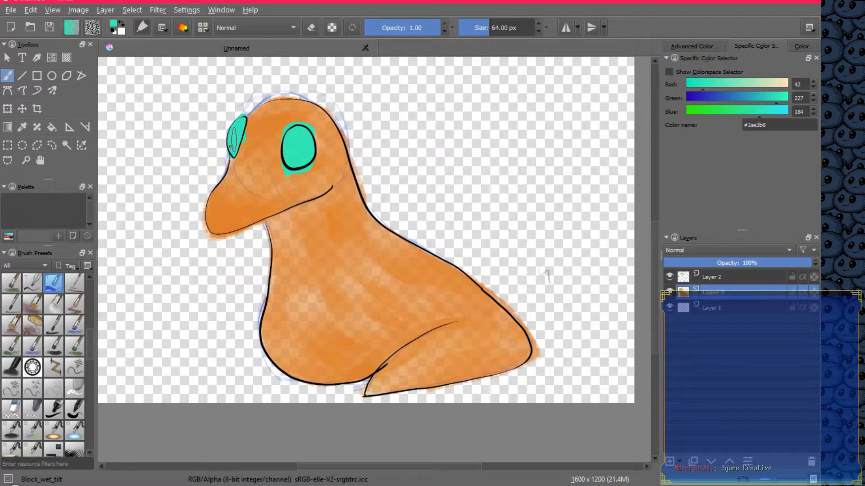
Examine the program settings for canvas-only mode, tablet pressure, performance and canvas input, including the Pan Canvas and Rotate Canvas shortcuts
left_click(215, 14)
left_click(219, 30)
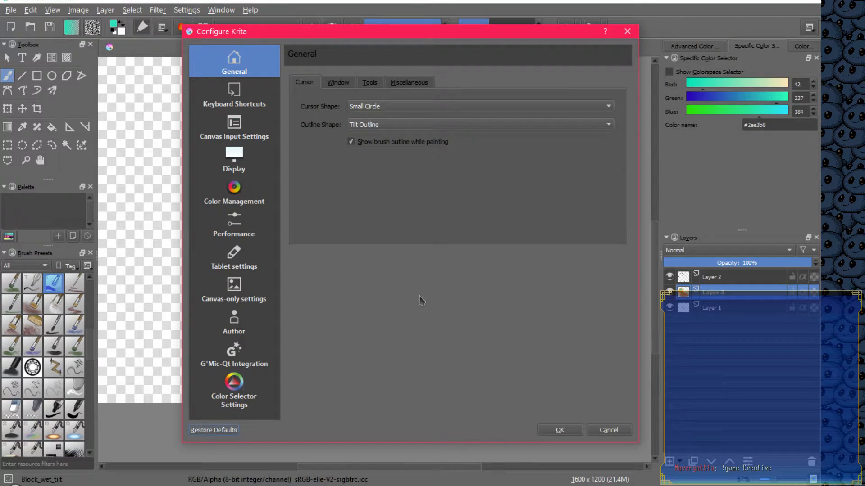
left_click(241, 299)
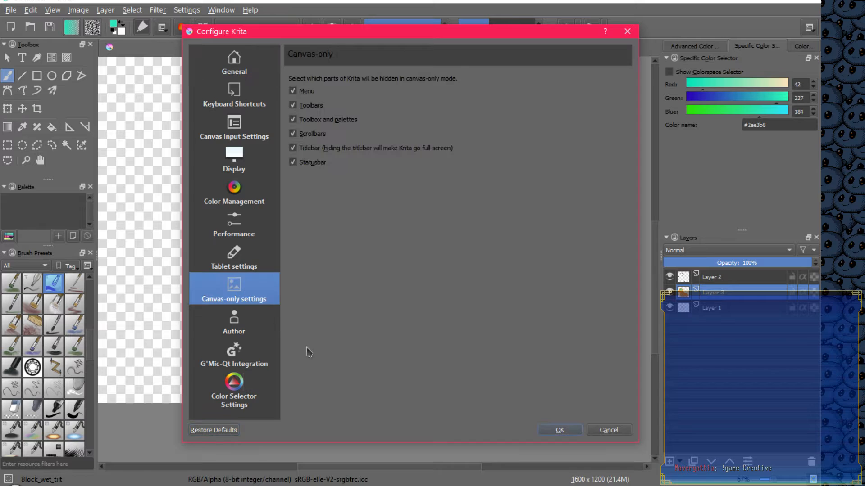
left_click(243, 261)
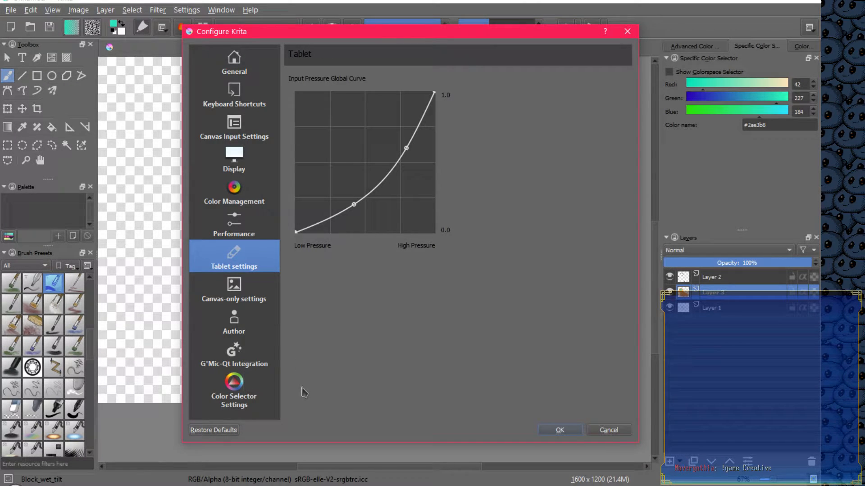
left_click(248, 230)
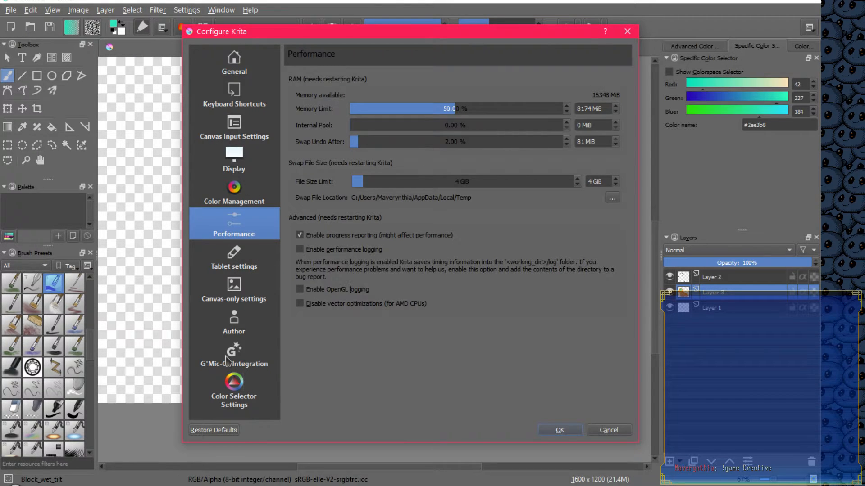
left_click(239, 134)
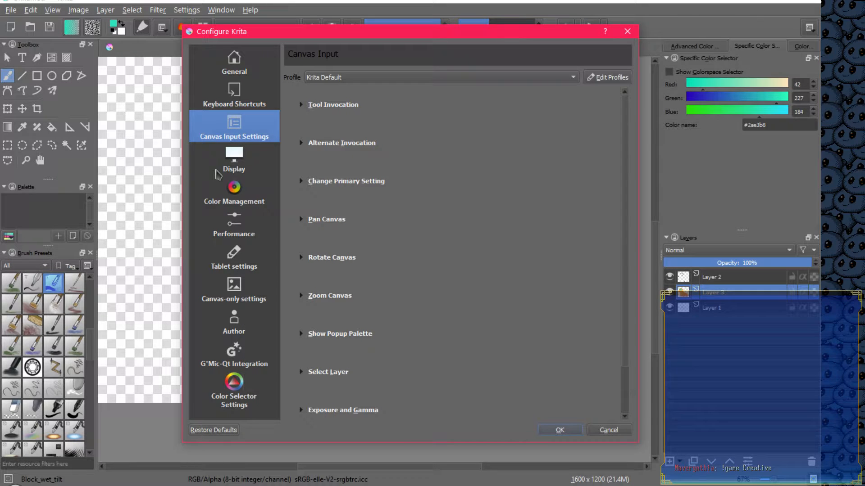
left_click(309, 219)
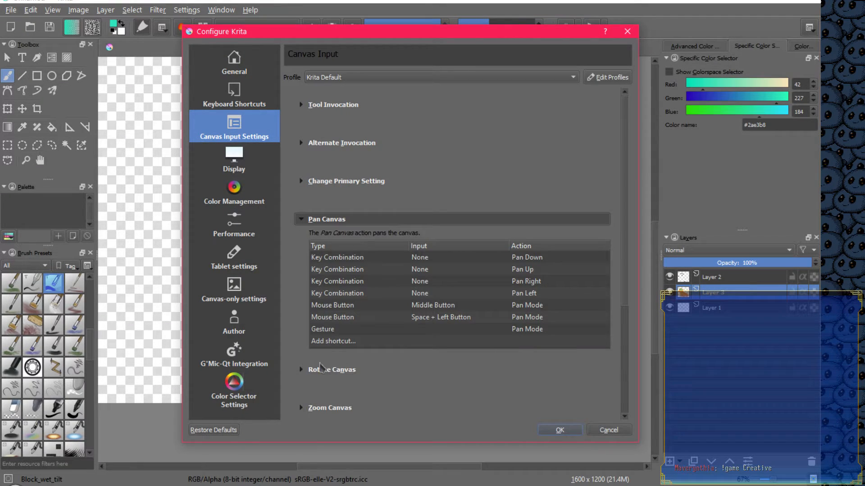
left_click(321, 367)
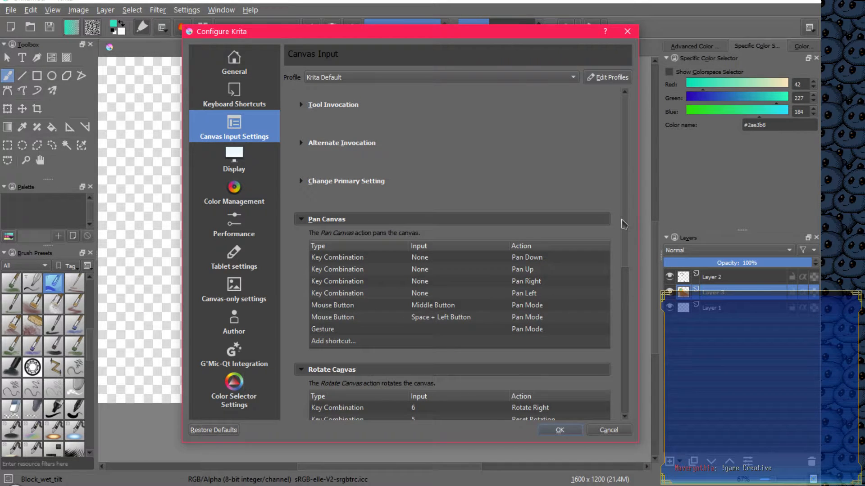
mouse_move(624, 236)
left_mouse_down()
mouse_move(621, 404)
mouse_move(620, 229)
left_mouse_up()
left_click(627, 31)
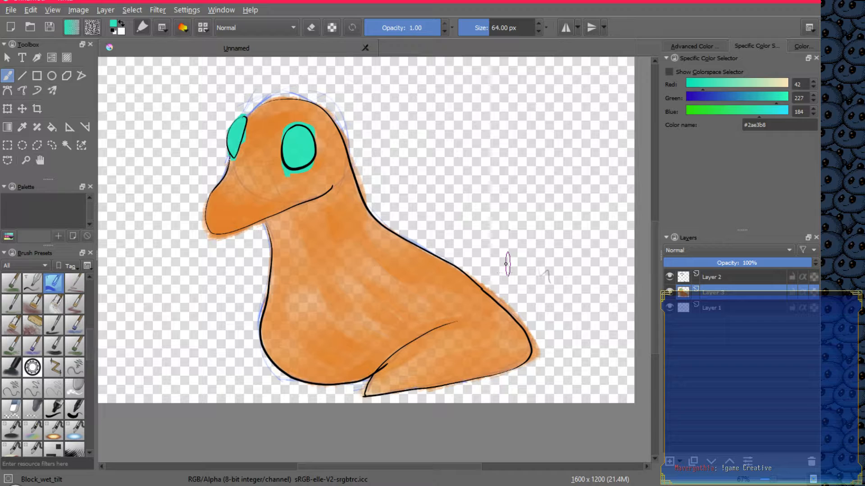
Select the Sparkle_wet brush and set the paint colour to orange #e3812a using the pop-up palette
right_click(527, 291)
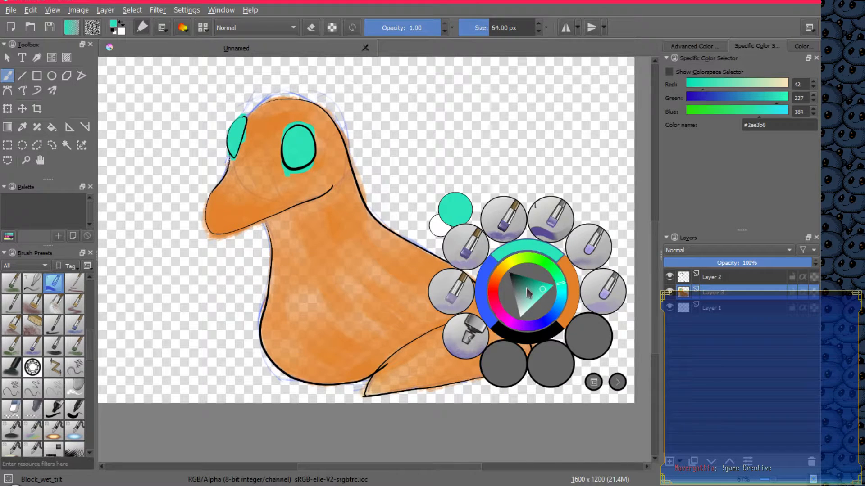
left_click(506, 222)
right_click(475, 253)
left_click(418, 211)
right_click(486, 254)
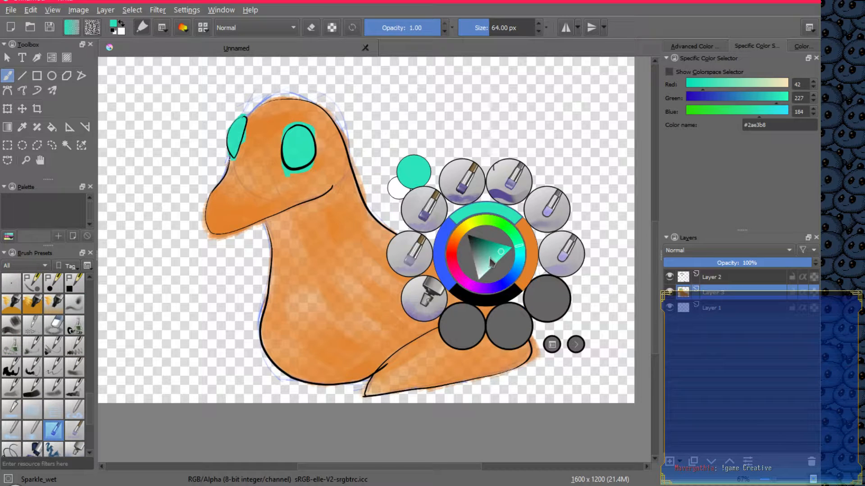
left_click(528, 246)
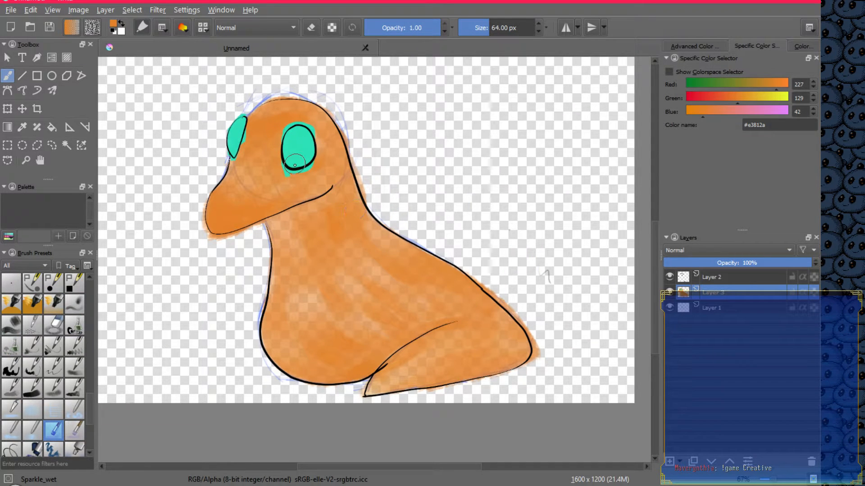
Reduce the brush to 44 px, cover the teal spill below the bird's near eye with orange, and undo the last strokes
mouse_move(294, 165)
left_mouse_down()
mouse_move(292, 181)
mouse_move(277, 166)
mouse_move(293, 180)
left_mouse_up()
key("ctrl+z")
key("bracketleft")
key("bracketleft")
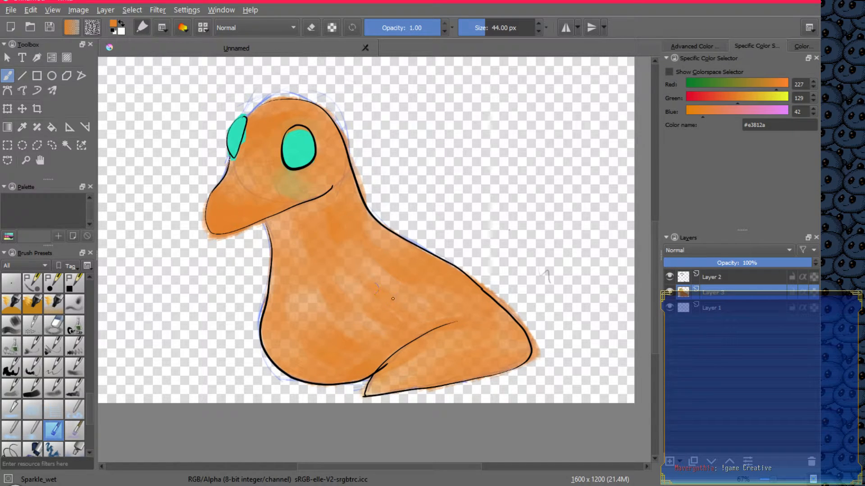
key("ctrl+z")
key("ctrl+z")
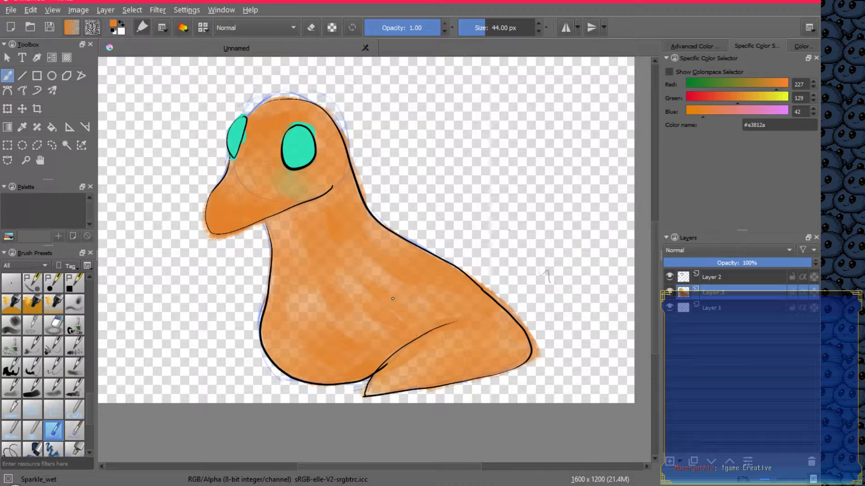
Switch to the Block_wet_tilt brush and paint orange over the greenish smudge below the bird's near eye
right_click(455, 286)
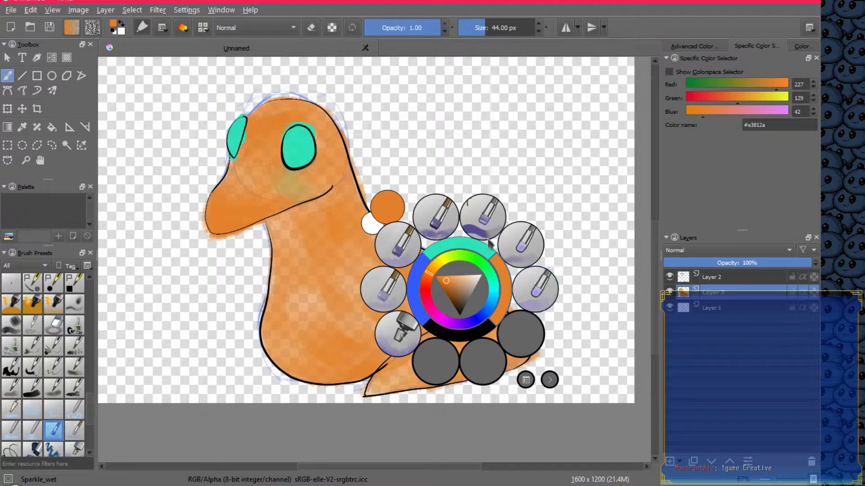
left_click(485, 226)
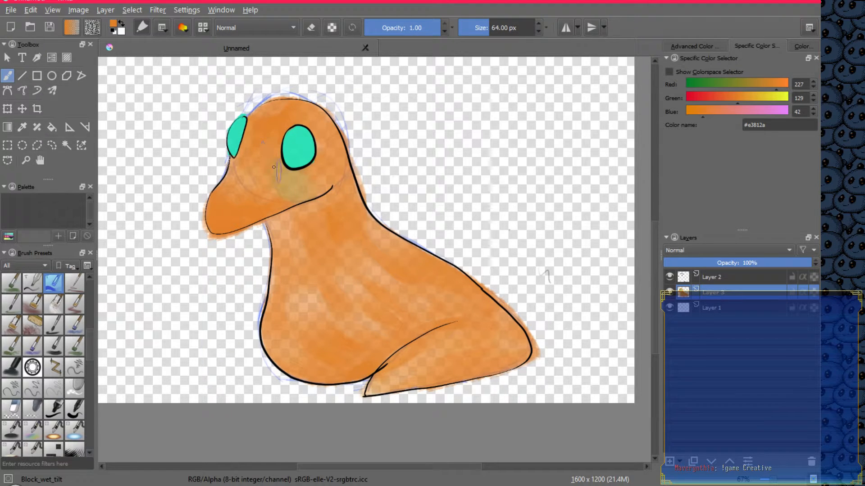
mouse_move(292, 192)
left_mouse_down()
mouse_move(265, 187)
mouse_move(325, 180)
mouse_move(278, 187)
mouse_move(304, 185)
mouse_move(274, 197)
mouse_move(338, 181)
mouse_move(316, 212)
mouse_move(251, 194)
mouse_move(319, 185)
mouse_move(263, 205)
mouse_move(316, 182)
mouse_move(263, 170)
left_mouse_up()
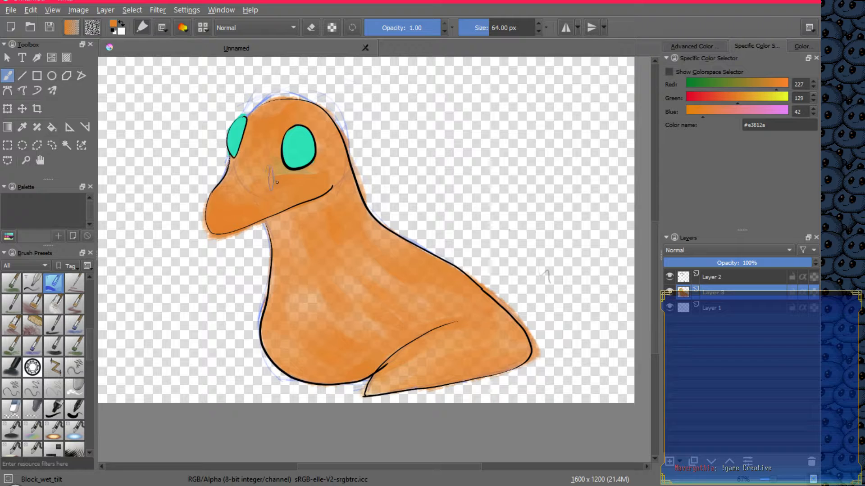
left_click_drag(315, 180, 289, 181)
Switch to the Basic_wet_soft brush and even out the orange across the bird's body, wing and back at 100 px
right_click(531, 251)
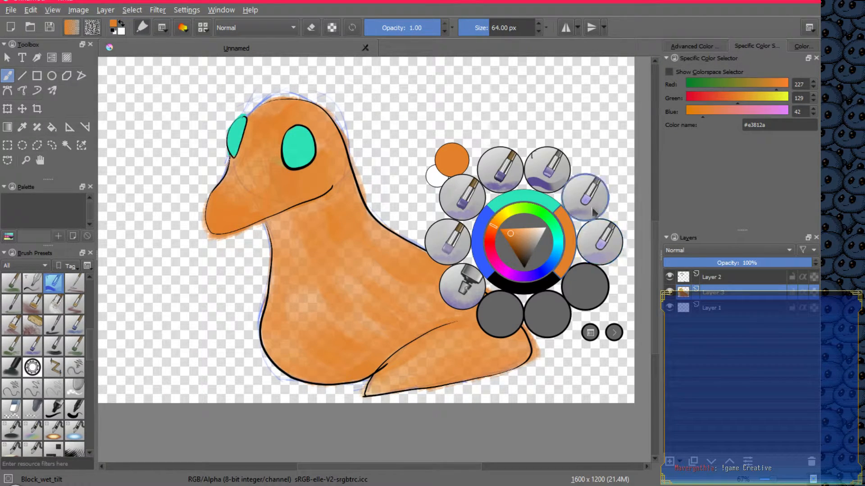
left_click(582, 225)
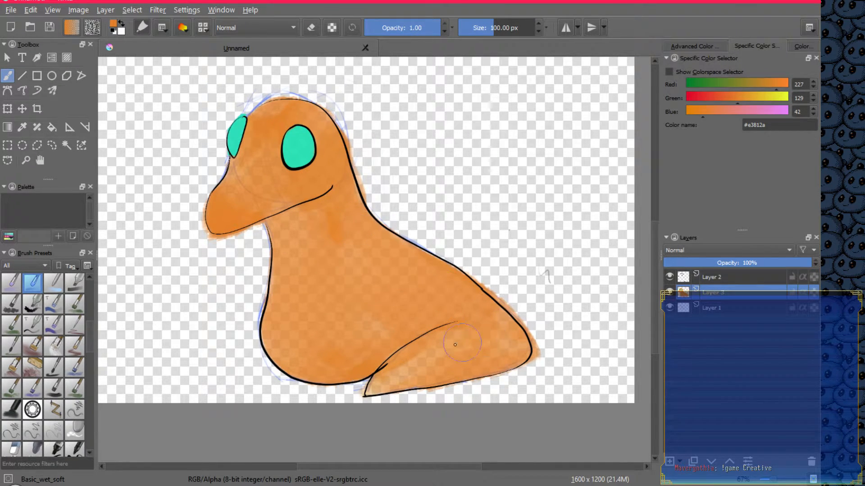
mouse_move(407, 367)
left_mouse_down()
mouse_move(440, 362)
mouse_move(390, 381)
mouse_move(480, 340)
mouse_move(442, 339)
mouse_move(468, 328)
mouse_move(412, 360)
mouse_move(514, 339)
mouse_move(493, 311)
mouse_move(523, 339)
mouse_move(513, 354)
mouse_move(460, 375)
left_mouse_up()
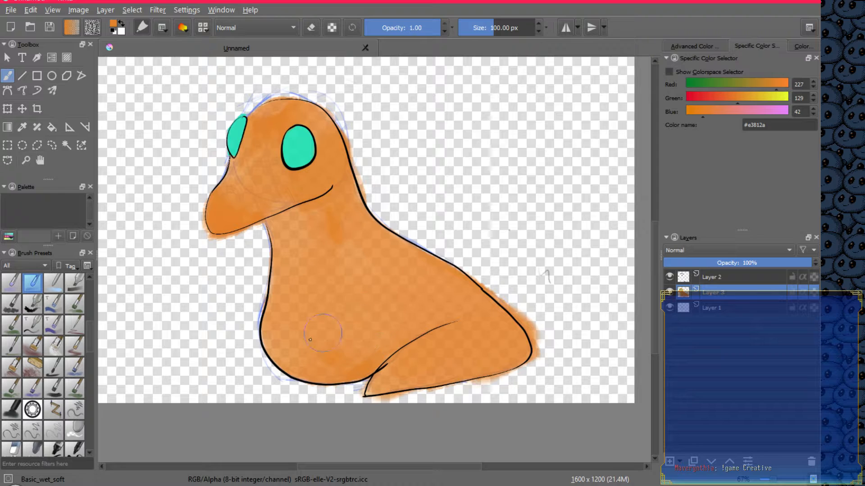
mouse_move(439, 264)
left_mouse_down()
mouse_move(448, 271)
mouse_move(417, 258)
left_mouse_up()
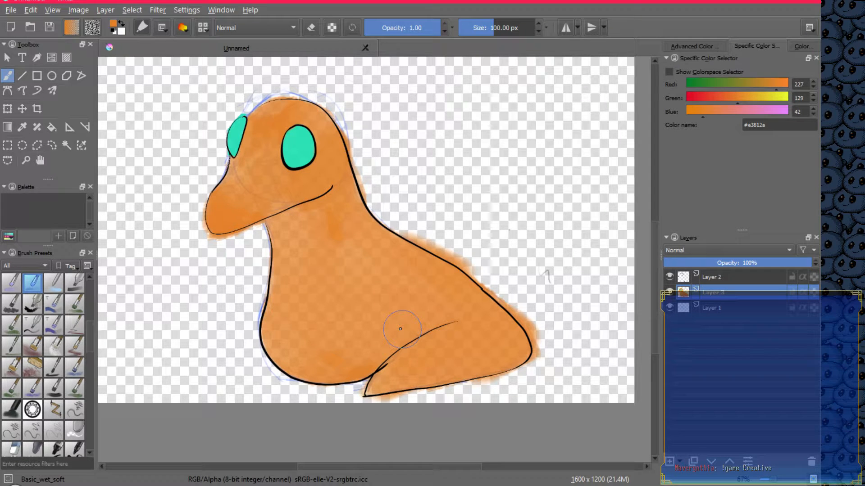
Try the Block_mix_tilt, Block_tilt and Bristles_hairy brush presets and set the paint colour to teal #2ae3b8
left_click(54, 304)
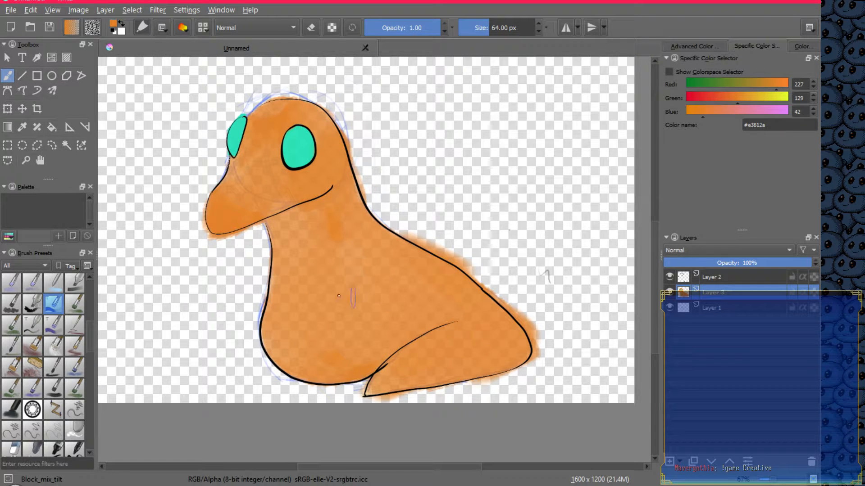
left_click(35, 327)
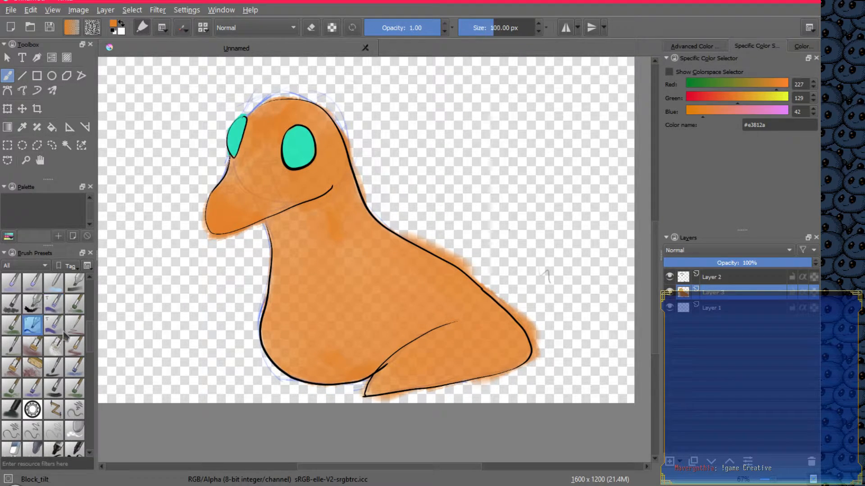
left_click(55, 308)
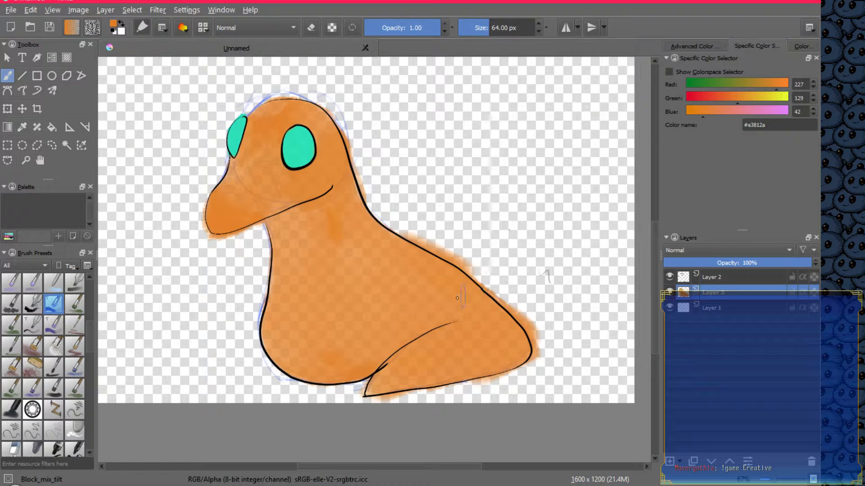
right_click(426, 318)
left_click(436, 279)
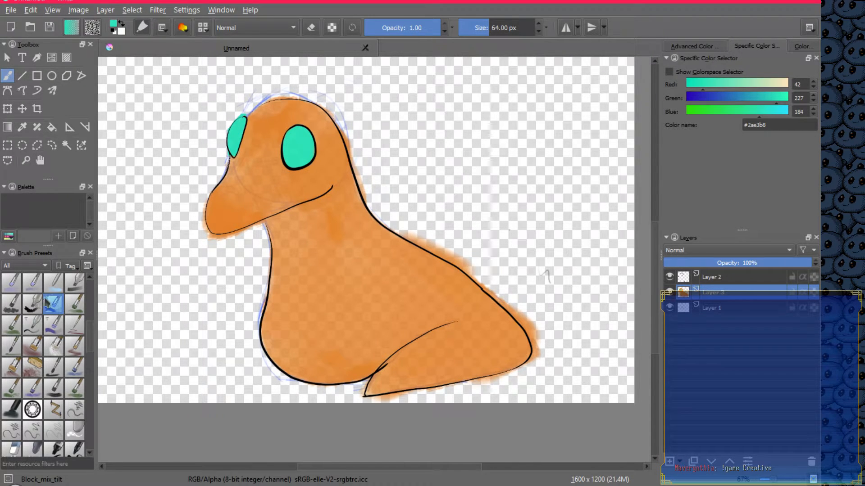
left_click(55, 372)
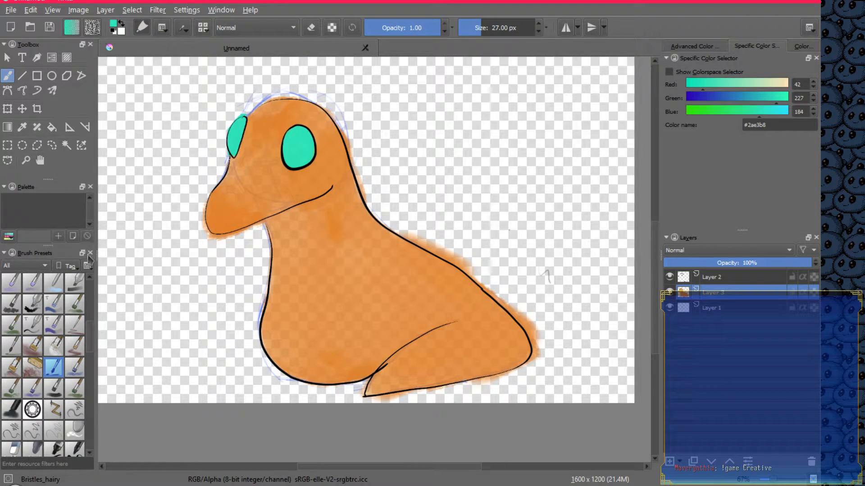
Reselect the Sparkle_wet brush and darken the orange paint colour to brown #9e4e09 in the pop-up palette
right_click(469, 282)
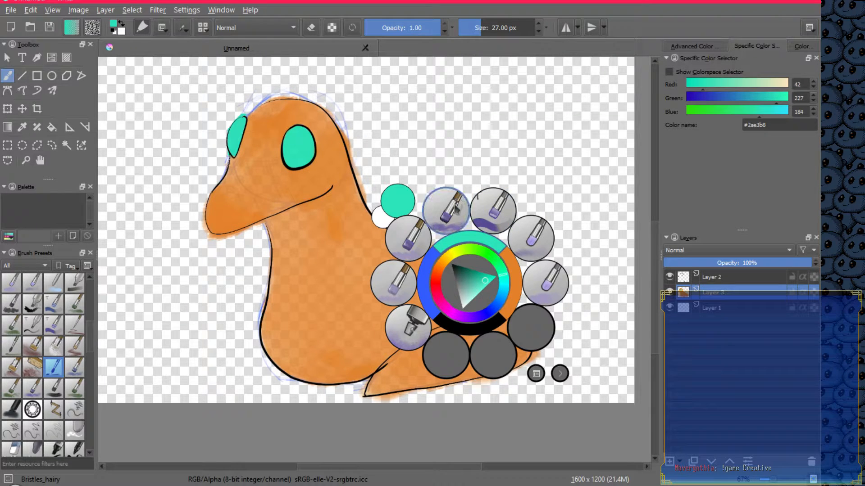
left_click(406, 249)
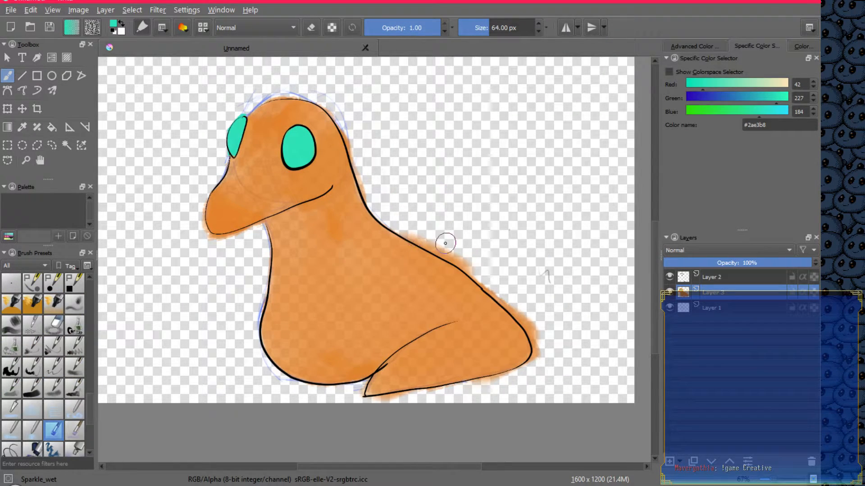
right_click(481, 265)
left_click(527, 276)
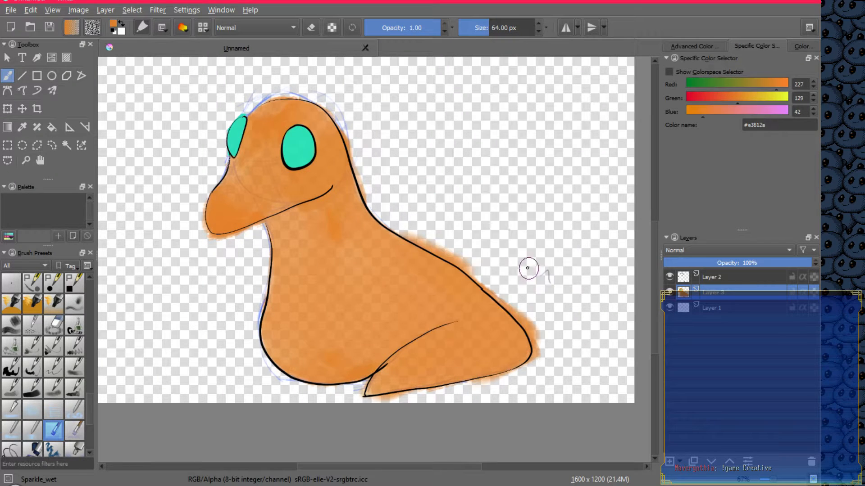
right_click(486, 283)
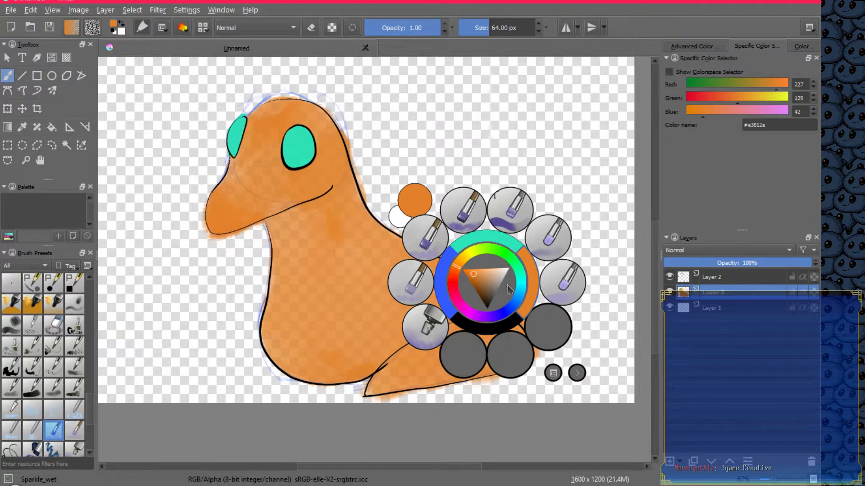
left_click_drag(474, 282, 475, 285)
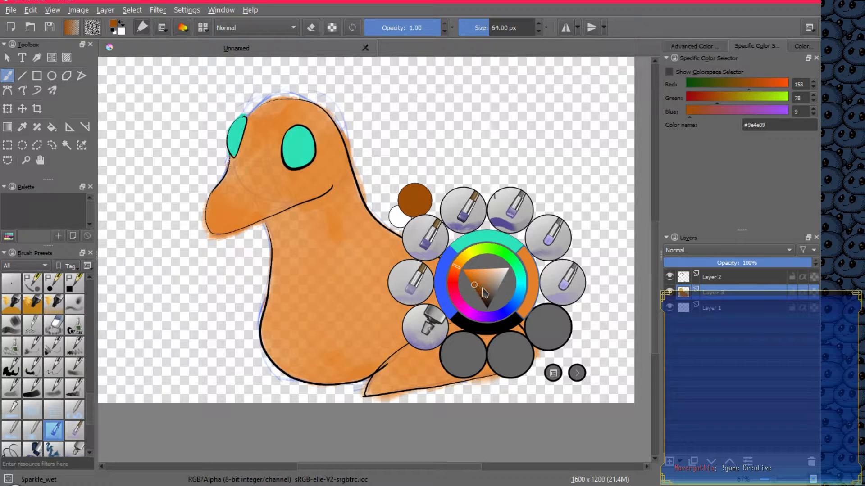
left_click(363, 345)
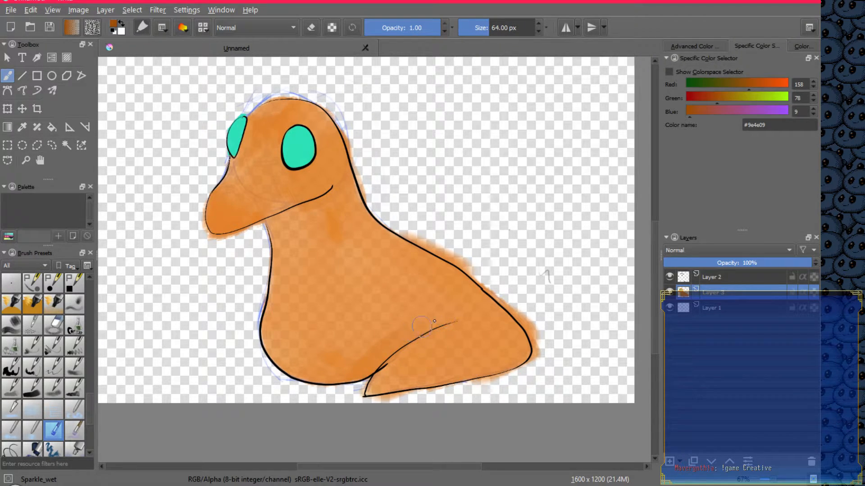
Set the brush size to 35 px and paint brown shading along both sides of the wing line and the wing's lower edge
key("bracketleft")
key("bracketleft")
key("bracketleft")
key("bracketleft")
key("bracketleft")
key("bracketleft")
key("bracketleft")
key("bracketleft")
key("bracketleft")
key("bracketleft")
key("bracketleft")
mouse_move(355, 369)
left_mouse_down()
mouse_move(421, 329)
mouse_move(405, 334)
mouse_move(459, 315)
left_mouse_up()
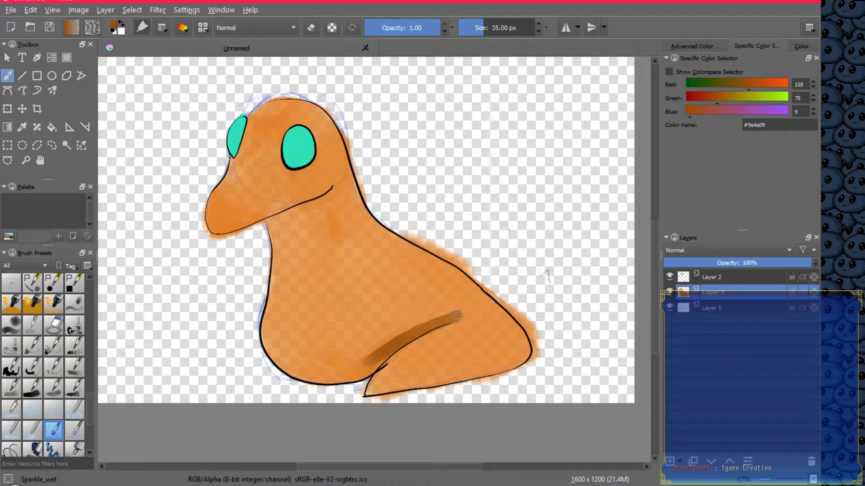
mouse_move(386, 354)
left_mouse_down()
mouse_move(359, 373)
mouse_move(368, 369)
mouse_move(322, 380)
mouse_move(434, 334)
mouse_move(439, 346)
mouse_move(411, 377)
mouse_move(370, 387)
mouse_move(382, 386)
mouse_move(371, 382)
mouse_move(382, 370)
mouse_move(366, 392)
mouse_move(415, 345)
mouse_move(390, 361)
mouse_move(403, 349)
mouse_move(442, 327)
left_mouse_up()
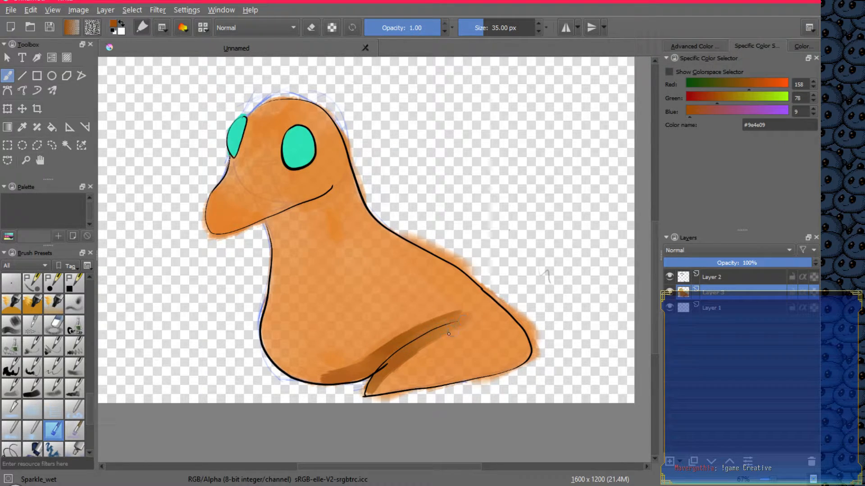
mouse_move(395, 383)
left_mouse_down()
mouse_move(439, 374)
mouse_move(377, 390)
mouse_move(399, 372)
left_mouse_up()
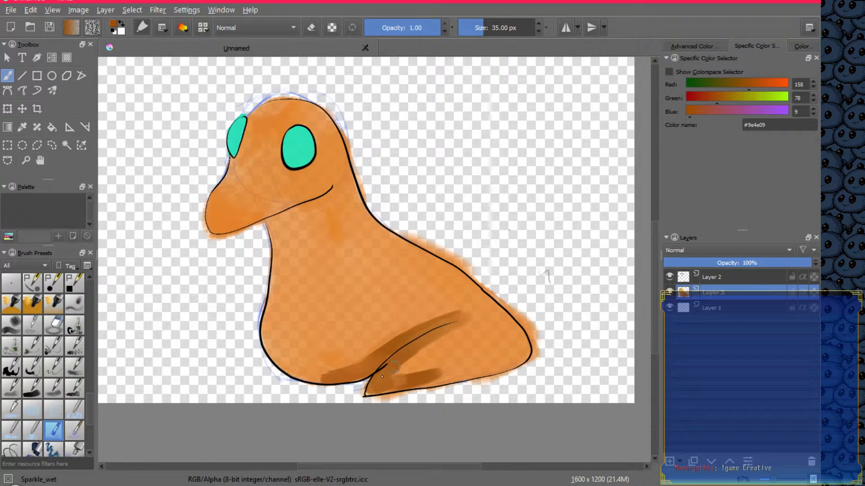
mouse_move(470, 370)
left_mouse_down()
mouse_move(435, 381)
mouse_move(530, 352)
mouse_move(534, 342)
left_mouse_up()
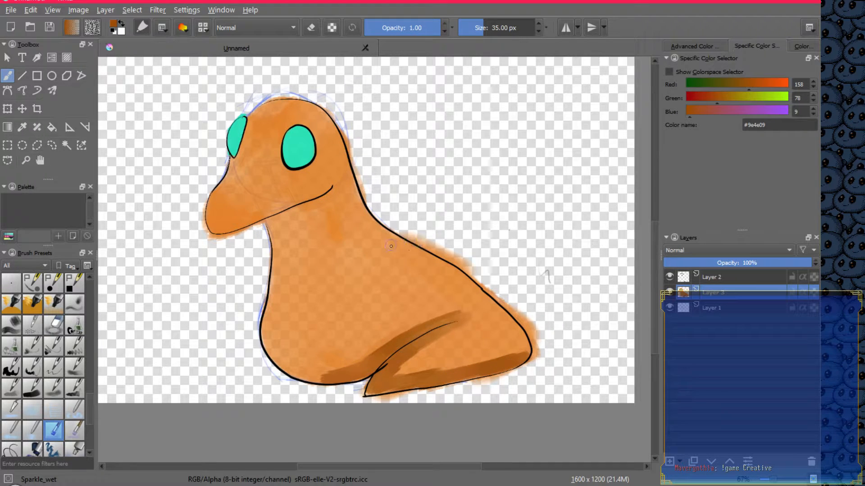
Enlarge the brush to 63 px and paint brown shading along the bird's lower back down to the tail
left_click_drag(444, 276, 484, 301)
key("bracketright")
key("bracketright")
key("bracketright")
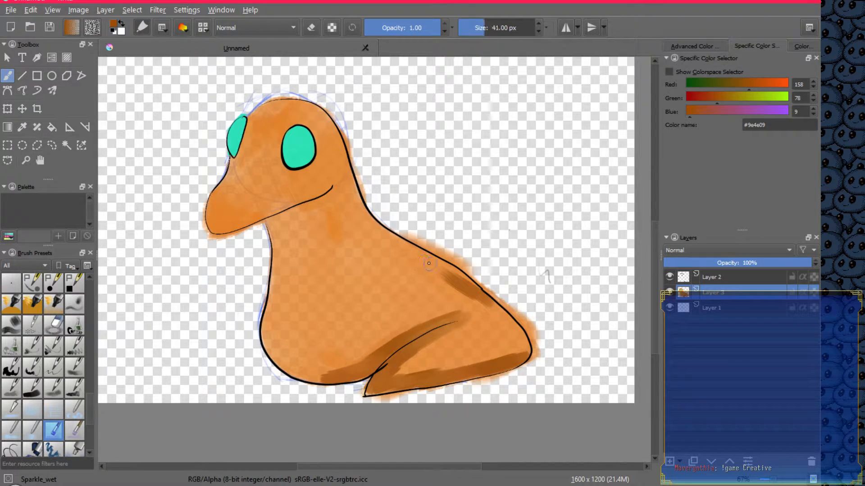
key("bracketright")
key("bracketright")
left_click_drag(439, 280, 463, 292)
mouse_move(423, 262)
left_mouse_down()
mouse_move(470, 281)
mouse_move(529, 355)
mouse_move(509, 349)
mouse_move(517, 344)
mouse_move(498, 356)
mouse_move(495, 343)
left_mouse_up()
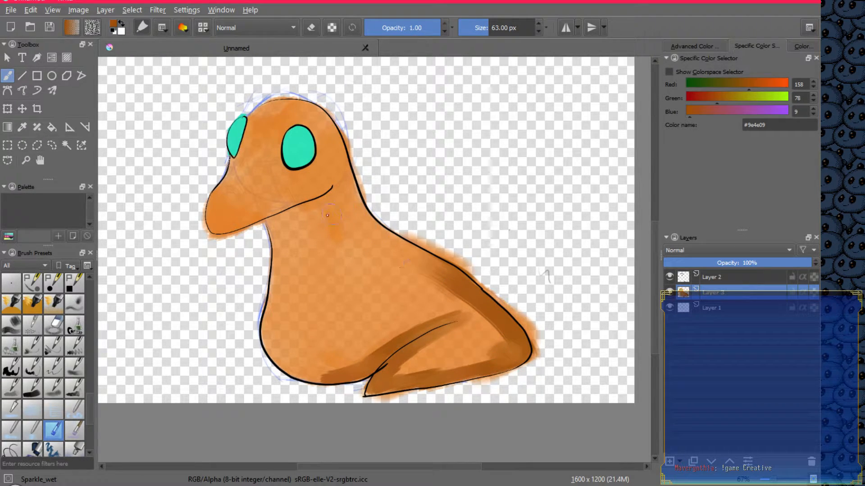
Reduce the brush to 47 px and paint brown shading under the jaw and from the crown down the neck and back
key("bracketleft")
key("bracketleft")
key("bracketleft")
mouse_move(271, 221)
left_mouse_down()
mouse_move(341, 185)
mouse_move(358, 223)
left_mouse_up()
mouse_move(339, 167)
left_mouse_down()
mouse_move(323, 122)
mouse_move(306, 110)
mouse_move(265, 106)
left_mouse_up()
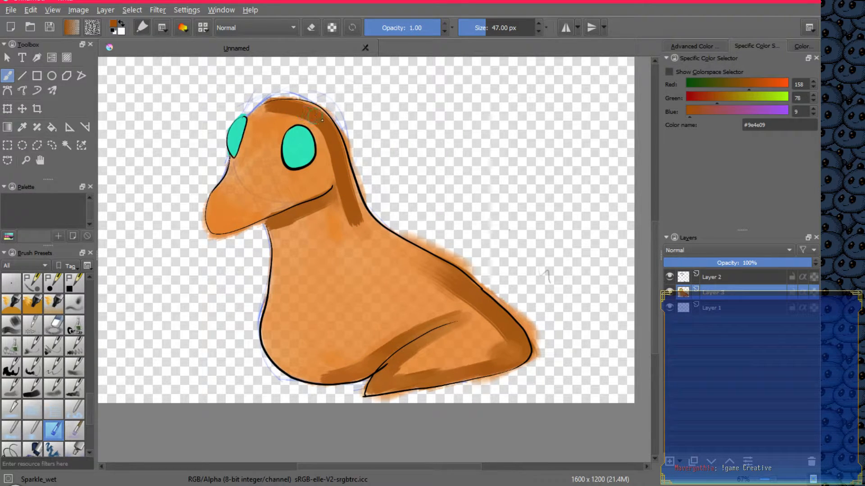
left_click_drag(322, 120, 344, 142)
mouse_move(299, 100)
left_mouse_down()
mouse_move(324, 116)
mouse_move(346, 153)
mouse_move(363, 214)
mouse_move(401, 247)
mouse_move(477, 284)
left_mouse_up()
left_click_drag(356, 209, 493, 309)
mouse_move(350, 208)
left_mouse_down()
mouse_move(357, 226)
mouse_move(465, 297)
mouse_move(522, 356)
left_mouse_up()
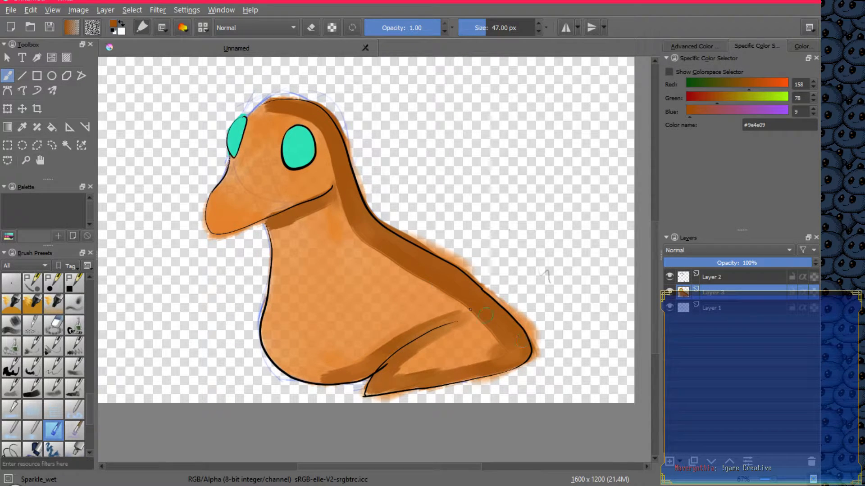
Paint a brown shadow along the beak's lower edge, just above the mouth line
left_click_drag(252, 222, 333, 184)
left_click_drag(250, 224, 277, 214)
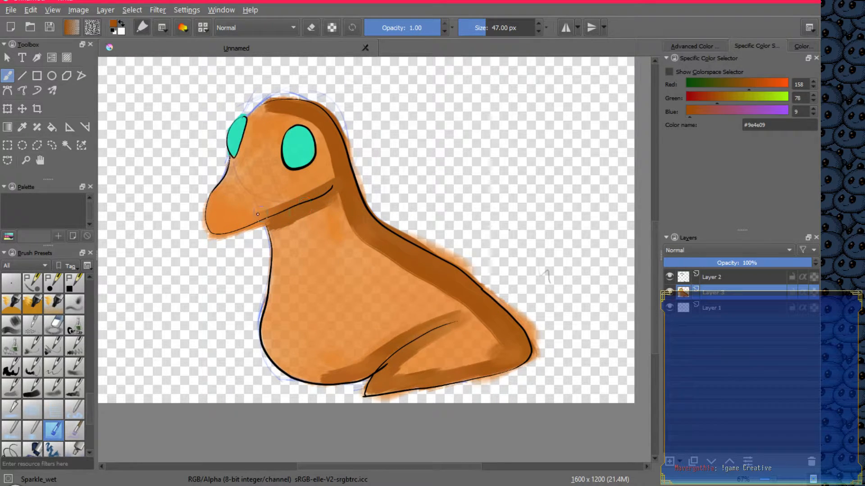
mouse_move(241, 235)
left_mouse_down()
mouse_move(230, 230)
mouse_move(278, 212)
mouse_move(216, 232)
left_mouse_up()
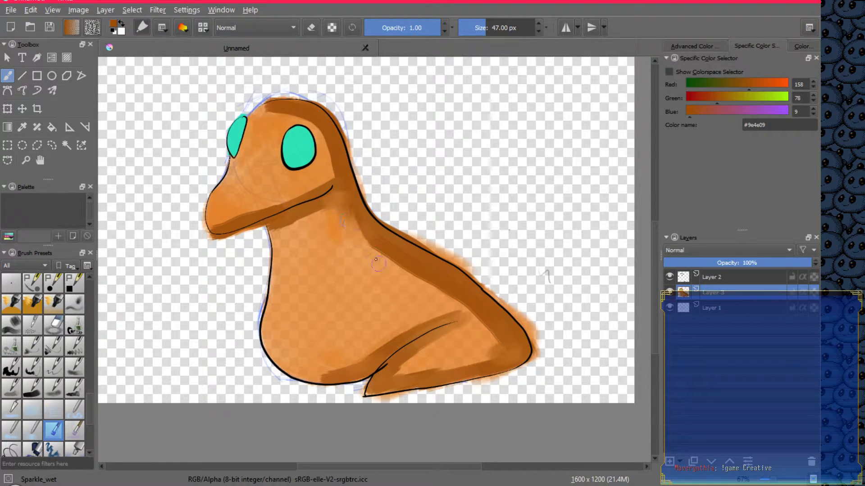
Soften the inner edge of the brown back shading and blend the shadows inside the wing
mouse_move(367, 224)
left_mouse_down()
mouse_move(402, 275)
mouse_move(361, 213)
mouse_move(401, 268)
mouse_move(383, 233)
mouse_move(396, 257)
mouse_move(461, 299)
mouse_move(506, 350)
mouse_move(481, 317)
mouse_move(497, 333)
mouse_move(476, 367)
mouse_move(506, 355)
mouse_move(454, 370)
mouse_move(504, 354)
left_mouse_up()
mouse_move(402, 374)
left_mouse_down()
mouse_move(484, 359)
mouse_move(420, 378)
mouse_move(501, 352)
left_mouse_up()
mouse_move(410, 358)
left_mouse_down()
mouse_move(441, 331)
mouse_move(387, 378)
mouse_move(420, 347)
mouse_move(389, 377)
mouse_move(473, 322)
left_mouse_up()
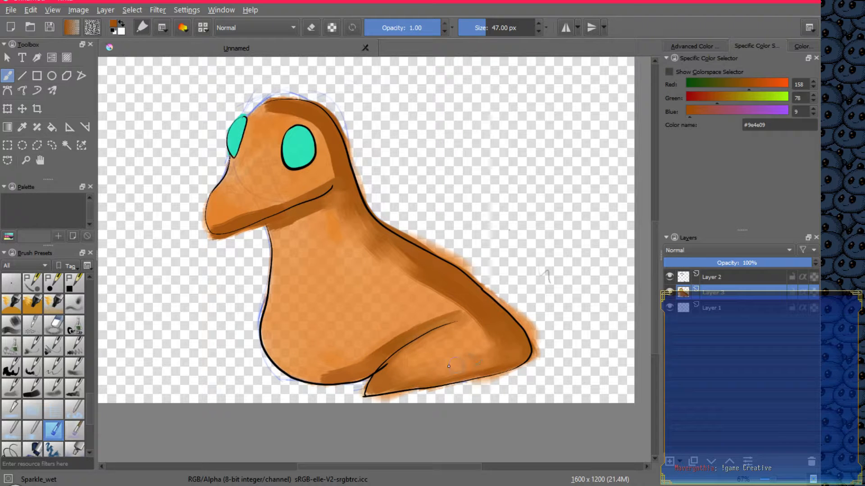
mouse_move(470, 365)
left_mouse_down()
mouse_move(493, 361)
mouse_move(447, 374)
mouse_move(511, 361)
mouse_move(516, 352)
mouse_move(483, 325)
left_mouse_up()
left_click_drag(394, 269, 492, 322)
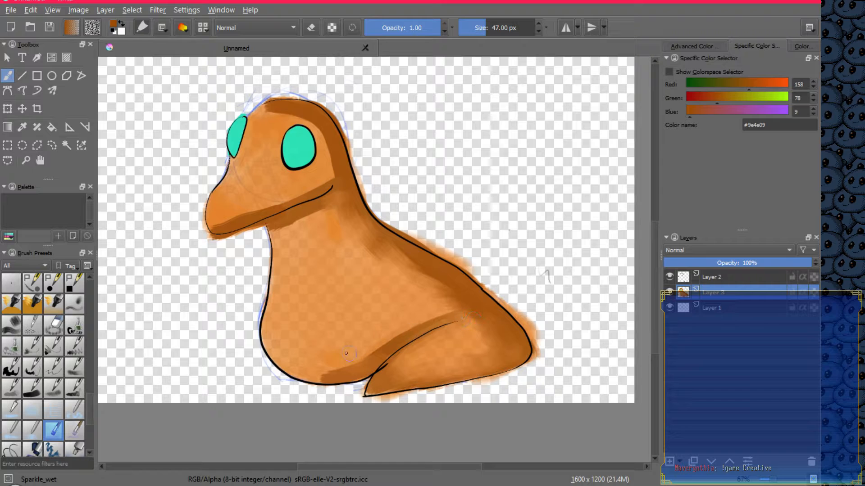
Blend the brown shadow above the wing line into the orange belly and smooth the middle of the back
mouse_move(346, 353)
left_mouse_down()
mouse_move(333, 369)
mouse_move(441, 315)
mouse_move(433, 319)
left_mouse_up()
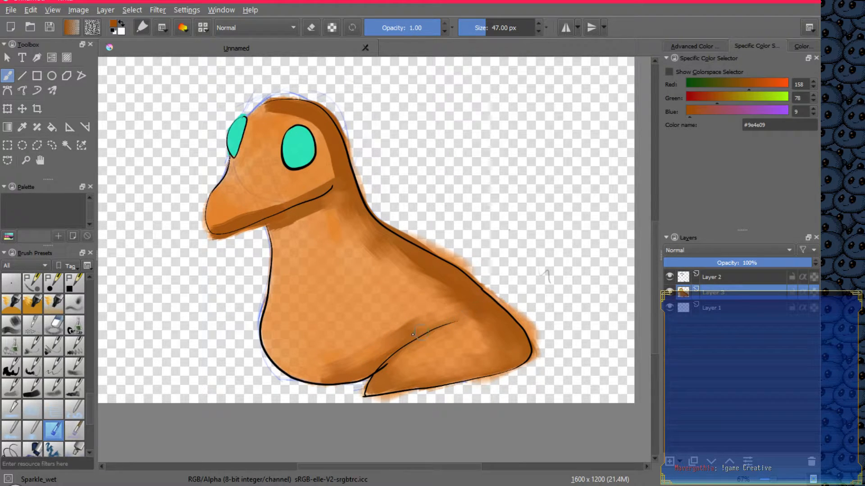
mouse_move(324, 376)
left_mouse_down()
mouse_move(383, 349)
mouse_move(365, 343)
left_mouse_up()
mouse_move(412, 313)
left_mouse_down()
mouse_move(346, 350)
mouse_move(426, 316)
mouse_move(382, 343)
left_mouse_up()
left_click_drag(388, 252, 444, 279)
left_click_drag(409, 256, 485, 317)
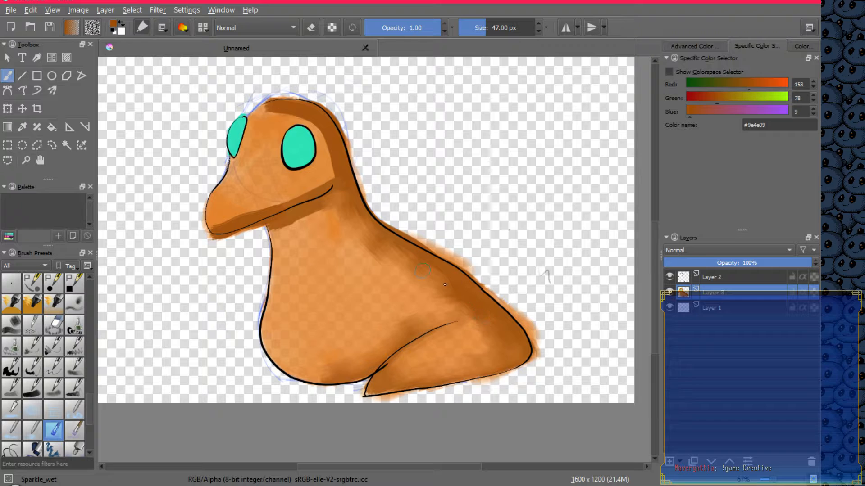
Switch to the Basic_wet brush preset and blend the shading on the back, the tail side and above the wing line
right_click(529, 252)
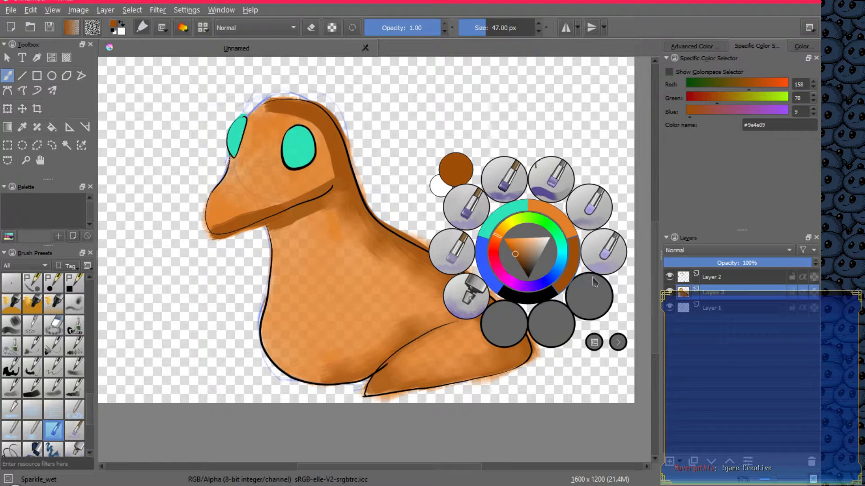
left_click(607, 263)
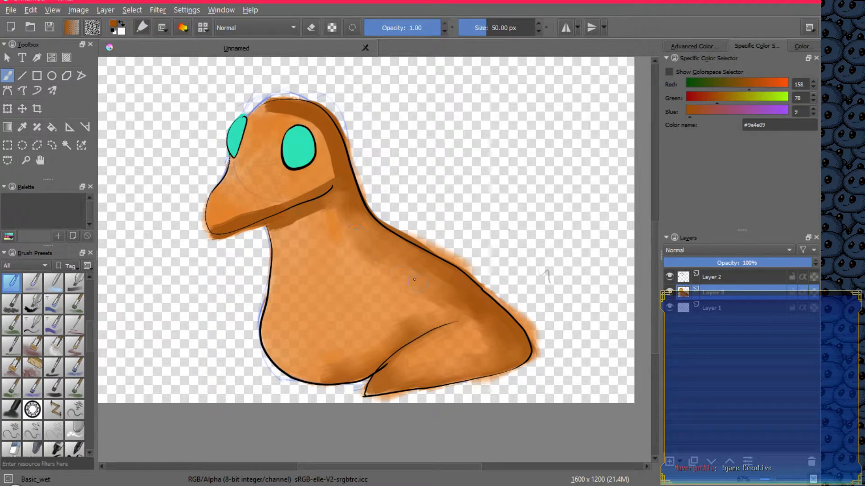
mouse_move(425, 286)
left_mouse_down()
mouse_move(480, 321)
mouse_move(493, 345)
left_mouse_up()
left_click_drag(470, 309, 487, 345)
mouse_move(398, 325)
left_mouse_down()
mouse_move(359, 359)
mouse_move(436, 314)
mouse_move(376, 355)
left_mouse_up()
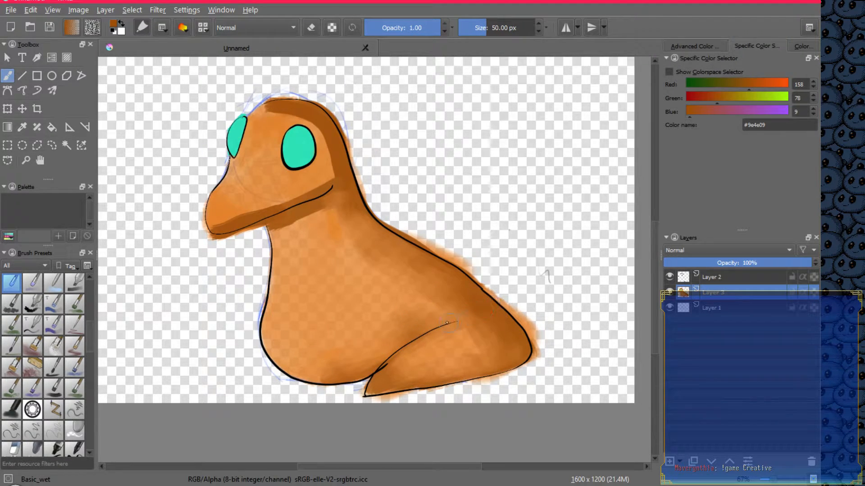
Shade along the wing line and the wing's lower edge with the 50 px brush and blend it into the orange
left_click_drag(399, 351, 468, 318)
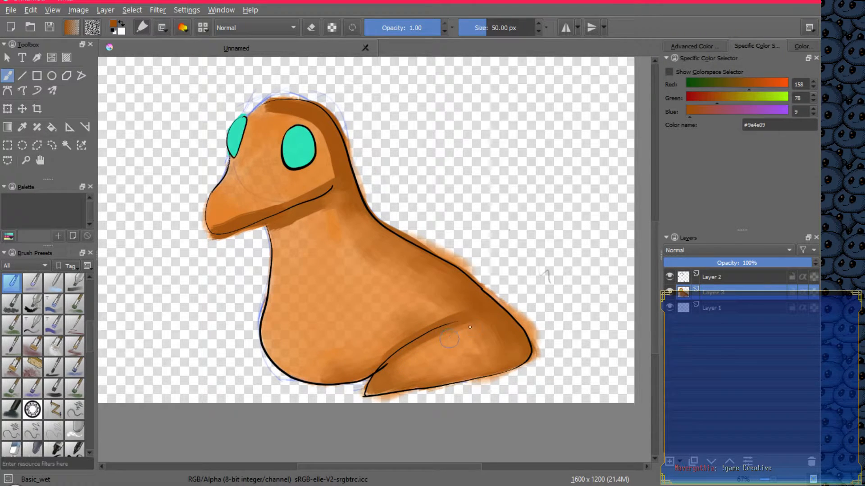
left_click_drag(401, 332, 452, 309)
mouse_move(451, 340)
left_mouse_down()
mouse_move(422, 351)
mouse_move(467, 328)
mouse_move(411, 356)
mouse_move(451, 342)
mouse_move(392, 377)
mouse_move(438, 343)
mouse_move(398, 366)
mouse_move(410, 365)
mouse_move(368, 393)
mouse_move(393, 379)
mouse_move(372, 396)
left_mouse_up()
mouse_move(416, 378)
left_mouse_down()
mouse_move(493, 366)
mouse_move(426, 379)
mouse_move(488, 365)
mouse_move(491, 351)
mouse_move(399, 379)
mouse_move(469, 371)
mouse_move(517, 352)
mouse_move(404, 376)
mouse_move(513, 349)
mouse_move(470, 362)
mouse_move(506, 343)
mouse_move(400, 387)
mouse_move(504, 358)
left_mouse_up()
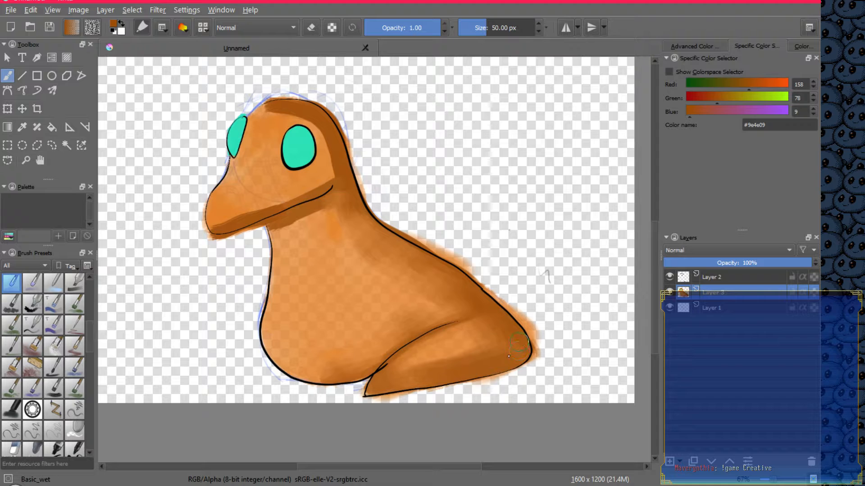
mouse_move(452, 374)
left_mouse_down()
mouse_move(433, 366)
mouse_move(465, 347)
mouse_move(424, 357)
left_mouse_up()
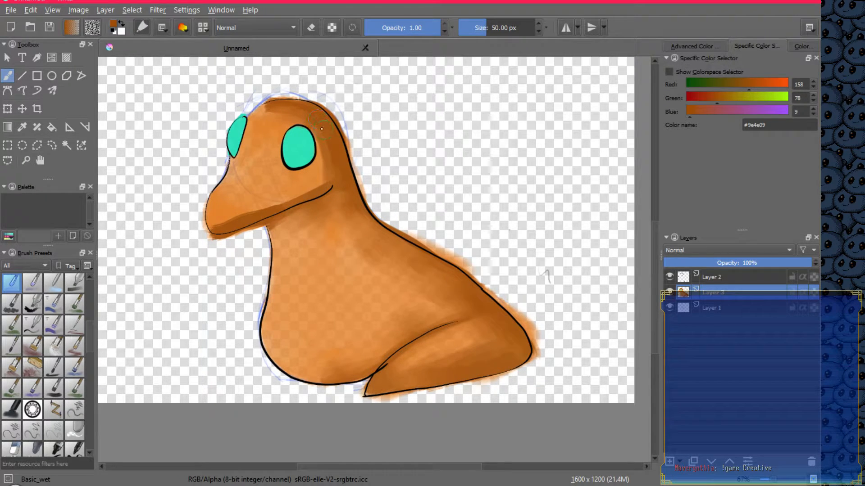
Undo the last blending strokes on the head and select both teal eyes by contiguous colour
key("ctrl+z")
key("ctrl+z")
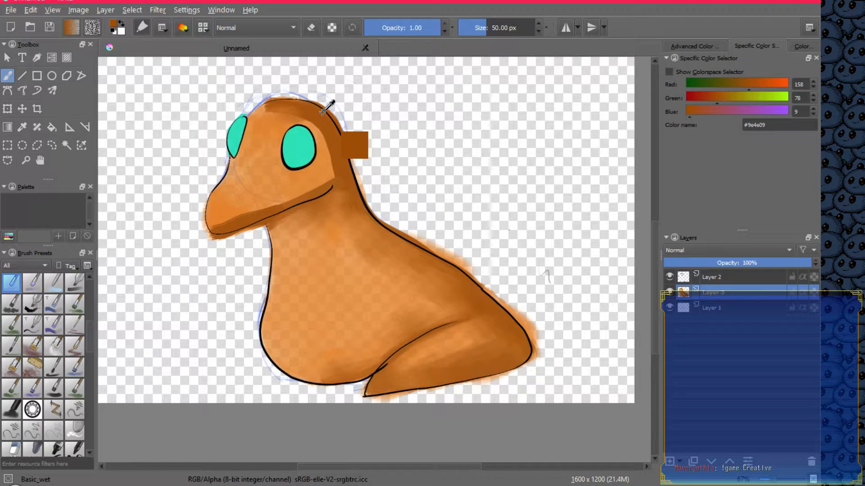
left_click(67, 145)
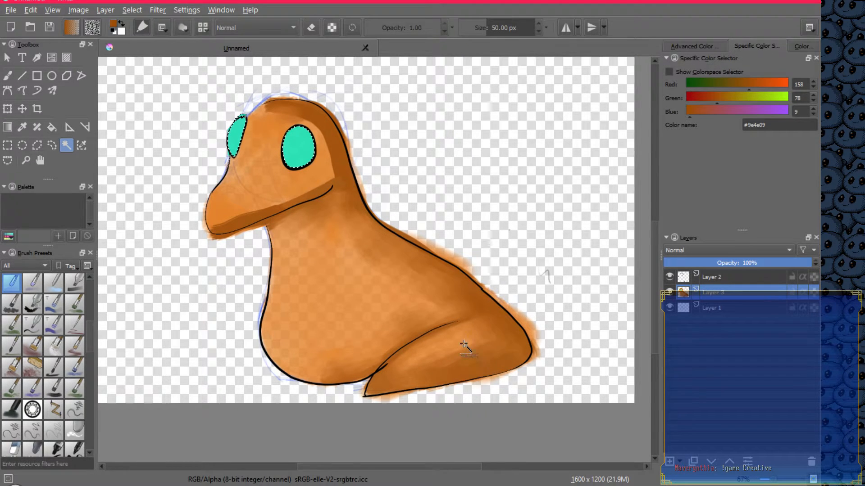
Look through the layer commands for Layer 3 and try Cut Layer on it
right_click(747, 295)
mouse_move(714, 239)
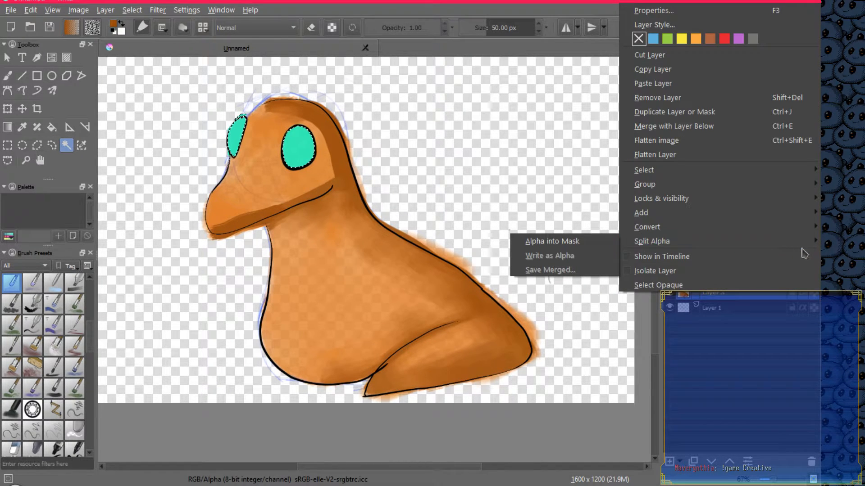
mouse_move(680, 216)
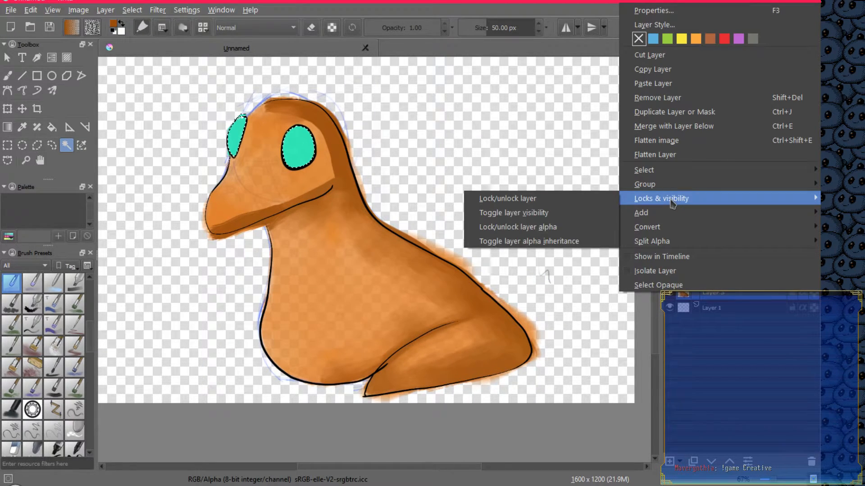
mouse_move(668, 188)
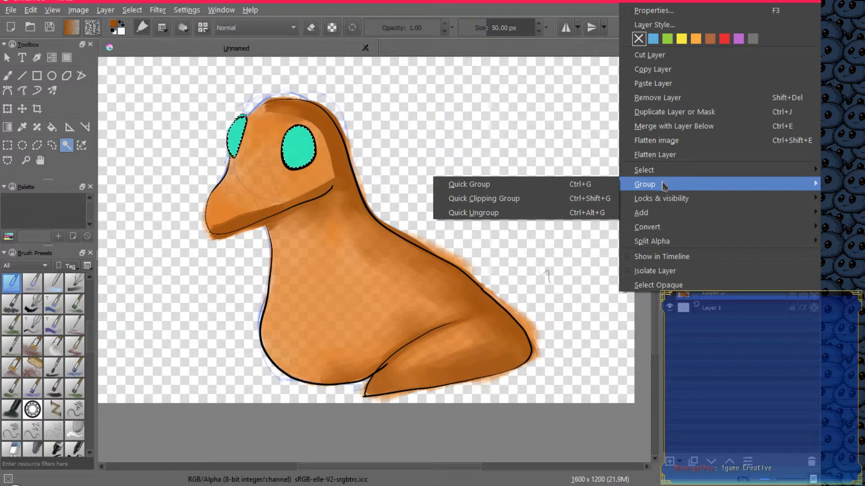
mouse_move(656, 171)
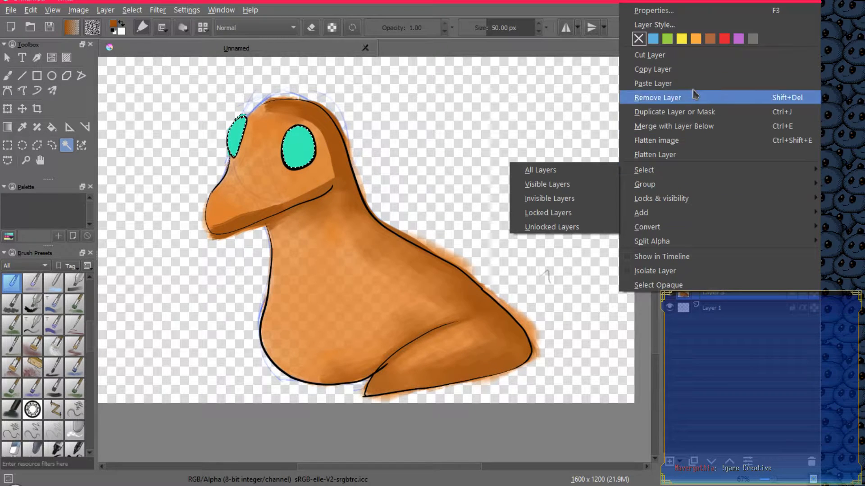
left_click(656, 55)
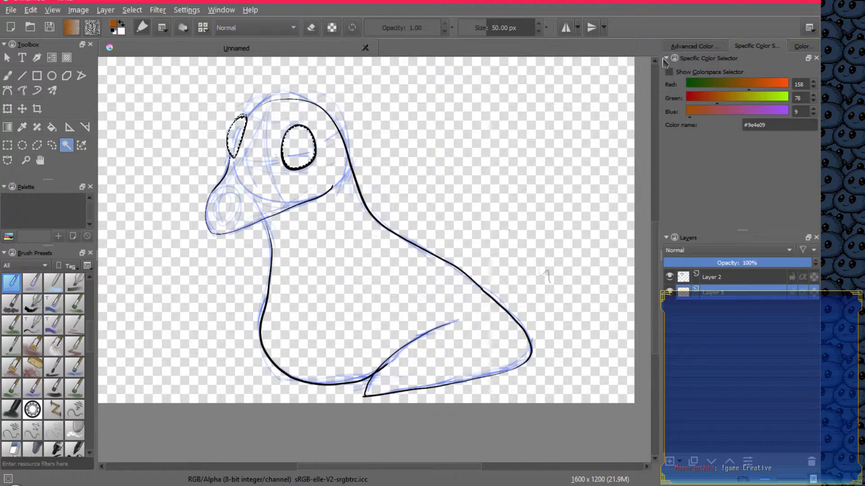
Cut the selected teal eyes out of Layer 3, paste them onto their own layer and delete the empty Layer 4
key("ctrl+v")
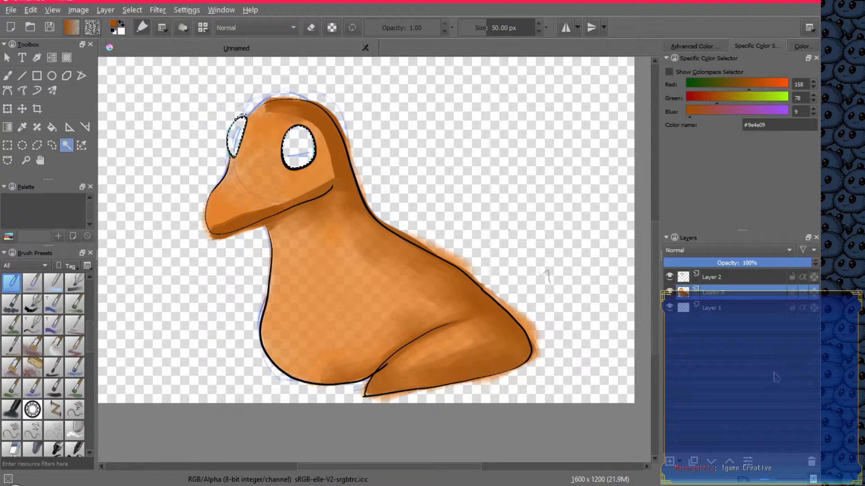
left_click(675, 459)
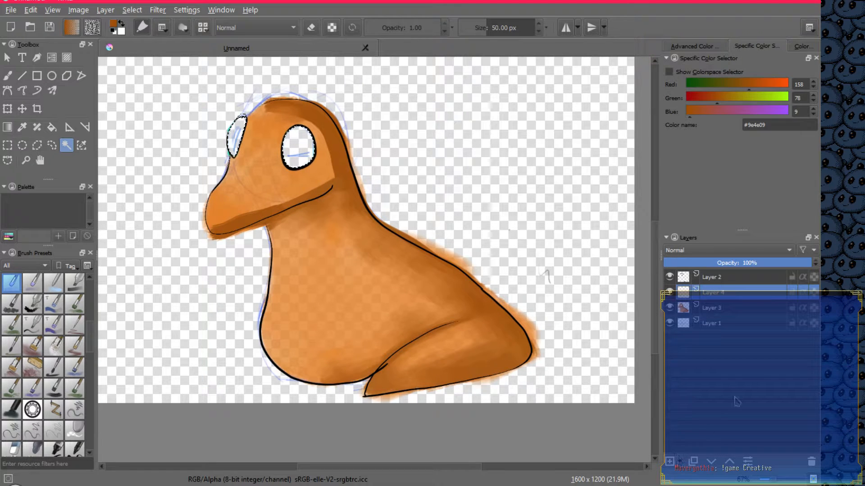
key("ctrl+v")
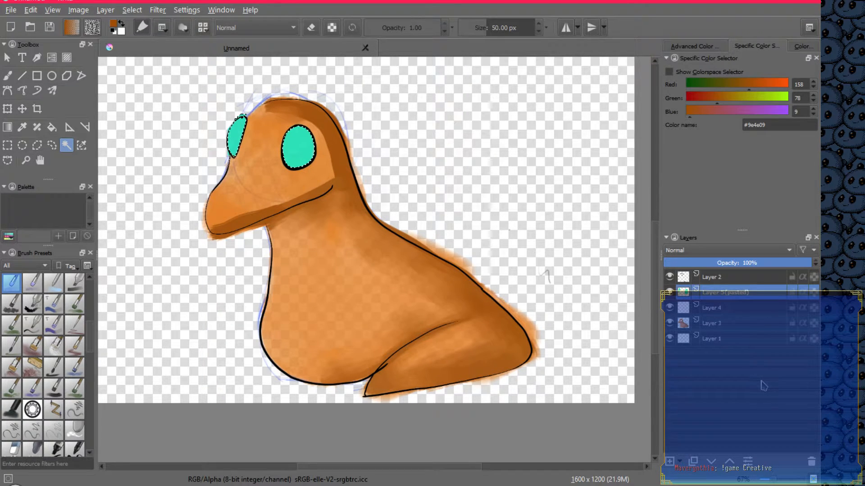
left_click(736, 311)
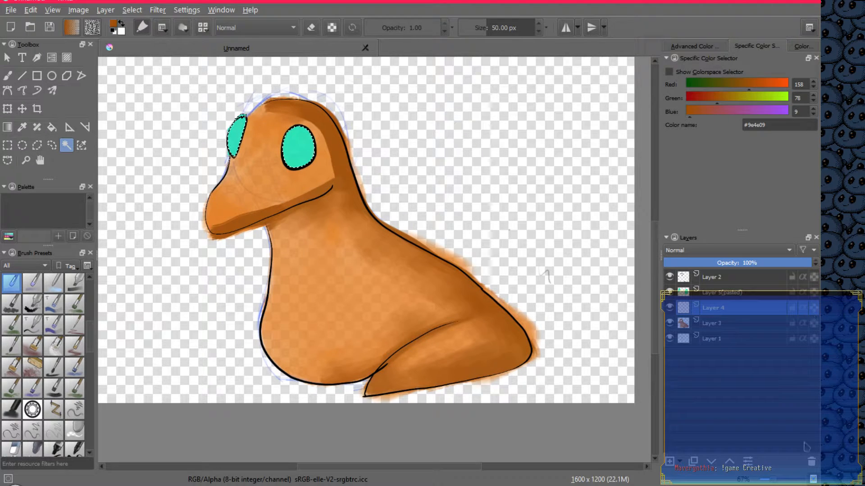
left_click(811, 462)
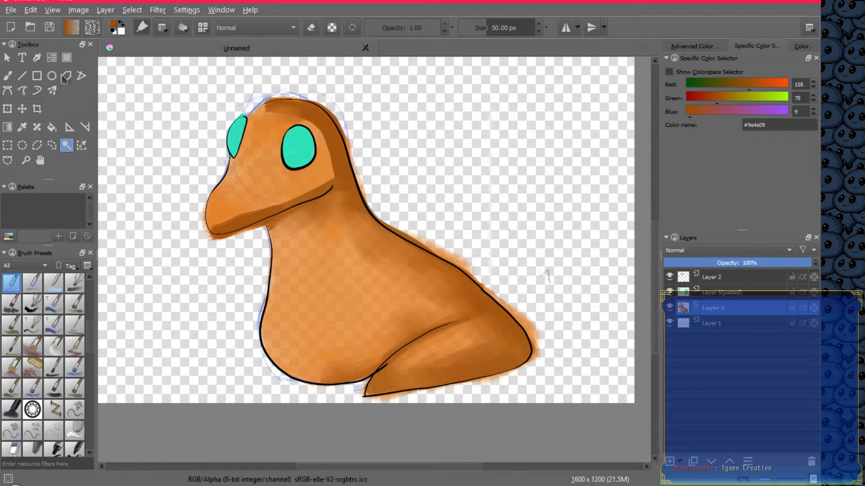
Return to the Freehand Brush on Layer 3 and blend the brown shading on the head, beak, jaw and cheek
left_click(8, 62)
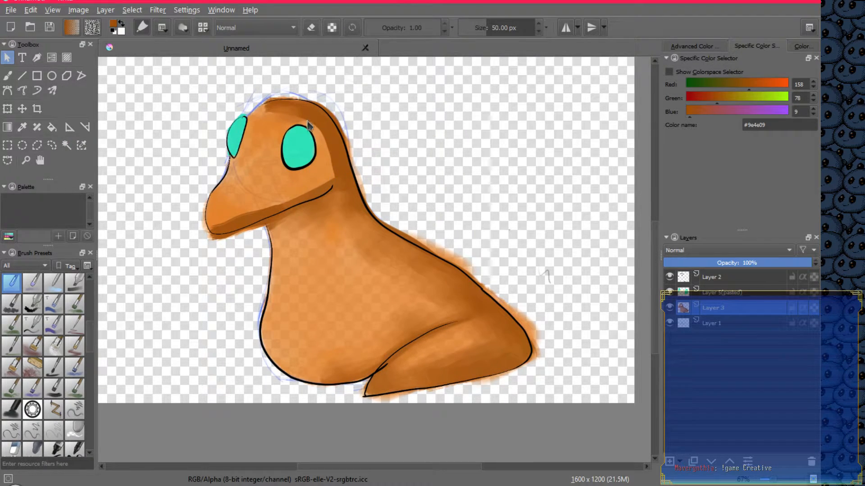
left_click(7, 79)
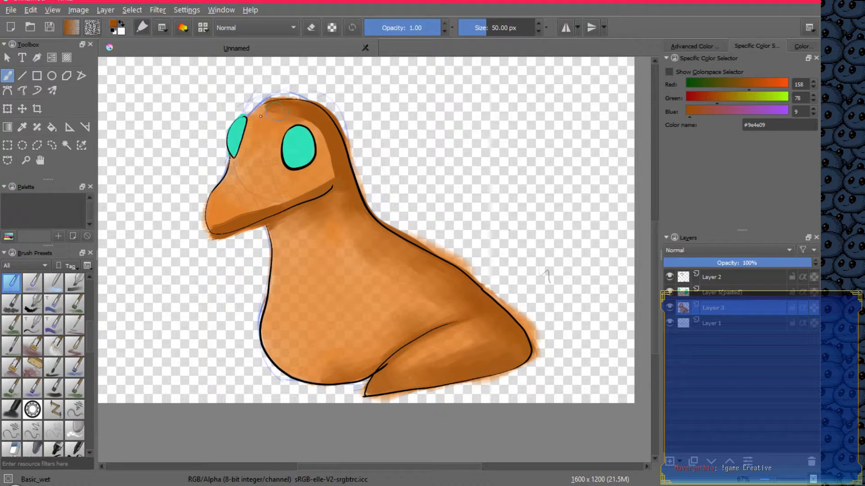
mouse_move(260, 116)
left_mouse_down()
mouse_move(302, 113)
mouse_move(325, 142)
mouse_move(312, 120)
mouse_move(333, 171)
mouse_move(325, 152)
mouse_move(334, 203)
mouse_move(317, 120)
mouse_move(343, 196)
mouse_move(336, 147)
mouse_move(353, 204)
left_mouse_up()
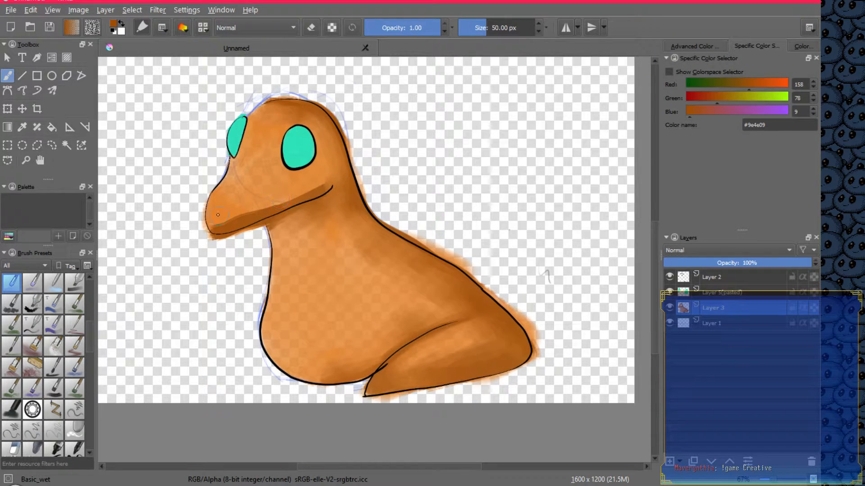
mouse_move(226, 221)
left_mouse_down()
mouse_move(218, 225)
mouse_move(322, 191)
left_mouse_up()
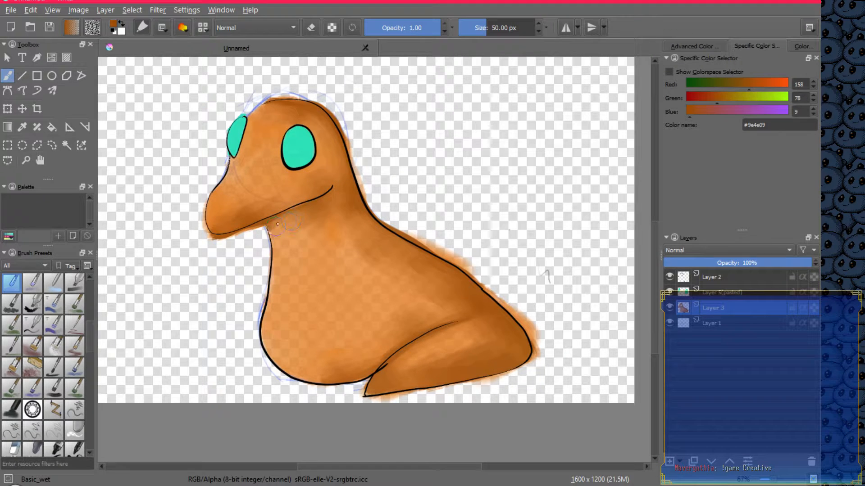
mouse_move(299, 215)
left_mouse_down()
mouse_move(249, 224)
mouse_move(331, 189)
left_mouse_up()
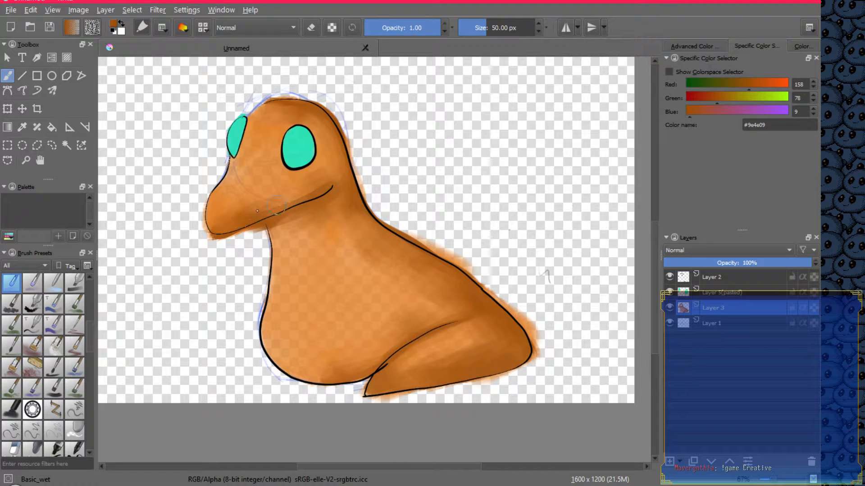
left_click_drag(328, 180, 319, 183)
Switch to the Bristle_Large brush preset and reduce its size to 22 px
left_click(33, 346)
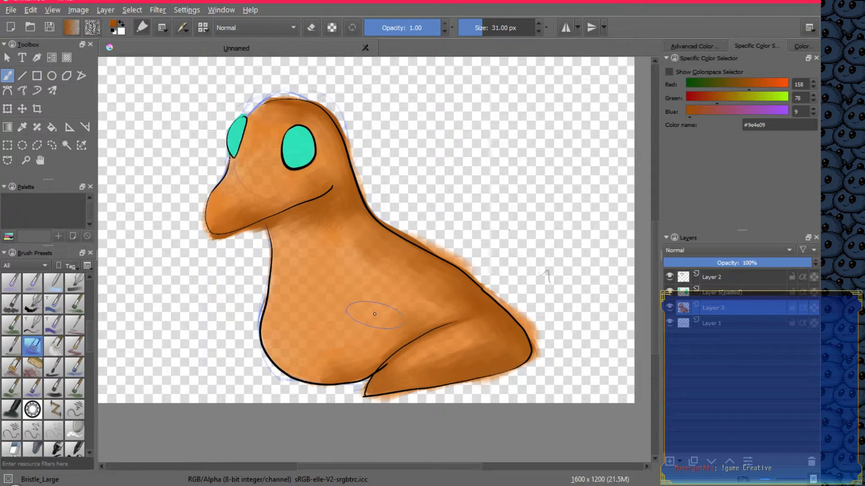
key("bracketleft")
key("bracketleft")
key("bracketleft")
key("bracketleft")
key("bracketleft")
key("bracketleft")
key("bracketleft")
key("bracketleft")
key("bracketleft")
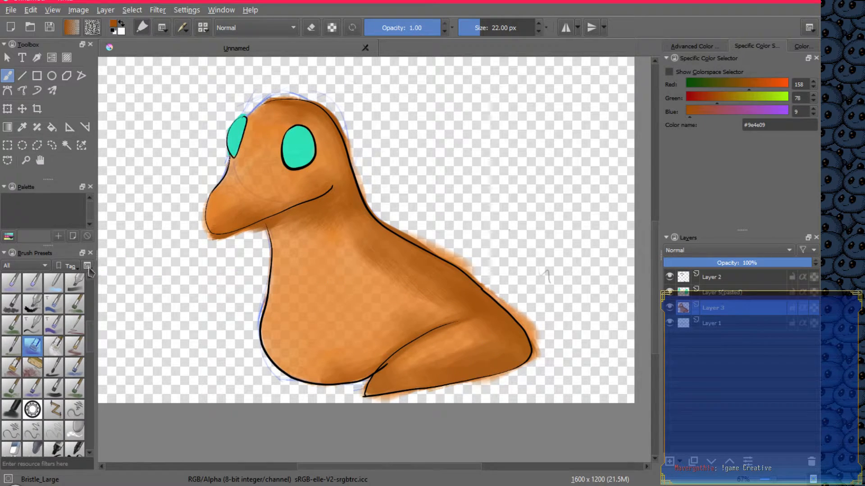
Switch to the Bristle_Texture brush, reduce it to 28 px and stroke brown texture across the bird's upper back shadow
left_click(34, 370)
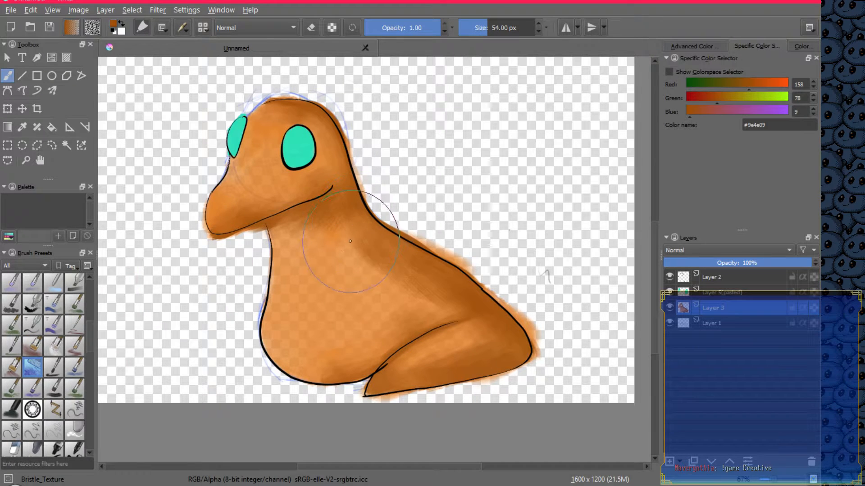
key("bracketleft")
key("bracketleft")
key("bracketleft")
key("bracketleft")
key("bracketleft")
key("bracketleft")
key("bracketleft")
left_click_drag(356, 246, 418, 283)
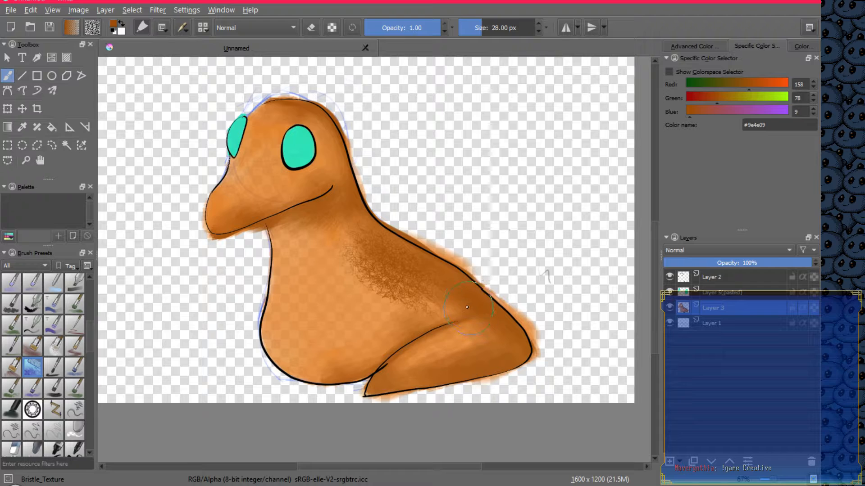
Reduce the Bristle_Texture brush to 15 px and add brown texture along the lower belly, leg, neck and top of the head
key("bracketleft")
key("bracketleft")
key("bracketleft")
key("bracketleft")
key("bracketleft")
key("bracketleft")
key("bracketleft")
left_click_drag(385, 359, 309, 371)
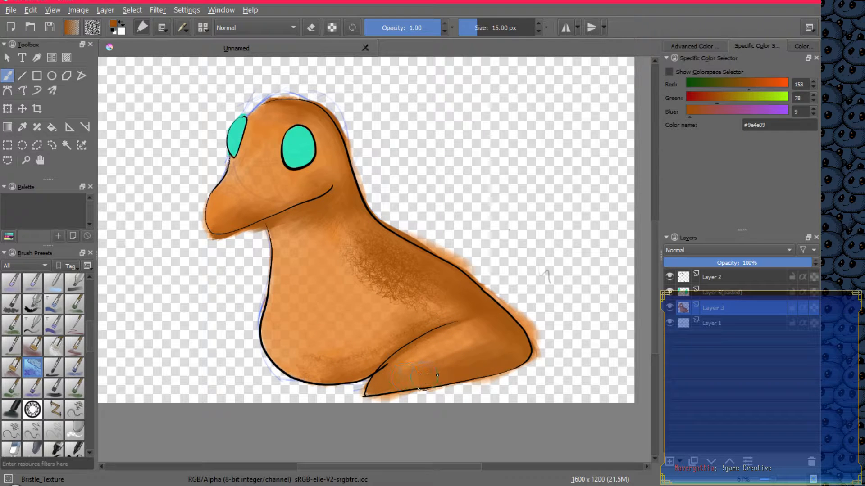
mouse_move(437, 374)
left_mouse_down()
mouse_move(526, 345)
mouse_move(492, 368)
mouse_move(371, 386)
mouse_move(445, 380)
left_mouse_up()
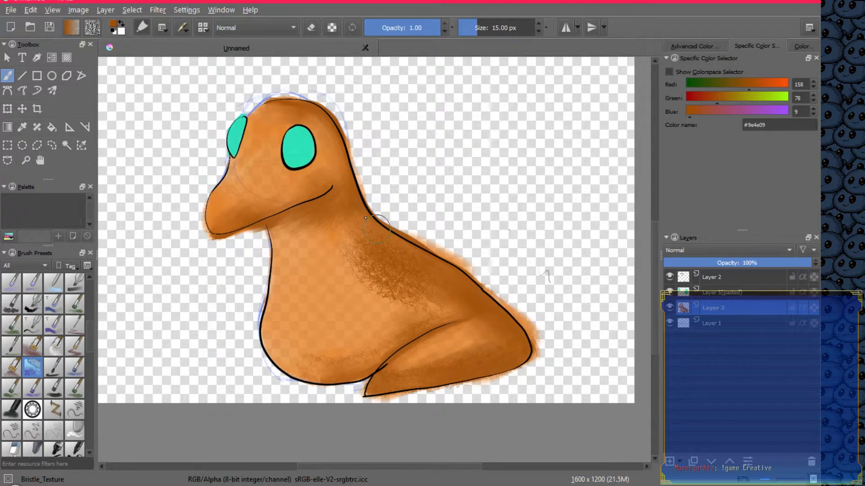
mouse_move(366, 218)
left_mouse_down()
mouse_move(337, 143)
mouse_move(312, 111)
mouse_move(259, 98)
left_mouse_up()
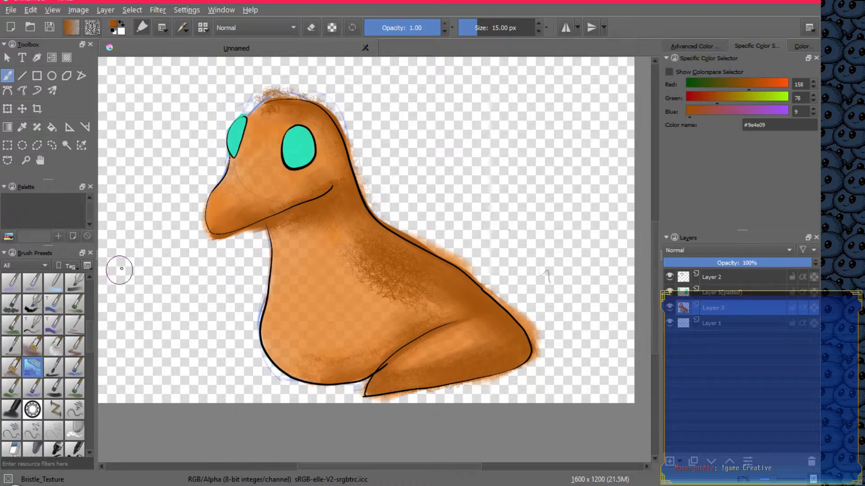
Browse the brush presets by tag and choose the Basic_wet preset from the Wet tag
right_click(523, 270)
left_click(591, 361)
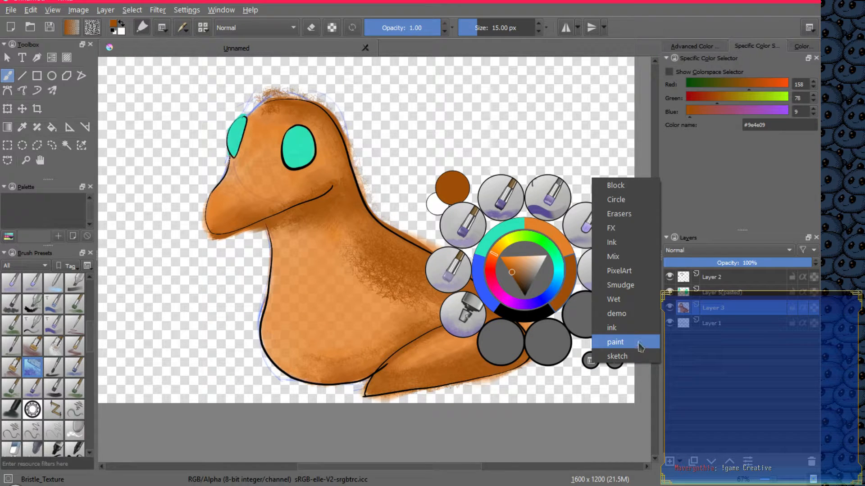
left_click(630, 205)
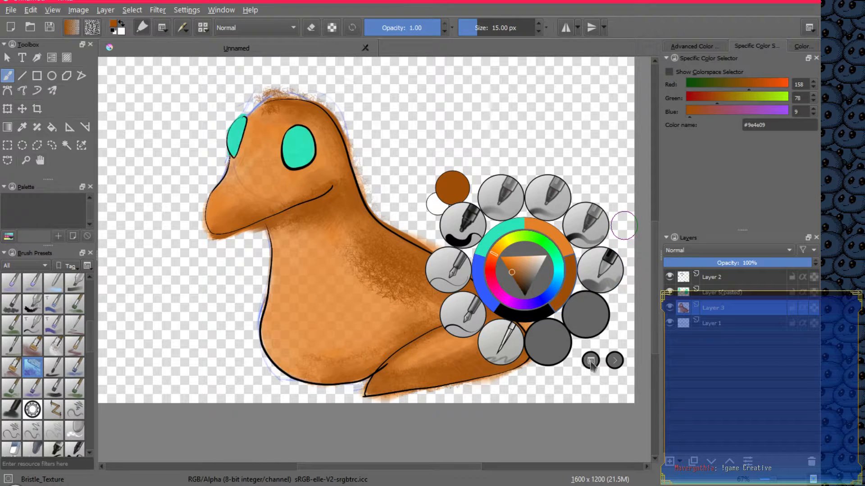
left_click(591, 362)
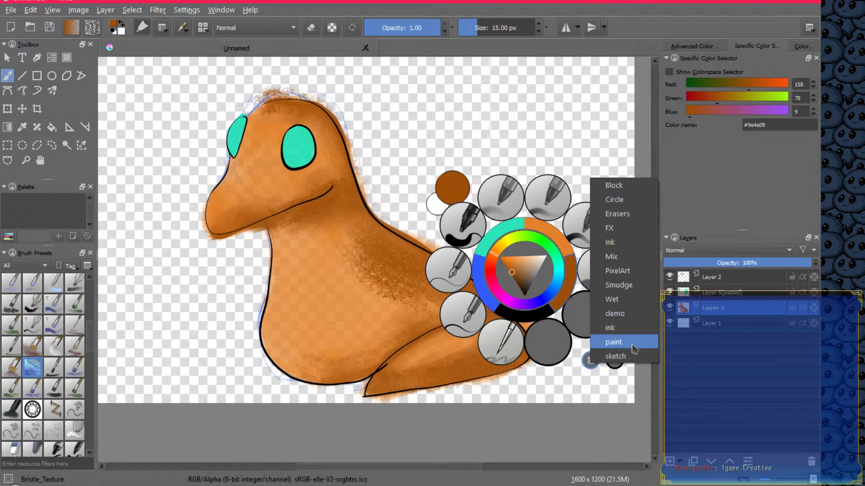
left_click(624, 300)
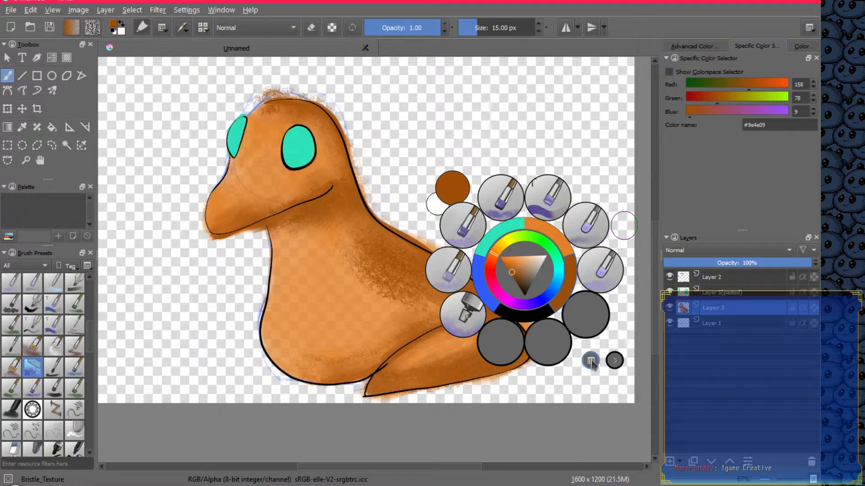
left_click(590, 361)
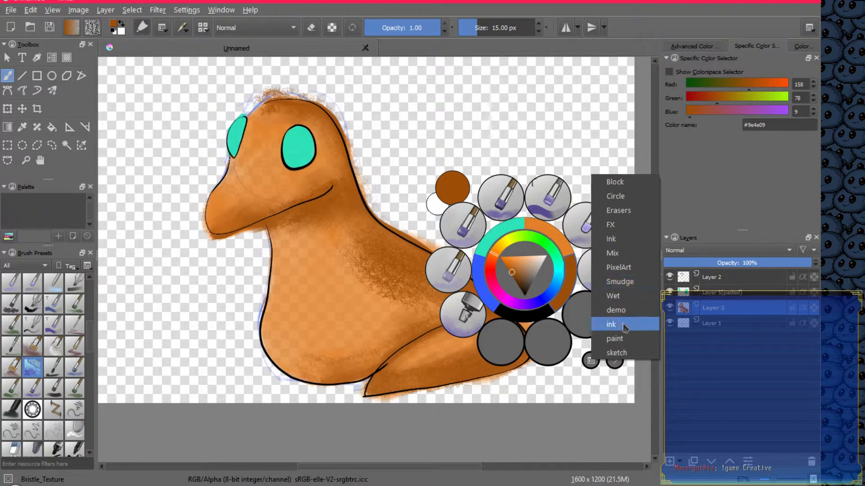
left_click(625, 338)
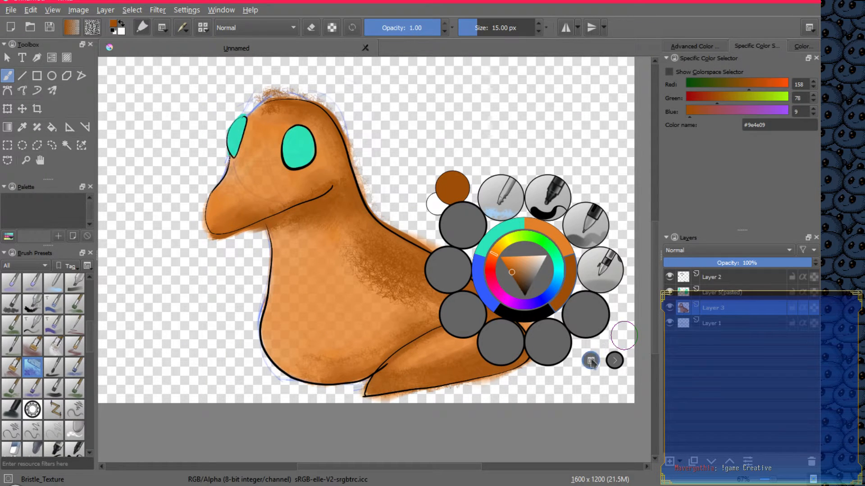
left_click(591, 361)
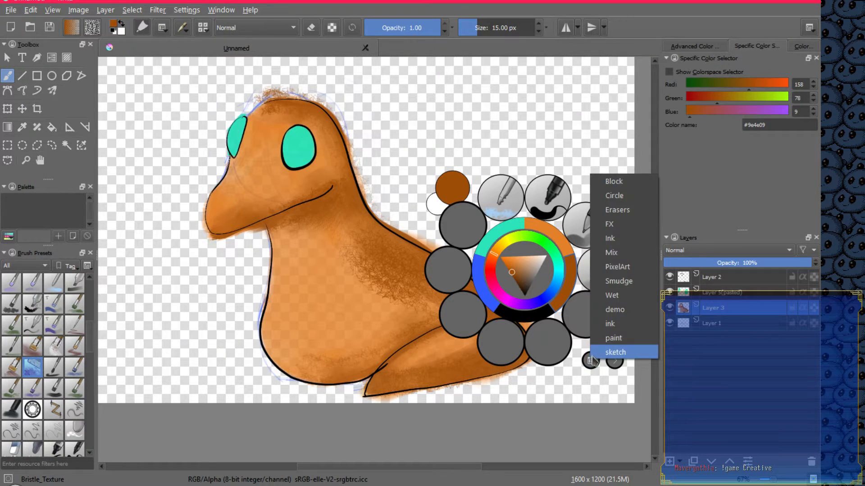
left_click(624, 298)
left_click(602, 271)
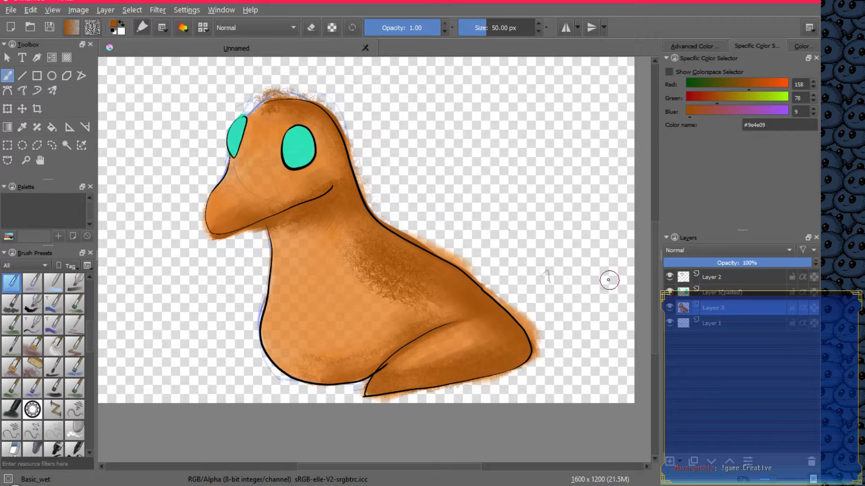
Blend the brown bristle texture on the back and head smooth with the 50 px Basic_wet brush
left_click_drag(343, 258, 401, 303)
left_click_drag(371, 270, 414, 297)
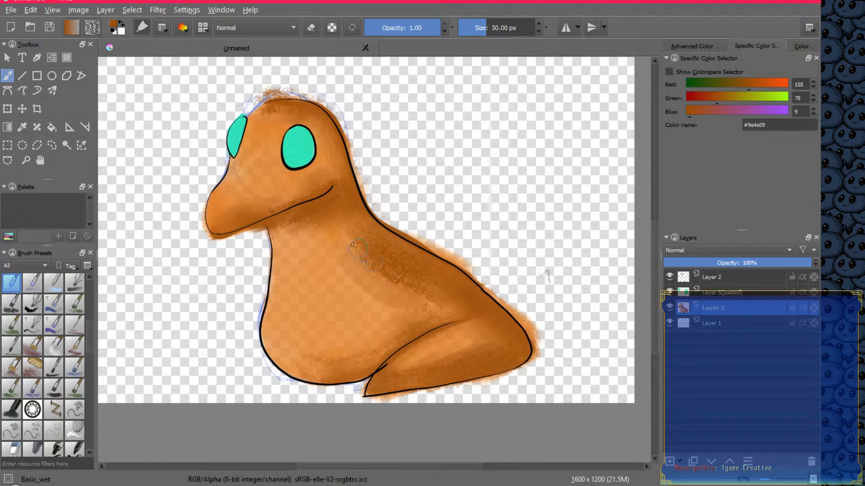
mouse_move(355, 248)
left_mouse_down()
mouse_move(427, 300)
mouse_move(361, 251)
mouse_move(396, 284)
mouse_move(377, 276)
mouse_move(364, 254)
mouse_move(414, 278)
left_mouse_up()
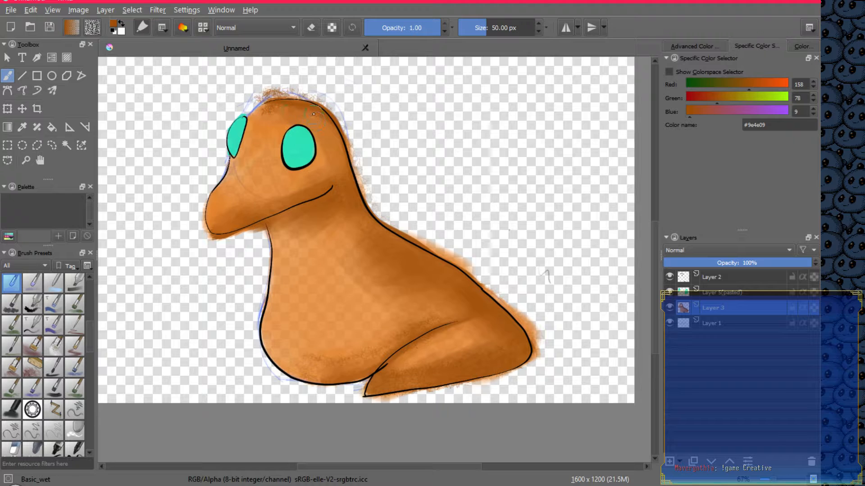
left_click_drag(314, 114, 296, 111)
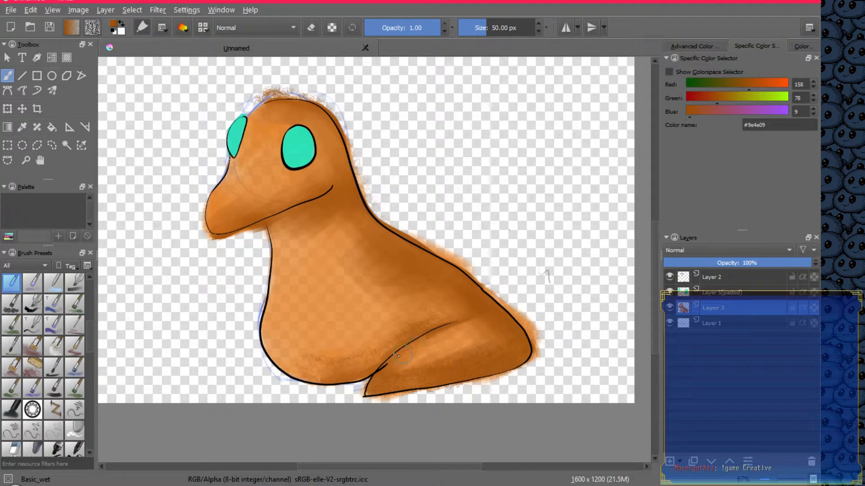
Blend the brown shading over the leg and along its lower edge with the Basic_wet brush
mouse_move(385, 364)
left_mouse_down()
mouse_move(436, 336)
mouse_move(386, 365)
mouse_move(412, 346)
left_mouse_up()
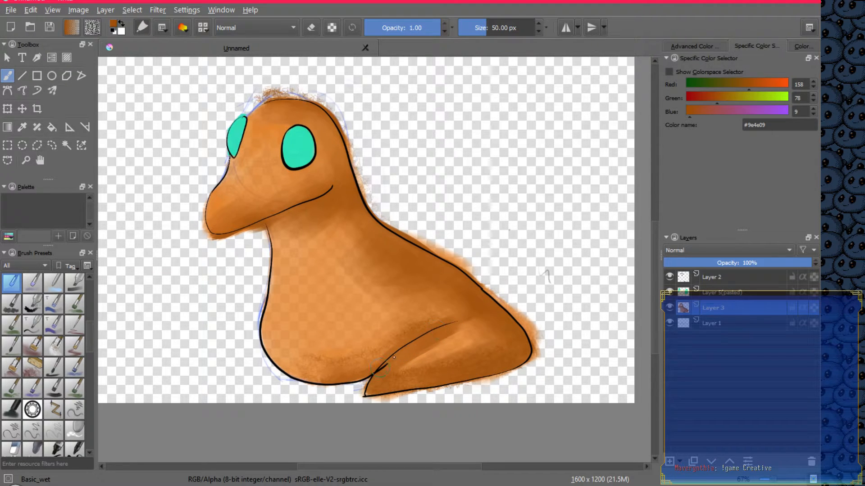
mouse_move(424, 358)
left_mouse_down()
mouse_move(471, 334)
mouse_move(434, 349)
mouse_move(450, 339)
mouse_move(450, 346)
mouse_move(453, 333)
mouse_move(414, 356)
left_mouse_up()
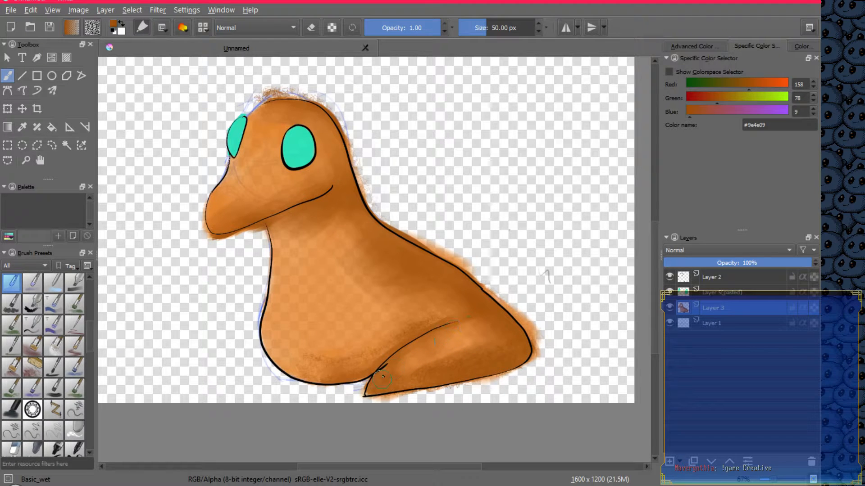
left_click_drag(372, 395, 439, 390)
left_click_drag(370, 390, 467, 357)
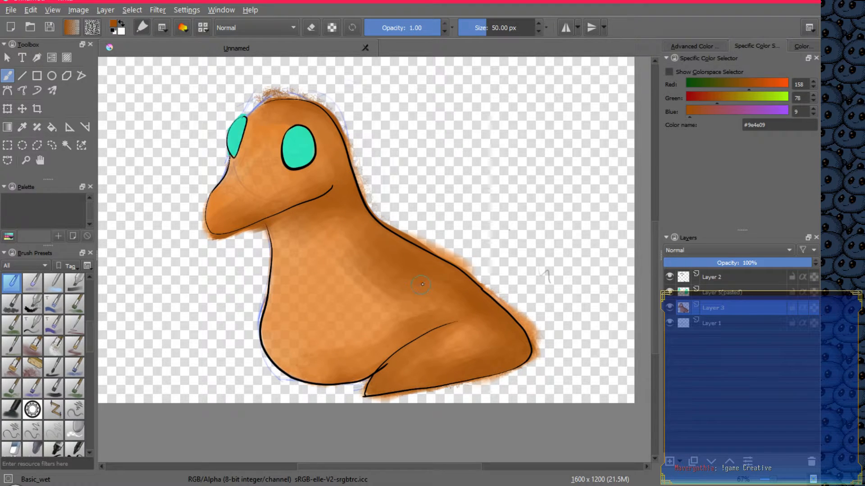
Pick the recent orange #e3812a and blend it into the edge of the shadow on the upper back
right_click(441, 296)
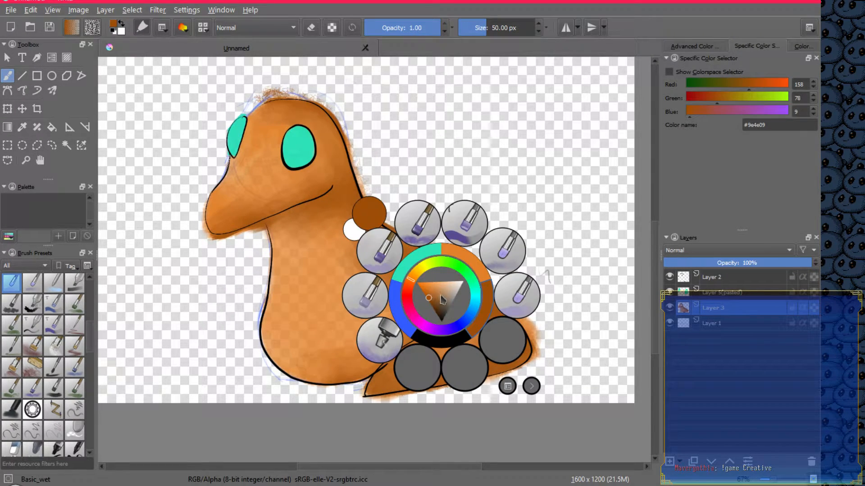
left_click(473, 266)
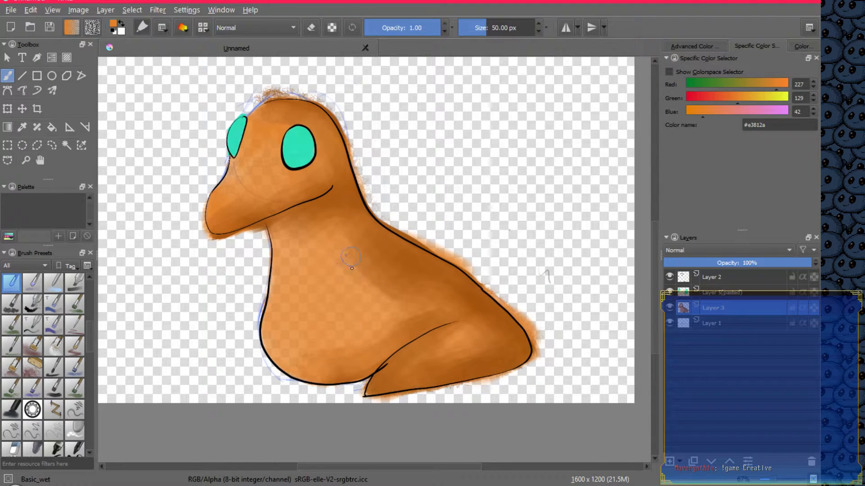
mouse_move(352, 265)
left_mouse_down()
mouse_move(411, 307)
mouse_move(353, 259)
mouse_move(428, 305)
mouse_move(382, 260)
left_mouse_up()
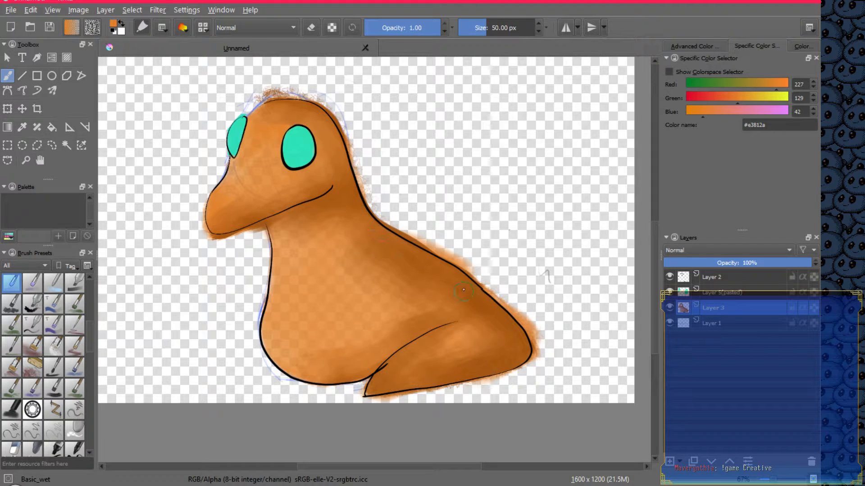
Reduce the Basic_wet brush to 32 px and paint orange highlights above the leg line and on the thigh
key("bracketleft")
key("bracketleft")
key("bracketleft")
key("bracketleft")
key("bracketleft")
key("bracketleft")
mouse_move(481, 323)
left_mouse_down()
mouse_move(421, 297)
mouse_move(481, 306)
mouse_move(414, 294)
mouse_move(434, 296)
left_mouse_up()
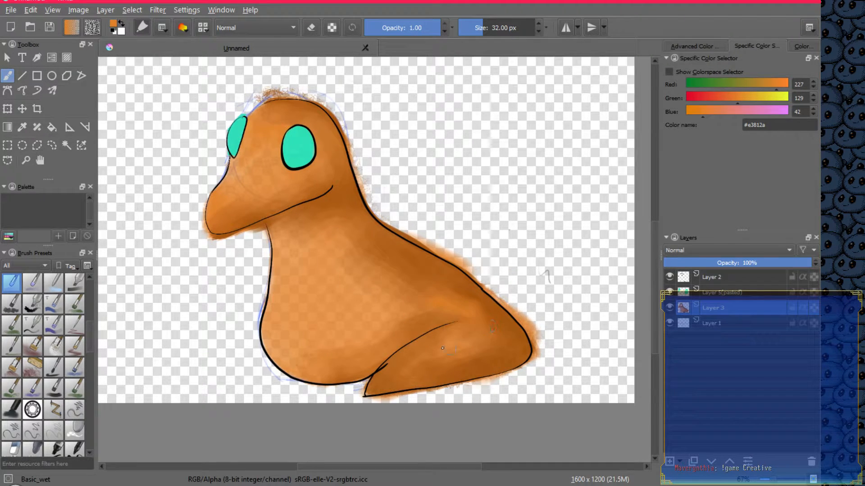
mouse_move(427, 362)
left_mouse_down()
mouse_move(462, 344)
mouse_move(417, 362)
mouse_move(480, 347)
mouse_move(439, 359)
mouse_move(466, 354)
left_mouse_up()
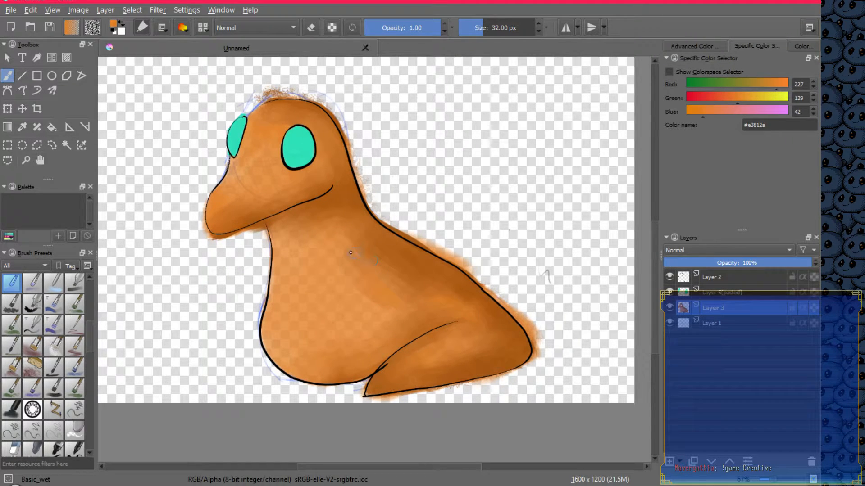
Blend orange into the side of the body and over the front of the chest and belly
left_click_drag(388, 264, 412, 292)
left_click_drag(377, 256, 404, 284)
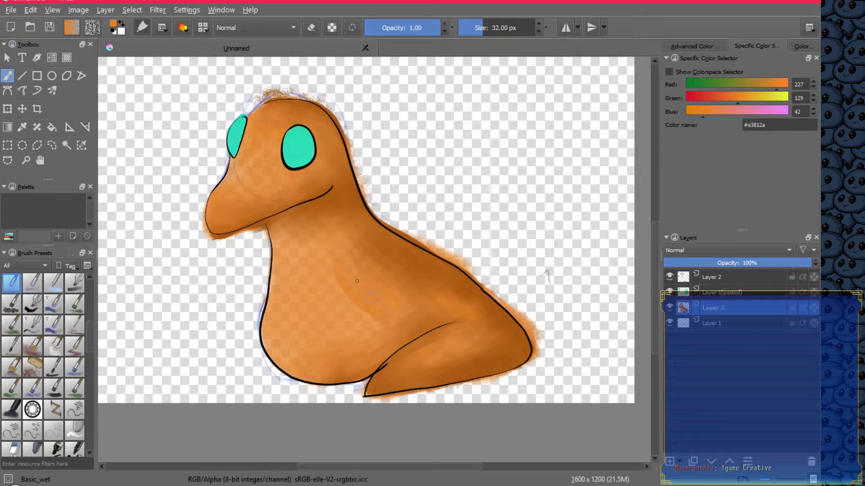
mouse_move(315, 325)
left_mouse_down()
mouse_move(280, 320)
mouse_move(268, 345)
left_mouse_up()
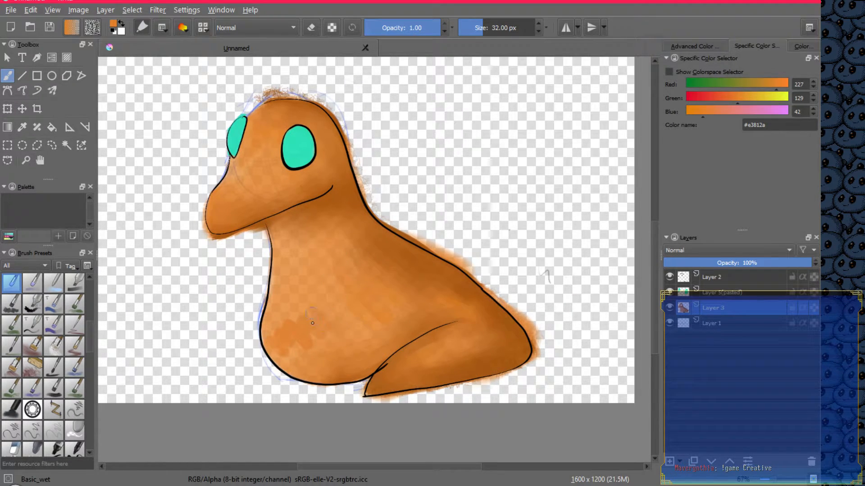
mouse_move(312, 323)
left_mouse_down()
mouse_move(296, 305)
mouse_move(281, 345)
mouse_move(284, 326)
left_mouse_up()
Select Layer 2 with the ink lines and choose the Eraser_hard preset from the Erasers tag
left_click(722, 278)
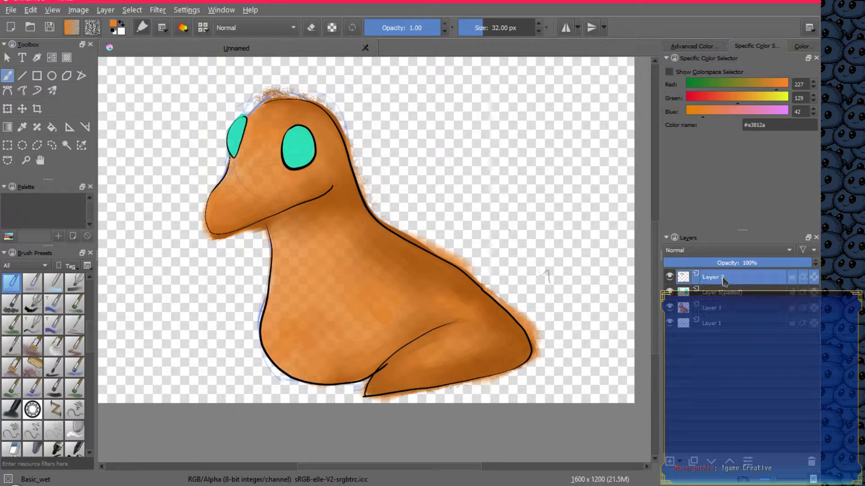
right_click(535, 259)
left_click(601, 351)
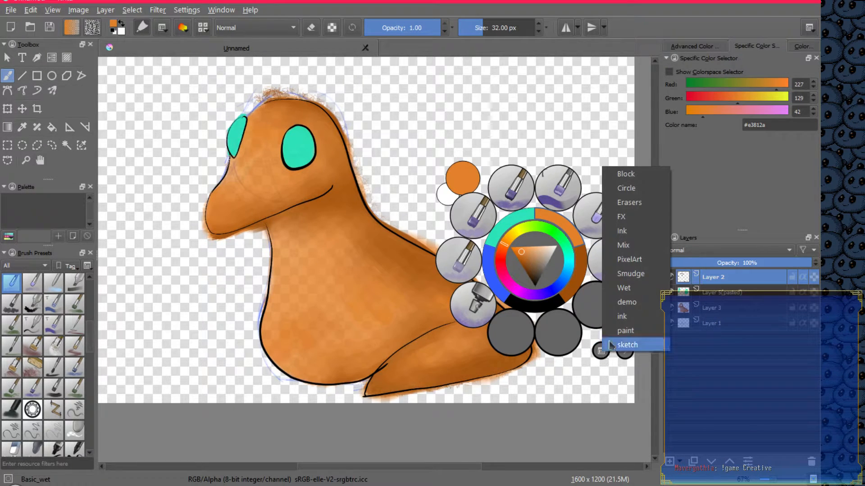
left_click(635, 235)
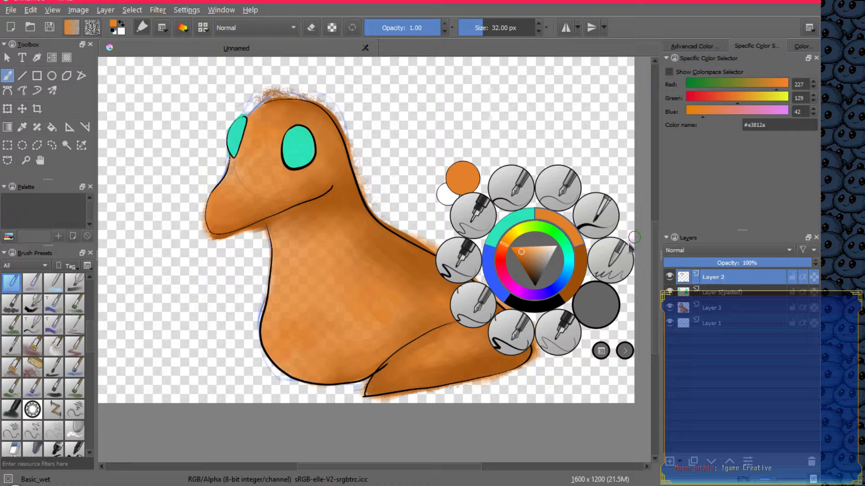
left_click(602, 351)
left_click(643, 207)
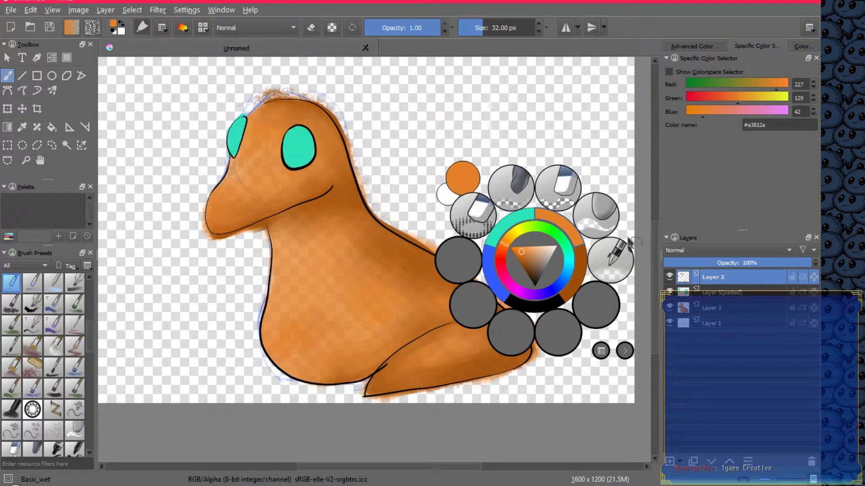
left_click(566, 192)
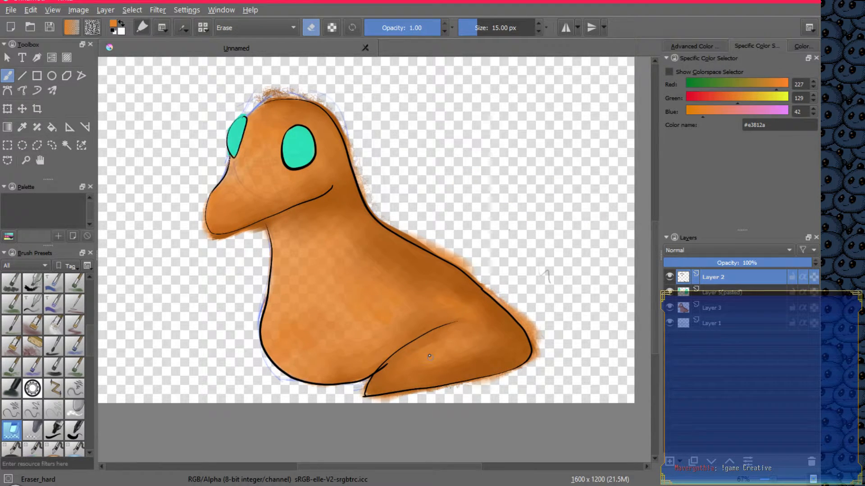
Erase the stray ink where the belly outline overshoots the leg line on Layer 2
scroll(370, 379, "up", 5)
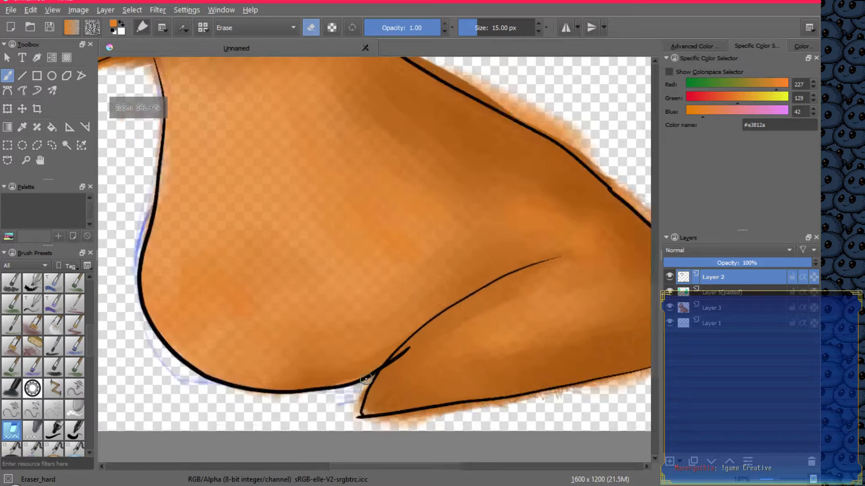
mouse_move(403, 347)
left_mouse_down()
mouse_move(428, 349)
mouse_move(437, 333)
mouse_move(405, 366)
mouse_move(462, 308)
left_mouse_up()
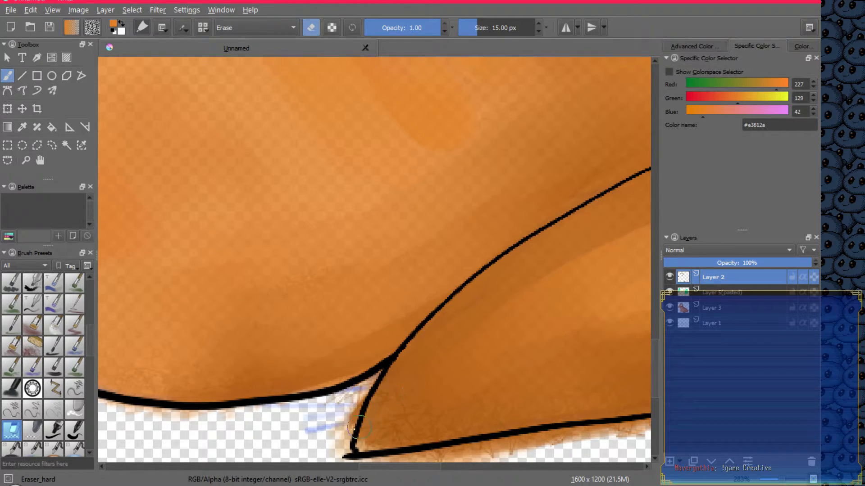
mouse_move(322, 430)
left_mouse_down()
mouse_move(334, 368)
mouse_move(369, 396)
mouse_move(355, 404)
mouse_move(396, 393)
mouse_move(358, 410)
left_mouse_up()
key("ctrl+z")
key("ctrl+z")
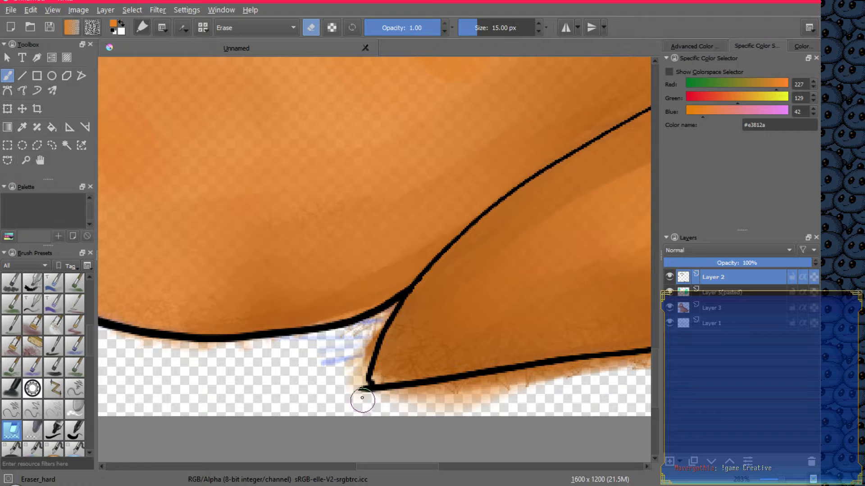
Erase the stray ink at the leg's pointed corner and at the top of the far eye's outline
left_click_drag(360, 400, 357, 396)
left_click_drag(277, 289, 507, 361)
left_click_drag(356, 207, 407, 430)
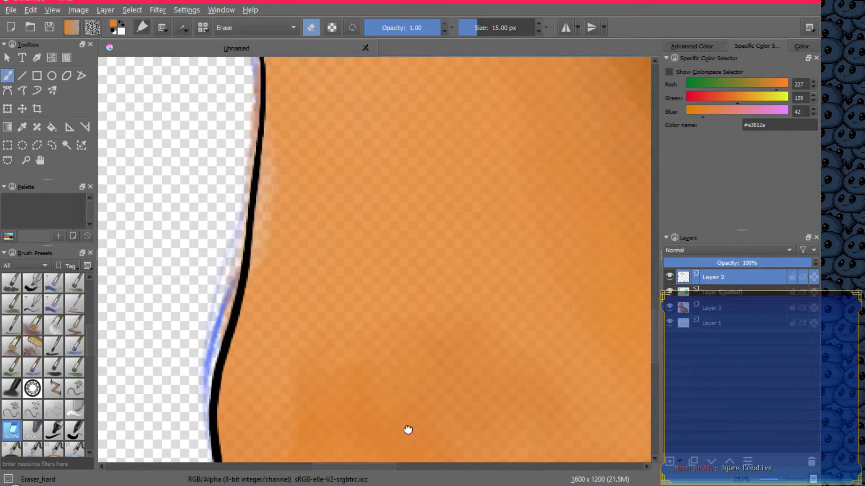
mouse_move(366, 175)
left_mouse_down()
mouse_move(378, 241)
mouse_move(348, 218)
mouse_move(414, 257)
mouse_move(459, 228)
mouse_move(388, 402)
mouse_move(367, 332)
left_mouse_up()
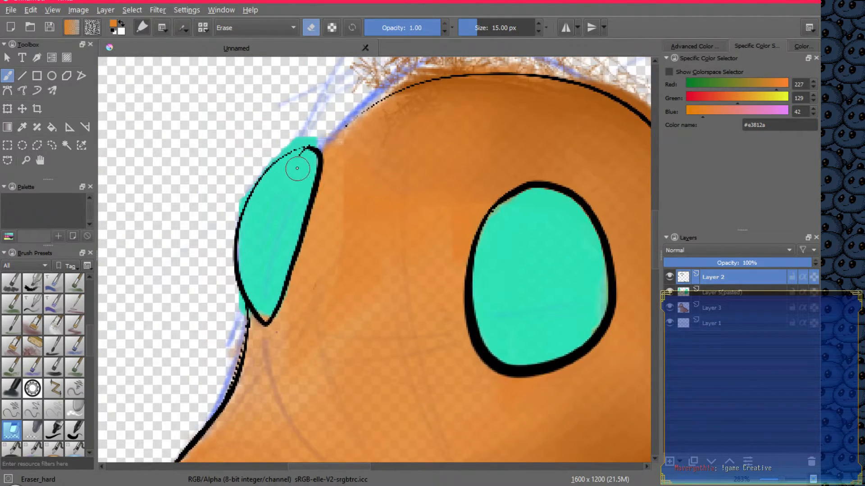
left_click_drag(301, 167, 302, 163)
Erase the stray ink at the upper end of the mouth line
left_click_drag(585, 218, 376, 261)
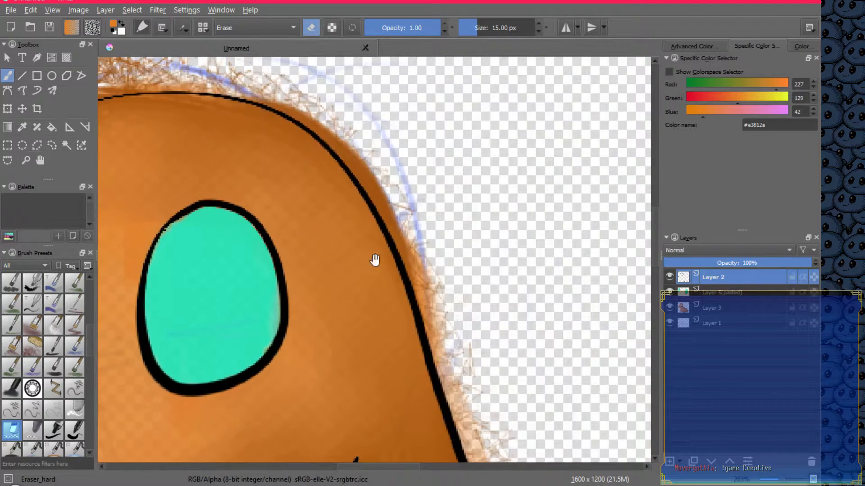
left_click_drag(417, 349, 455, 223)
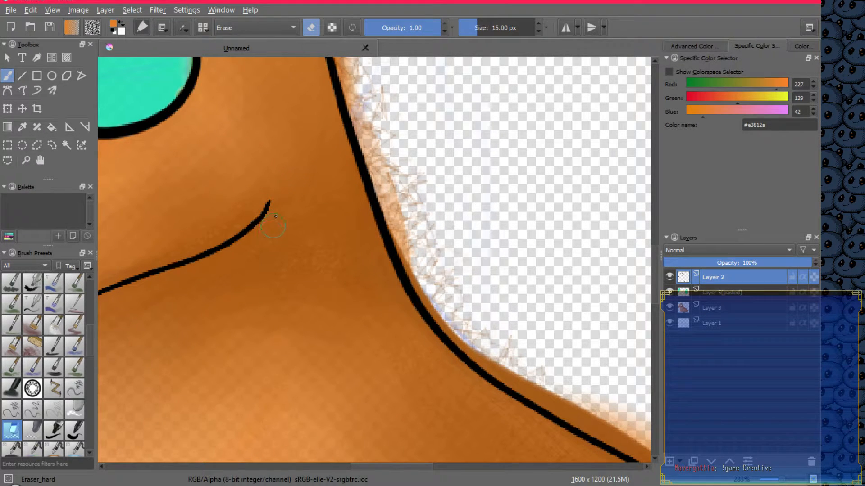
left_click_drag(275, 217, 280, 208)
Erase the bump where two ink strokes meet along the lower back outline
left_click_drag(509, 369, 334, 146)
left_click_drag(486, 323, 336, 181)
left_click_drag(425, 320, 345, 257)
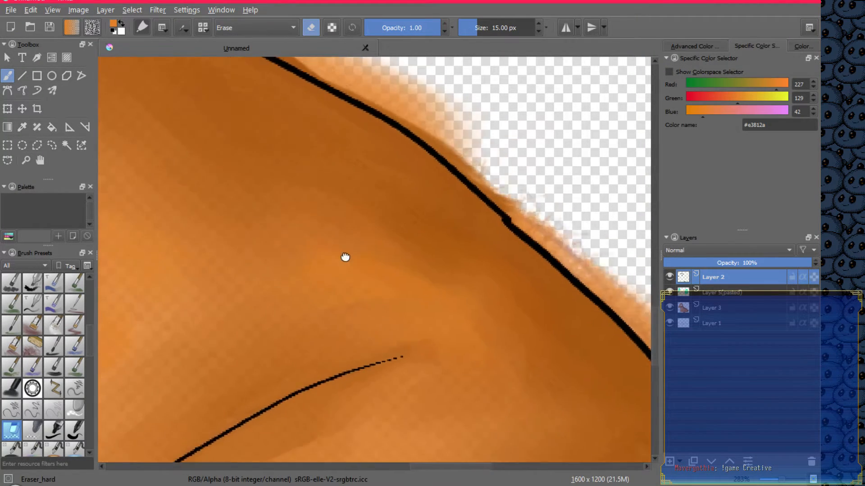
left_click_drag(600, 240, 508, 261)
mouse_move(409, 225)
left_mouse_down()
mouse_move(347, 221)
mouse_move(358, 230)
mouse_move(353, 263)
mouse_move(364, 276)
left_mouse_up()
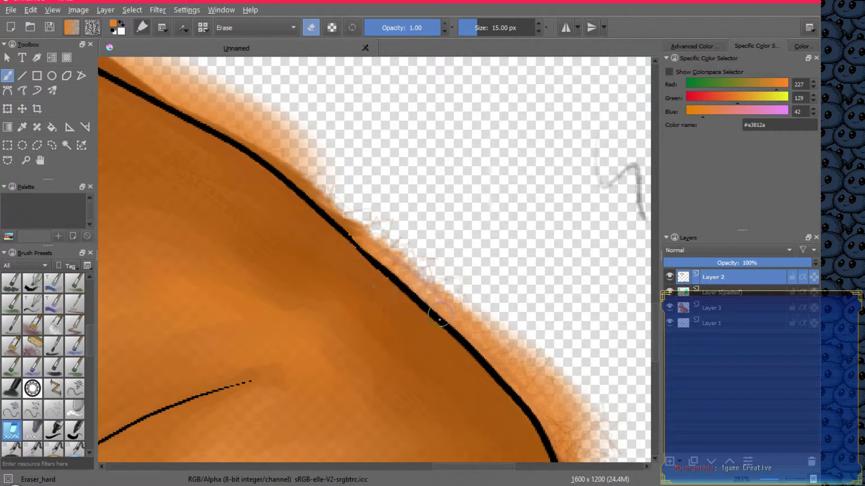
Erase the uneven ink where strokes join on the underside of the rump outline
scroll(439, 319, "down", 5)
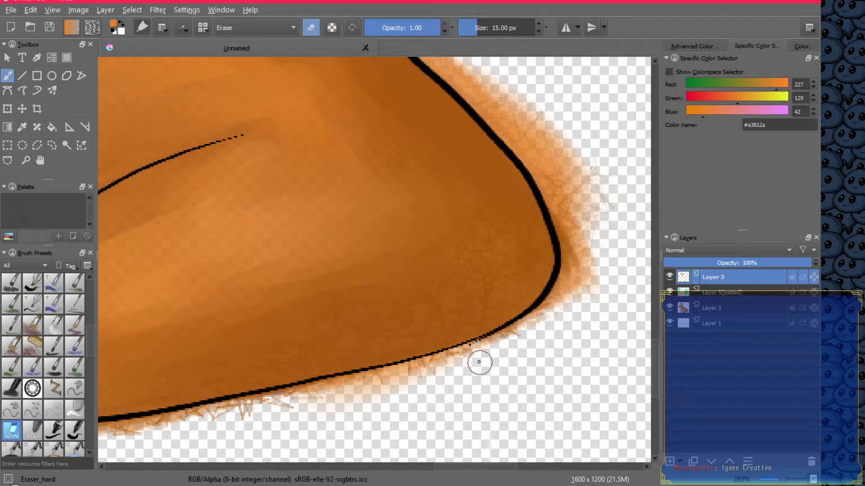
left_click_drag(474, 353, 491, 347)
left_click_drag(329, 312, 596, 276)
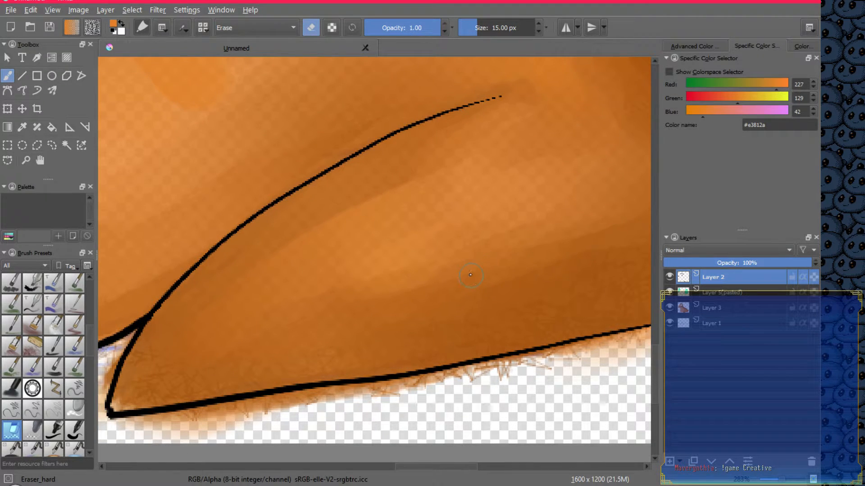
scroll(481, 258, "down", 2)
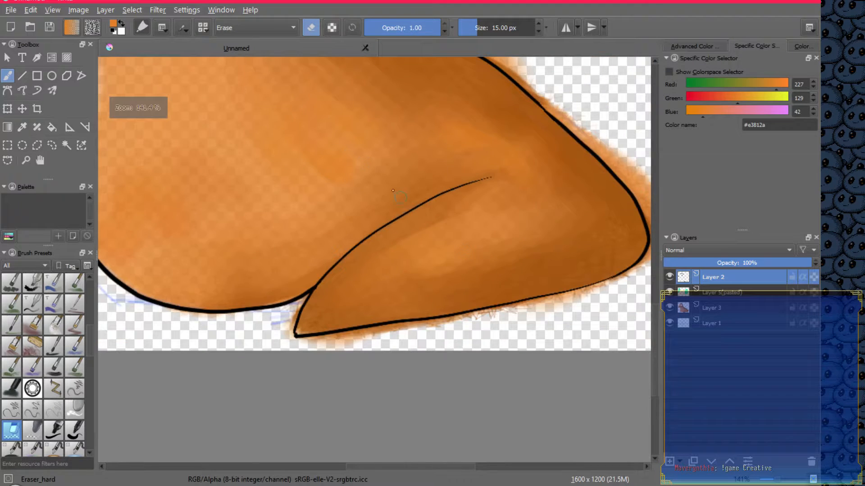
scroll(250, 84, "down", 1)
left_click_drag(256, 153, 285, 237)
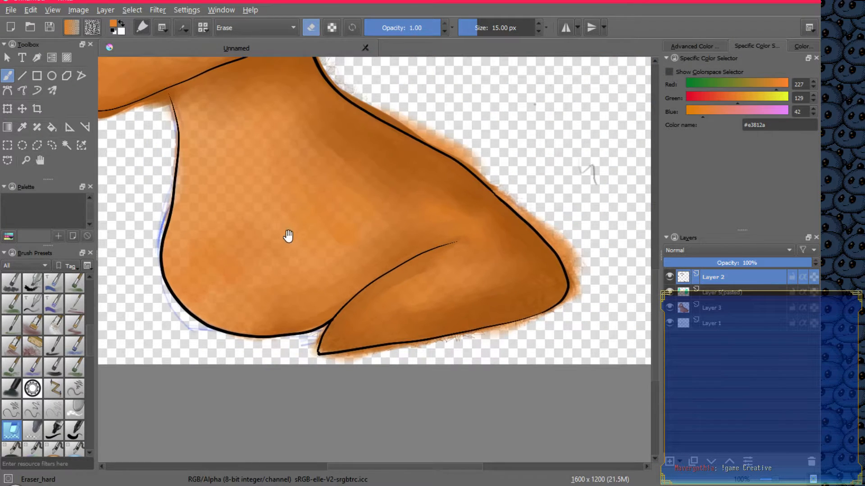
scroll(288, 237, "down", 1)
left_click_drag(261, 177, 287, 257)
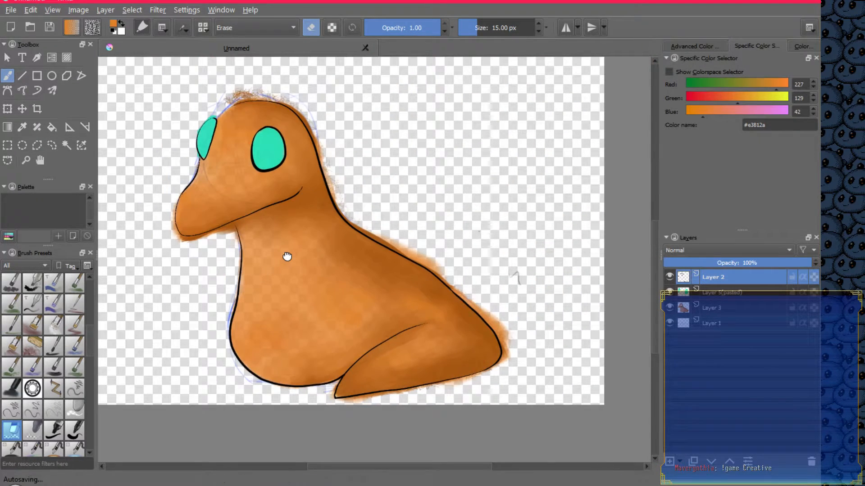
Select Layer 3 with the body colour and choose the Basic_wet brush preset
left_click(732, 311)
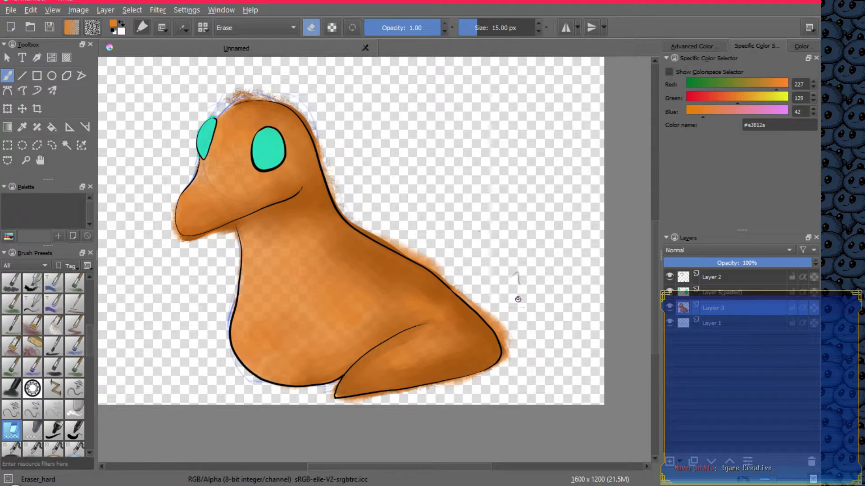
right_click(517, 326)
left_click(581, 417)
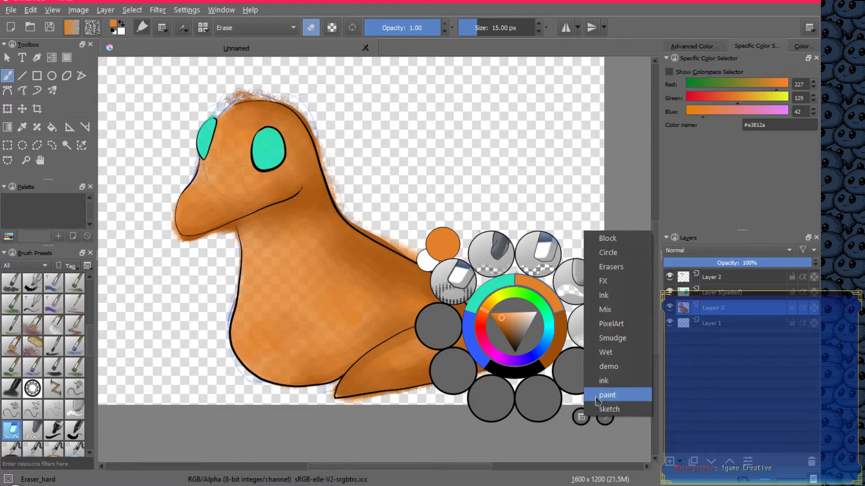
left_click(636, 367)
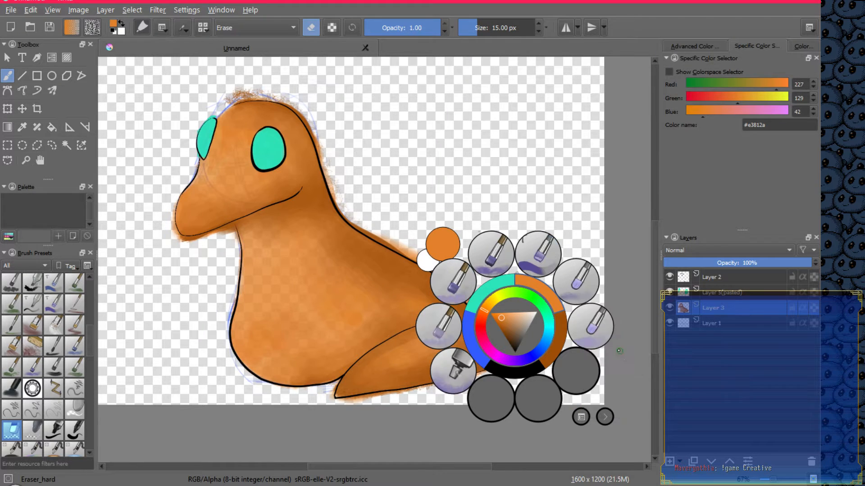
left_click(593, 327)
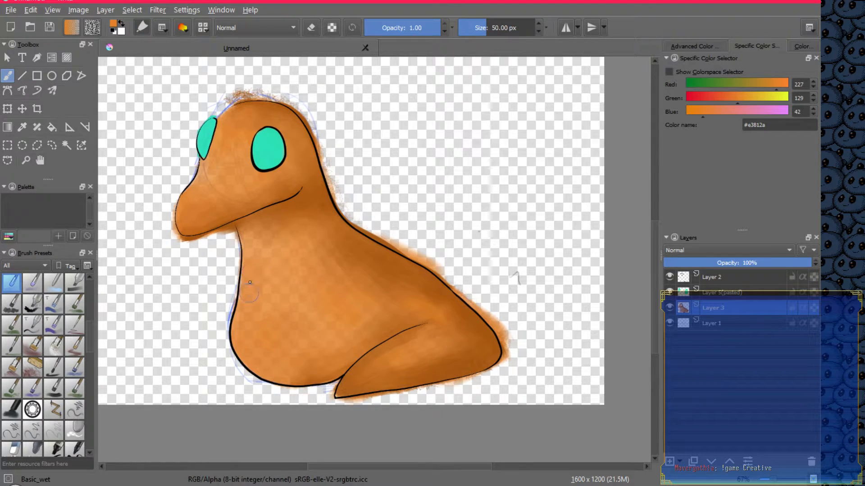
Blend orange over the neck, chest and belly on Layer 3 with the 50 px Basic_wet brush
mouse_move(250, 282)
left_mouse_down()
mouse_move(252, 234)
mouse_move(266, 321)
mouse_move(265, 235)
mouse_move(291, 316)
mouse_move(276, 240)
mouse_move(311, 309)
left_mouse_up()
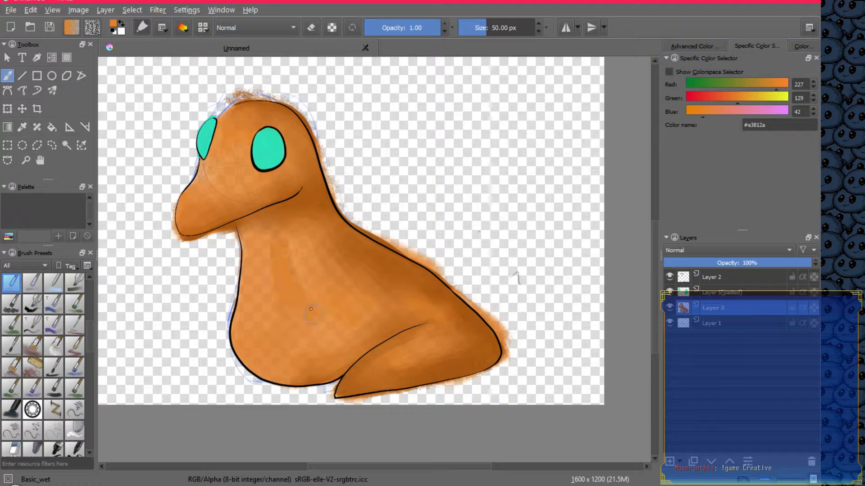
mouse_move(266, 257)
left_mouse_down()
mouse_move(249, 306)
mouse_move(250, 240)
mouse_move(265, 322)
left_mouse_up()
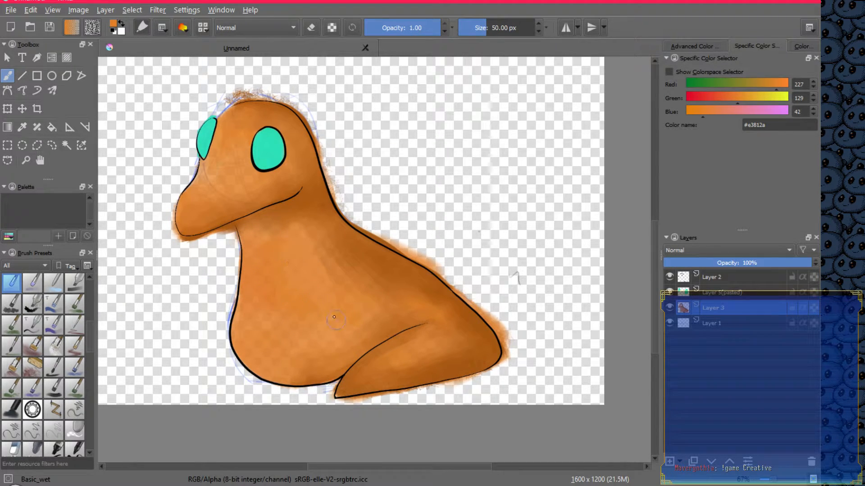
left_click_drag(334, 317, 282, 254)
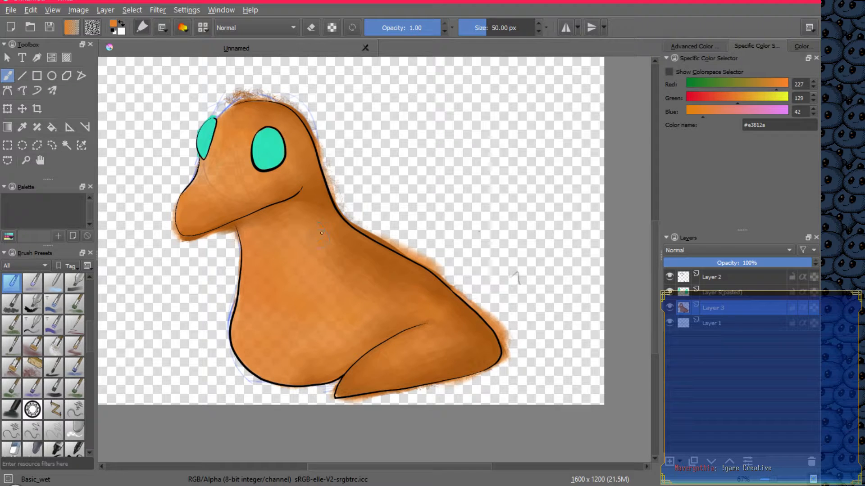
Pick the recent brown #9e4e09, reduce the brush to 38 px and shade the neck just beneath the jaw
right_click(365, 289)
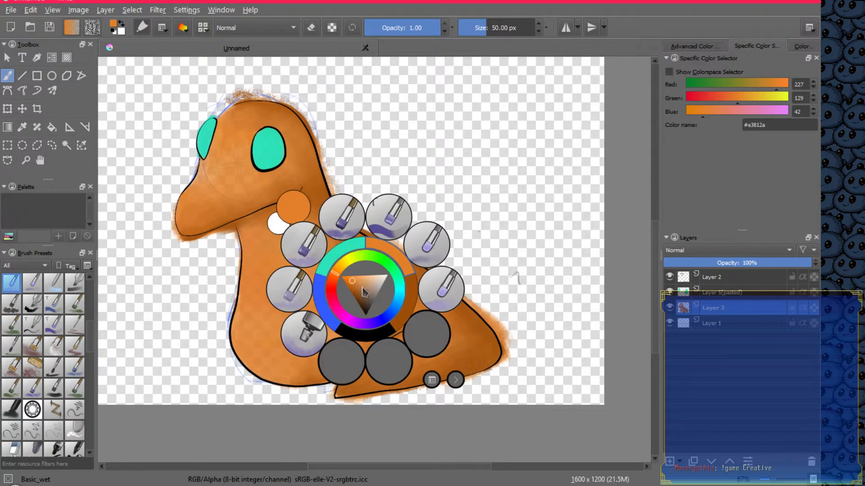
left_click(408, 309)
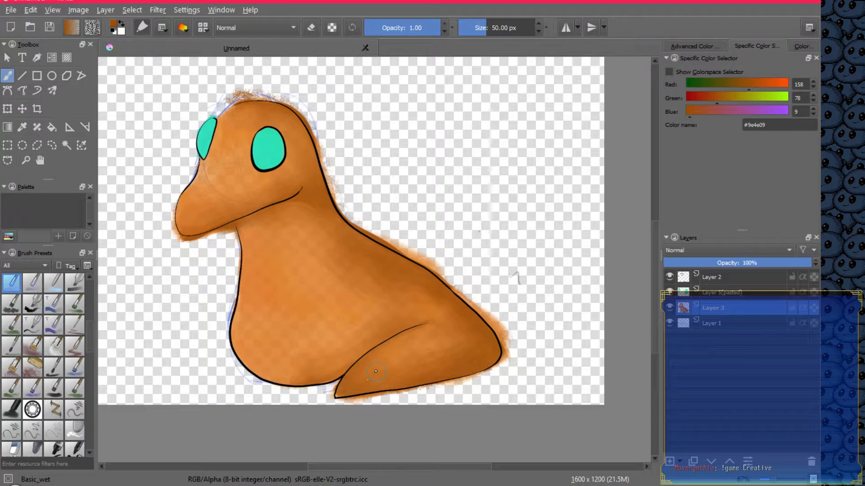
key("bracketleft")
key("bracketleft")
left_click_drag(252, 220, 250, 220)
Pick the light peach #fdc491 and choose the Block_wet_tilt preset at 63 px
right_click(464, 260)
left_click(495, 234)
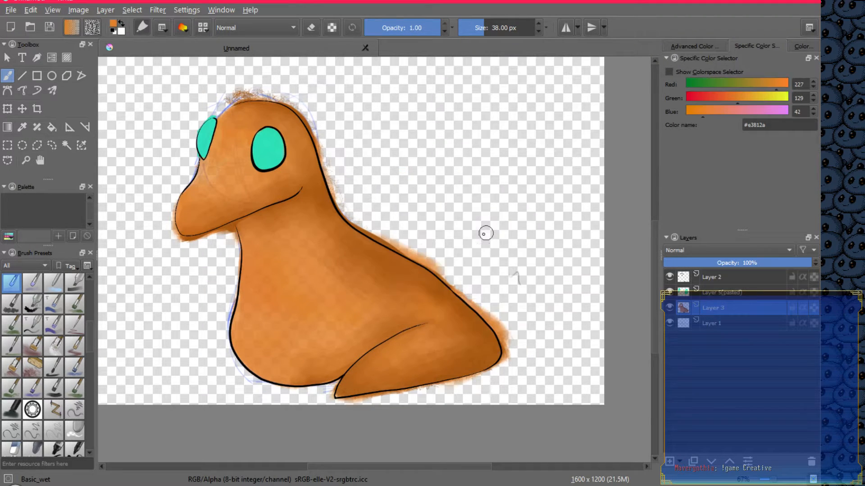
right_click(462, 250)
mouse_move(451, 247)
left_mouse_down()
mouse_move(468, 238)
mouse_move(461, 246)
left_mouse_up()
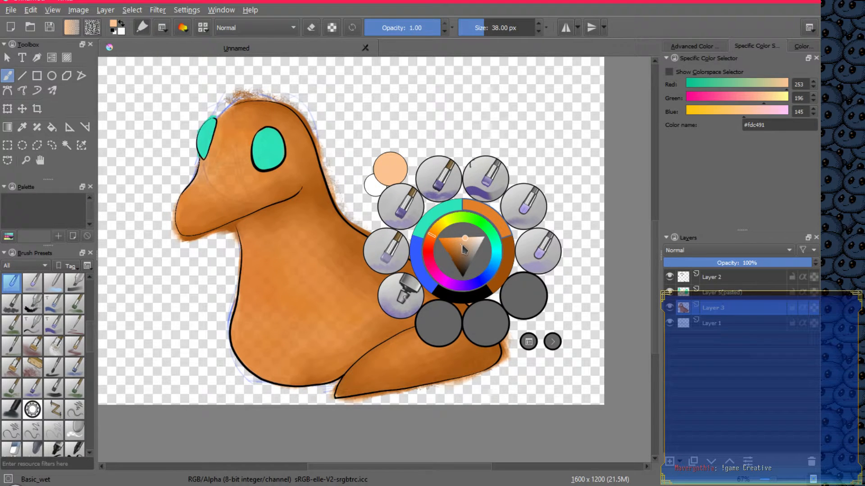
left_click(496, 182)
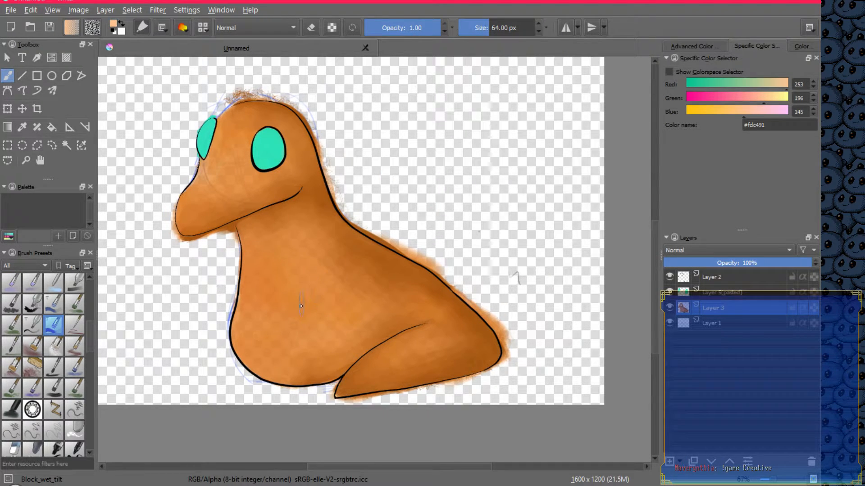
key("bracketleft")
Enable the X-Tilt, Y-Tilt and Pressure sensors for the Block_wet_tilt brush's Rotation and test it on the scratchpad
left_click(165, 28)
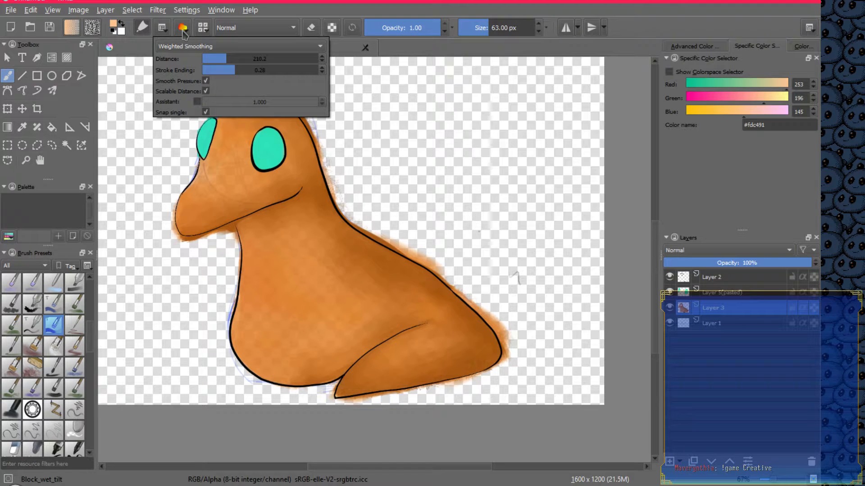
left_click(183, 31)
left_click(183, 30)
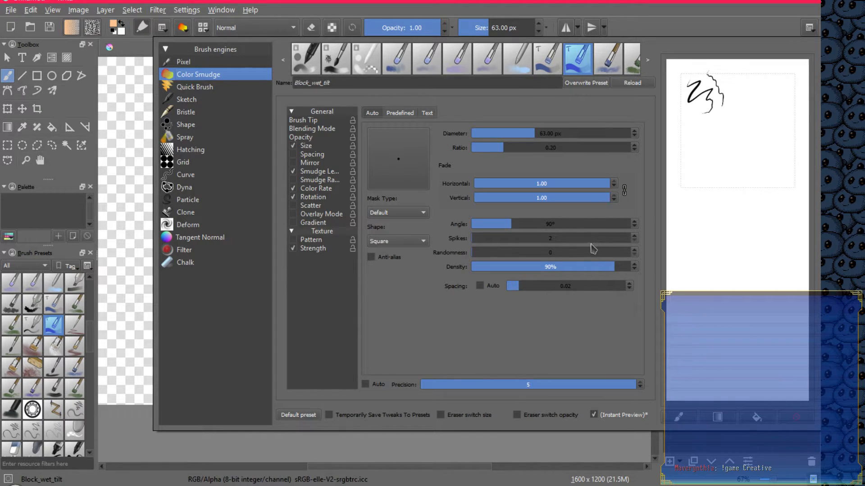
left_click(313, 198)
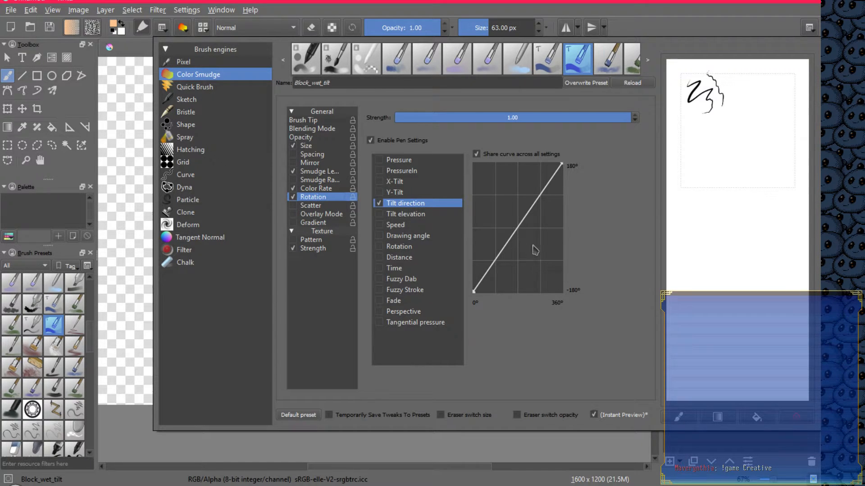
left_click(380, 182)
left_click(379, 193)
left_click(379, 160)
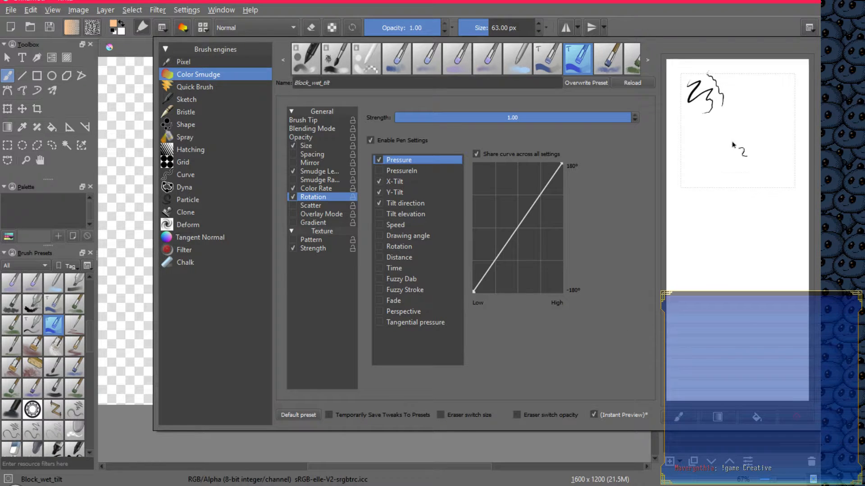
mouse_move(724, 158)
left_mouse_down()
mouse_move(749, 130)
mouse_move(758, 125)
mouse_move(768, 135)
mouse_move(768, 153)
mouse_move(757, 136)
mouse_move(723, 137)
mouse_move(710, 164)
mouse_move(728, 158)
mouse_move(733, 137)
mouse_move(716, 117)
mouse_move(726, 100)
mouse_move(744, 94)
mouse_move(760, 102)
mouse_move(751, 107)
mouse_move(750, 97)
mouse_move(765, 90)
mouse_move(780, 106)
mouse_move(783, 134)
mouse_move(764, 165)
mouse_move(728, 176)
mouse_move(737, 190)
mouse_move(767, 182)
mouse_move(769, 169)
mouse_move(700, 138)
mouse_move(707, 119)
mouse_move(734, 128)
mouse_move(735, 144)
mouse_move(698, 178)
mouse_move(723, 185)
mouse_move(705, 171)
mouse_move(694, 133)
mouse_move(722, 135)
mouse_move(732, 160)
mouse_move(755, 154)
mouse_move(754, 121)
mouse_move(705, 145)
mouse_move(746, 134)
mouse_move(725, 157)
mouse_move(709, 139)
mouse_move(719, 132)
mouse_move(736, 172)
mouse_move(701, 158)
mouse_move(780, 141)
mouse_move(772, 167)
mouse_move(761, 128)
mouse_move(736, 126)
mouse_move(704, 166)
mouse_move(724, 130)
mouse_move(724, 155)
mouse_move(704, 137)
mouse_move(724, 164)
mouse_move(687, 155)
mouse_move(710, 177)
left_mouse_up()
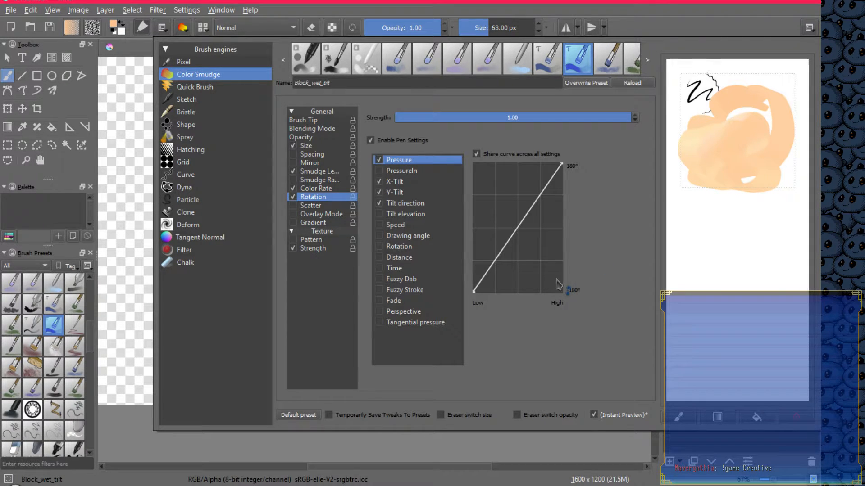
Enable the Drawing angle sensor for the brush's Rotation and paint test loops on the scratchpad
left_click(382, 240)
left_click(381, 238)
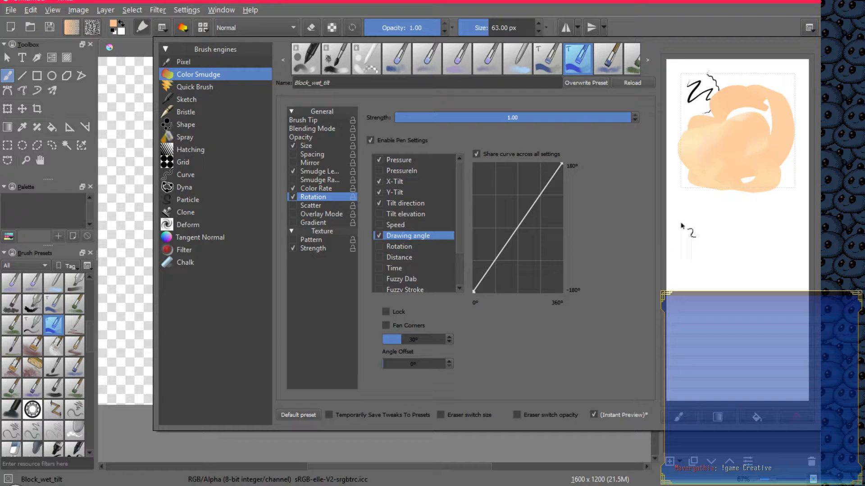
mouse_move(701, 232)
left_mouse_down()
mouse_move(706, 250)
mouse_move(719, 242)
mouse_move(731, 196)
mouse_move(754, 193)
mouse_move(771, 211)
mouse_move(773, 244)
mouse_move(712, 274)
mouse_move(705, 301)
mouse_move(731, 311)
mouse_move(745, 292)
mouse_move(739, 272)
mouse_move(763, 261)
mouse_move(783, 285)
mouse_move(773, 306)
mouse_move(741, 295)
left_mouse_up()
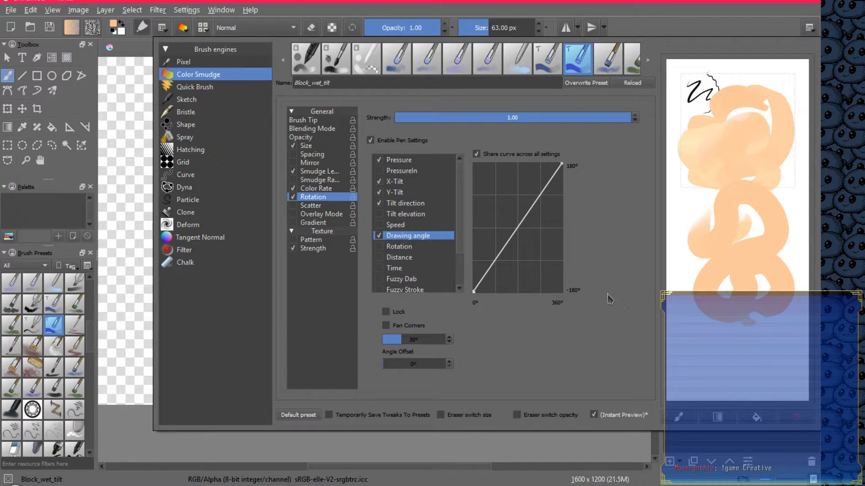
Disable the X-Tilt and Y-Tilt rotation sensors, keep Tilt direction enabled, and paint more test loops on the scratchpad
left_click(381, 205)
left_click(382, 188)
left_click(380, 181)
left_click(380, 204)
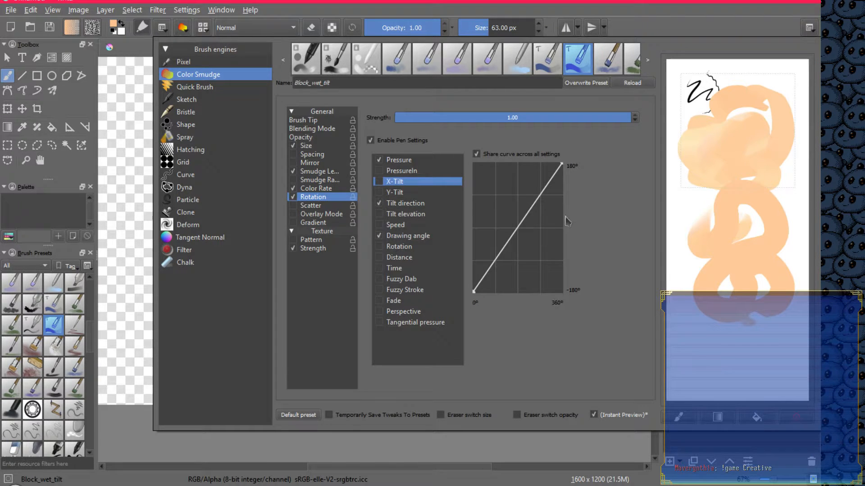
mouse_move(707, 330)
left_mouse_down()
mouse_move(715, 359)
mouse_move(733, 351)
mouse_move(722, 335)
mouse_move(735, 322)
mouse_move(753, 321)
mouse_move(767, 336)
mouse_move(762, 362)
mouse_move(747, 372)
mouse_move(716, 360)
mouse_move(706, 335)
mouse_move(719, 294)
mouse_move(708, 271)
mouse_move(683, 272)
mouse_move(706, 309)
left_mouse_up()
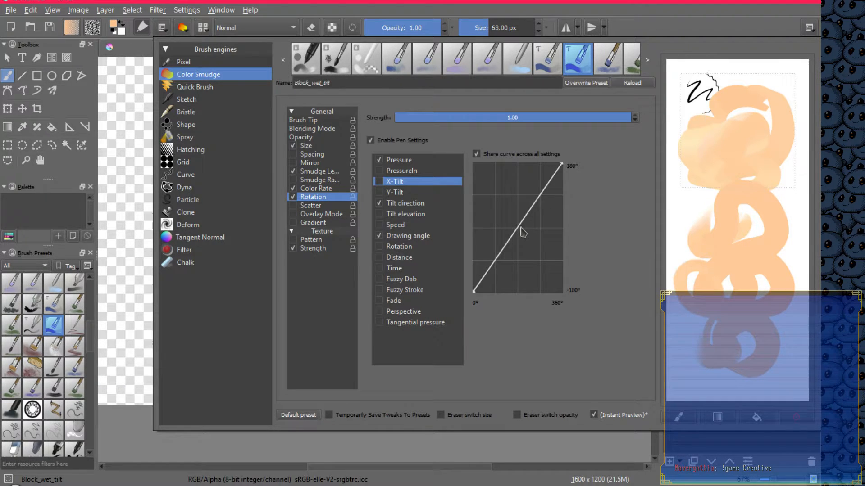
Bend the middle of the shared Rotation curve below the diagonal, test the brush, and clear the scratchpad
left_click_drag(520, 226, 532, 231)
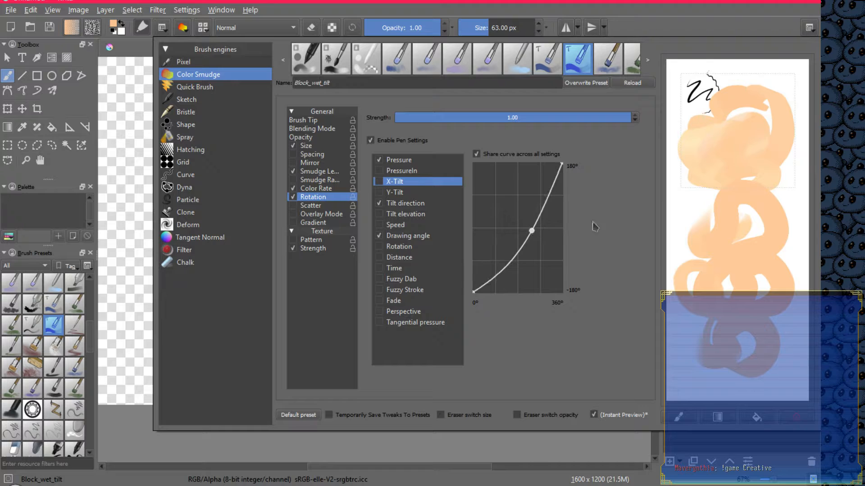
mouse_move(693, 206)
left_mouse_down()
mouse_move(708, 219)
mouse_move(707, 276)
mouse_move(722, 343)
mouse_move(762, 293)
left_mouse_up()
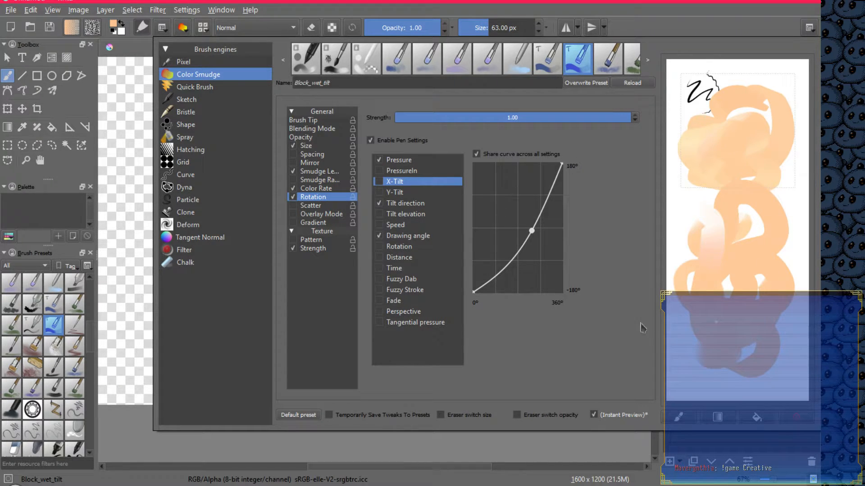
left_click(797, 417)
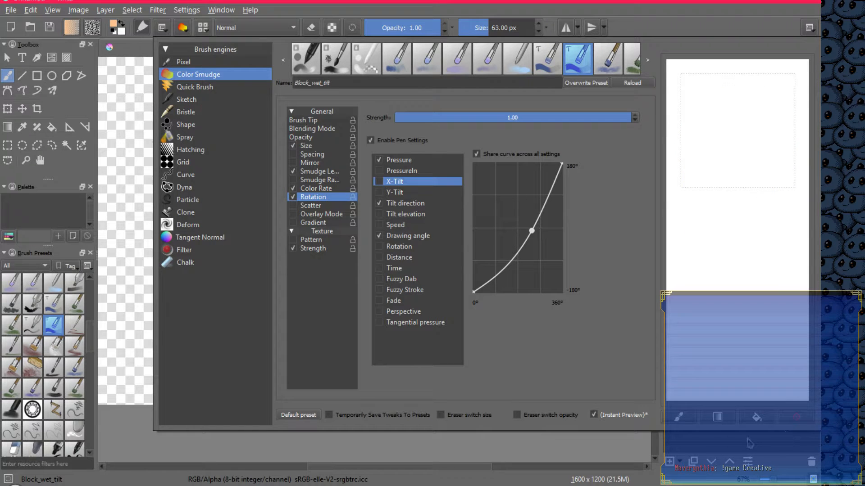
Close the brush editor, try broad Block_wet_tilt highlight strokes on the bird's chest and thigh, and undo both
left_click(148, 315)
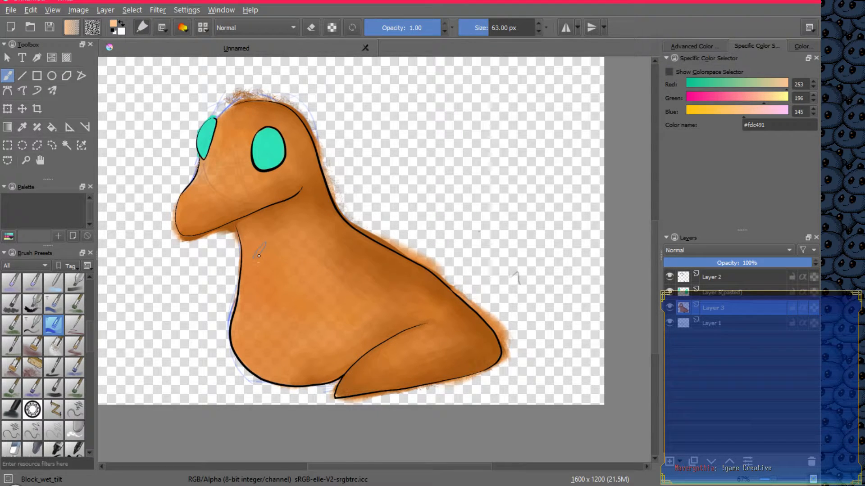
mouse_move(259, 268)
left_mouse_down()
mouse_move(248, 330)
mouse_move(255, 222)
mouse_move(251, 343)
mouse_move(260, 358)
left_mouse_up()
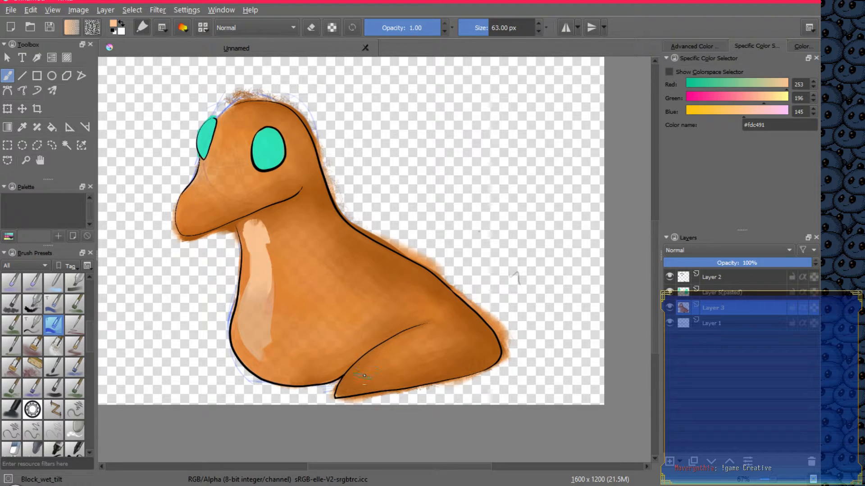
mouse_move(366, 374)
left_mouse_down()
mouse_move(407, 348)
mouse_move(437, 343)
mouse_move(426, 349)
left_mouse_up()
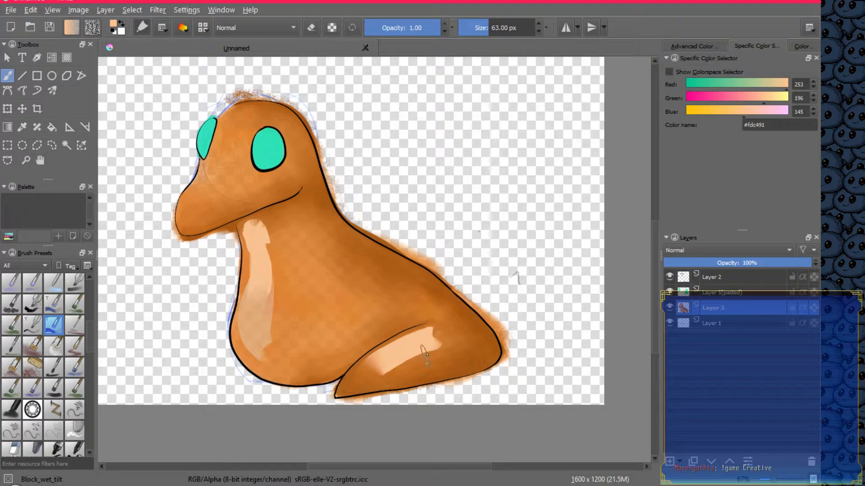
key("ctrl+z")
key("ctrl+z")
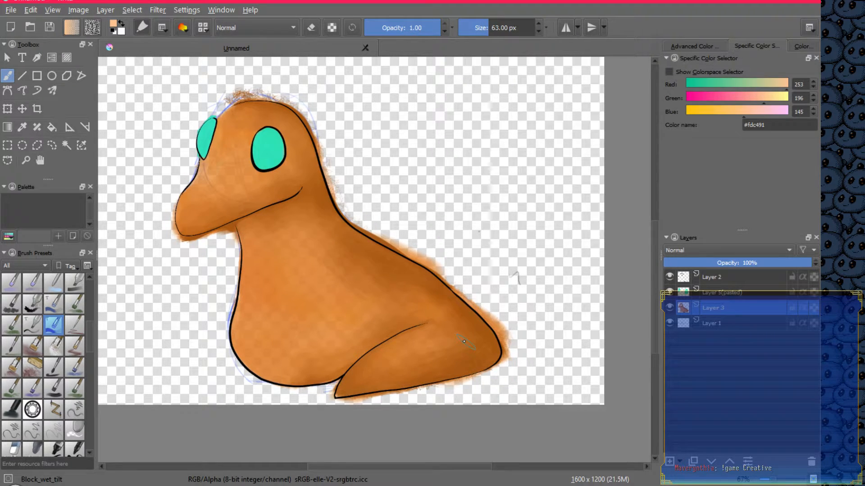
key("bracketleft")
key("bracketleft")
key("bracketleft")
key("bracketleft")
key("bracketleft")
key("bracketleft")
key("bracketright")
key("bracketright")
Try a thin highlight line down the chest with the Bristle_Details brush at 5 px and undo it
left_click(75, 324)
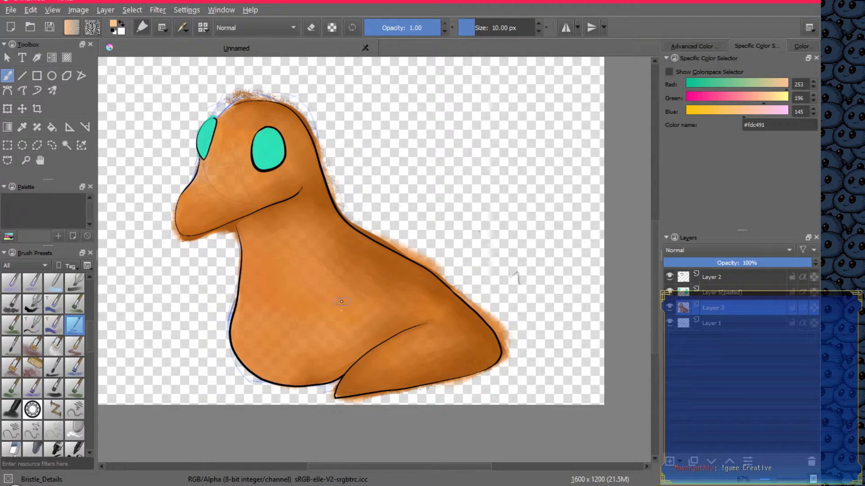
key("bracketleft")
key("bracketleft")
key("bracketleft")
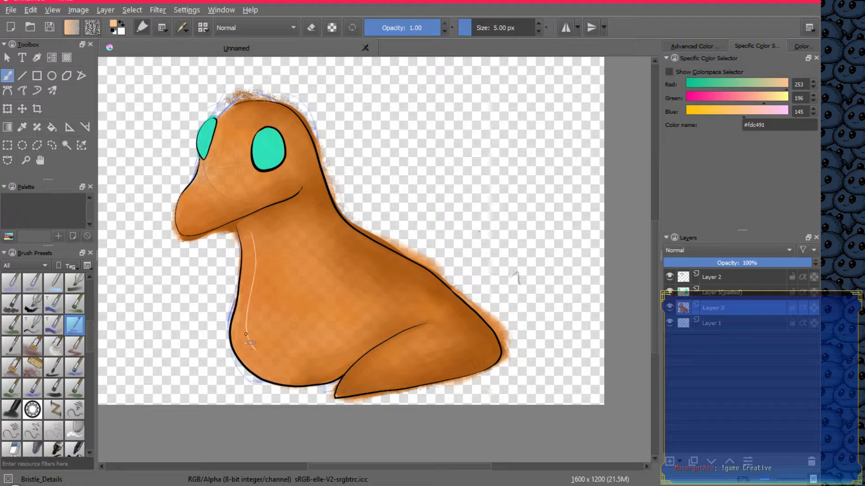
left_click_drag(253, 348, 252, 288)
key("ctrl+z")
Try narrow highlight strokes on the chest and thigh with the Block_wet_tilt brush at 64 px and undo them
left_click(56, 326)
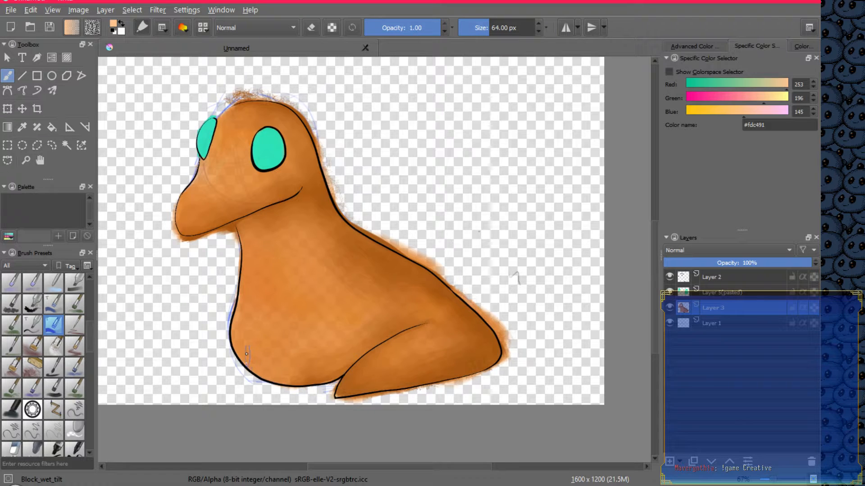
mouse_move(243, 327)
left_mouse_down()
mouse_move(253, 284)
mouse_move(248, 228)
mouse_move(249, 304)
mouse_move(253, 295)
mouse_move(247, 337)
left_mouse_up()
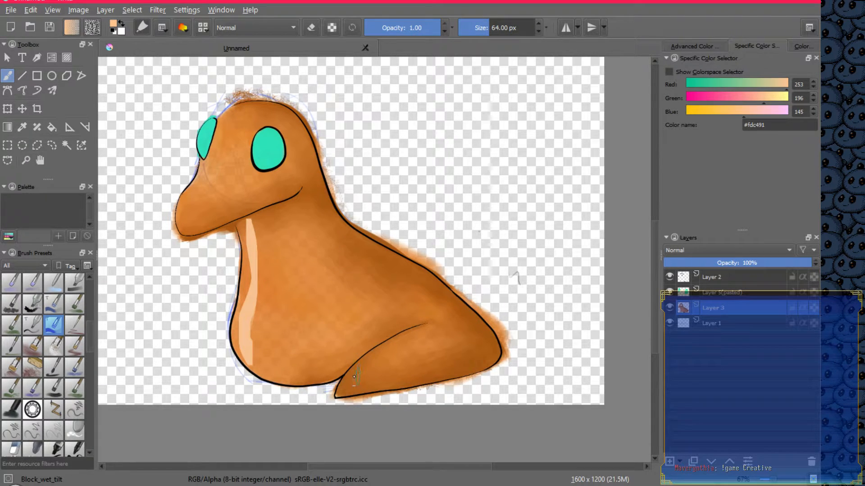
left_click_drag(358, 374, 438, 337)
key("ctrl+z")
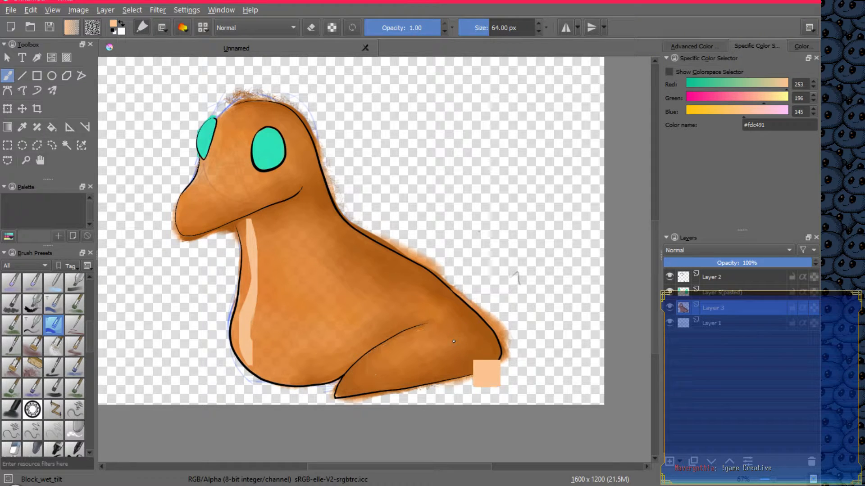
key("ctrl+z")
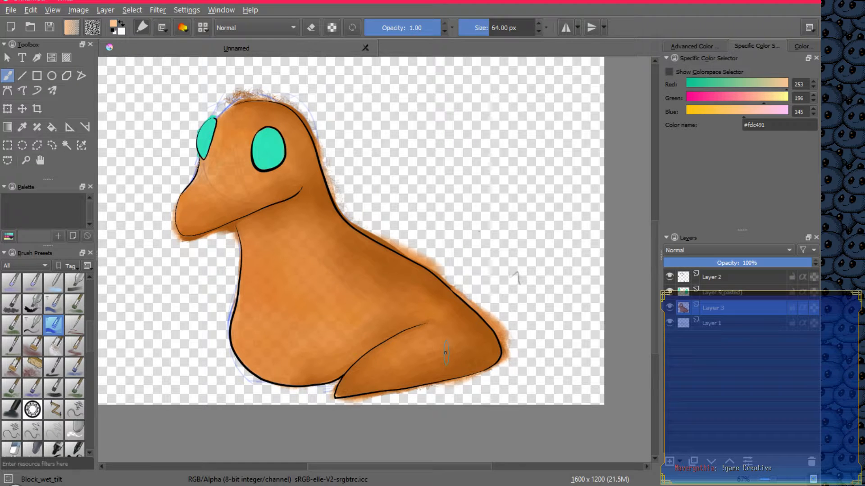
Paint light peach highlights along the chest's front edge and the thigh's upper edge with the Bristles_hairy brush
left_click(60, 367)
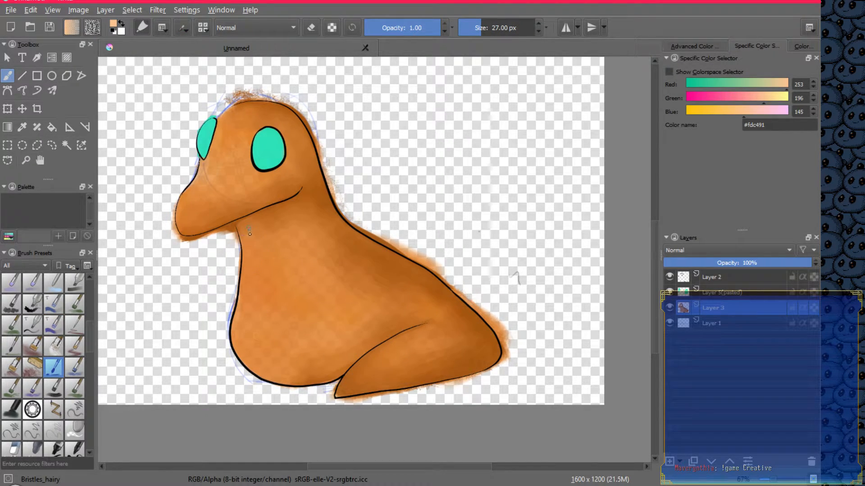
mouse_move(253, 249)
left_mouse_down()
mouse_move(247, 343)
mouse_move(266, 365)
left_mouse_up()
mouse_move(248, 234)
left_mouse_down()
mouse_move(242, 331)
mouse_move(251, 358)
left_mouse_up()
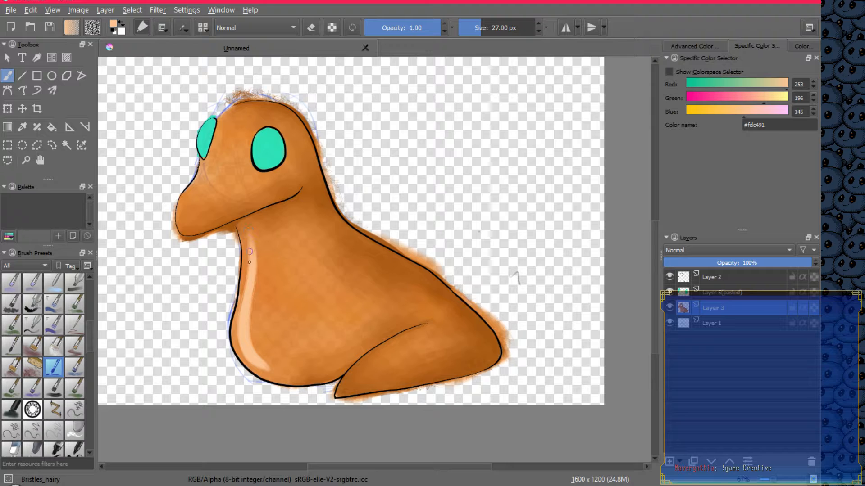
mouse_move(249, 262)
left_mouse_down()
mouse_move(242, 331)
mouse_move(252, 362)
mouse_move(265, 369)
left_mouse_up()
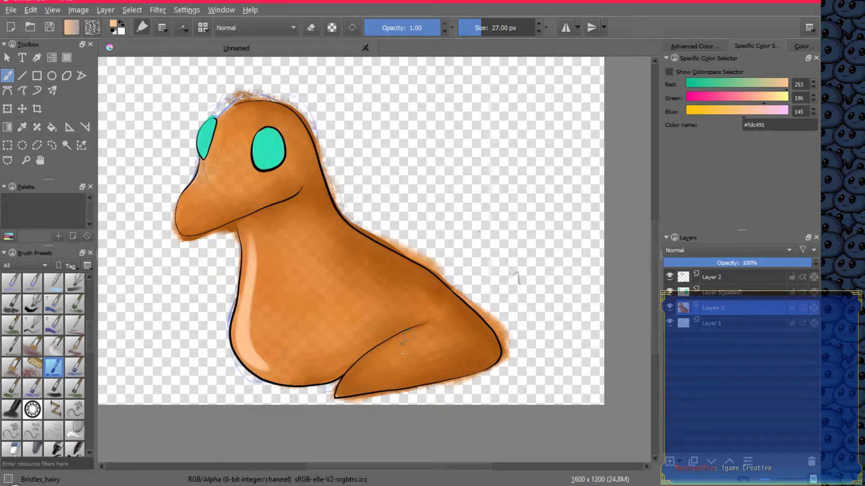
left_click_drag(360, 369, 429, 336)
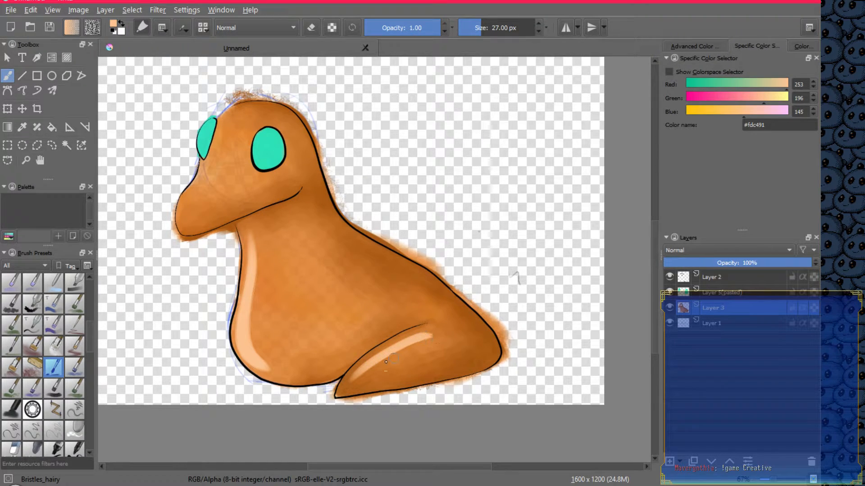
mouse_move(349, 386)
left_mouse_down()
mouse_move(400, 348)
mouse_move(443, 335)
left_mouse_up()
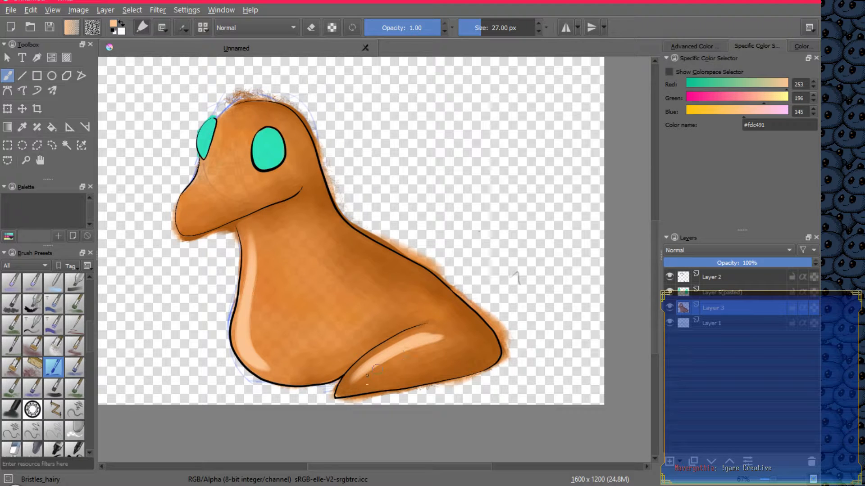
mouse_move(350, 384)
left_mouse_down()
mouse_move(393, 348)
mouse_move(438, 334)
left_mouse_up()
Add a rim highlight along the back from neck to tail and a curved highlight from the forehead down the beak
mouse_move(328, 187)
left_mouse_down()
mouse_move(361, 233)
mouse_move(483, 317)
left_mouse_up()
mouse_move(441, 282)
left_mouse_down()
mouse_move(481, 319)
mouse_move(502, 358)
left_mouse_up()
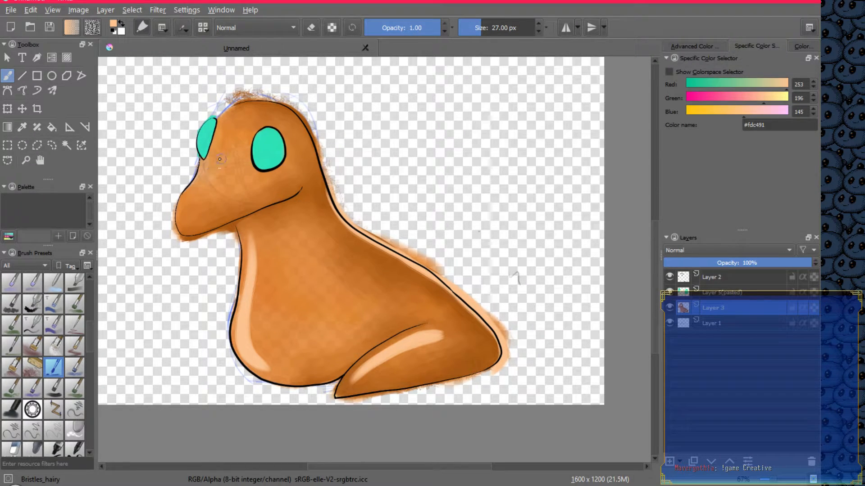
mouse_move(183, 207)
left_mouse_down()
mouse_move(216, 169)
mouse_move(223, 135)
left_mouse_up()
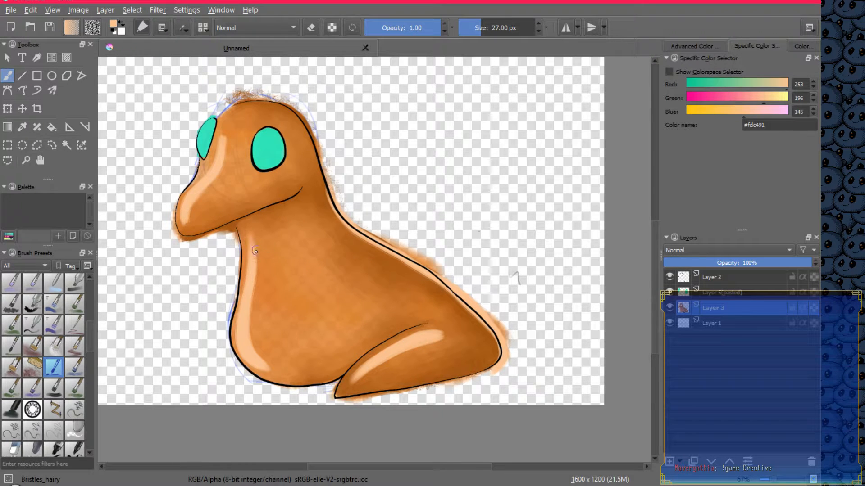
Fan curved bristle strokes across the lower belly to widen its highlight, and broaden the highlight along the beak
mouse_move(254, 288)
left_mouse_down()
mouse_move(252, 337)
mouse_move(272, 364)
left_mouse_up()
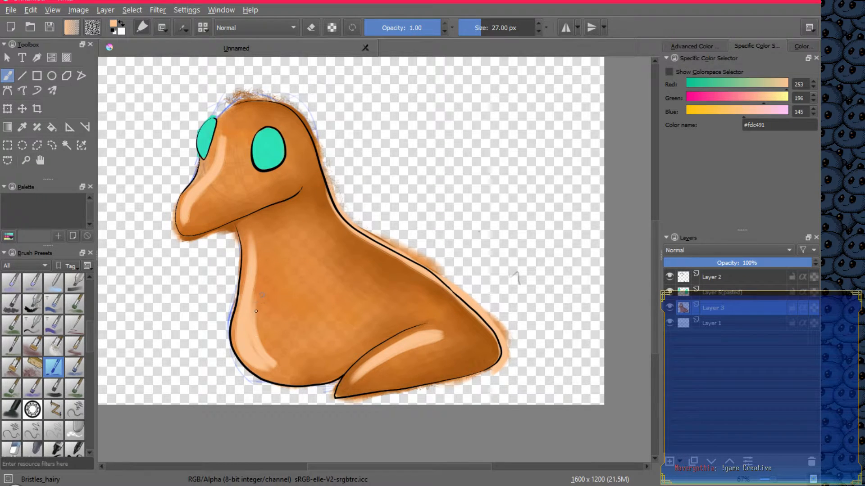
left_click_drag(256, 311, 291, 367)
mouse_move(264, 327)
left_mouse_down()
mouse_move(294, 365)
mouse_move(273, 312)
mouse_move(318, 359)
left_mouse_up()
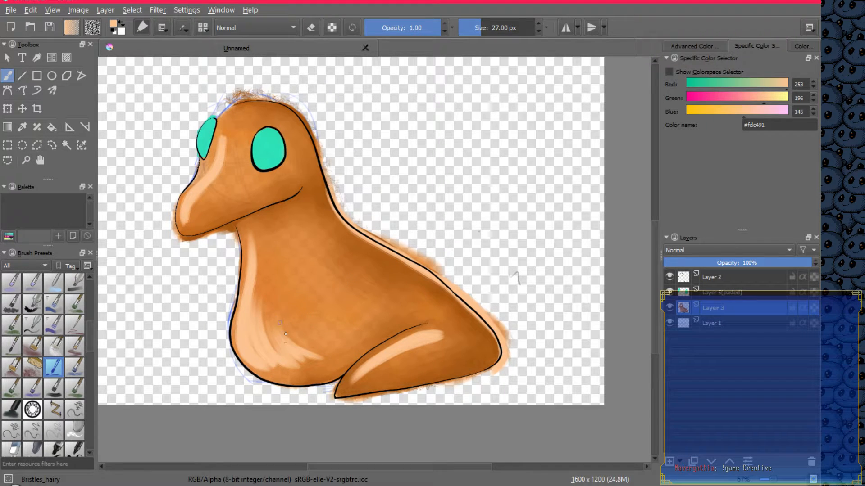
left_click_drag(286, 333, 316, 359)
left_click_drag(262, 316, 295, 363)
mouse_move(263, 334)
left_mouse_down()
mouse_move(283, 366)
mouse_move(271, 364)
mouse_move(266, 373)
left_mouse_up()
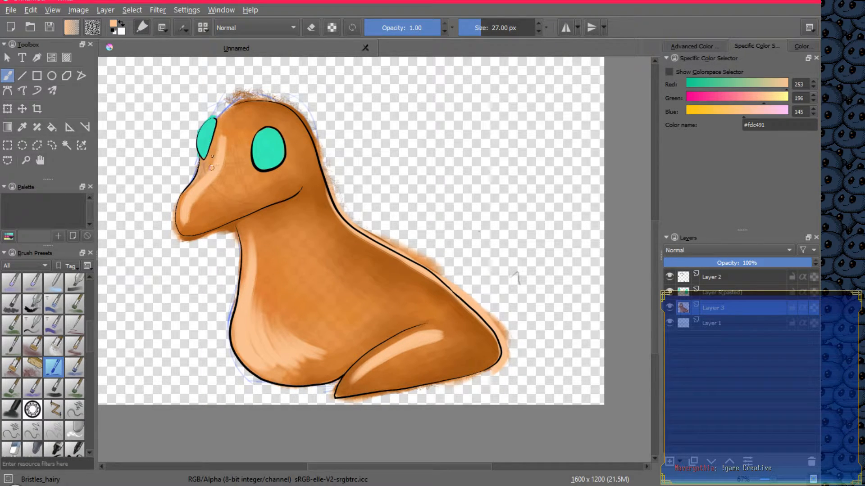
mouse_move(217, 150)
left_mouse_down()
mouse_move(186, 200)
mouse_move(203, 189)
mouse_move(185, 220)
left_mouse_up()
Blend the chest and belly highlight smoothly into the orange with the Basic_wet brush at 50 px
right_click(454, 291)
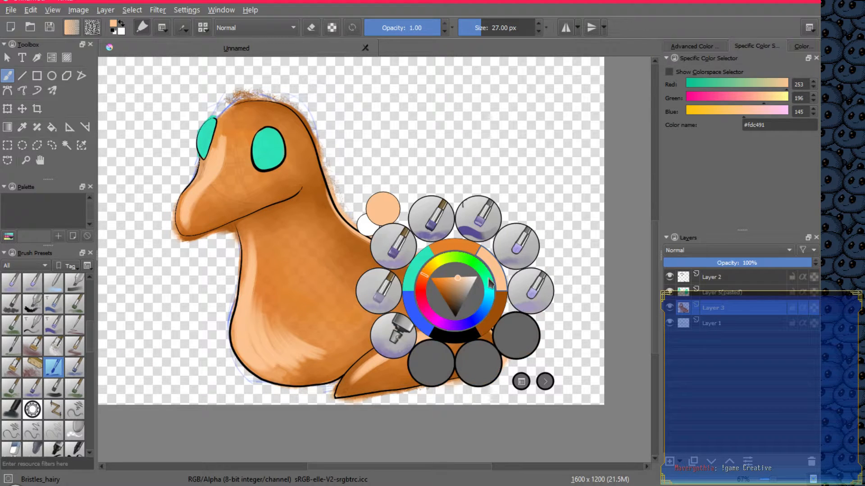
left_click(532, 293)
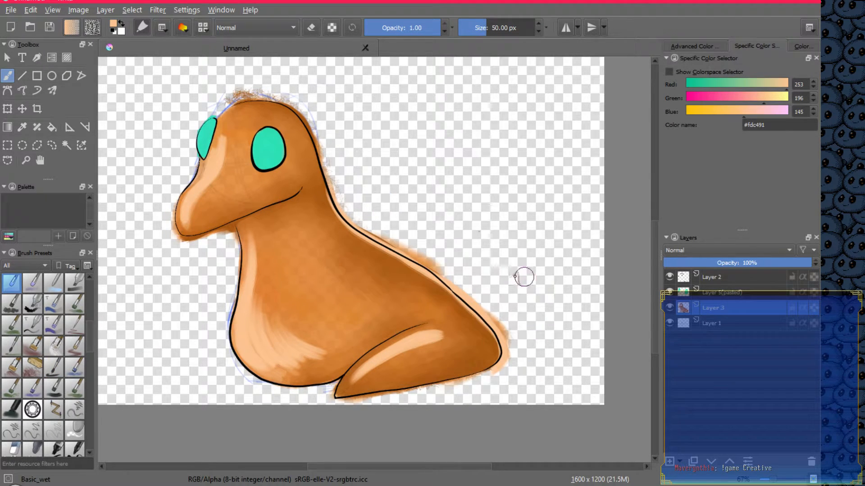
mouse_move(267, 244)
left_mouse_down()
mouse_move(256, 299)
mouse_move(261, 239)
mouse_move(260, 269)
left_mouse_up()
key("ctrl+z")
left_click_drag(259, 253, 259, 290)
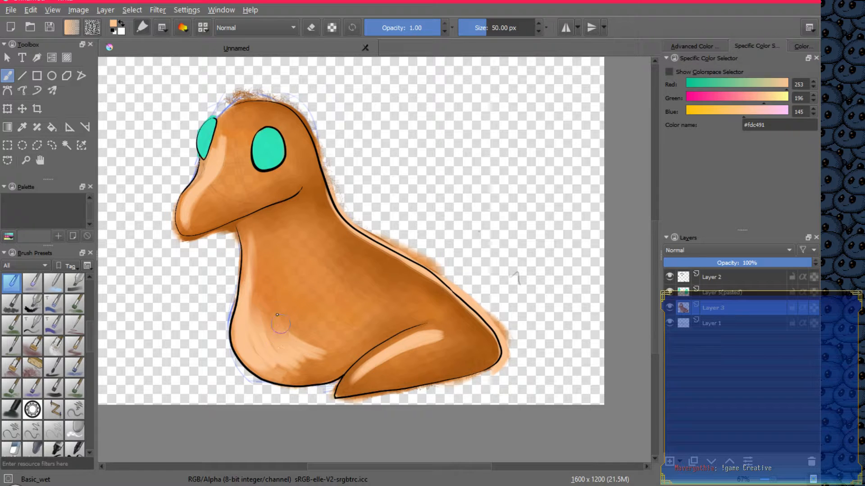
mouse_move(286, 318)
left_mouse_down()
mouse_move(315, 349)
mouse_move(278, 370)
mouse_move(258, 323)
mouse_move(270, 333)
mouse_move(264, 352)
mouse_move(250, 314)
mouse_move(256, 227)
left_mouse_up()
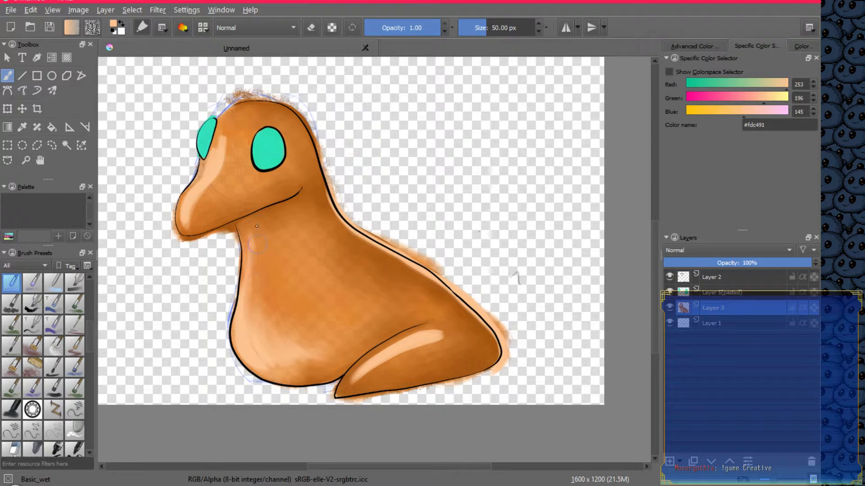
mouse_move(255, 297)
left_mouse_down()
mouse_move(296, 362)
mouse_move(250, 337)
mouse_move(271, 363)
left_mouse_up()
Blend the highlights on the thigh, beak and back into the surrounding orange with the Basic_wet brush
mouse_move(360, 364)
left_mouse_down()
mouse_move(342, 394)
mouse_move(379, 361)
mouse_move(354, 375)
mouse_move(457, 331)
mouse_move(388, 346)
mouse_move(360, 376)
mouse_move(371, 357)
mouse_move(363, 385)
mouse_move(454, 342)
left_mouse_up()
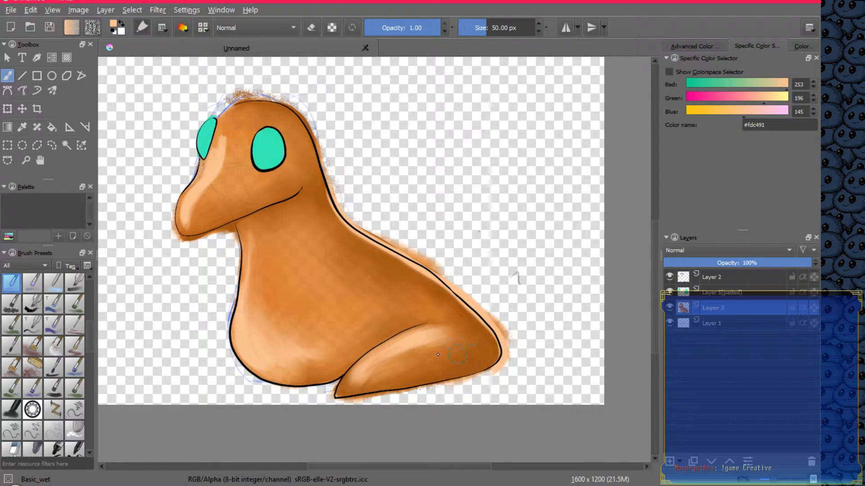
mouse_move(400, 365)
left_mouse_down()
mouse_move(352, 382)
mouse_move(448, 363)
mouse_move(350, 387)
mouse_move(426, 364)
mouse_move(384, 371)
mouse_move(392, 359)
mouse_move(453, 350)
mouse_move(397, 359)
mouse_move(419, 364)
mouse_move(434, 342)
mouse_move(395, 365)
mouse_move(443, 340)
mouse_move(381, 360)
mouse_move(399, 352)
mouse_move(365, 378)
mouse_move(442, 335)
mouse_move(416, 353)
mouse_move(468, 337)
mouse_move(453, 334)
mouse_move(414, 353)
mouse_move(448, 333)
mouse_move(360, 372)
left_mouse_up()
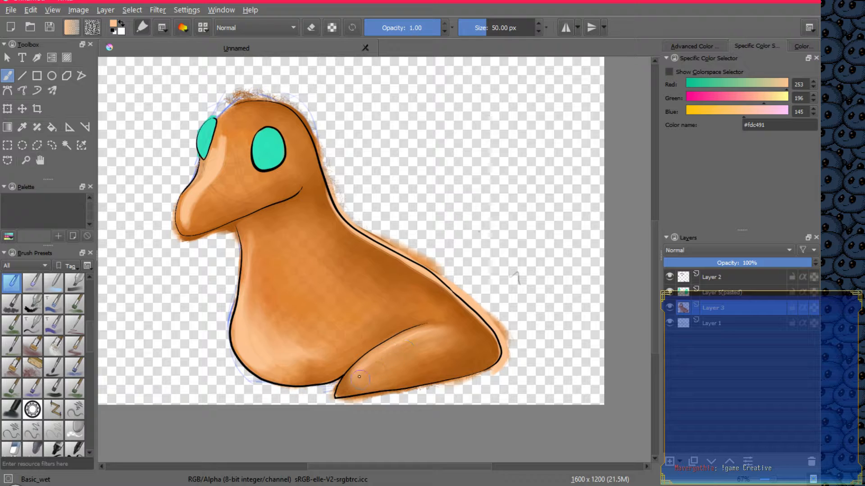
mouse_move(321, 189)
left_mouse_down()
mouse_move(349, 244)
mouse_move(316, 182)
mouse_move(363, 256)
mouse_move(346, 236)
mouse_move(389, 260)
mouse_move(348, 232)
mouse_move(427, 279)
mouse_move(376, 243)
mouse_move(471, 325)
mouse_move(441, 289)
mouse_move(499, 367)
left_mouse_up()
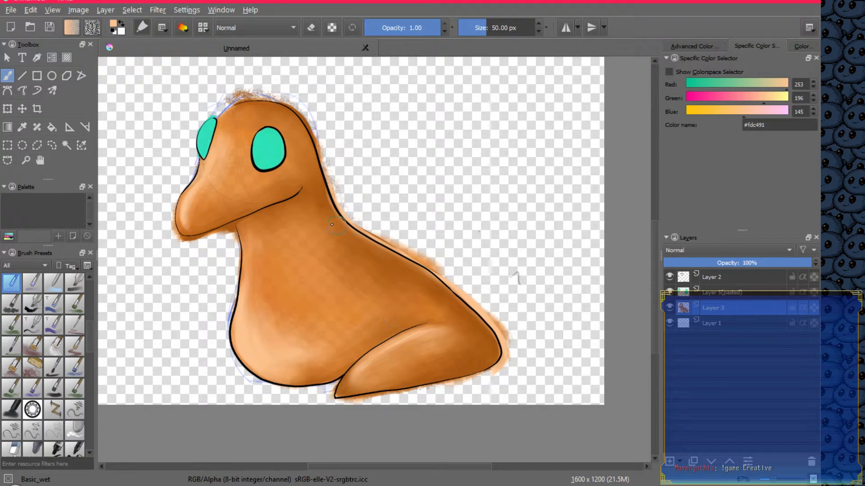
Add a paint layer above Layer 3, test broad Bristle_Large strokes beside the bird, and undo the test
left_click_drag(328, 203, 353, 286)
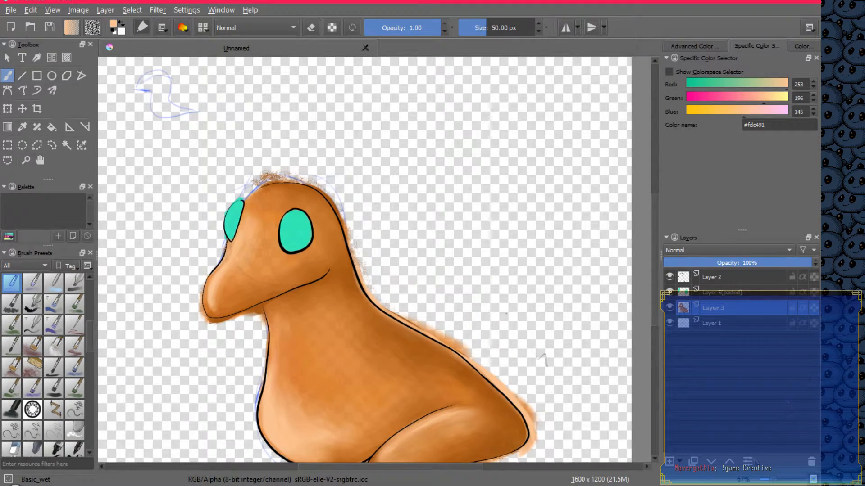
left_click(670, 461)
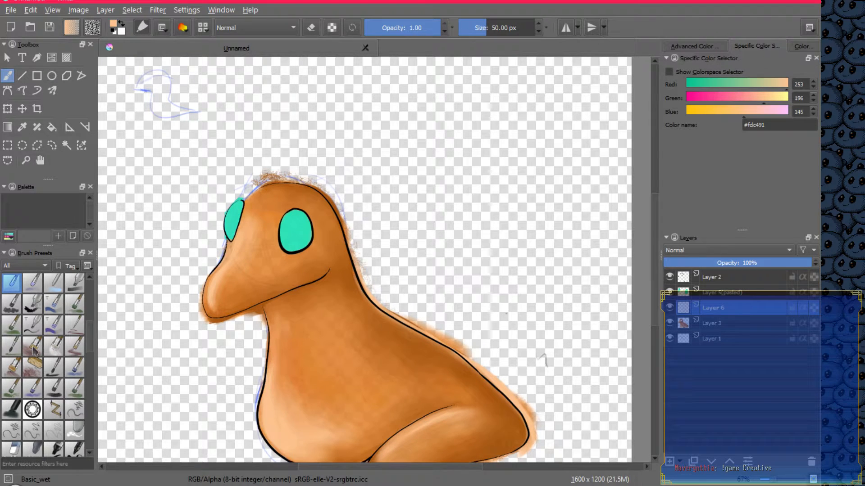
left_click(32, 347)
mouse_move(428, 215)
left_mouse_down()
mouse_move(492, 135)
mouse_move(508, 137)
mouse_move(448, 270)
mouse_move(455, 293)
left_mouse_up()
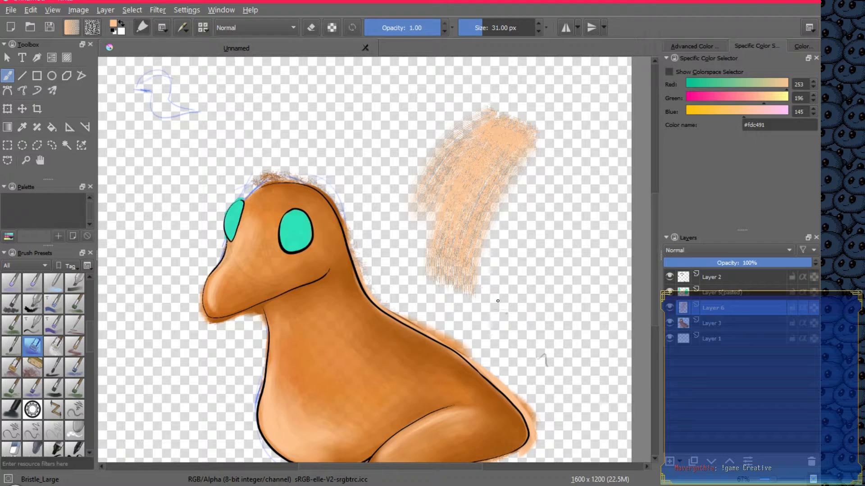
key("ctrl+z")
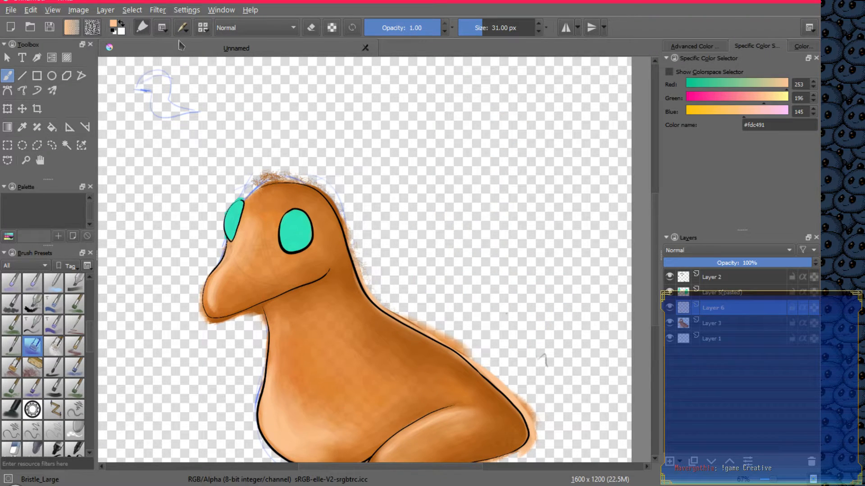
Open the brush editor for Bristle_Large and examine its auto and predefined brush tips and its Bristle options
left_click(158, 28)
left_click(185, 29)
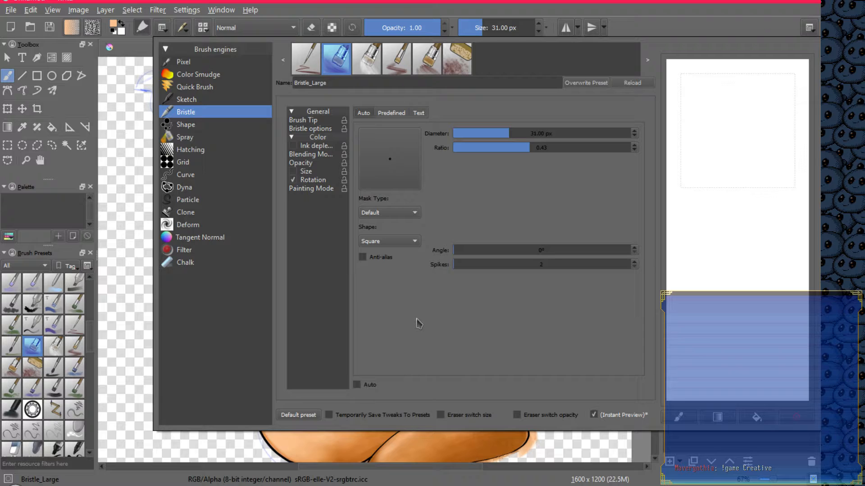
left_click(395, 114)
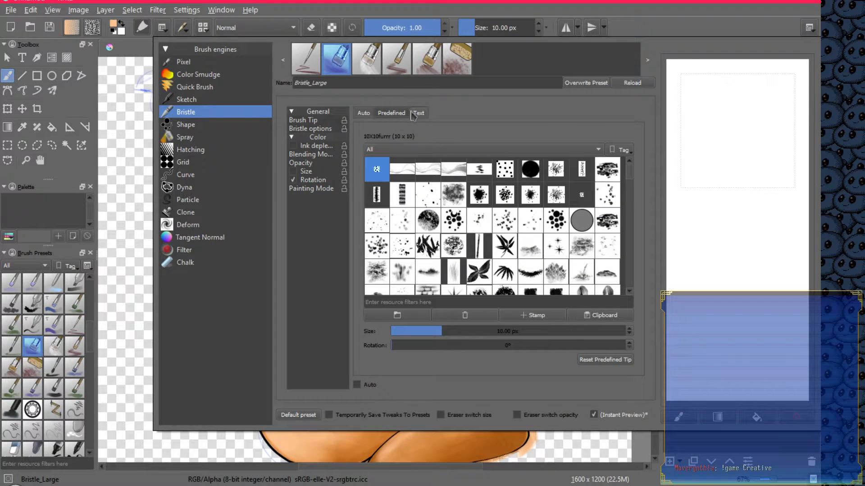
left_click(361, 112)
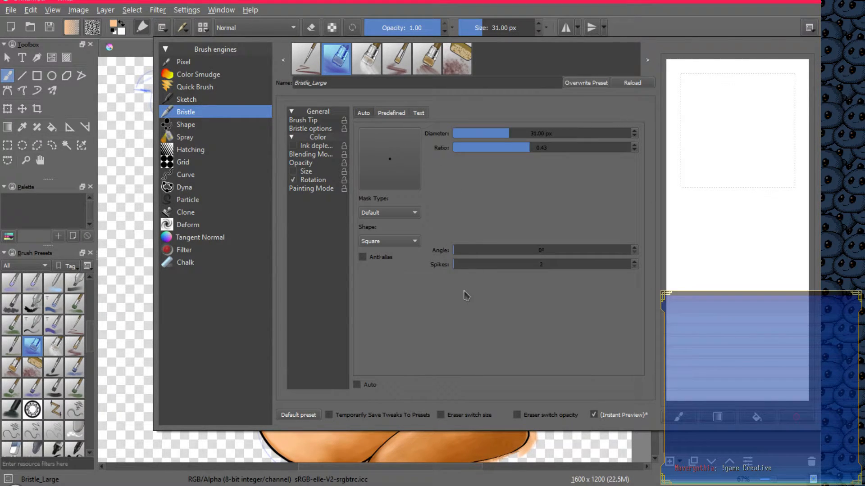
left_click(315, 130)
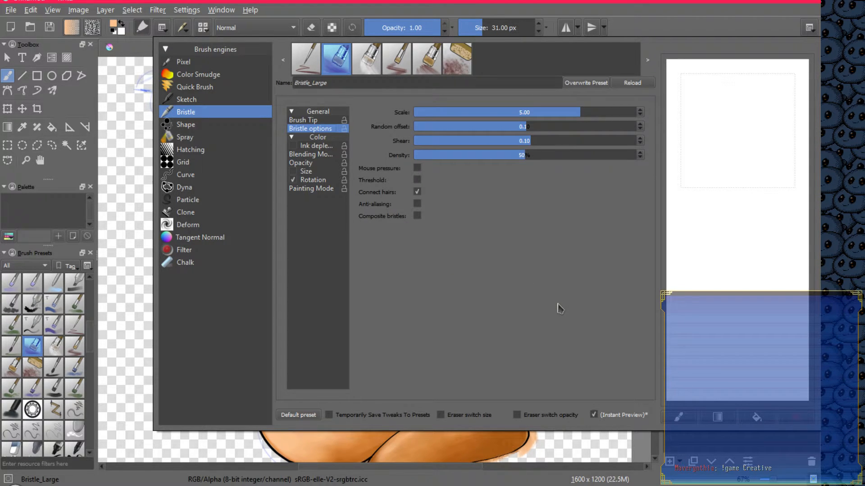
Examine the brush tip and blending mode settings of Bristle_Large, test its strokes on the scratchpad, and close the brush editor
left_click(314, 121)
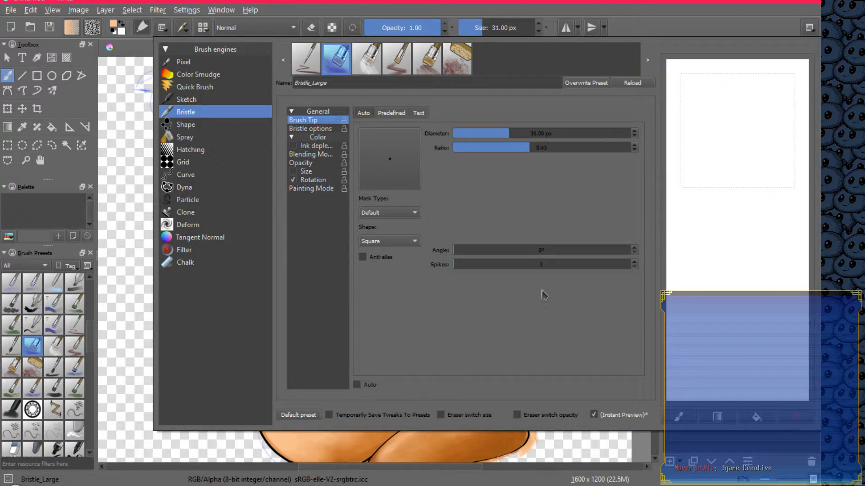
left_click(317, 155)
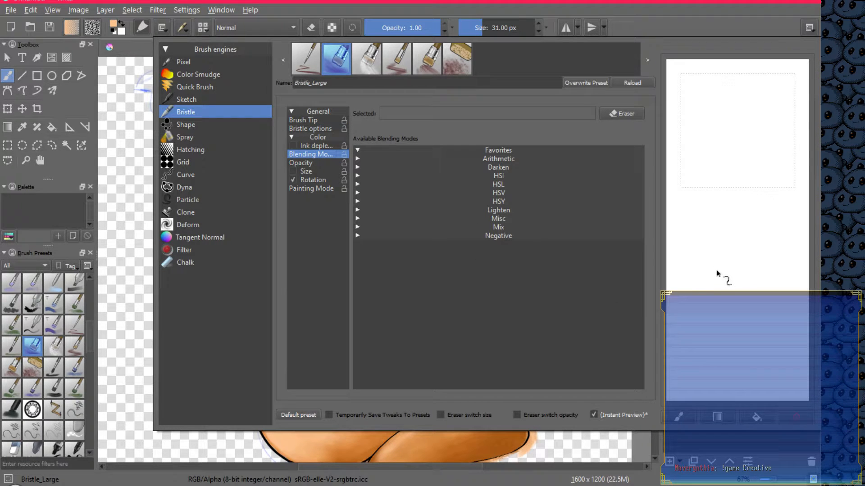
left_click_drag(706, 146, 759, 112)
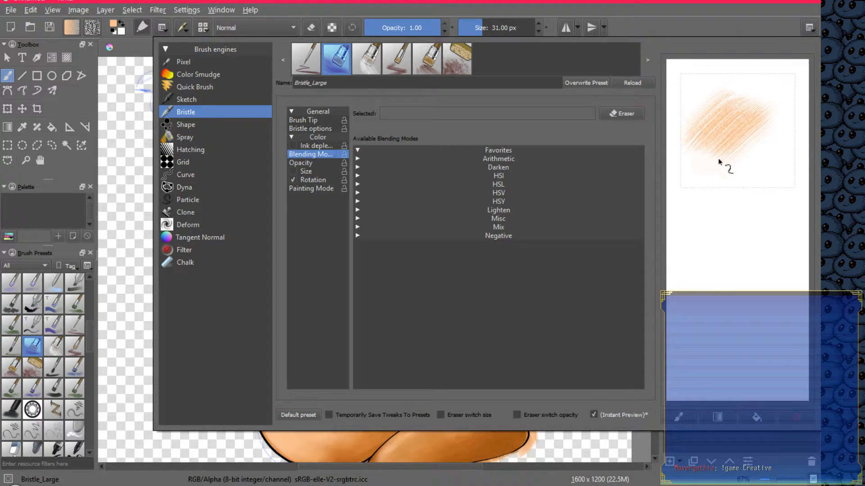
mouse_move(724, 164)
left_mouse_down()
mouse_move(740, 174)
mouse_move(743, 220)
mouse_move(732, 234)
mouse_move(723, 205)
mouse_move(731, 195)
mouse_move(706, 309)
mouse_move(743, 304)
left_mouse_up()
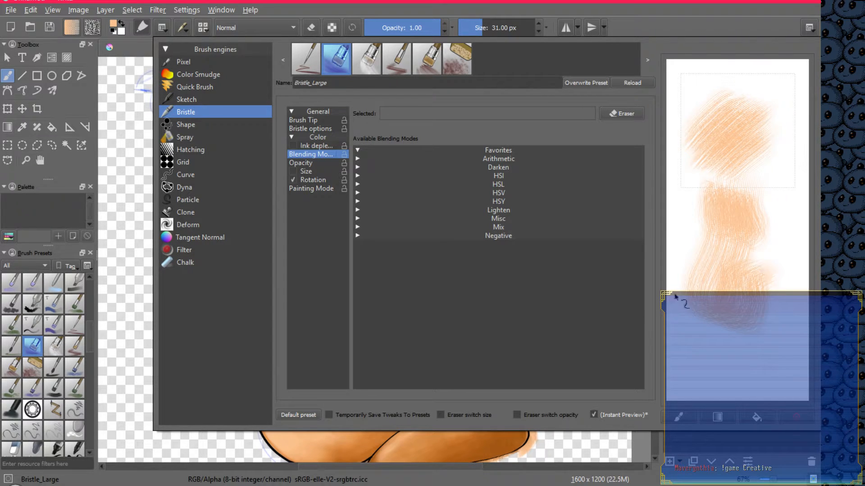
left_click(131, 294)
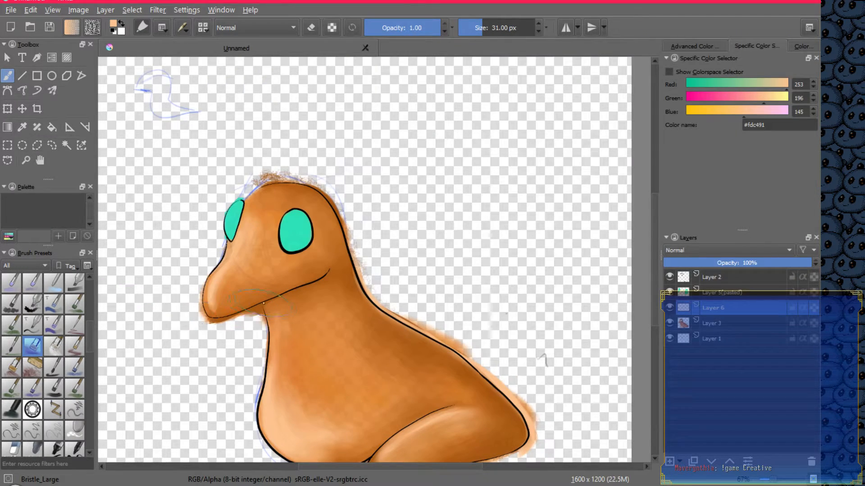
Reduce the Bristle_Large brush size to 14 px and set the painting colour to light blue #91c0fd
key("bracketleft")
key("bracketleft")
key("bracketleft")
key("bracketleft")
key("bracketleft")
key("bracketleft")
key("bracketleft")
key("bracketleft")
key("bracketleft")
key("bracketleft")
right_click(441, 263)
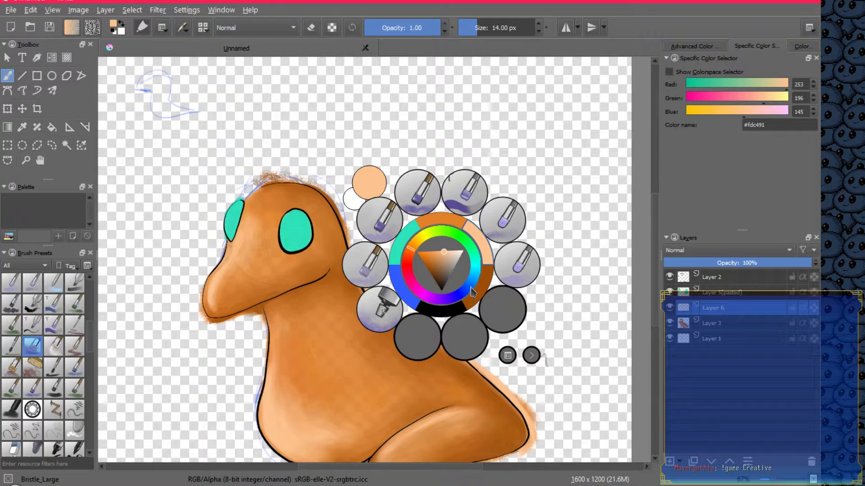
left_click_drag(472, 291, 470, 284)
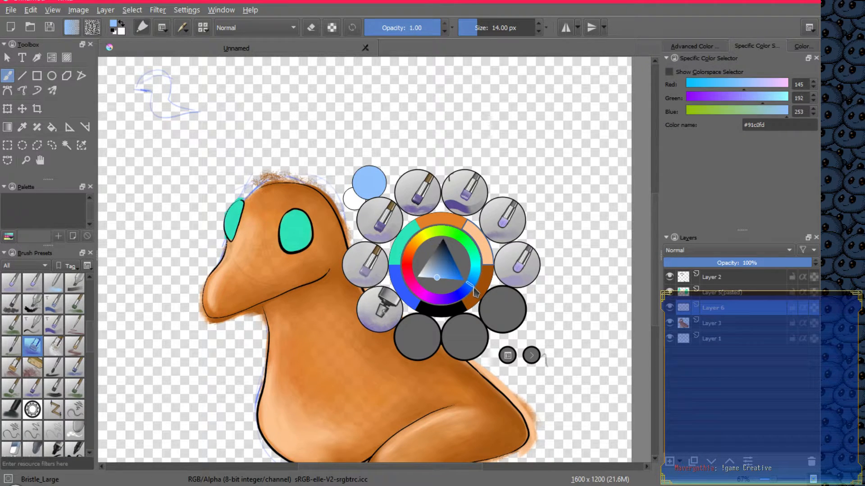
left_click(358, 208)
Paint light blue bristle hair as a tuft above the forehead and continue it down the back of the head and neck
mouse_move(265, 206)
left_mouse_down()
mouse_move(266, 158)
mouse_move(266, 199)
mouse_move(283, 159)
mouse_move(266, 212)
mouse_move(321, 154)
mouse_move(256, 211)
mouse_move(300, 149)
left_mouse_up()
left_click_drag(263, 183, 326, 154)
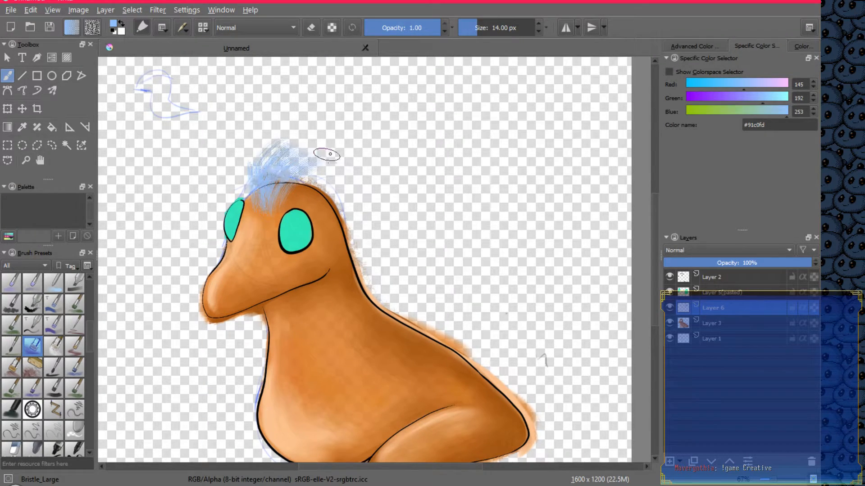
mouse_move(281, 188)
left_mouse_down()
mouse_move(333, 191)
mouse_move(297, 180)
mouse_move(374, 251)
left_mouse_up()
left_click_drag(325, 198, 373, 271)
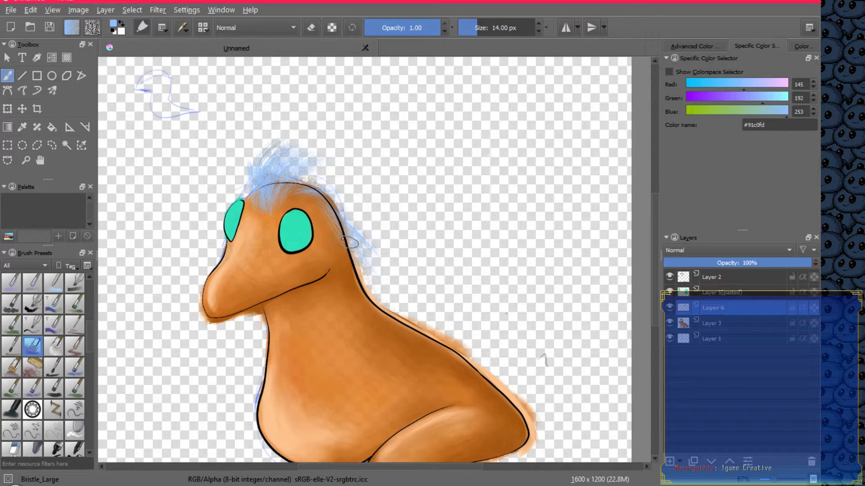
left_click_drag(338, 232, 379, 297)
left_click_drag(343, 261, 410, 310)
left_click_drag(336, 212, 412, 281)
mouse_move(368, 231)
left_mouse_down()
mouse_move(379, 279)
mouse_move(408, 286)
mouse_move(378, 249)
mouse_move(407, 262)
mouse_move(394, 242)
left_mouse_up()
mouse_move(352, 218)
left_mouse_down()
mouse_move(384, 229)
mouse_move(381, 217)
left_mouse_up()
left_click_drag(312, 188, 345, 194)
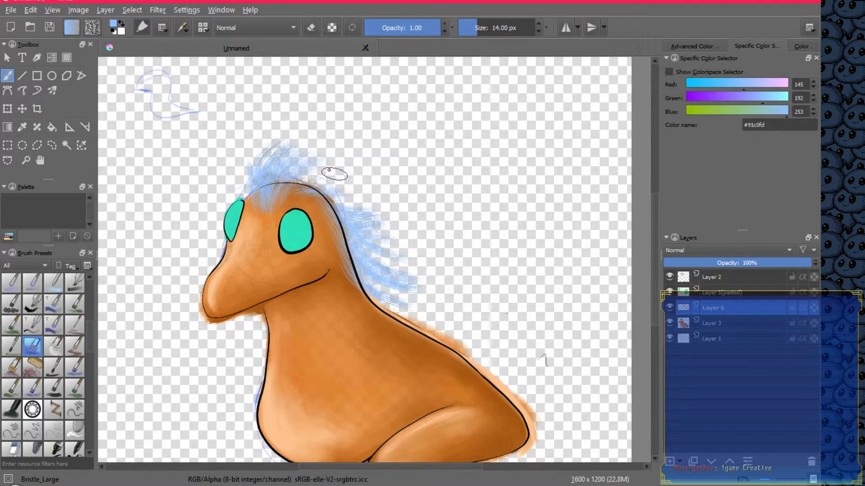
Fill out the light blue hair over the crown and add a small tuft sticking out over the forehead
mouse_move(269, 204)
left_mouse_down()
mouse_move(318, 176)
mouse_move(349, 175)
left_mouse_up()
mouse_move(273, 184)
left_mouse_down()
mouse_move(337, 168)
mouse_move(273, 170)
mouse_move(348, 159)
mouse_move(297, 145)
mouse_move(324, 152)
mouse_move(350, 182)
left_mouse_up()
mouse_move(295, 159)
left_mouse_down()
mouse_move(374, 205)
mouse_move(372, 197)
left_mouse_up()
left_click_drag(308, 187, 368, 197)
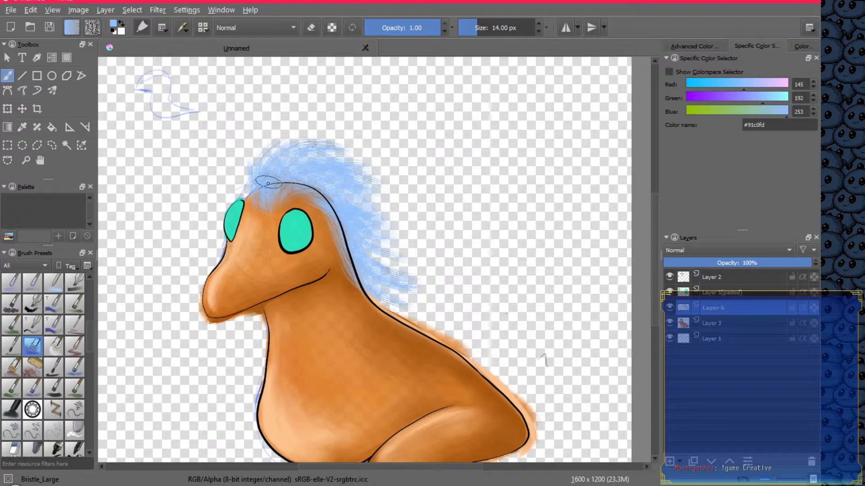
mouse_move(265, 189)
left_mouse_down()
mouse_move(246, 189)
mouse_move(265, 196)
mouse_move(221, 163)
left_mouse_up()
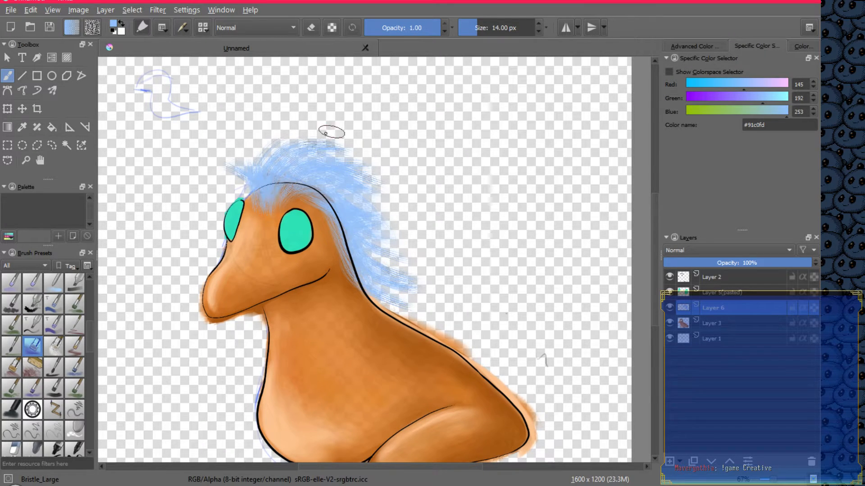
Thicken the light blue mane behind the neck with long strokes sweeping down to the upper back
left_click_drag(335, 152, 402, 229)
left_click_drag(335, 172, 410, 274)
left_click_drag(351, 192, 401, 279)
mouse_move(364, 255)
left_mouse_down()
mouse_move(386, 284)
mouse_move(430, 314)
left_mouse_up()
mouse_move(352, 188)
left_mouse_down()
mouse_move(390, 249)
mouse_move(406, 302)
left_mouse_up()
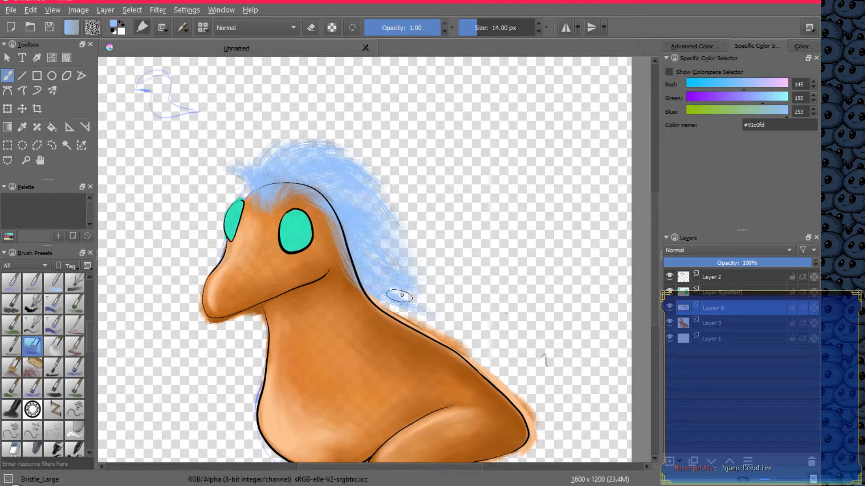
Paint darker blue (#325bff) strands over the light-blue mane, across the crown and down the back of the neck
right_click(501, 284)
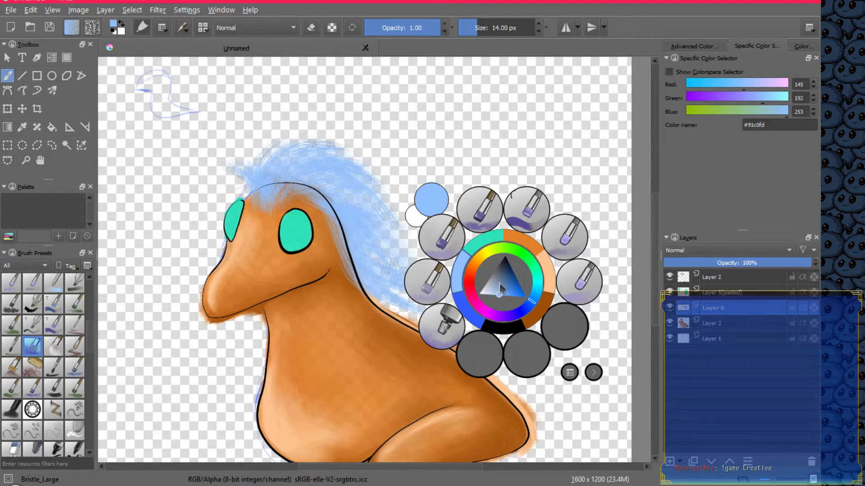
left_click(476, 319)
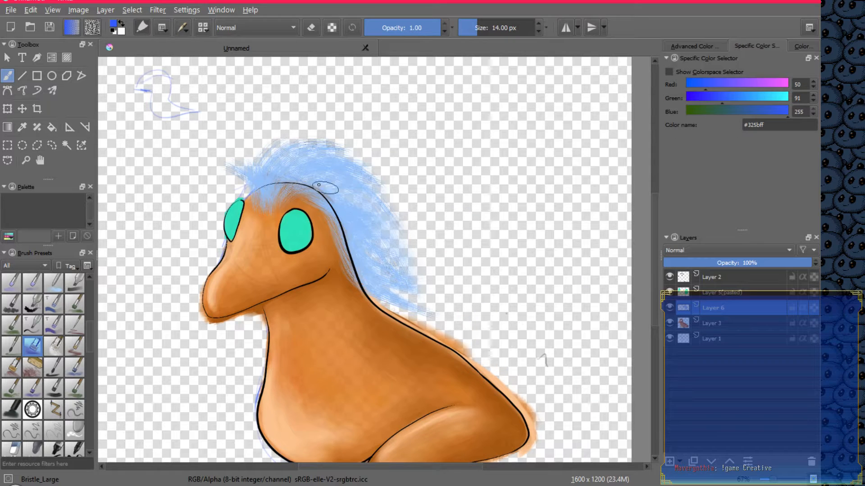
left_click_drag(270, 191, 359, 167)
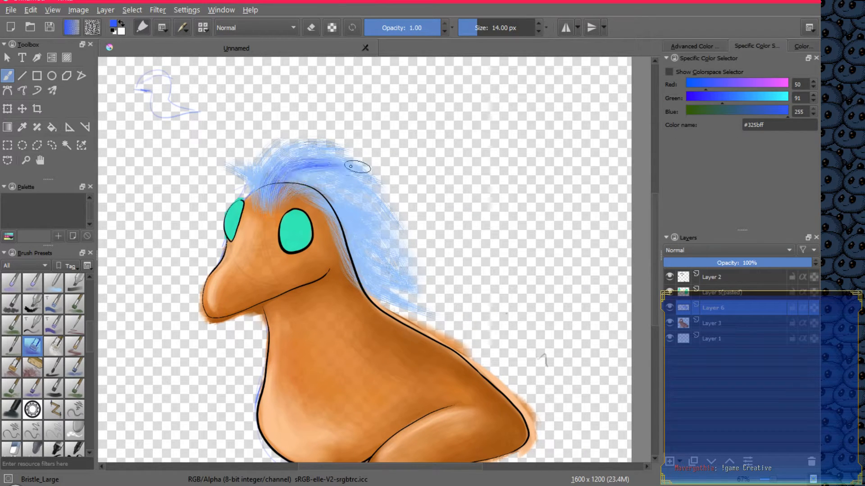
mouse_move(288, 185)
left_mouse_down()
mouse_move(350, 189)
mouse_move(348, 201)
mouse_move(367, 218)
mouse_move(413, 304)
left_mouse_up()
left_click_drag(361, 281, 412, 310)
mouse_move(342, 217)
left_mouse_down()
mouse_move(419, 279)
mouse_move(344, 227)
mouse_move(420, 299)
left_mouse_up()
mouse_move(333, 211)
left_mouse_down()
mouse_move(396, 254)
mouse_move(417, 282)
left_mouse_up()
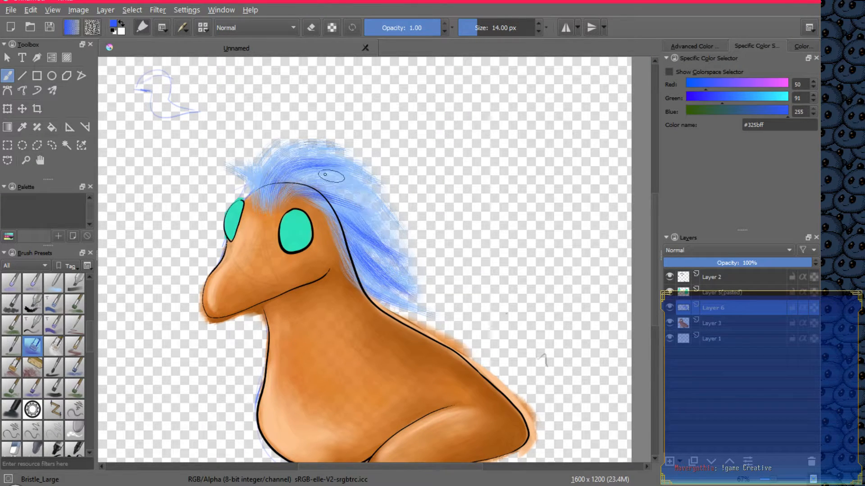
Fill the mane's middle and upper crown with more darker blue strands following the hair's flow
left_click_drag(318, 176, 399, 234)
mouse_move(339, 200)
left_mouse_down()
mouse_move(351, 214)
mouse_move(325, 204)
mouse_move(357, 234)
mouse_move(307, 201)
mouse_move(379, 259)
left_mouse_up()
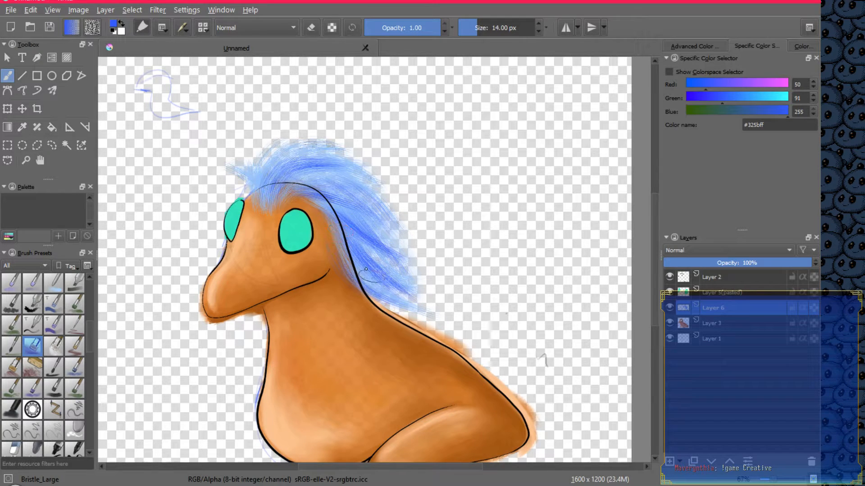
left_click_drag(324, 205, 396, 245)
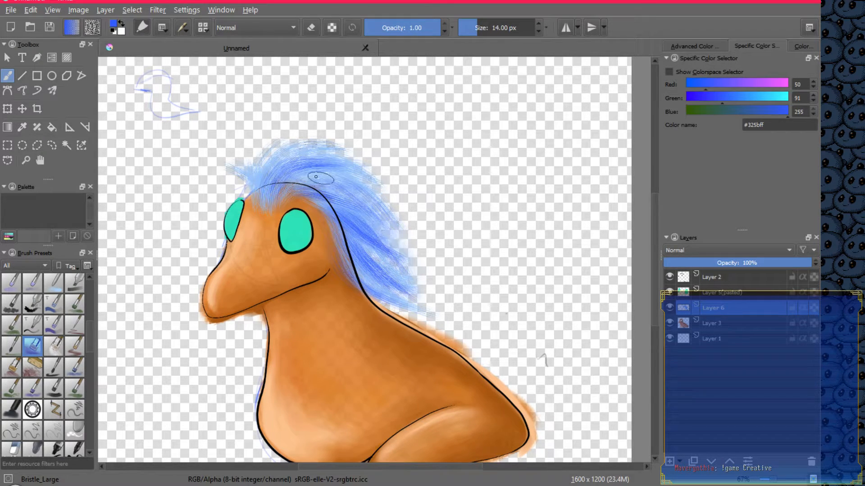
left_click_drag(319, 179, 391, 195)
mouse_move(267, 178)
left_mouse_down()
mouse_move(339, 151)
mouse_move(356, 167)
left_mouse_up()
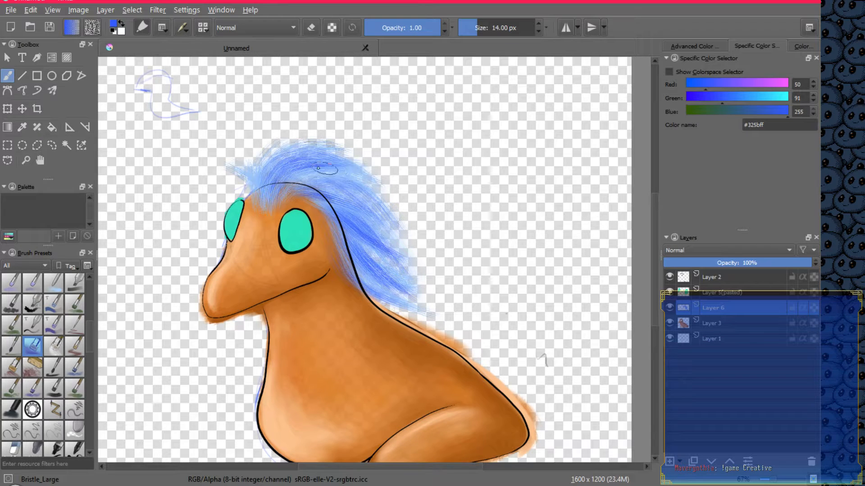
Add darker blue strands to the forelock above the forehead and deepen the crown just behind it
left_click_drag(270, 201, 216, 162)
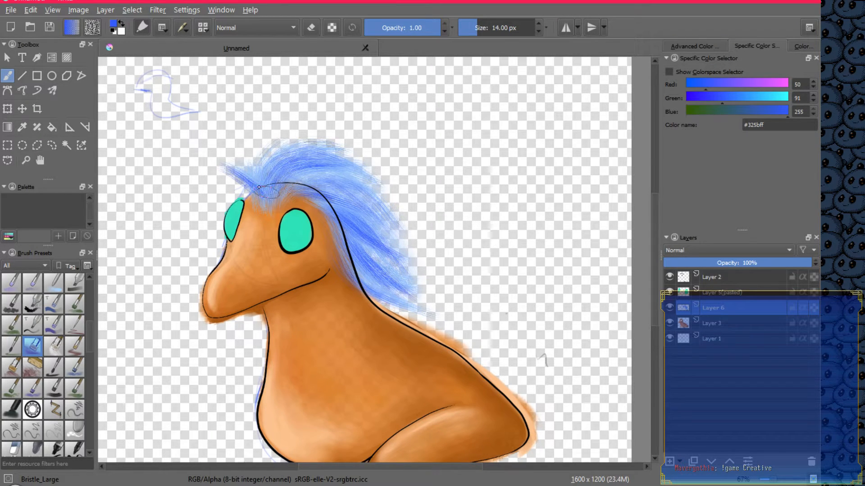
mouse_move(288, 187)
left_mouse_down()
mouse_move(328, 169)
mouse_move(359, 181)
mouse_move(282, 191)
mouse_move(360, 169)
left_mouse_up()
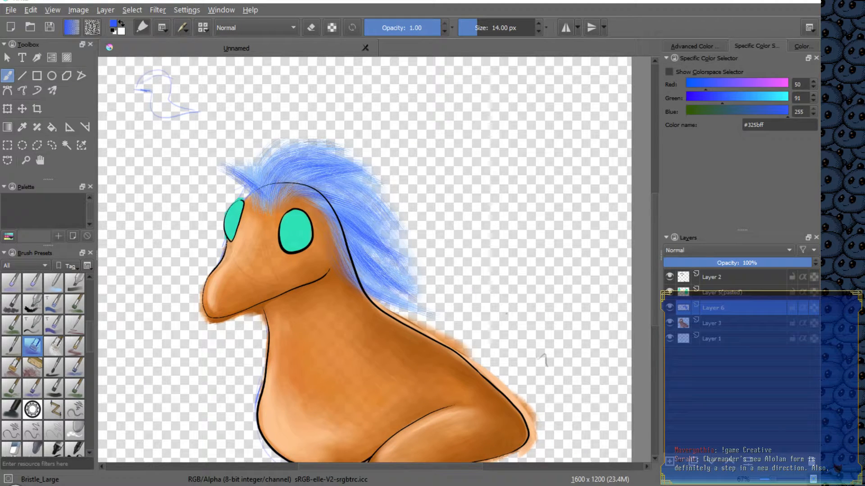
left_click_drag(317, 191, 374, 186)
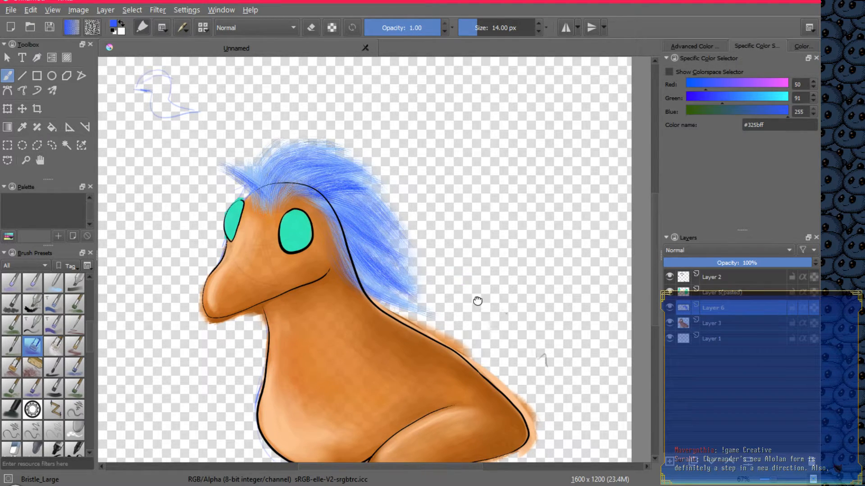
Switch to the lighter blue #91c0fd and brush strands through the mane and forelock to blend the dark streaks
left_click_drag(478, 302, 475, 259)
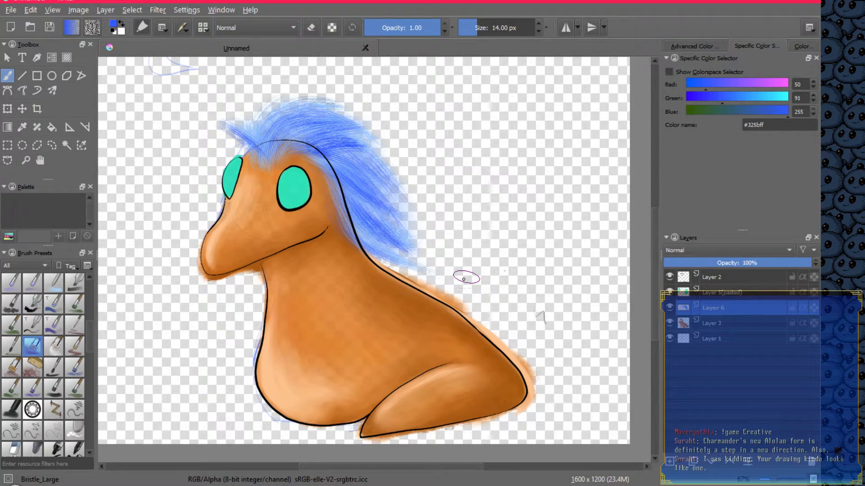
right_click(451, 223)
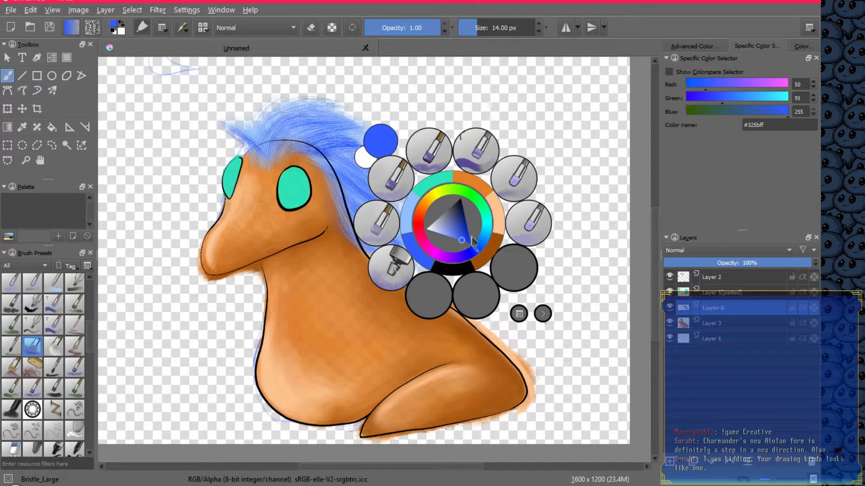
left_click(412, 222)
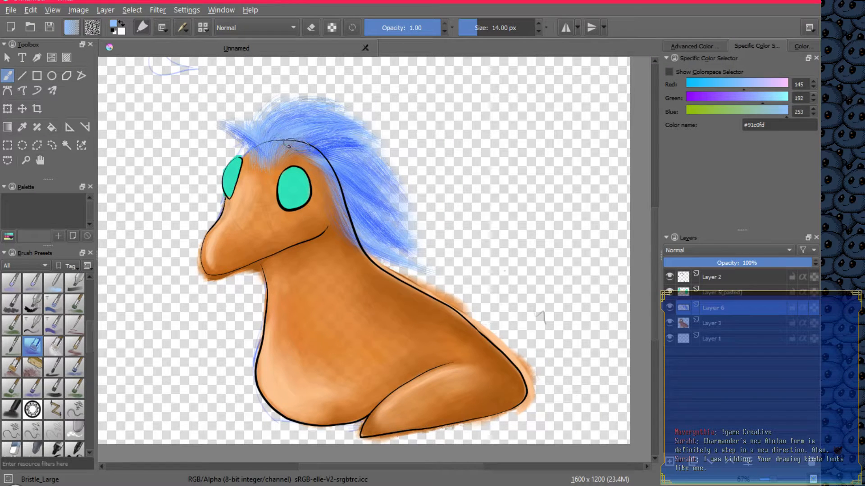
mouse_move(308, 149)
left_mouse_down()
mouse_move(347, 155)
mouse_move(323, 155)
mouse_move(381, 205)
left_mouse_up()
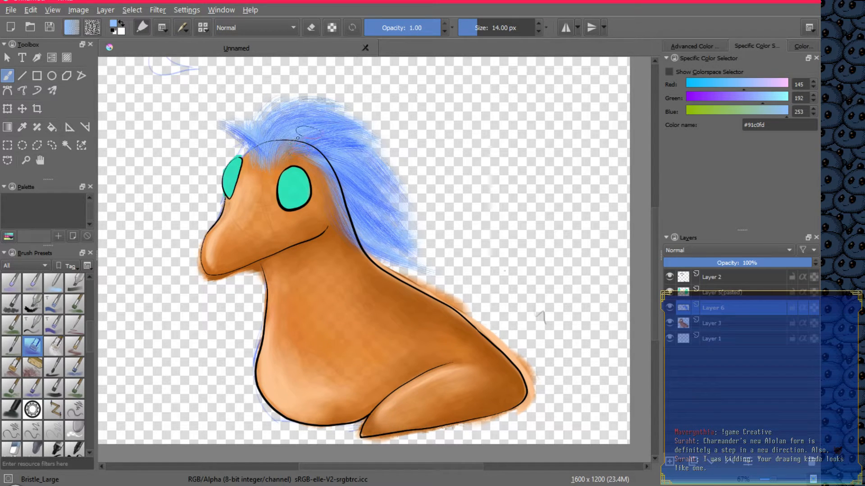
left_click_drag(273, 148, 229, 119)
Set the brush colour to pale blue #d9ebff and paint highlight strands from the forehead down the mane
right_click(449, 194)
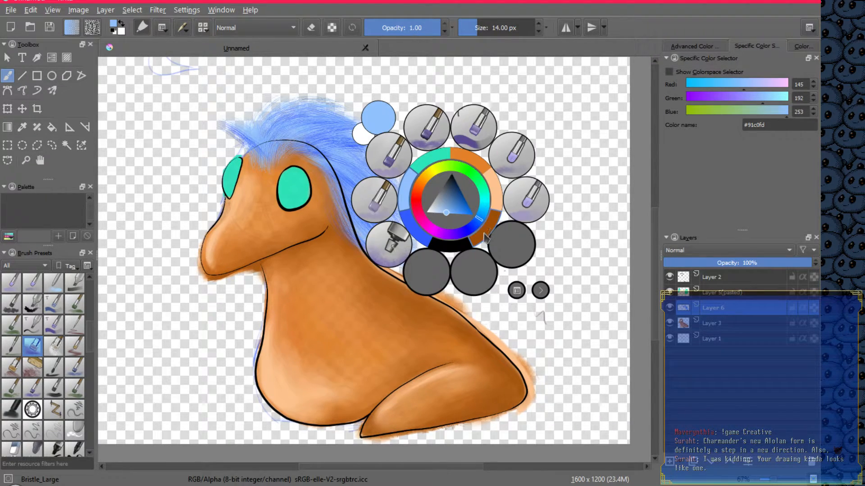
right_click(407, 196)
right_click(457, 197)
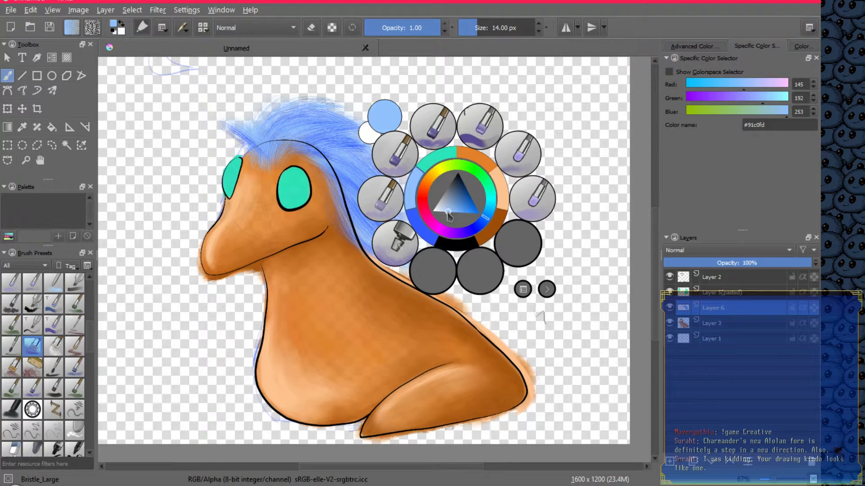
left_click_drag(449, 216, 439, 215)
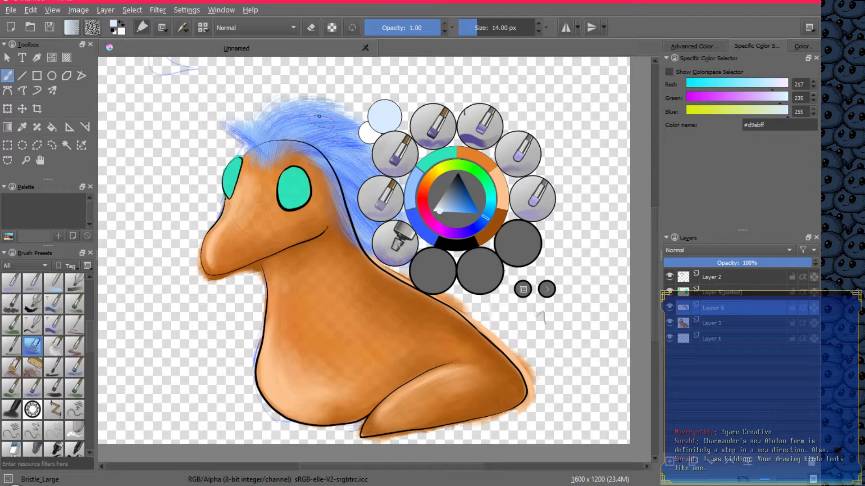
left_click(292, 136)
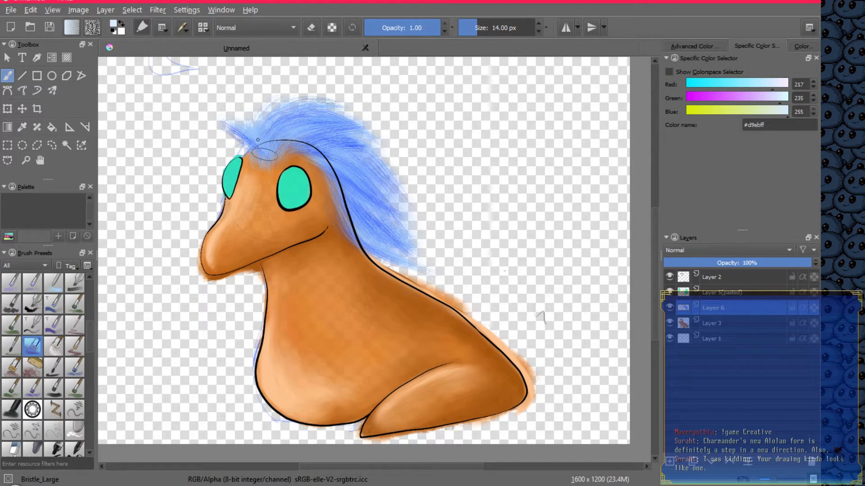
mouse_move(263, 153)
left_mouse_down()
mouse_move(286, 113)
mouse_move(272, 150)
mouse_move(309, 130)
mouse_move(317, 148)
mouse_move(280, 141)
mouse_move(345, 151)
mouse_move(294, 144)
mouse_move(371, 192)
mouse_move(343, 168)
mouse_move(362, 204)
mouse_move(373, 206)
mouse_move(356, 200)
mouse_move(395, 233)
mouse_move(343, 193)
mouse_move(390, 254)
mouse_move(353, 212)
mouse_move(408, 257)
left_mouse_up()
left_click_drag(358, 198, 405, 250)
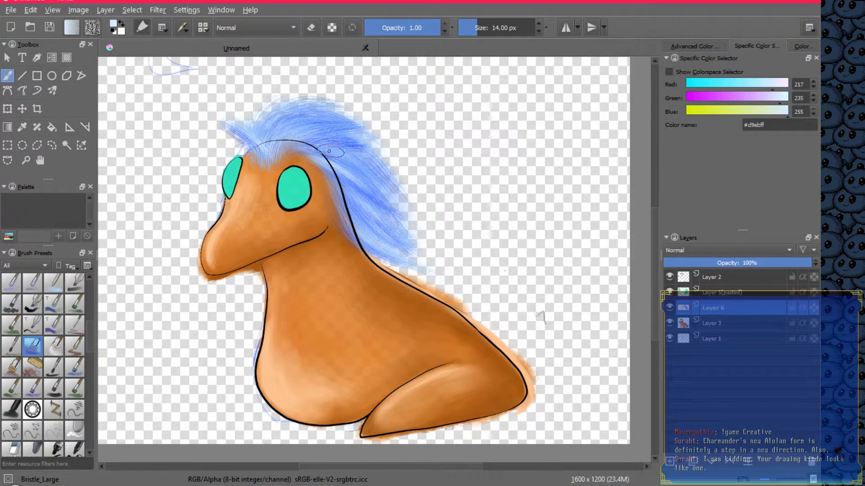
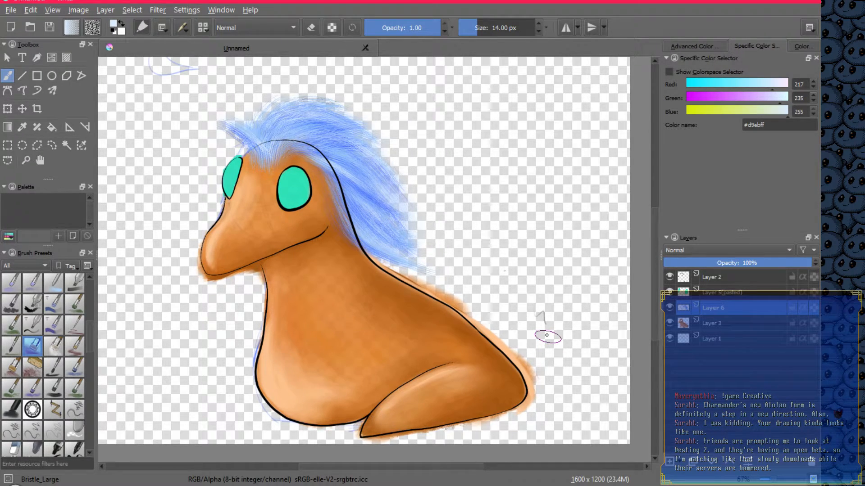
Make Layer 3 active and switch to the Eraser_soft brush preset for cleaning the body's back edge
left_click(730, 329)
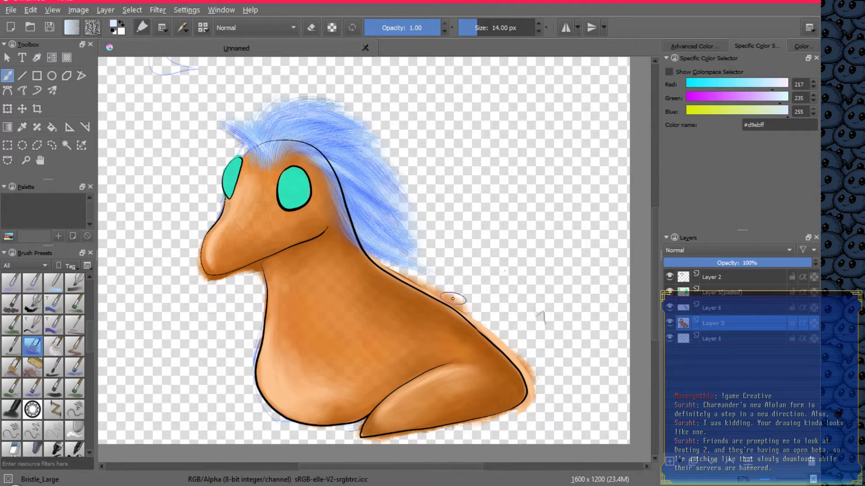
scroll(452, 299, "up", 5)
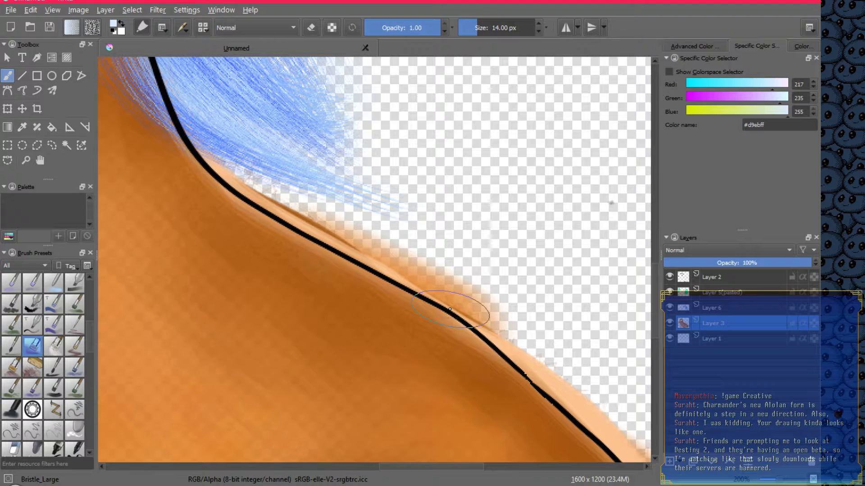
scroll(300, 210, "up", 3)
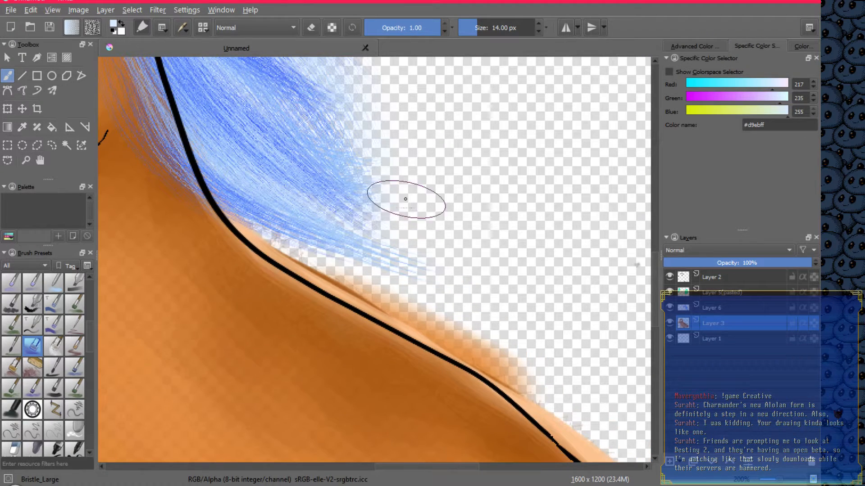
right_click(405, 199)
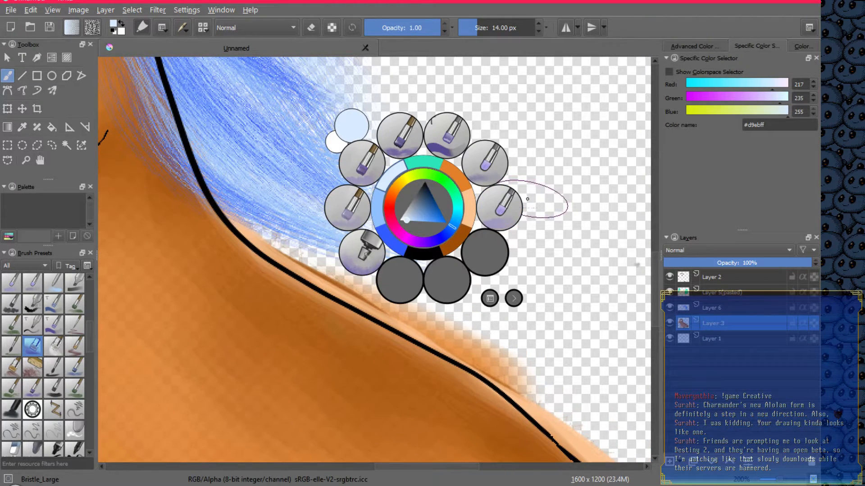
left_click(508, 296)
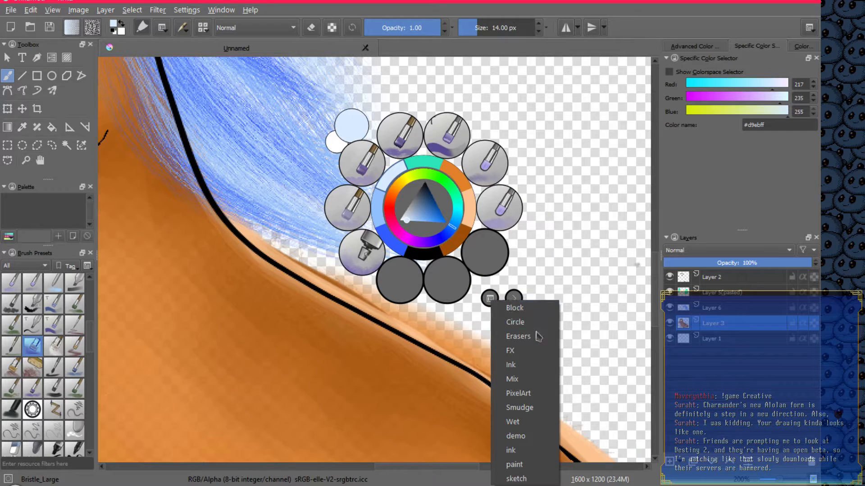
left_click(537, 336)
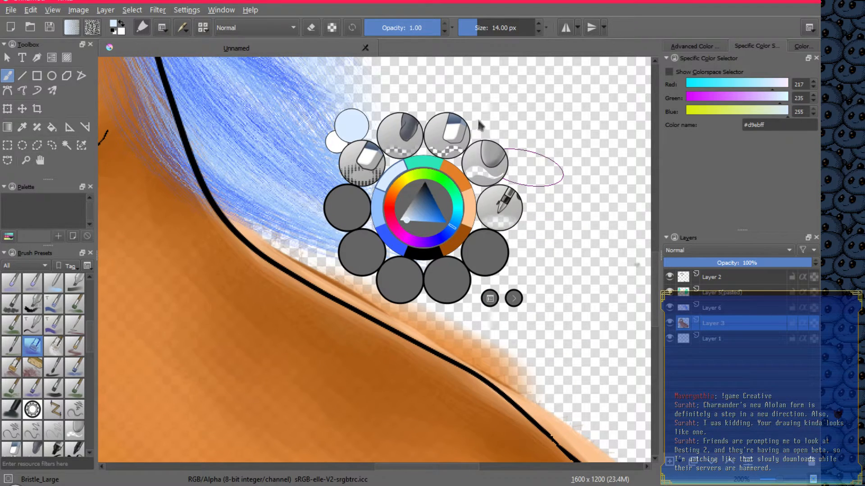
left_click(408, 139)
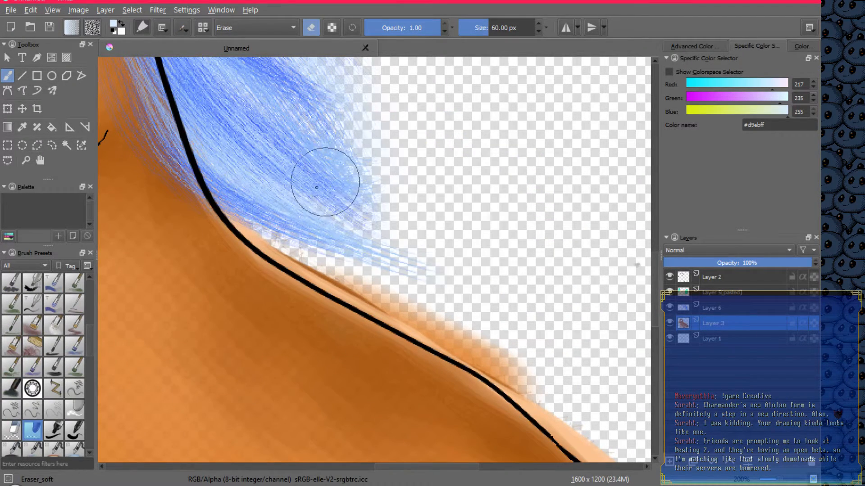
Reduce the eraser to 32 px and erase the orange overspill outside the back outline just below the mane
key("bracketleft")
key("bracketleft")
key("bracketleft")
key("bracketleft")
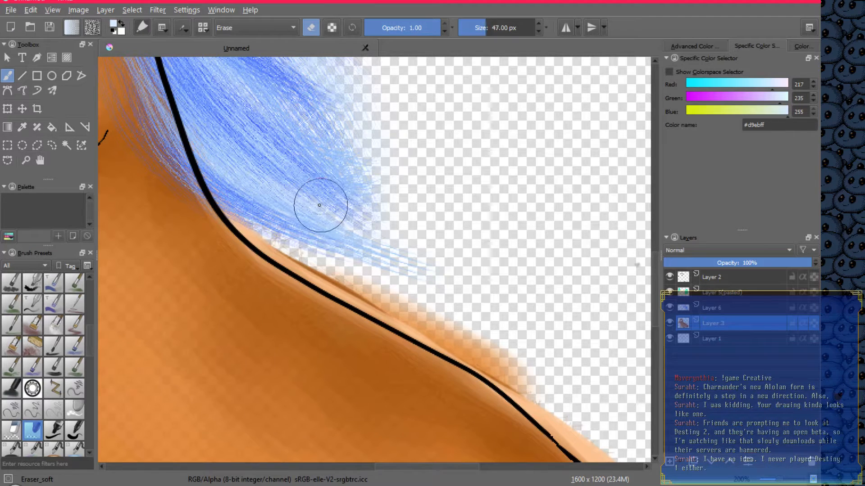
key("bracketleft")
key("bracketleft")
key("bracketleft")
key("bracketleft")
mouse_move(273, 235)
left_mouse_down()
mouse_move(309, 266)
mouse_move(267, 238)
left_mouse_up()
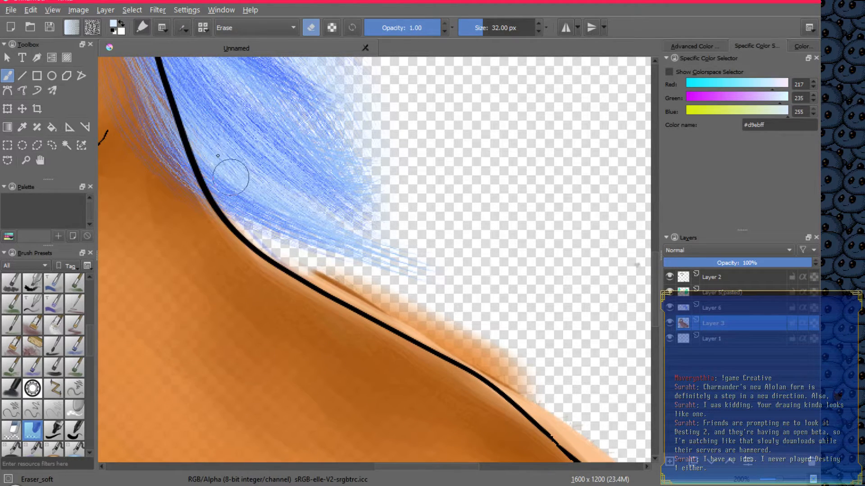
left_click_drag(327, 268, 379, 292)
mouse_move(308, 253)
left_mouse_down()
mouse_move(359, 295)
mouse_move(379, 298)
mouse_move(349, 285)
mouse_move(453, 322)
mouse_move(385, 297)
mouse_move(446, 330)
mouse_move(408, 319)
mouse_move(525, 374)
mouse_move(527, 390)
mouse_move(441, 331)
mouse_move(526, 386)
mouse_move(464, 339)
mouse_move(499, 365)
mouse_move(380, 294)
mouse_move(313, 266)
left_mouse_up()
Hide Layer 1 and erase the orange overspill along the outside of the lower back outline
left_click(669, 338)
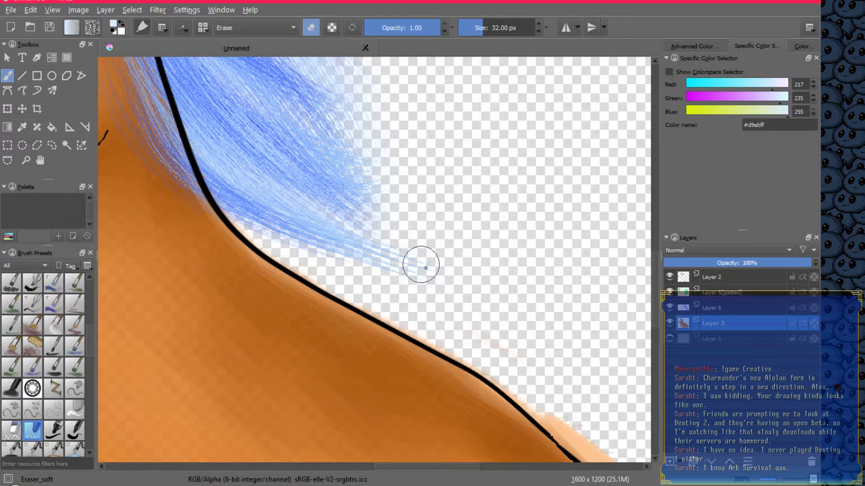
mouse_move(501, 287)
left_mouse_down()
mouse_move(440, 274)
mouse_move(242, 113)
left_mouse_up()
mouse_move(284, 222)
left_mouse_down()
mouse_move(304, 246)
mouse_move(390, 318)
mouse_move(273, 211)
mouse_move(315, 251)
mouse_move(277, 223)
mouse_move(344, 275)
mouse_move(274, 209)
mouse_move(324, 258)
mouse_move(213, 171)
mouse_move(329, 260)
mouse_move(448, 386)
mouse_move(345, 275)
mouse_move(444, 389)
mouse_move(319, 257)
mouse_move(368, 301)
mouse_move(321, 260)
mouse_move(437, 343)
left_mouse_up()
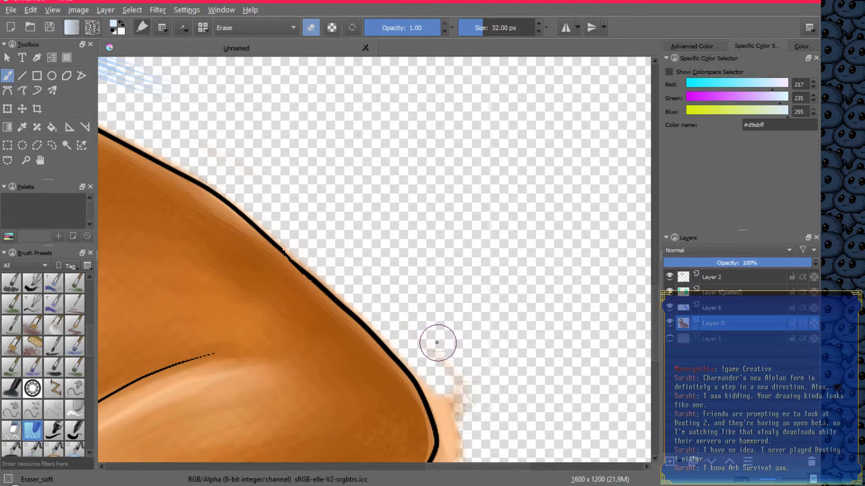
Erase the orange overspill around the rounded rear end of the body, outside the black outline
scroll(459, 306, "down", 5)
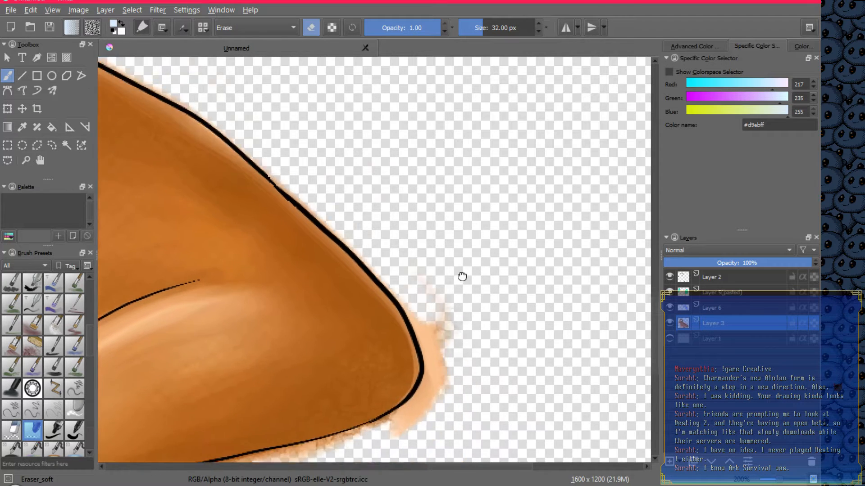
mouse_move(420, 315)
left_mouse_down()
mouse_move(433, 288)
mouse_move(404, 303)
mouse_move(435, 288)
mouse_move(392, 305)
mouse_move(443, 278)
mouse_move(436, 284)
mouse_move(455, 249)
mouse_move(439, 285)
mouse_move(444, 268)
mouse_move(425, 291)
mouse_move(450, 253)
mouse_move(444, 279)
mouse_move(451, 194)
mouse_move(460, 225)
mouse_move(434, 182)
mouse_move(452, 237)
mouse_move(414, 160)
mouse_move(451, 210)
mouse_move(372, 112)
mouse_move(479, 219)
mouse_move(443, 141)
mouse_move(495, 264)
left_mouse_up()
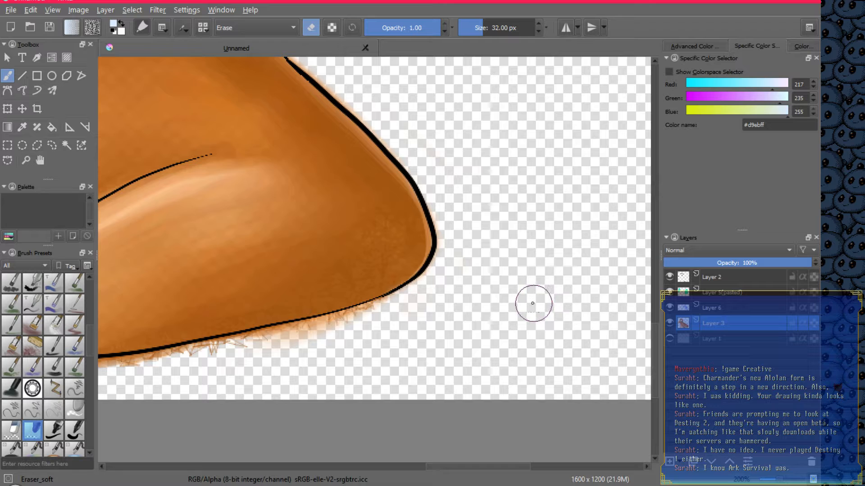
mouse_move(463, 175)
left_mouse_down()
mouse_move(475, 205)
mouse_move(543, 280)
left_mouse_up()
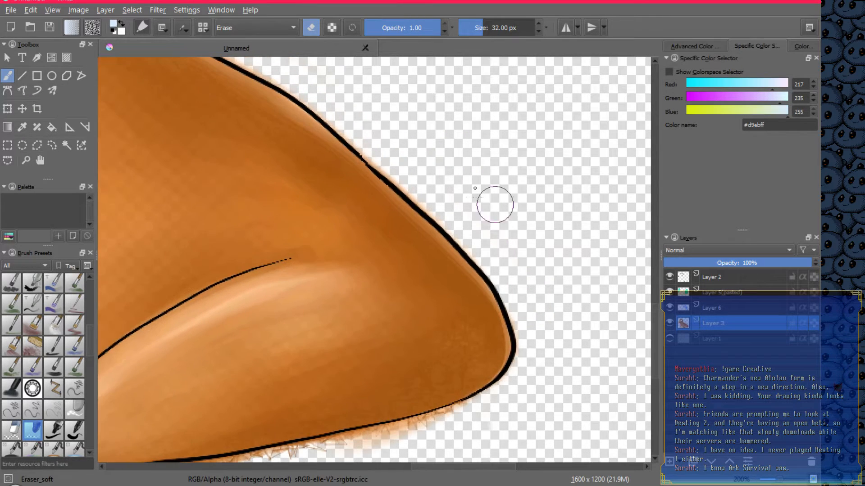
mouse_move(389, 137)
left_mouse_down()
mouse_move(397, 174)
mouse_move(416, 195)
mouse_move(383, 161)
mouse_move(459, 219)
mouse_move(311, 90)
mouse_move(382, 142)
mouse_move(403, 163)
mouse_move(372, 140)
mouse_move(401, 170)
mouse_move(369, 140)
mouse_move(400, 168)
left_mouse_up()
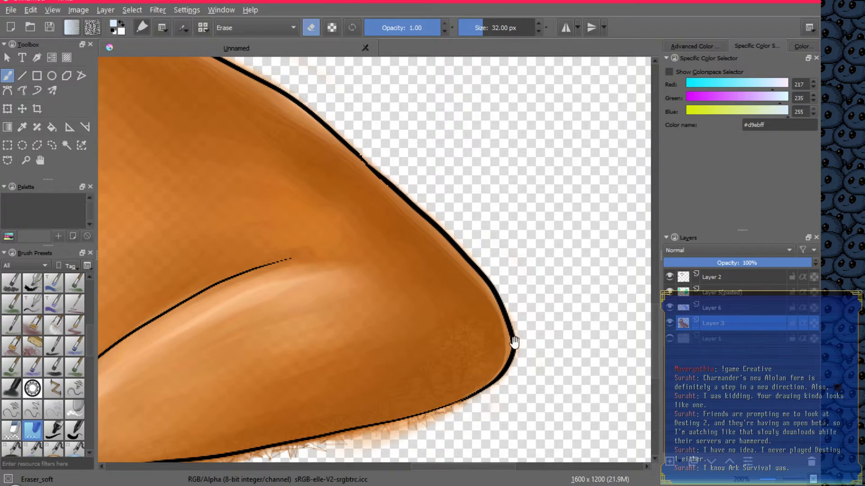
Erase the orange overspill below the underside outline of the hind leg, from the rear end to the pointed tip
left_click_drag(475, 419, 550, 221)
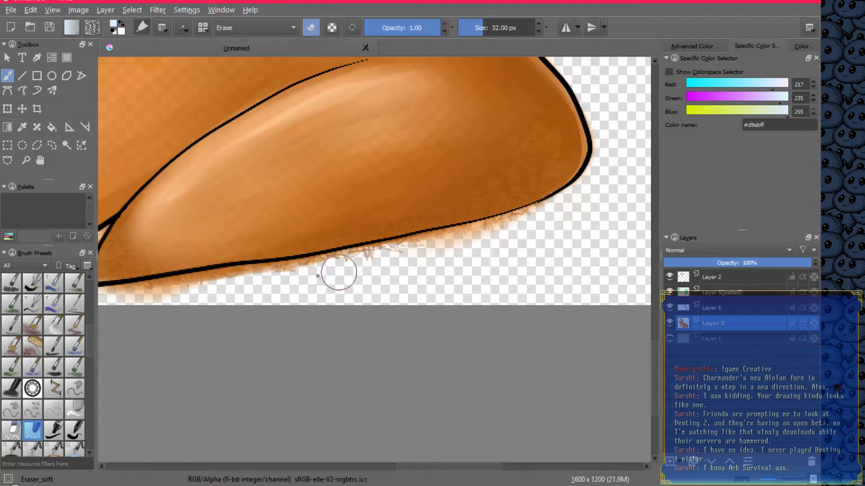
mouse_move(275, 276)
left_mouse_down()
mouse_move(561, 211)
mouse_move(447, 253)
left_mouse_up()
left_click_drag(264, 284, 468, 272)
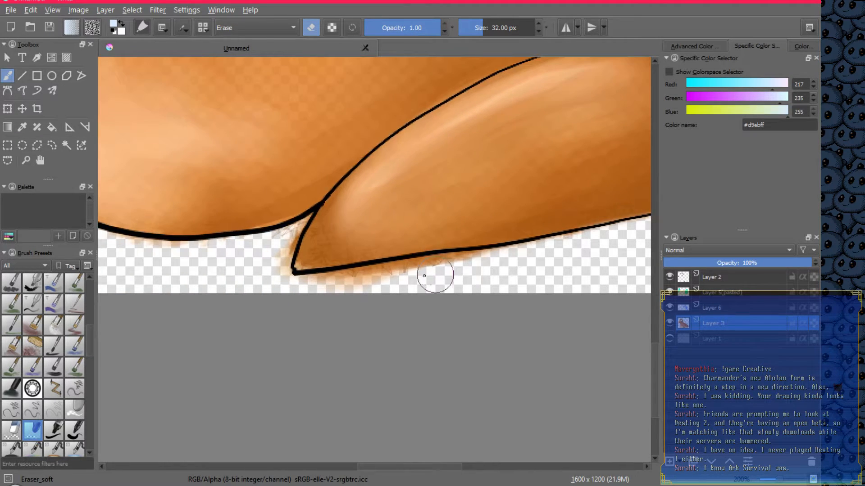
mouse_move(359, 287)
left_mouse_down()
mouse_move(315, 282)
mouse_move(526, 256)
mouse_move(355, 277)
mouse_move(291, 298)
mouse_move(281, 252)
mouse_move(273, 288)
left_mouse_up()
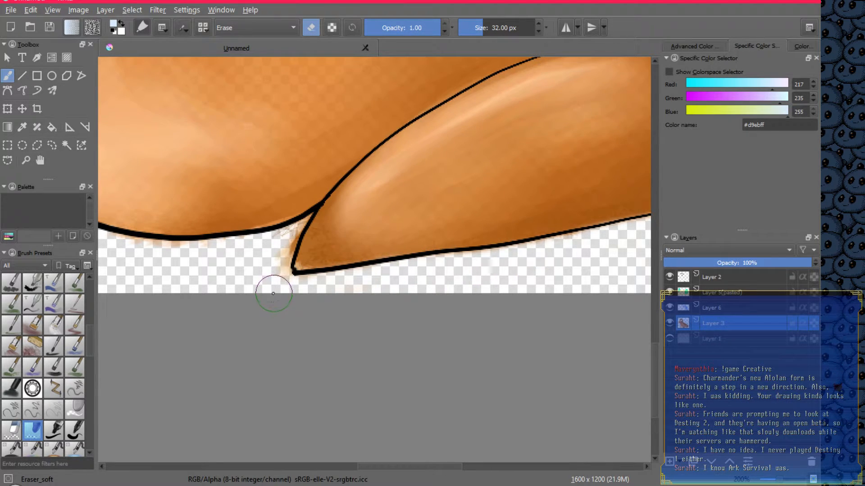
Reduce the eraser to 14 px and erase the orange overspill in the gap between the hind leg's tip and the belly
key("bracketleft")
key("bracketleft")
key("bracketleft")
key("bracketleft")
key("bracketleft")
key("bracketleft")
key("bracketleft")
key("bracketleft")
key("bracketleft")
mouse_move(275, 238)
left_mouse_down()
mouse_move(306, 219)
mouse_move(282, 284)
mouse_move(291, 240)
mouse_move(274, 272)
left_mouse_up()
left_click_drag(279, 233, 288, 232)
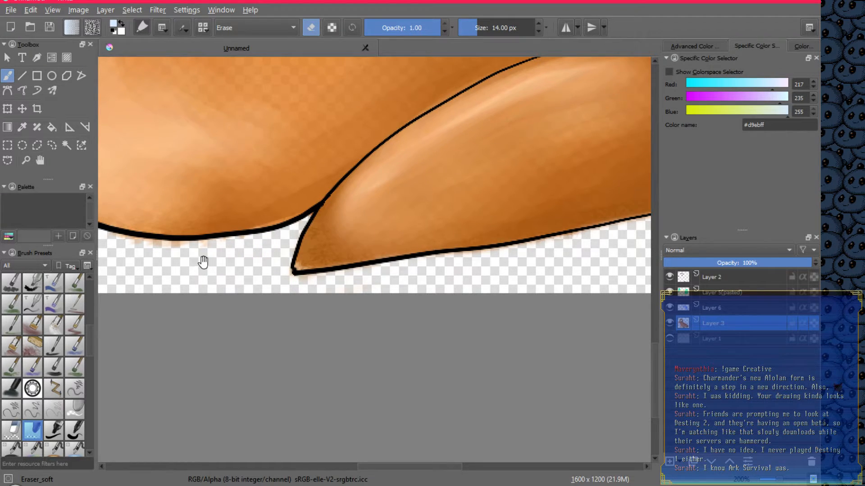
Erase the orange overspill outside the outline under the belly and up the front of the chest
left_click_drag(203, 262, 320, 276)
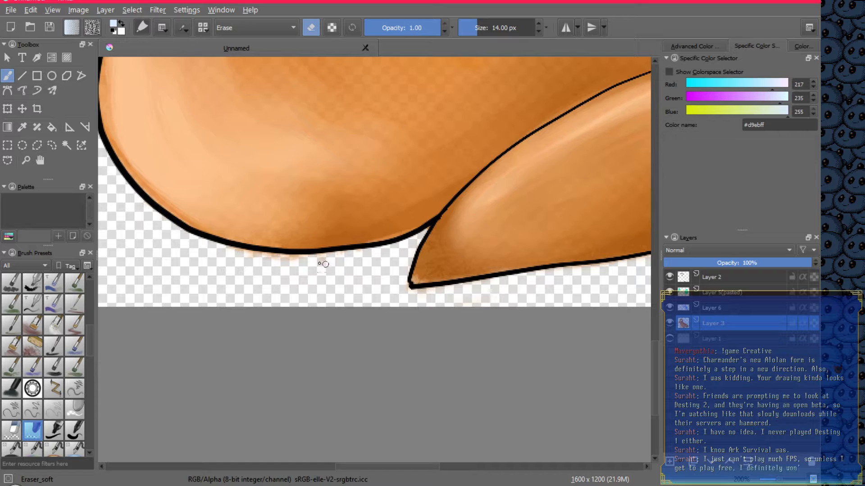
left_click_drag(322, 260, 241, 256)
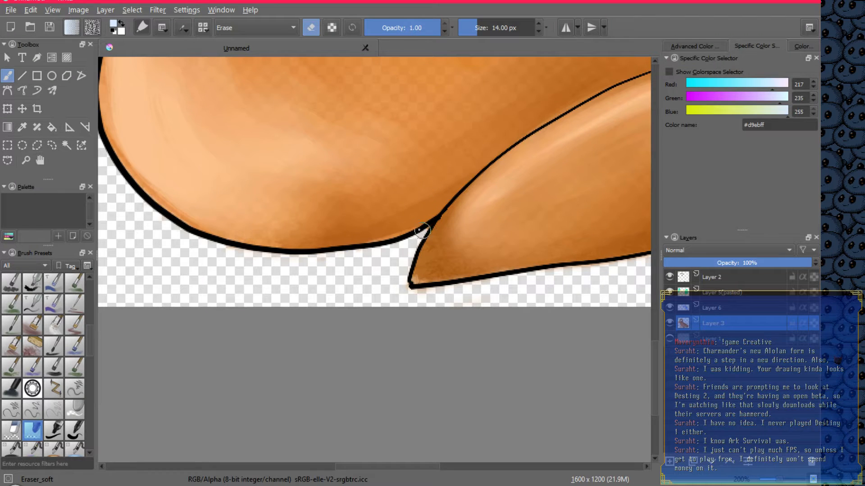
mouse_move(256, 210)
left_mouse_down()
mouse_move(332, 255)
mouse_move(442, 351)
mouse_move(442, 401)
left_mouse_up()
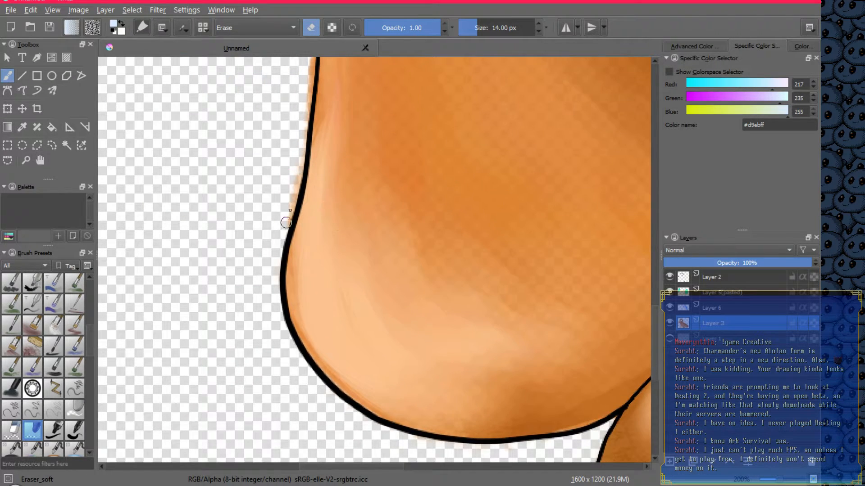
left_click_drag(286, 222, 299, 157)
left_click_drag(285, 240, 305, 109)
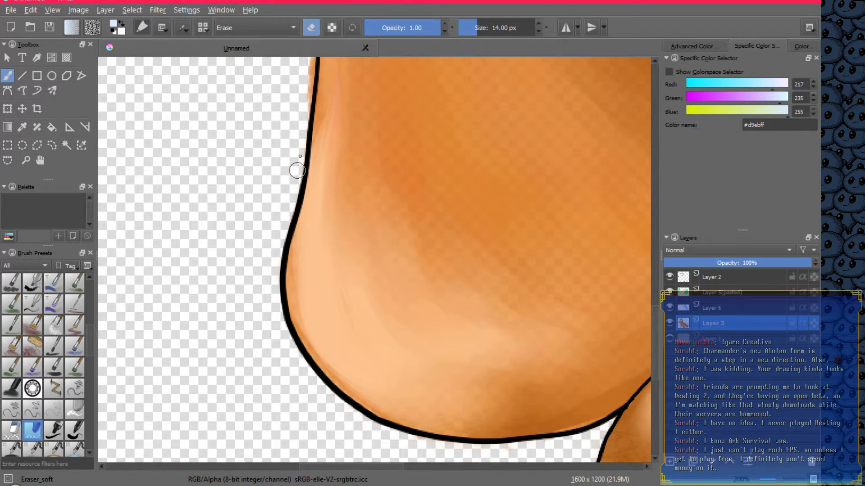
left_click_drag(297, 171, 309, 76)
left_click_drag(303, 120, 310, 74)
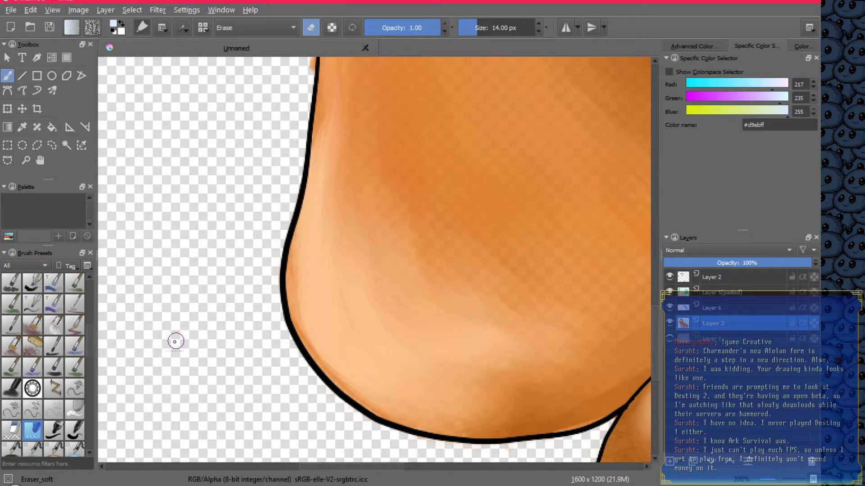
Erase the orange overspill at the throat and around the jaw and snout tip, enlarging the eraser to 22 px for the jaw
left_click_drag(403, 157, 319, 326)
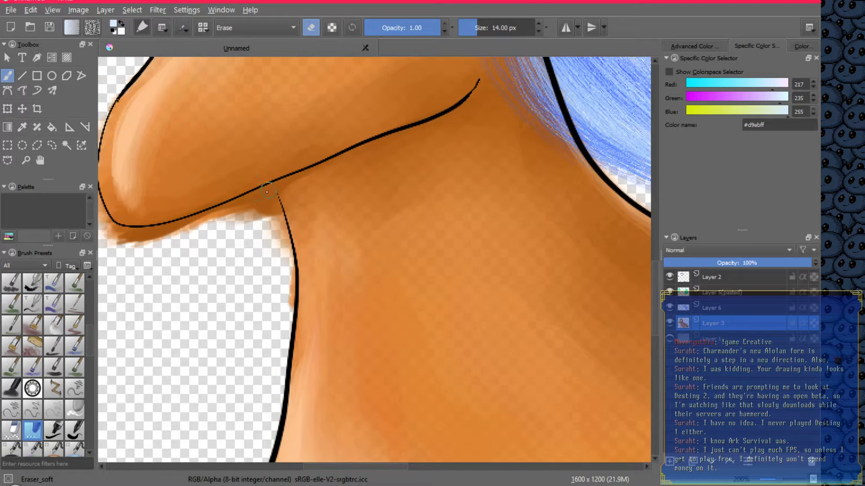
mouse_move(265, 216)
left_mouse_down()
mouse_move(274, 215)
mouse_move(271, 194)
mouse_move(286, 267)
mouse_move(273, 216)
mouse_move(277, 266)
mouse_move(285, 237)
mouse_move(290, 261)
mouse_move(285, 235)
mouse_move(288, 333)
mouse_move(291, 280)
mouse_move(348, 306)
left_mouse_up()
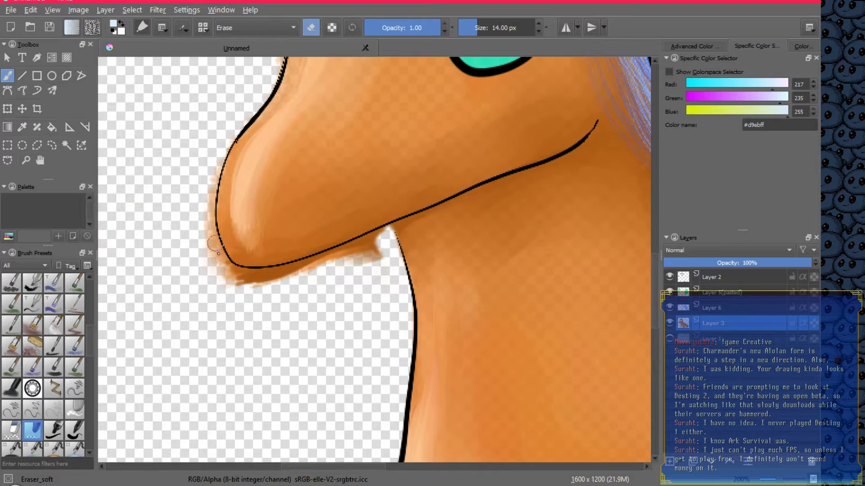
key("bracketright")
key("bracketright")
key("bracketright")
key("bracketright")
key("bracketright")
mouse_move(244, 290)
left_mouse_down()
mouse_move(225, 270)
mouse_move(308, 274)
mouse_move(322, 267)
mouse_move(270, 276)
mouse_move(366, 251)
mouse_move(382, 243)
mouse_move(380, 235)
mouse_move(329, 257)
mouse_move(385, 235)
mouse_move(320, 263)
mouse_move(357, 272)
mouse_move(386, 245)
mouse_move(380, 236)
left_mouse_up()
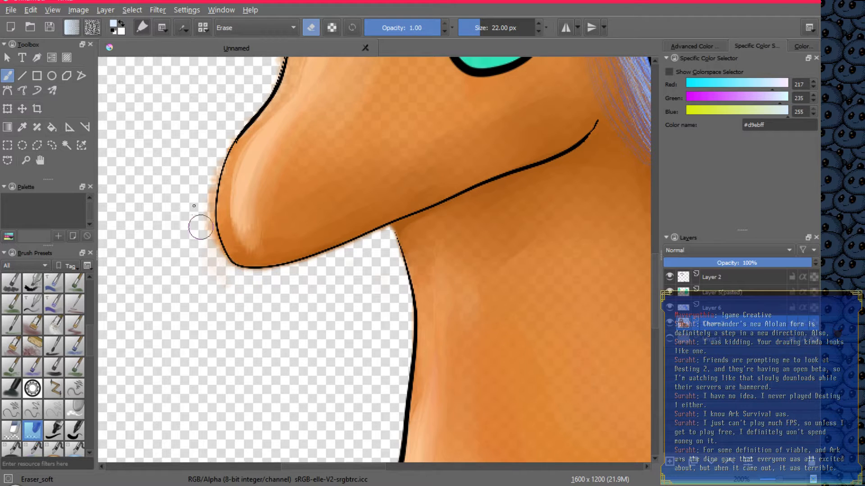
mouse_move(205, 227)
left_mouse_down()
mouse_move(239, 285)
mouse_move(212, 251)
mouse_move(232, 276)
mouse_move(202, 194)
mouse_move(219, 268)
mouse_move(215, 164)
mouse_move(207, 244)
mouse_move(215, 256)
mouse_move(216, 151)
mouse_move(213, 162)
mouse_move(224, 138)
mouse_move(210, 187)
mouse_move(224, 143)
mouse_move(211, 171)
mouse_move(214, 272)
mouse_move(211, 255)
mouse_move(241, 289)
mouse_move(213, 239)
mouse_move(235, 288)
mouse_move(204, 252)
left_mouse_up()
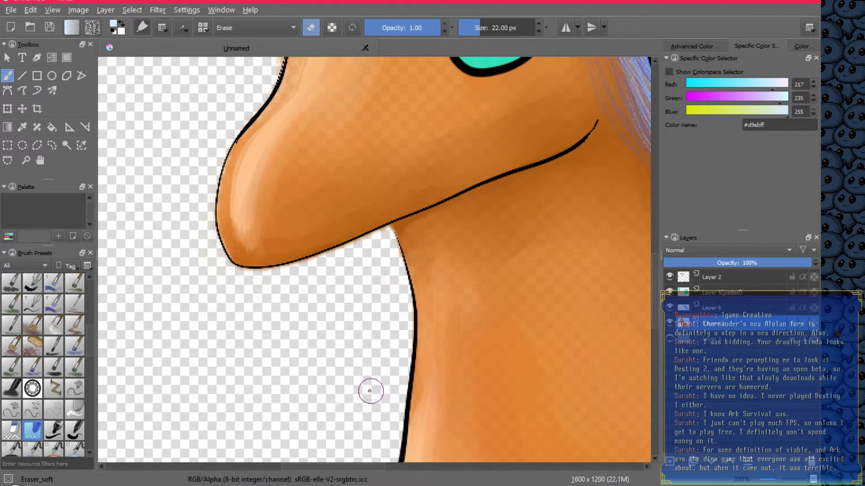
Erase the orange overspill outside the bridge of the snout, just below the far eye
key("space")
left_click_drag(257, 303, 299, 454)
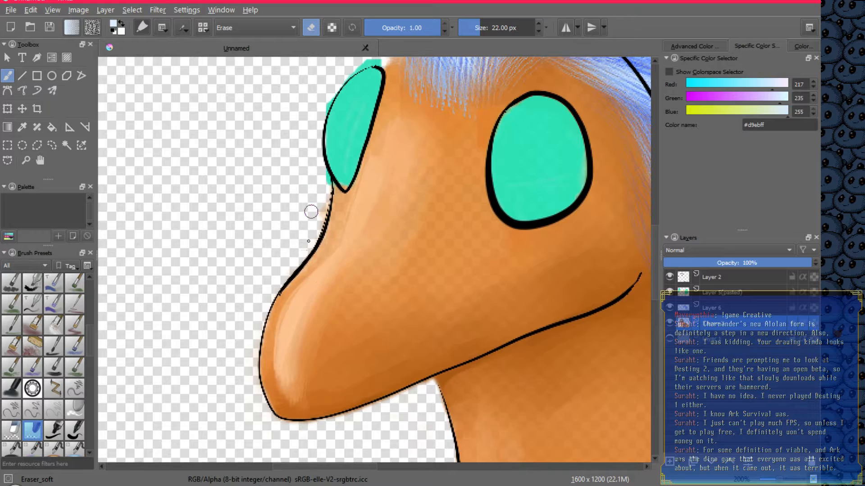
mouse_move(311, 212)
left_mouse_down()
mouse_move(323, 194)
mouse_move(313, 235)
mouse_move(317, 201)
mouse_move(270, 281)
left_mouse_up()
key("space")
mouse_move(280, 218)
left_mouse_down()
mouse_move(206, 350)
mouse_move(164, 373)
mouse_move(186, 337)
left_mouse_up()
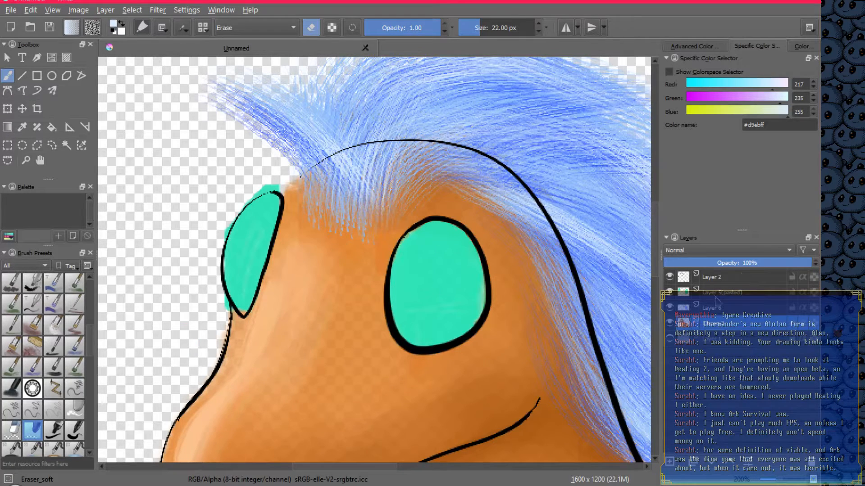
Make the pasted eye-colour layer active, reduce the eraser to 11 px, and erase the teal overspill above the far eye
left_click(723, 295)
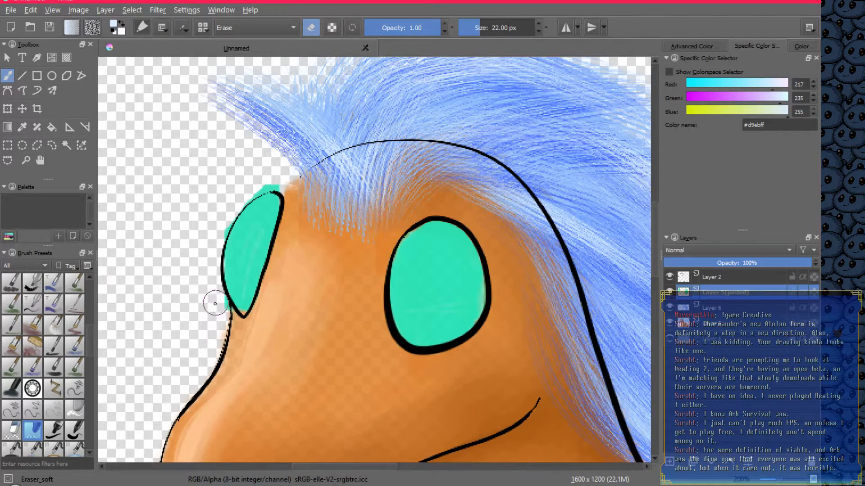
mouse_move(216, 303)
left_mouse_down()
mouse_move(224, 302)
mouse_move(213, 302)
mouse_move(226, 345)
left_mouse_up()
mouse_move(247, 187)
left_mouse_down()
mouse_move(279, 188)
mouse_move(246, 195)
mouse_move(267, 184)
mouse_move(229, 205)
mouse_move(273, 195)
left_mouse_up()
key("ctrl+z")
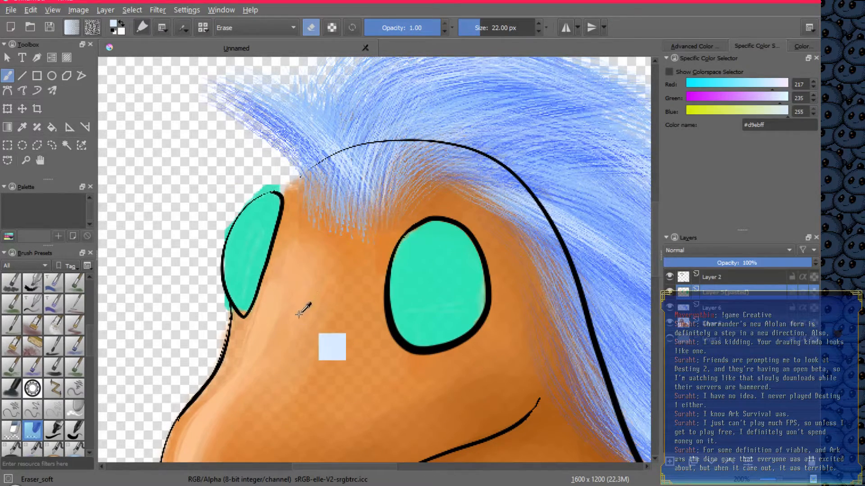
key("bracketleft")
key("bracketleft")
key("bracketleft")
key("bracketleft")
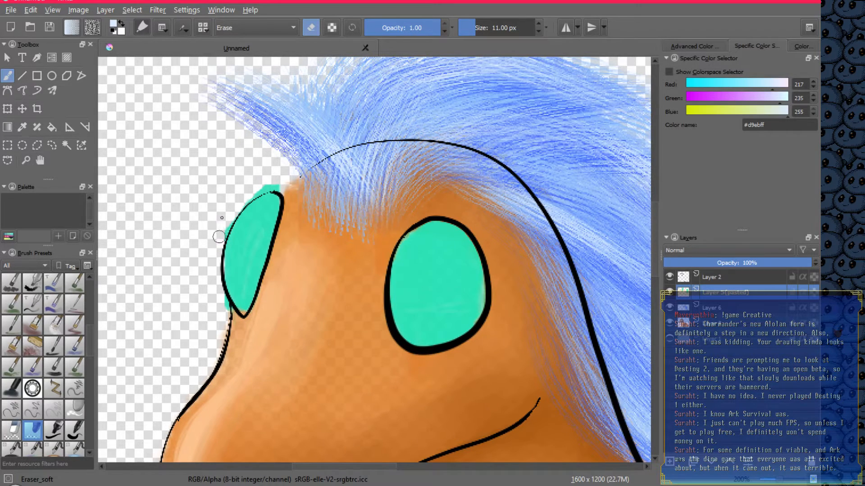
left_click_drag(253, 191, 270, 183)
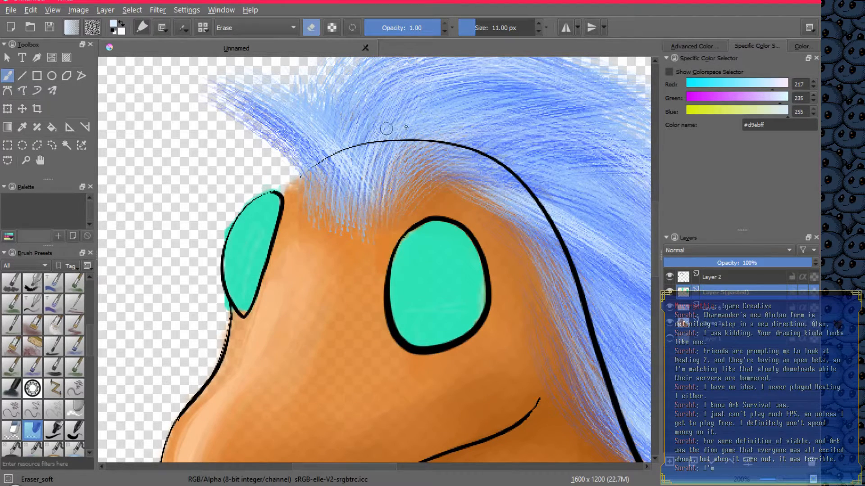
Erase the leftover teal around both eyes on Layer 3, hiding the pasted eye-colour layer during the cleanup and showing it again
left_click(670, 292)
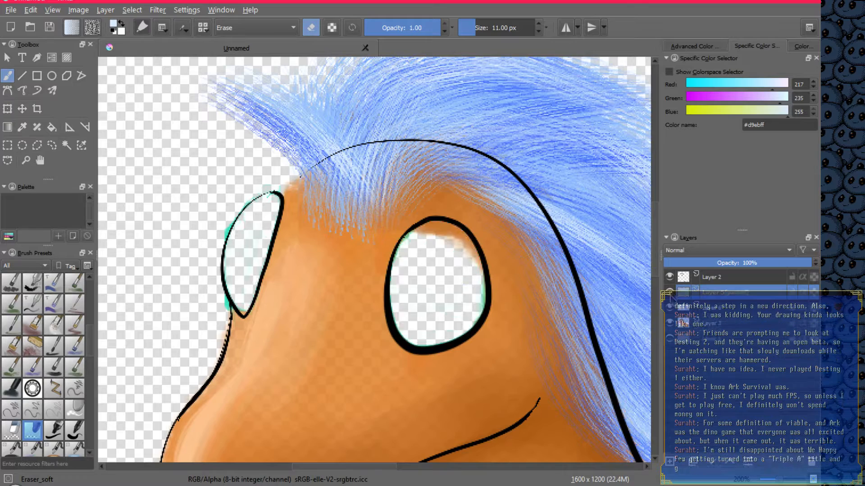
left_click(718, 325)
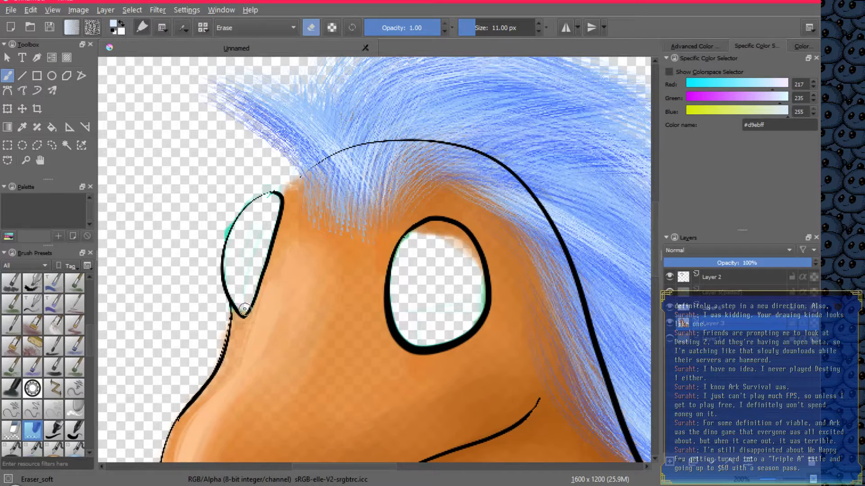
left_click_drag(235, 230, 215, 251)
mouse_move(477, 274)
left_mouse_down()
mouse_move(483, 297)
mouse_move(481, 288)
mouse_move(468, 326)
mouse_move(484, 297)
mouse_move(478, 258)
mouse_move(479, 295)
mouse_move(462, 245)
mouse_move(439, 232)
mouse_move(458, 253)
mouse_move(454, 240)
mouse_move(402, 245)
mouse_move(411, 236)
mouse_move(403, 247)
mouse_move(414, 233)
mouse_move(396, 276)
mouse_move(408, 236)
mouse_move(394, 267)
mouse_move(403, 244)
mouse_move(428, 227)
mouse_move(448, 232)
mouse_move(416, 241)
mouse_move(440, 230)
mouse_move(422, 234)
left_mouse_up()
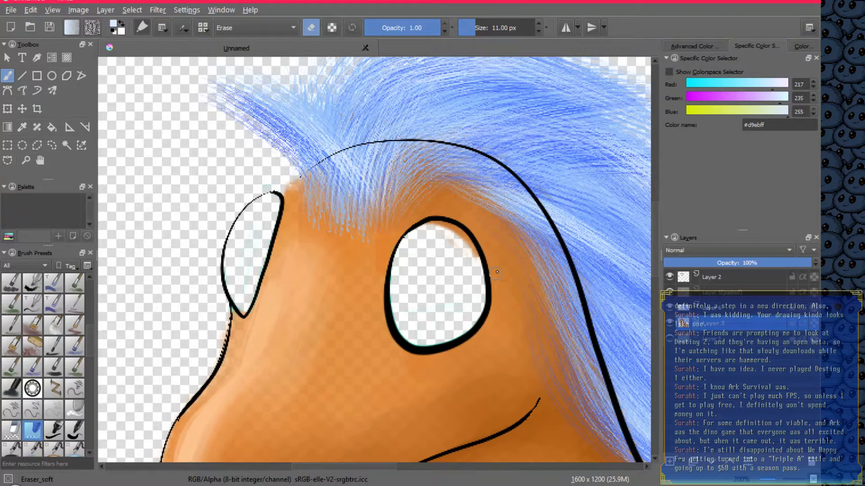
left_click(671, 293)
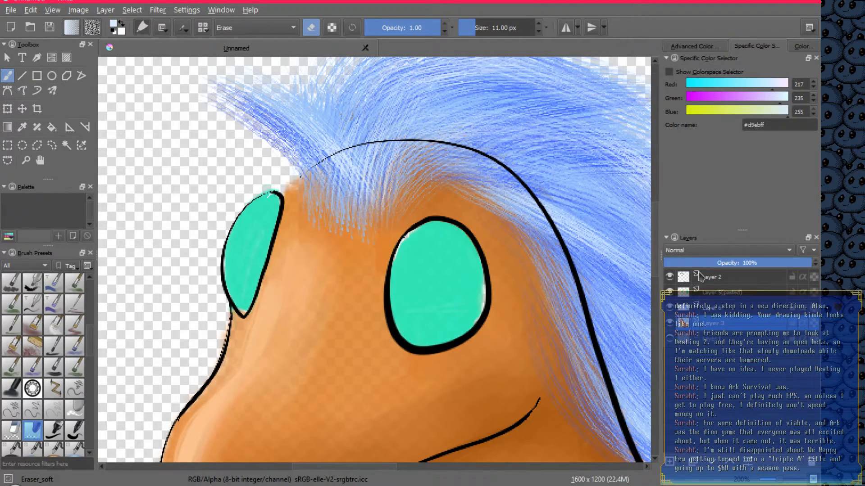
Set the painting colour to teal #2ae3b8 and make the pasted eye-colour layer active
mouse_move(700, 276)
right_click(527, 332)
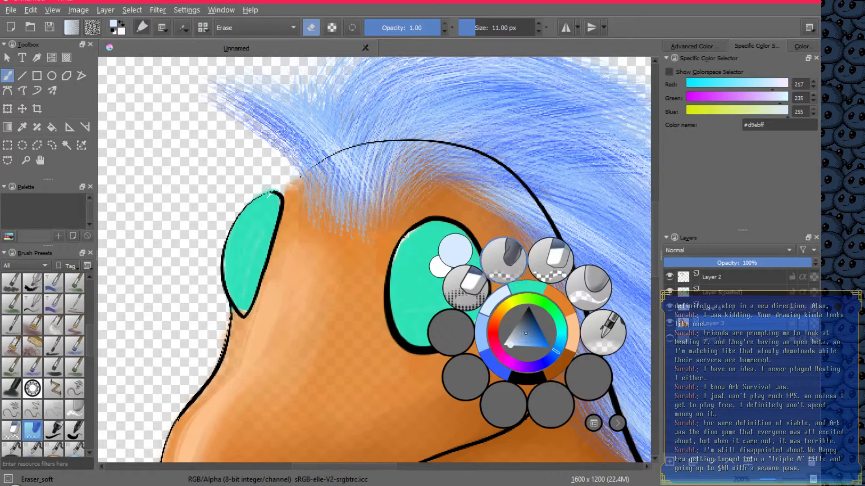
left_click(532, 293)
left_click(716, 295)
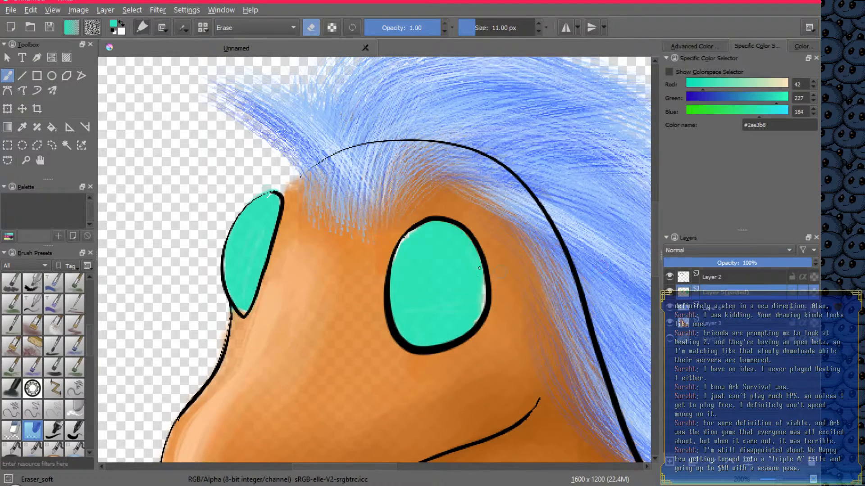
mouse_move(409, 243)
left_mouse_down()
mouse_move(409, 235)
mouse_move(409, 249)
left_mouse_up()
Switch from the eraser to the Fill_circle brush preset
right_click(447, 301)
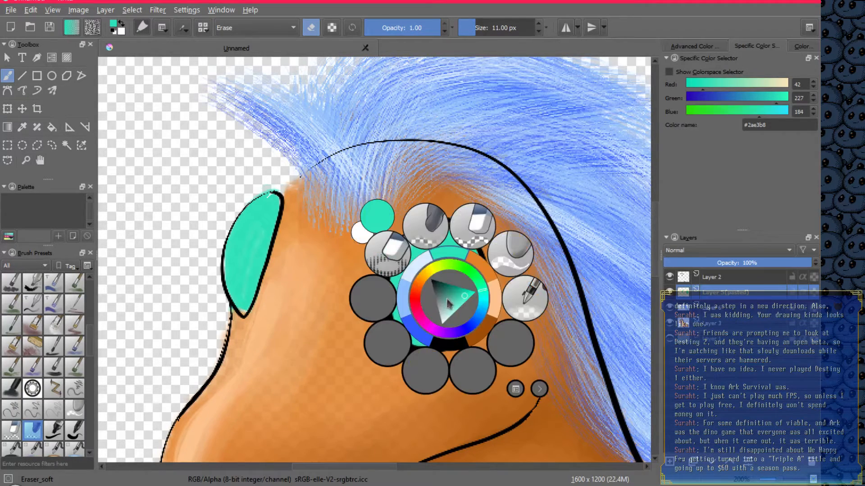
left_click(516, 389)
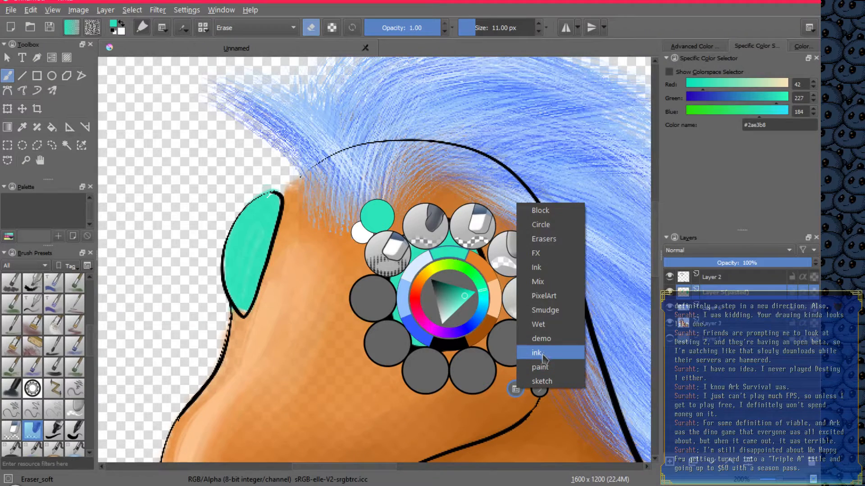
left_click(557, 367)
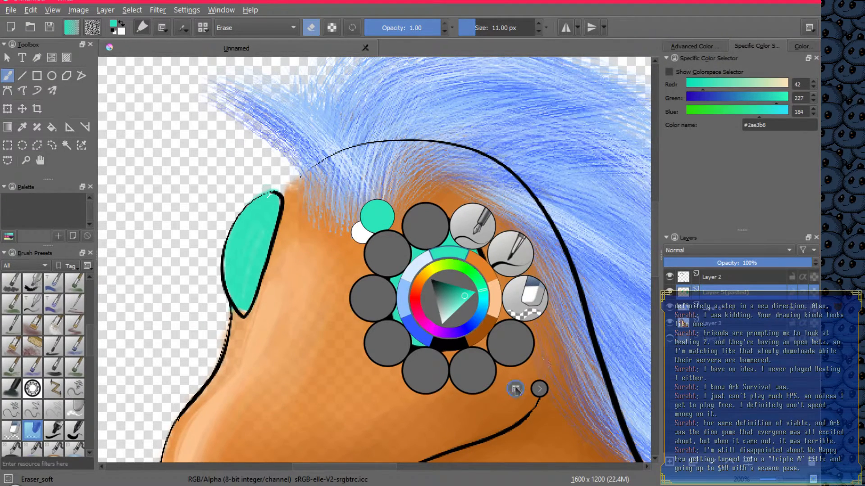
left_click(516, 390)
left_click(557, 365)
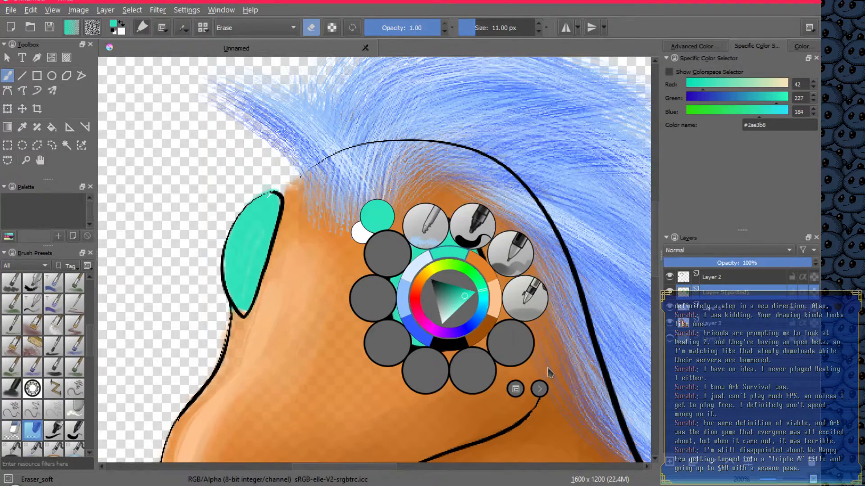
left_click(472, 225)
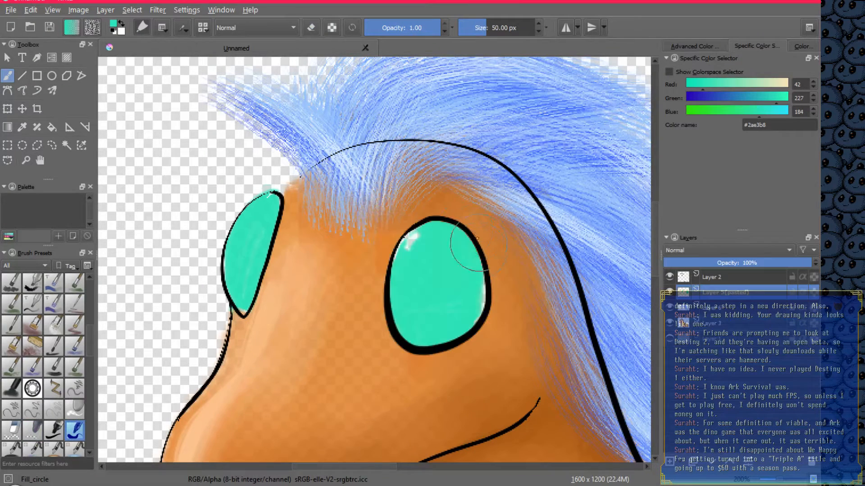
Reduce the brush to 24 px and fill the white gaps along the inner edge of the near eye with teal
key("bracketleft")
key("bracketleft")
key("bracketleft")
key("bracketleft")
key("bracketleft")
key("bracketleft")
key("bracketleft")
key("bracketleft")
mouse_move(414, 244)
left_mouse_down()
mouse_move(420, 234)
mouse_move(400, 257)
mouse_move(399, 282)
left_mouse_up()
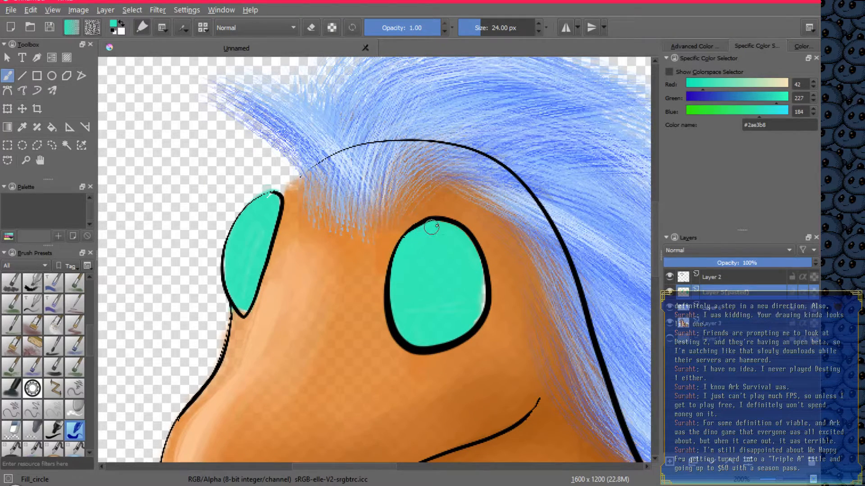
mouse_move(432, 227)
left_mouse_down()
mouse_move(448, 228)
mouse_move(473, 262)
mouse_move(464, 321)
mouse_move(476, 305)
mouse_move(469, 298)
left_mouse_up()
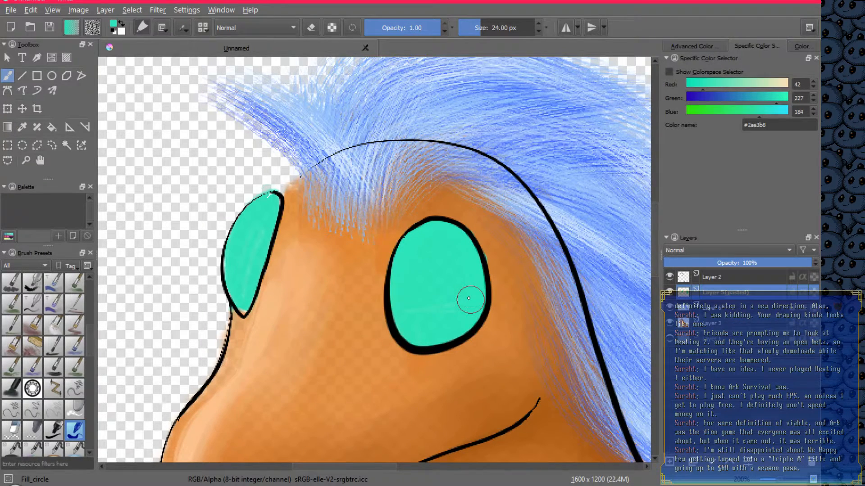
Undo the last stroke and repaint the interior of the near eye with flat teal
key("ctrl+z")
mouse_move(477, 304)
left_mouse_down()
mouse_move(479, 289)
mouse_move(469, 313)
mouse_move(413, 312)
mouse_move(404, 327)
mouse_move(399, 287)
mouse_move(439, 243)
left_mouse_up()
mouse_move(442, 311)
left_mouse_down()
mouse_move(472, 295)
mouse_move(469, 260)
mouse_move(475, 293)
mouse_move(470, 257)
mouse_move(473, 287)
mouse_move(464, 277)
left_mouse_up()
Reduce the brush to 13 px and even out the teal fill inside the far eye
key("bracketleft")
key("bracketleft")
key("bracketleft")
key("bracketleft")
key("bracketleft")
key("bracketleft")
key("bracketleft")
Switch to the Bristles_wet brush preset from the Wet preset group
right_click(496, 315)
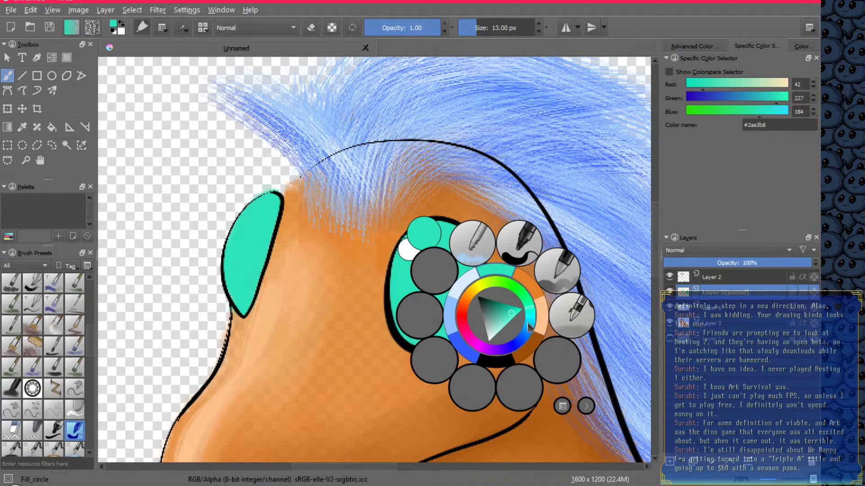
right_click(497, 275)
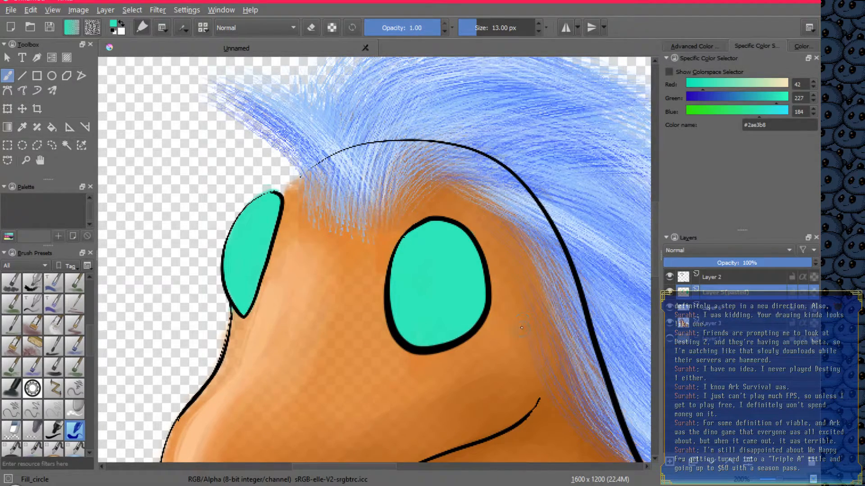
right_click(522, 328)
left_click(585, 435)
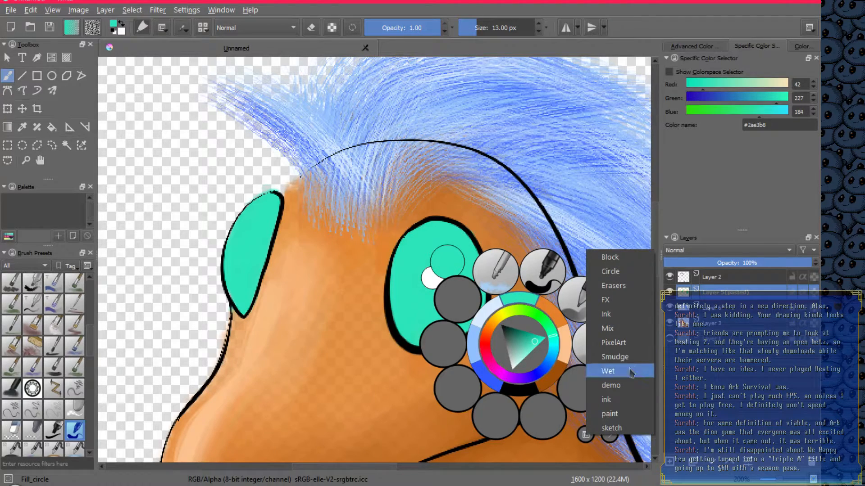
left_click(631, 373)
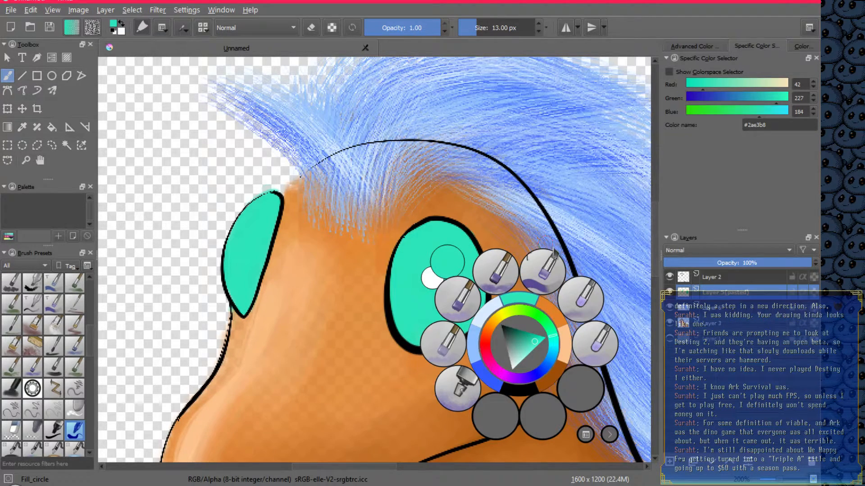
left_click(507, 279)
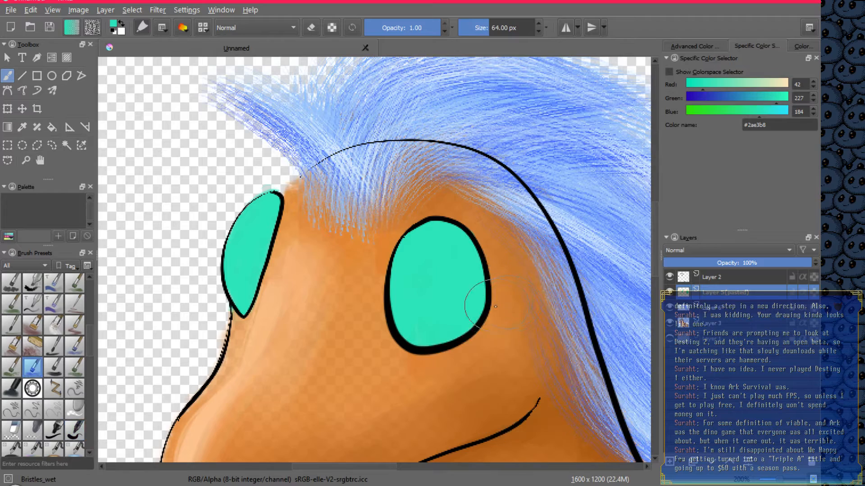
Reduce the brush to 15 px and set the painting colour to dark teal #0e8f71
key("[")
key("[")
key("[")
key("[")
key("[")
right_click(511, 326)
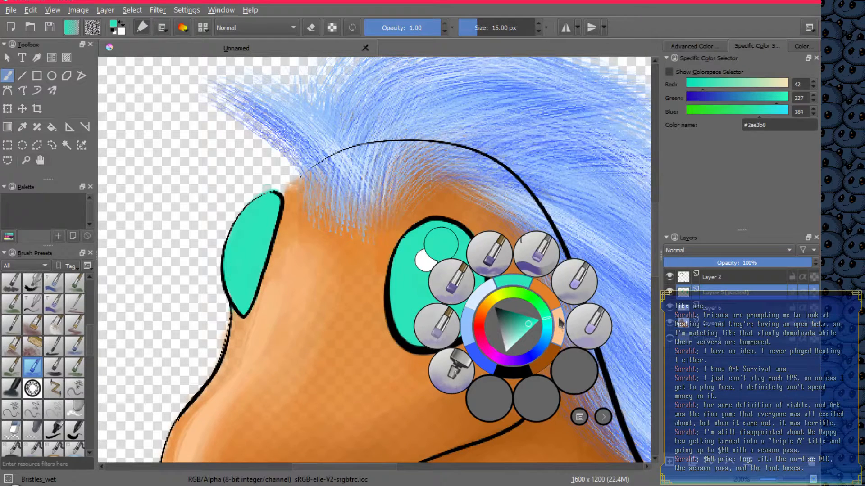
left_click(517, 325)
left_click_drag(522, 323, 518, 321)
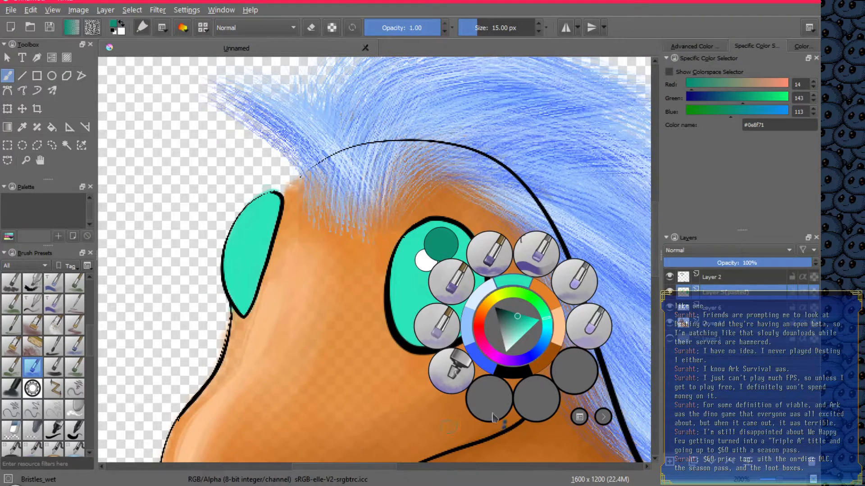
left_click(408, 294)
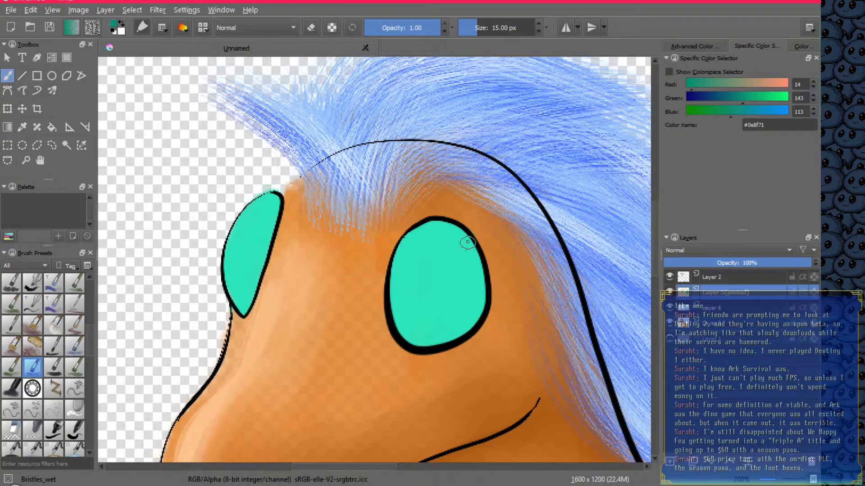
Enlarge the brush to 26 px and paint a dark teal rounded patch in the middle of the near eye
key("bracketleft")
key("bracketright")
key("bracketright")
key("bracketright")
key("bracketright")
key("bracketright")
key("bracketright")
key("bracketright")
key("bracketright")
key("bracketright")
key("bracketright")
key("bracketright")
key("bracketright")
mouse_move(437, 301)
left_mouse_down()
mouse_move(438, 256)
mouse_move(415, 292)
mouse_move(442, 284)
mouse_move(427, 296)
mouse_move(438, 253)
mouse_move(441, 302)
mouse_move(445, 250)
mouse_move(413, 299)
mouse_move(448, 272)
mouse_move(410, 288)
mouse_move(436, 265)
mouse_move(429, 245)
mouse_move(404, 270)
mouse_move(411, 264)
mouse_move(405, 299)
mouse_move(419, 241)
mouse_move(405, 301)
mouse_move(426, 245)
mouse_move(415, 256)
mouse_move(457, 249)
mouse_move(467, 281)
mouse_move(459, 301)
mouse_move(456, 254)
mouse_move(458, 296)
mouse_move(441, 237)
mouse_move(447, 306)
mouse_move(423, 316)
mouse_move(433, 321)
mouse_move(409, 277)
mouse_move(412, 320)
mouse_move(466, 284)
mouse_move(449, 298)
mouse_move(449, 250)
mouse_move(449, 298)
mouse_move(457, 270)
mouse_move(446, 304)
mouse_move(453, 268)
mouse_move(444, 260)
mouse_move(448, 291)
mouse_move(438, 307)
mouse_move(419, 309)
mouse_move(420, 264)
mouse_move(437, 252)
mouse_move(431, 298)
left_mouse_up()
mouse_move(449, 269)
left_mouse_down()
mouse_move(437, 250)
mouse_move(442, 265)
mouse_move(455, 249)
mouse_move(410, 264)
mouse_move(421, 305)
mouse_move(455, 269)
mouse_move(446, 313)
mouse_move(438, 258)
left_mouse_up()
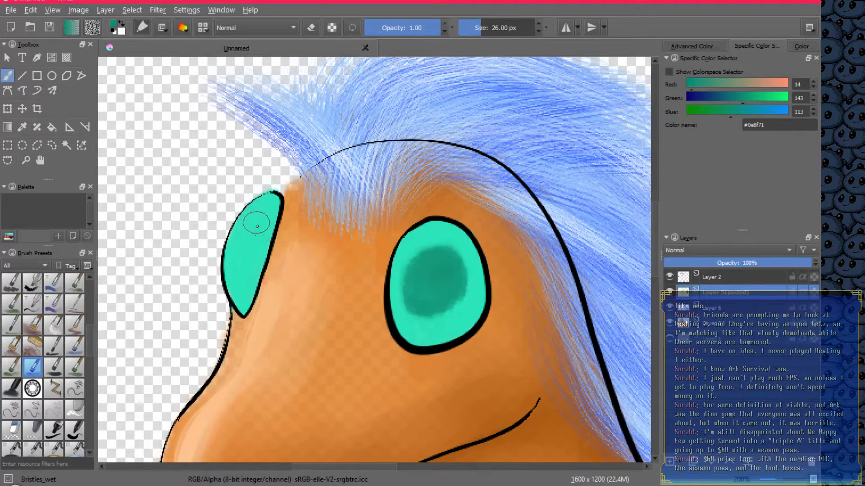
Reduce the brush to 13 px and paint a narrow dark teal patch down the middle of the far eye
key("bracketleft")
key("bracketleft")
key("bracketleft")
key("bracketleft")
key("bracketleft")
mouse_move(244, 285)
left_mouse_down()
mouse_move(264, 211)
mouse_move(249, 274)
mouse_move(265, 216)
mouse_move(244, 257)
mouse_move(248, 275)
left_mouse_up()
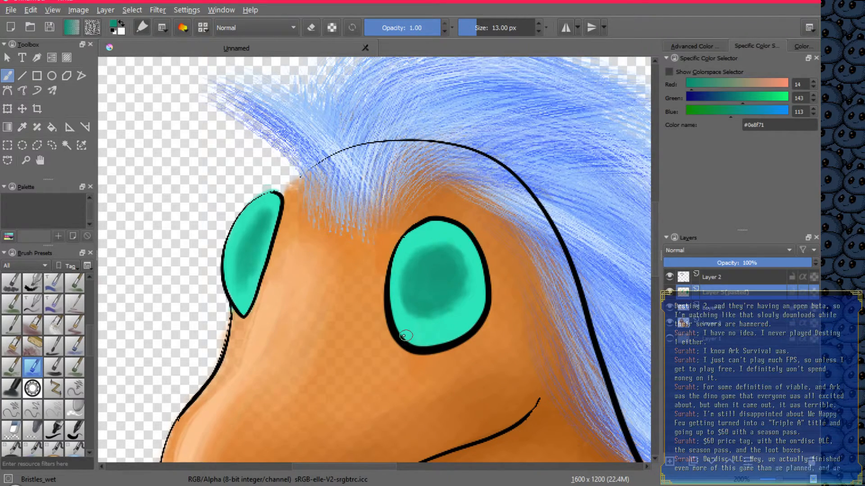
Add a new paint layer for the eye highlights and set the painting colour to pale blue #d9ebff
left_click(671, 462)
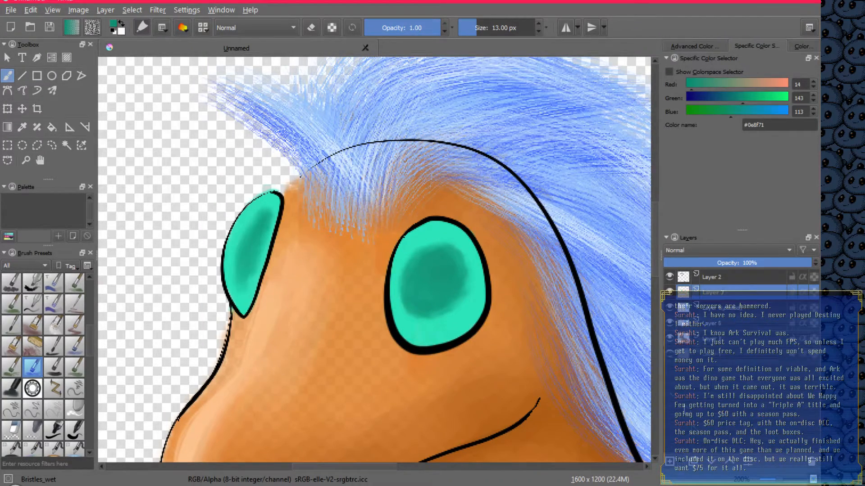
right_click(480, 290)
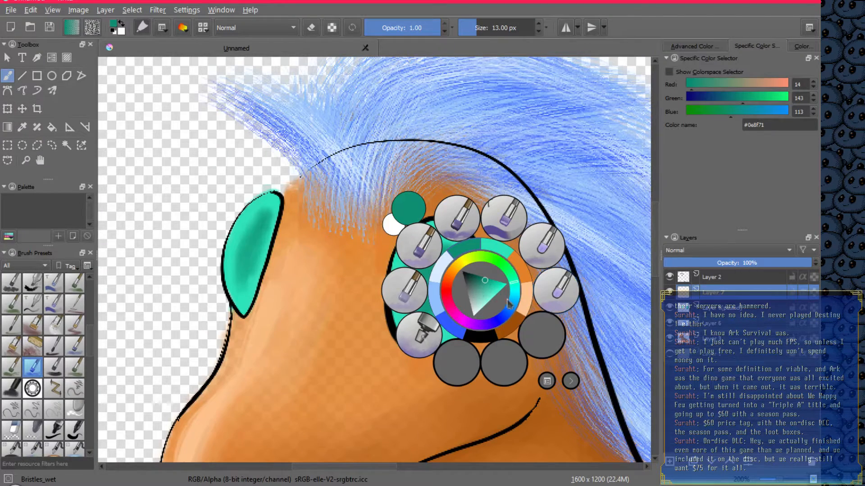
left_click(449, 262)
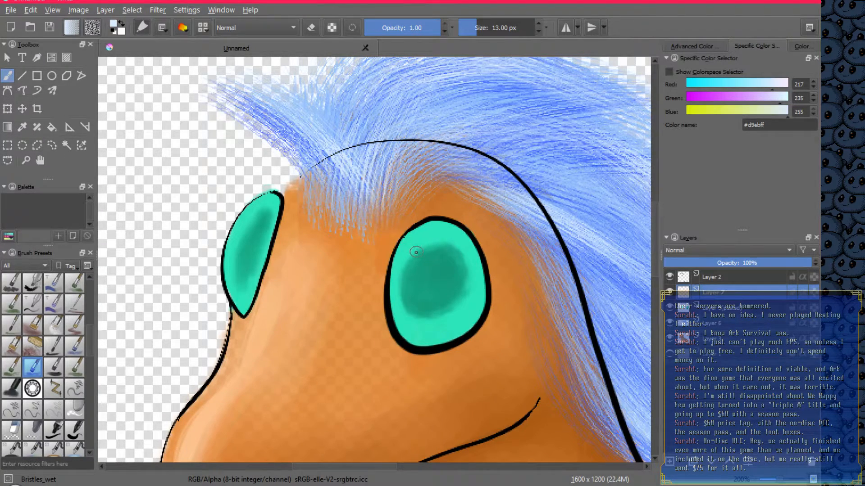
Paint a large upper, a medium lower and a tiny side highlight in the near eye
mouse_move(404, 260)
left_mouse_down()
mouse_move(413, 285)
mouse_move(432, 281)
mouse_move(438, 254)
mouse_move(424, 238)
mouse_move(406, 265)
mouse_move(425, 278)
mouse_move(412, 268)
mouse_move(422, 251)
mouse_move(429, 254)
mouse_move(418, 279)
mouse_move(407, 264)
mouse_move(434, 252)
mouse_move(413, 280)
mouse_move(425, 246)
mouse_move(427, 278)
mouse_move(417, 249)
mouse_move(438, 271)
mouse_move(419, 249)
left_mouse_up()
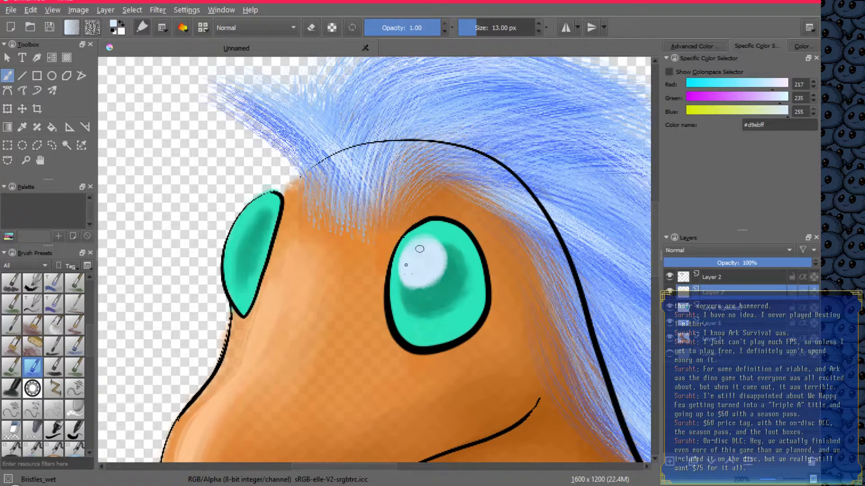
mouse_move(434, 305)
left_mouse_down()
mouse_move(425, 322)
mouse_move(434, 315)
mouse_move(428, 325)
mouse_move(426, 303)
mouse_move(431, 323)
mouse_move(440, 317)
left_mouse_up()
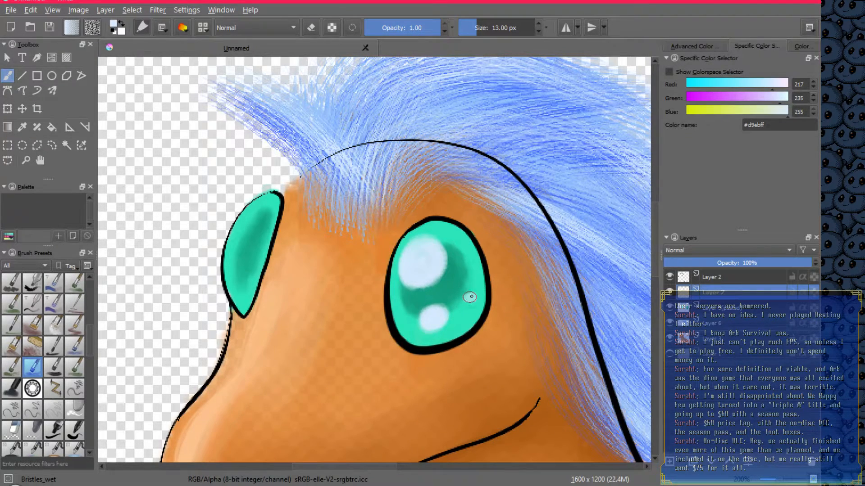
left_click(470, 297)
Paint three small pale blue highlights down the far eye and touch up the highlights in the near eye
left_click_drag(251, 213, 250, 223)
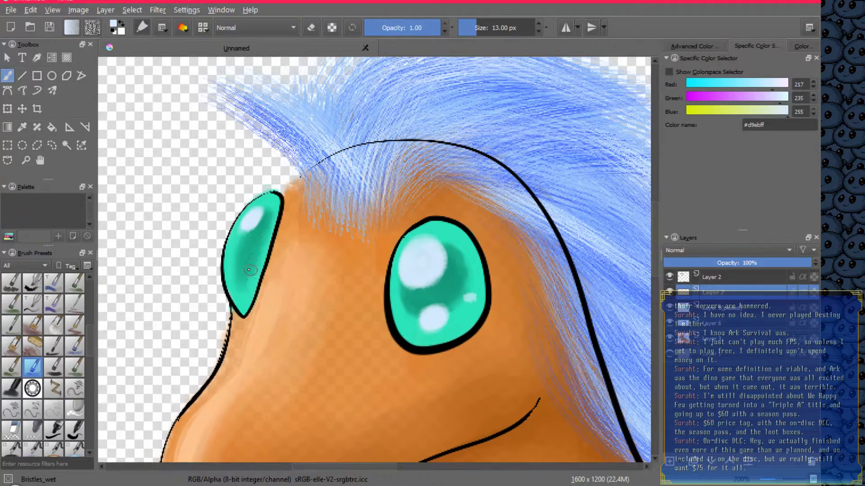
left_click_drag(240, 273, 238, 271)
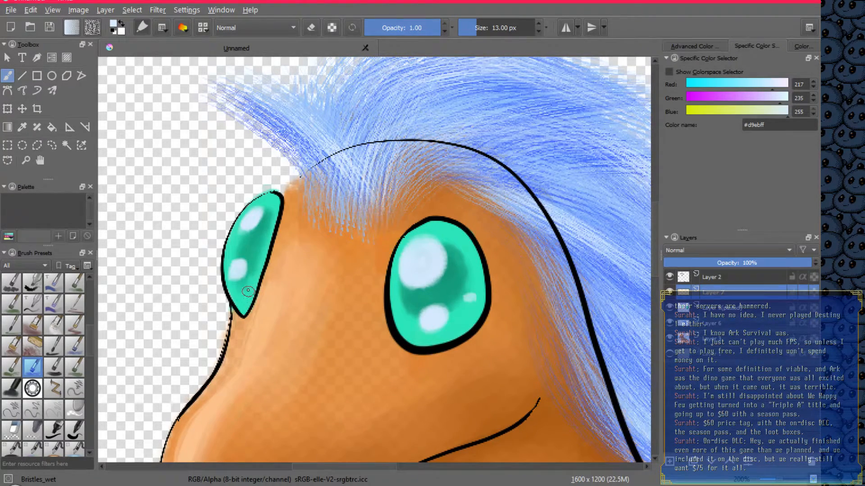
left_click_drag(248, 292, 250, 291)
left_click_drag(414, 247, 406, 268)
left_click(471, 297)
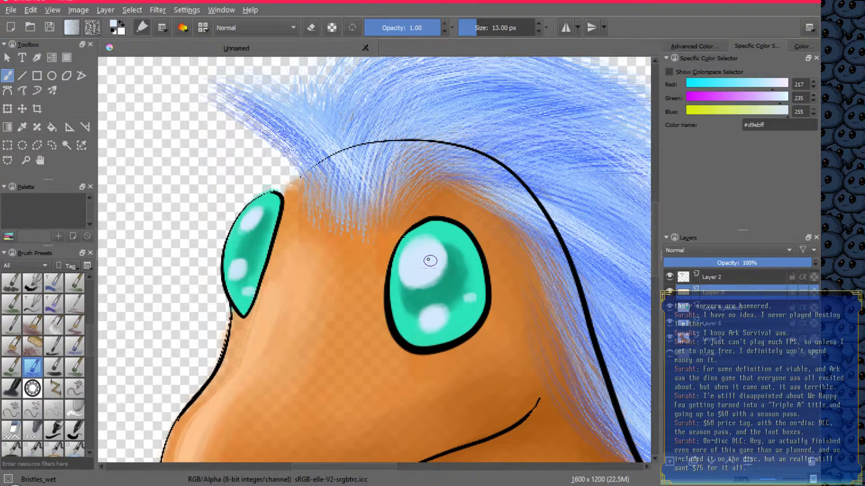
Select the lower layer beneath the eyes and mane and switch to the Spray_splat brush preset
scroll(522, 284, "down", 2)
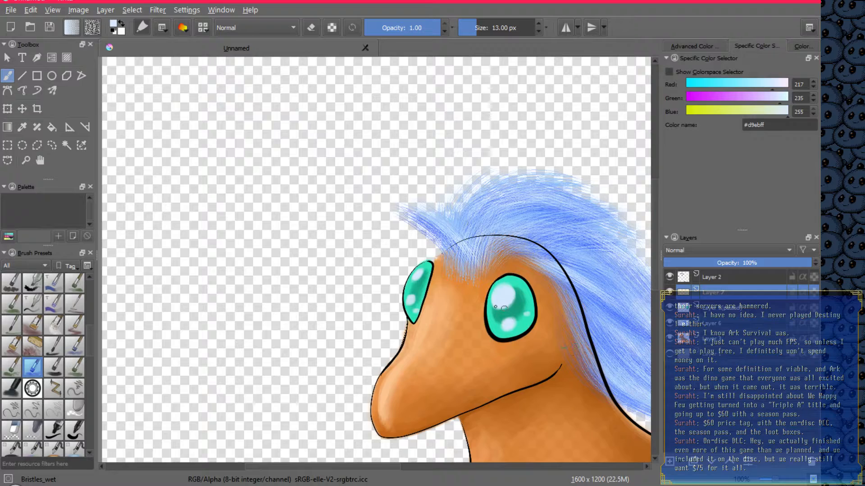
mouse_move(496, 352)
left_mouse_down()
mouse_move(223, 128)
mouse_move(266, 153)
mouse_move(258, 188)
mouse_move(274, 210)
left_mouse_up()
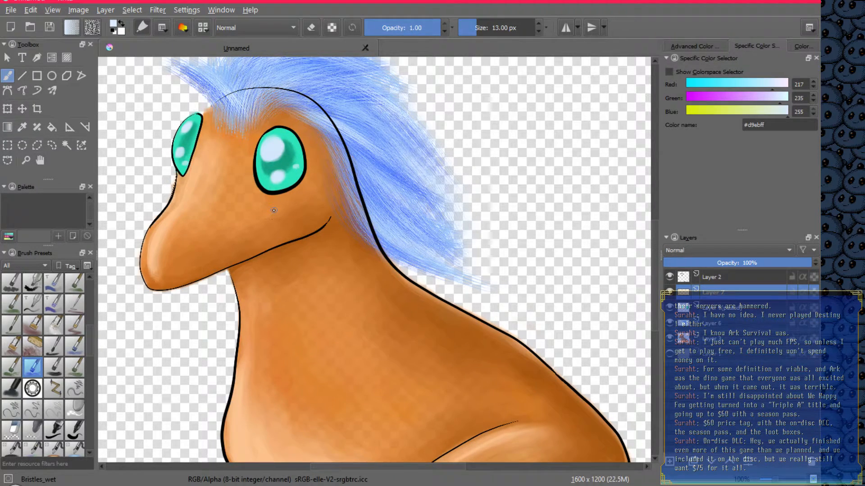
left_click(738, 340)
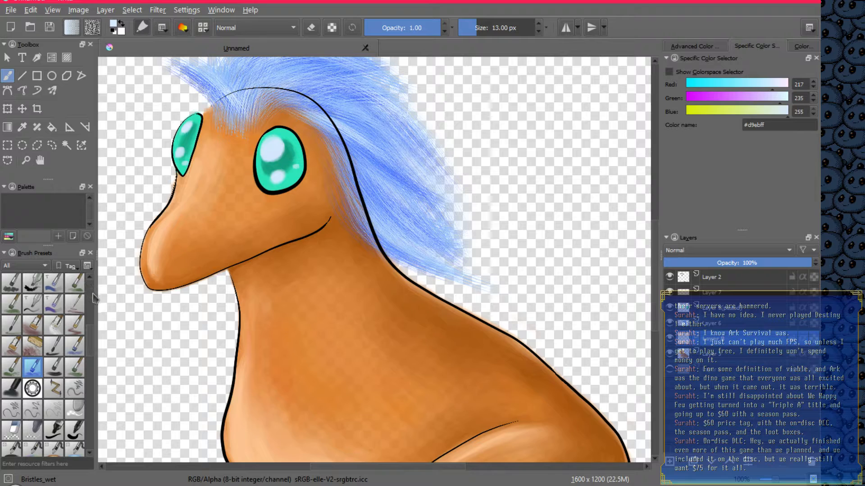
scroll(89, 344, "up", 3)
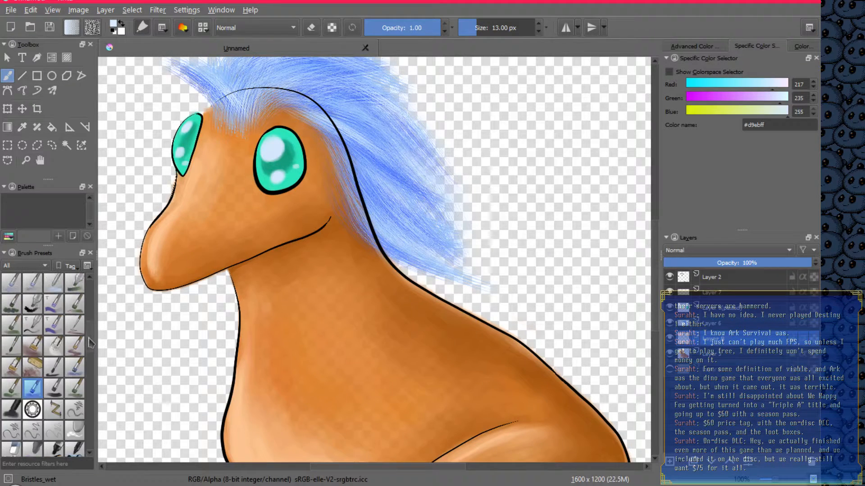
scroll(89, 333, "up", 2)
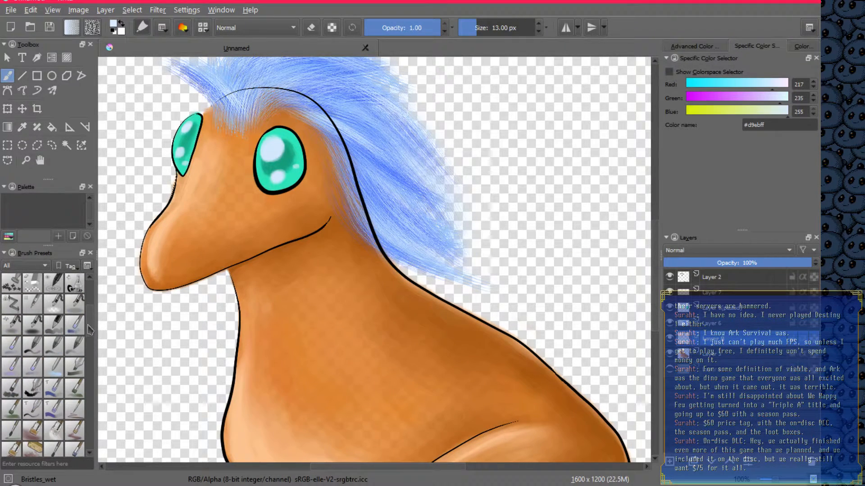
mouse_move(89, 331)
left_mouse_down()
mouse_move(89, 304)
mouse_move(84, 436)
mouse_move(85, 428)
left_mouse_up()
left_click(39, 409)
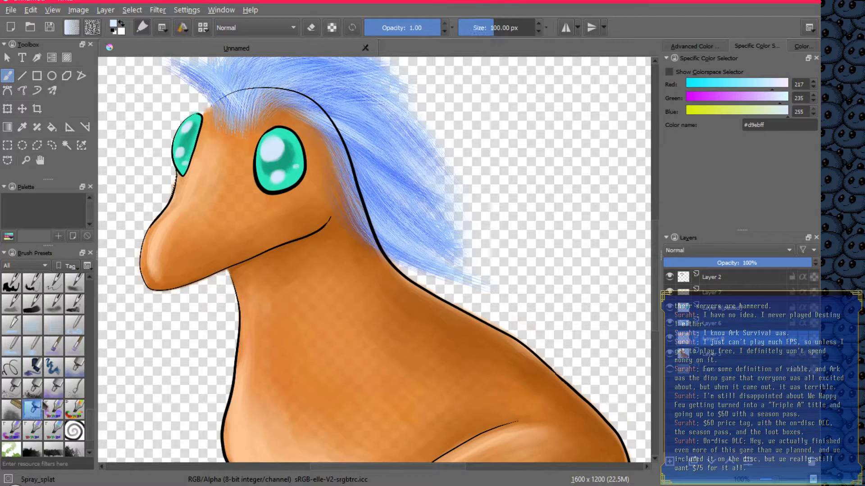
Set the painting colour to dark red #a70200
right_click(514, 297)
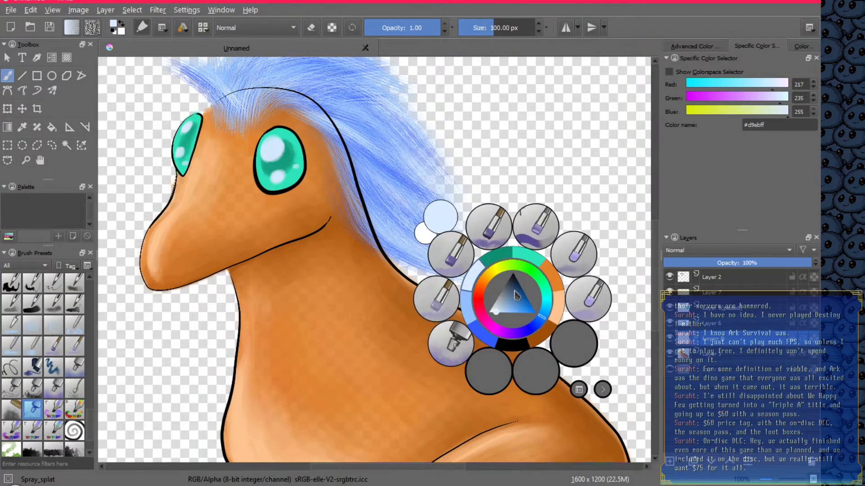
left_click(479, 304)
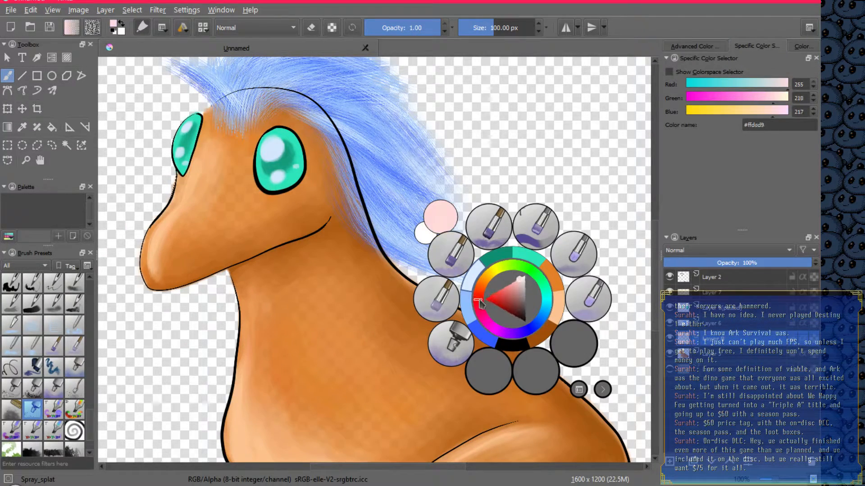
left_click(499, 307)
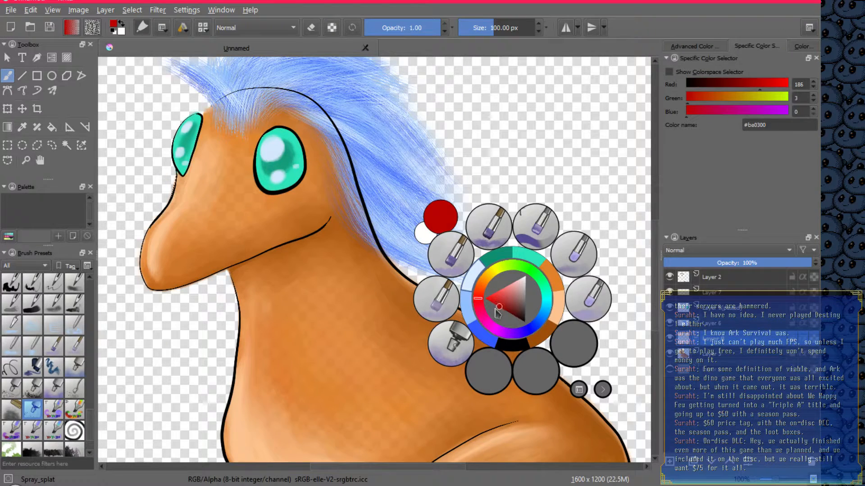
left_click(496, 310)
left_click(356, 270)
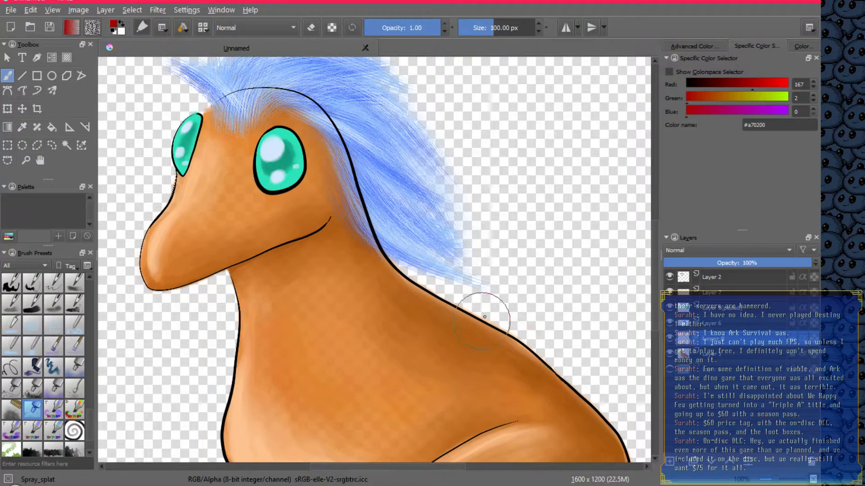
Try spraying dark red speckles over the creature's face, neck and back at 100 px, and undo them
mouse_move(356, 292)
left_mouse_down()
mouse_move(354, 313)
mouse_move(428, 370)
mouse_move(493, 384)
mouse_move(426, 342)
mouse_move(382, 274)
mouse_move(420, 335)
mouse_move(483, 354)
mouse_move(490, 367)
mouse_move(539, 166)
mouse_move(477, 339)
mouse_move(430, 357)
mouse_move(307, 129)
mouse_move(193, 193)
mouse_move(201, 233)
mouse_move(425, 125)
mouse_move(269, 329)
mouse_move(387, 386)
mouse_move(561, 341)
mouse_move(300, 401)
mouse_move(313, 219)
mouse_move(438, 208)
mouse_move(476, 182)
left_mouse_up()
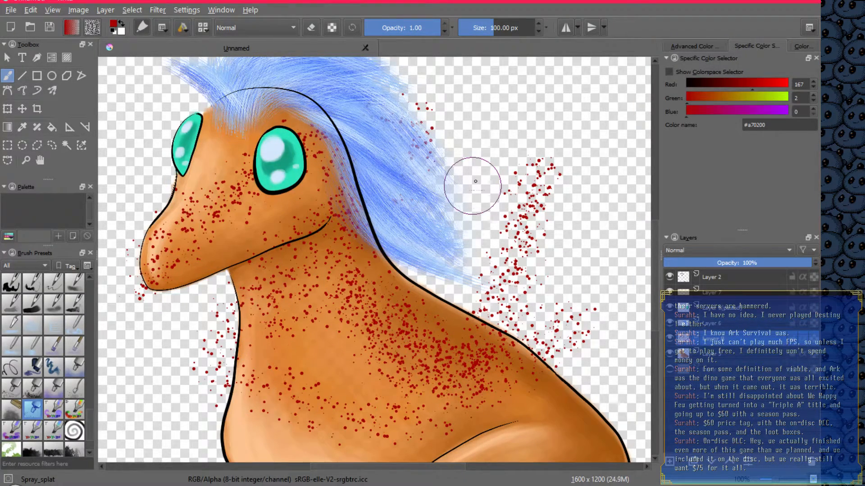
key("ctrl+z")
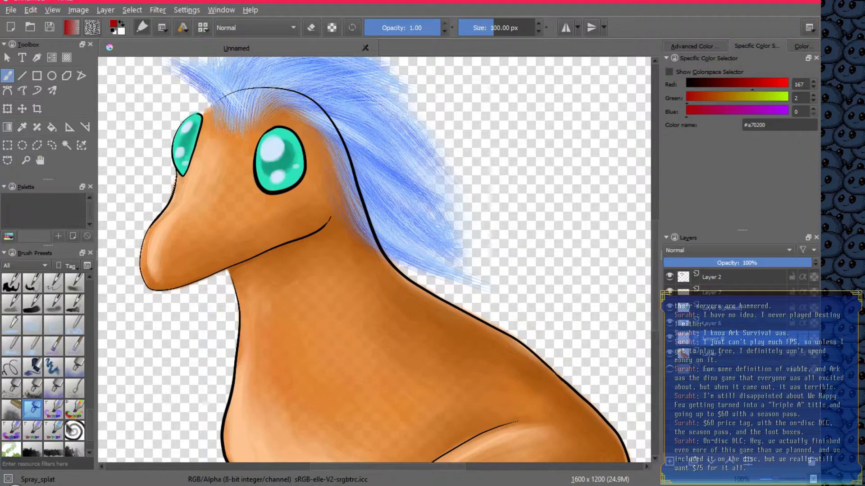
Try the Sponge_texture brush in dark red across the creature's neck and back, and undo the texture
left_click(17, 409)
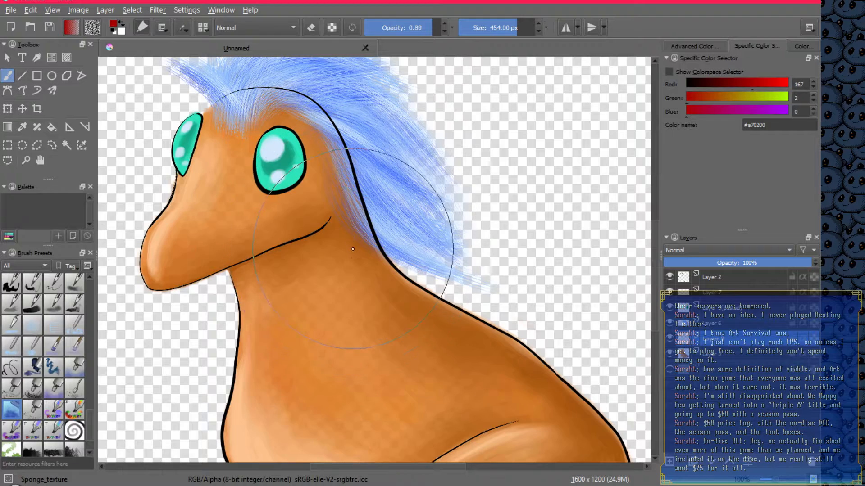
mouse_move(365, 297)
left_mouse_down()
mouse_move(414, 325)
mouse_move(485, 344)
left_mouse_up()
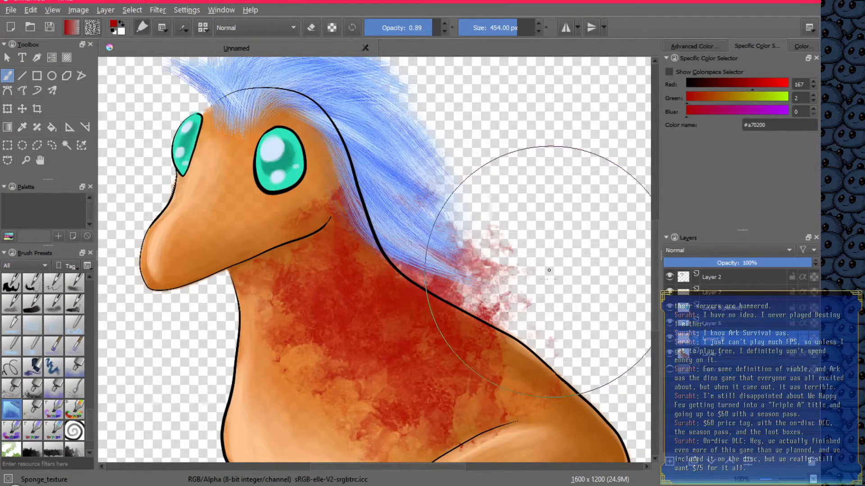
left_click(512, 244, "ctrl")
key("ctrl+z")
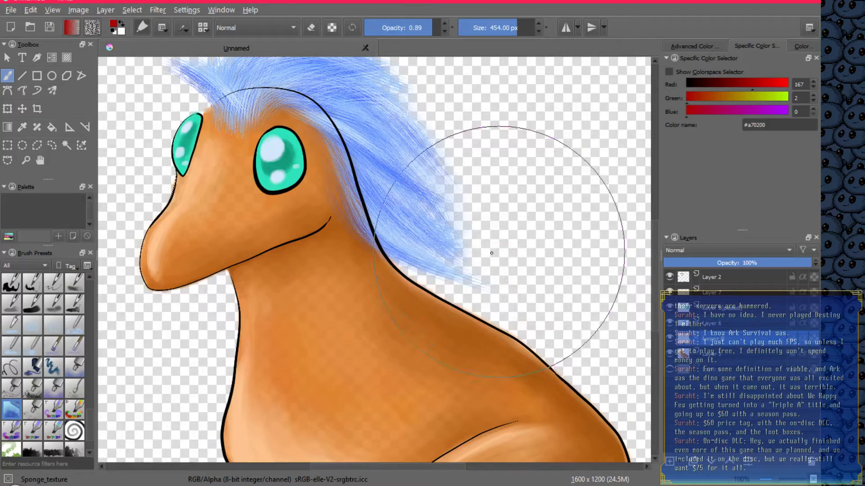
Try a stroke with the Tangent_normal_basic brush across the creature's neck and back, and undo it
left_click(53, 410)
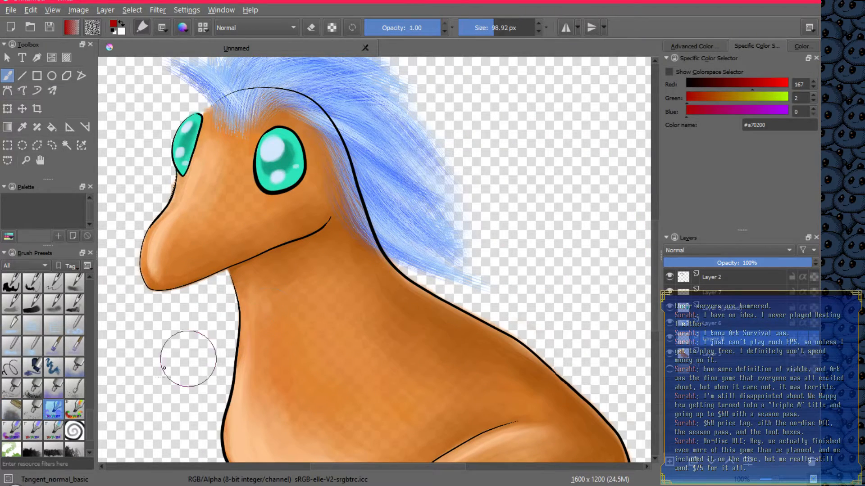
mouse_move(356, 247)
left_mouse_down()
mouse_move(384, 294)
mouse_move(469, 356)
left_mouse_up()
key("ctrl+z")
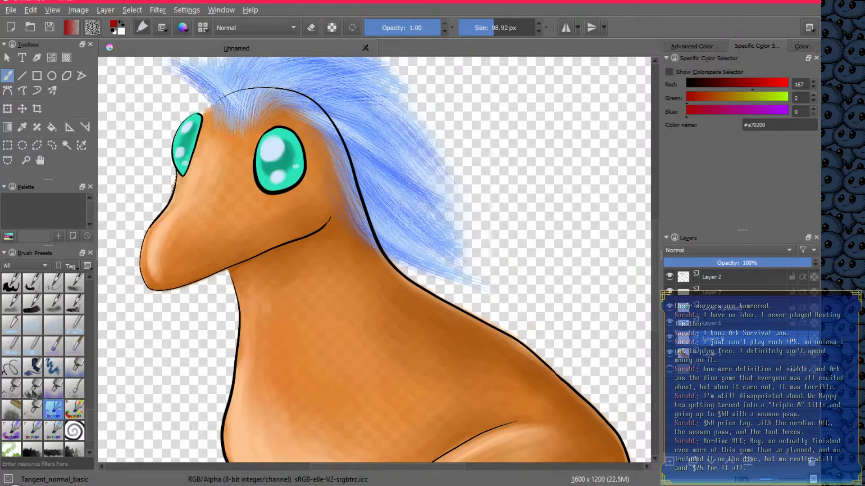
Try splattering dark red along the creature's neck and back with the Splat_texture_2 brush, and undo the splatter
left_click(33, 388)
mouse_move(343, 252)
left_mouse_down()
mouse_move(489, 360)
mouse_move(540, 383)
left_mouse_up()
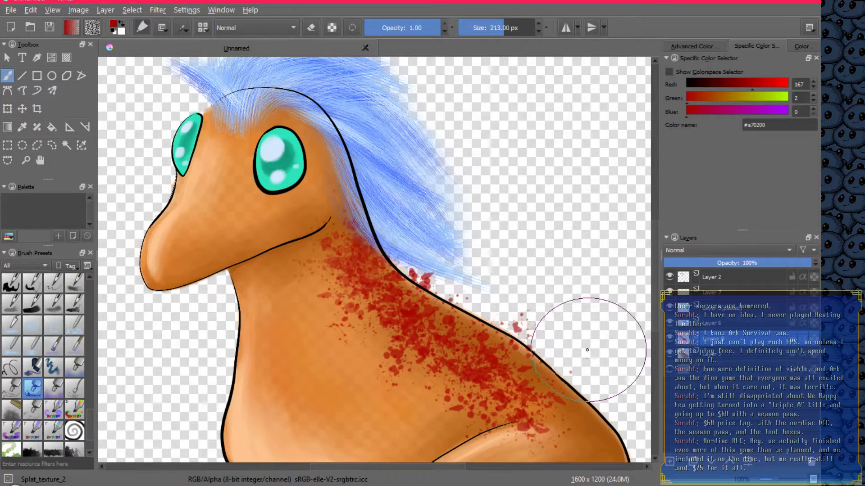
key("ctrl+z")
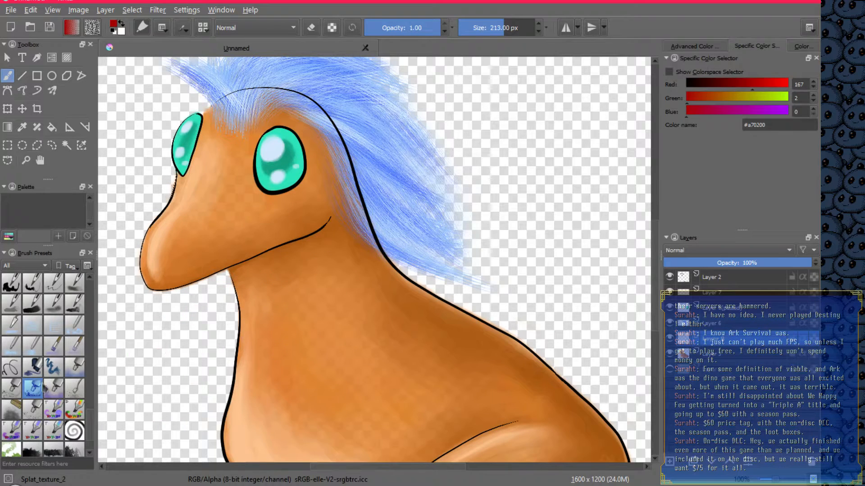
Try spraying fine dark red specks along the neck and back with the Splat_texture brush, and undo them
left_click(11, 387)
mouse_move(380, 280)
left_mouse_down()
mouse_move(427, 340)
mouse_move(524, 380)
left_mouse_up()
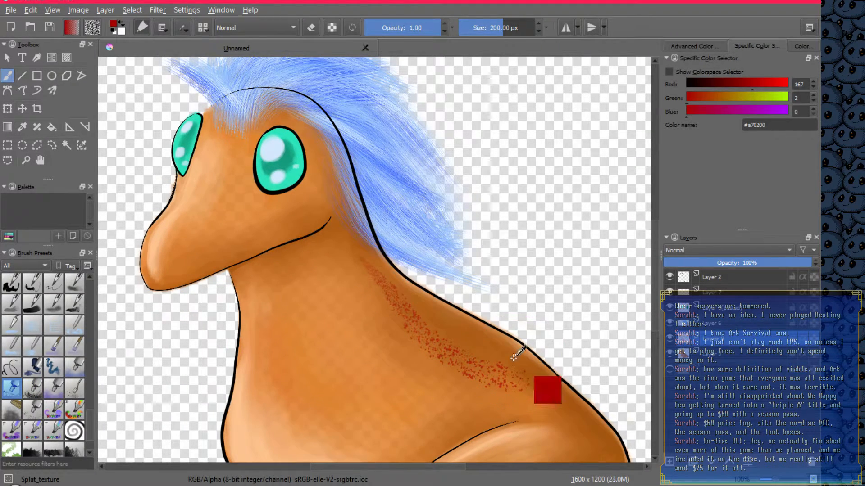
key("ctrl+z")
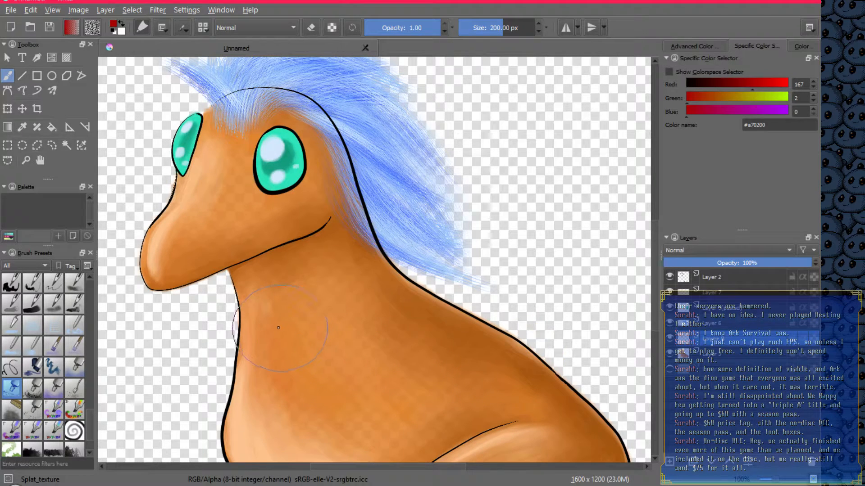
mouse_move(358, 248)
left_mouse_down()
mouse_move(488, 360)
mouse_move(403, 295)
mouse_move(473, 335)
mouse_move(439, 282)
mouse_move(432, 339)
mouse_move(478, 334)
mouse_move(444, 342)
mouse_move(473, 355)
mouse_move(424, 310)
left_mouse_up()
key("ctrl+z")
key("ctrl+z")
key("ctrl+z")
key("ctrl+z")
Try dark red strokes with the tc_leafy3 brush along the creature's upper back, and undo them
scroll(89, 443, "down", 1)
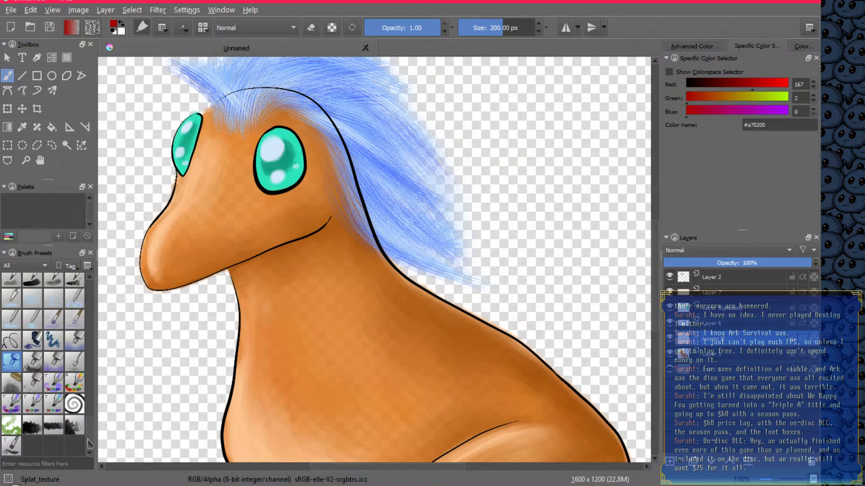
left_click(12, 428)
mouse_move(367, 250)
left_mouse_down()
mouse_move(416, 309)
mouse_move(552, 385)
mouse_move(401, 283)
mouse_move(411, 275)
mouse_move(498, 341)
mouse_move(498, 319)
left_mouse_up()
left_click_drag(445, 338, 512, 385)
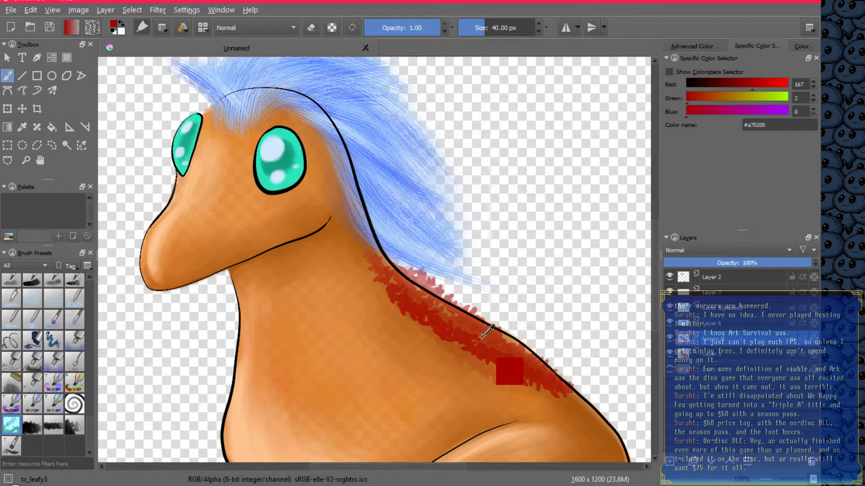
key("ctrl+z")
key("ctrl+z")
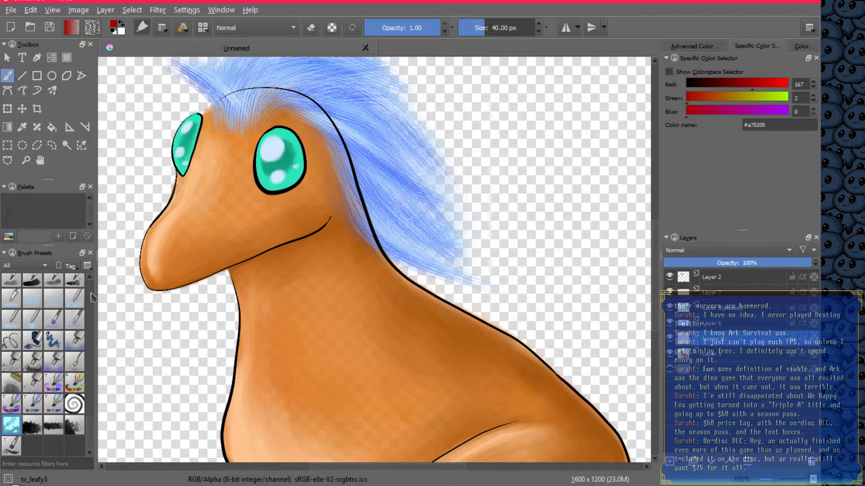
Try dark red strokes with the Texture_leaves_fuzzy brush across the creature's back, and undo them
left_click(75, 426)
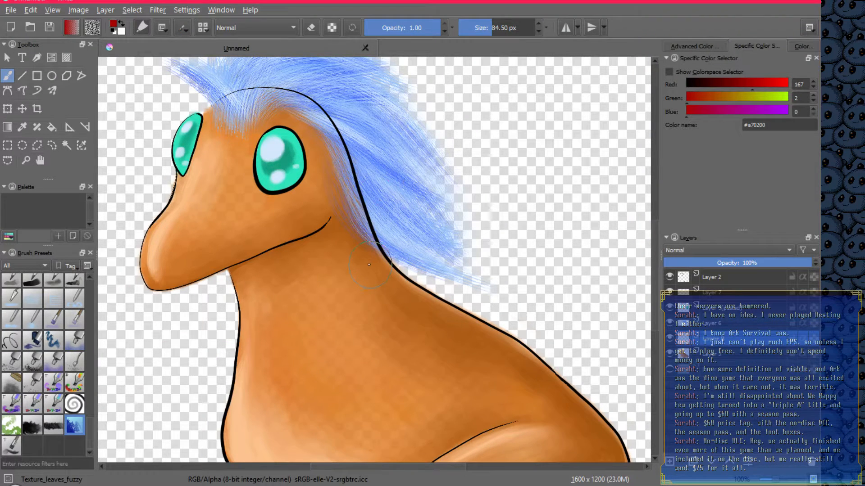
mouse_move(416, 314)
left_mouse_down()
mouse_move(506, 367)
mouse_move(536, 379)
left_mouse_up()
mouse_move(446, 322)
left_mouse_down()
mouse_move(392, 277)
mouse_move(536, 366)
left_mouse_up()
key("ctrl+z")
Try a stroke with the Tangent_normal_drawing_angle brush from the neck down the back, and undo it
left_click(75, 383)
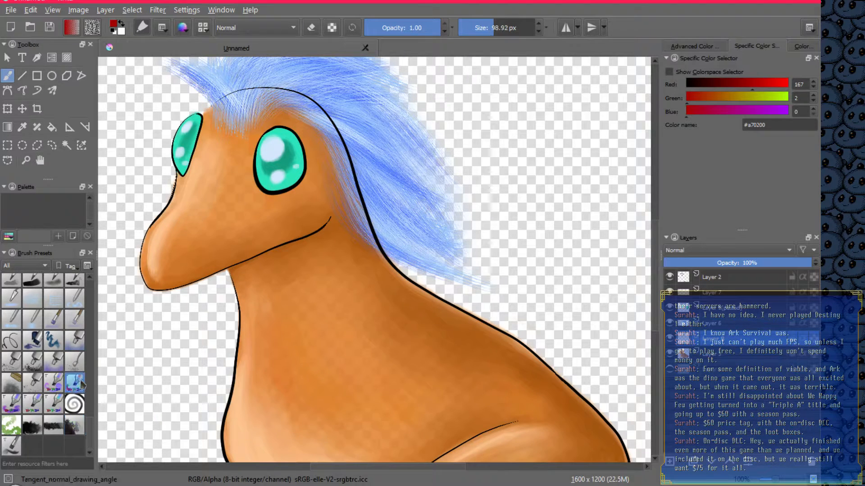
mouse_move(344, 253)
left_mouse_down()
mouse_move(408, 322)
mouse_move(468, 367)
left_mouse_up()
key("ctrl+z")
Try strokes with the Tangent_normal_hairy and Tangent_normal_pixel brushes along the creature's back, undoing each one
left_click(12, 404)
mouse_move(372, 277)
left_mouse_down()
mouse_move(392, 307)
mouse_move(495, 384)
left_mouse_up()
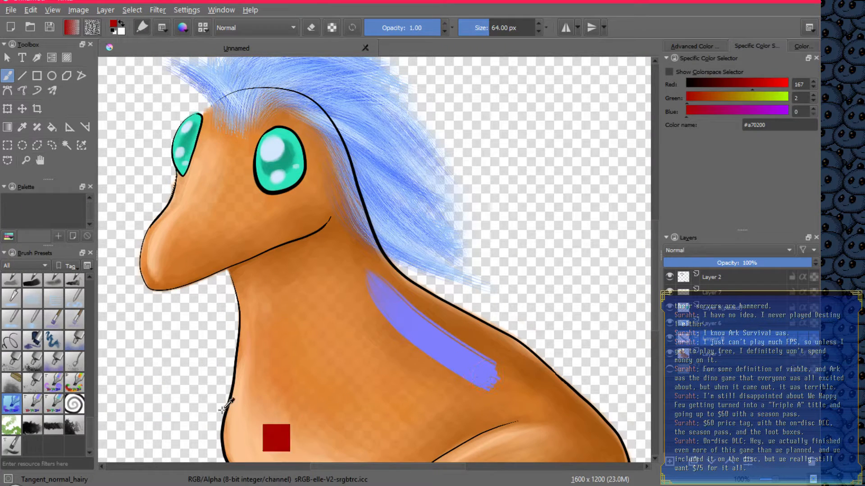
key("ctrl+z")
left_click(32, 404)
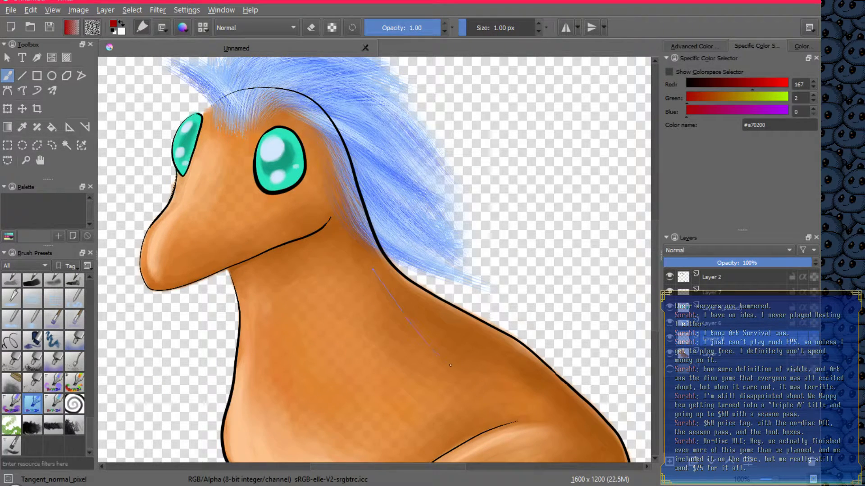
key("ctrl+z")
Try a dark red stroke with the Special_FuzzyColor brush at 26 px along the back, and undo it
left_click(33, 341)
mouse_move(384, 276)
left_mouse_down()
mouse_move(419, 327)
mouse_move(528, 402)
left_mouse_up()
key("ctrl+z")
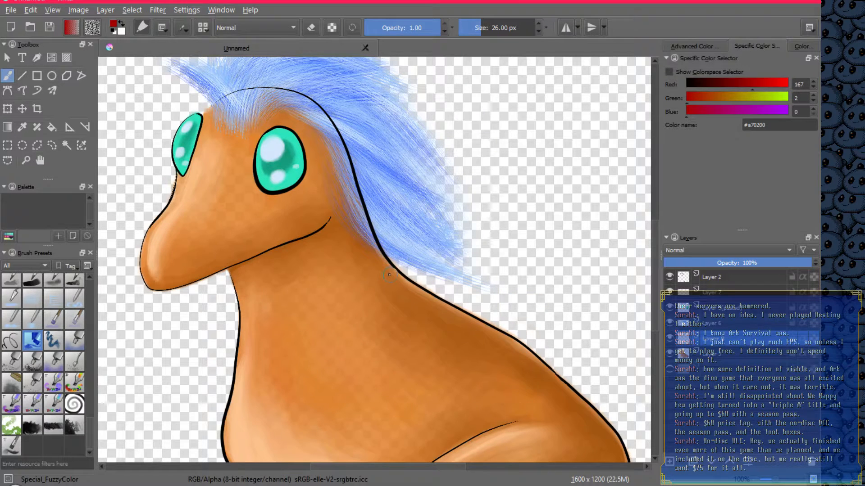
Enlarge the Special_FuzzyColor brush to 55 px, try a dark red band along the neck and back, and undo it
key("bracketright")
key("bracketright")
key("bracketright")
key("bracketright")
key("bracketright")
key("bracketright")
key("bracketright")
key("bracketright")
key("bracketright")
key("bracketright")
mouse_move(359, 246)
left_mouse_down()
mouse_move(478, 359)
mouse_move(568, 412)
mouse_move(537, 376)
mouse_move(379, 265)
mouse_move(565, 394)
mouse_move(533, 363)
mouse_move(443, 315)
mouse_move(547, 401)
left_mouse_up()
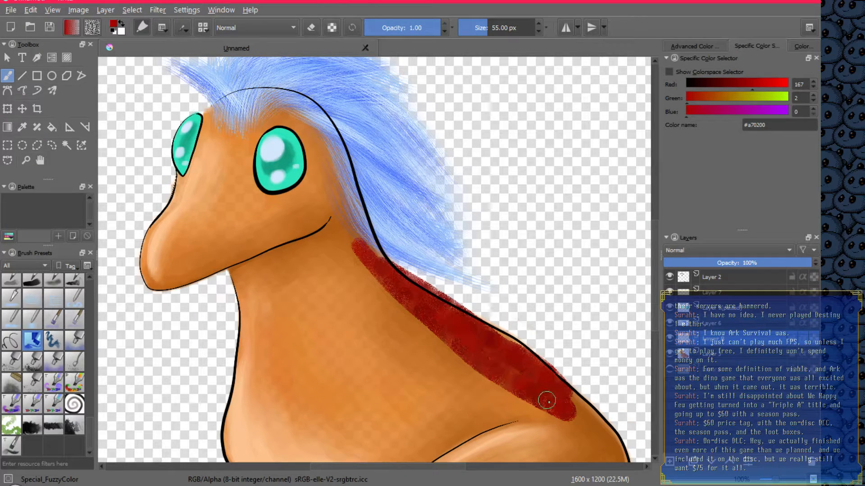
key("ctrl+z")
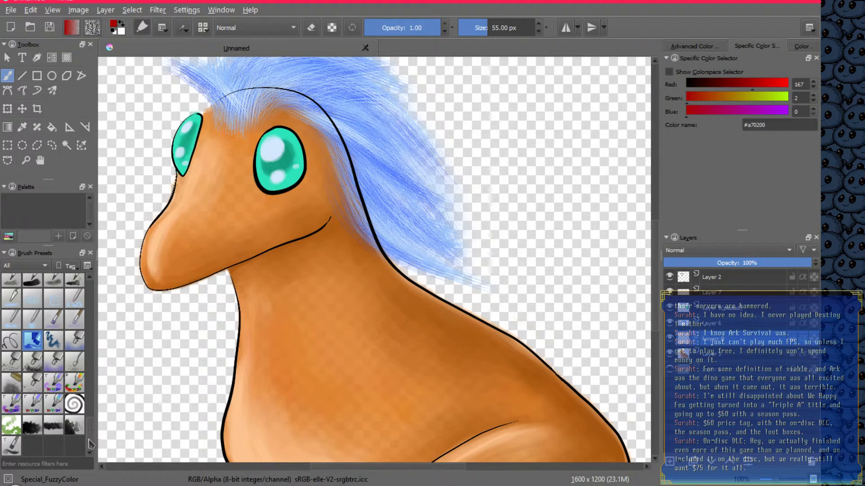
Try straight and wavy dark red strokes with the Sketch_wires brush on the neck and body, and undo them
left_click_drag(90, 445, 91, 418)
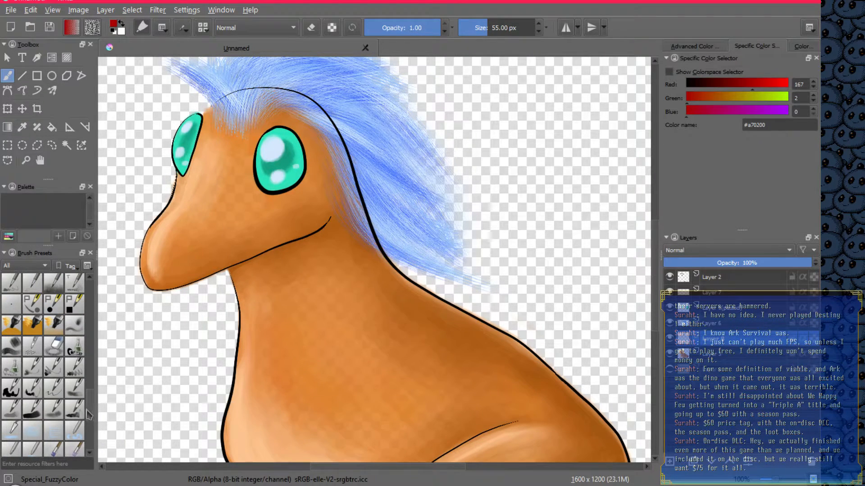
left_click(75, 409)
mouse_move(362, 261)
left_mouse_down()
mouse_move(405, 326)
mouse_move(508, 382)
left_mouse_up()
mouse_move(343, 263)
left_mouse_down()
mouse_move(340, 345)
mouse_move(350, 368)
mouse_move(388, 335)
mouse_move(413, 386)
mouse_move(442, 390)
left_mouse_up()
mouse_move(488, 373)
left_mouse_down()
mouse_move(474, 401)
mouse_move(409, 421)
mouse_move(368, 389)
mouse_move(352, 399)
mouse_move(351, 439)
left_mouse_up()
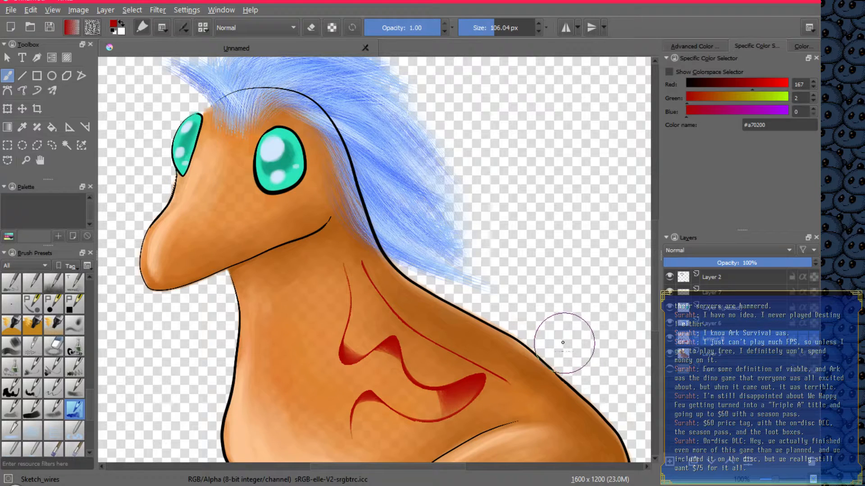
key("ctrl+z")
key("ctrl+z")
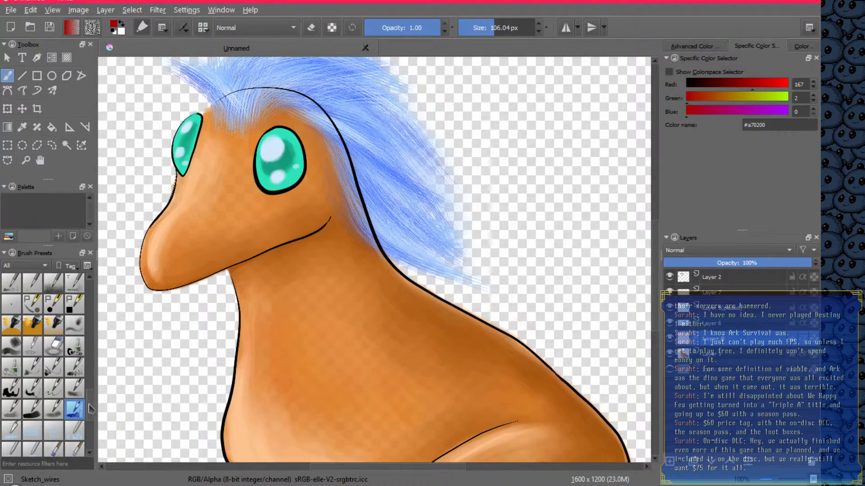
Try layering dark red strokes with the Pastel_texture_large brush along the creature's back, and undo them all
left_click_drag(91, 409, 89, 390)
left_click(54, 345)
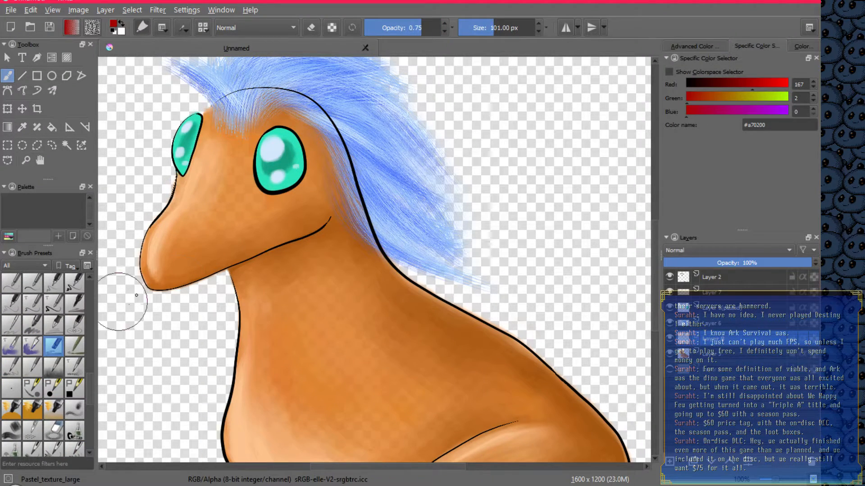
mouse_move(363, 275)
left_mouse_down()
mouse_move(425, 337)
mouse_move(523, 388)
mouse_move(545, 391)
left_mouse_up()
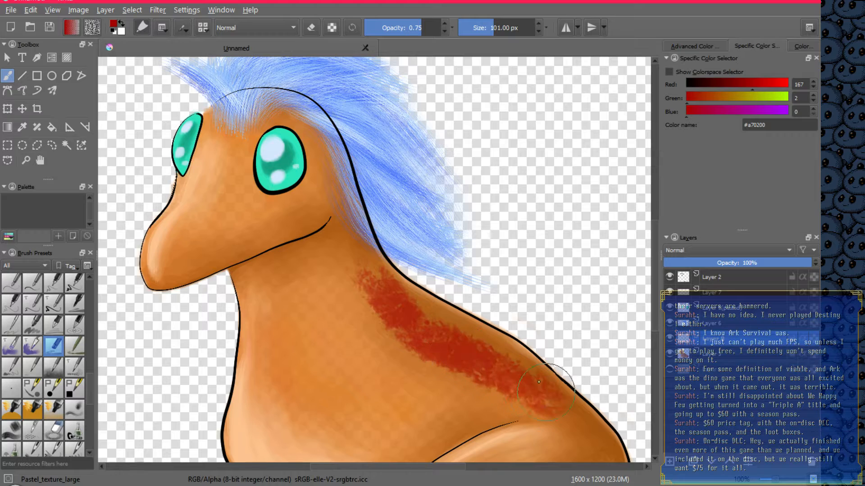
mouse_move(461, 331)
left_mouse_down()
mouse_move(400, 292)
mouse_move(488, 343)
left_mouse_up()
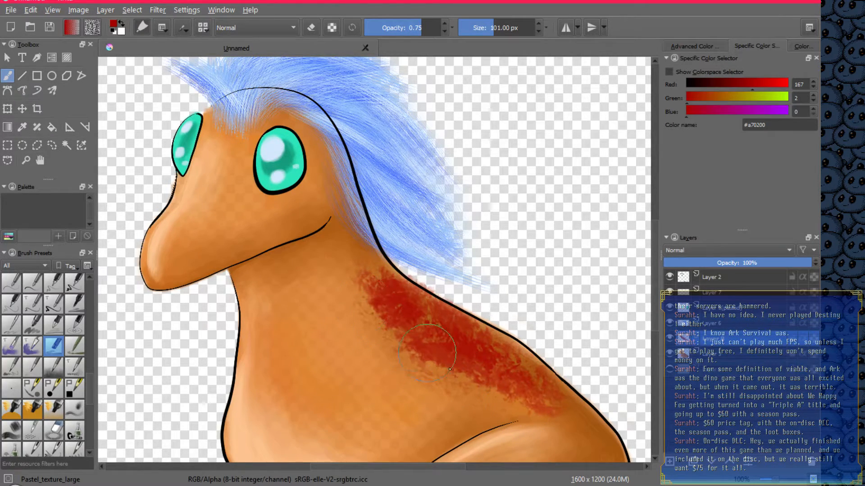
left_click_drag(429, 349, 492, 382)
key("ctrl+z")
key("ctrl+z")
key("ctrl+z")
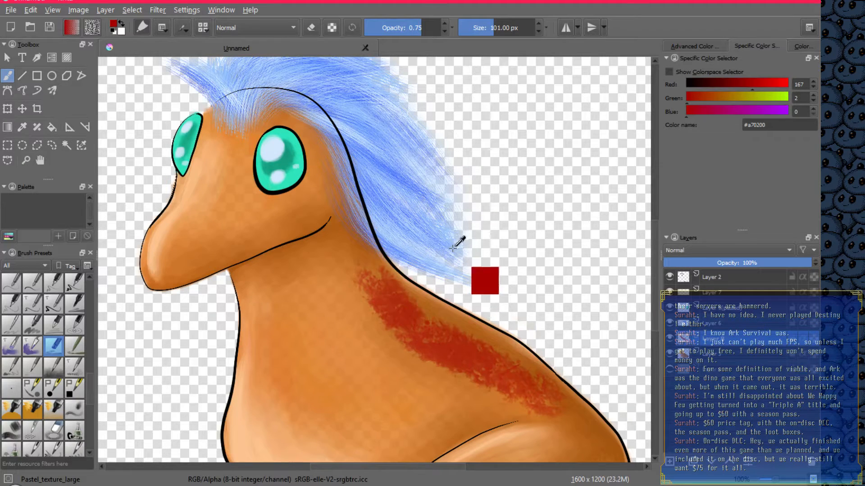
key("ctrl+z")
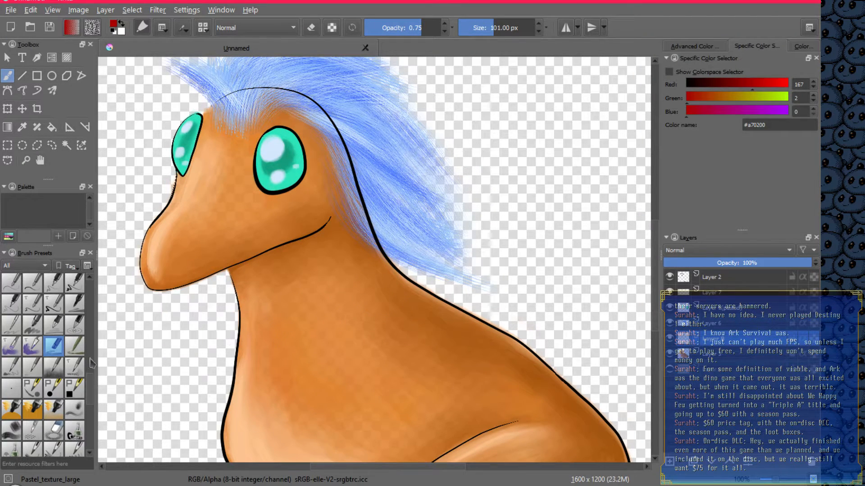
Try a wide dark red stroke with the Rake_texture brush across the neck and back, and undo it
scroll(90, 388, "down", 1)
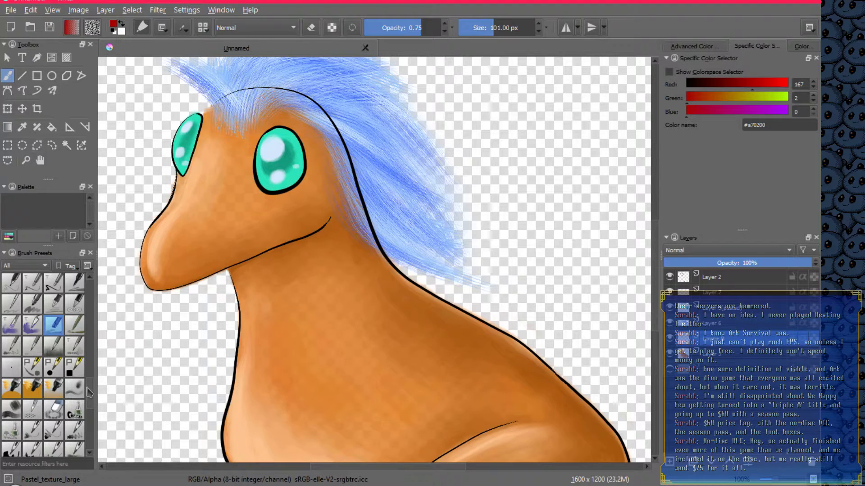
left_click(13, 409)
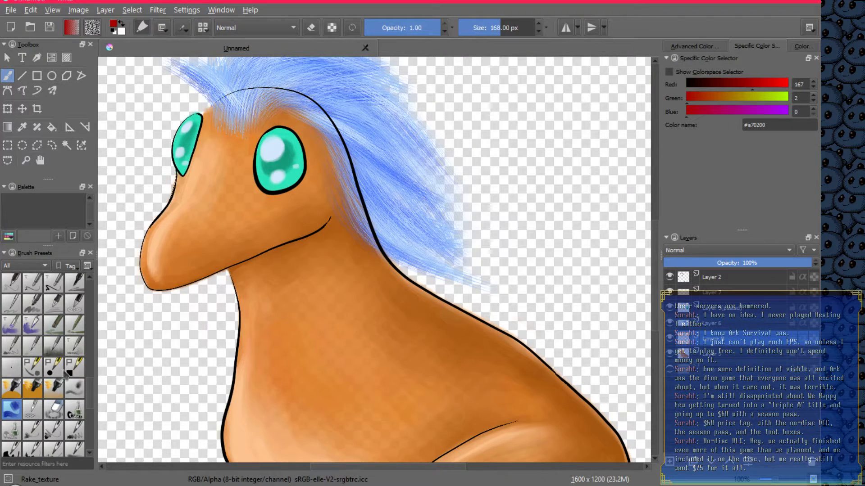
mouse_move(333, 266)
left_mouse_down()
mouse_move(428, 342)
mouse_move(514, 344)
left_mouse_up()
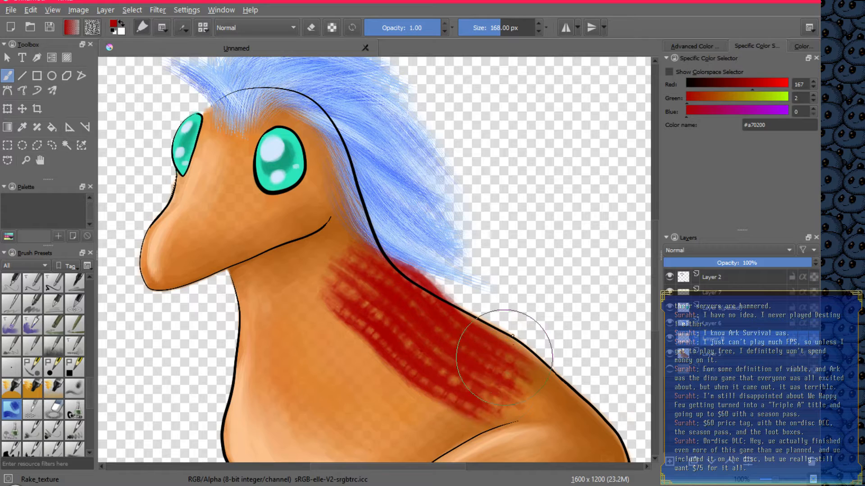
key("ctrl+z")
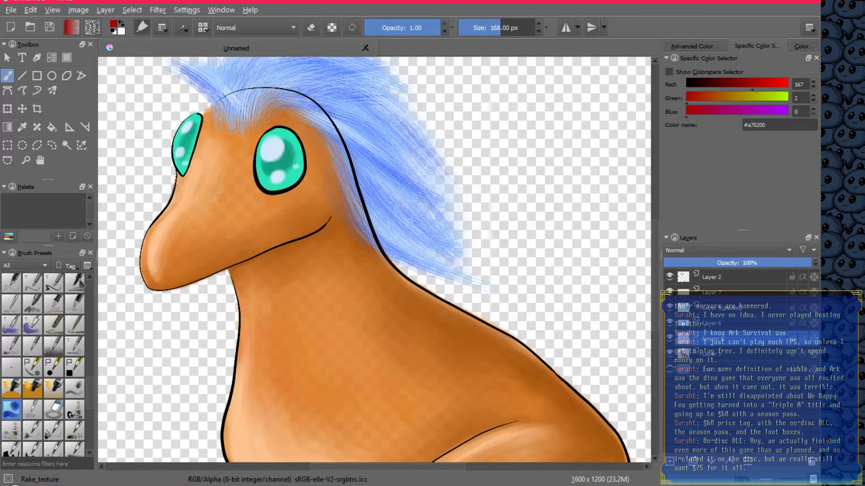
Try scattering dark red spots over the neck and body with the FX_splat_starfield brush, and undo them
left_click_drag(88, 400, 90, 365)
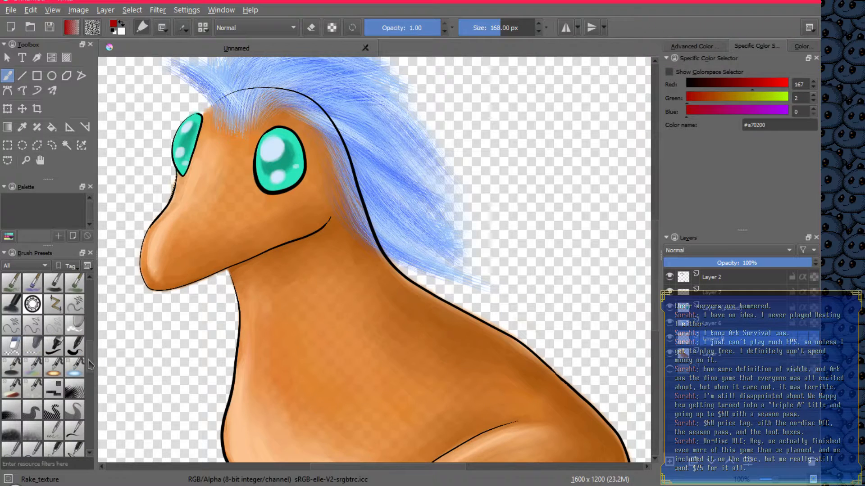
left_click(32, 389)
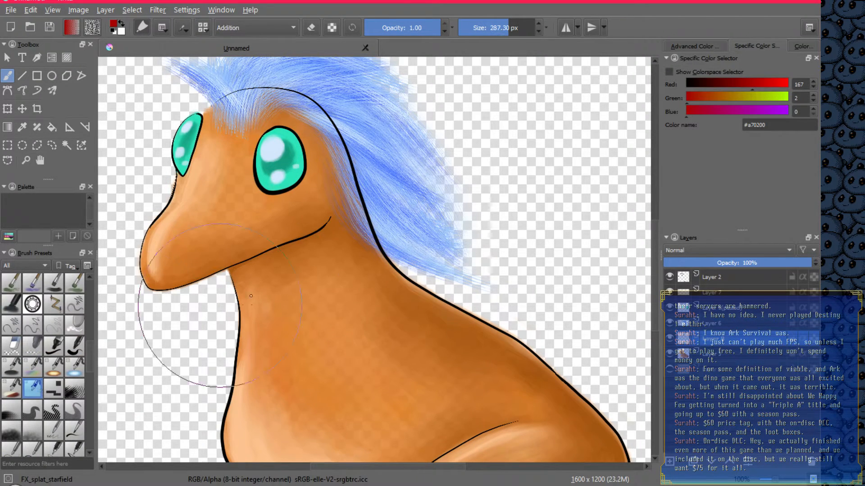
left_click(467, 373)
mouse_move(467, 373)
left_mouse_down()
mouse_move(334, 272)
mouse_move(344, 315)
mouse_move(324, 399)
mouse_move(340, 416)
mouse_move(360, 419)
left_mouse_up()
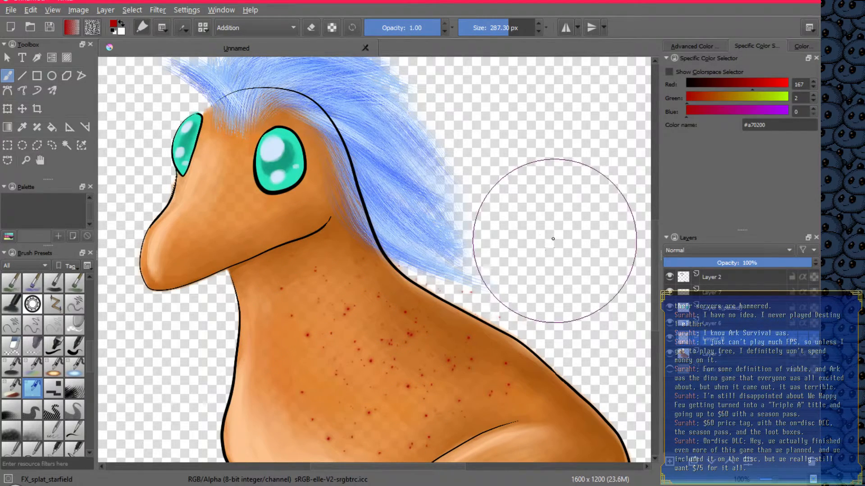
key("ctrl+z")
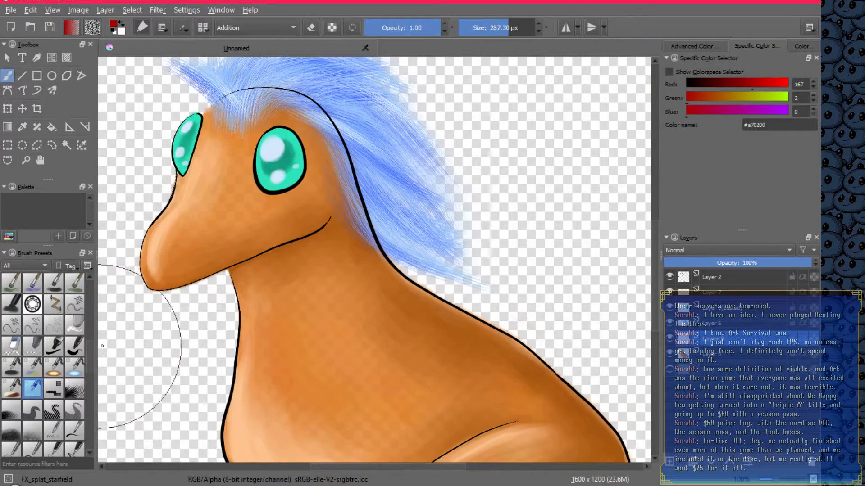
Reduce the FX_splat_starfield brush to 96 px, try fine dark red speckles along the neck and back, and undo them
key("bracketleft")
key("bracketleft")
key("bracketleft")
key("bracketleft")
key("bracketleft")
key("bracketleft")
key("bracketleft")
key("bracketleft")
key("bracketleft")
key("bracketleft")
key("bracketleft")
key("bracketleft")
key("bracketleft")
key("bracketleft")
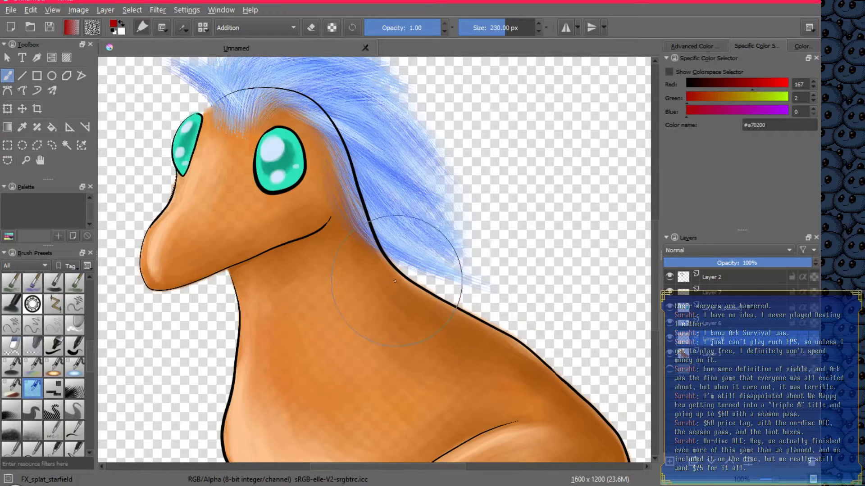
key("bracketleft")
key("bracketleft")
key("bracketleft")
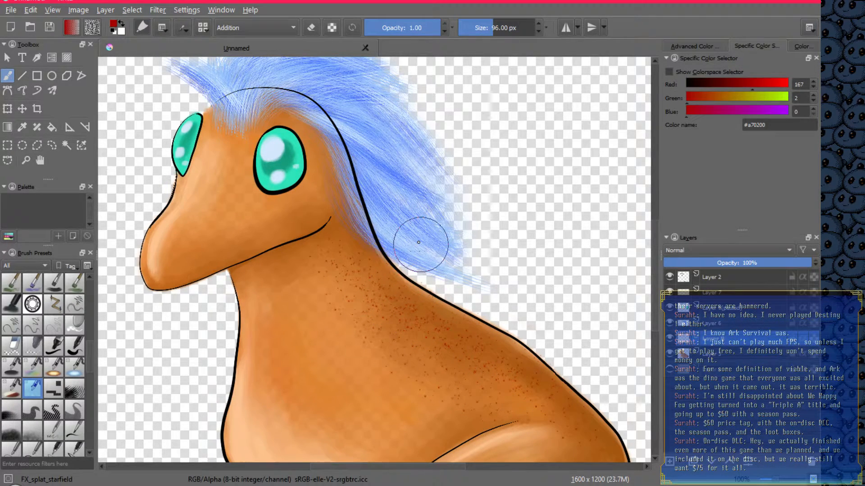
key("ctrl+z")
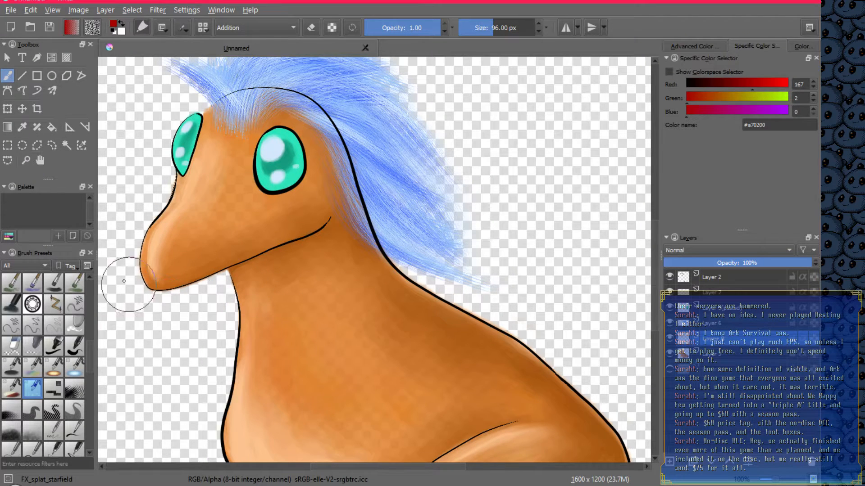
Paint a dark red band along the creature's upper back with the Bristles_textured brush at 64 px
left_click(21, 282)
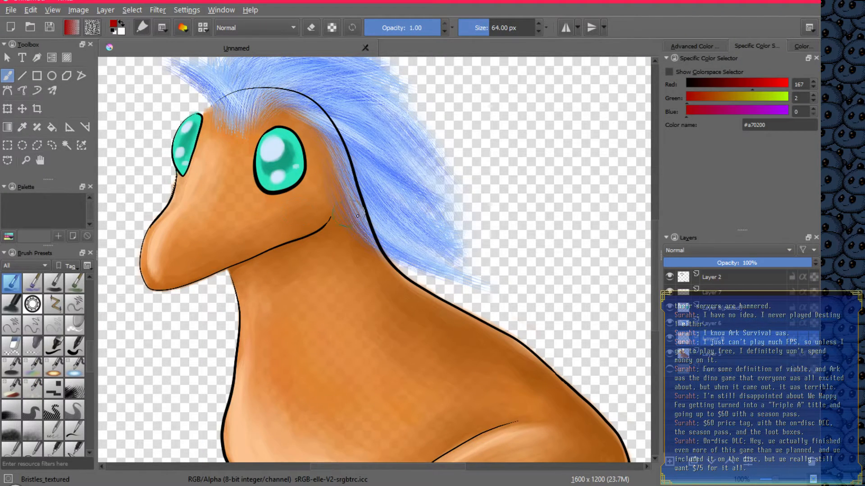
mouse_move(361, 260)
left_mouse_down()
mouse_move(414, 314)
mouse_move(525, 379)
mouse_move(469, 329)
mouse_move(411, 306)
mouse_move(363, 257)
left_mouse_up()
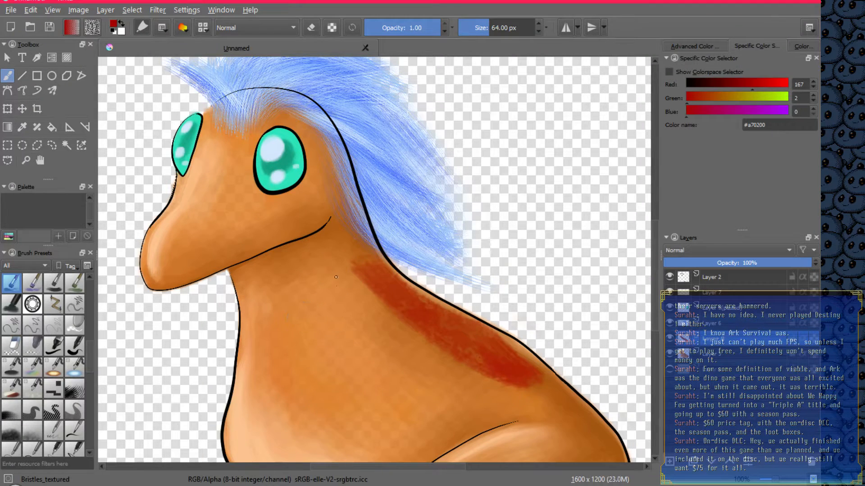
Undo the dark red back band, try a stroke down the neck with a reduced Bristle_Texture brush, and undo it
key("ctrl+z")
left_click_drag(90, 364, 92, 344)
left_click(34, 373)
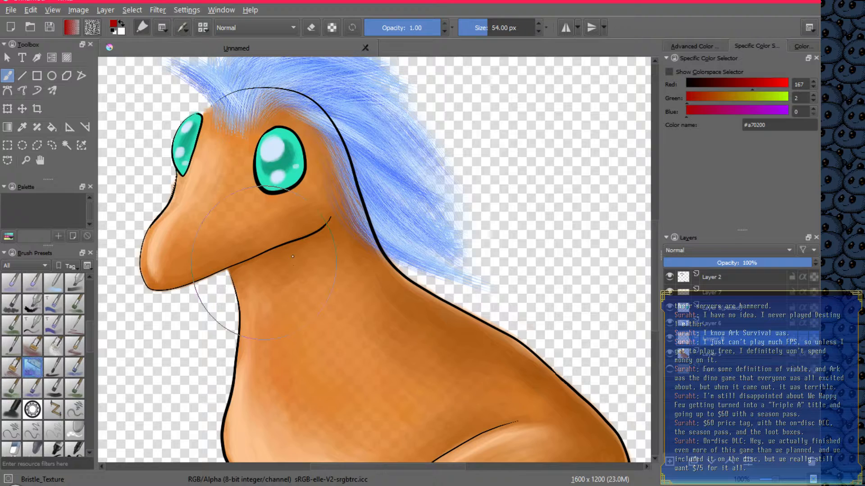
key("bracketleft")
key("bracketleft")
mouse_move(343, 230)
left_mouse_down()
mouse_move(352, 270)
mouse_move(441, 351)
mouse_move(392, 322)
left_mouse_up()
key("ctrl+z")
Try a dark red stroke on the lower neck with the Bristle_Tapered brush at 43 px, and undo it
left_click(17, 368)
left_click_drag(338, 301, 378, 364)
key("ctrl+z")
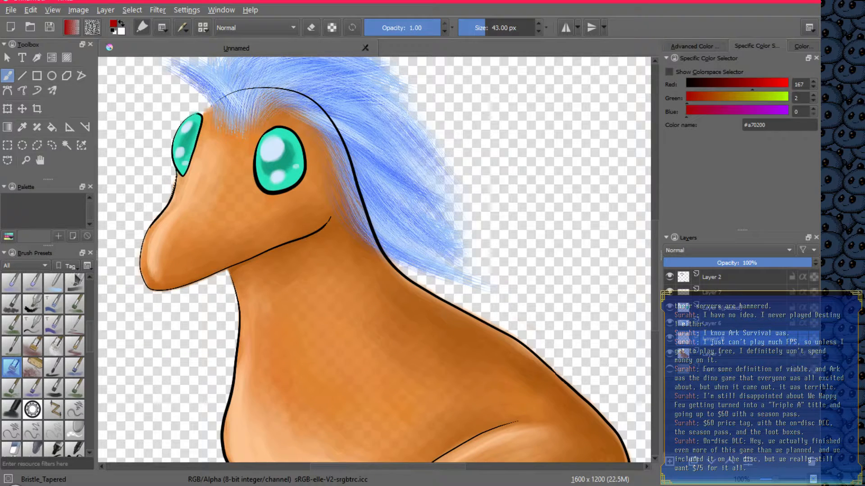
Try dark red strokes on the neck with the Block_bristles brush at 12 px and Block_fuzzy at 42 px, undoing each
left_click(12, 304)
mouse_move(352, 296)
left_mouse_down()
mouse_move(375, 336)
mouse_move(433, 381)
left_mouse_up()
key("ctrl+z")
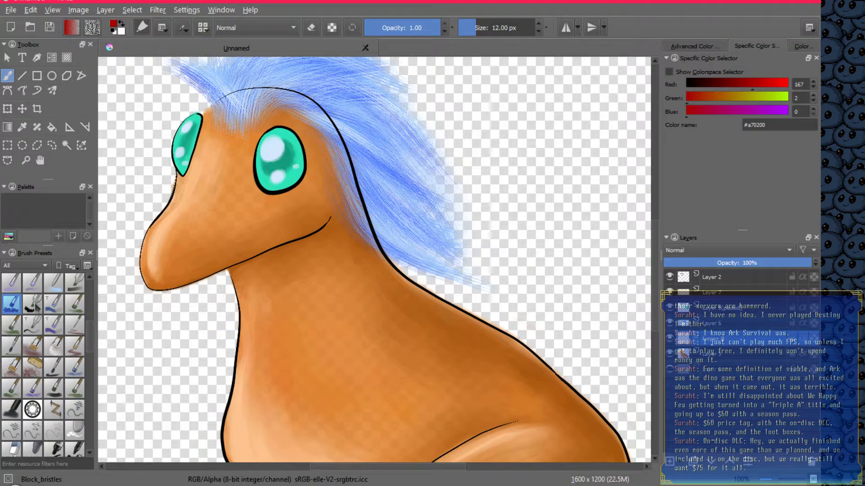
left_click(32, 303)
mouse_move(344, 290)
left_mouse_down()
mouse_move(371, 345)
mouse_move(438, 378)
mouse_move(388, 307)
left_mouse_up()
key("ctrl+z")
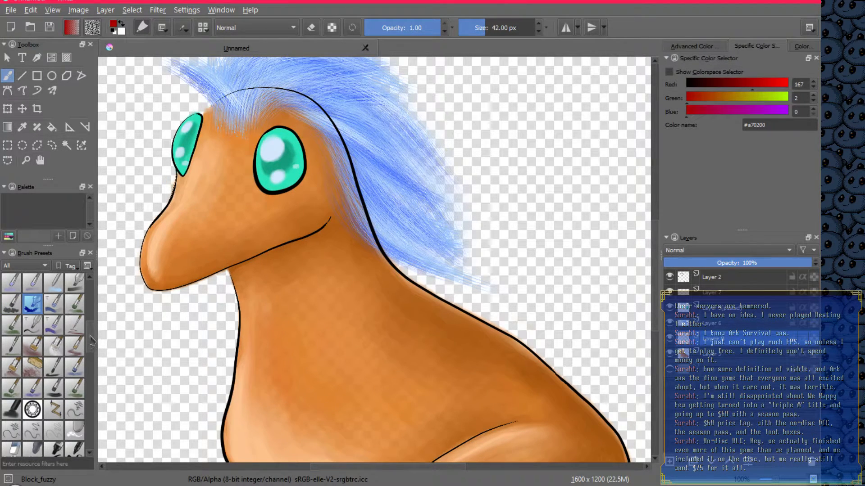
Try dark red strokes over the neck and back with two more presets, the second 0v4. Pattern grunge at 118 px, undoing both
left_click_drag(90, 337, 91, 314)
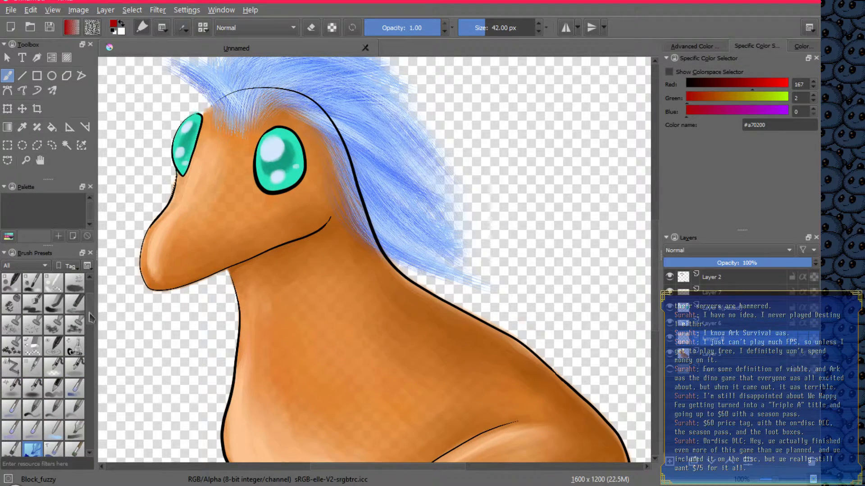
left_click(81, 319)
mouse_move(347, 277)
left_mouse_down()
mouse_move(405, 323)
mouse_move(520, 383)
left_mouse_up()
key("ctrl+z")
left_click(54, 325)
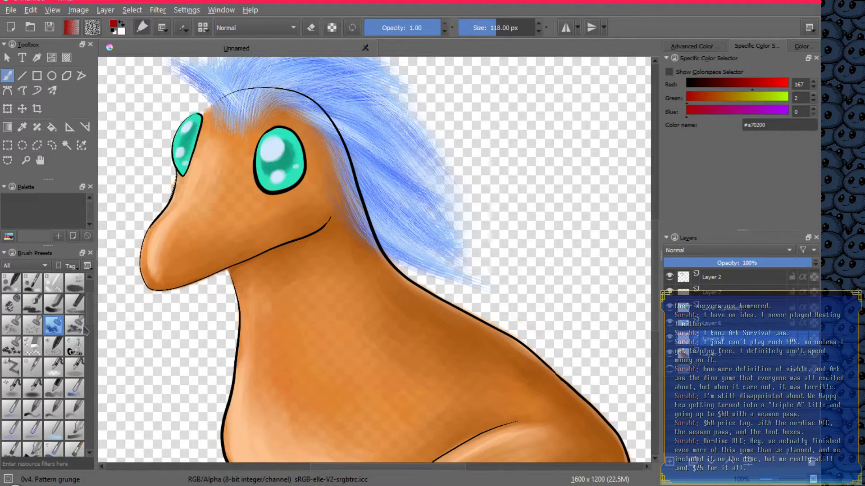
mouse_move(411, 307)
left_mouse_down()
mouse_move(525, 385)
mouse_move(448, 350)
mouse_move(367, 295)
mouse_move(349, 261)
left_mouse_up()
key("ctrl+z")
Try dark red splatters over the neck, chest and back with the 0v1. Splat brush at 213 px, and undo them
left_click(11, 325)
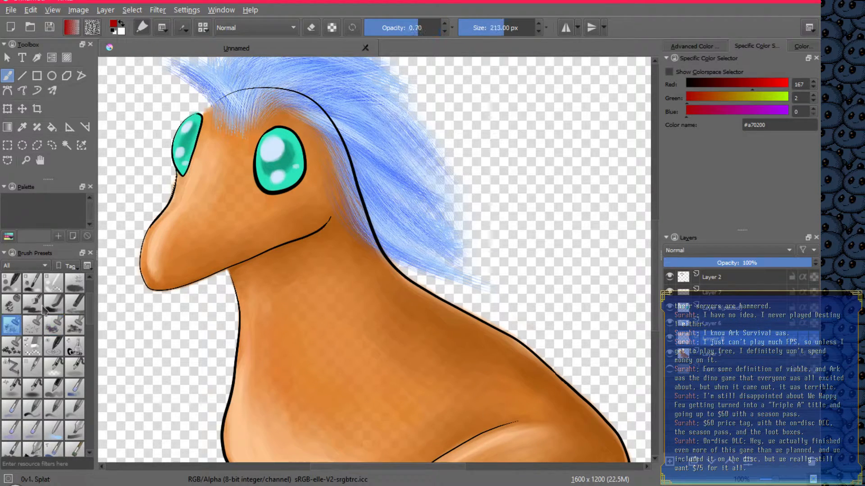
left_click_drag(396, 311, 457, 360)
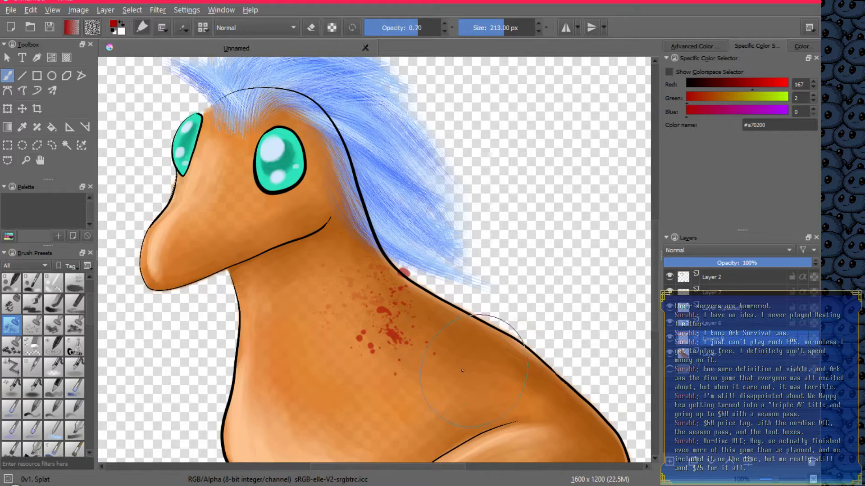
left_click(432, 334)
left_click(349, 371)
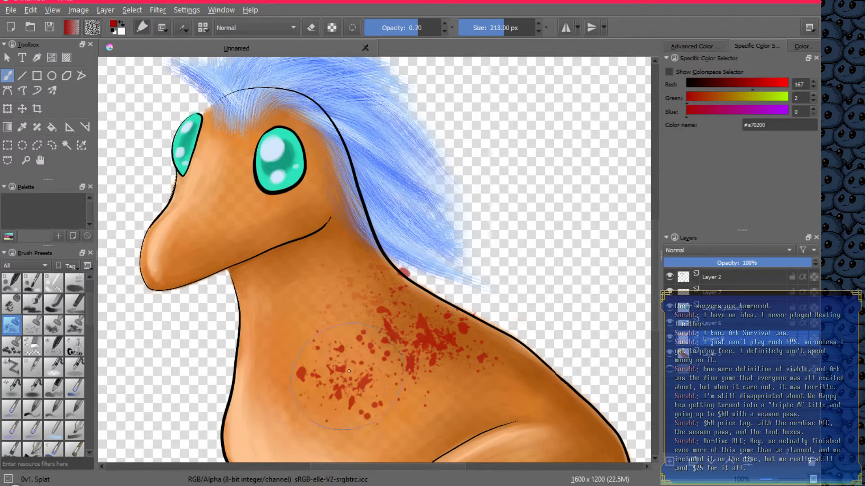
left_click(302, 286)
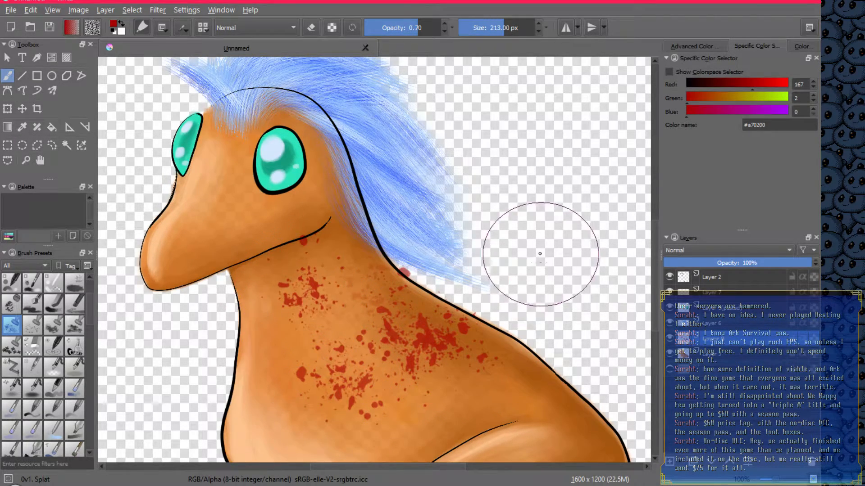
key("ctrl+z")
key("ctrl+z")
key("ctrl+z")
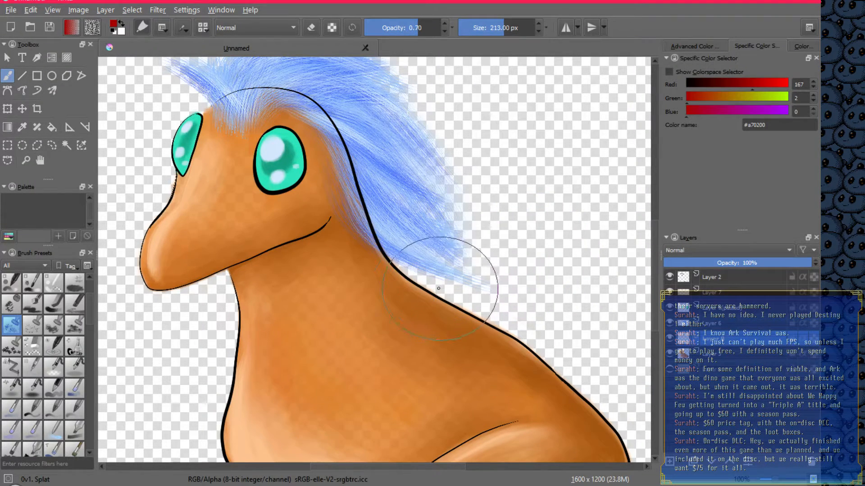
Try dark red freckles along the back with the 0v2. Mini splat brush at 112 px and at 55 px, undoing both
left_click(33, 325)
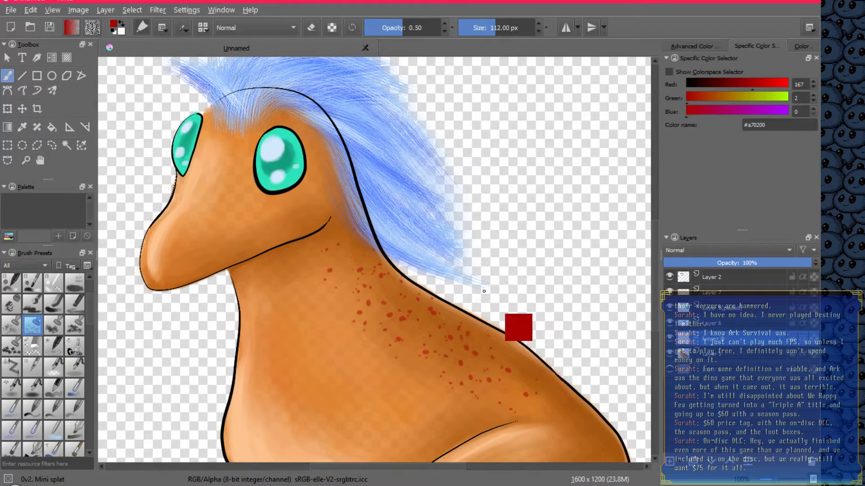
key("ctrl+z")
key("bracketleft")
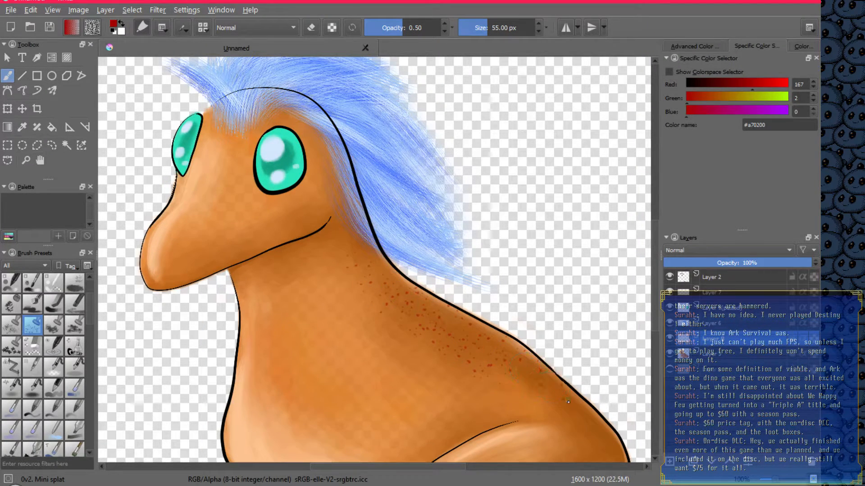
key("ctrl+z")
Try dark red neck strokes with the 0t5. template brush texture and 0t2. medium rounded texture brushes, and undo both
left_click(74, 305)
mouse_move(339, 272)
left_mouse_down()
mouse_move(393, 345)
mouse_move(471, 387)
left_mouse_up()
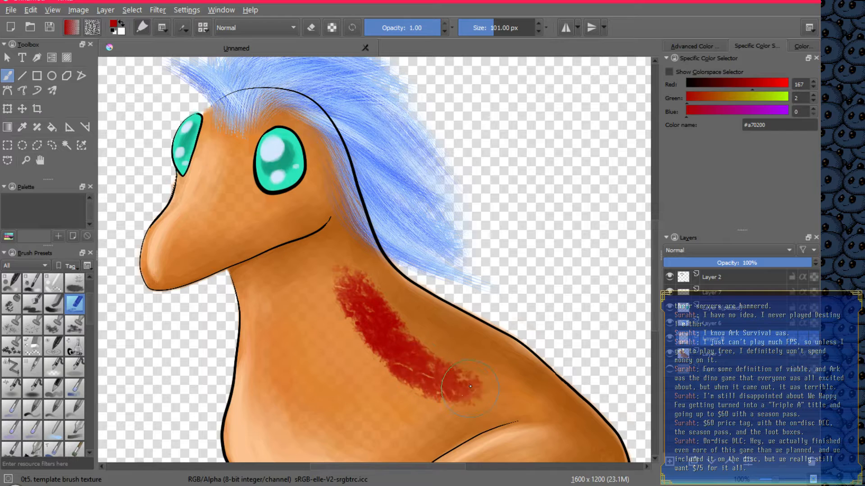
key("ctrl+z")
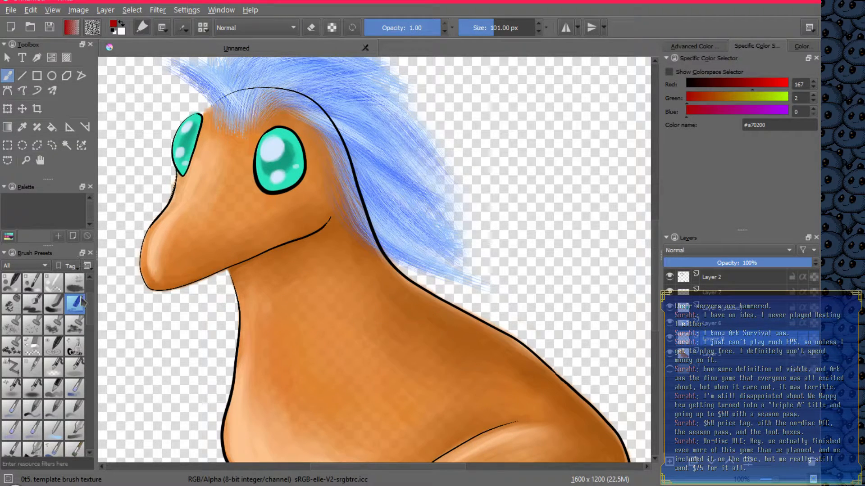
left_click(18, 305)
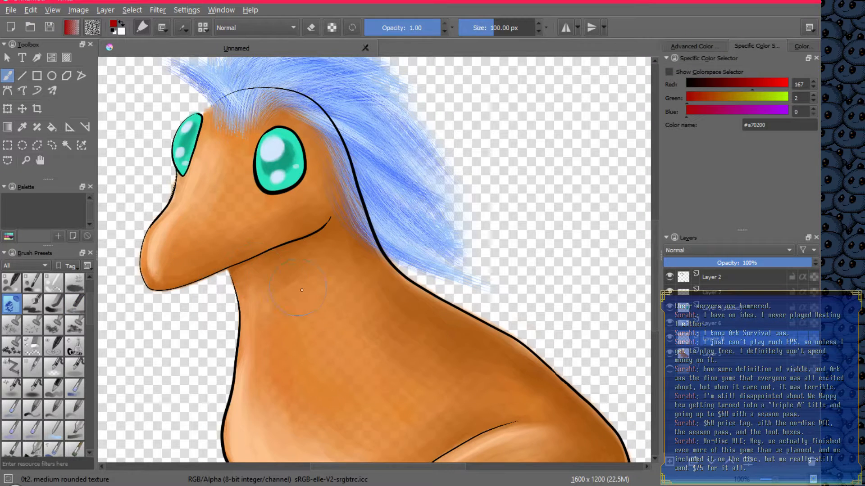
left_click_drag(290, 288, 383, 376)
key("ctrl+z")
Try a large dark red patch over the neck with the 0t1. Big textured brush at 435 px, and undo it
scroll(87, 315, "up", 3)
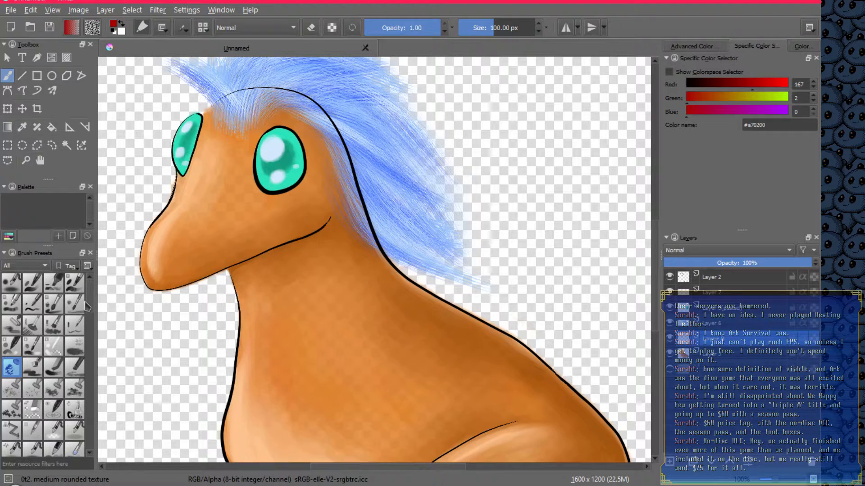
left_click(75, 346)
left_click_drag(310, 355, 343, 315)
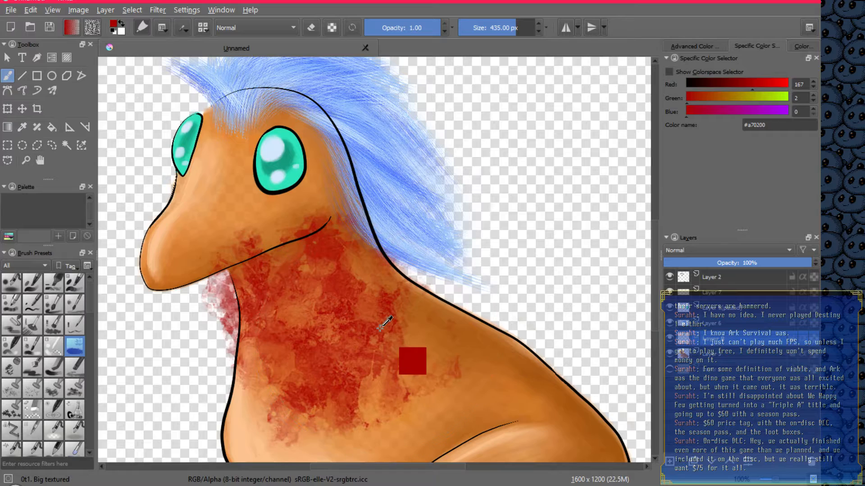
key("ctrl+z")
Try dark red strokes on the neck and upper back with the tc_leafy3 brush at 40 px, and undo them
scroll(90, 308, "down", 1)
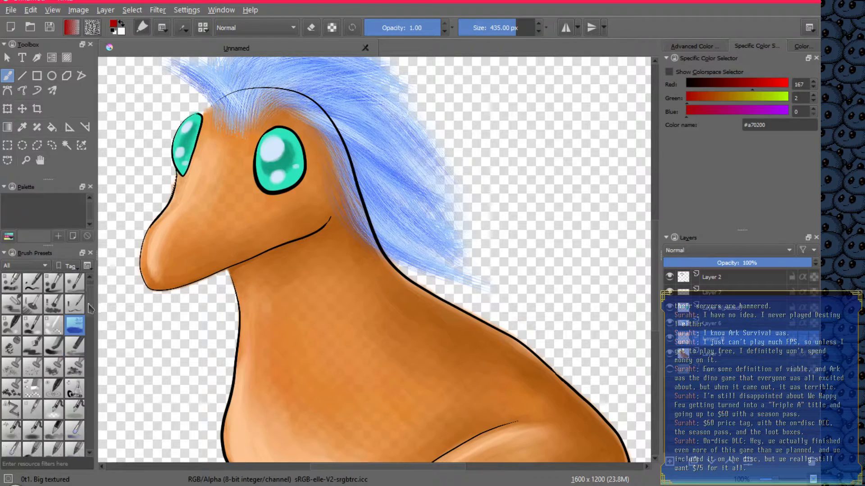
scroll(90, 309, "down", 4)
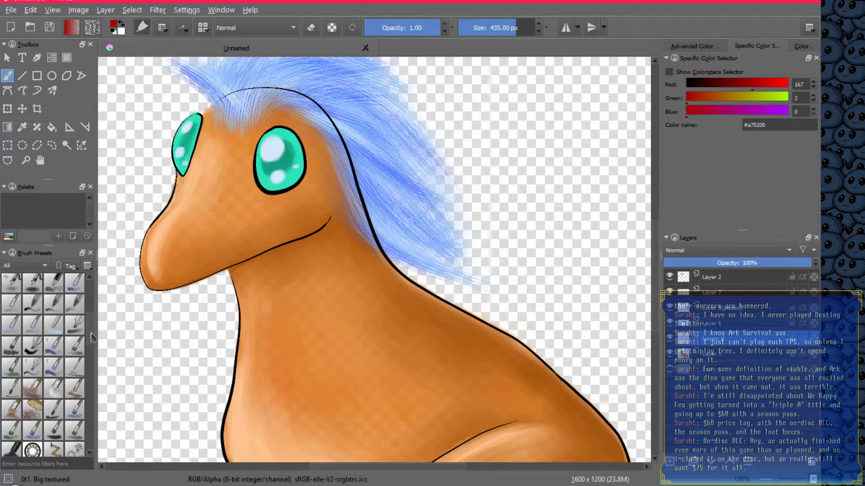
left_click_drag(91, 334, 95, 454)
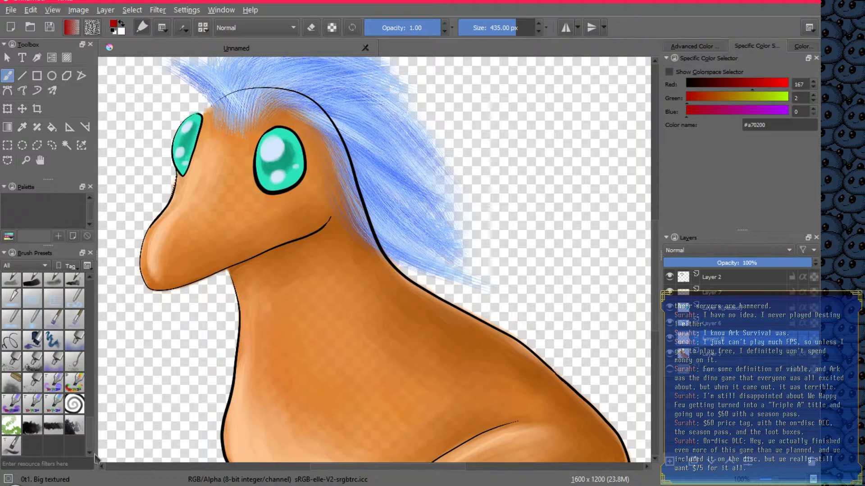
left_click(14, 427)
mouse_move(324, 300)
left_mouse_down()
mouse_move(343, 337)
mouse_move(392, 373)
left_mouse_up()
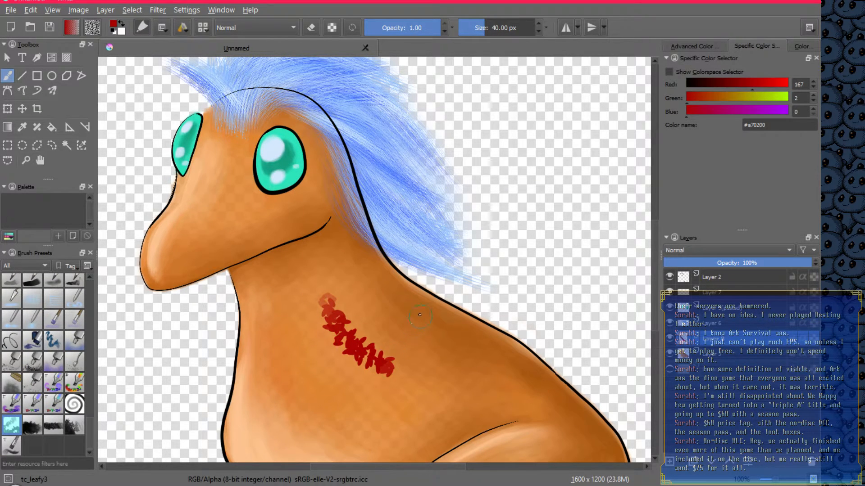
key("ctrl")
key("ctrl+z")
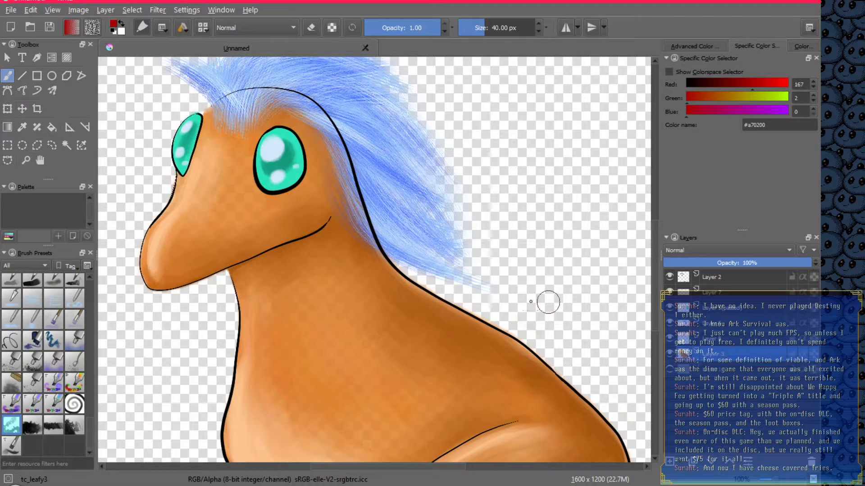
mouse_move(361, 259)
left_mouse_down()
mouse_move(413, 313)
mouse_move(482, 359)
mouse_move(379, 269)
mouse_move(488, 341)
mouse_move(374, 281)
mouse_move(493, 362)
mouse_move(381, 281)
mouse_move(416, 311)
mouse_move(477, 341)
mouse_move(392, 282)
mouse_move(477, 335)
left_mouse_up()
key("ctrl+z")
key("ctrl+z")
key("ctrl+z")
Try dark red splatters across the neck and body with the Splat_texture_2 brush at 213 px, and undo them
left_click(33, 362)
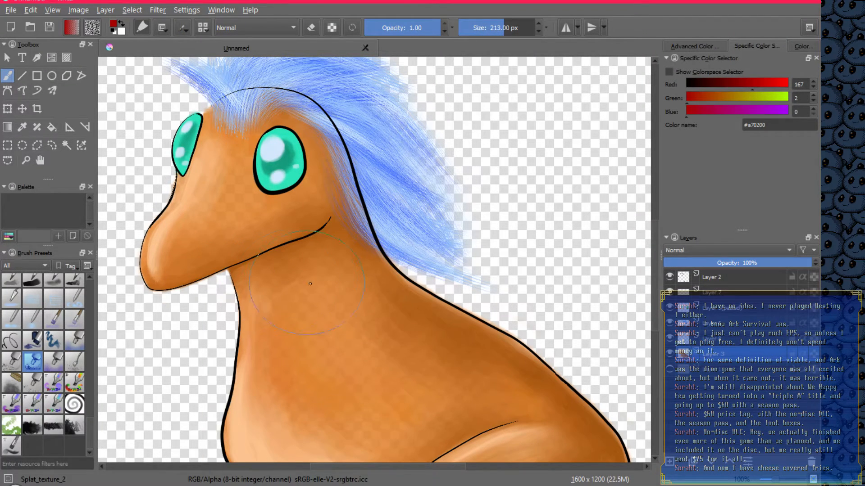
mouse_move(298, 262)
left_mouse_down()
mouse_move(342, 334)
mouse_move(410, 387)
mouse_move(468, 406)
mouse_move(433, 396)
mouse_move(415, 279)
left_mouse_up()
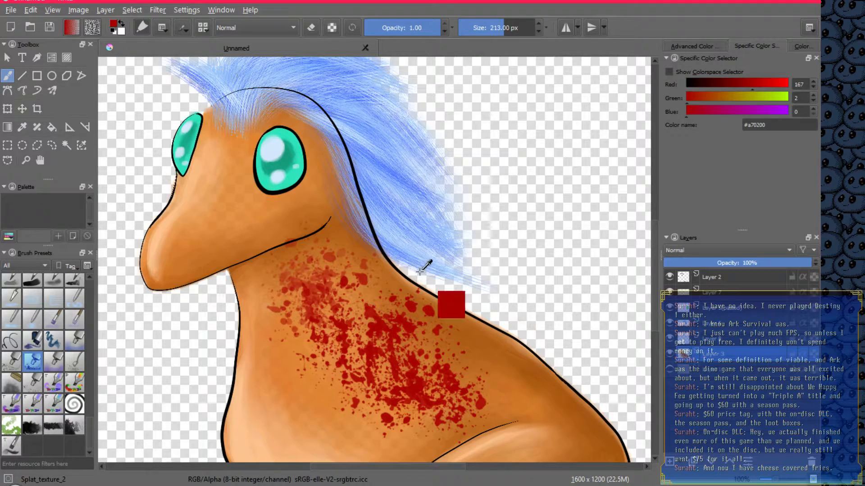
key("ctrl+z")
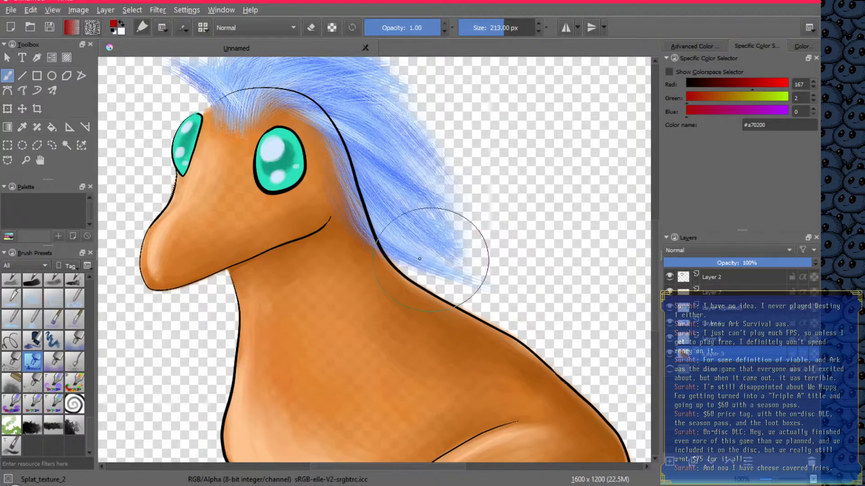
Try Splat_wet_cells brush strokes at 64 px down the neck and along the back outline, and undo them
left_click(53, 361)
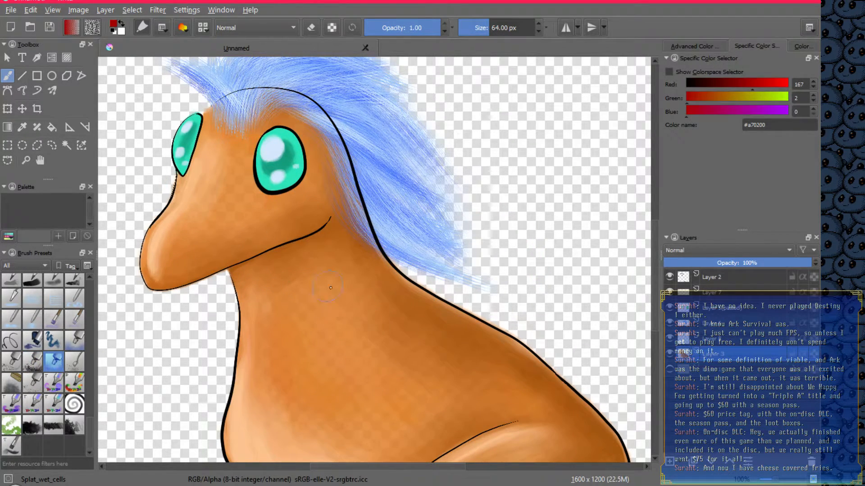
mouse_move(334, 298)
left_mouse_down()
mouse_move(368, 358)
mouse_move(442, 363)
left_mouse_up()
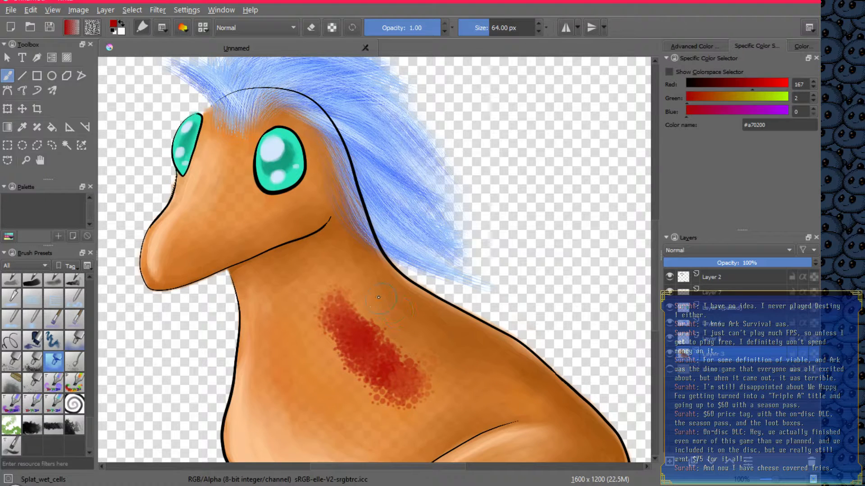
key("ctrl+z")
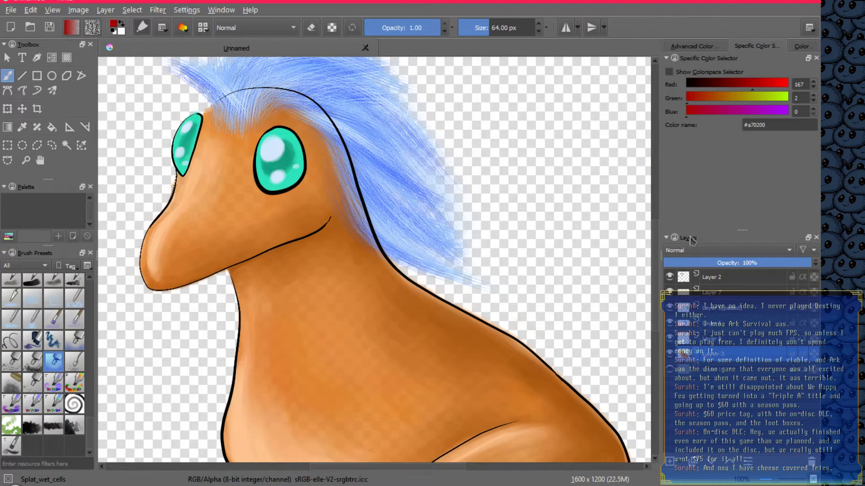
mouse_move(385, 284)
left_mouse_down()
mouse_move(476, 355)
mouse_move(374, 269)
mouse_move(463, 340)
left_mouse_up()
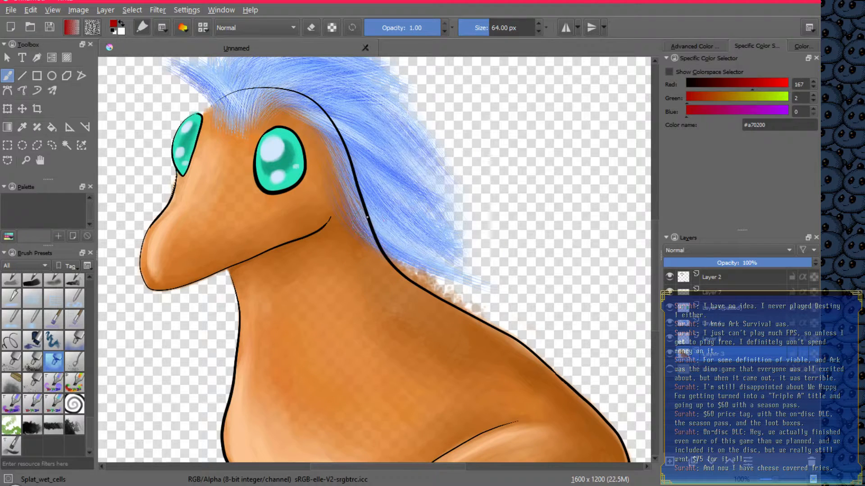
key("ctrl+z")
Paint a broad dark red band from the neck along the upper back with the Splat_wet_cells brush at 64 px
mouse_move(365, 281)
left_mouse_down()
mouse_move(406, 311)
mouse_move(358, 252)
mouse_move(442, 342)
mouse_move(501, 368)
mouse_move(533, 407)
left_mouse_up()
key("ctrl+z")
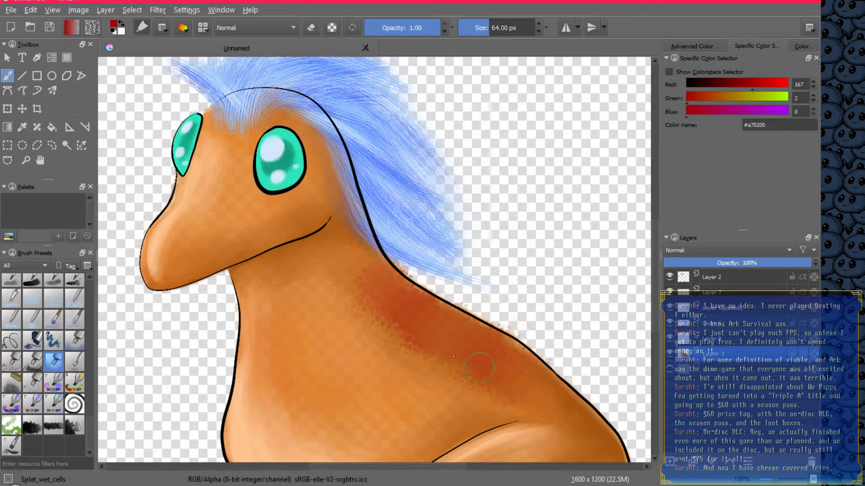
mouse_move(394, 302)
left_mouse_down()
mouse_move(432, 342)
mouse_move(527, 387)
mouse_move(445, 341)
mouse_move(463, 352)
mouse_move(394, 299)
mouse_move(478, 353)
mouse_move(437, 317)
mouse_move(499, 354)
mouse_move(384, 291)
mouse_move(341, 244)
mouse_move(385, 297)
mouse_move(335, 240)
mouse_move(415, 328)
mouse_move(352, 277)
mouse_move(419, 343)
mouse_move(526, 403)
mouse_move(482, 354)
mouse_move(541, 386)
left_mouse_up()
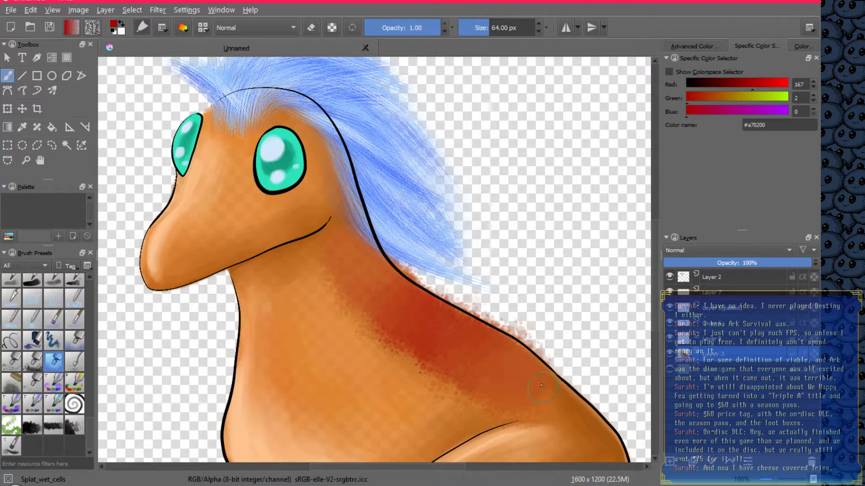
Reduce the Splat_wet_cells brush to 41 px and paint dark red markings along the thigh and up onto the rump
left_click_drag(533, 355, 425, 215)
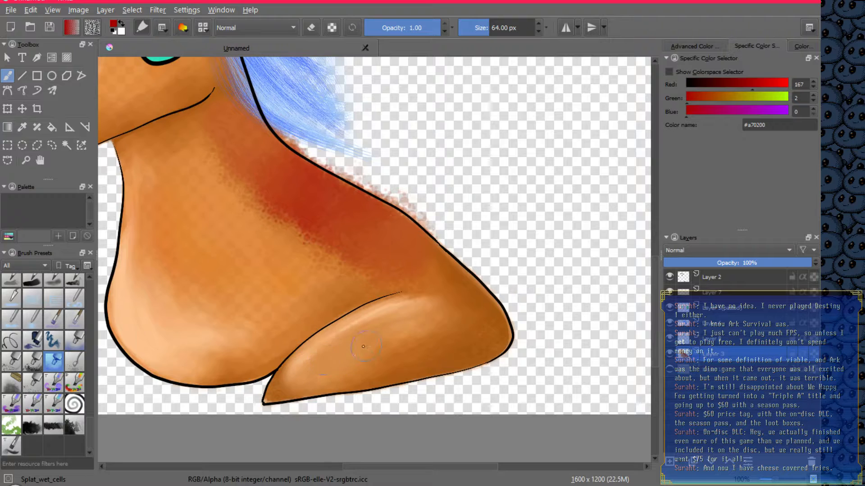
key("bracketleft")
key("bracketleft")
key("bracketleft")
key("bracketleft")
key("bracketleft")
mouse_move(317, 370)
left_mouse_down()
mouse_move(370, 333)
mouse_move(444, 307)
left_mouse_up()
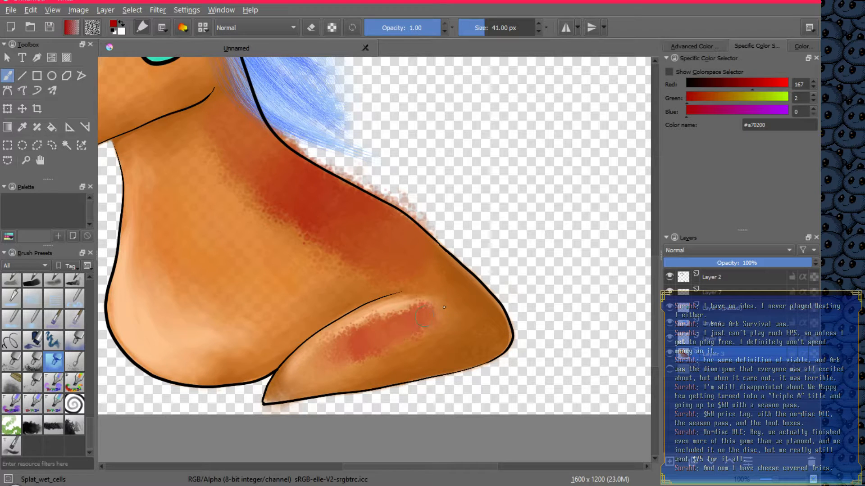
mouse_move(454, 255)
left_mouse_down()
mouse_move(481, 297)
mouse_move(471, 312)
mouse_move(459, 287)
mouse_move(471, 308)
mouse_move(447, 312)
left_mouse_up()
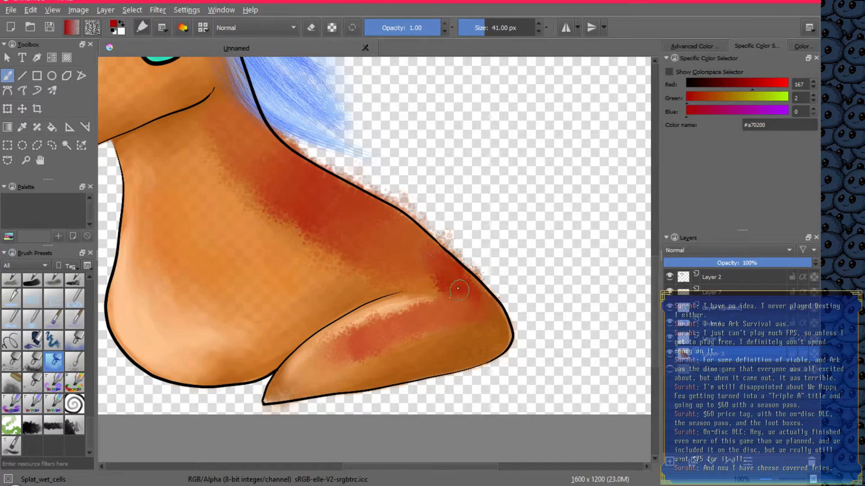
Blend the dark red markings on the rump and thigh with the Splat_wet_cells brush at 41 px
left_click_drag(454, 252, 476, 299)
left_click_drag(449, 272, 476, 301)
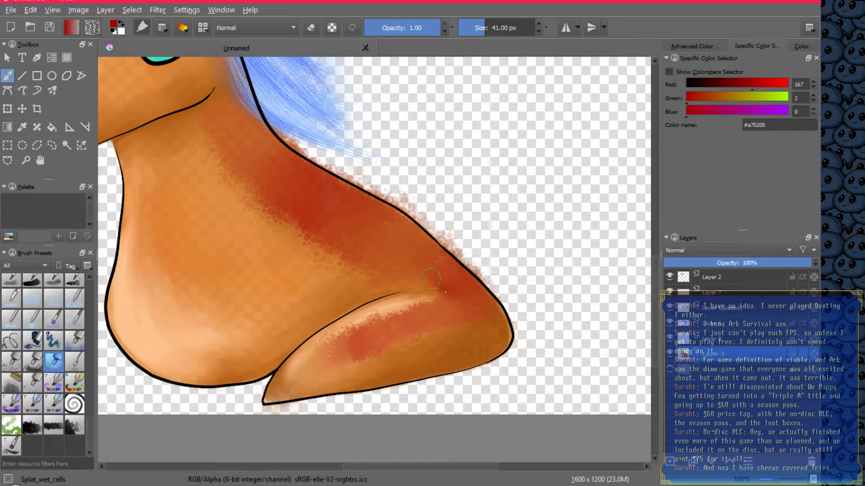
mouse_move(434, 277)
left_mouse_down()
mouse_move(451, 295)
mouse_move(443, 316)
mouse_move(400, 316)
mouse_move(362, 333)
left_mouse_up()
left_click_drag(397, 306, 337, 337)
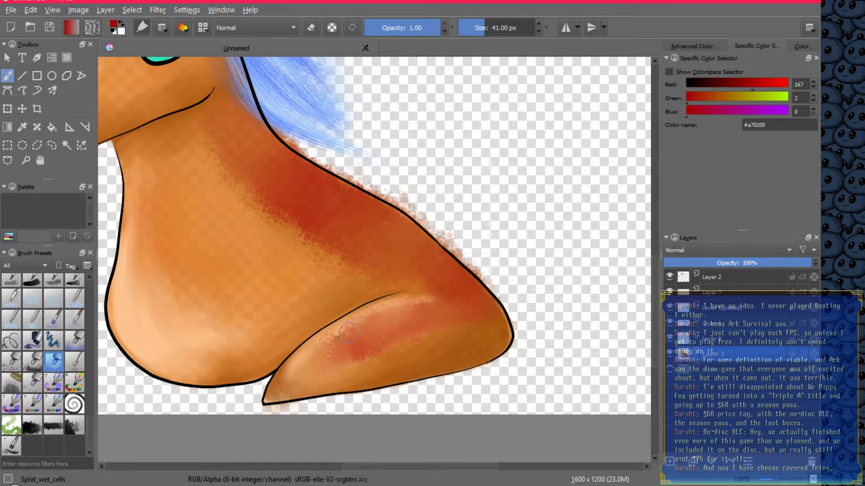
left_click_drag(418, 319, 345, 364)
Soften the lower edge of the dark red neck band and deepen the red along the upper back
mouse_move(202, 138)
left_mouse_down()
mouse_move(265, 207)
mouse_move(242, 192)
mouse_move(358, 269)
left_mouse_up()
left_click_drag(295, 208, 390, 280)
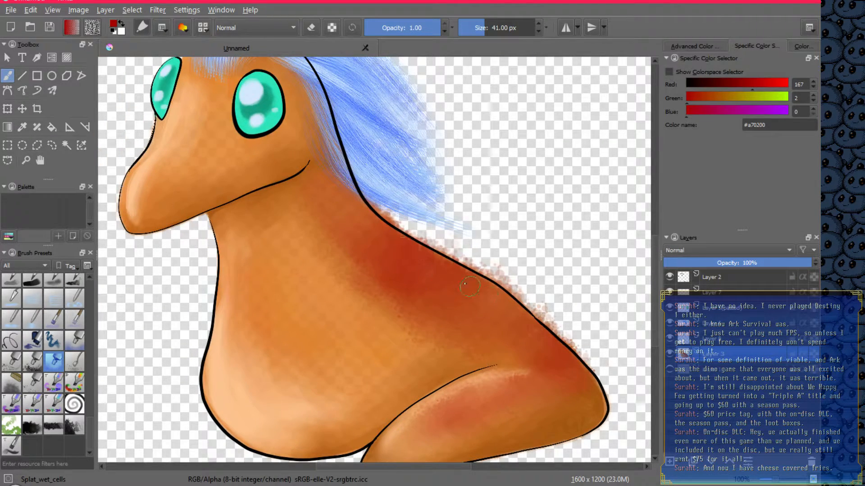
mouse_move(525, 327)
left_mouse_down()
mouse_move(455, 281)
mouse_move(518, 310)
mouse_move(496, 323)
mouse_move(473, 315)
mouse_move(415, 264)
mouse_move(479, 289)
mouse_move(530, 333)
mouse_move(384, 262)
left_mouse_up()
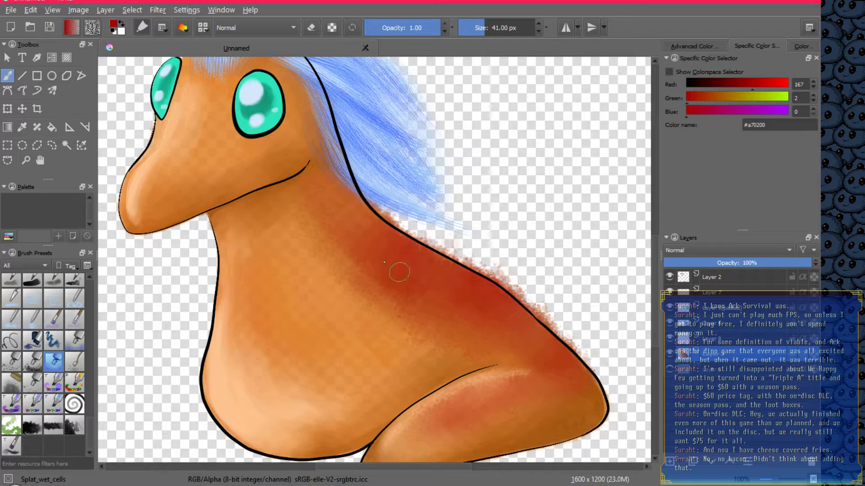
left_click_drag(329, 222, 431, 327)
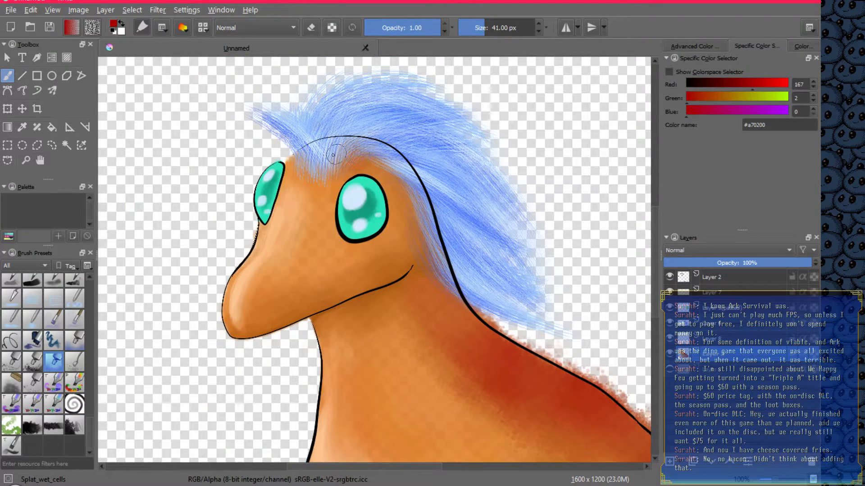
Paint dark red shading around the back of the head, from above the eye down the cheek to the mouth corner and upper neck
mouse_move(333, 155)
left_mouse_down()
mouse_move(382, 162)
mouse_move(360, 153)
mouse_move(398, 169)
mouse_move(412, 204)
mouse_move(408, 198)
mouse_move(424, 254)
mouse_move(419, 247)
mouse_move(419, 257)
mouse_move(384, 277)
mouse_move(415, 244)
mouse_move(410, 203)
left_mouse_up()
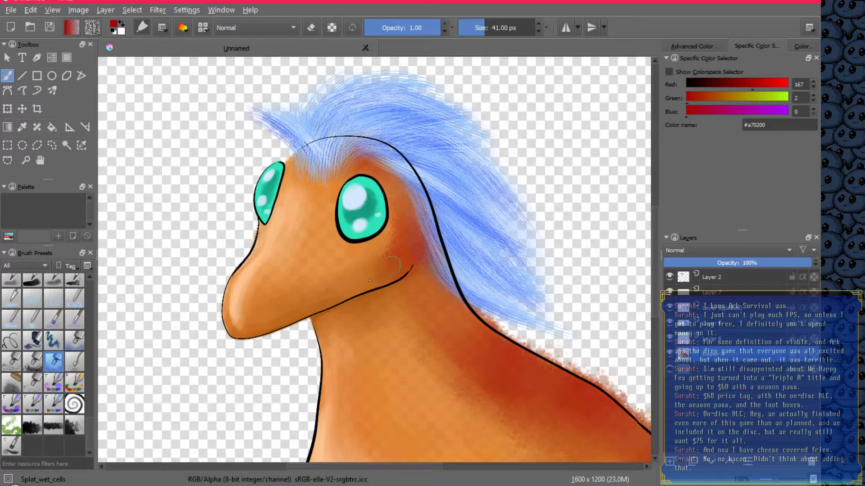
mouse_move(419, 258)
left_mouse_down()
mouse_move(379, 281)
mouse_move(406, 267)
mouse_move(385, 277)
mouse_move(398, 263)
mouse_move(395, 289)
left_mouse_up()
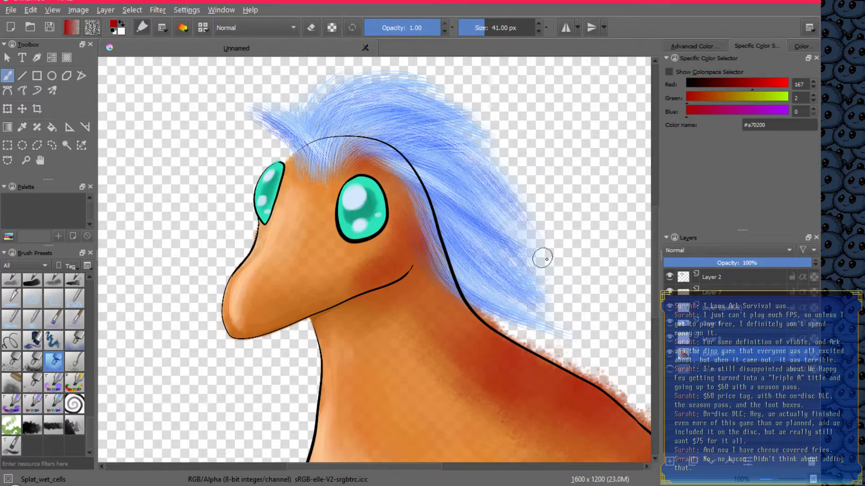
mouse_move(471, 328)
left_mouse_down()
mouse_move(449, 306)
mouse_move(423, 227)
mouse_move(457, 317)
mouse_move(432, 286)
mouse_move(463, 341)
mouse_move(424, 286)
left_mouse_up()
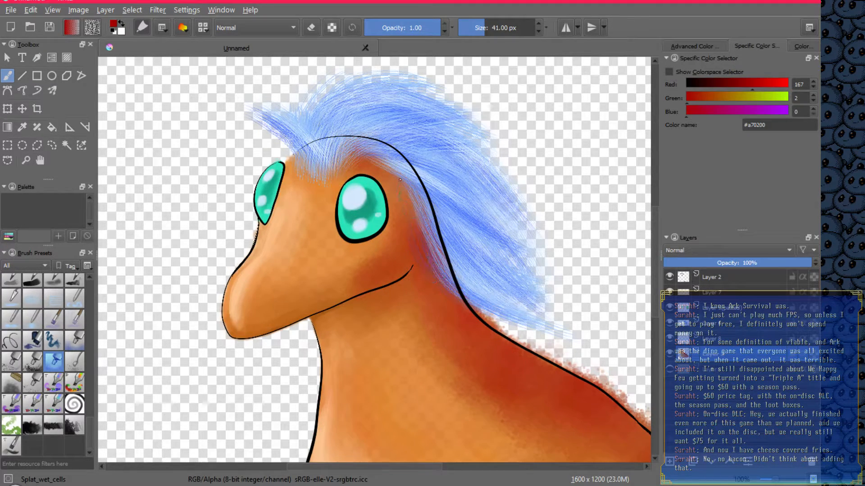
mouse_move(397, 176)
left_mouse_down()
mouse_move(418, 248)
mouse_move(416, 220)
mouse_move(382, 164)
mouse_move(420, 241)
mouse_move(403, 228)
mouse_move(414, 278)
left_mouse_up()
left_click_drag(415, 233, 403, 253)
Deepen the dark red band down the neck and back, enlarging the Splat_wet_cells brush to 63 px for a cell-textured lower edge
left_click_drag(535, 381, 353, 285)
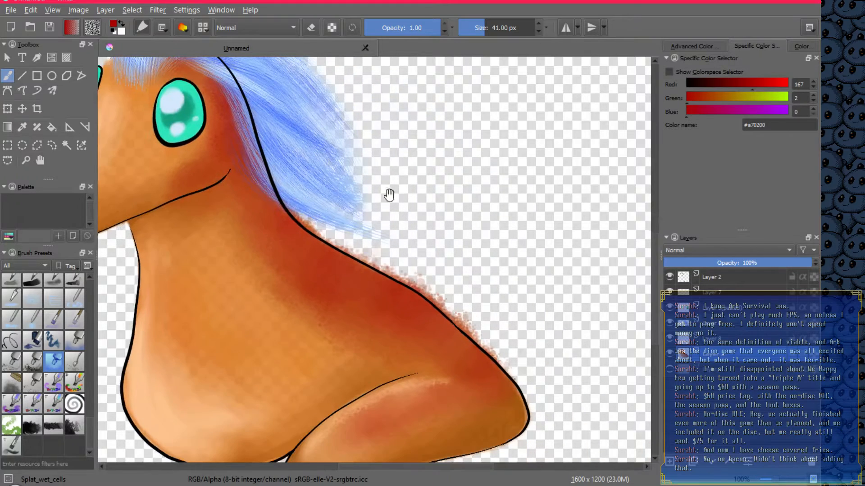
mouse_move(302, 239)
left_mouse_down()
mouse_move(402, 299)
mouse_move(471, 357)
left_mouse_up()
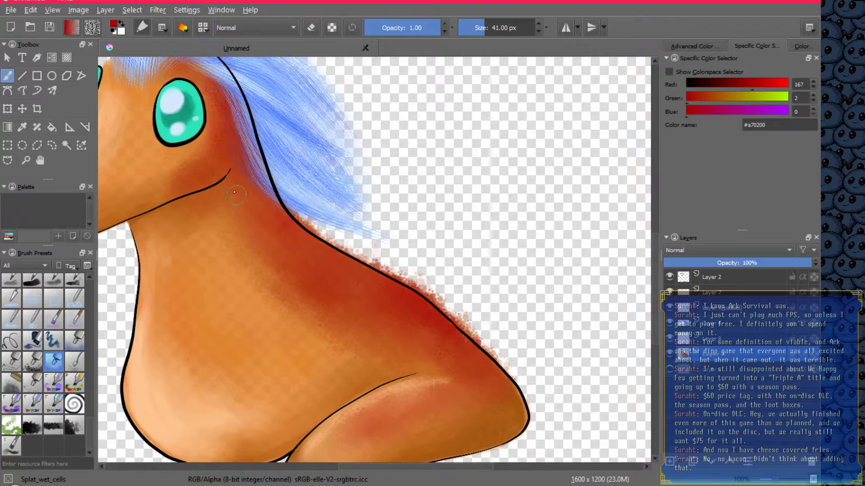
key("bracketright")
key("bracketright")
key("bracketright")
key("bracketright")
key("bracketright")
key("bracketright")
mouse_move(279, 256)
left_mouse_down()
mouse_move(420, 349)
mouse_move(250, 209)
mouse_move(259, 236)
mouse_move(303, 276)
mouse_move(324, 276)
mouse_move(274, 236)
mouse_move(308, 273)
mouse_move(257, 225)
mouse_move(239, 176)
left_mouse_up()
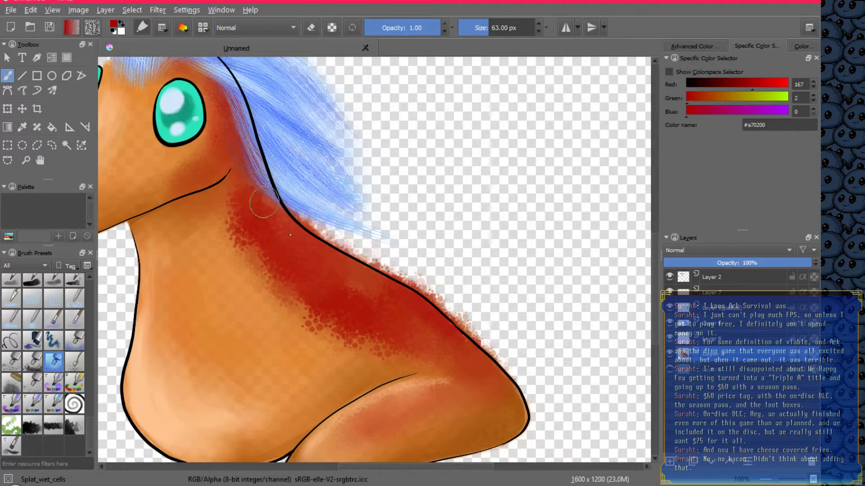
mouse_move(270, 220)
left_mouse_down()
mouse_move(340, 278)
mouse_move(414, 315)
mouse_move(314, 262)
mouse_move(360, 300)
mouse_move(413, 319)
mouse_move(475, 358)
mouse_move(392, 278)
mouse_move(351, 278)
mouse_move(482, 367)
mouse_move(385, 303)
mouse_move(416, 343)
mouse_move(444, 356)
mouse_move(362, 338)
mouse_move(302, 289)
mouse_move(280, 251)
mouse_move(336, 316)
mouse_move(376, 322)
mouse_move(323, 300)
mouse_move(242, 203)
mouse_move(269, 257)
mouse_move(246, 208)
mouse_move(314, 301)
mouse_move(432, 355)
mouse_move(437, 401)
left_mouse_up()
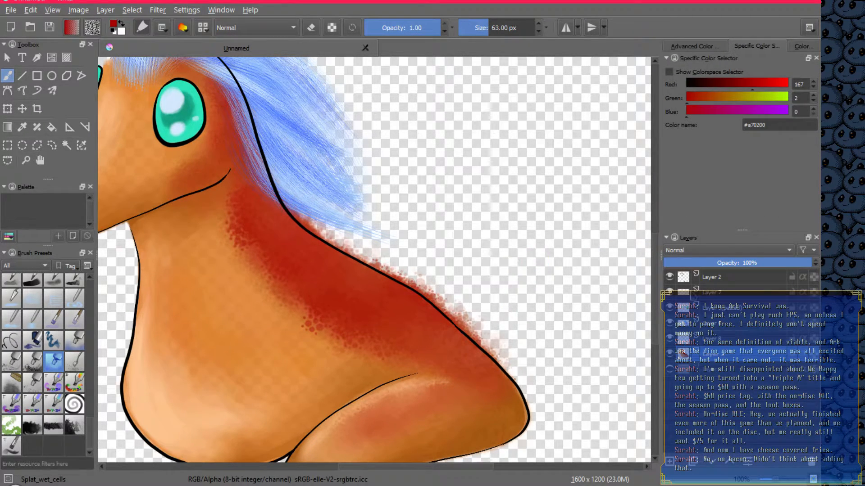
Hide the blue mane layer and switch to the Eraser_hard brush at 15 px from the Erasers presets
left_click(671, 323)
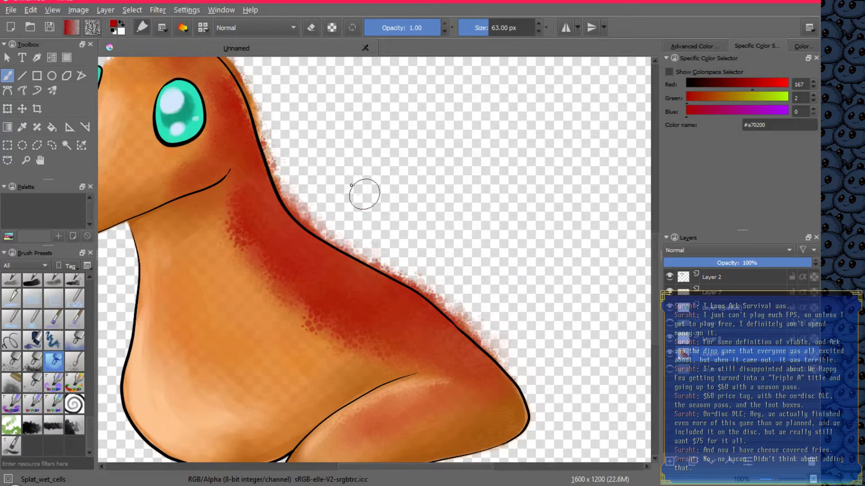
left_click_drag(320, 153, 409, 266)
right_click(457, 237)
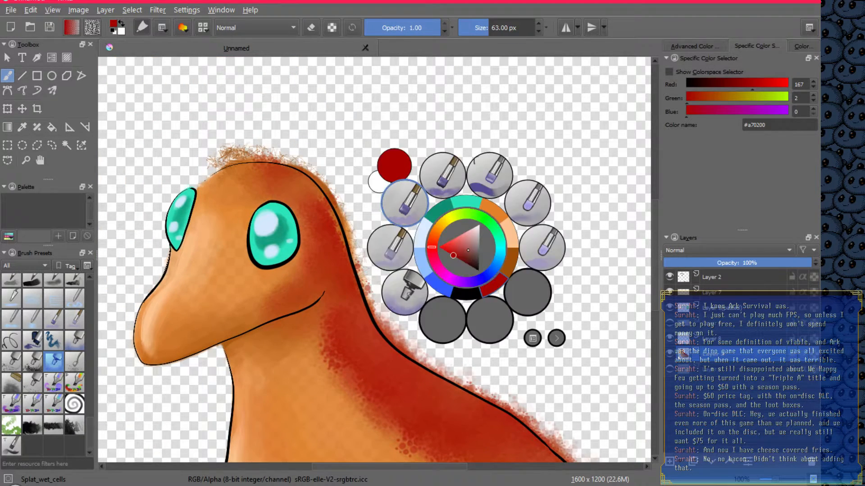
left_click(537, 225)
right_click(536, 225)
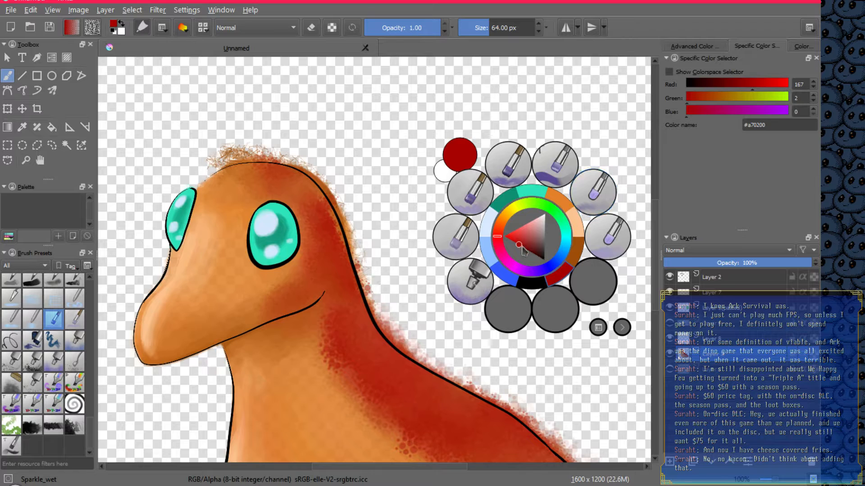
left_click(598, 327)
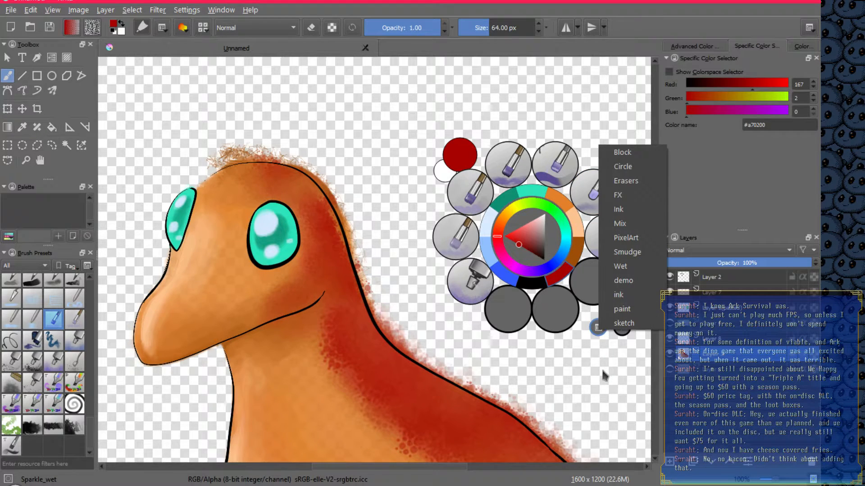
left_click(624, 181)
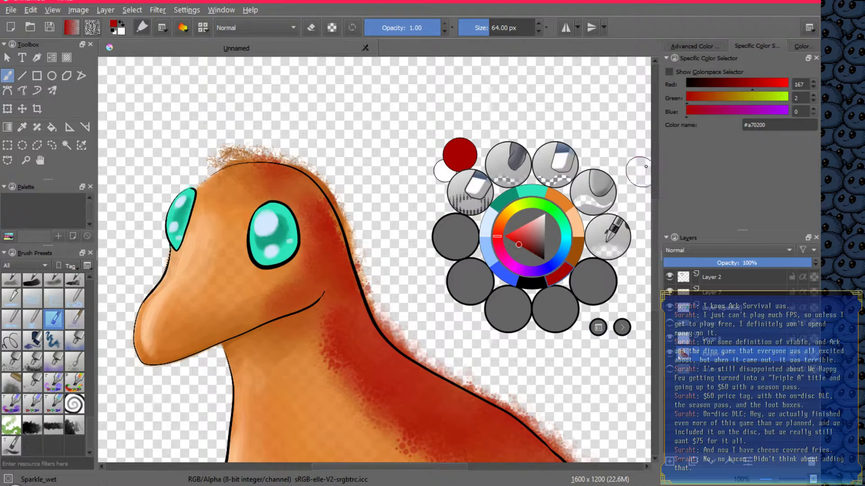
left_click(558, 172)
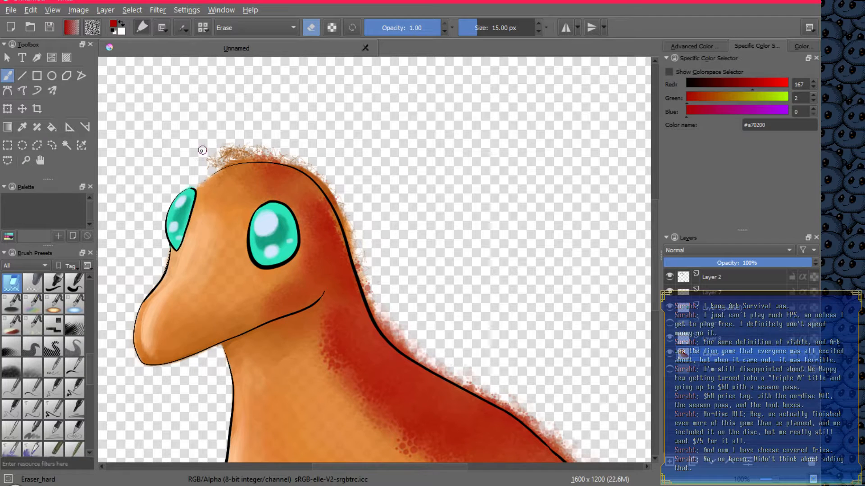
Erase the orange and red overspill outside the outline around the head and down the back of the neck
mouse_move(202, 150)
left_mouse_down()
mouse_move(244, 144)
mouse_move(210, 156)
mouse_move(228, 155)
mouse_move(214, 165)
mouse_move(267, 154)
mouse_move(297, 159)
mouse_move(234, 155)
mouse_move(279, 150)
left_mouse_up()
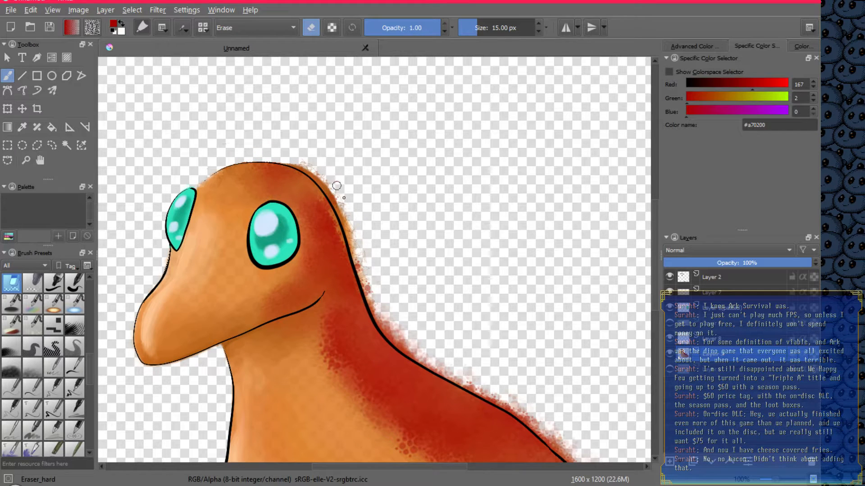
mouse_move(337, 186)
left_mouse_down()
mouse_move(362, 261)
mouse_move(330, 187)
mouse_move(291, 158)
mouse_move(336, 203)
left_mouse_up()
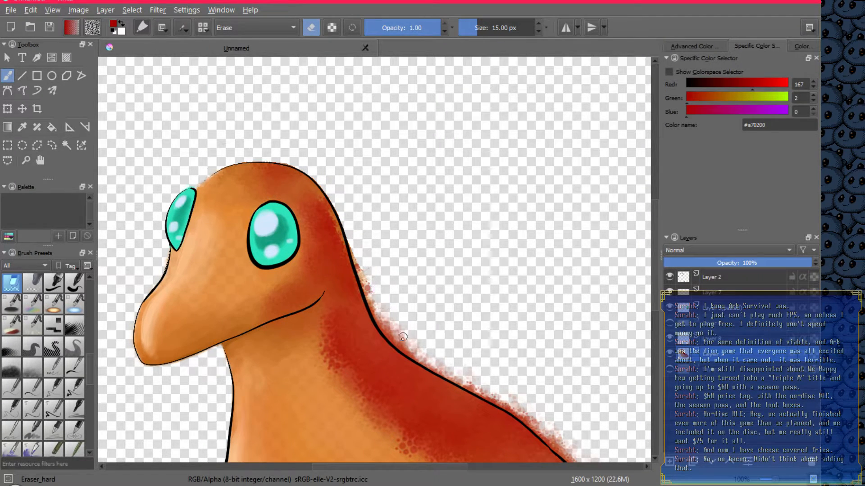
mouse_move(402, 338)
left_mouse_down()
mouse_move(386, 327)
mouse_move(414, 356)
mouse_move(381, 323)
mouse_move(356, 253)
left_mouse_up()
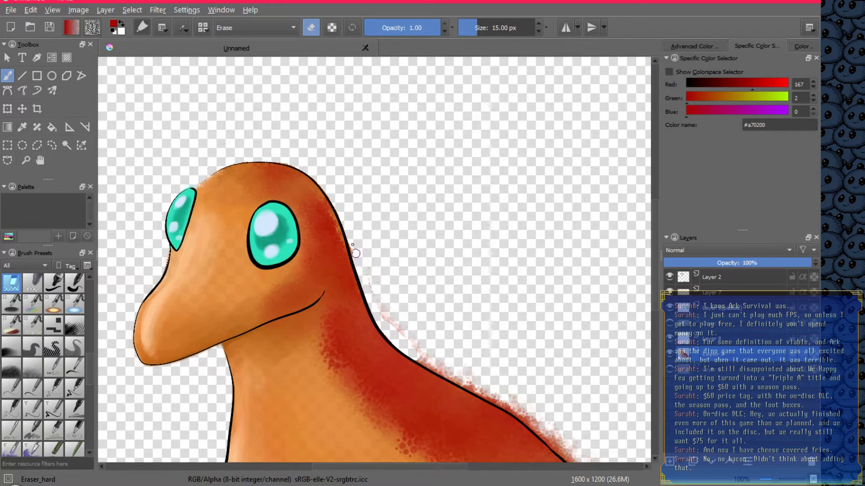
left_click_drag(378, 304, 416, 345)
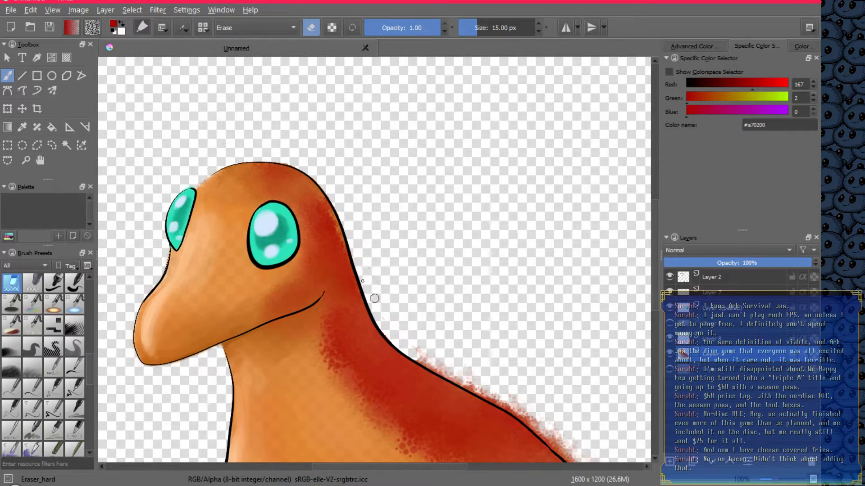
left_click_drag(373, 295, 421, 337)
Erase the red overspill outside the back and rump outline, and show the blue mane layer again
left_click_drag(458, 293, 261, 167)
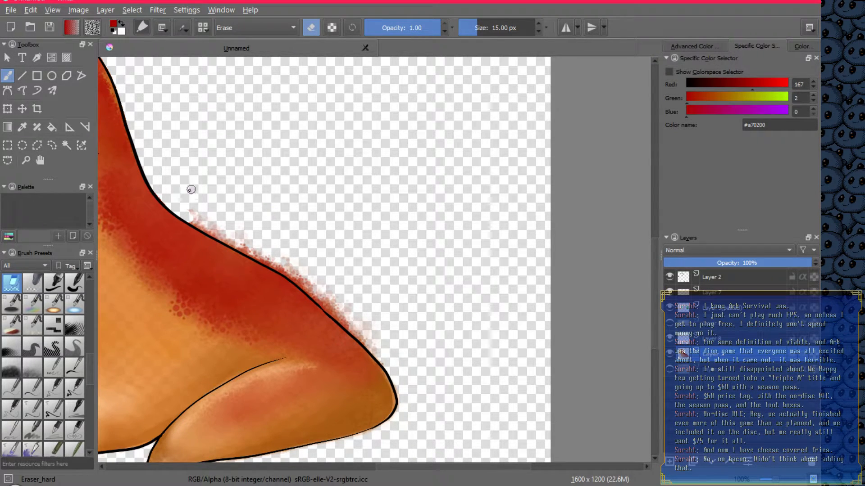
mouse_move(190, 209)
left_mouse_down()
mouse_move(290, 272)
mouse_move(283, 267)
mouse_move(382, 355)
mouse_move(277, 264)
mouse_move(362, 339)
mouse_move(329, 295)
mouse_move(341, 298)
mouse_move(304, 272)
left_mouse_up()
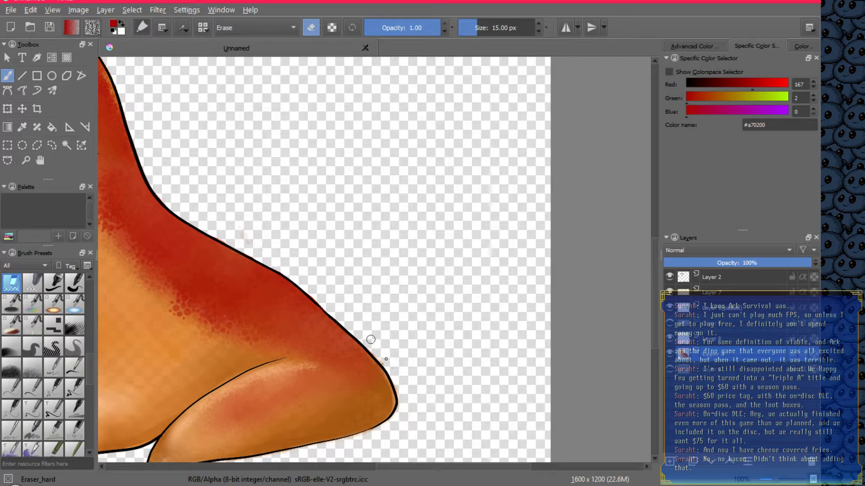
mouse_move(371, 340)
left_mouse_down()
mouse_move(397, 367)
mouse_move(374, 349)
mouse_move(404, 405)
left_mouse_up()
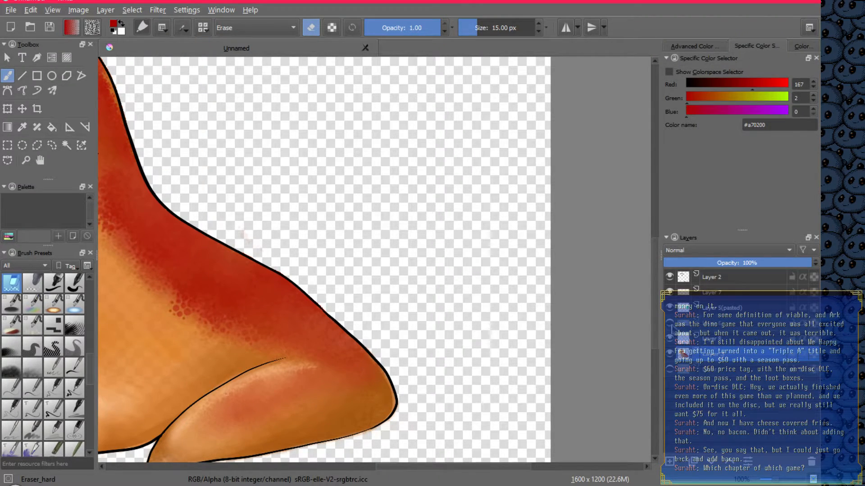
left_click(669, 323)
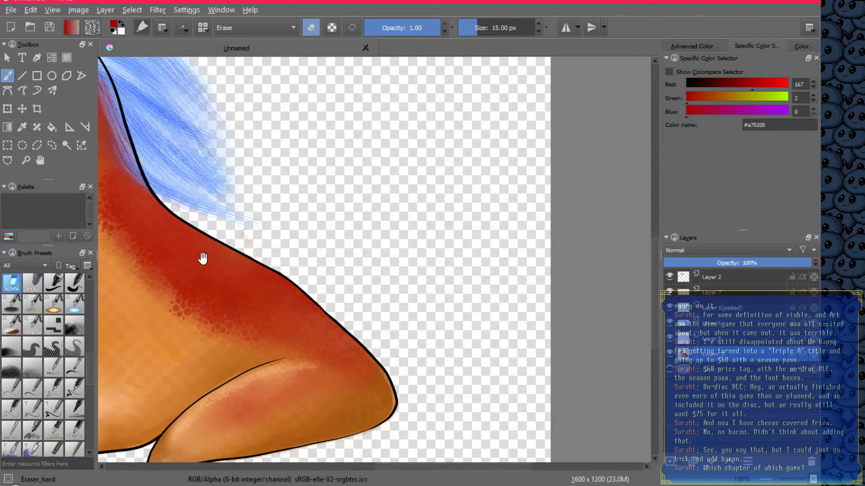
Try a dark red starfield stroke beside the face with the FX_splat_starfield brush at 287.30 px, and undo it
left_click_drag(211, 223, 542, 357)
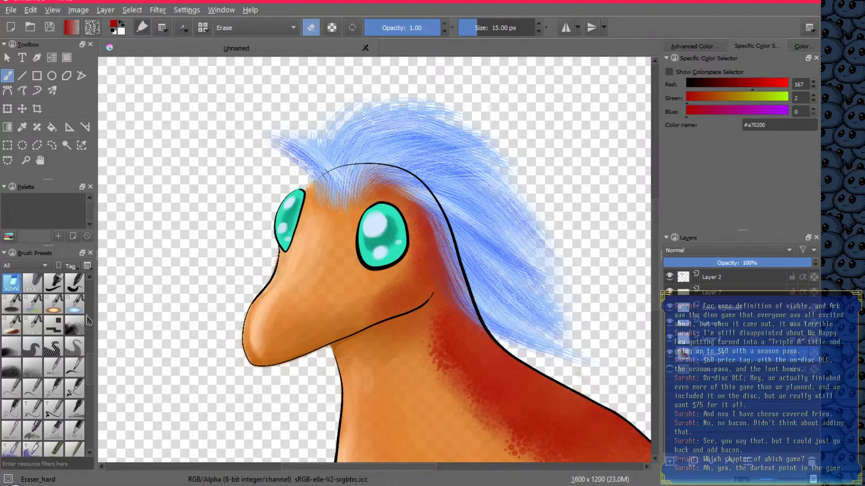
left_click_drag(90, 366, 88, 283)
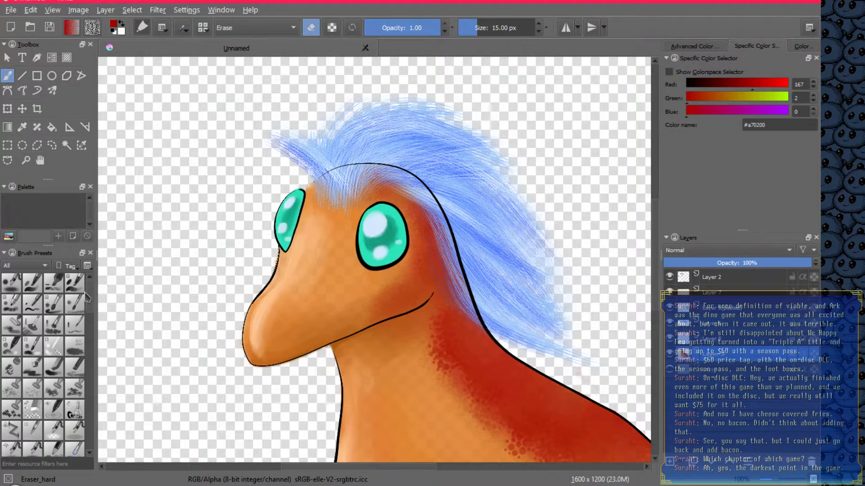
scroll(84, 292, "down", 6)
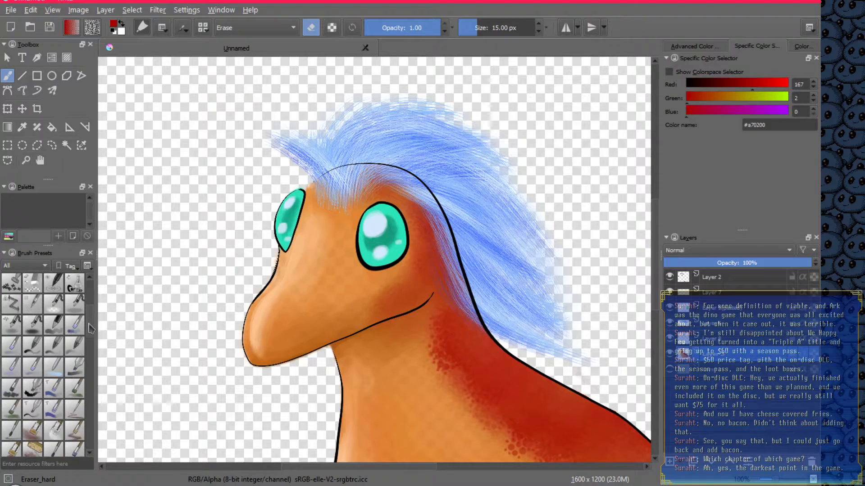
scroll(90, 329, "down", 7)
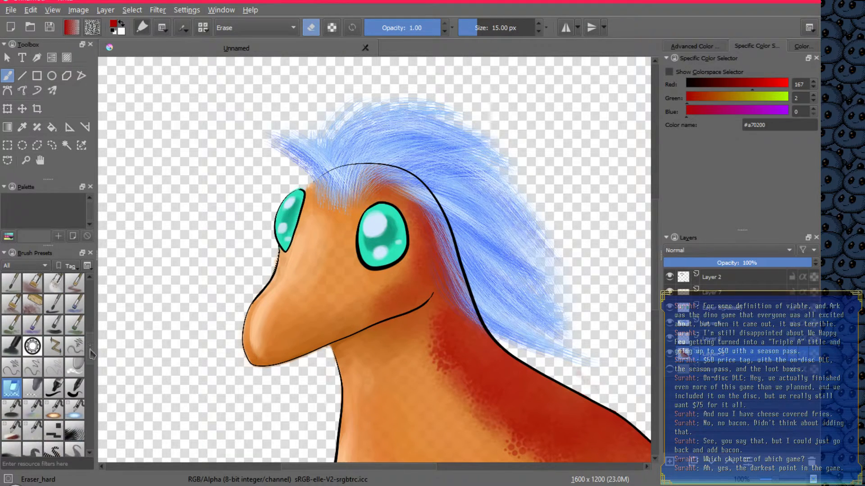
scroll(90, 350, "down", 3)
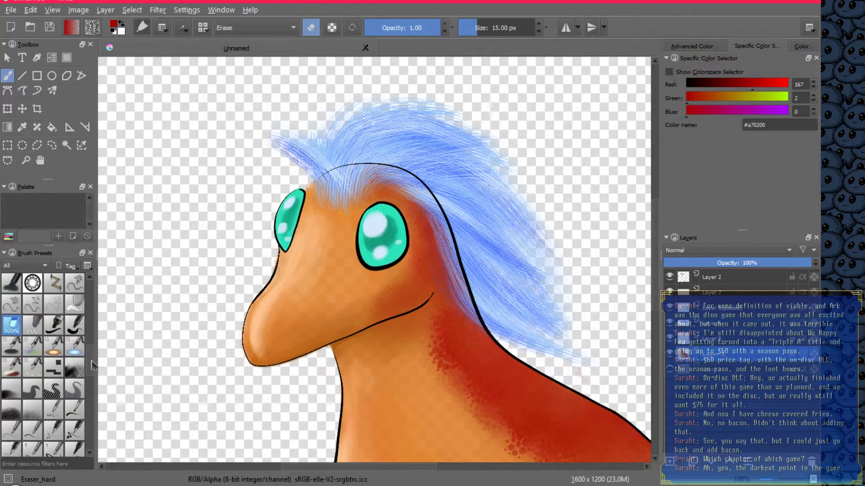
left_click(36, 368)
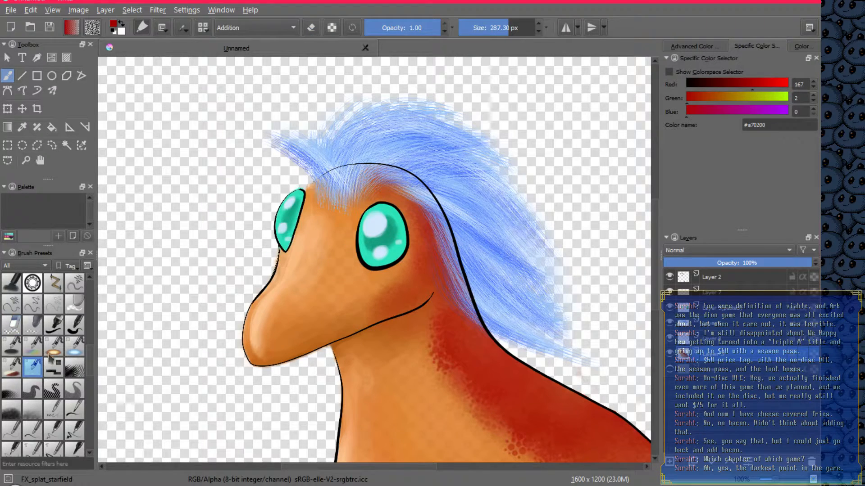
mouse_move(190, 189)
left_mouse_down()
mouse_move(201, 236)
mouse_move(201, 166)
mouse_move(202, 218)
mouse_move(179, 288)
mouse_move(196, 309)
left_mouse_up()
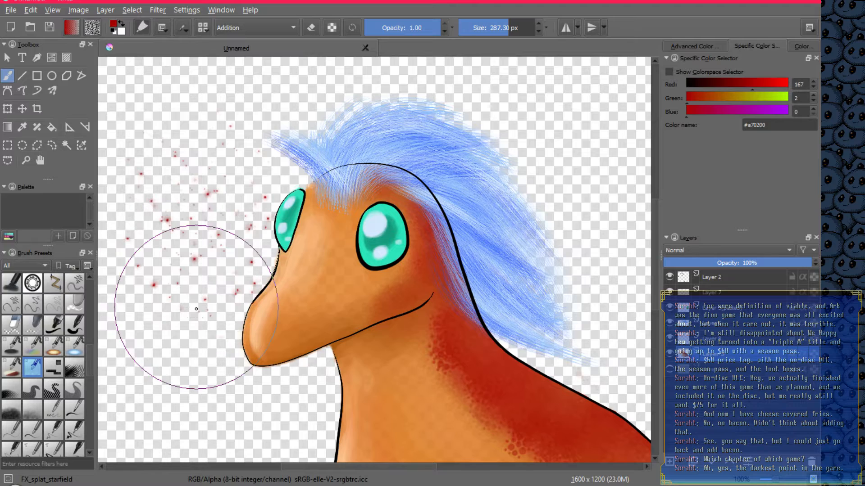
key("ctrl+z")
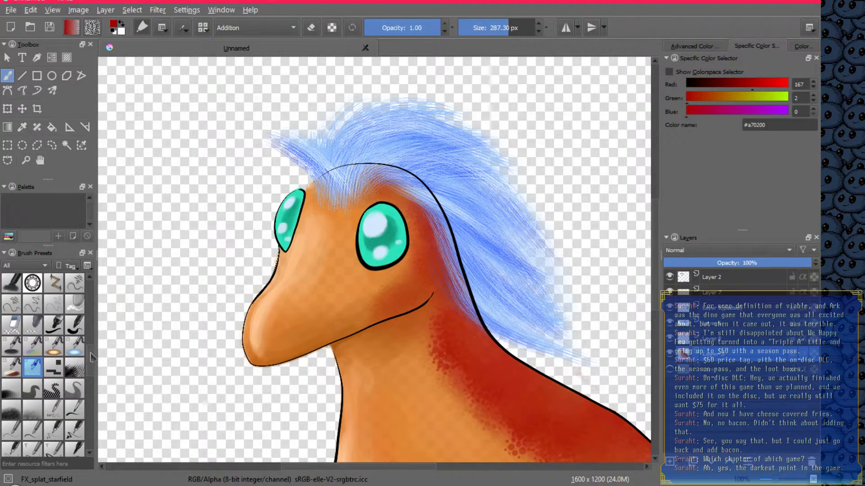
Try a dark red stroke beside the face with the Splat_texture_2 brush at 213 px, and undo it
scroll(93, 367, "down", 2)
scroll(93, 374, "down", 1)
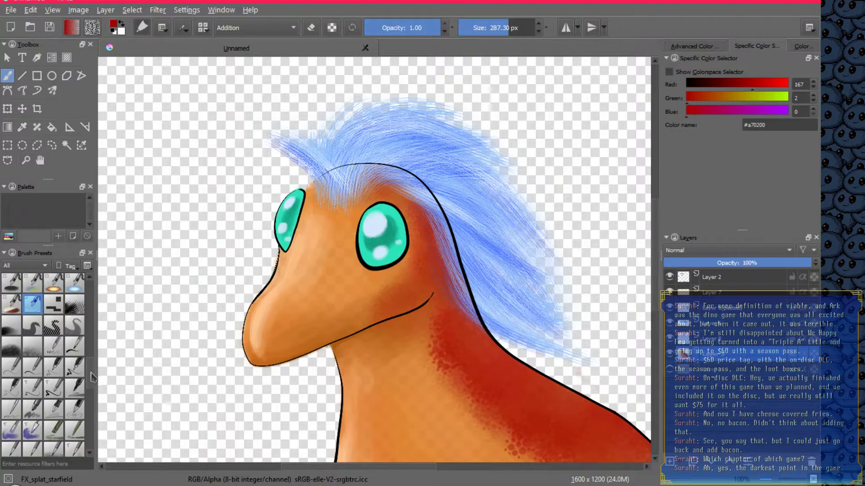
scroll(92, 379, "down", 5)
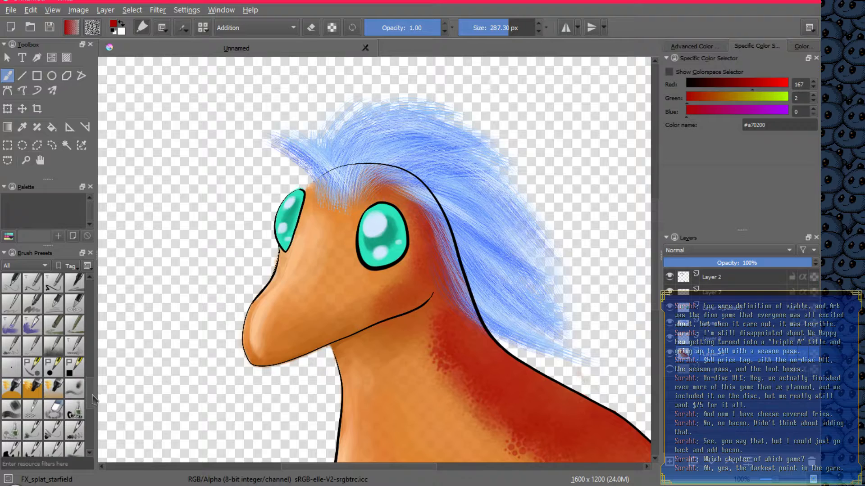
scroll(93, 399, "down", 1)
scroll(92, 402, "down", 7)
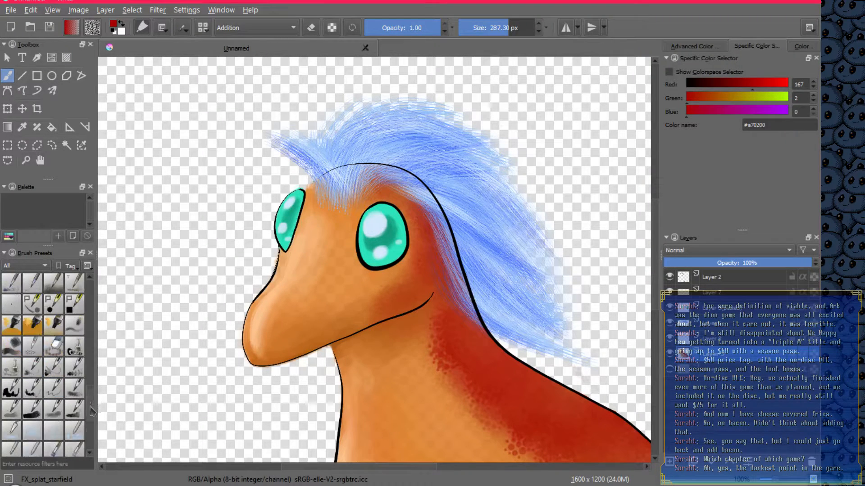
scroll(93, 432, "down", 1)
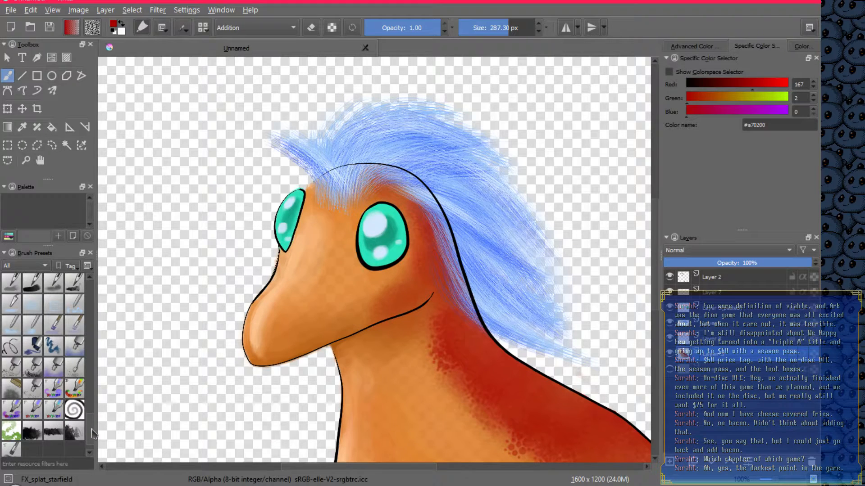
left_click(38, 374)
mouse_move(129, 275)
left_mouse_down()
mouse_move(167, 255)
mouse_move(178, 324)
left_mouse_up()
key("ctrl+z")
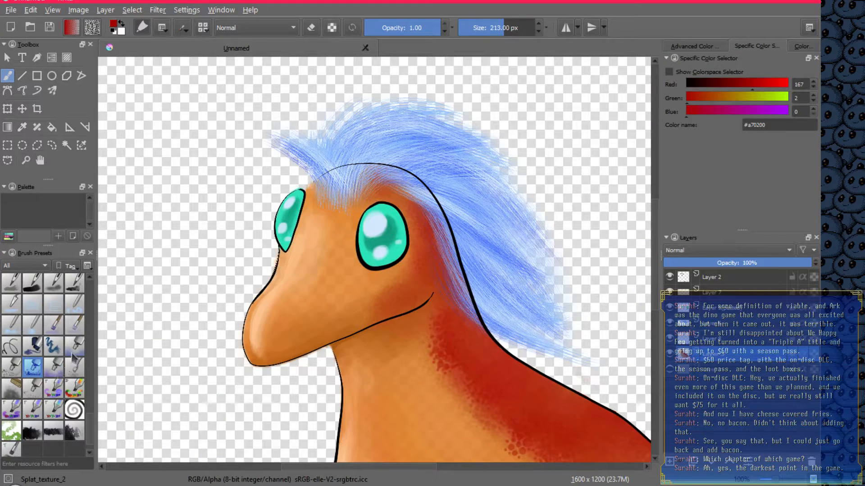
Switch to the Splat_wet_cells brush at 64 px, undo a test stroke beside the face, and blend dark red texture around the cheek and mouth corner
left_click(54, 367)
mouse_move(178, 328)
left_mouse_down()
mouse_move(187, 361)
mouse_move(185, 267)
left_mouse_up()
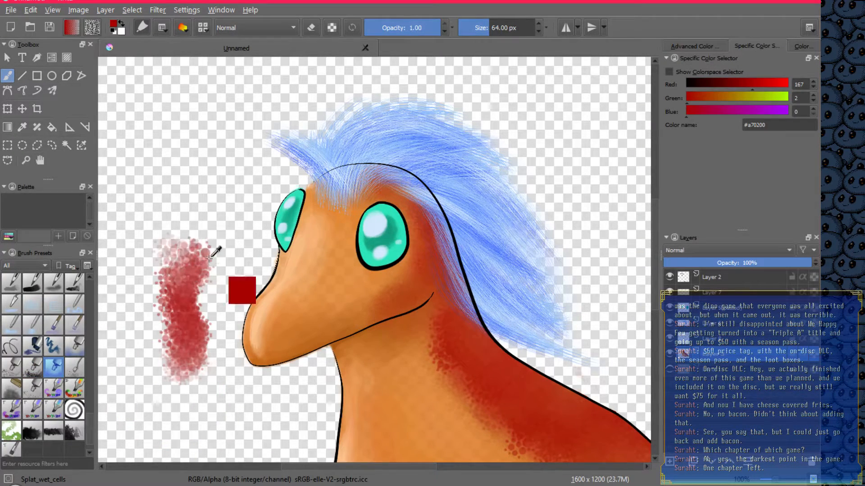
key("ctrl+z")
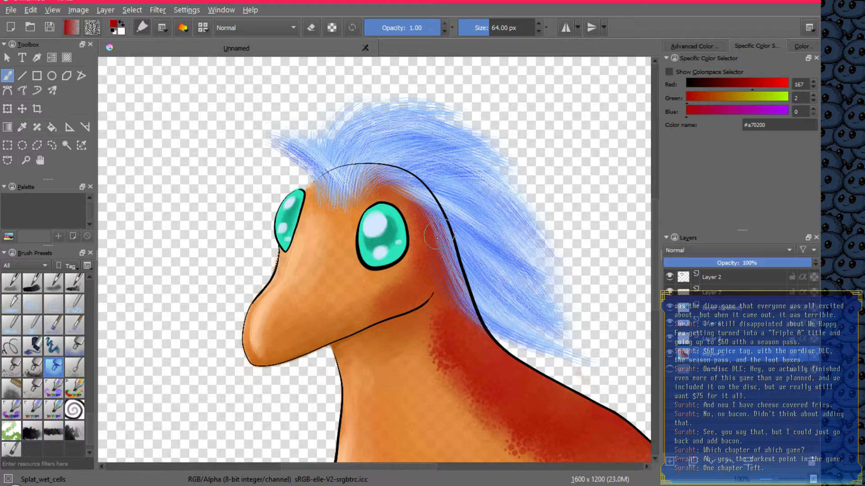
mouse_move(448, 307)
left_mouse_down()
mouse_move(437, 238)
mouse_move(429, 282)
mouse_move(397, 307)
mouse_move(435, 280)
mouse_move(398, 315)
mouse_move(436, 288)
mouse_move(395, 342)
mouse_move(409, 323)
mouse_move(444, 324)
mouse_move(397, 329)
mouse_move(427, 323)
mouse_move(404, 325)
mouse_move(425, 303)
mouse_move(380, 305)
mouse_move(412, 271)
mouse_move(365, 297)
mouse_move(427, 253)
mouse_move(423, 219)
mouse_move(398, 306)
mouse_move(376, 318)
mouse_move(402, 307)
mouse_move(347, 326)
mouse_move(414, 307)
left_mouse_up()
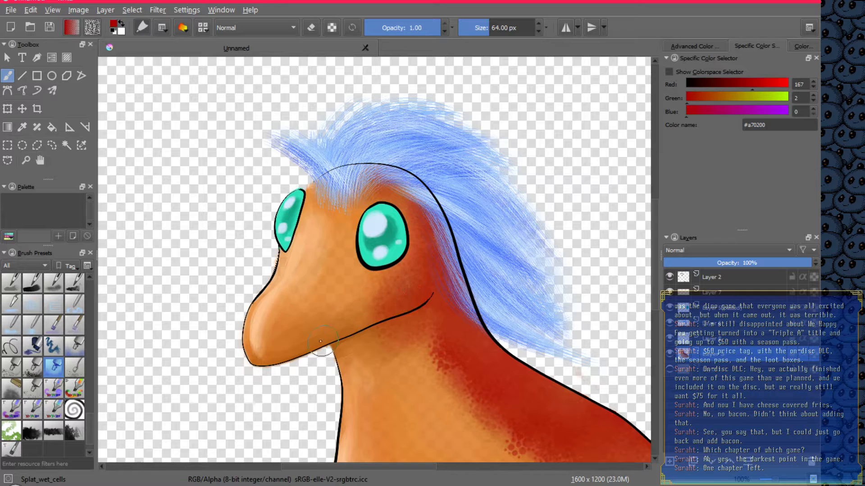
Paint soft wet-cell texture along the lower jaw at 55 px, undoing the heavy trial strokes on the jaw and from the neck to the eye
left_click_drag(324, 349, 400, 304)
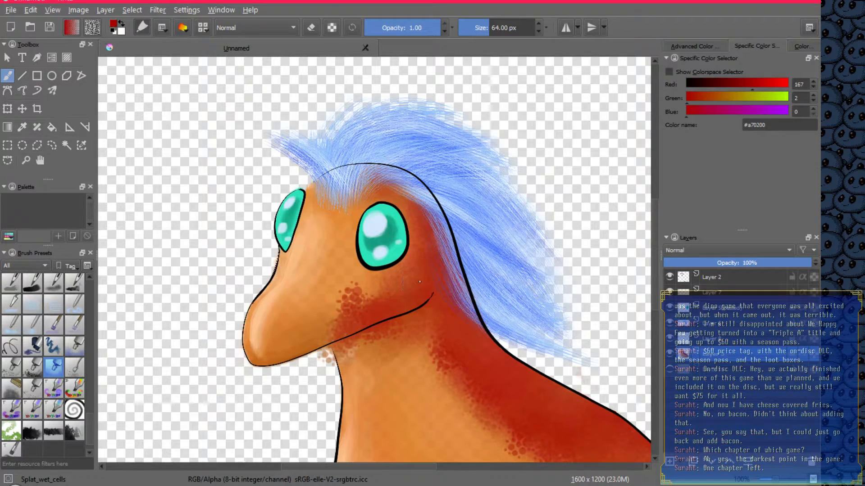
key("ctrl+z")
key("bracketright")
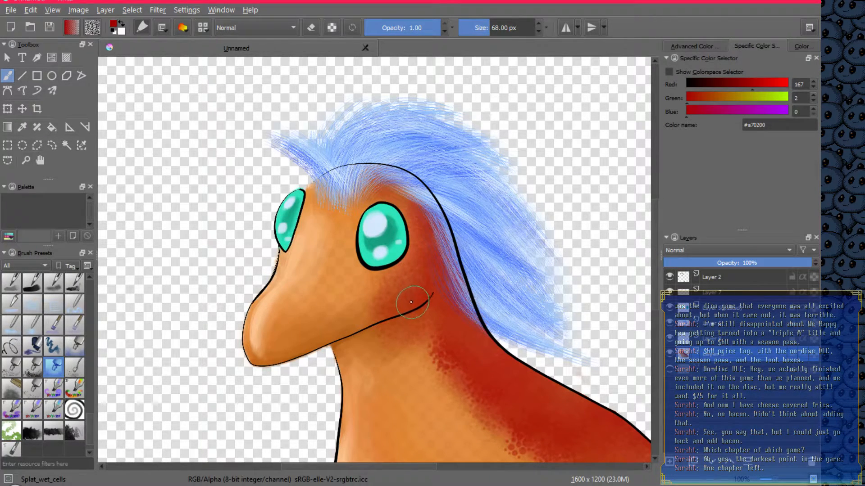
key("bracketleft")
key("bracketleft")
key("bracketleft")
mouse_move(307, 343)
left_mouse_down()
mouse_move(318, 356)
mouse_move(348, 347)
left_mouse_up()
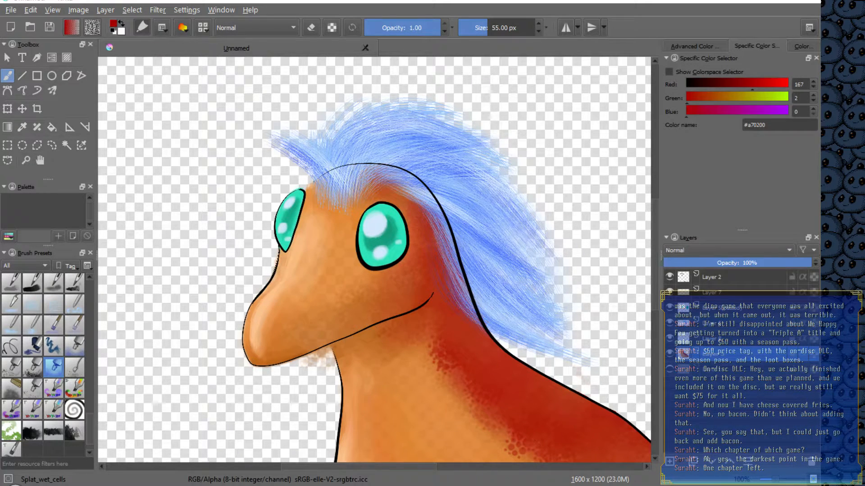
left_click_drag(396, 379, 426, 184)
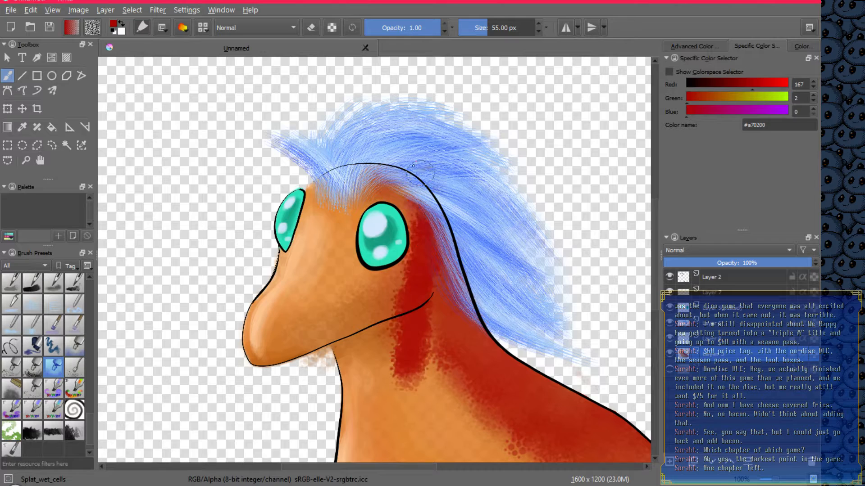
key("ctrl+z")
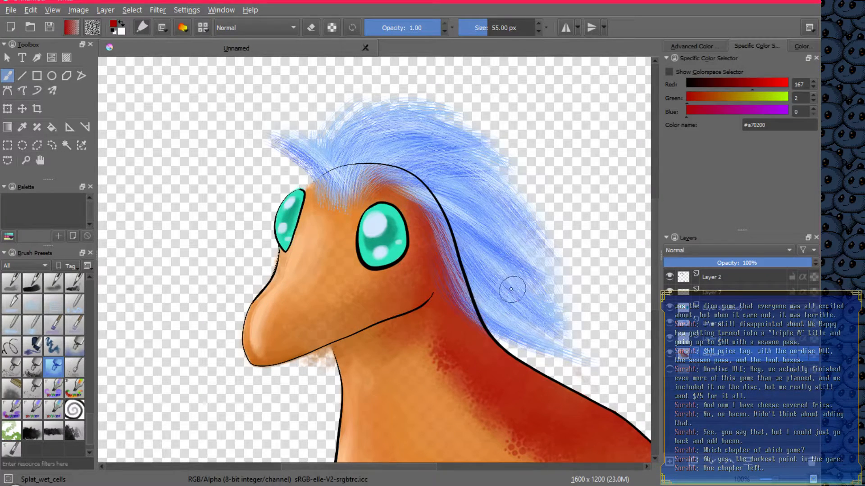
Start saving the drawing under a new name and browse to the I:\PSDWork folder
left_click(10, 10)
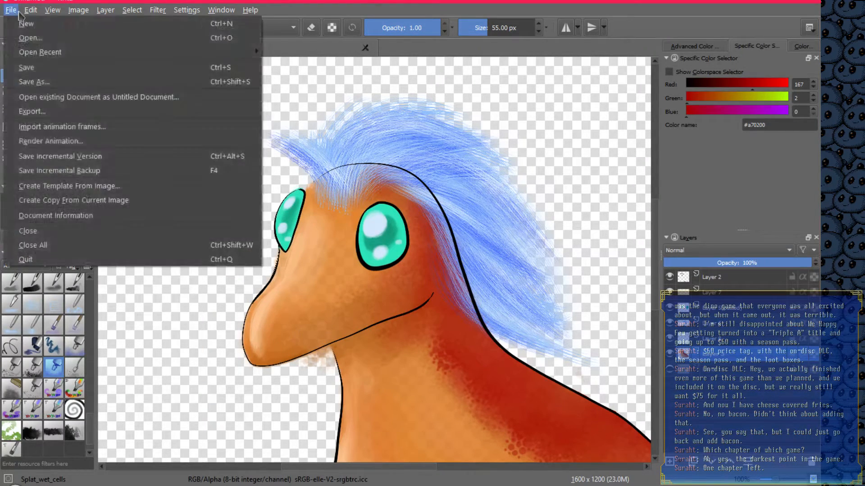
left_click(8, 14)
left_click(9, 11)
left_click(43, 80)
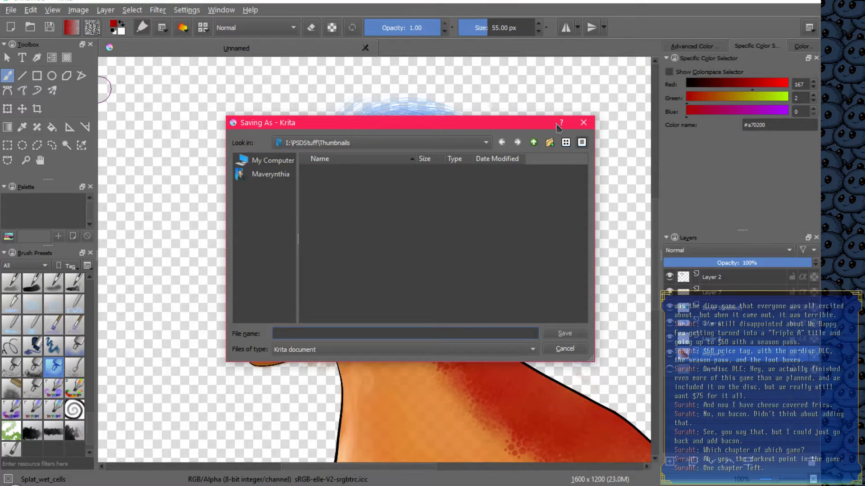
left_click(535, 144)
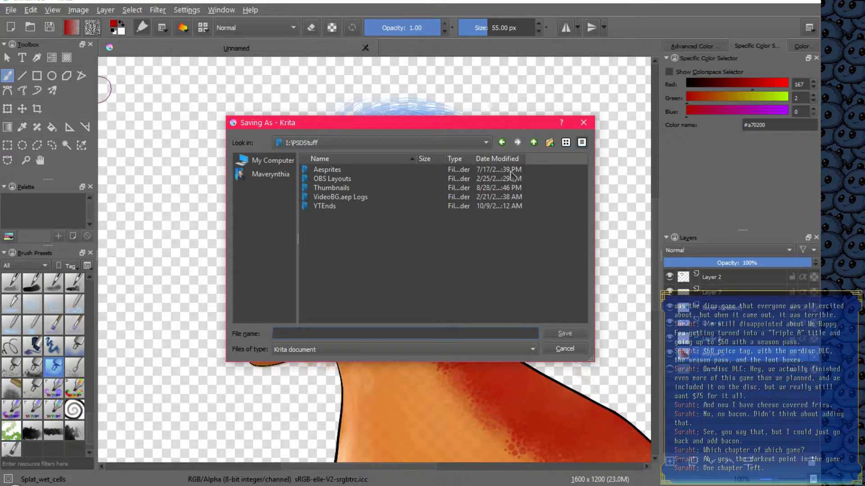
left_click(484, 147)
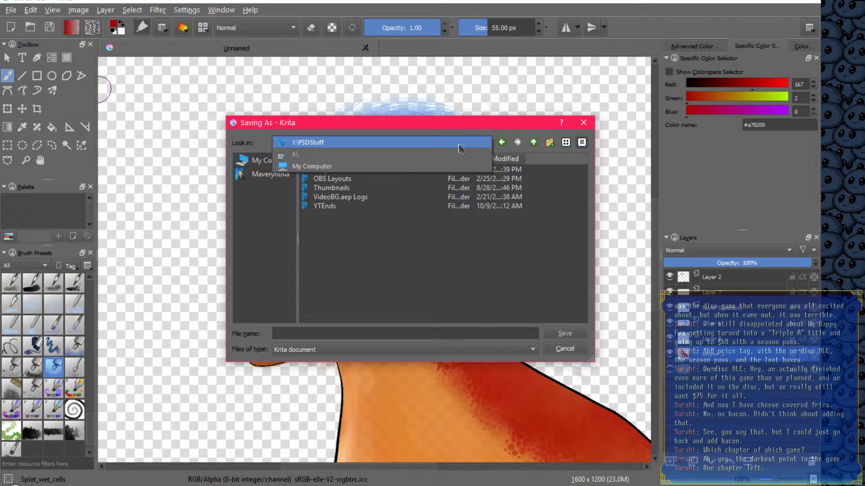
left_click(316, 155)
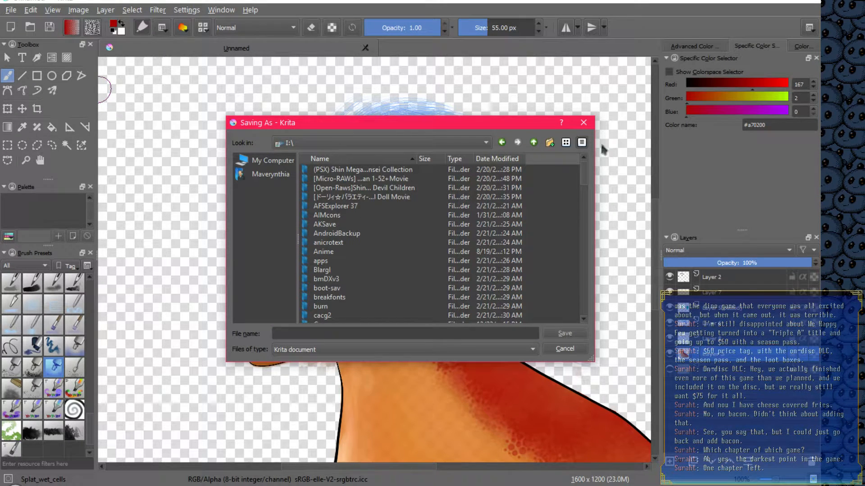
left_click_drag(585, 180, 586, 280)
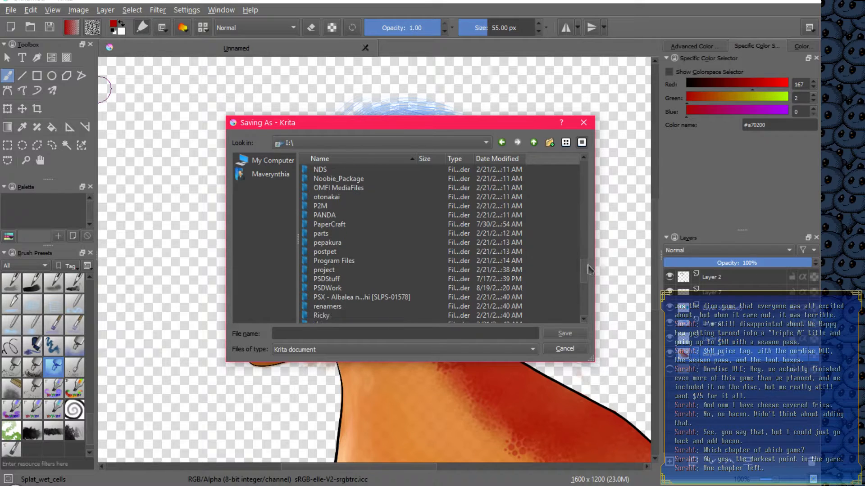
left_click(333, 289)
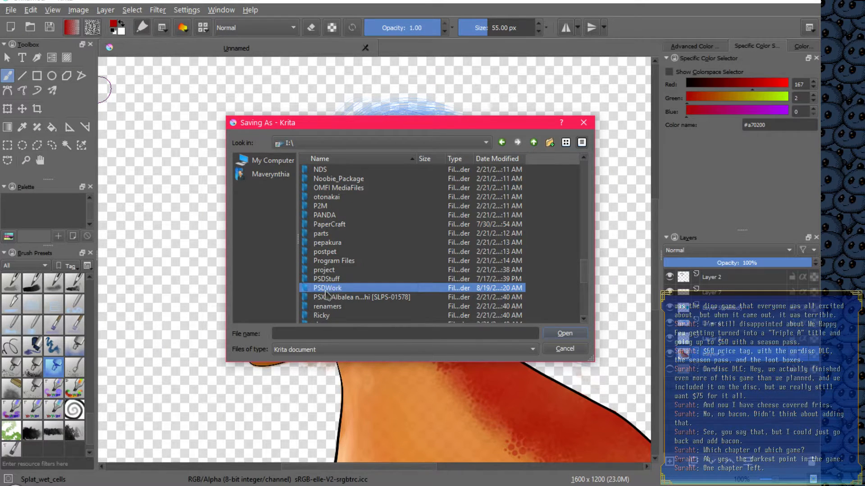
double_click(329, 291)
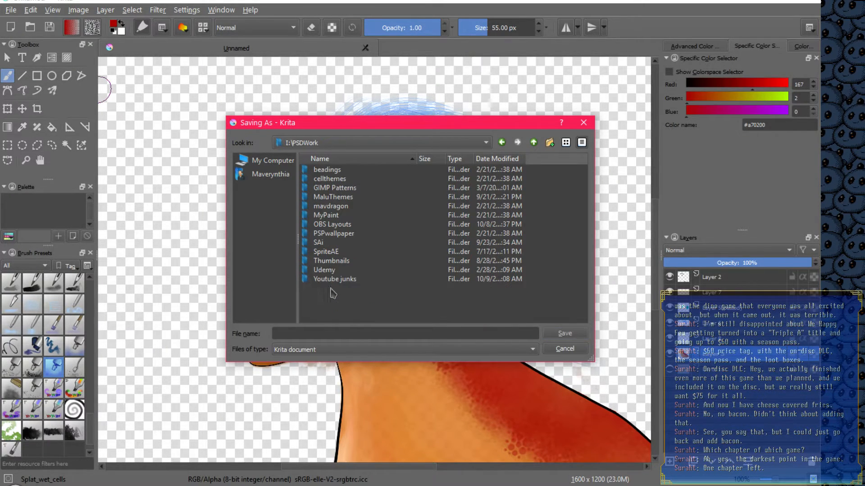
Name the file Molime_01 and save it as a Krita document
left_click(320, 334)
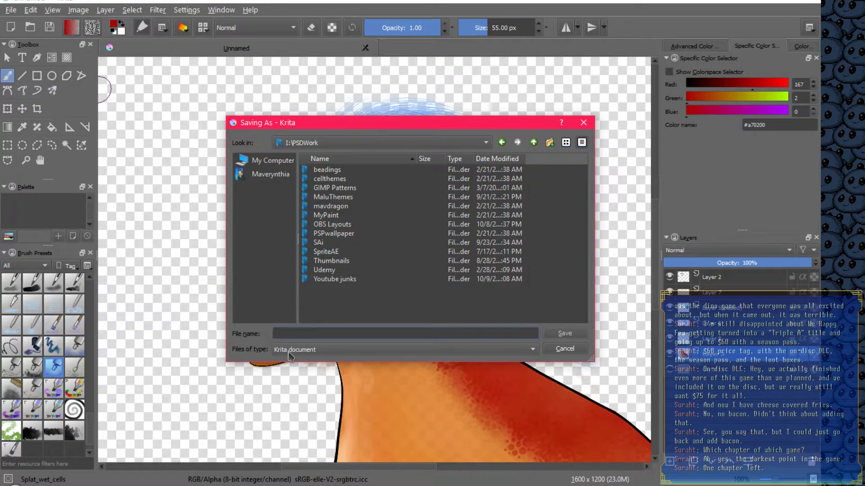
type("Molime_01")
left_click(561, 335)
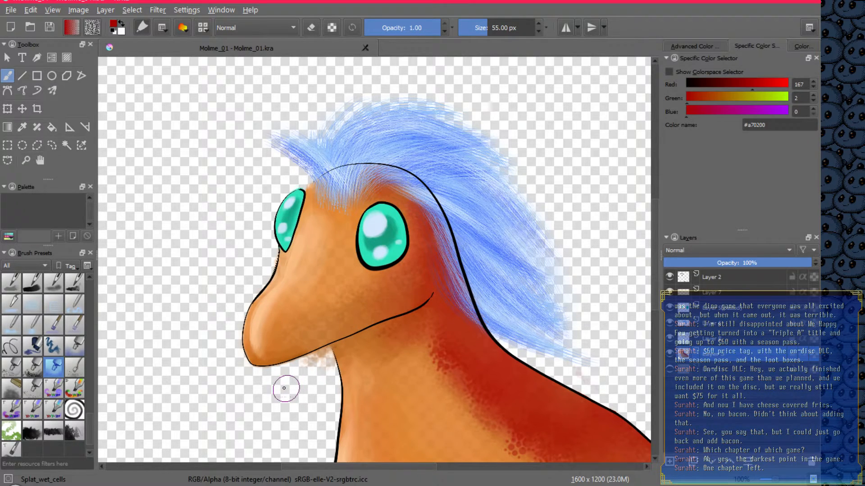
Try a dark red mark below the jaw with Pencil_2B at 6 px and smear it with Splat_wet_cells at 55 px
key("slash")
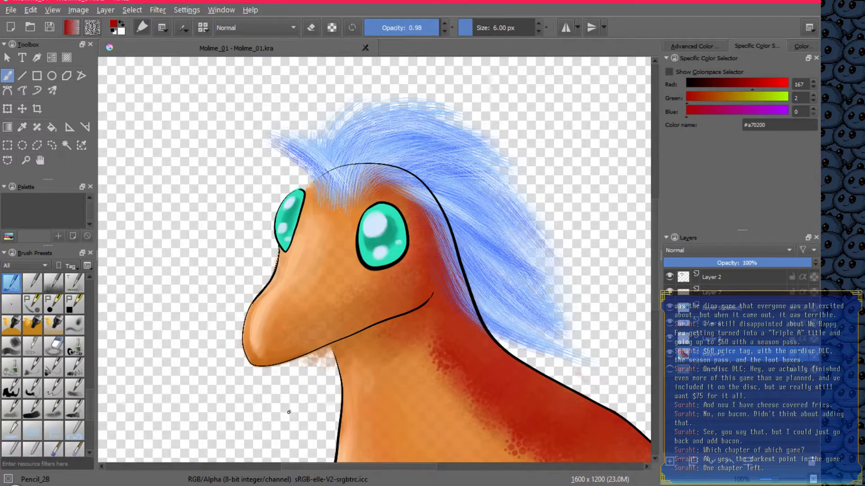
key("slash")
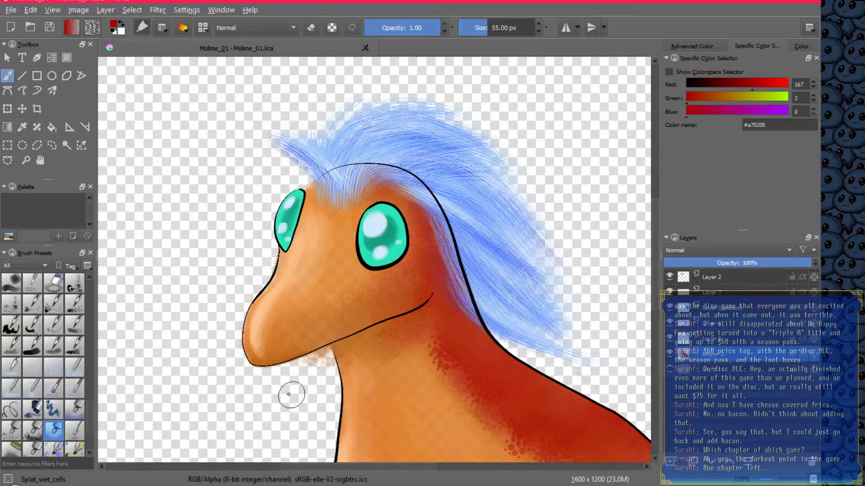
key("slash")
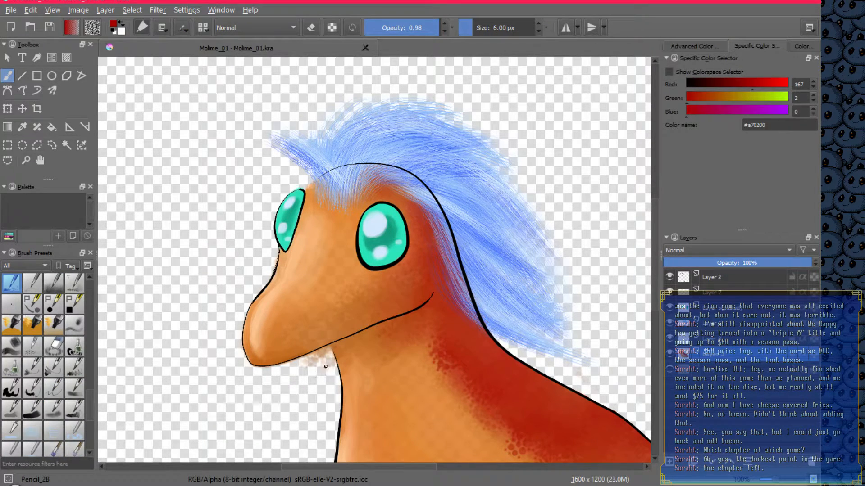
left_click_drag(321, 358, 318, 379)
key("slash")
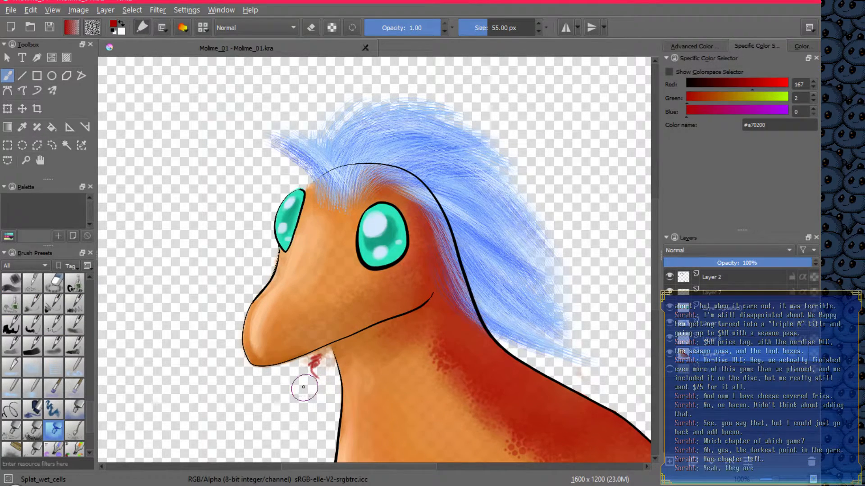
left_click_drag(308, 384, 311, 371)
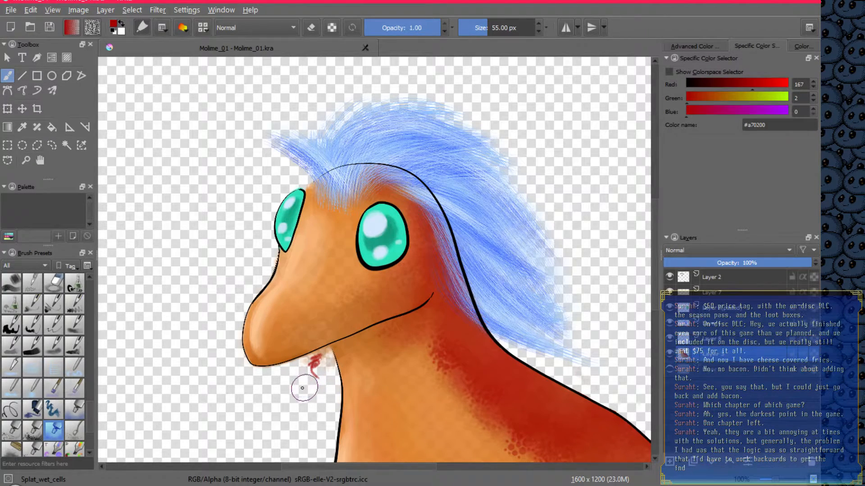
key("slash")
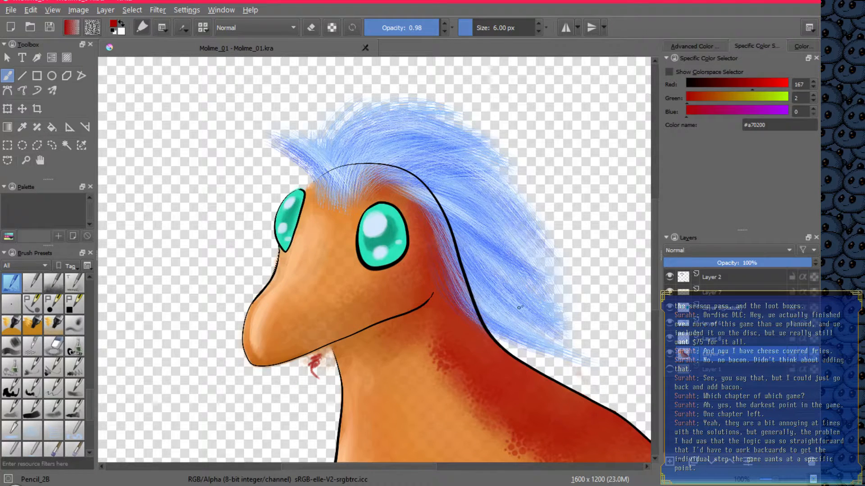
Switch to the Eraser_hard brush at 15 px and erase the red marks and overspill outside the outline below the jaw and along the throat
right_click(498, 320)
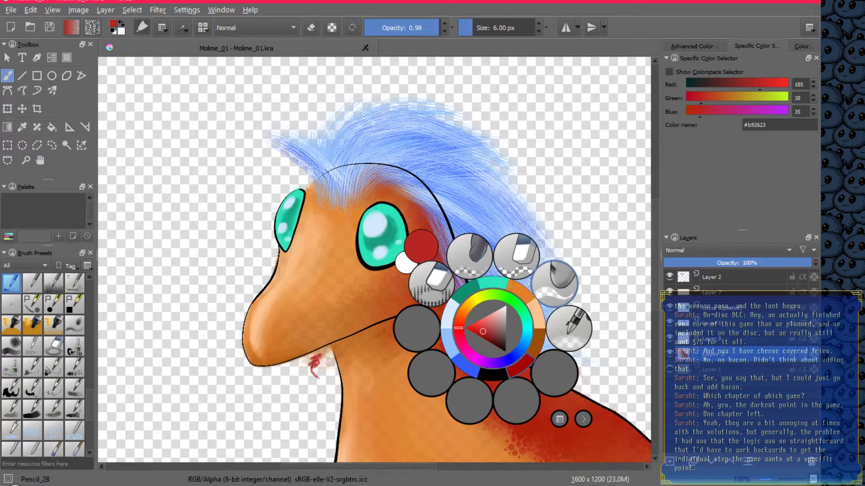
left_click(518, 271)
mouse_move(315, 359)
left_mouse_down()
mouse_move(330, 370)
mouse_move(327, 356)
mouse_move(305, 376)
mouse_move(309, 387)
mouse_move(325, 369)
mouse_move(327, 377)
mouse_move(309, 371)
left_mouse_up()
key("ctrl+z")
key("ctrl+z")
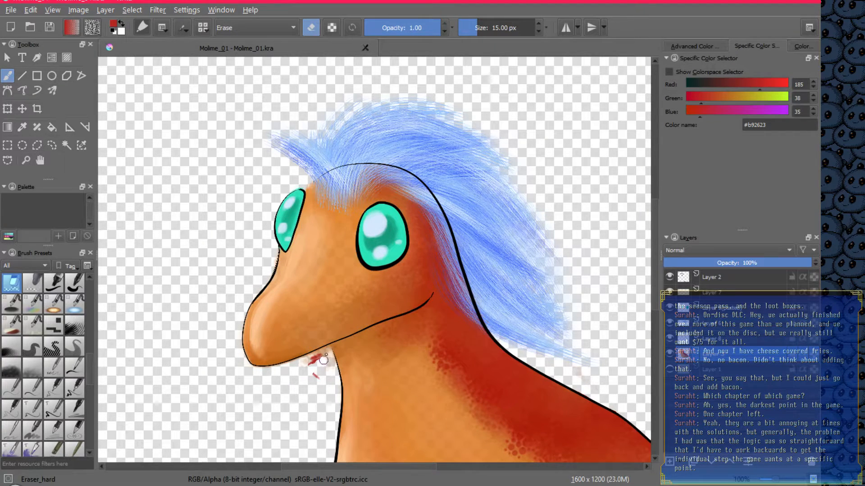
mouse_move(328, 352)
left_mouse_down()
mouse_move(298, 362)
mouse_move(317, 358)
mouse_move(318, 390)
mouse_move(323, 380)
mouse_move(308, 365)
mouse_move(315, 377)
mouse_move(328, 363)
mouse_move(332, 377)
mouse_move(330, 362)
mouse_move(334, 377)
mouse_move(331, 361)
mouse_move(336, 381)
mouse_move(329, 357)
mouse_move(336, 396)
left_mouse_up()
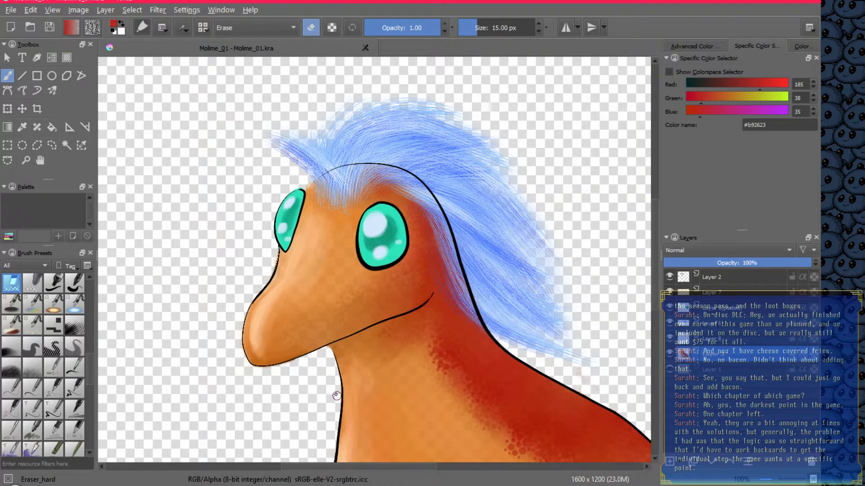
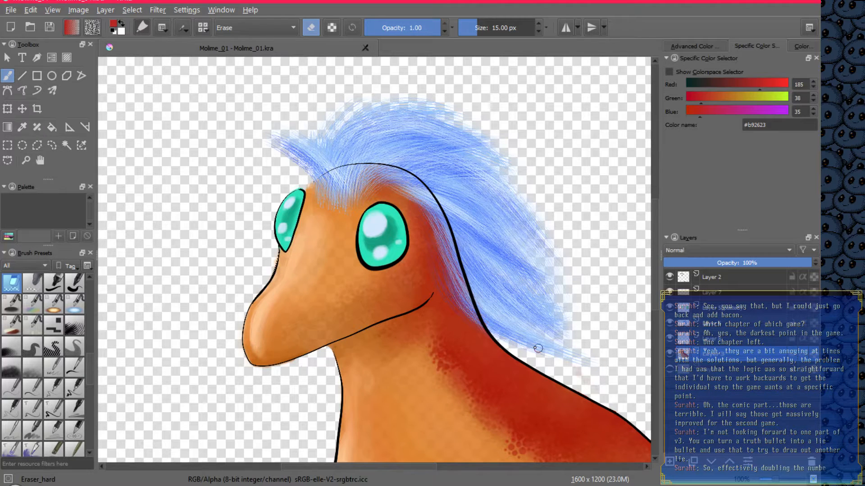
scroll(537, 348, "down", 1)
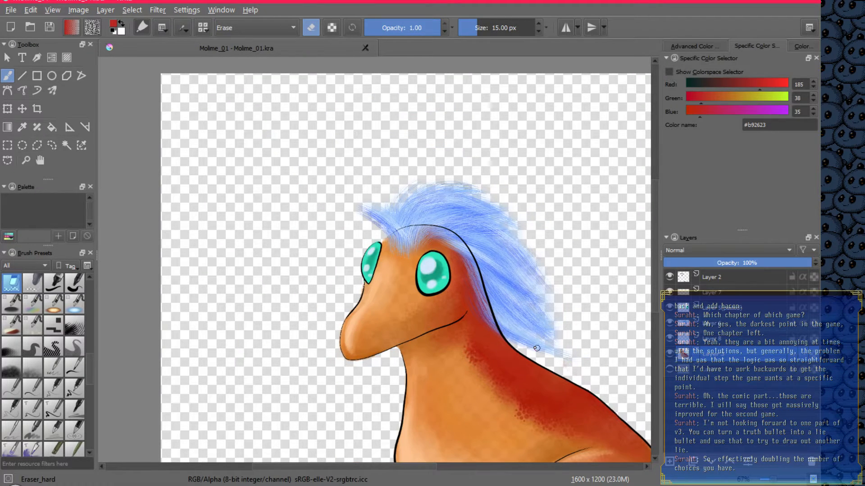
scroll(414, 282, "down", 2)
scroll(479, 359, "up", 1)
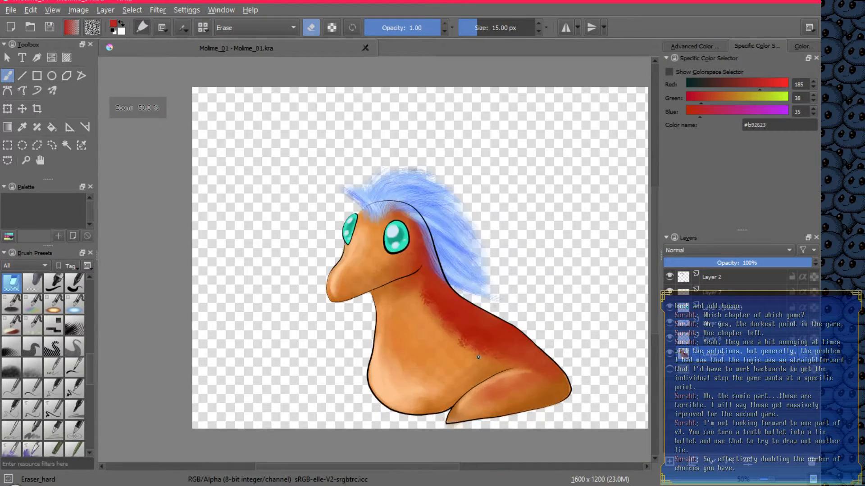
Crop the canvas closely around the creature to 884 x 930 px, trimming the empty space on all sides
mouse_move(498, 347)
left_mouse_down()
mouse_move(386, 343)
mouse_move(412, 366)
mouse_move(421, 353)
left_mouse_up()
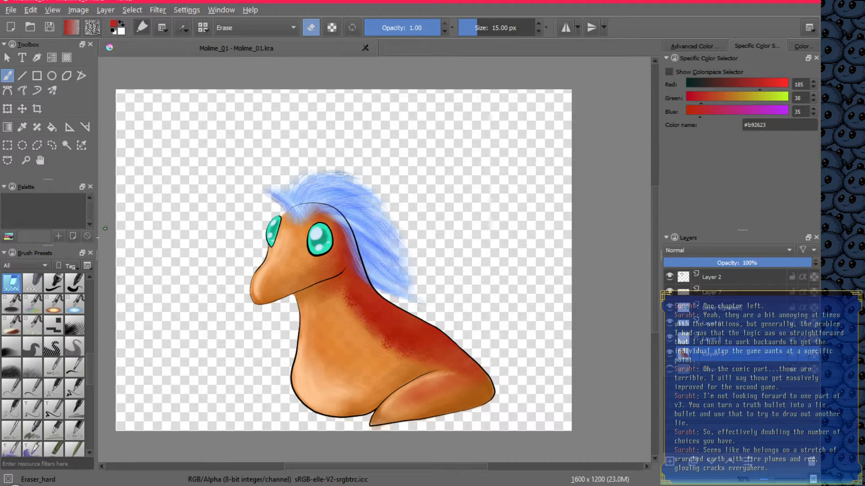
left_click(38, 109)
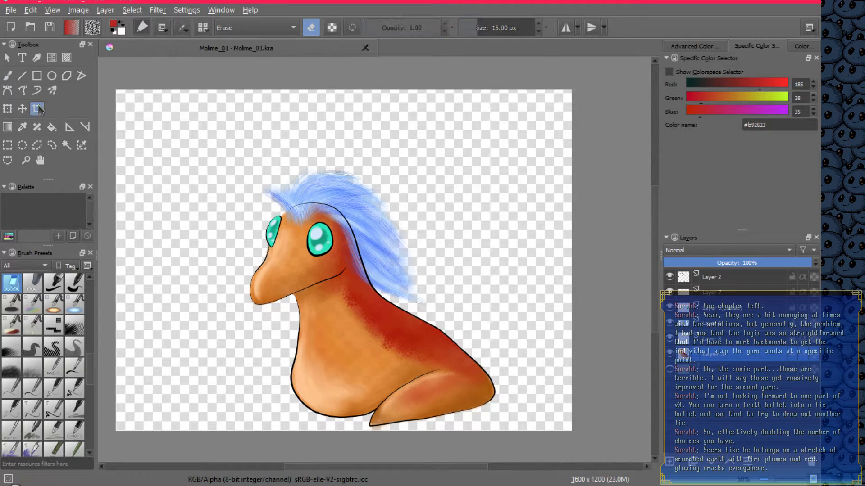
left_click_drag(240, 161, 509, 325)
scroll(523, 437, "up", 1)
scroll(523, 437, "down", 1)
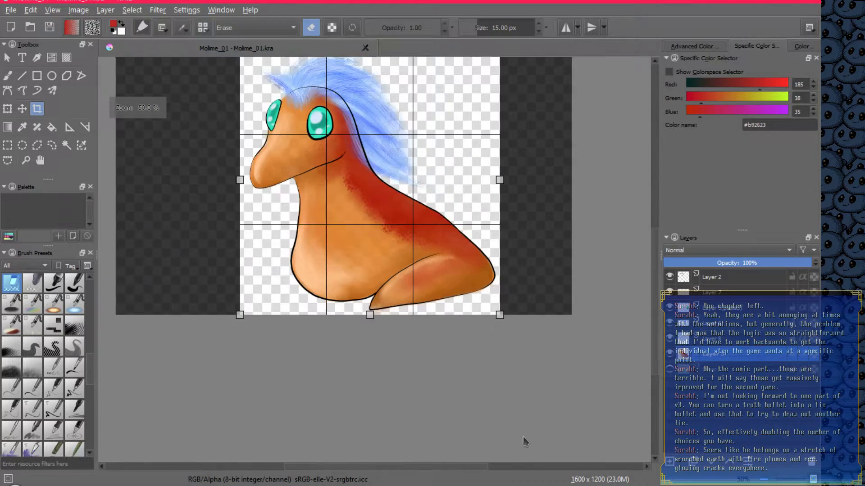
left_click_drag(438, 211, 425, 277)
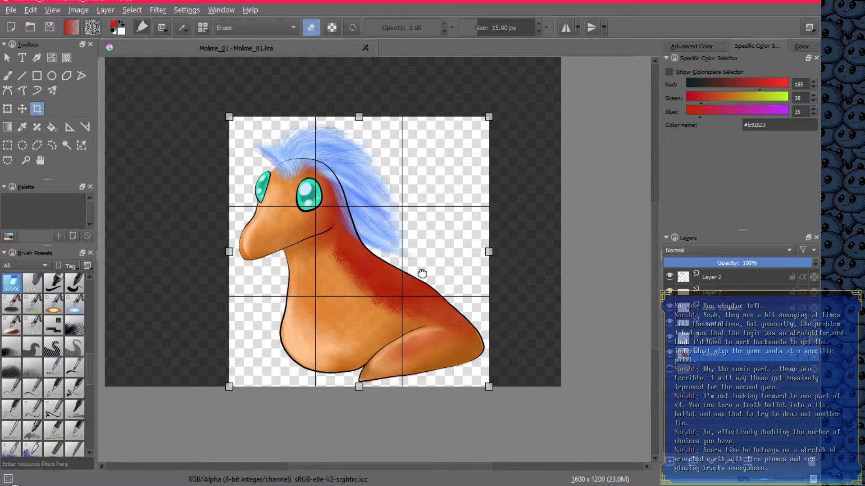
left_click_drag(229, 250, 235, 249)
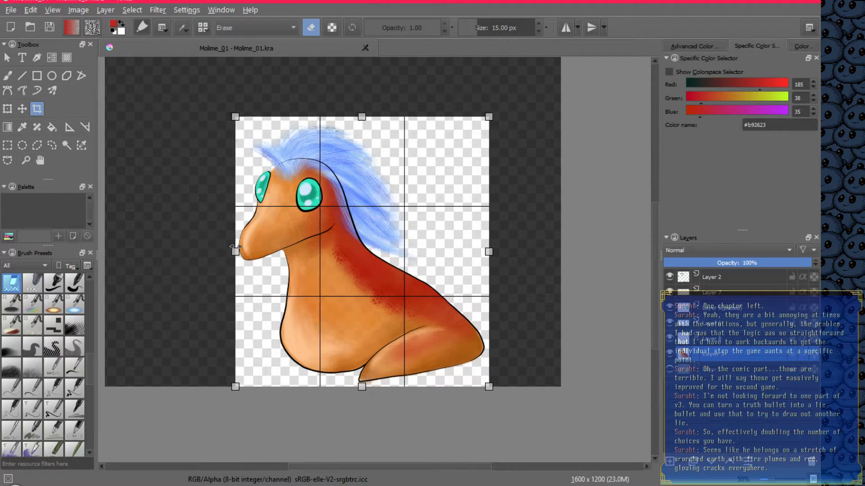
left_click_drag(362, 116, 362, 121)
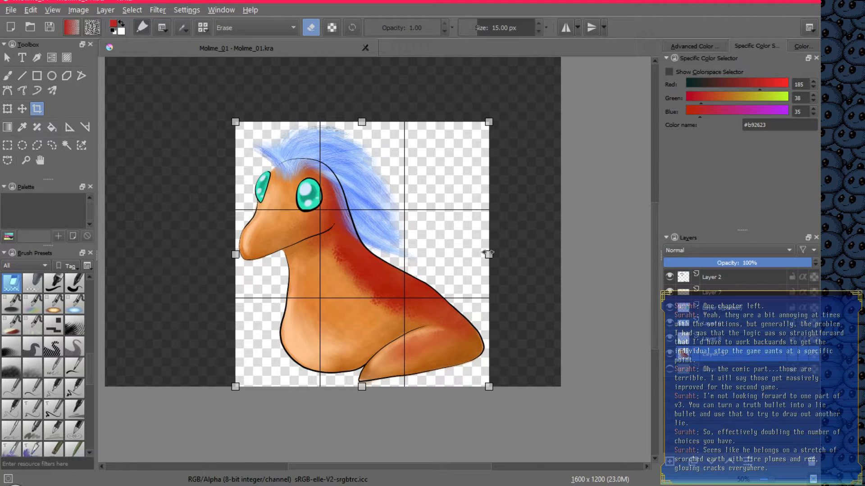
left_click_drag(488, 254, 487, 254)
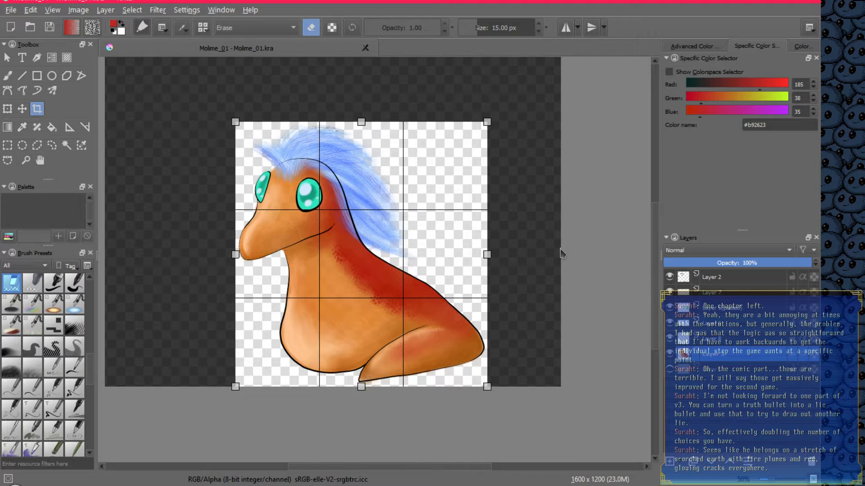
key("Return")
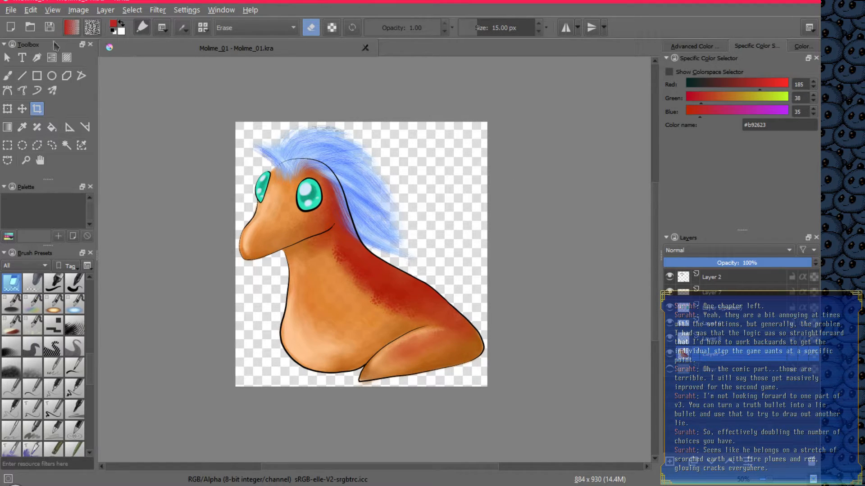
Start saving the cropped drawing under a new name and browse to the I:\PSDStuff folder
left_click(11, 10)
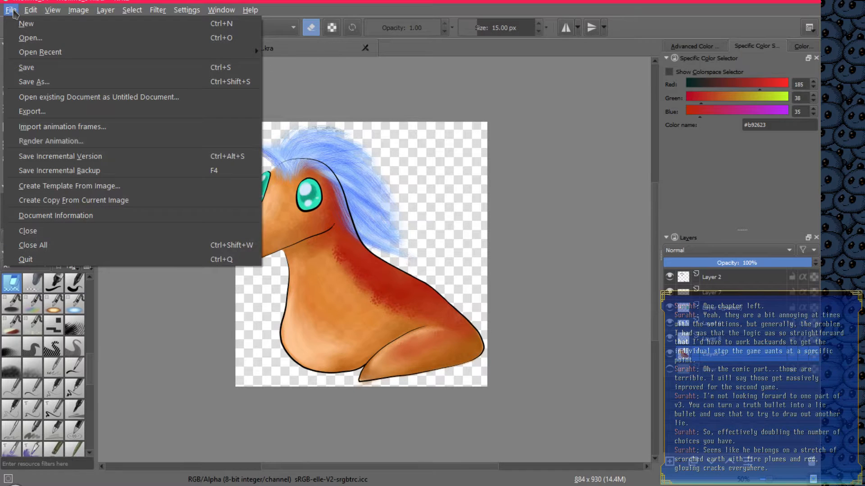
left_click(30, 82)
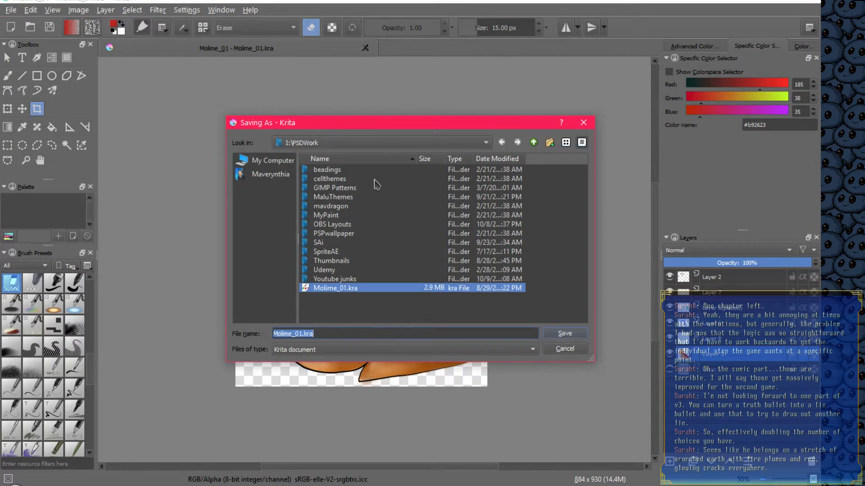
left_click(329, 143)
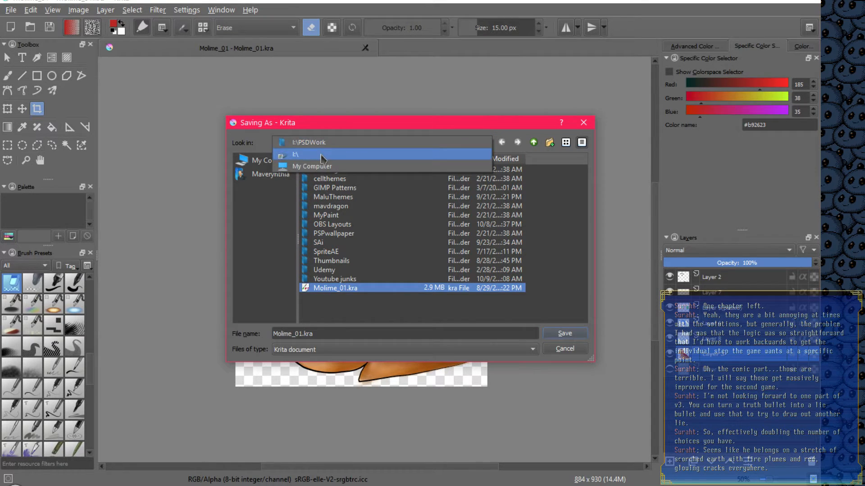
left_click(329, 154)
scroll(418, 288, "down", 20)
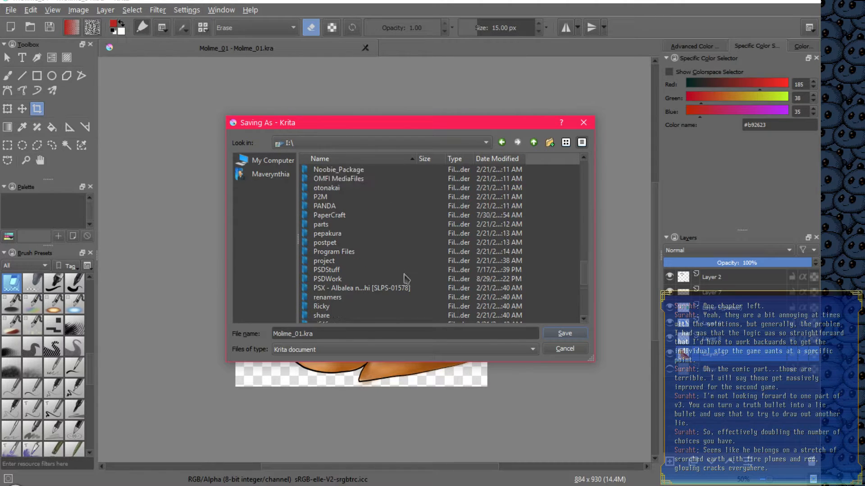
left_click(327, 270)
double_click(327, 270)
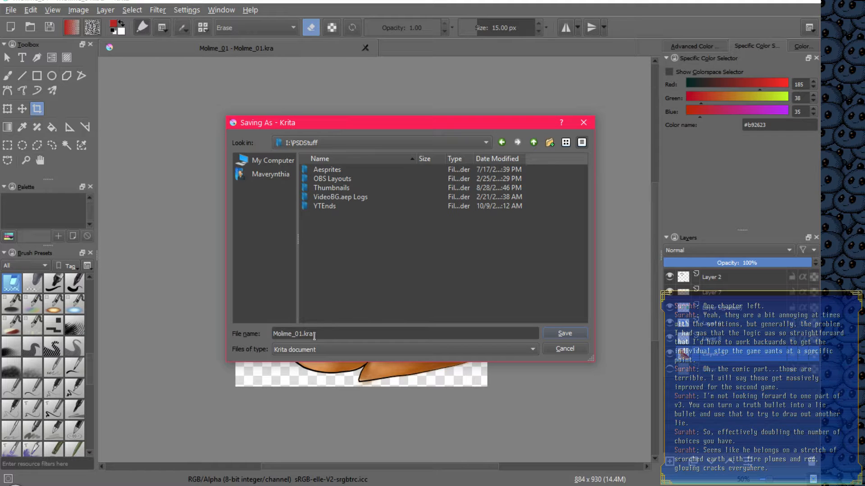
Save the drawing as the PNG image Molime_01.png with compression 9 and the alpha channel stored
left_click(402, 352)
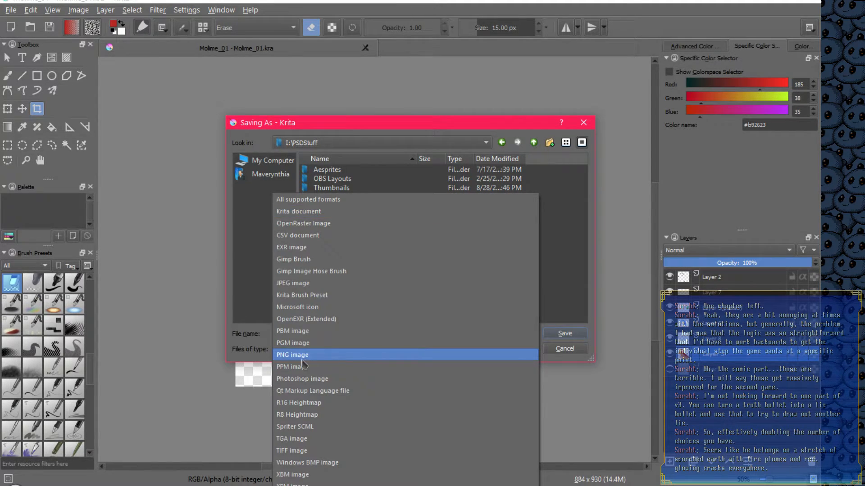
left_click(286, 356)
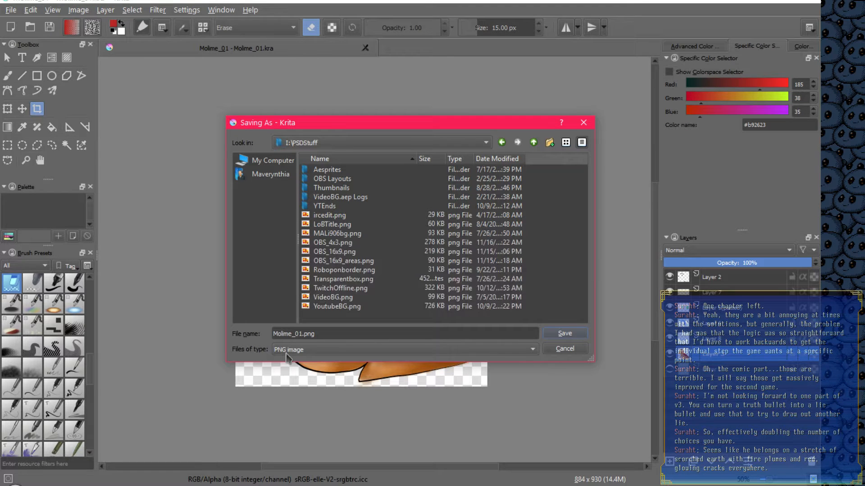
left_click(565, 335)
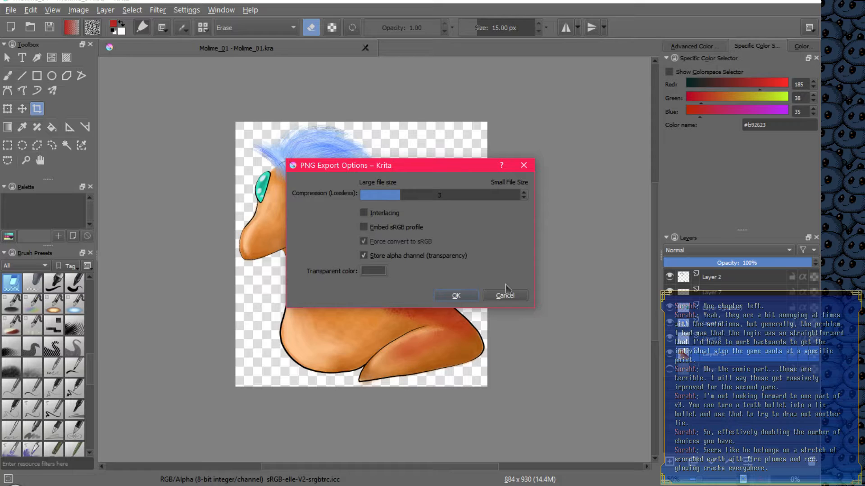
left_click_drag(402, 195, 561, 208)
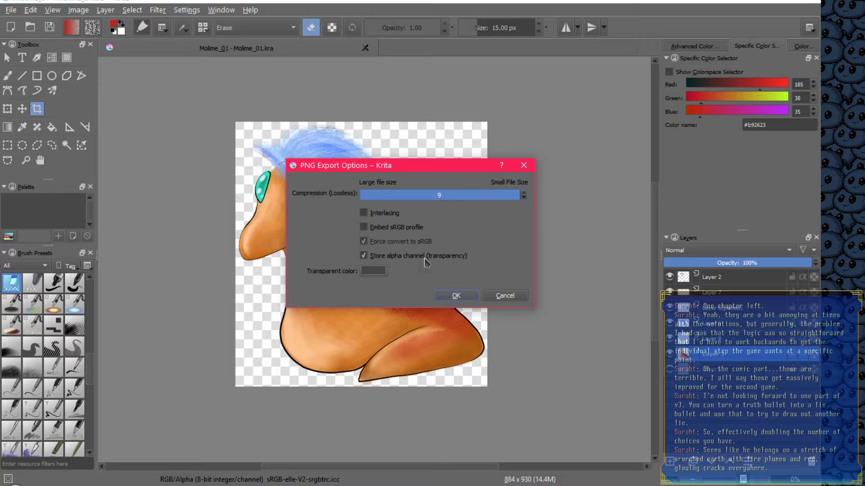
left_click(456, 296)
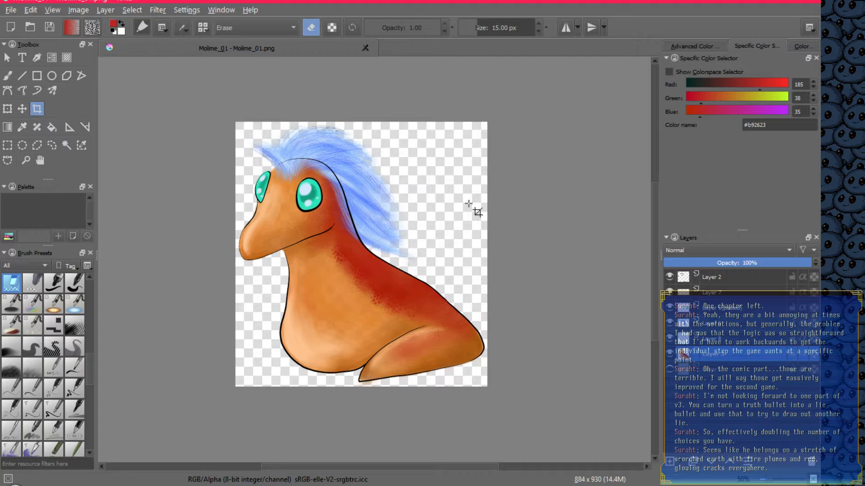
Open the recent file ElminageGOthicThumb.kra from I:\PSDWork\Thumbnails
left_click(11, 10)
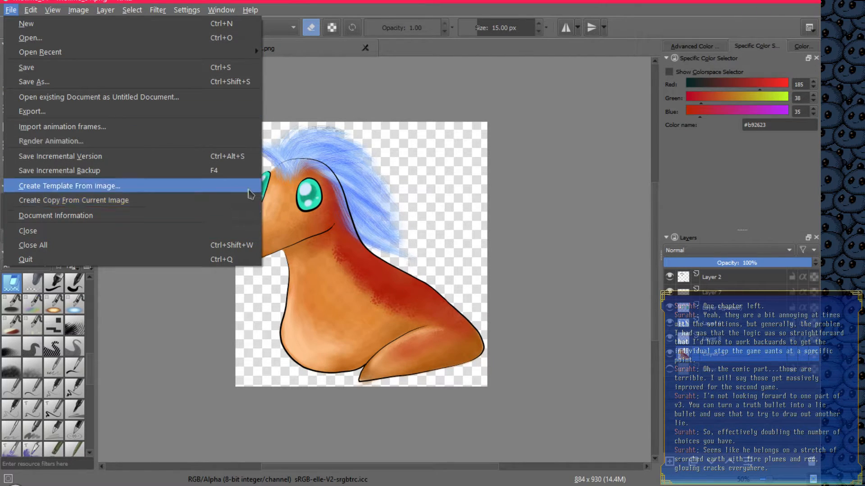
left_click(643, 31)
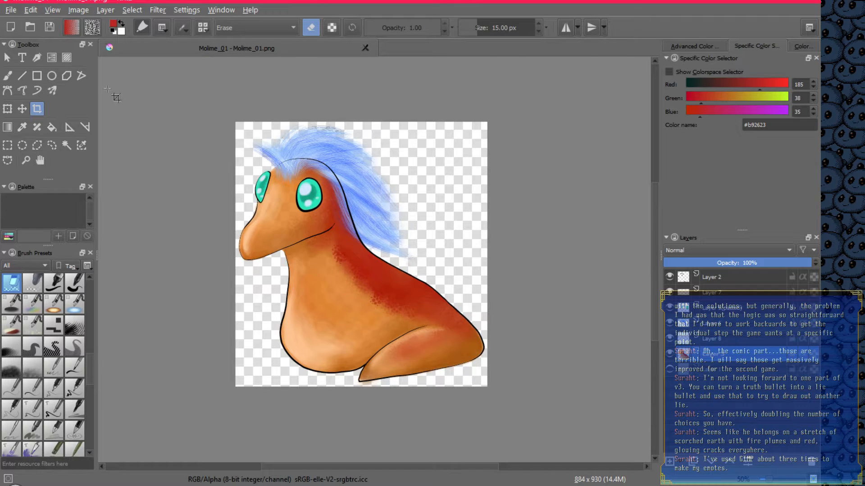
left_click(11, 10)
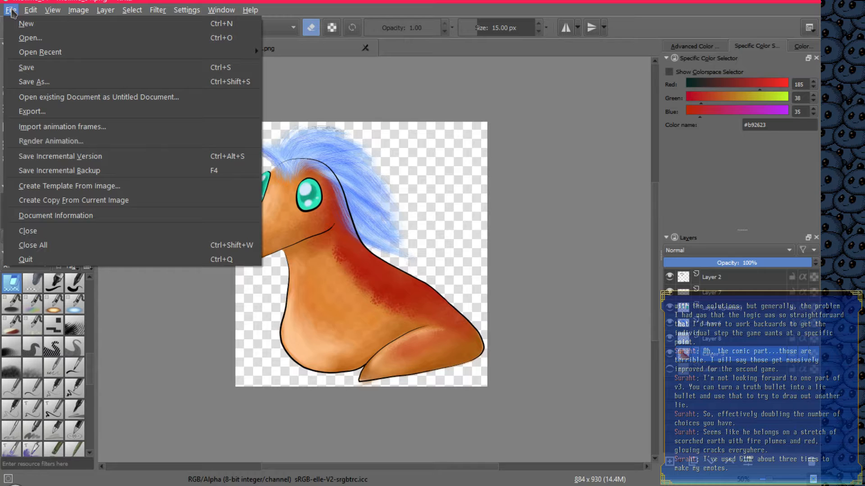
mouse_move(169, 53)
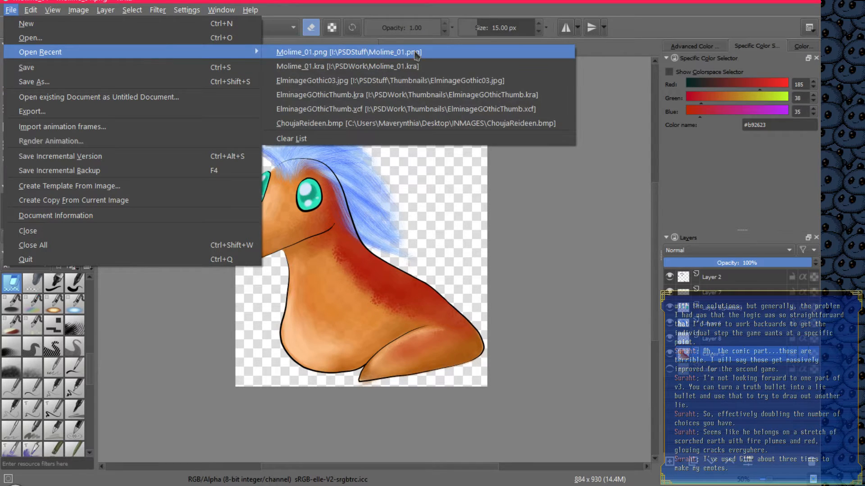
left_click(402, 97)
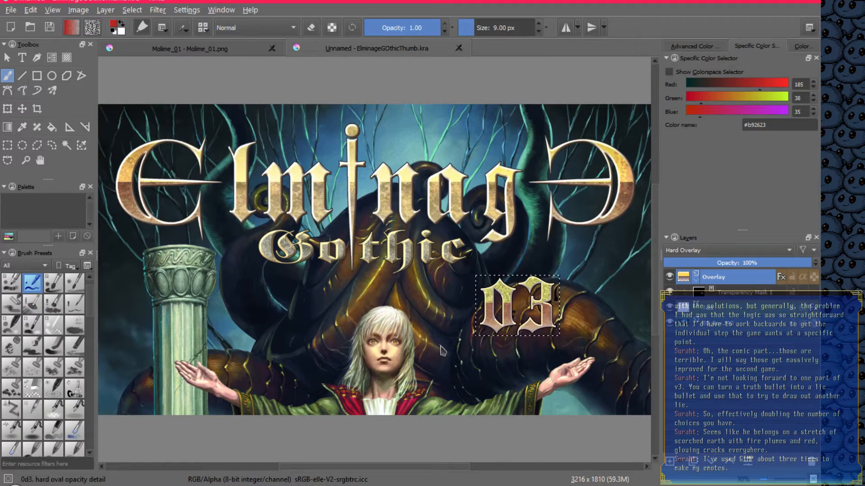
Examine the 03 lettering by toggling the visibility of the layer below its Overlay layer and transparency mask
left_click_drag(558, 315, 439, 258)
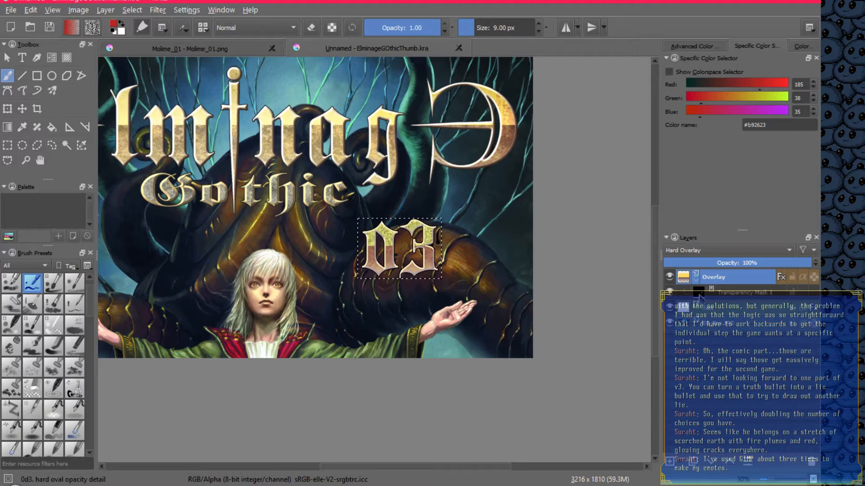
mouse_move(716, 292)
left_click(671, 308)
left_click(671, 308)
Open the recent file ElminageGOthicThumb.xcf, declining its autosaved version
left_click(11, 10)
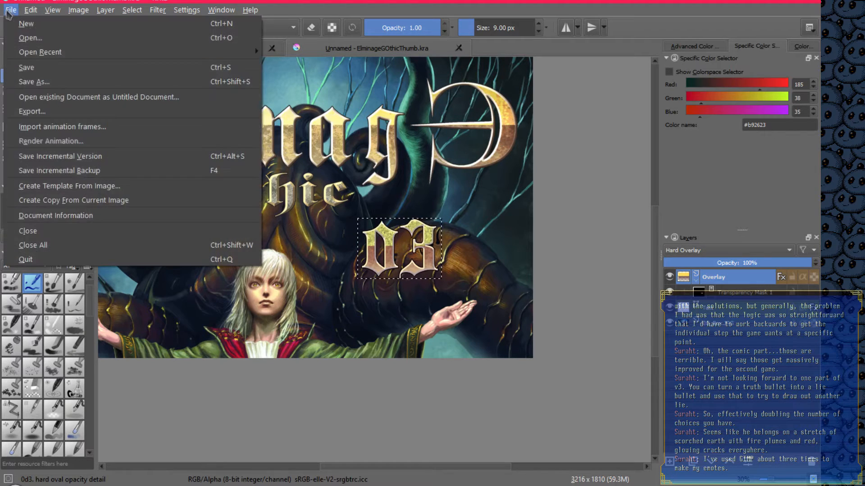
mouse_move(152, 57)
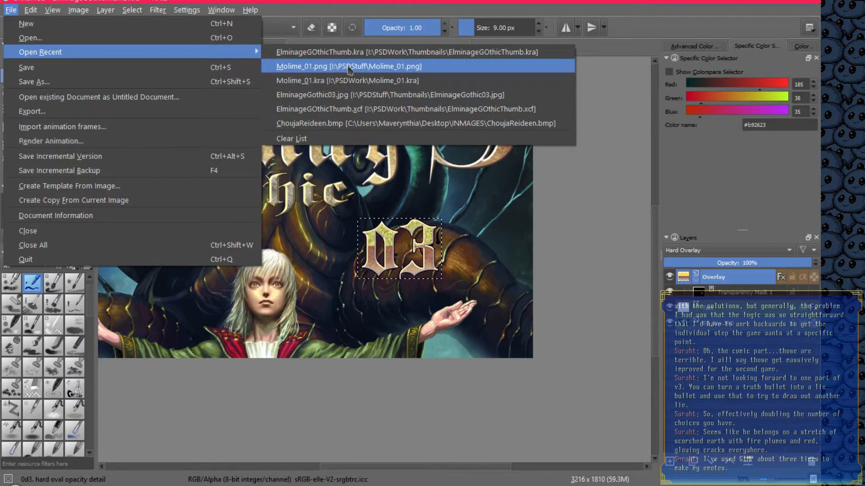
left_click(383, 110)
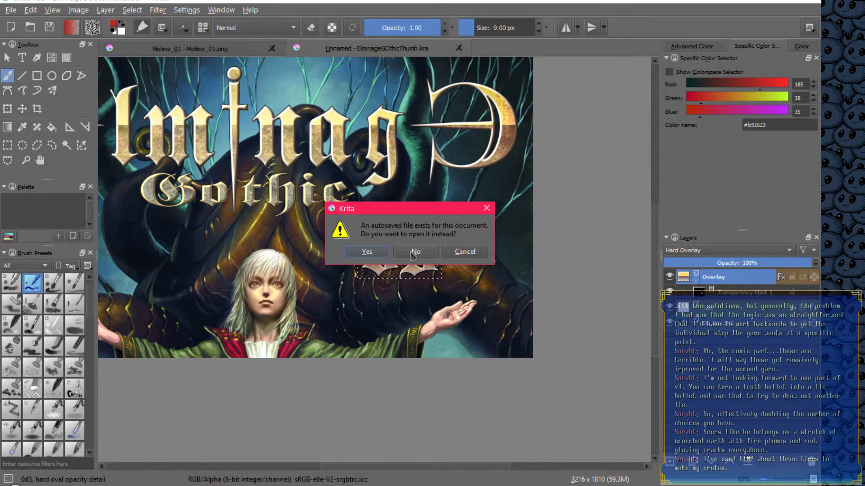
left_click(413, 252)
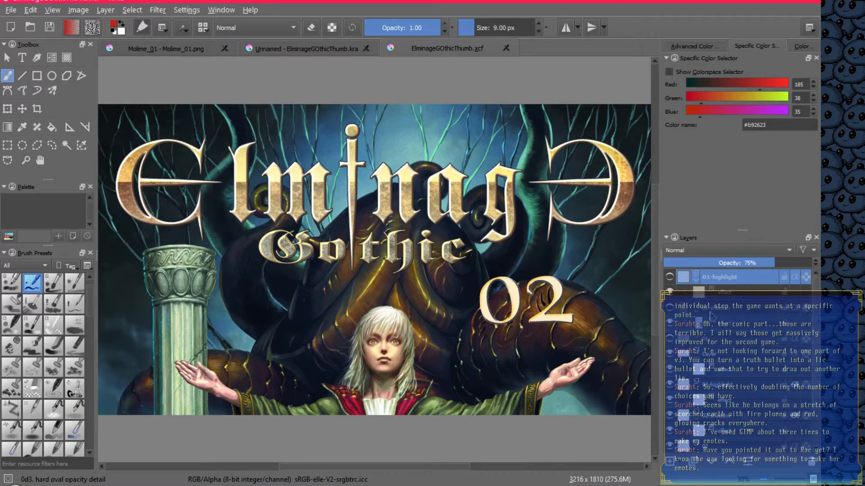
Examine the layer stack of the xcf thumbnail and inspect its 02 lettering up close and in full view
left_click(672, 304)
left_click(671, 305)
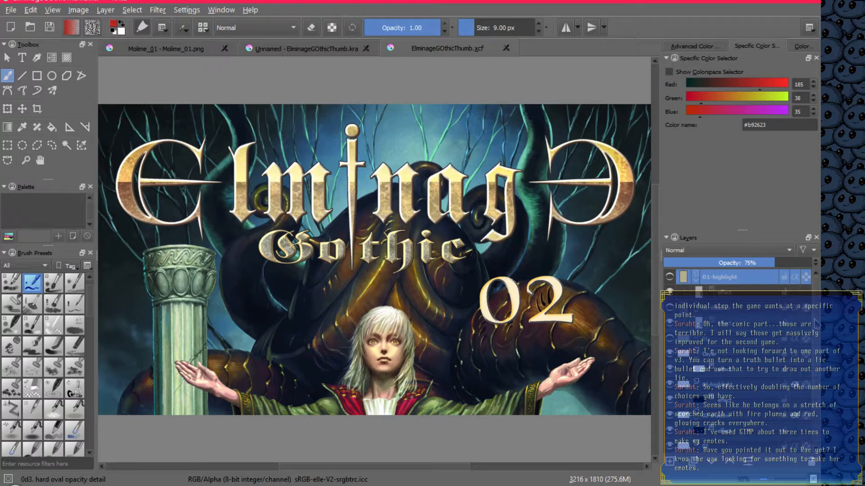
scroll(817, 324, "down", 1)
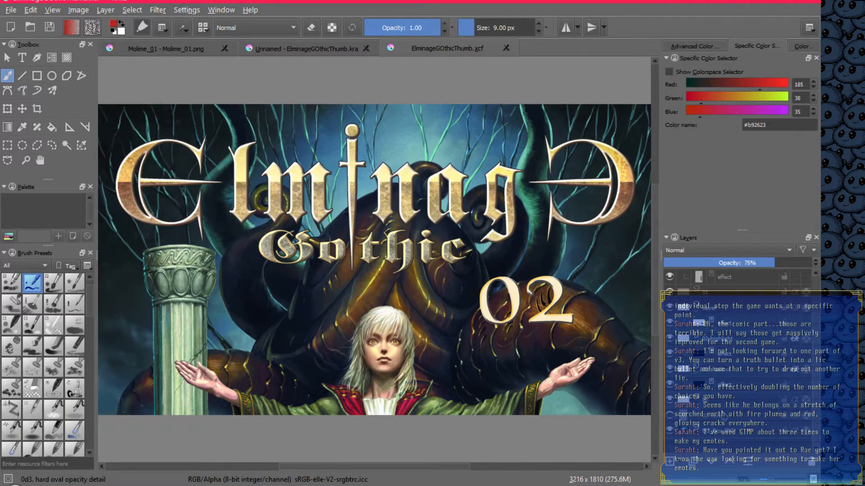
mouse_move(722, 413)
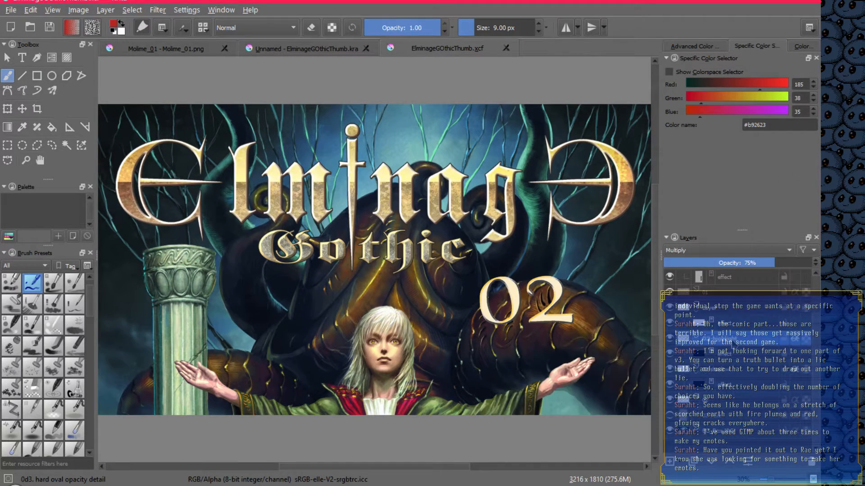
right_click(728, 345)
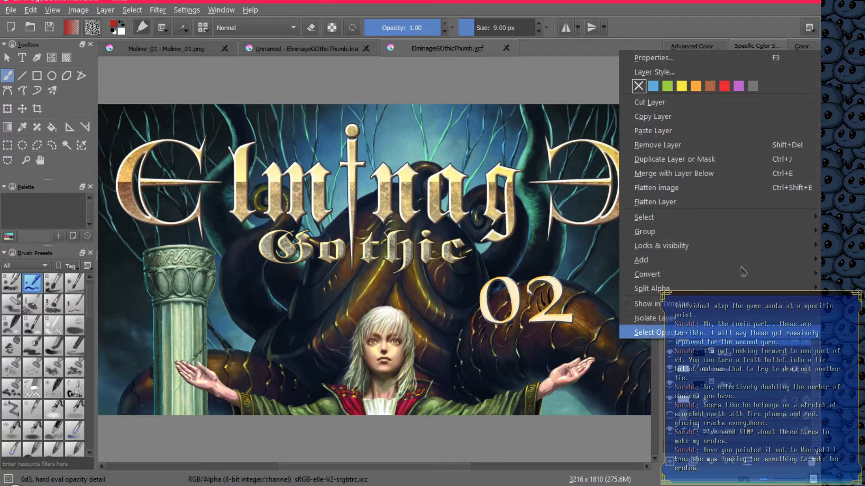
left_click(642, 452)
scroll(641, 452, "up", 2)
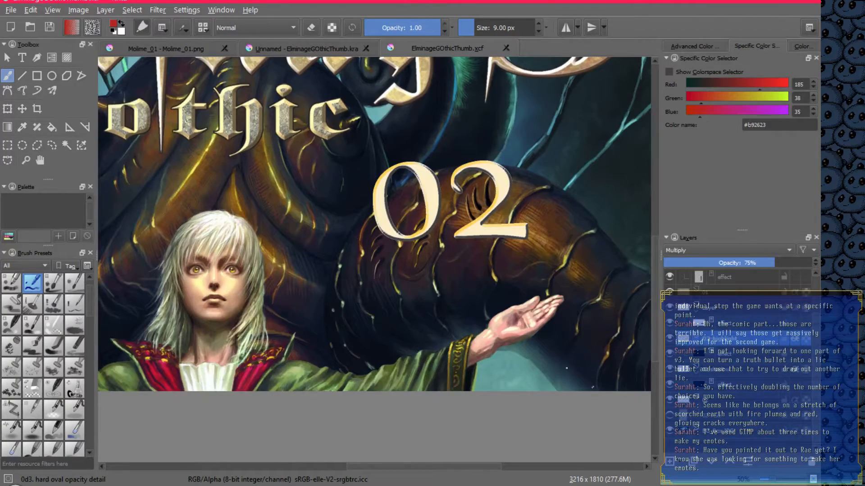
scroll(461, 101, "down", 2)
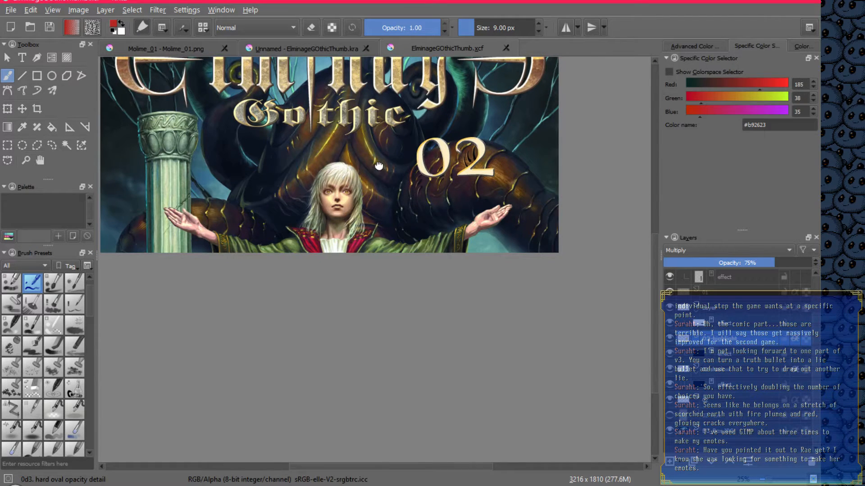
left_click_drag(378, 166, 410, 315)
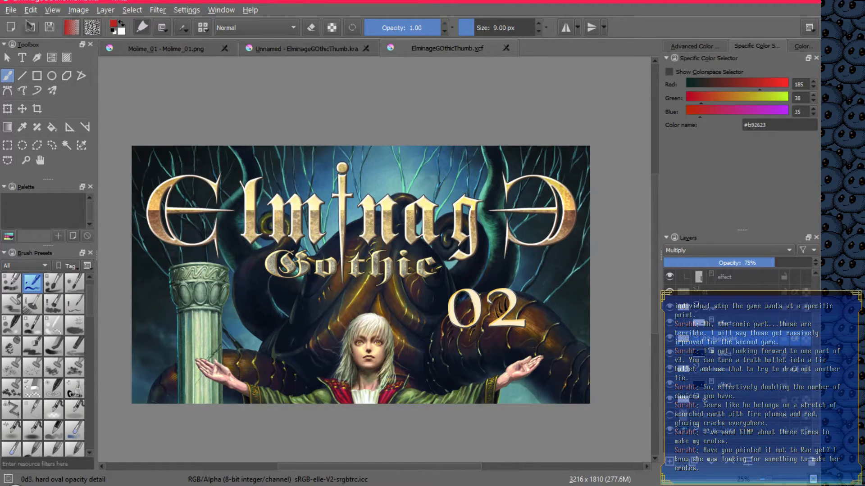
Open the recent file ElminageGOthicThumb.kra from I:\PSDWork\Thumbnails again as a separate document
left_click(11, 10)
mouse_move(40, 52)
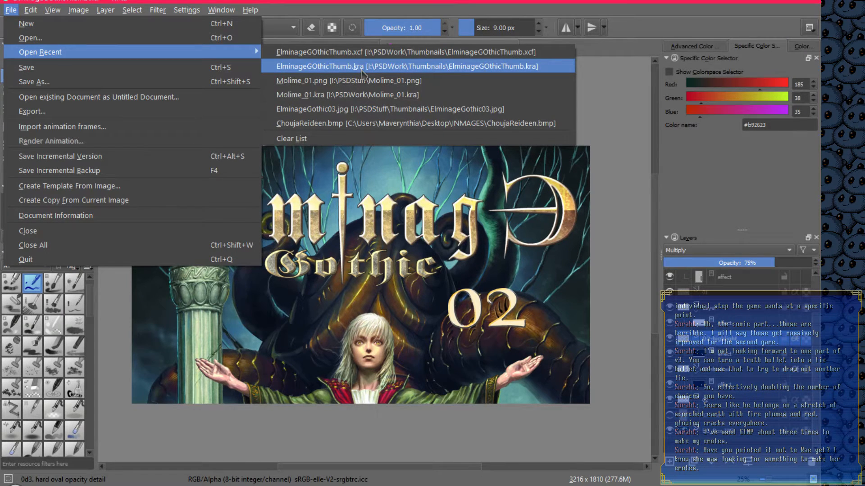
left_click(361, 73)
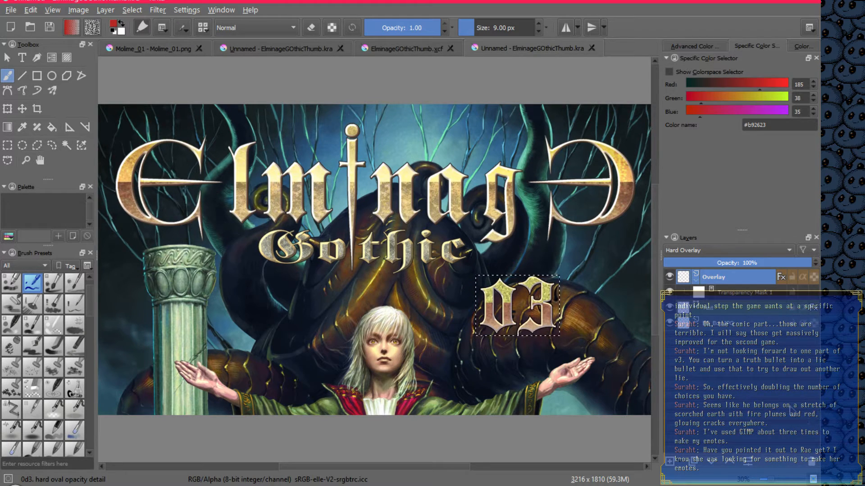
Examine how the 03 lettering is built by toggling the Overlay layer's style and its visibility off and back on
right_click(738, 327)
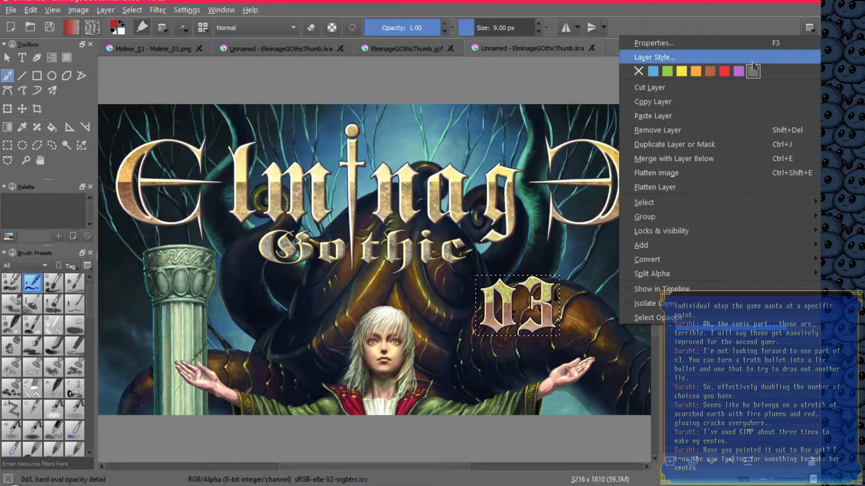
left_click(766, 391)
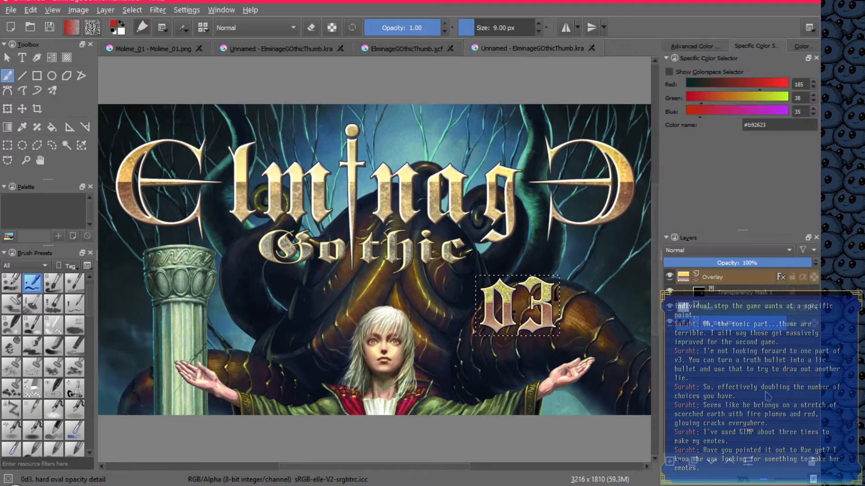
mouse_move(735, 312)
left_click(731, 309)
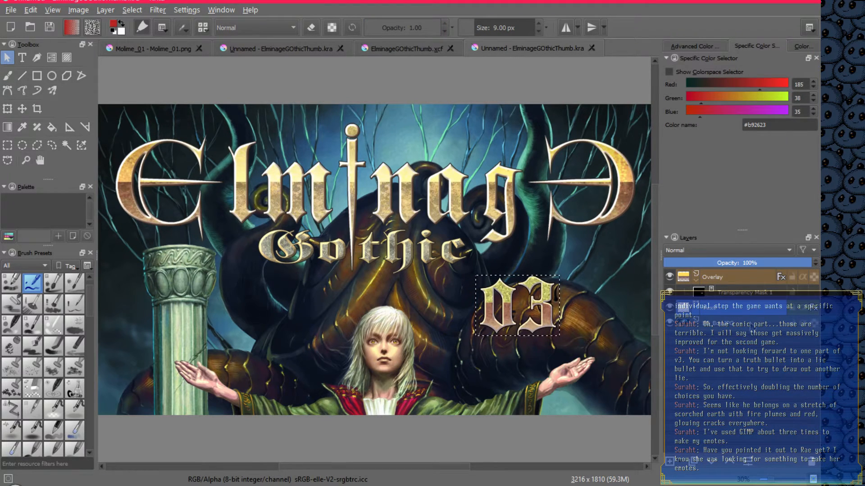
left_click(742, 327)
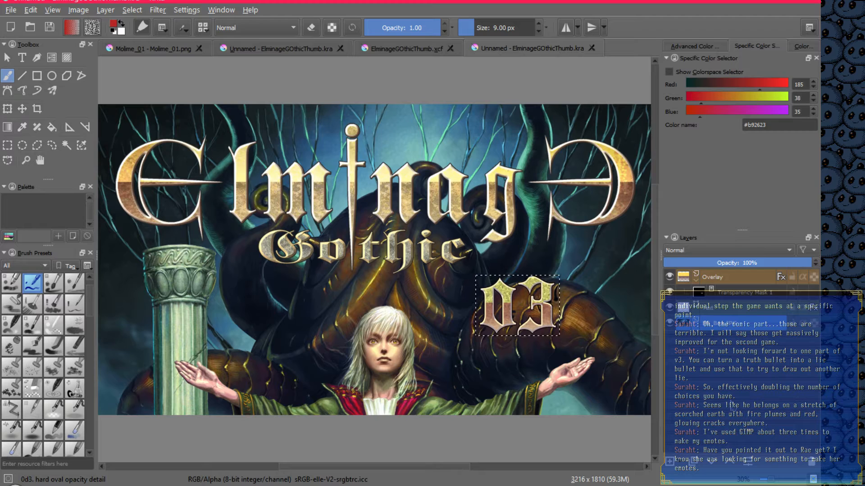
left_click(782, 277)
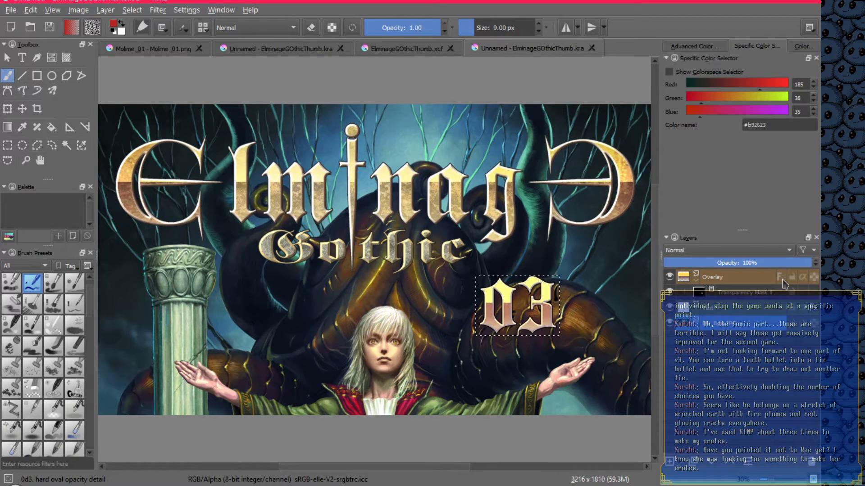
left_click(782, 278)
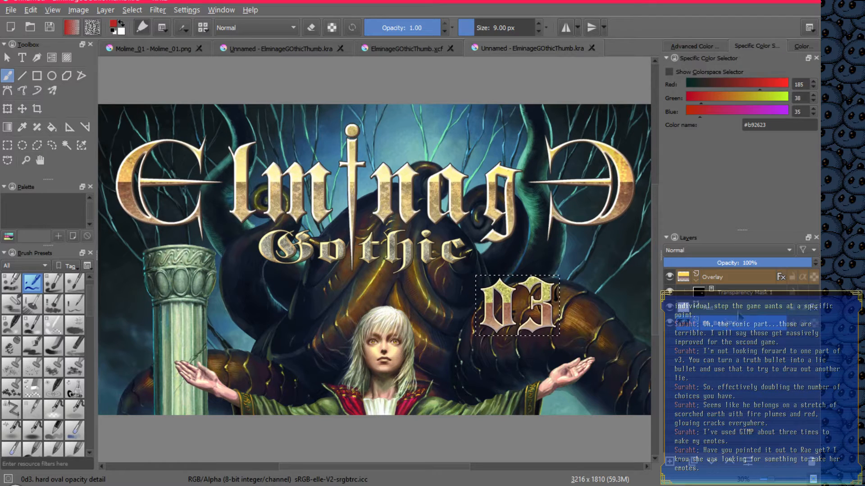
left_click(670, 278)
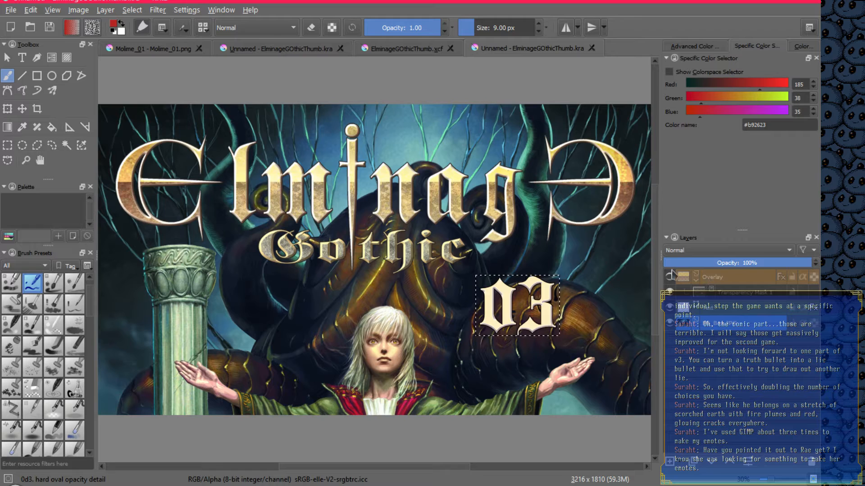
left_click(670, 277)
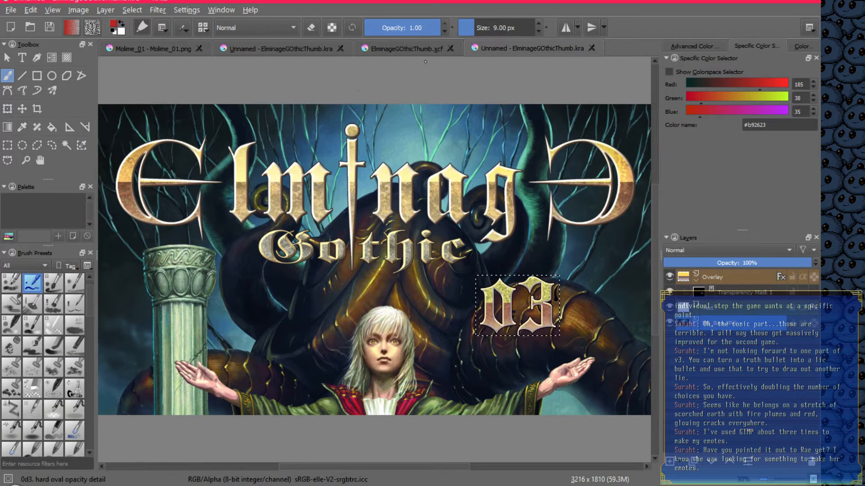
Compare the ElminageGOthicThumb.xcf thumbnail with the newly opened kra version and return to the Molime_01.png drawing
left_click(426, 50)
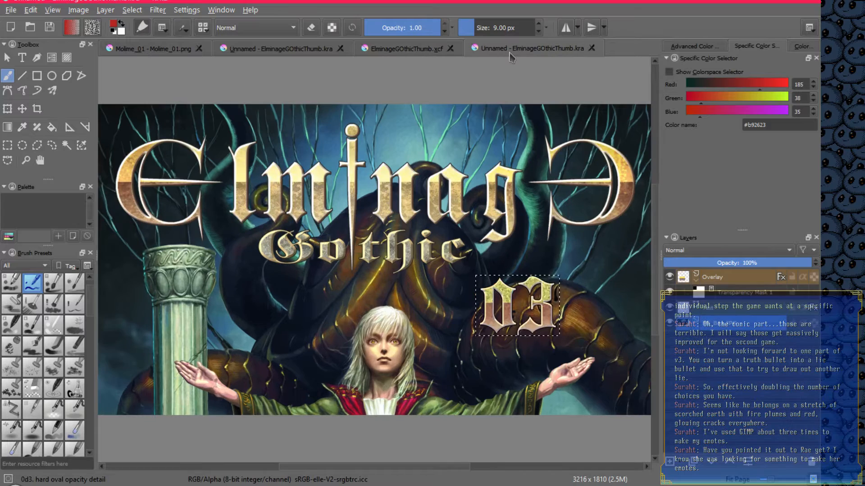
left_click(510, 55)
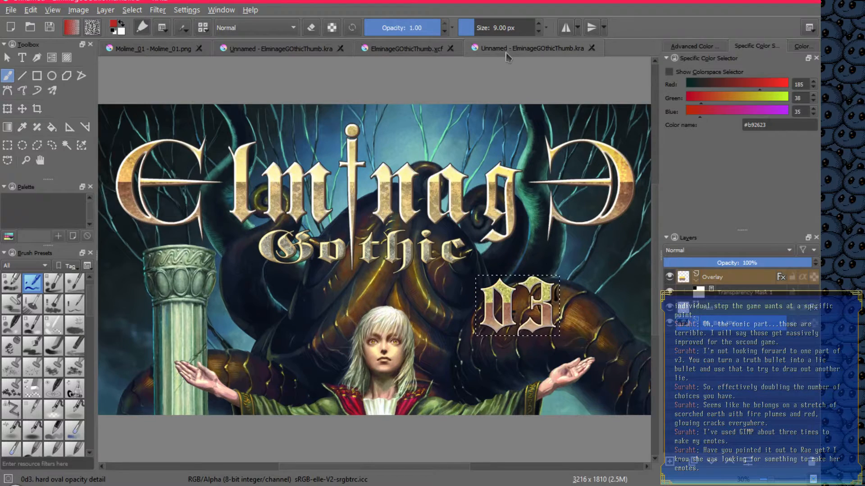
left_click(425, 54)
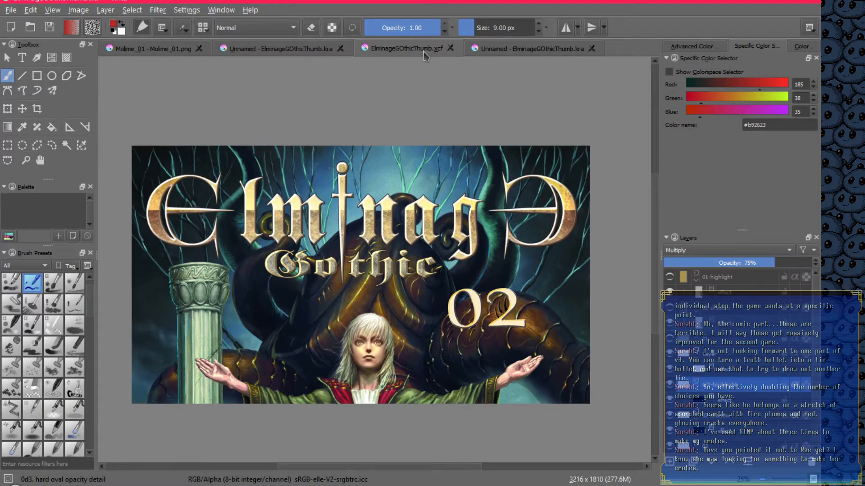
left_click(509, 51)
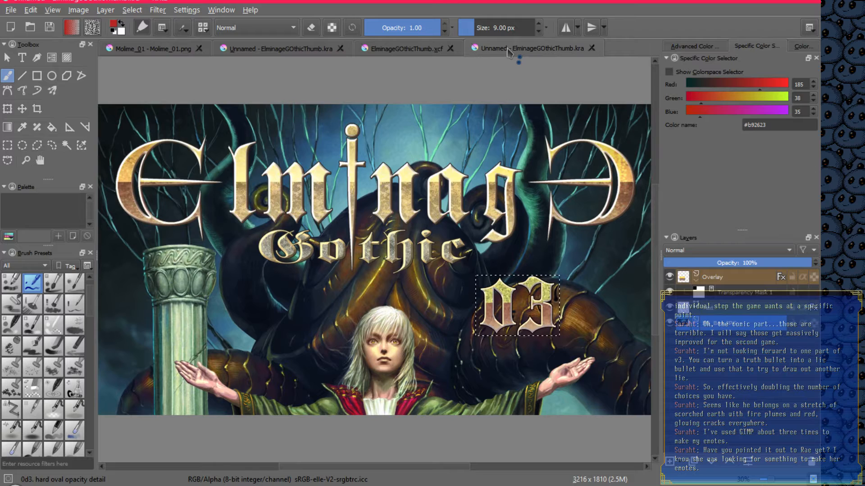
left_click(172, 50)
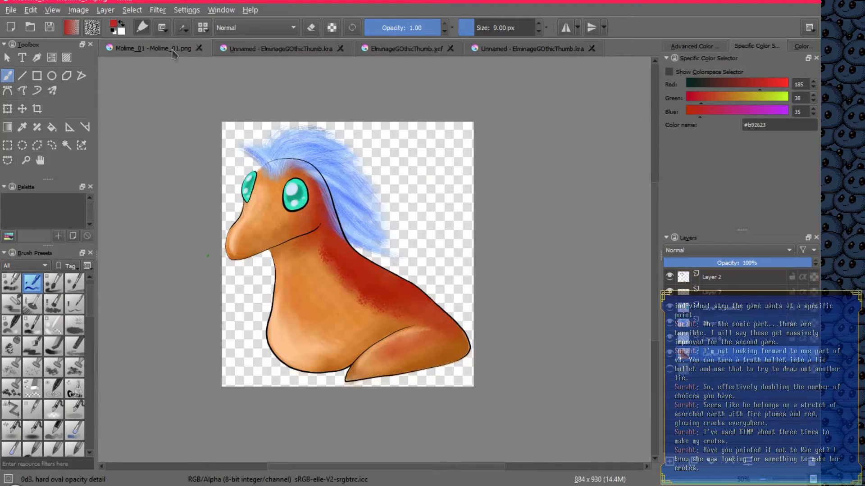